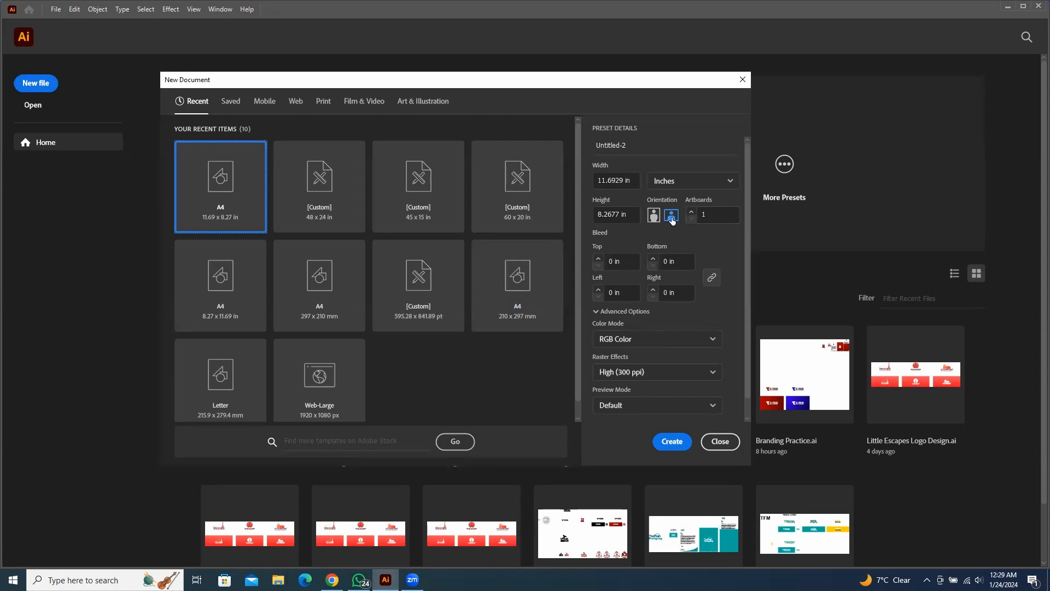
Create a landscape A4 document (11.6929 × 8.2677 in) with 8 artboards
left_click(721, 214)
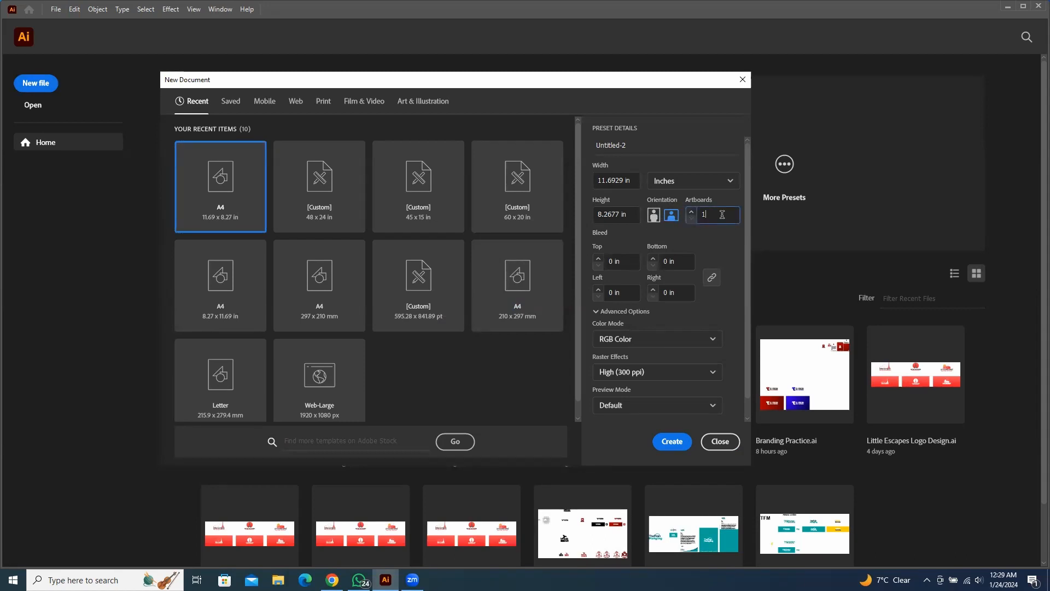
key("BackSpace")
type("8")
left_click(676, 443)
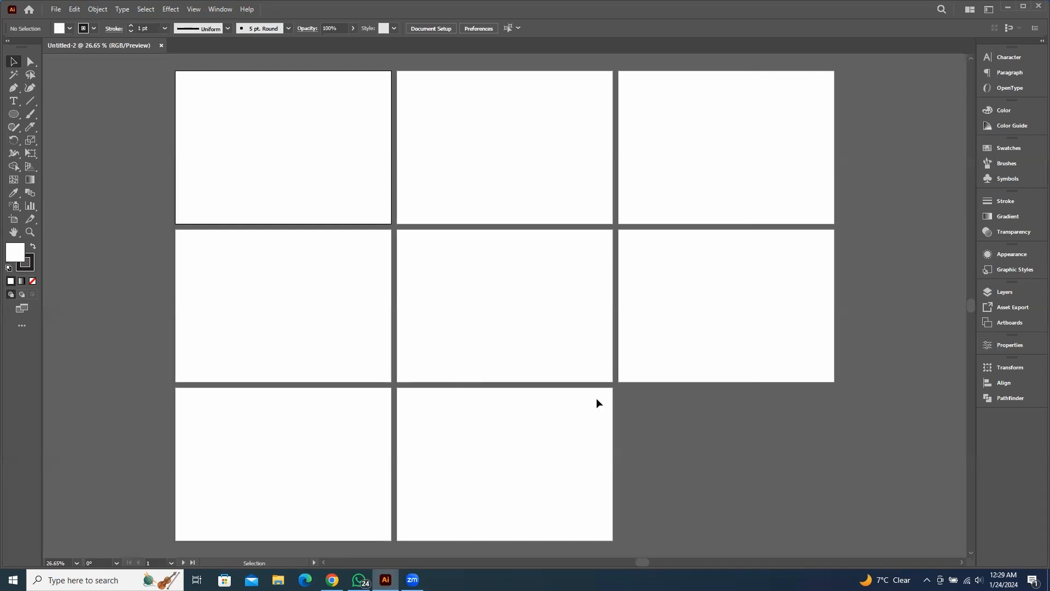
Try moving Artboard 3 and Artboard 6 into a new row beneath the third row, and undo both moves
scroll(596, 356, "down", 3)
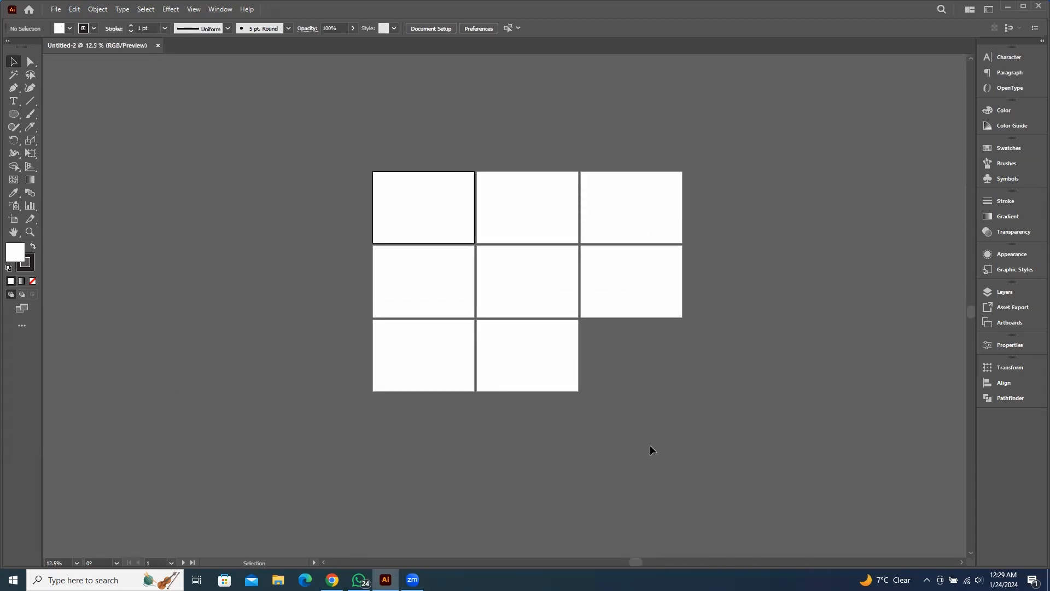
scroll(601, 337, "up", 1)
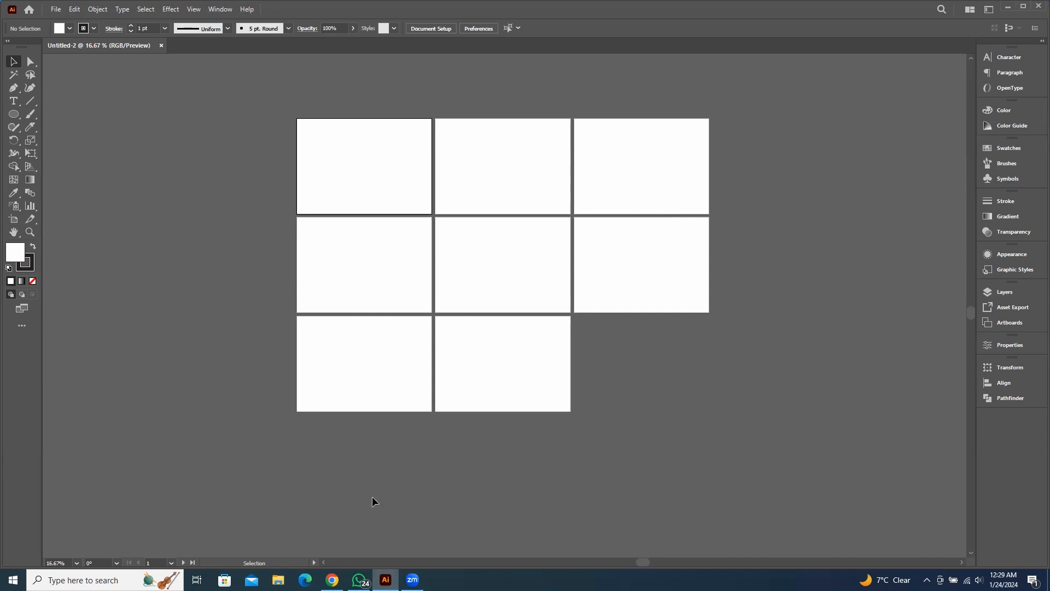
left_click(12, 222)
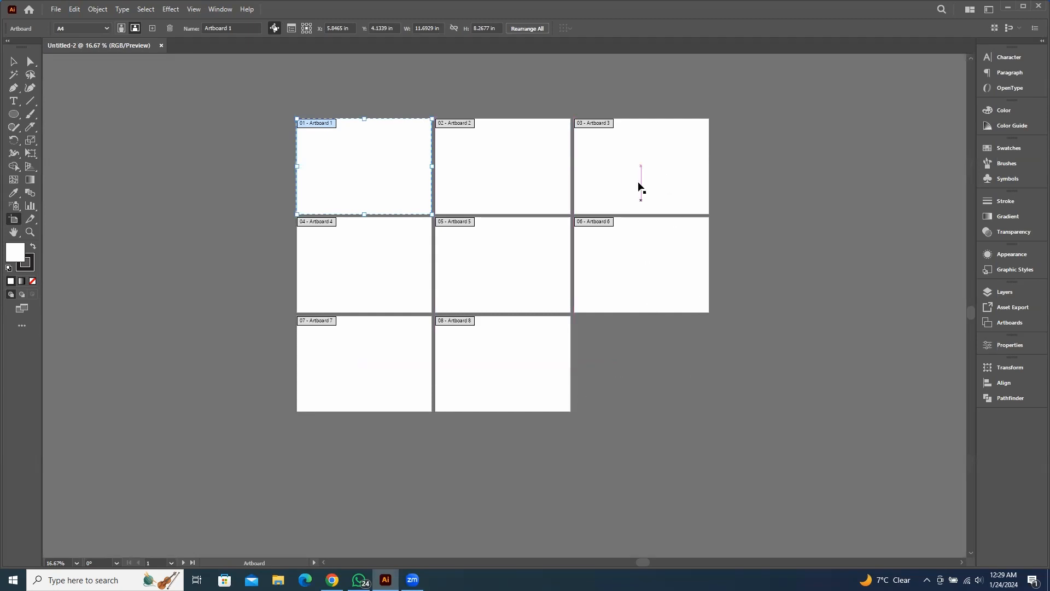
left_click_drag(638, 188, 504, 481)
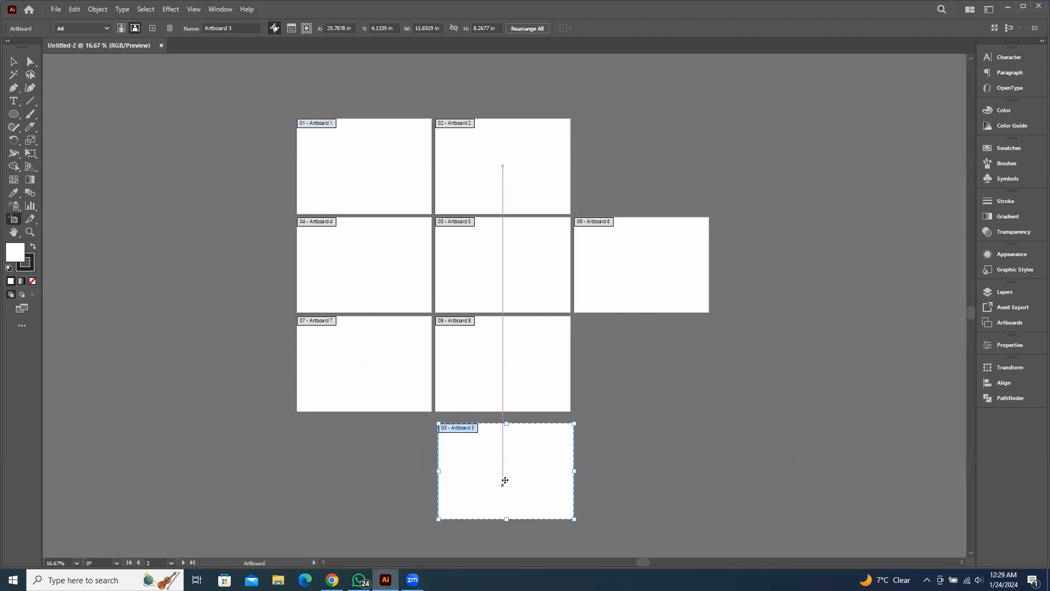
left_click_drag(677, 250, 397, 455)
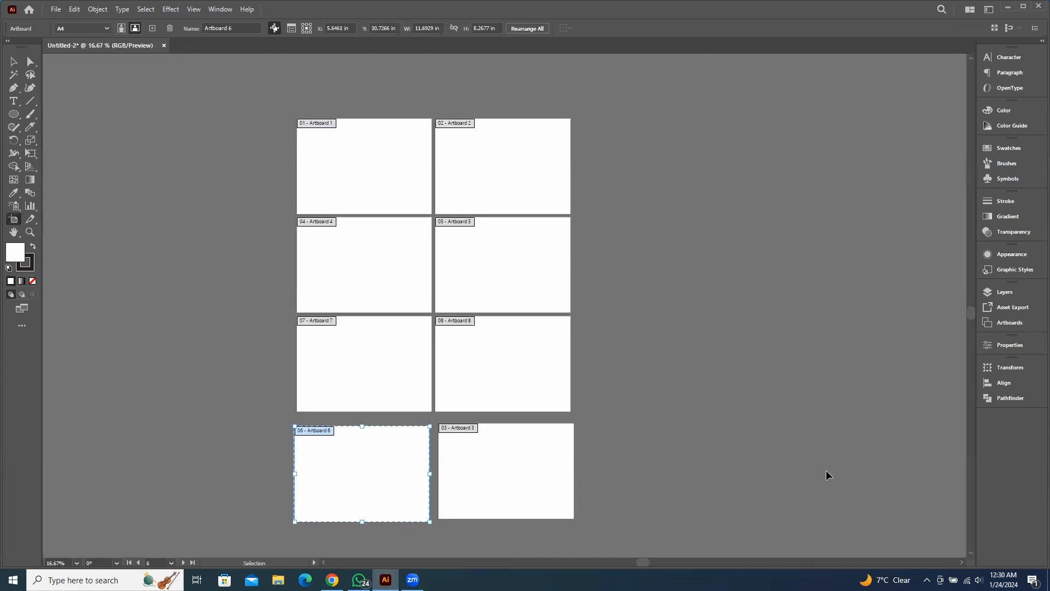
key("ctrl+z")
key("ctrl+z")
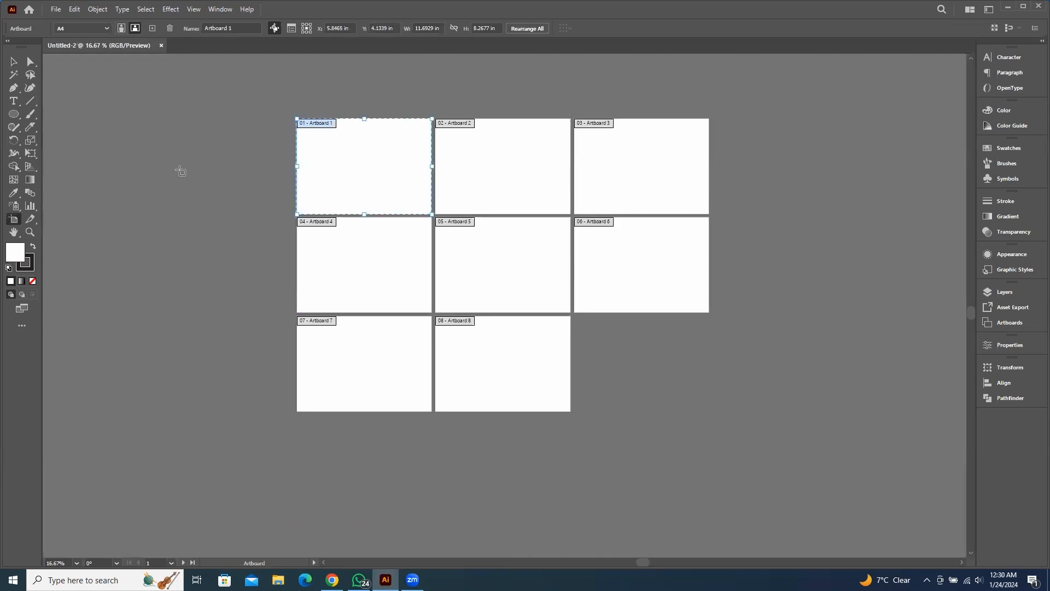
key("Escape")
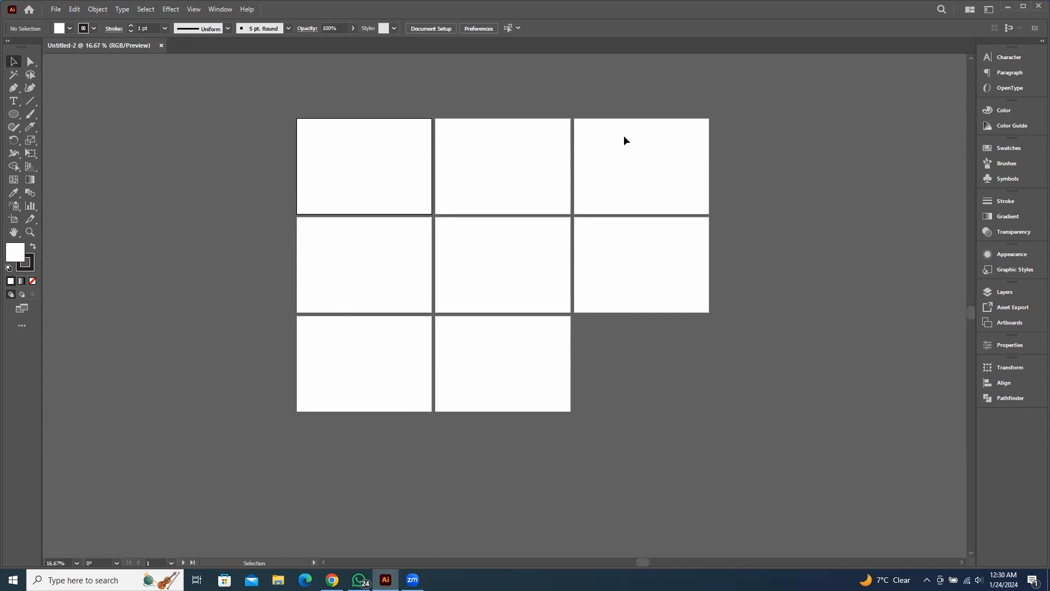
Rearrange all artboards into a two-column grid by row with 0.3 in spacing
left_click(97, 10)
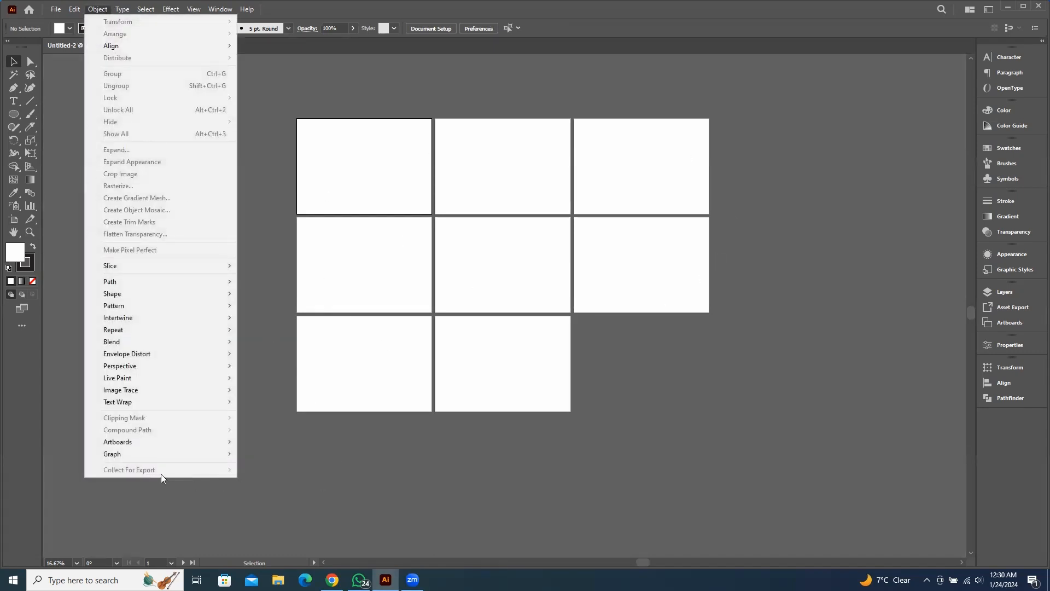
mouse_move(191, 443)
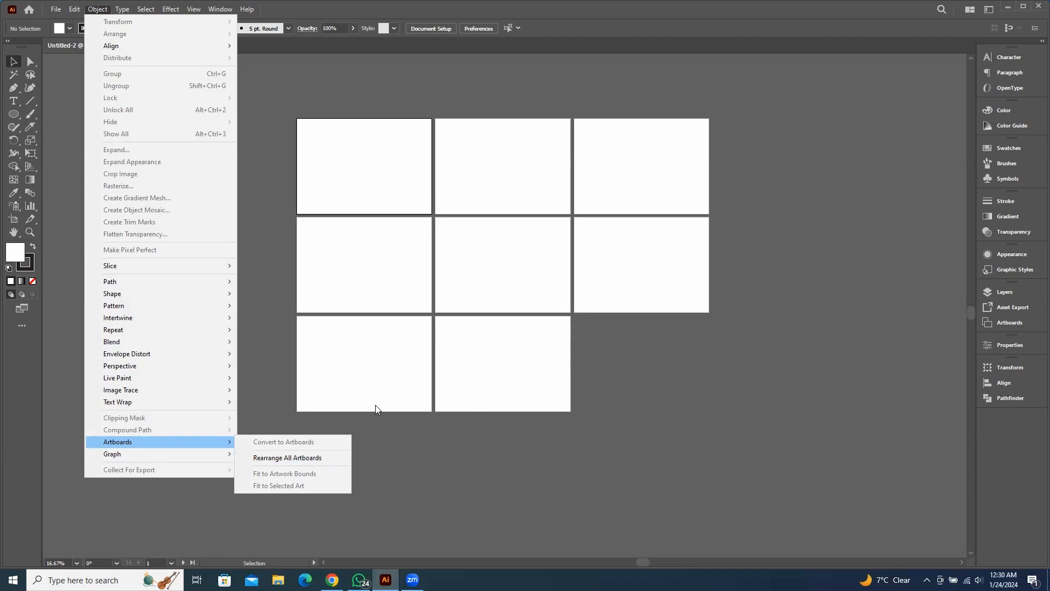
left_click(320, 458)
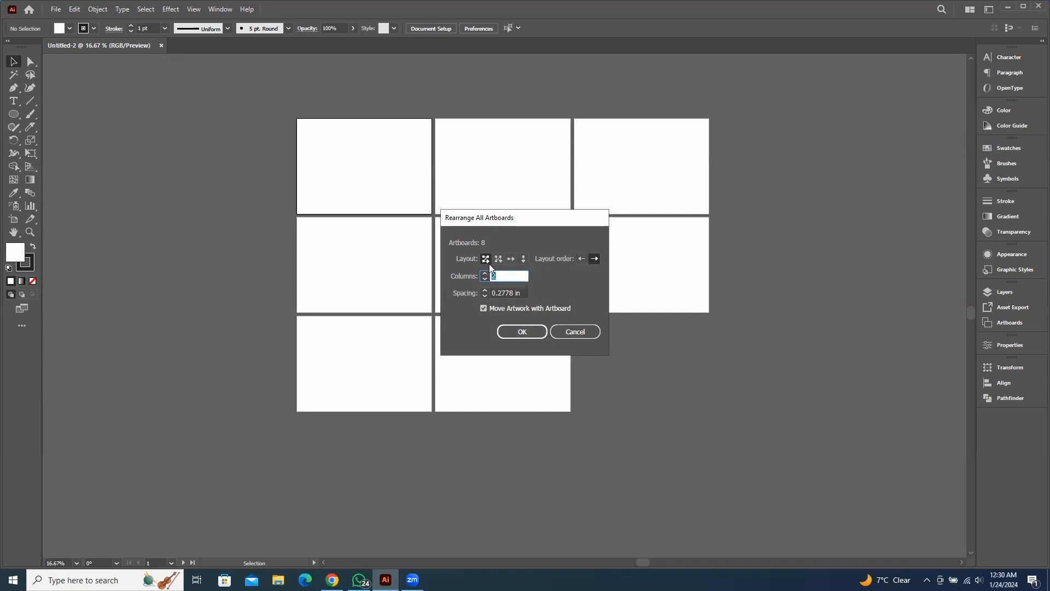
left_click(508, 277)
key("Tab")
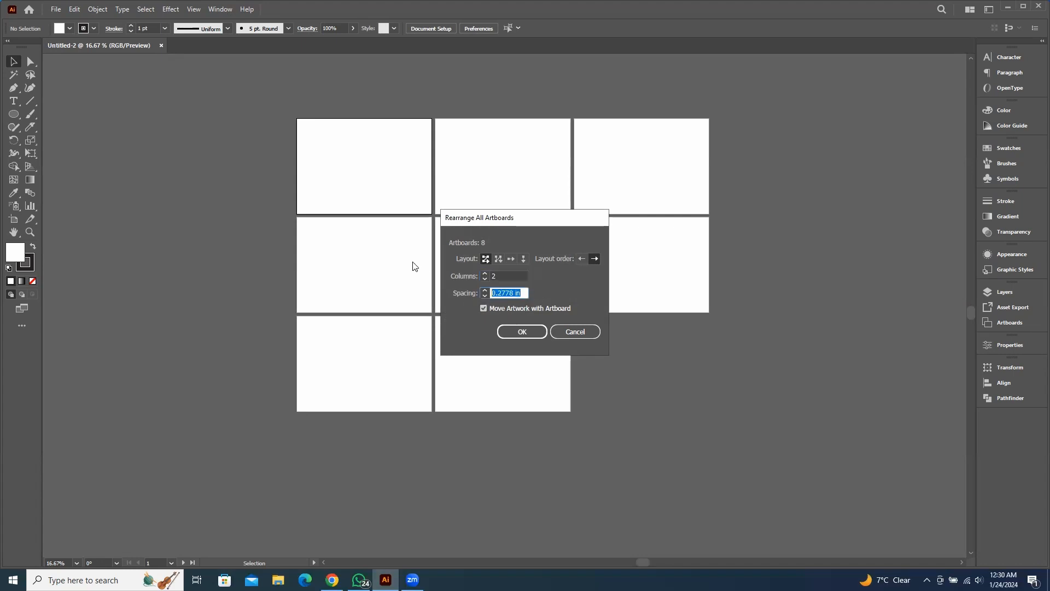
type("0.3")
left_click(522, 331)
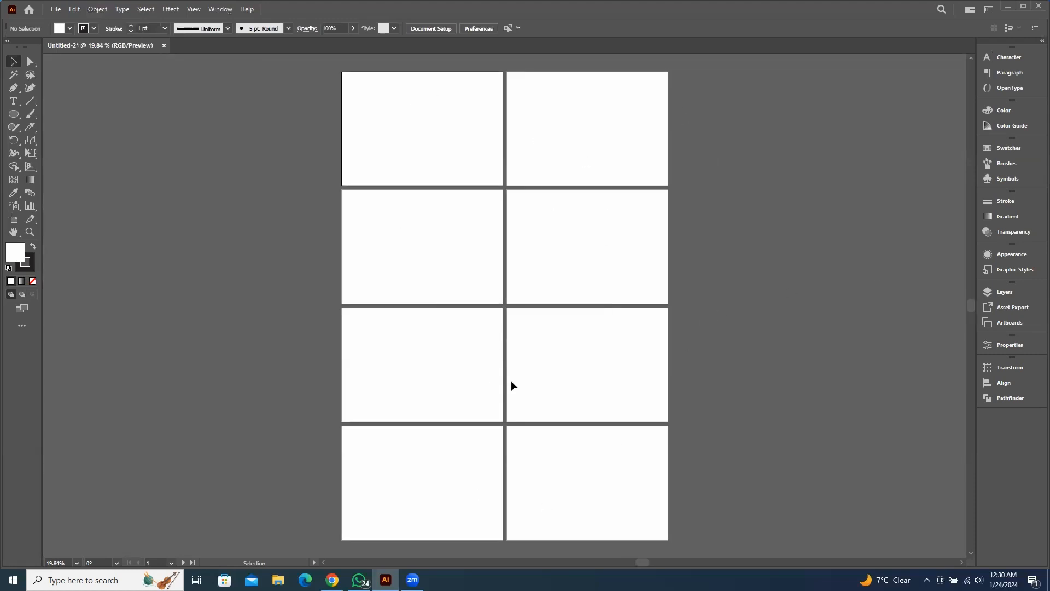
left_click(12, 220)
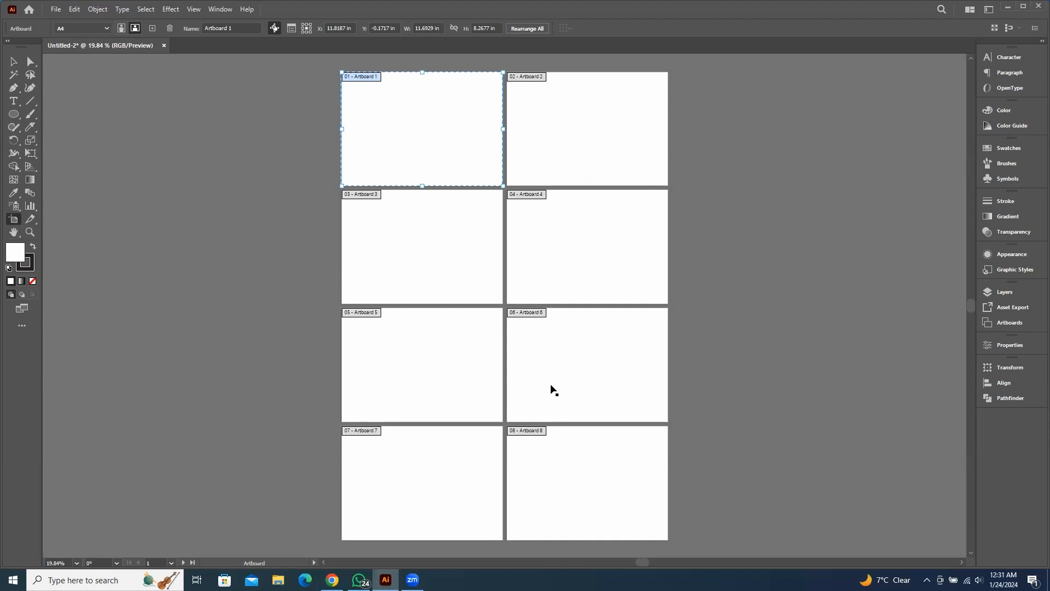
left_click(10, 59)
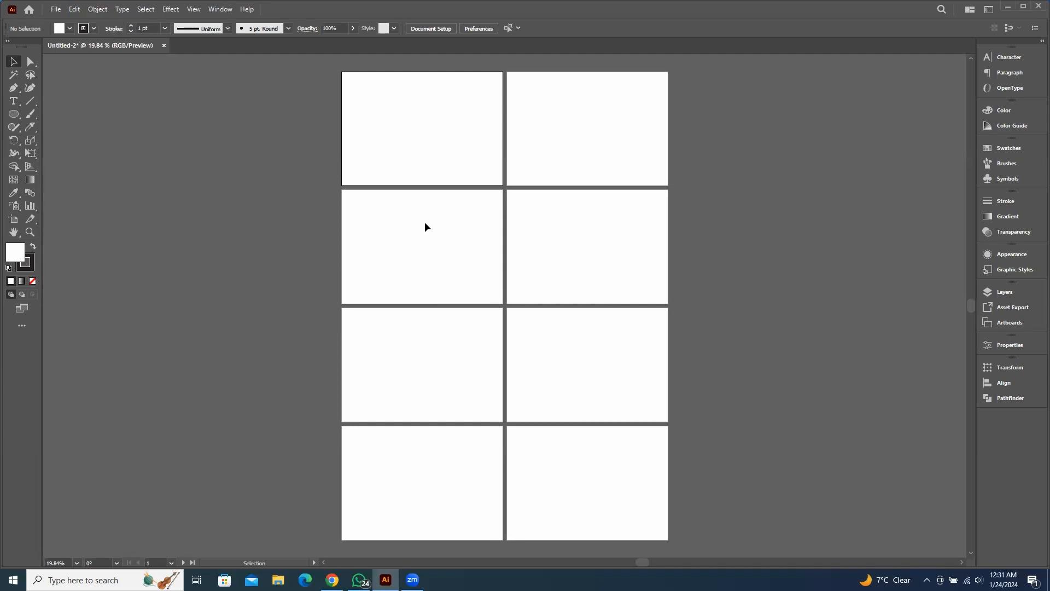
Draw a vertical rectangle about 2.96 in wide spanning the full height of the second artboard
left_click_drag(757, 257, 757, 372)
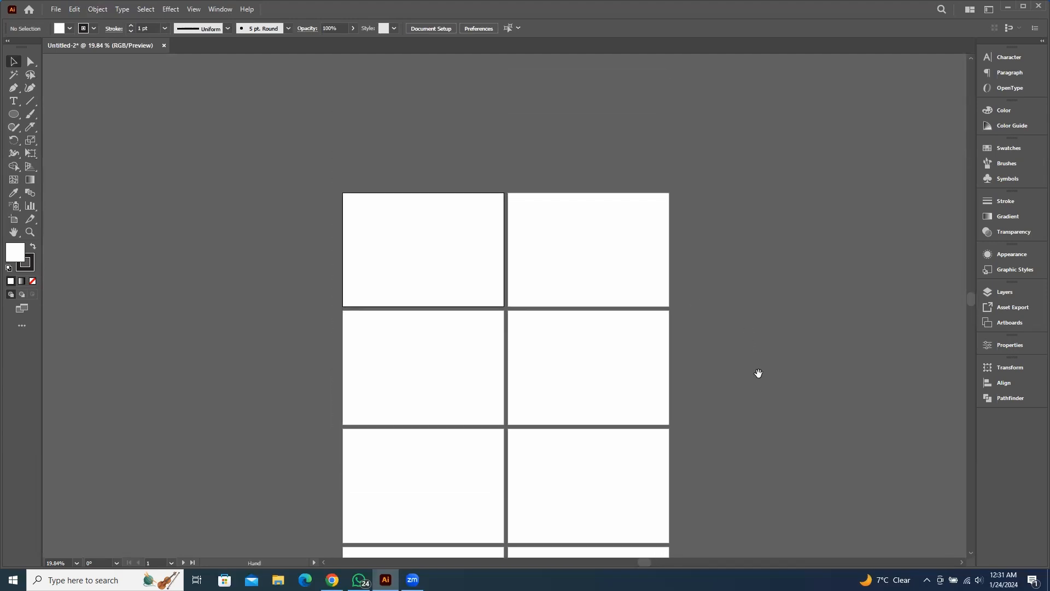
scroll(604, 333, "up", 3, "alt")
left_click_drag(516, 248, 585, 285)
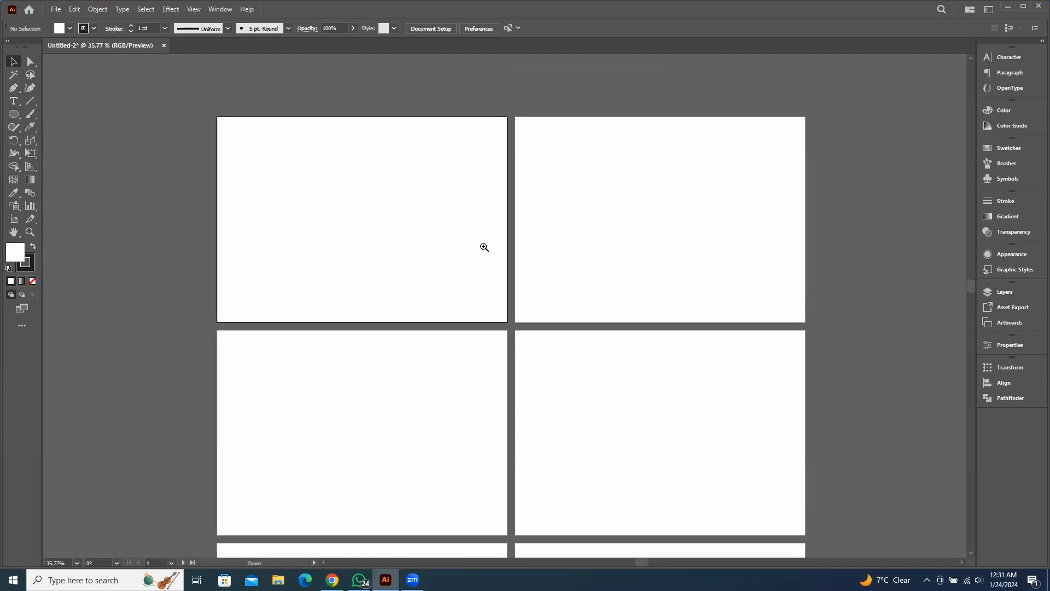
left_click_drag(483, 246, 594, 277, "ctrl")
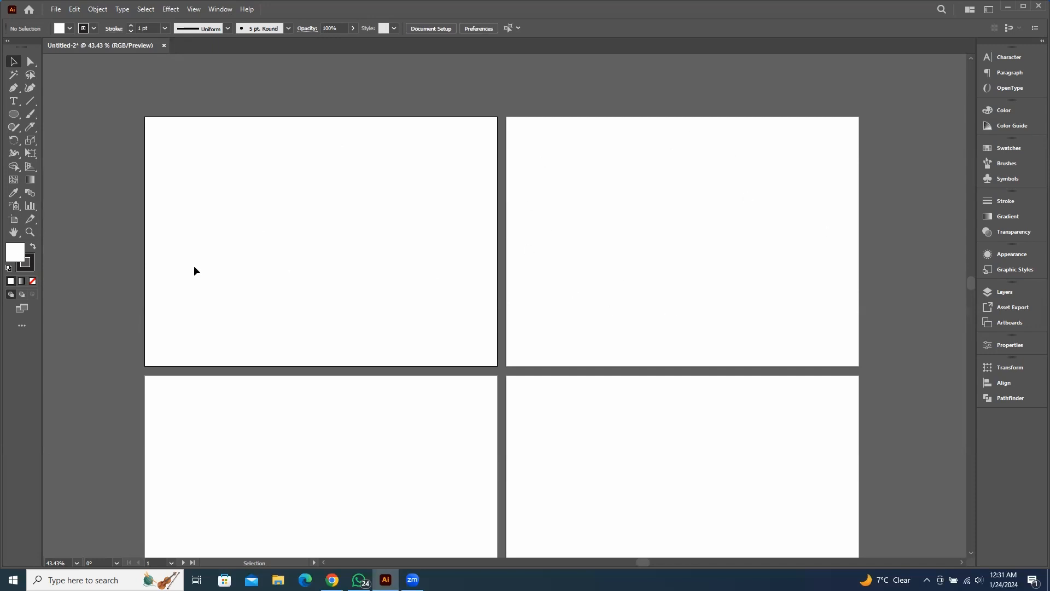
key("space")
left_click_drag(694, 299, 632, 292)
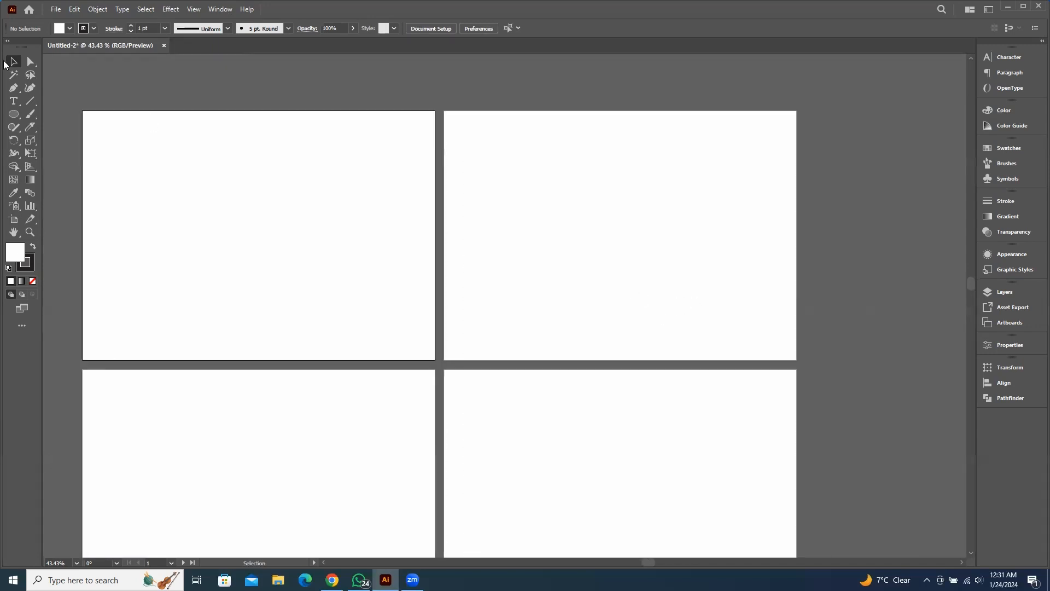
left_click(14, 114)
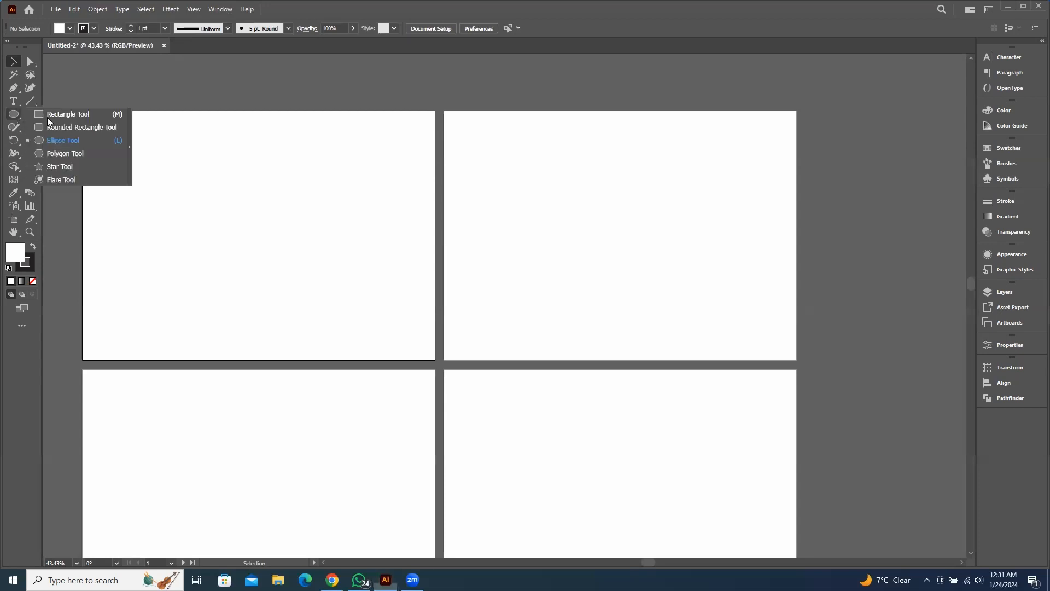
left_click(49, 114)
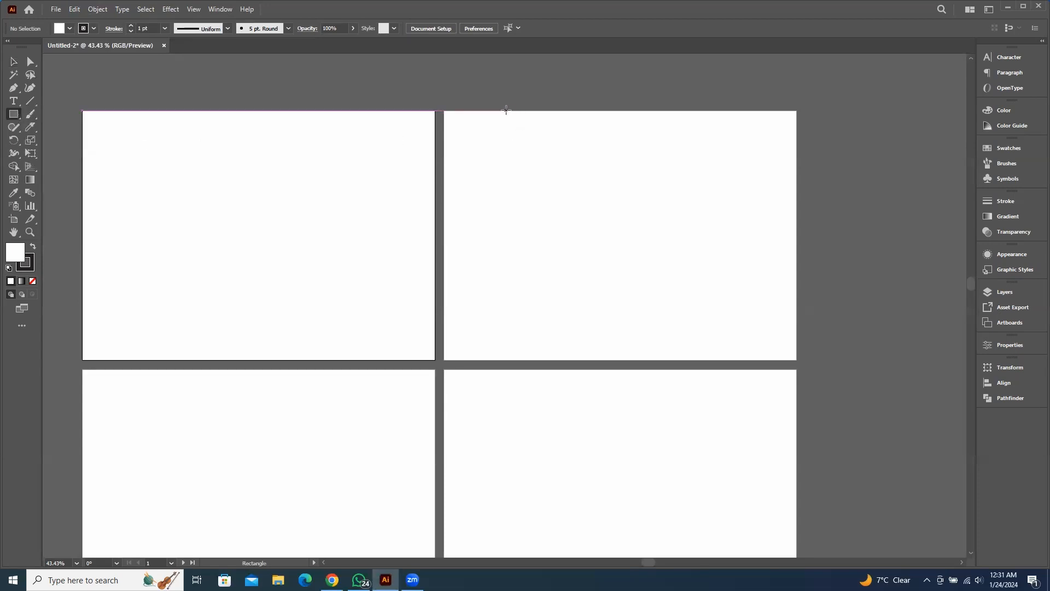
left_click_drag(506, 110, 595, 359)
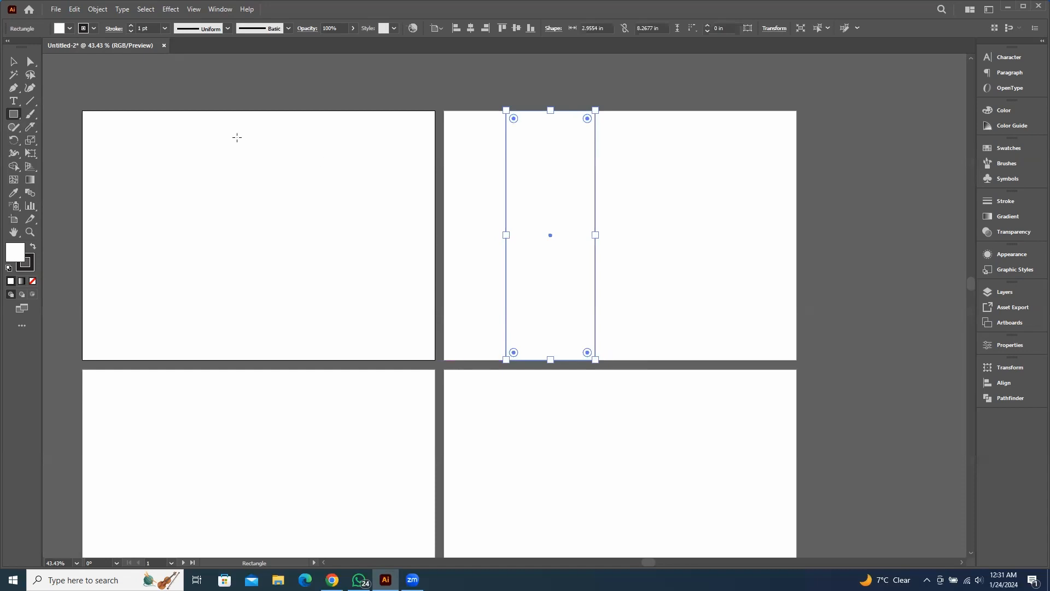
Fill the vertical rectangle with blue (#0D77B2) and deselect it
double_click(18, 258)
left_click(751, 204)
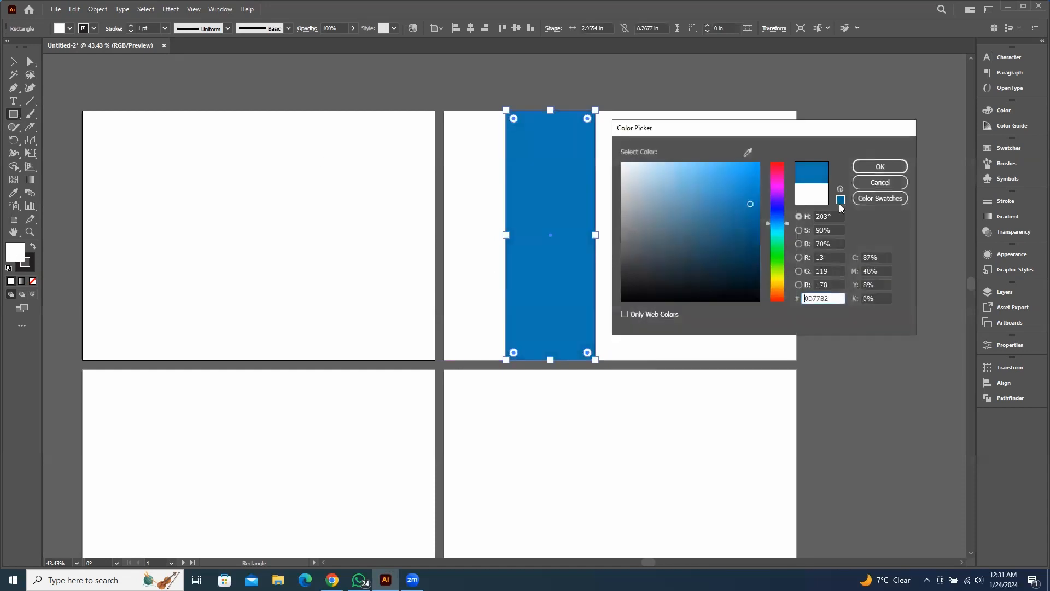
left_click(903, 167)
key("v")
left_click(313, 93)
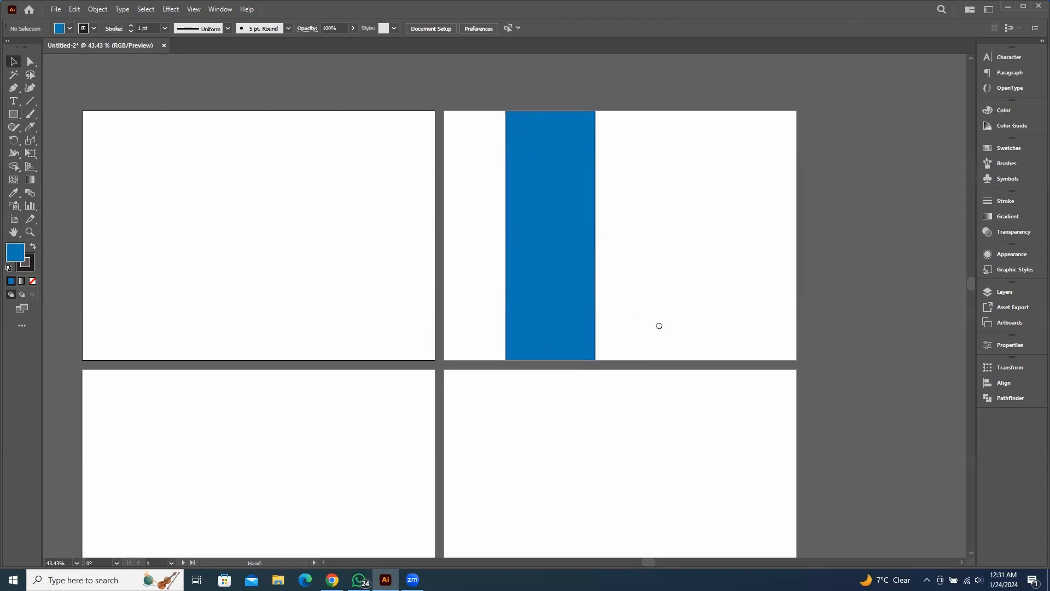
Duplicate the blue rectangle onto the first artboard and rotate the copy 90° so it lies horizontally
left_click_drag(659, 325, 733, 294)
left_click(609, 160)
left_click_drag(480, 318, 503, 375)
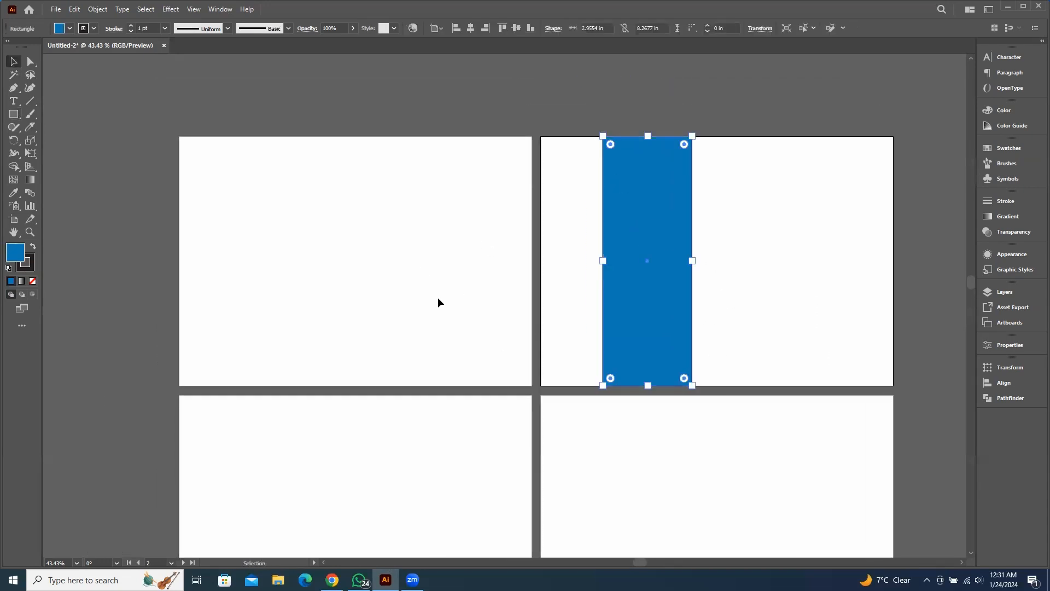
left_click(438, 298)
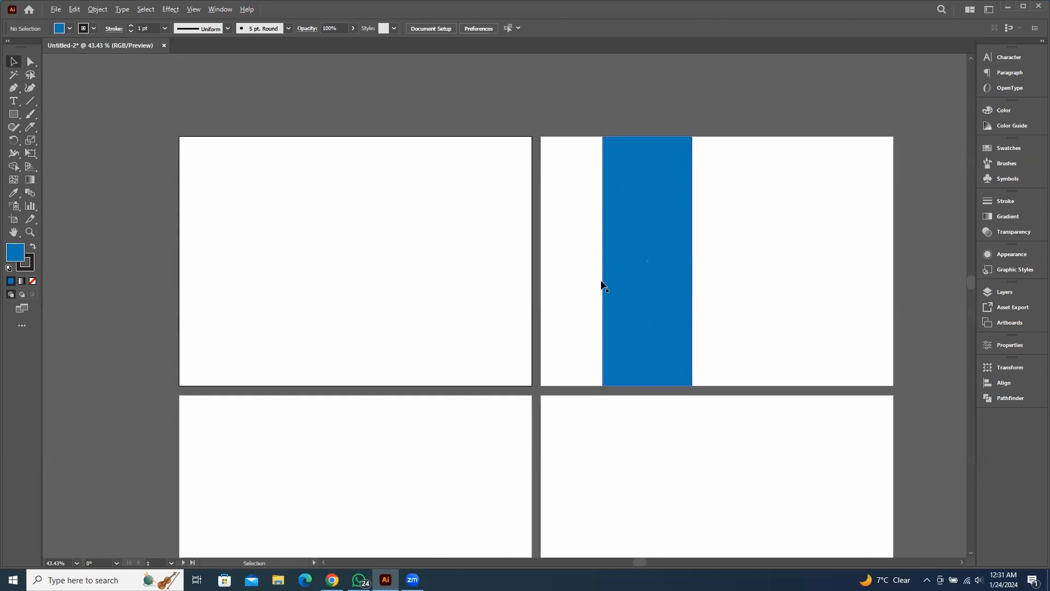
left_click_drag(655, 260, 349, 259)
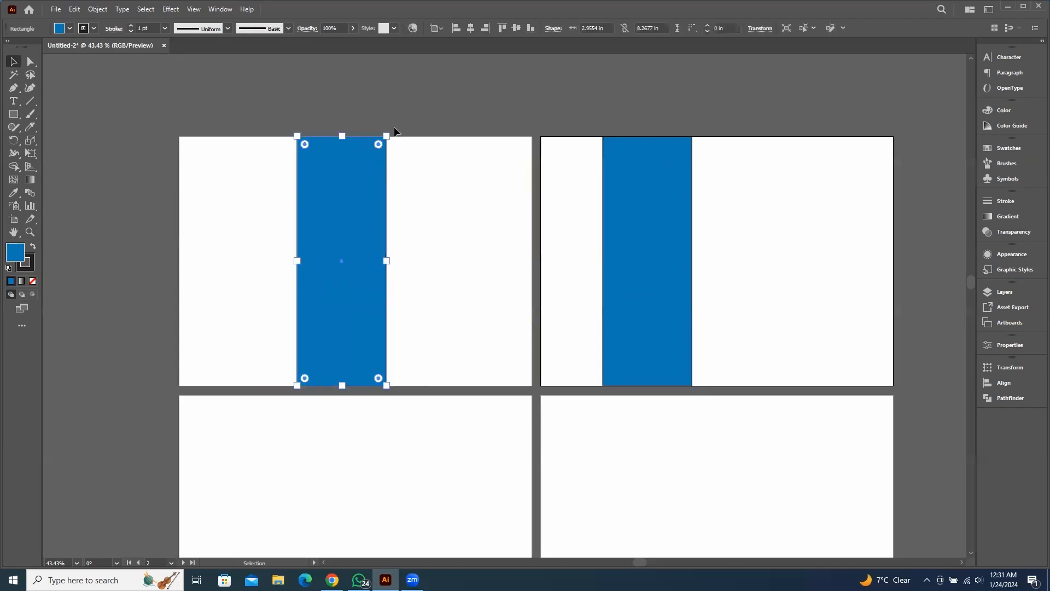
left_click_drag(394, 131, 221, 214)
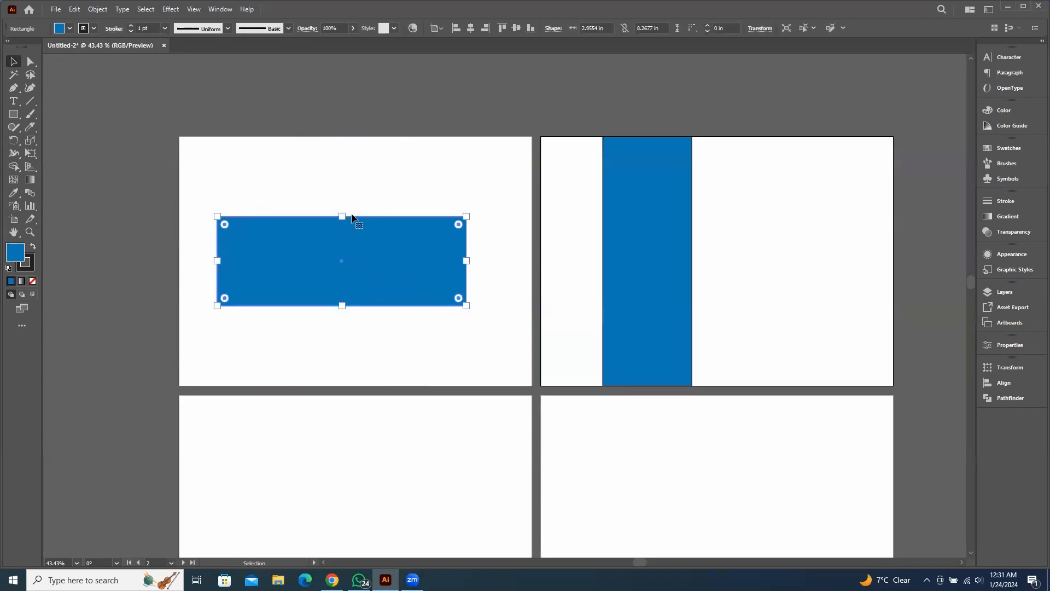
Move the horizontal band lower, stretch it across the first artboard's full 11.69 in width, and reduce its height to about 2.09 in
left_click_drag(342, 217, 357, 261)
left_click_drag(481, 305, 516, 312)
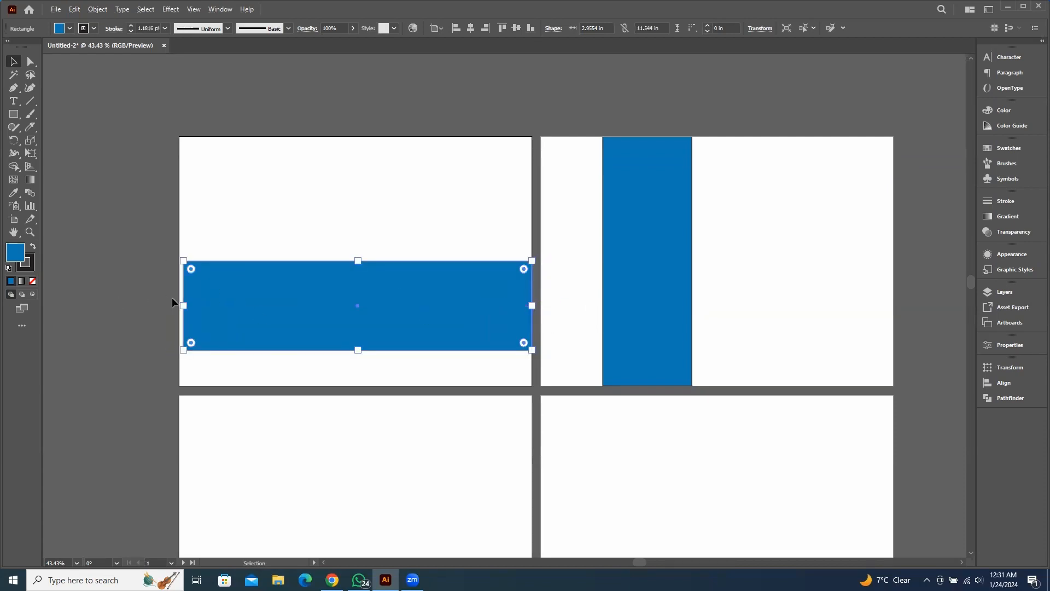
left_click_drag(186, 305, 180, 305)
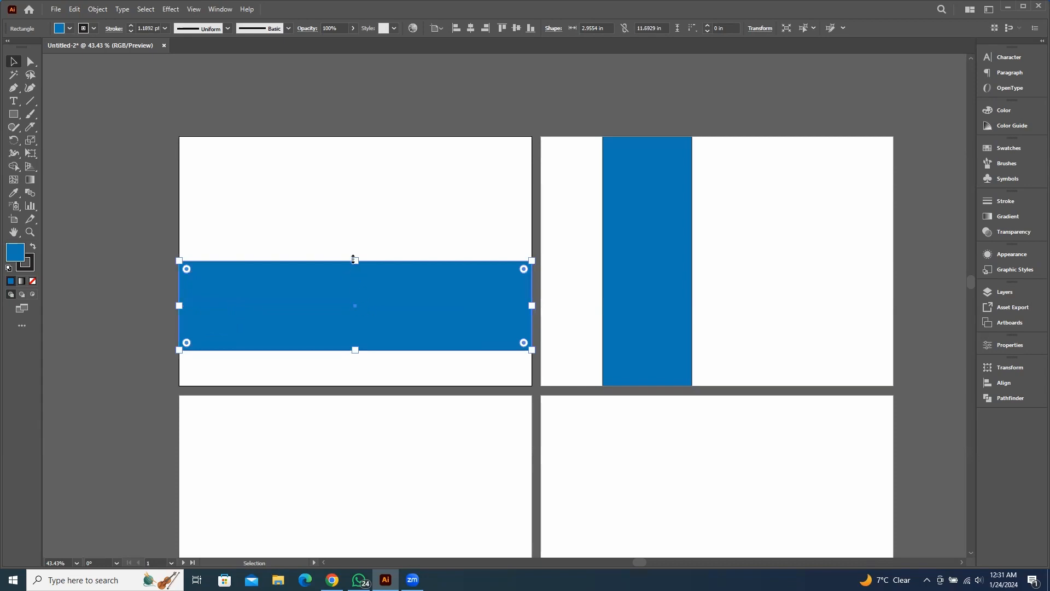
left_click_drag(355, 261, 355, 287)
left_click(145, 317)
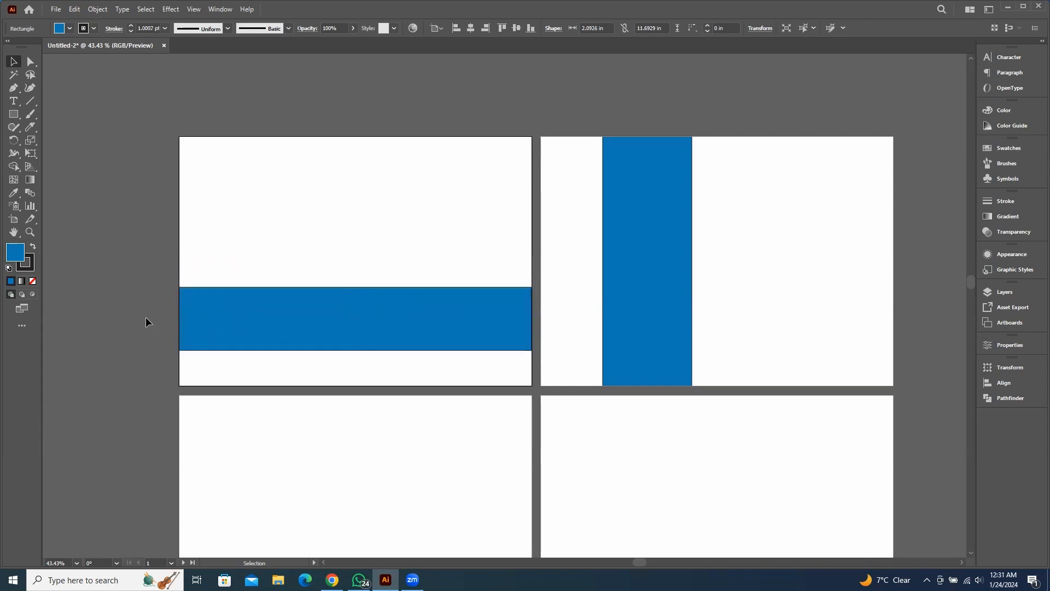
Remove the stroke from both blue bands on the first two artboards and deselect them
scroll(542, 323, "up", 10)
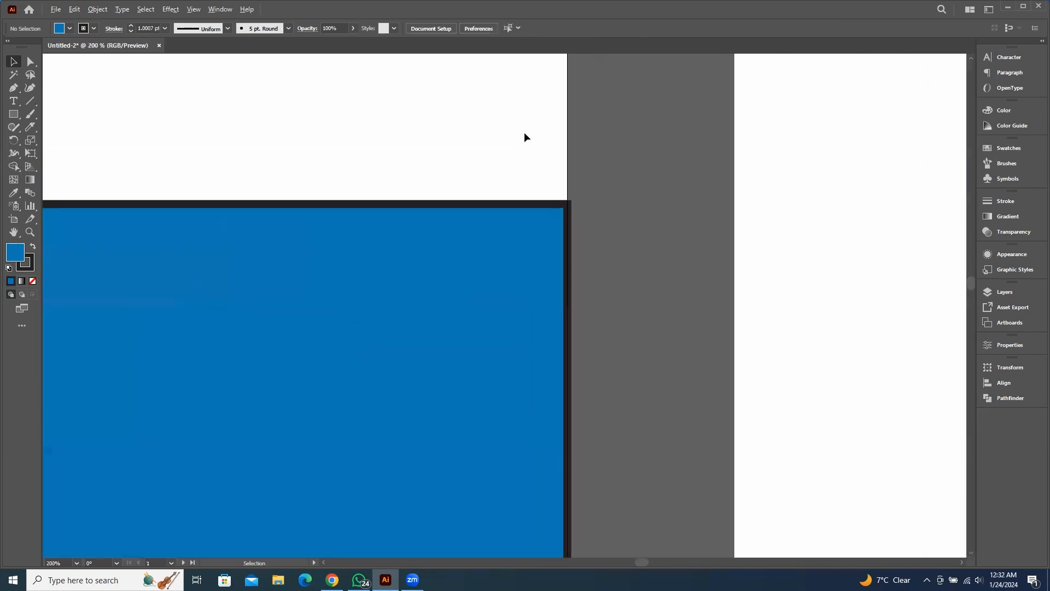
scroll(611, 227, "down", 8)
left_click_drag(507, 159, 700, 268)
left_click_drag(398, 155, 762, 339)
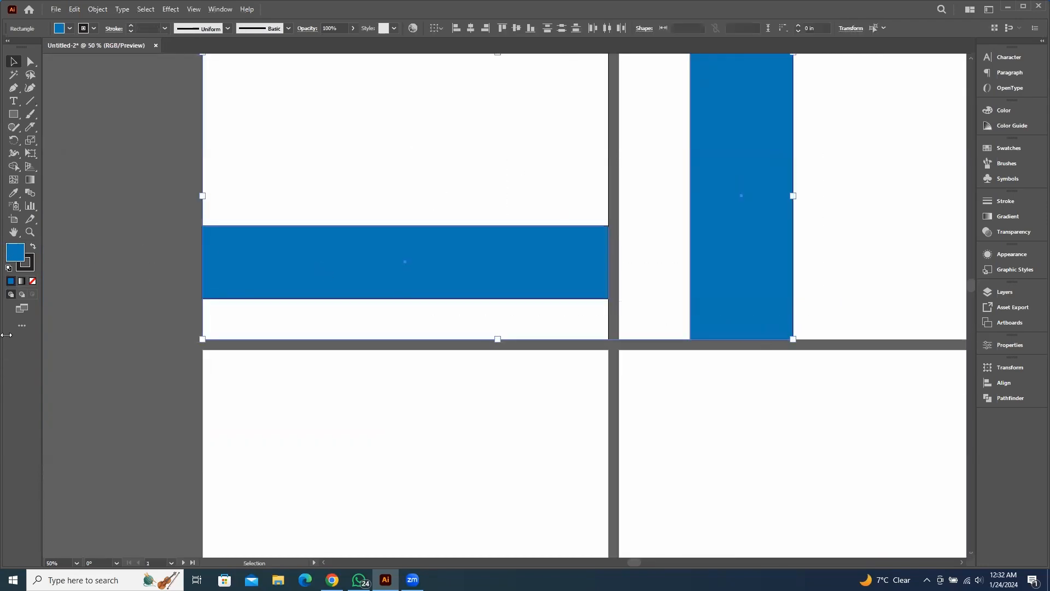
left_click(29, 270)
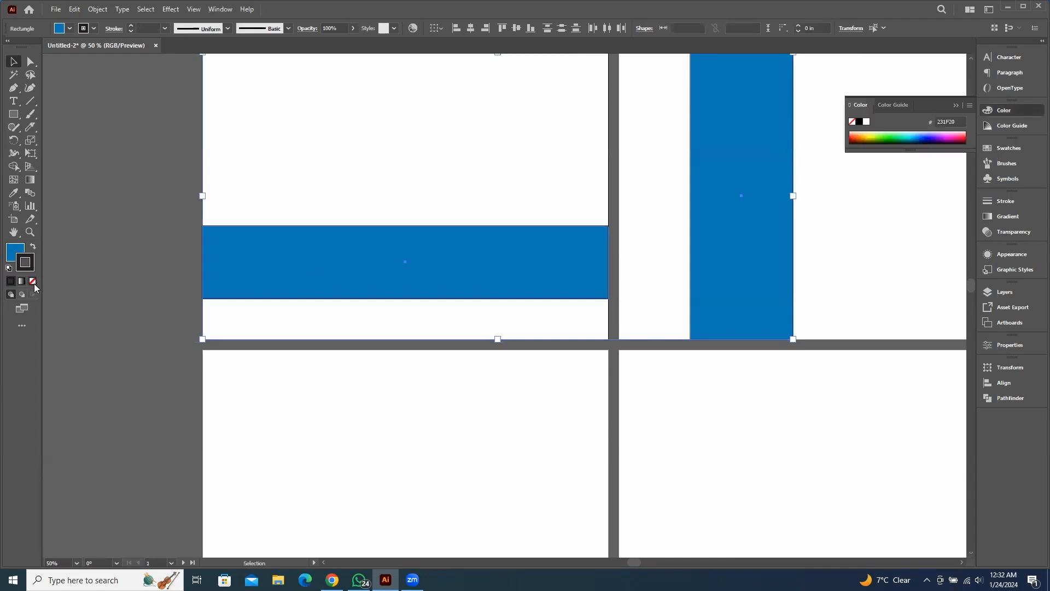
left_click(32, 281)
left_click(19, 252)
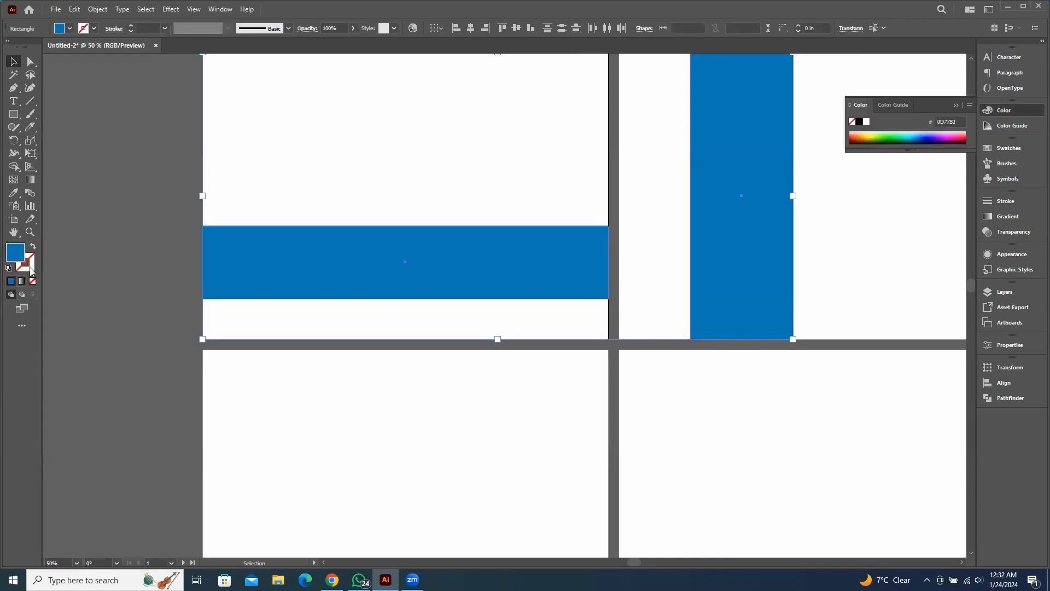
left_click(93, 31)
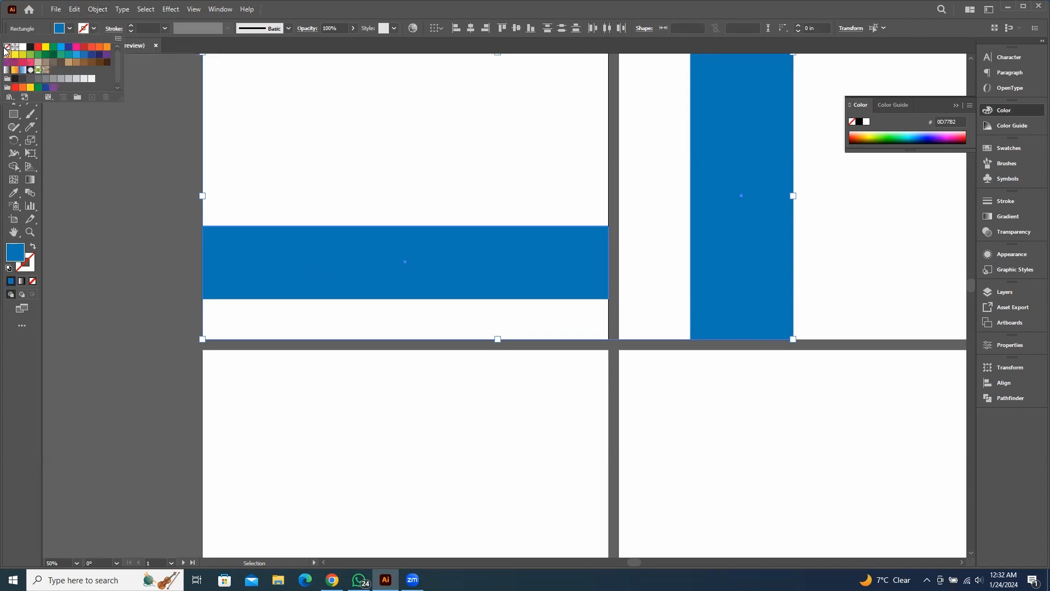
left_click(100, 276)
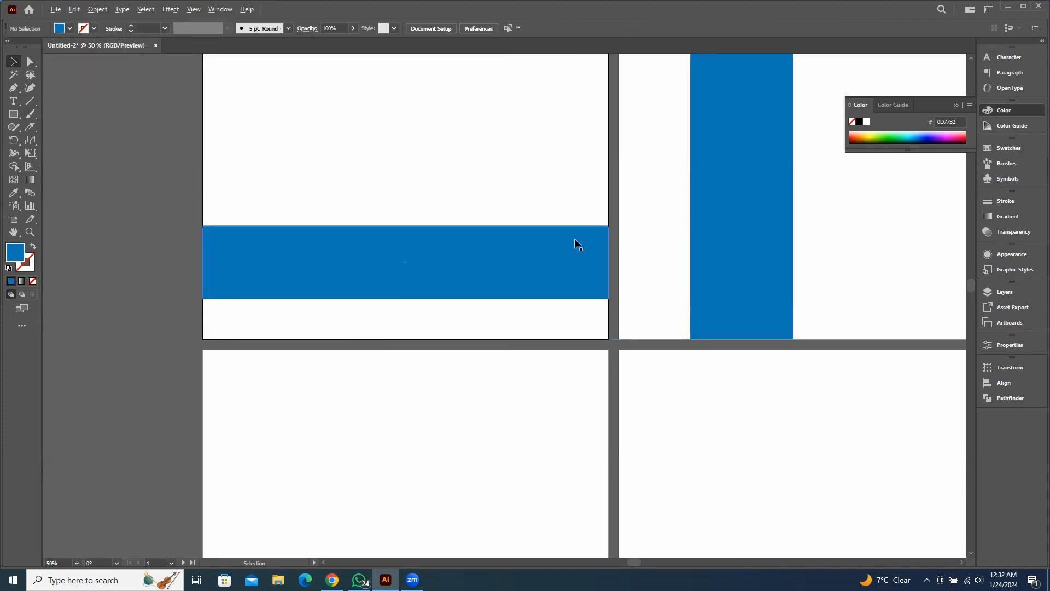
Shift the vertical blue band slightly closer to the second artboard's left edge and deselect everything
scroll(658, 221, "up", 5)
scroll(251, 287, "up", 5)
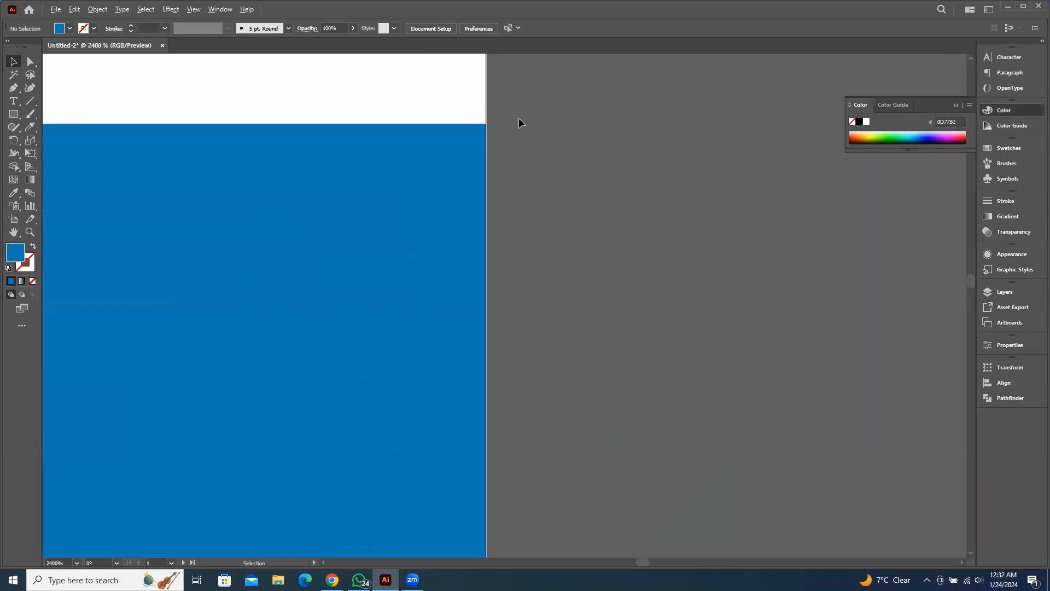
scroll(515, 296, "down", 2)
scroll(636, 261, "down", 10)
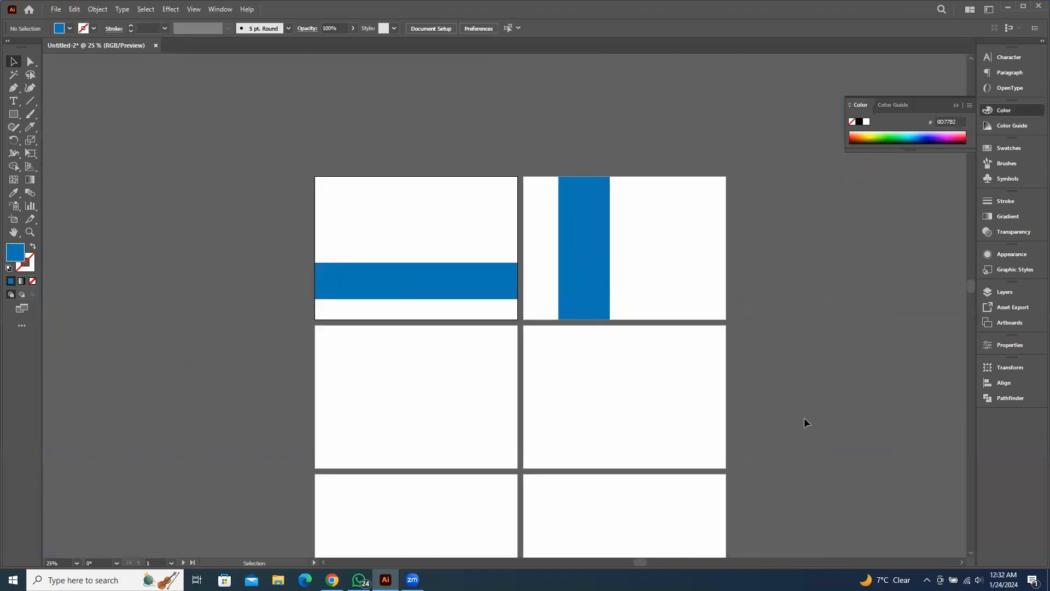
left_click_drag(567, 238, 556, 237)
left_click_drag(216, 199, 607, 398)
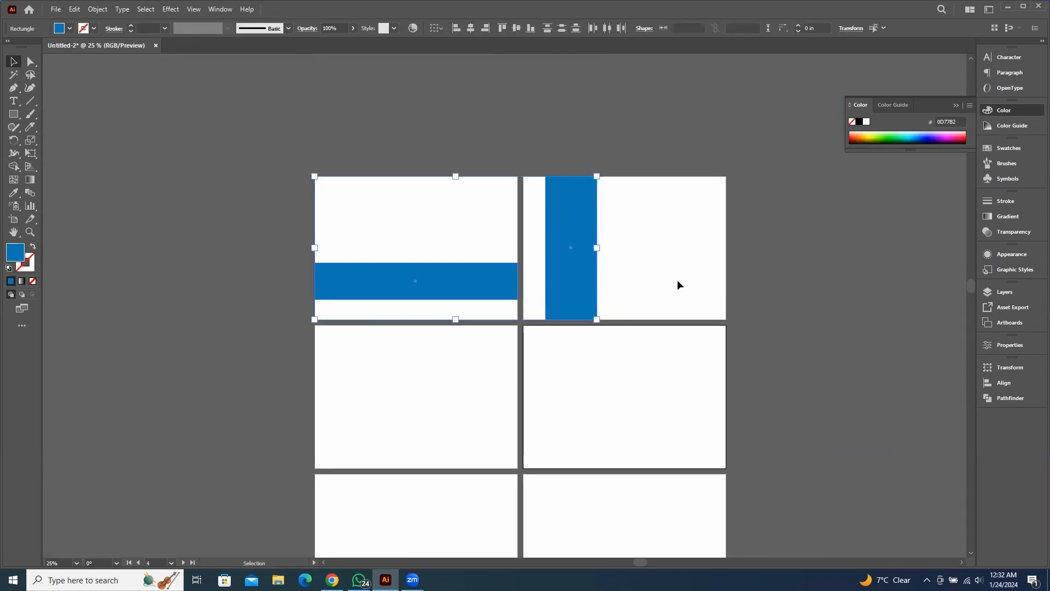
left_click(958, 108)
left_click(589, 342)
scroll(437, 196, "down", 1)
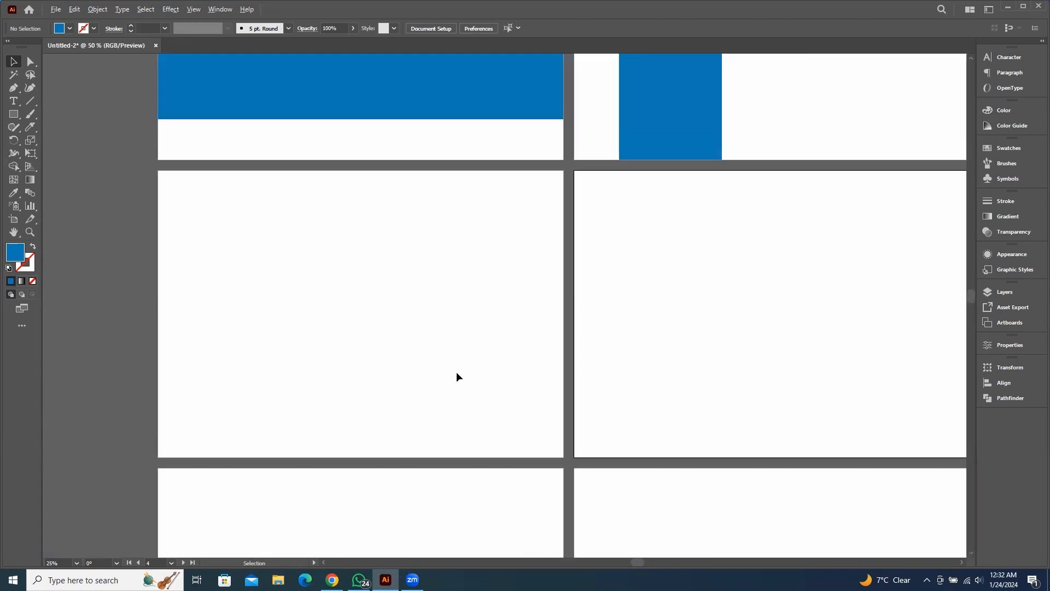
scroll(456, 372, "up", 2)
left_click_drag(715, 313, 705, 256)
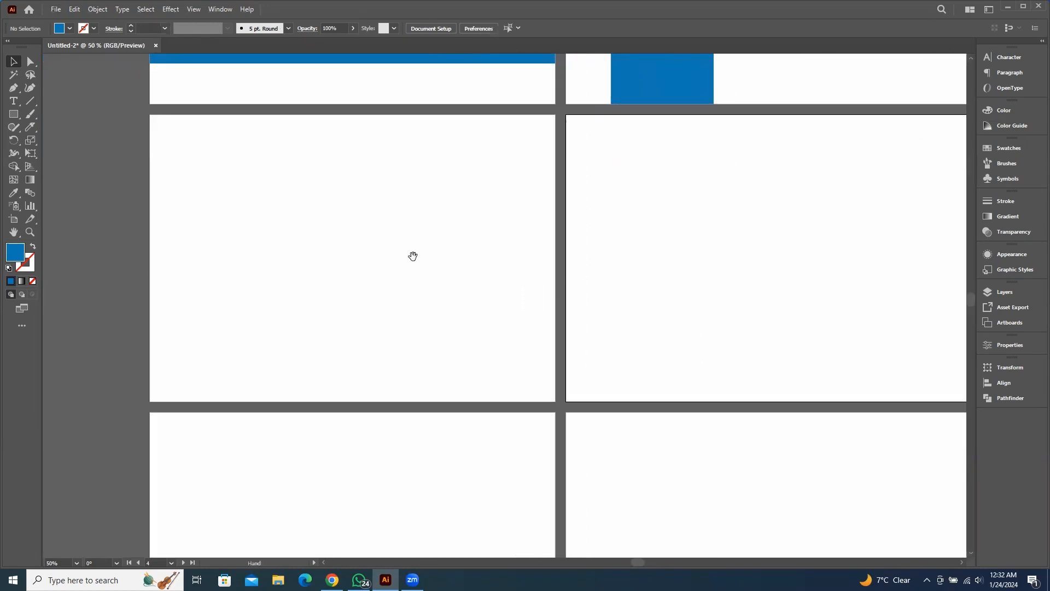
left_click_drag(572, 277, 530, 305)
left_click_drag(593, 308, 578, 316)
left_click(184, 223)
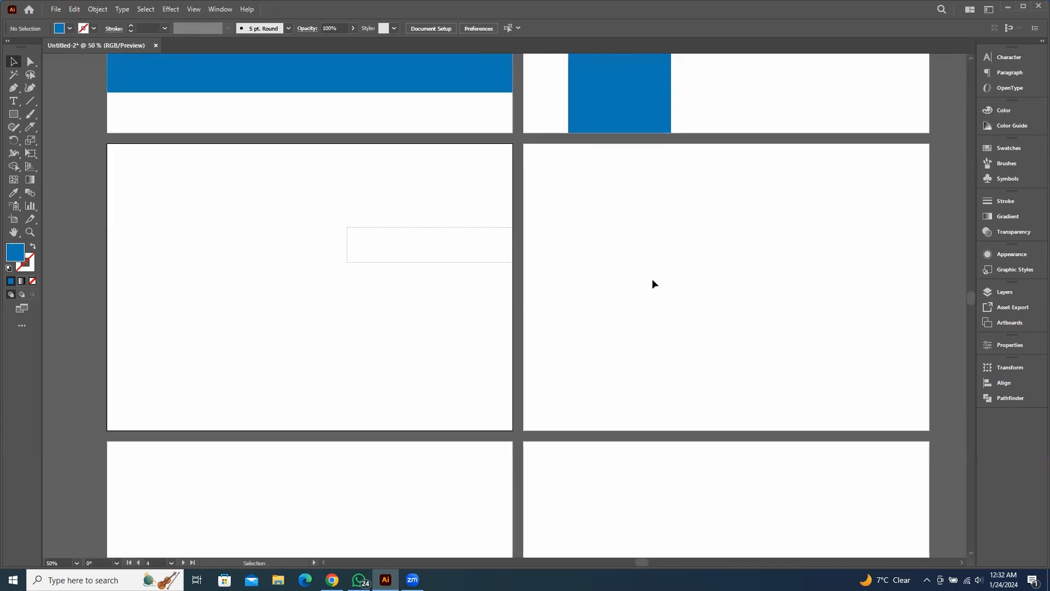
left_click(766, 97)
left_click_drag(639, 295, 549, 399)
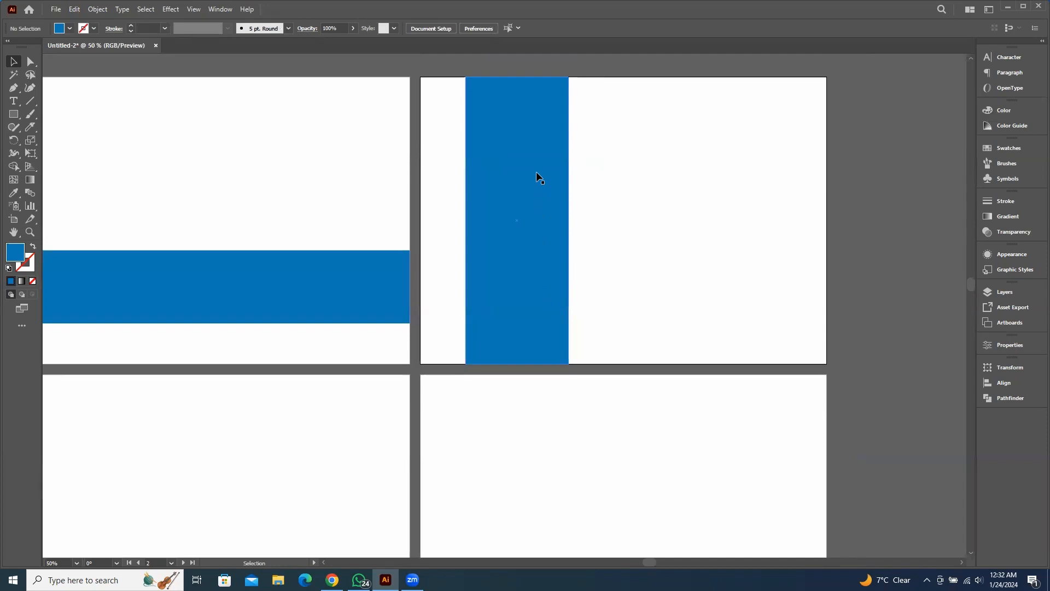
key("t")
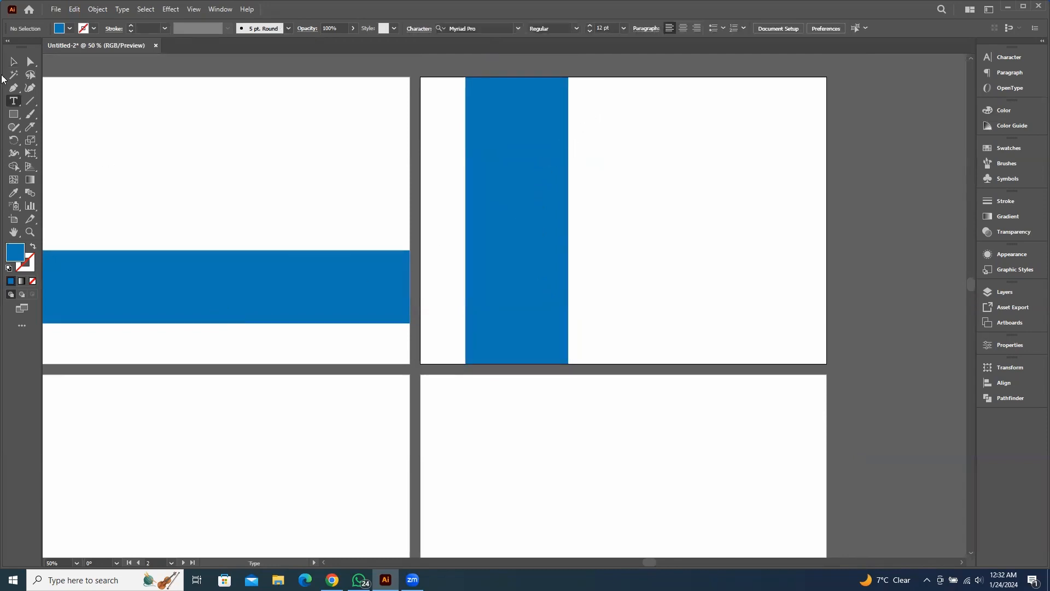
left_click(14, 61)
left_click(192, 120)
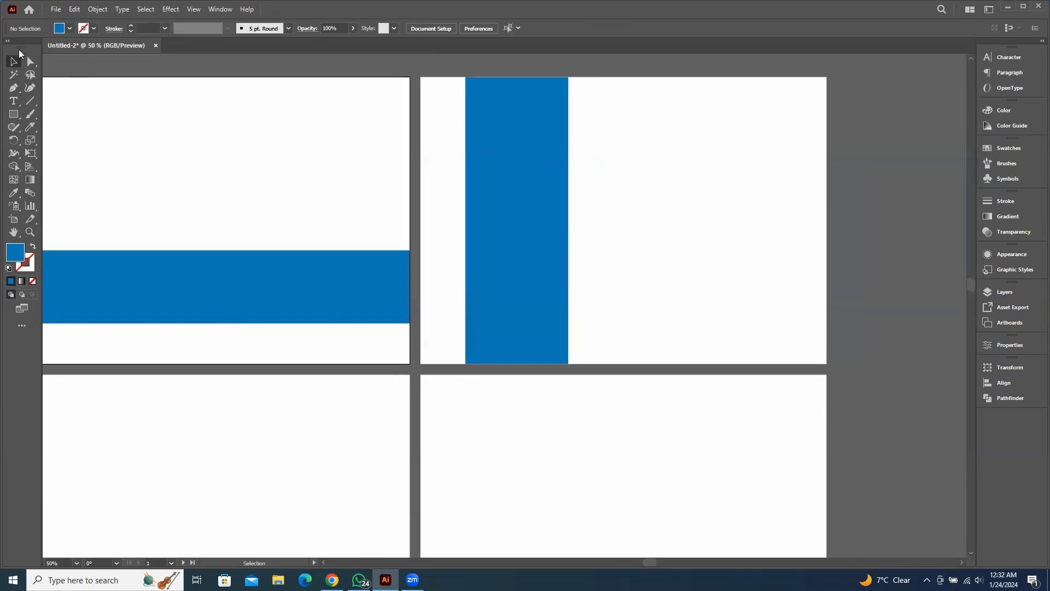
Open the recent file Branding Practice.ai and copy the Universal Traders logo from its first artboard
left_click(29, 10)
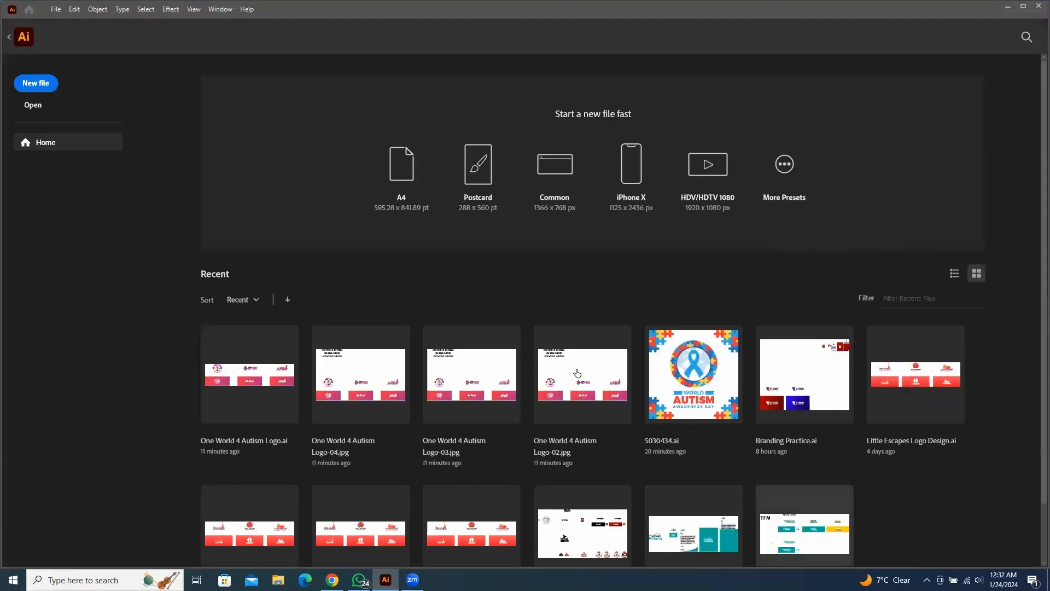
scroll(574, 371, "down", 2)
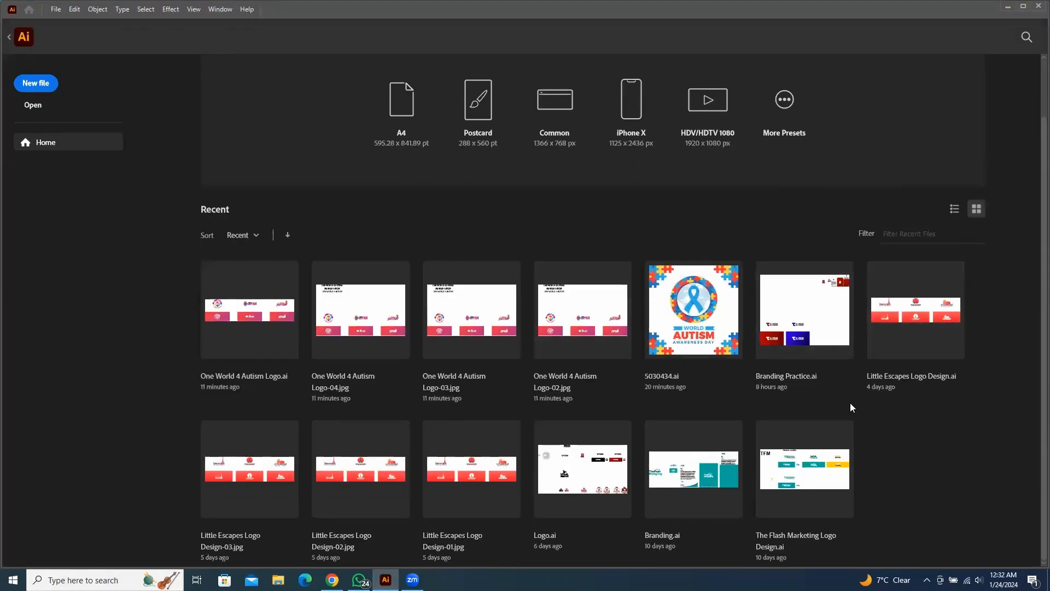
left_click(798, 298)
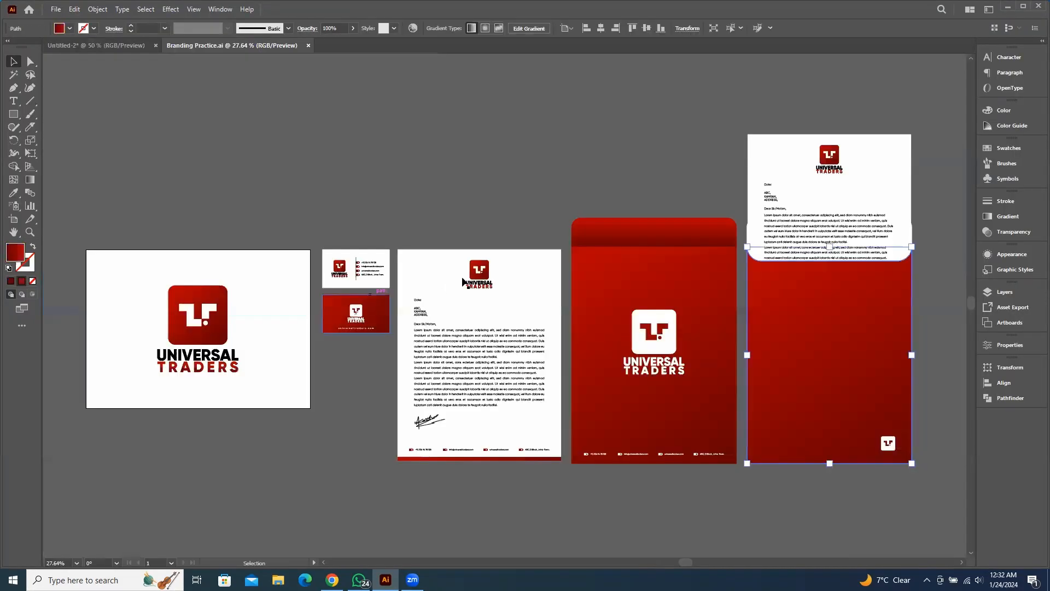
scroll(140, 363, "up", 3)
left_click_drag(177, 155, 490, 428)
key("a")
key("ctrl+c")
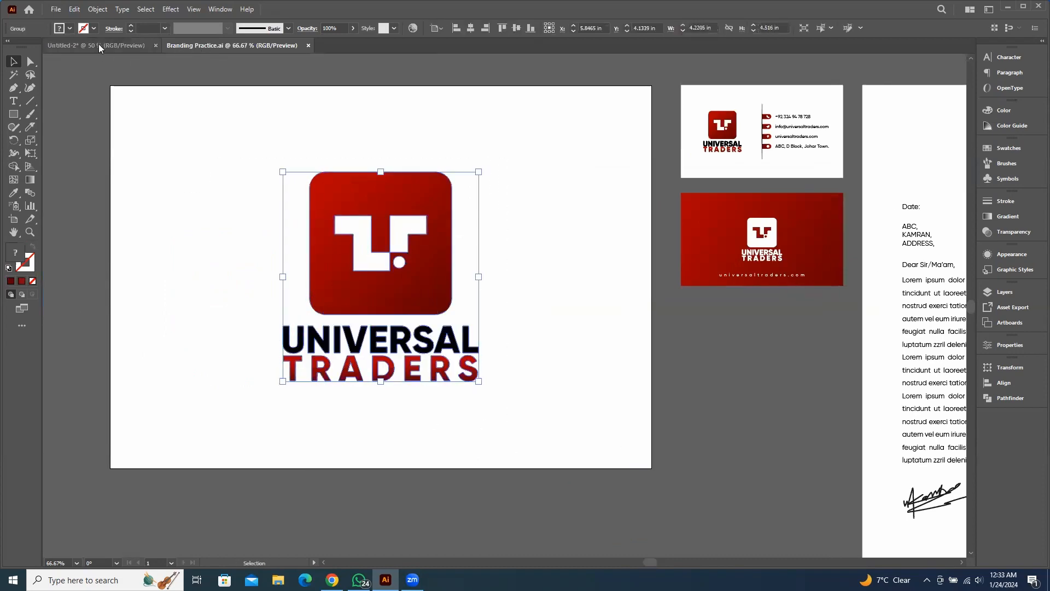
Paste the logo into Untitled-2 and move it onto the white area beside the vertical band on the second artboard
left_click(99, 44)
key("ctrl+v")
key("ctrl+minus")
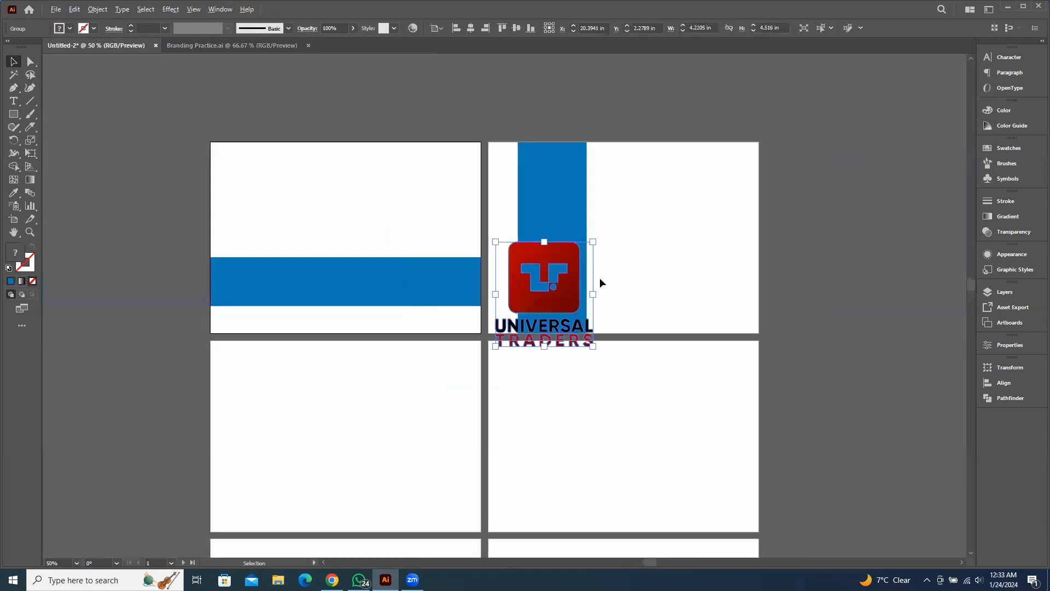
left_click_drag(556, 261, 685, 201)
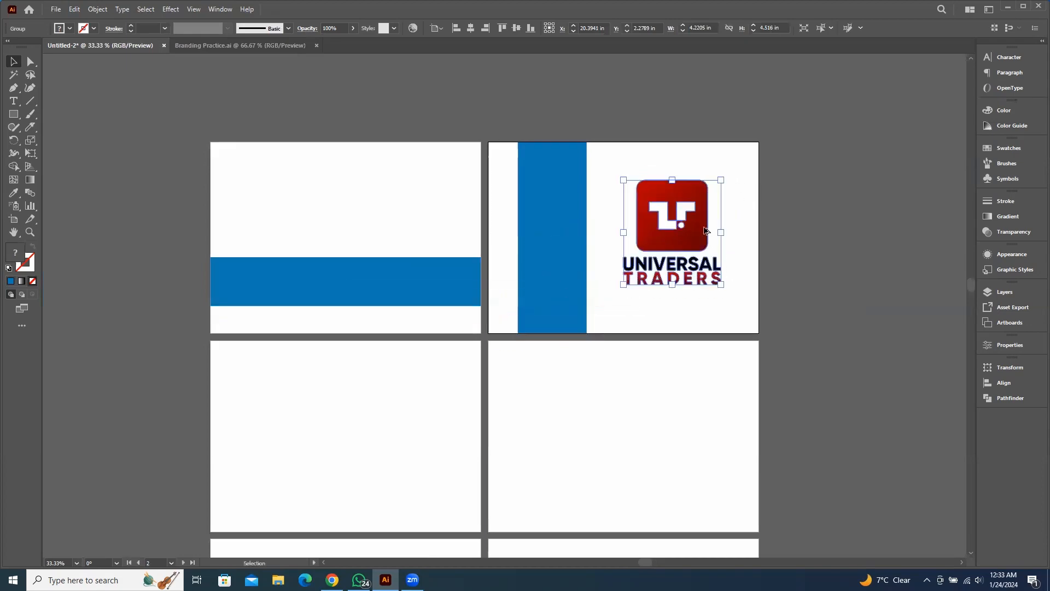
Scale the logo down to about 1.56 in wide and place it near the vertical band in the second artboard's upper part
scroll(687, 218, "up", 2)
left_click_drag(744, 340, 633, 285)
scroll(717, 185, "up", 1)
scroll(717, 186, "left", 1)
left_click_drag(678, 221, 632, 198)
left_click(657, 353)
left_click_drag(632, 324, 600, 326)
scroll(601, 326, "left", 2)
scroll(601, 327, "down", 1)
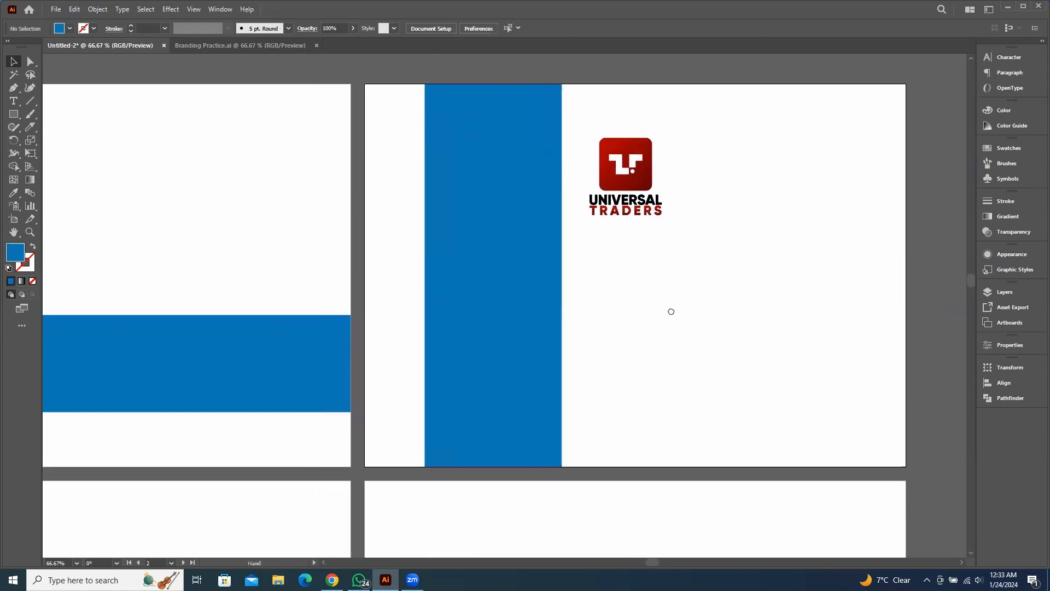
Fill the vertical band with the logo's red gradient and redirect it from bright red at the top to dark red at the bottom
left_click(524, 221)
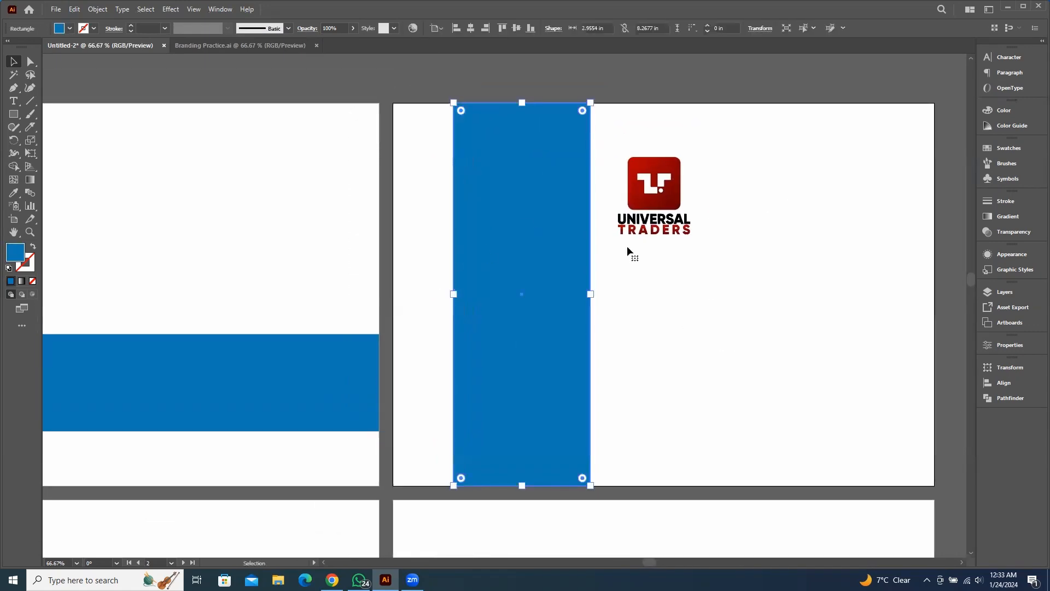
left_click(662, 175)
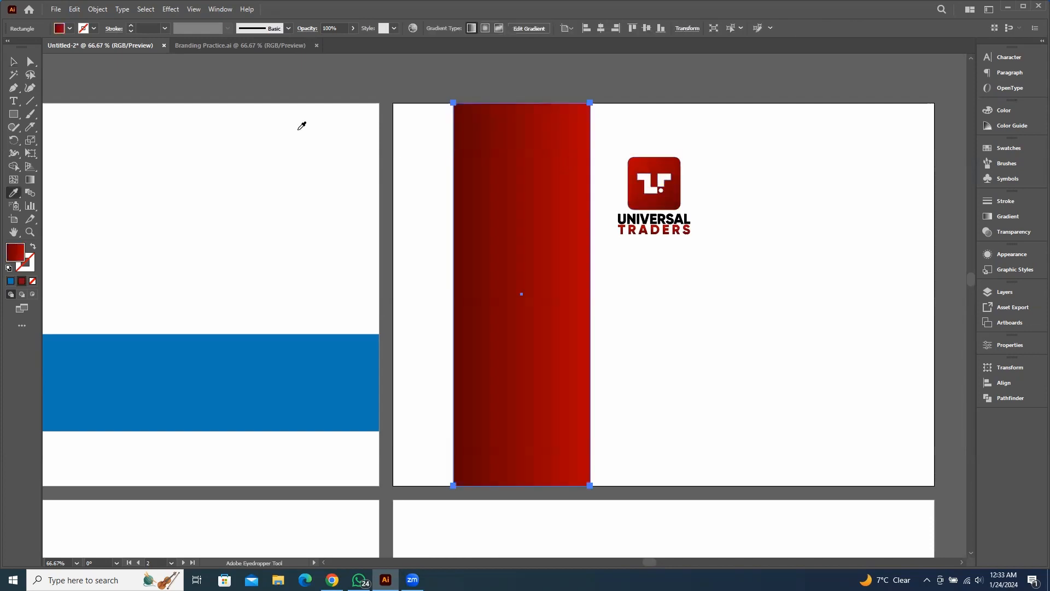
left_click(14, 61)
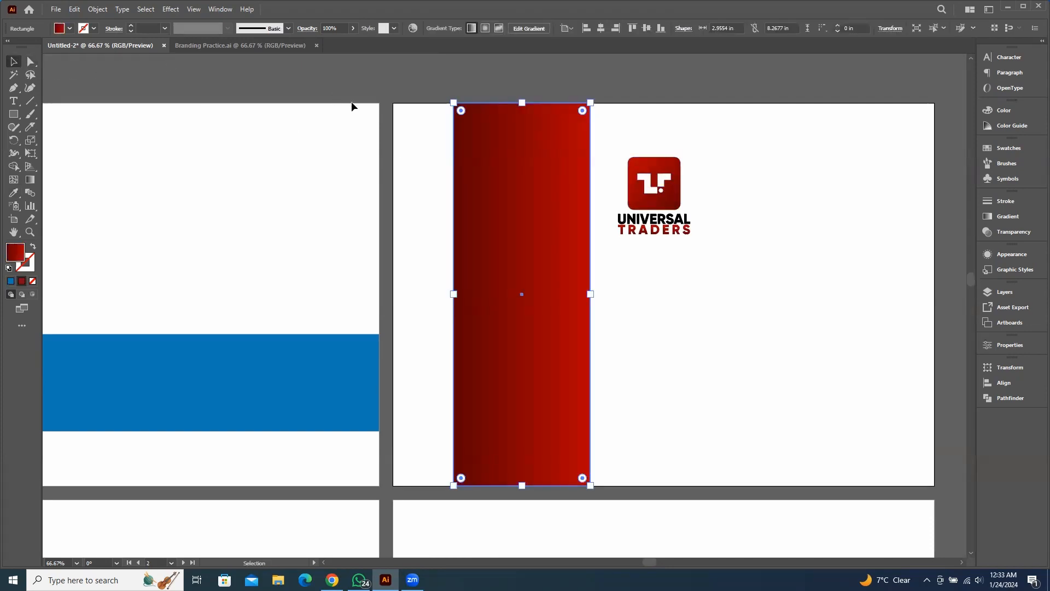
key("g")
mouse_move(482, 91)
left_mouse_down()
mouse_move(507, 176)
mouse_move(515, 475)
mouse_move(478, 155)
mouse_move(484, 95)
left_mouse_up()
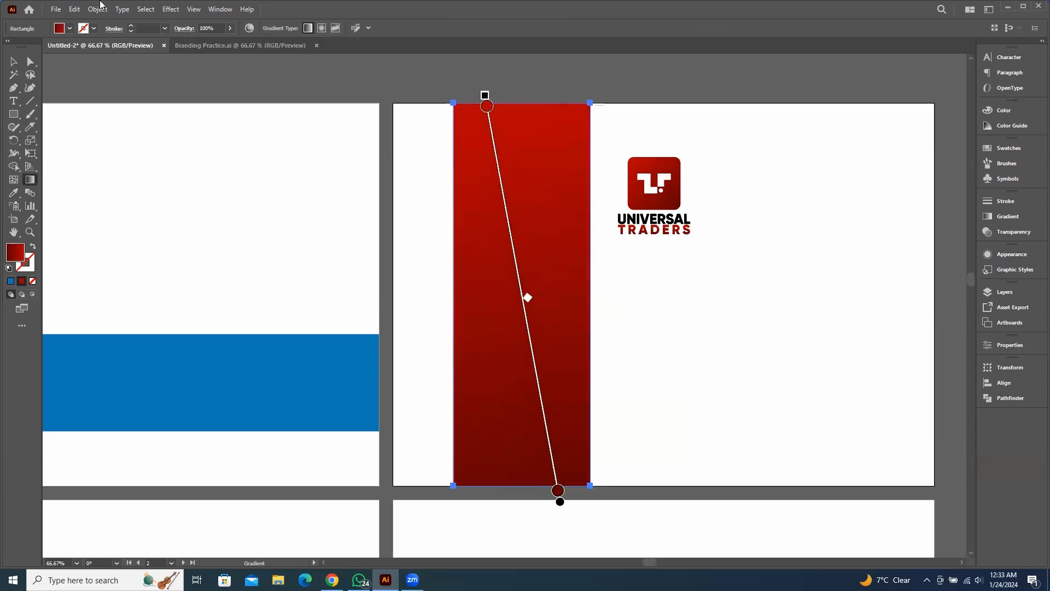
left_click(14, 62)
left_click(380, 212)
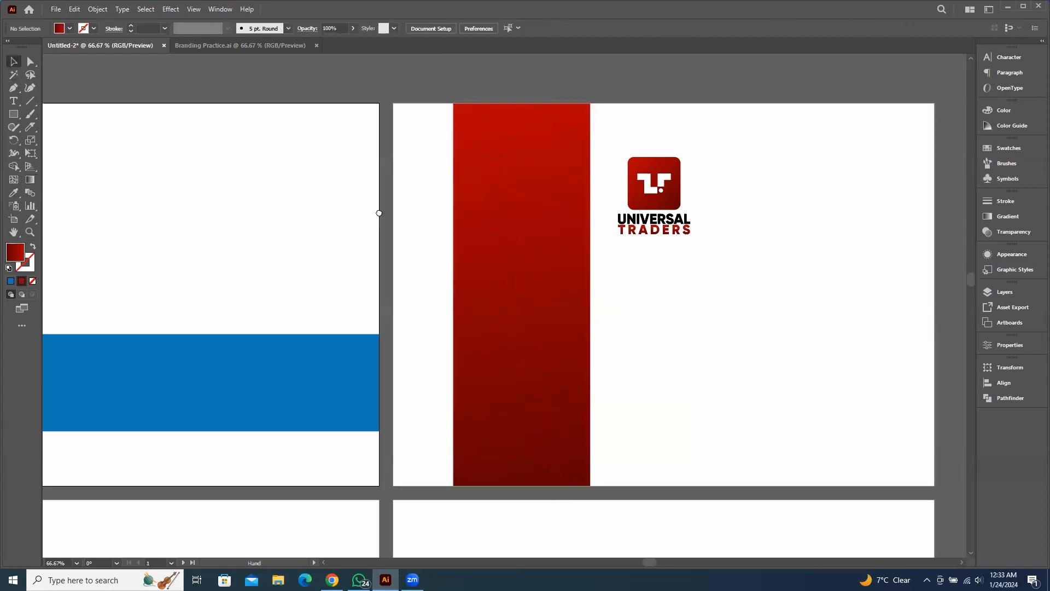
Give the first artboard's horizontal band the same red gradient, running slightly diagonally from bright red at its left to dark red at its right
scroll(379, 328, "left", 3)
left_click(380, 369)
key("i")
left_click(618, 304)
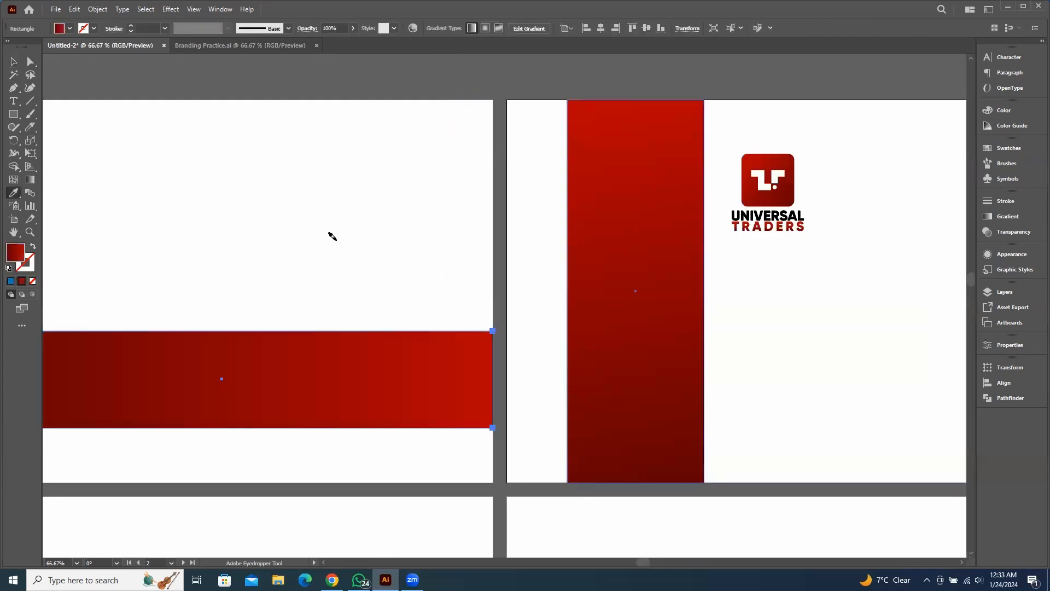
scroll(416, 243, "down", 3)
key("g")
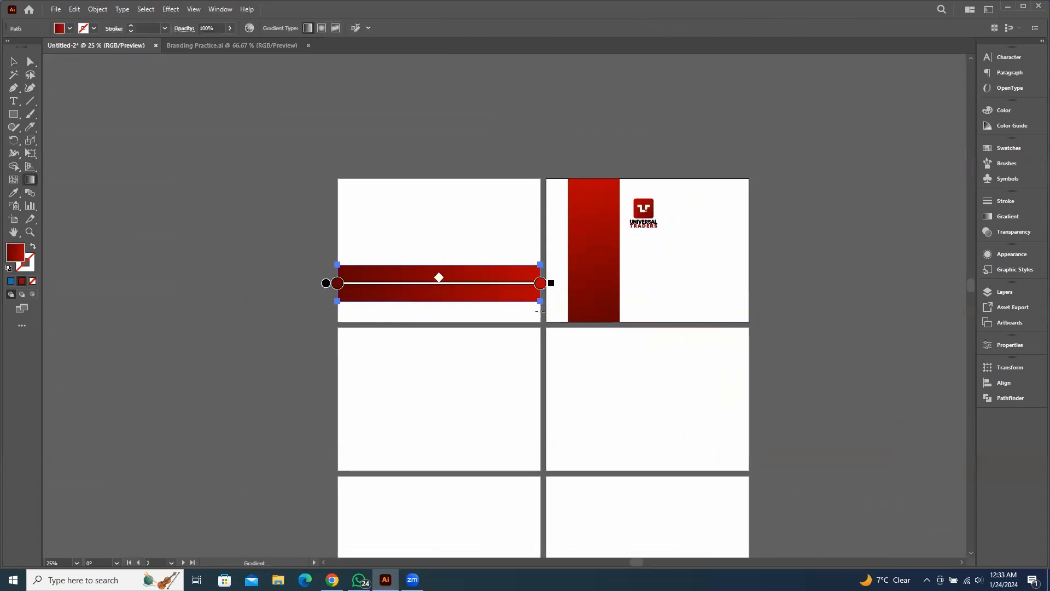
mouse_move(540, 310)
left_mouse_down()
mouse_move(323, 272)
mouse_move(343, 258)
left_mouse_up()
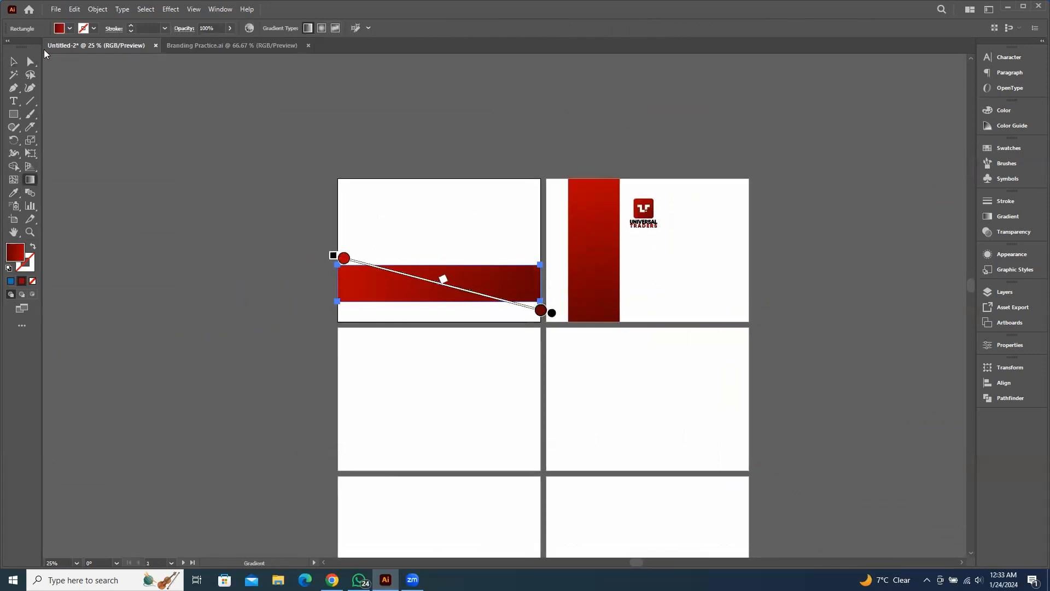
left_click(14, 62)
left_click(150, 127)
Ungroup the logo on the second artboard and delete its UNIVERSAL TRADERS wordmark, keeping only the red icon
scroll(506, 344, "down", 2)
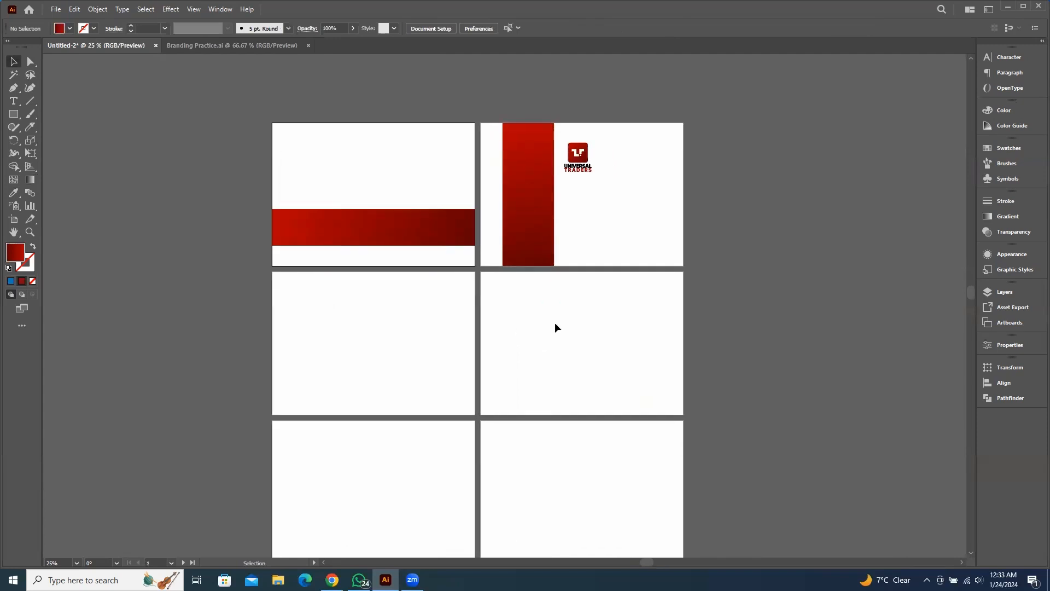
scroll(622, 175, "up", 4)
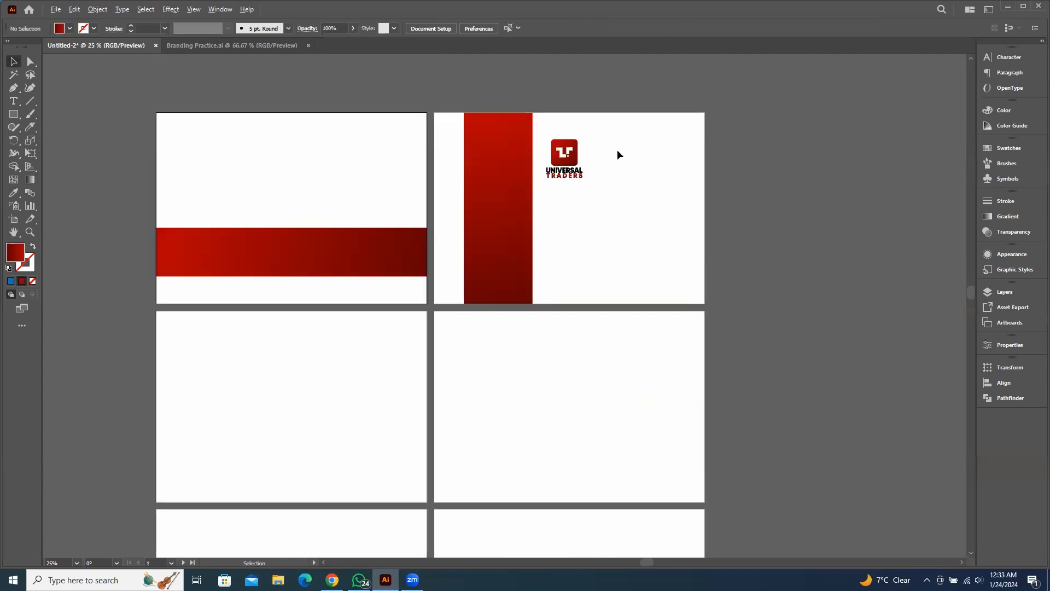
right_click(485, 215)
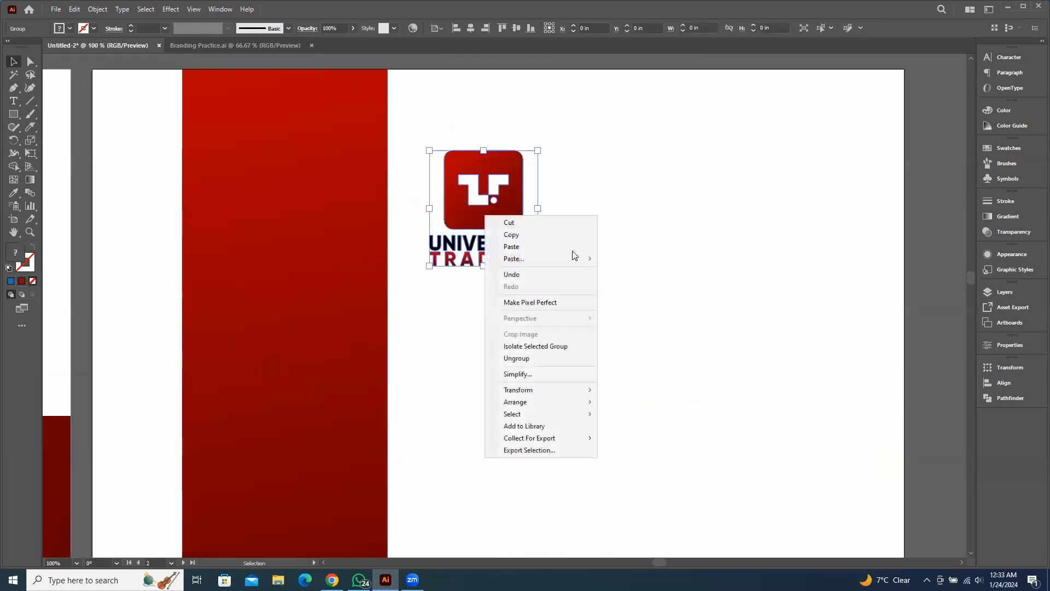
left_click(555, 358)
left_click(546, 162)
left_click_drag(598, 109, 437, 173)
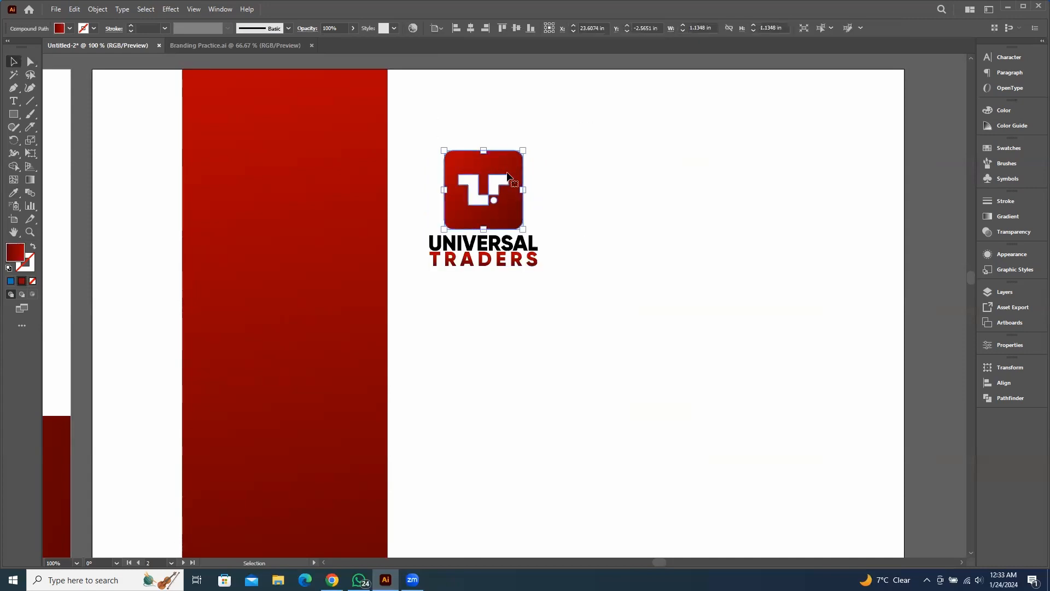
left_click_drag(589, 300, 411, 243)
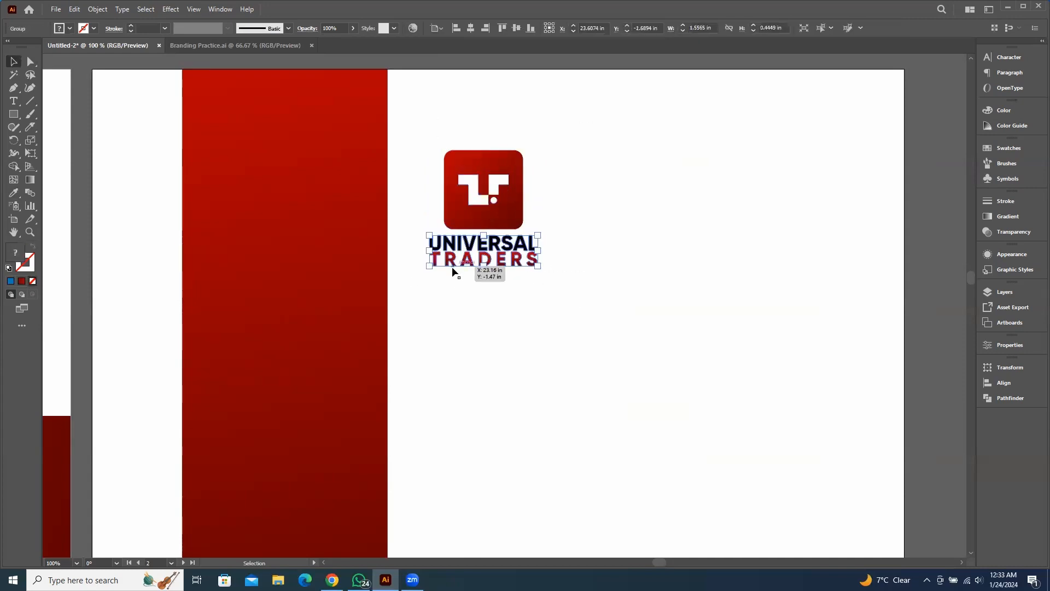
key("Delete")
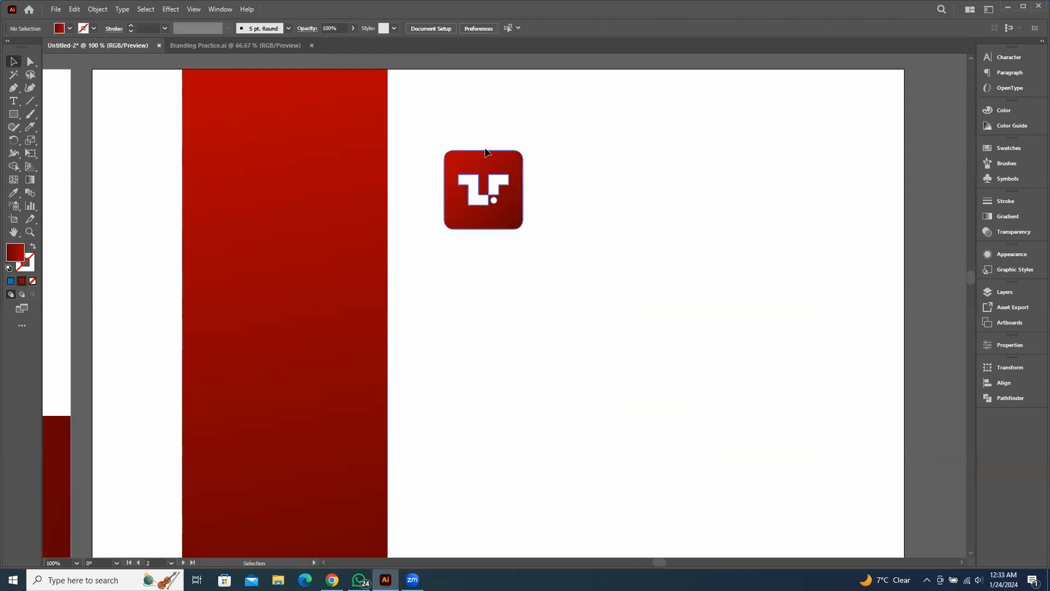
Scale the remaining red logo icon down and place it close to the vertical band in the second artboard's upper part
left_click_drag(485, 153, 457, 127)
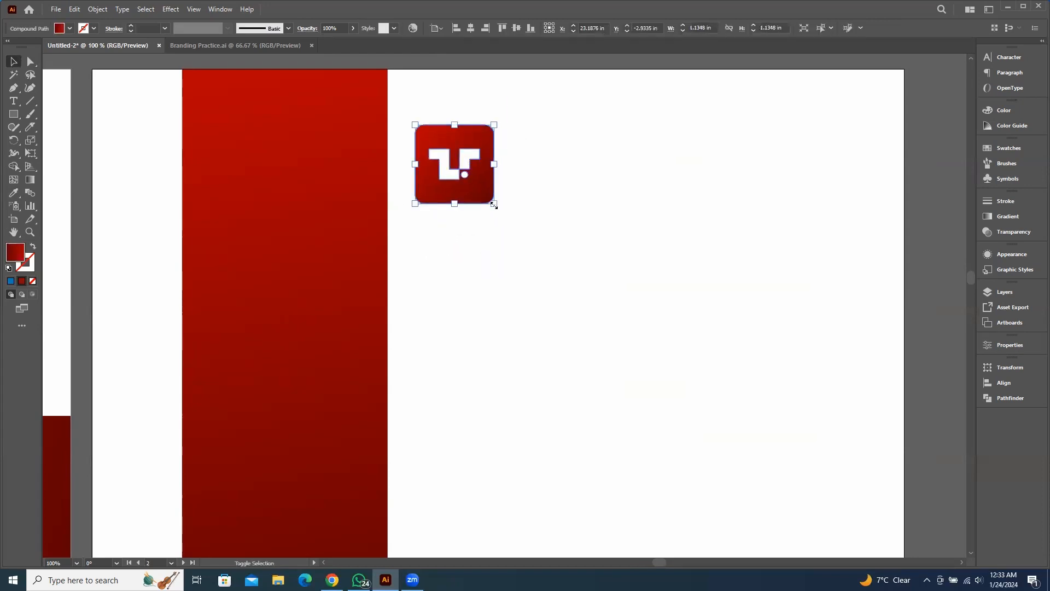
left_click_drag(494, 203, 463, 181)
left_click(528, 203)
scroll(531, 205, "down", 3)
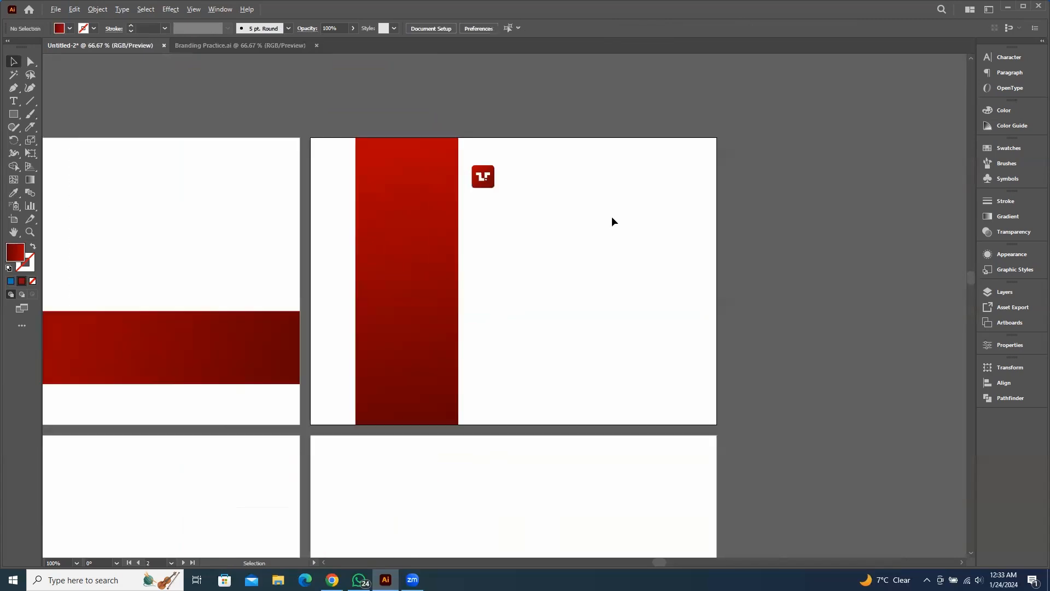
left_click_drag(775, 277, 748, 241)
scroll(536, 212, "up", 2)
scroll(534, 217, "up", 1)
left_click_drag(536, 222, 642, 263)
scroll(603, 269, "down", 2)
Add the text "Brand" below the logo icon on the second artboard
key("t")
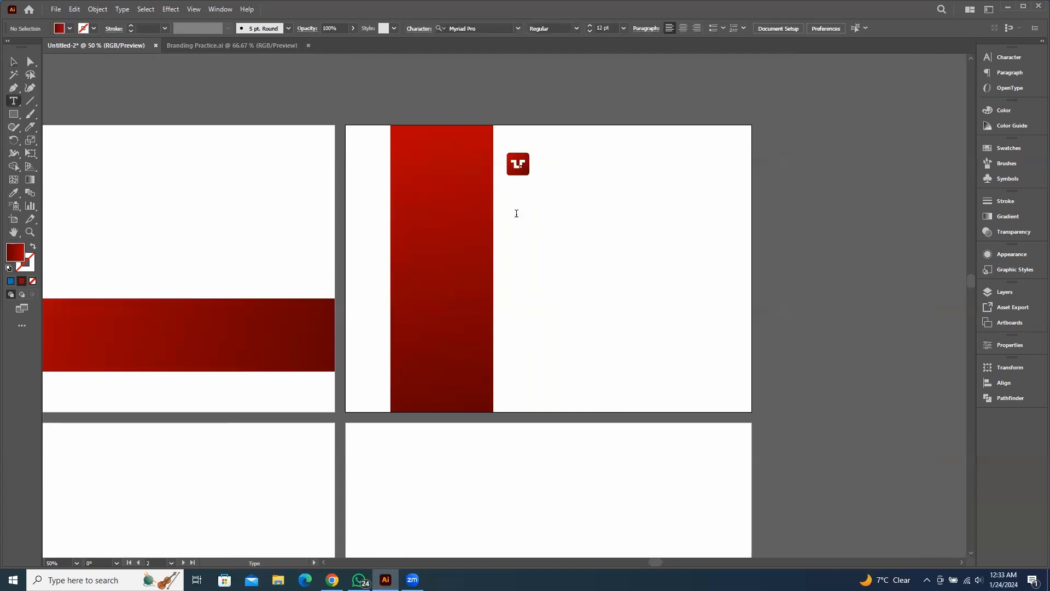
left_click(517, 215)
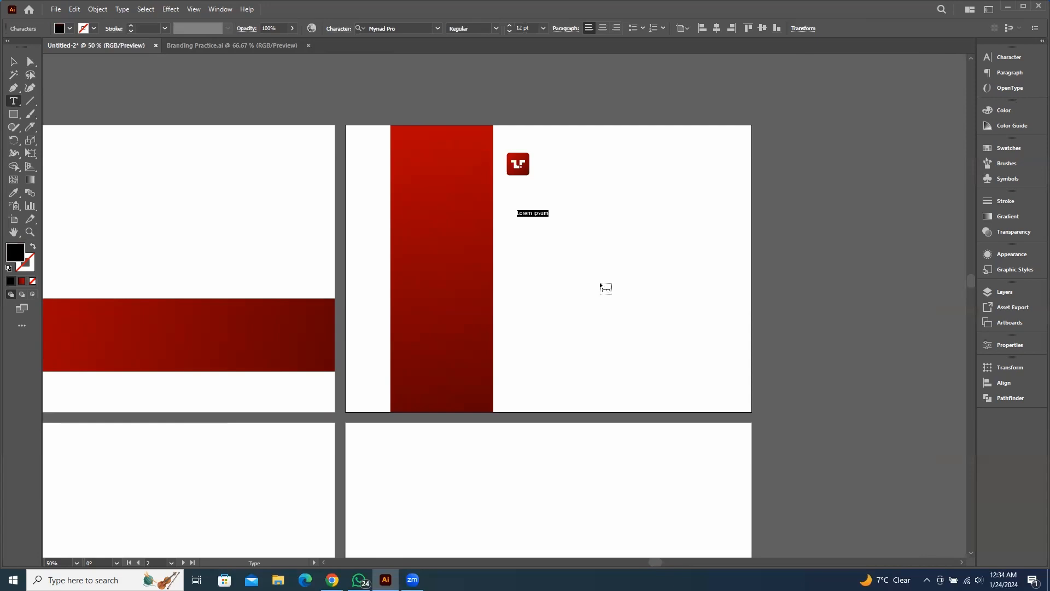
type("Brand")
key("Escape")
Duplicate the "Brand" text directly below itself and change the copy to "Book"
scroll(573, 226, "up", 3)
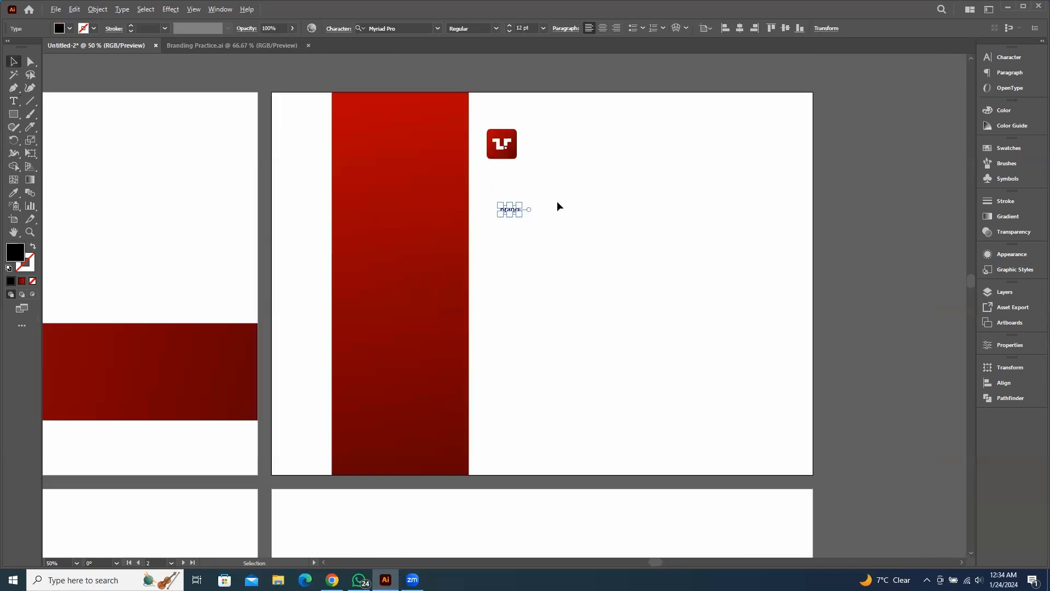
left_click_drag(447, 215, 448, 238)
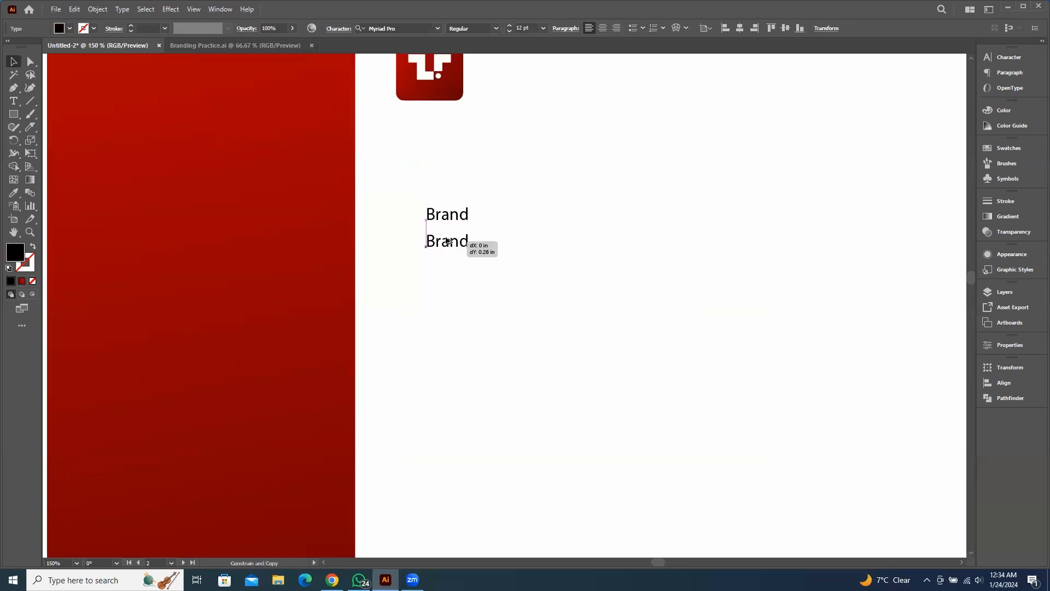
double_click(447, 237)
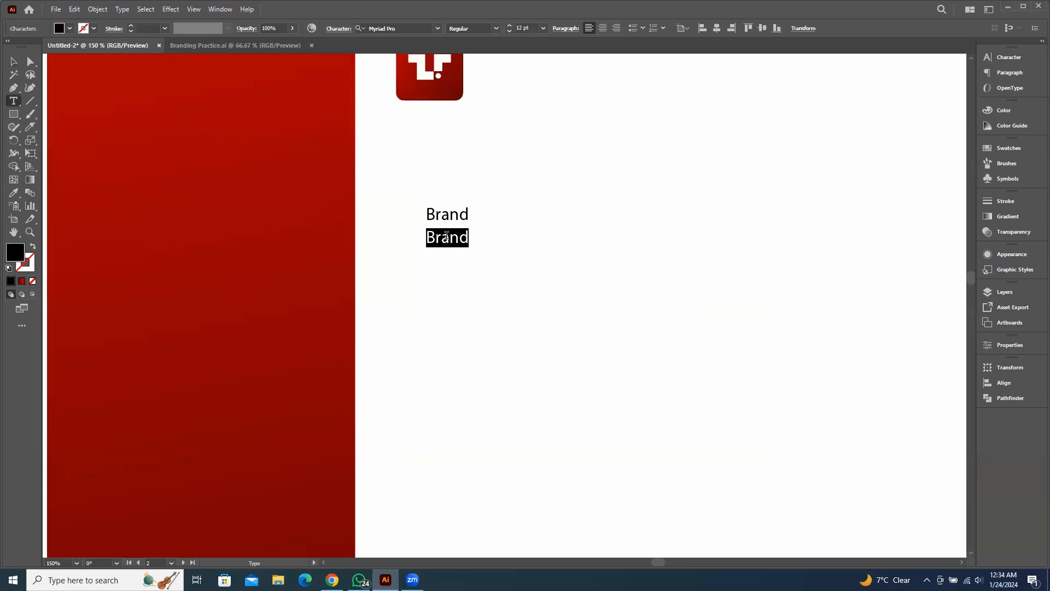
type("b")
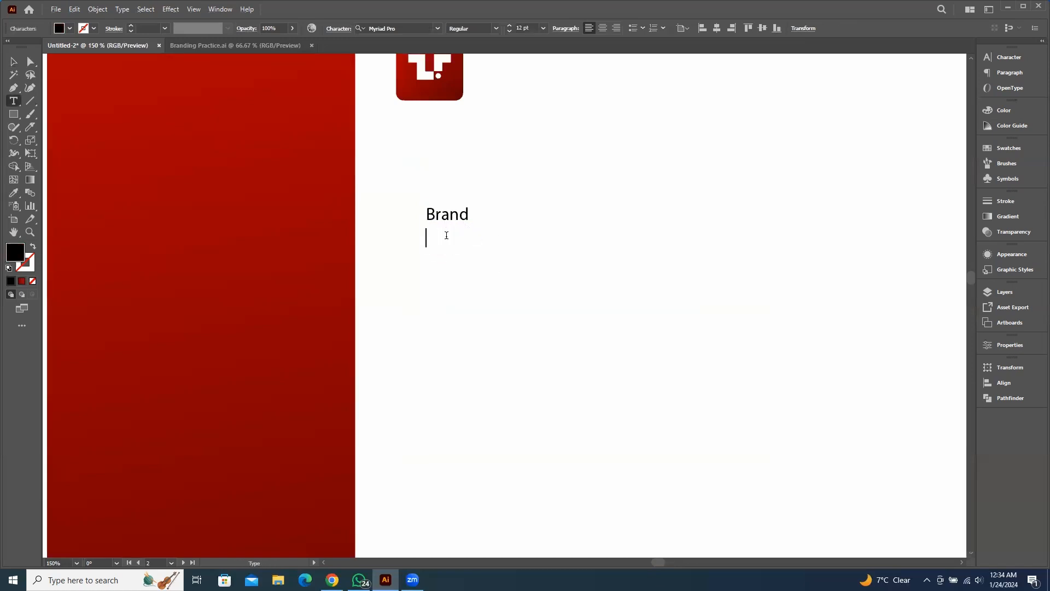
type("ook")
key("Escape")
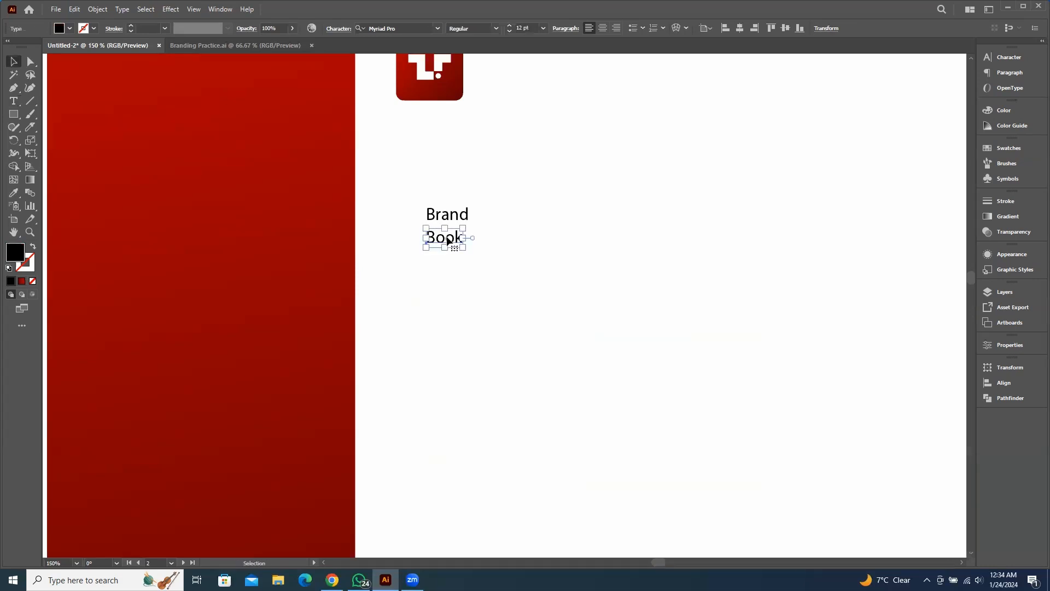
Duplicate the "Book" text below itself, change the copy to "Design" and move it up close under "Book"
left_click(444, 302)
left_click_drag(446, 239, 444, 273, "alt")
triple_click(444, 273)
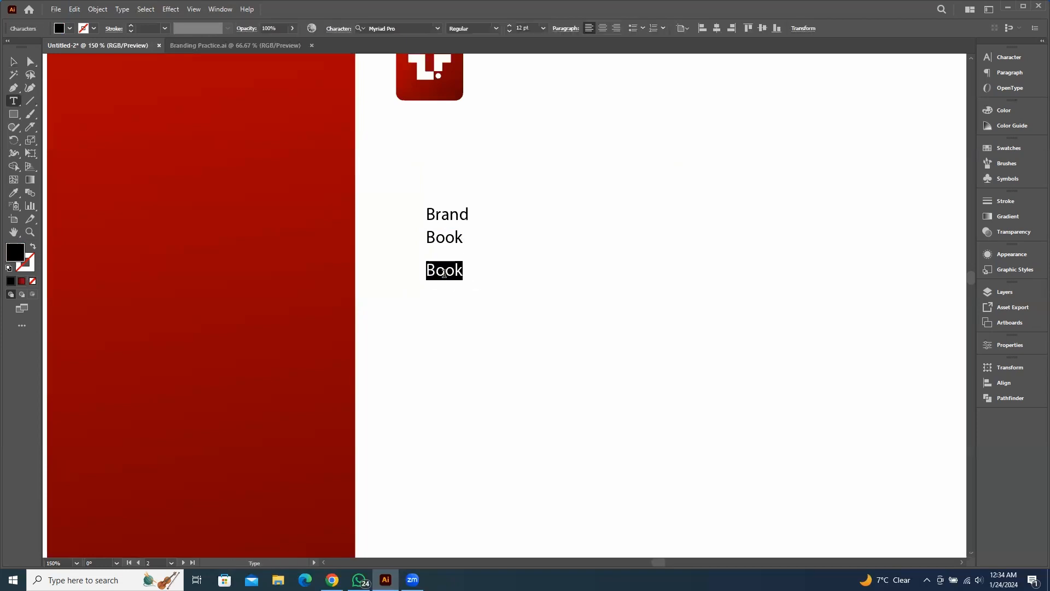
type("Dexig")
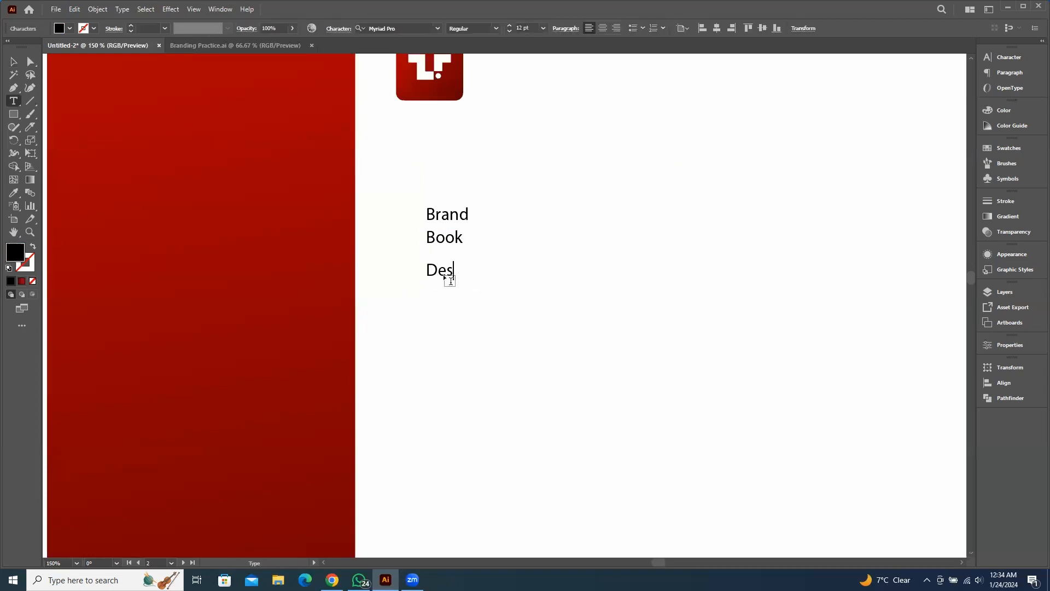
type("ing")
key("Escape")
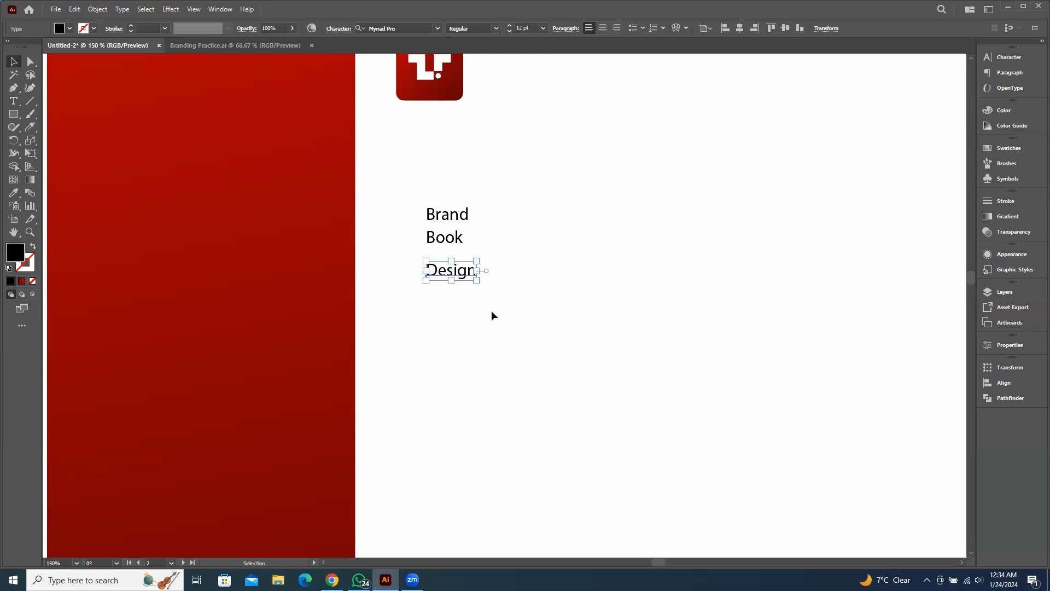
scroll(474, 272, "up", 2)
left_click_drag(446, 273, 445, 249)
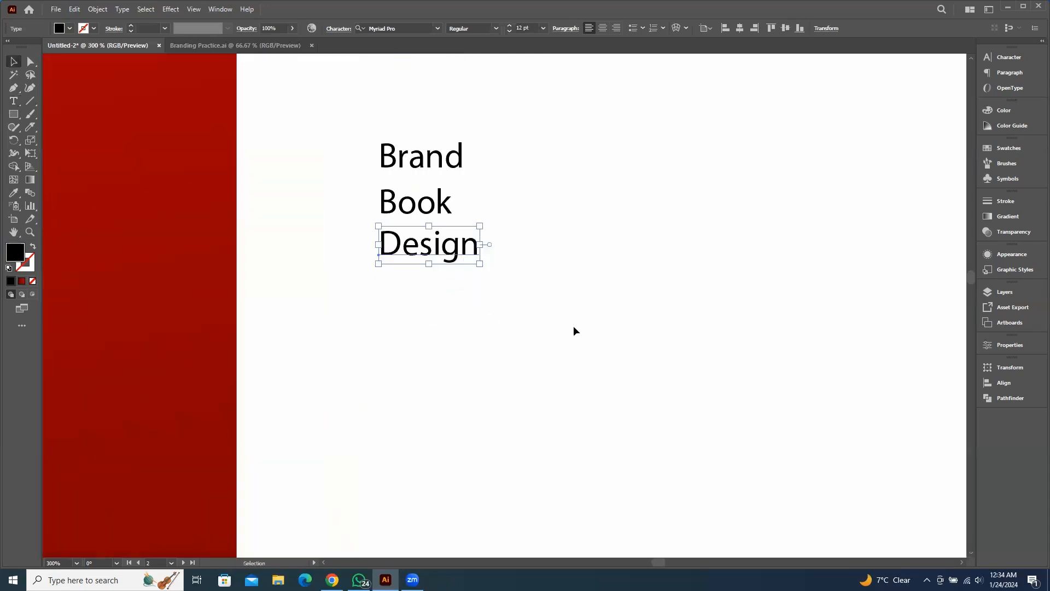
Scale the Brand, Book and Design lines together to about 74 pt and place them under the logo icon
left_click_drag(582, 329, 382, 147)
scroll(480, 213, "down", 2)
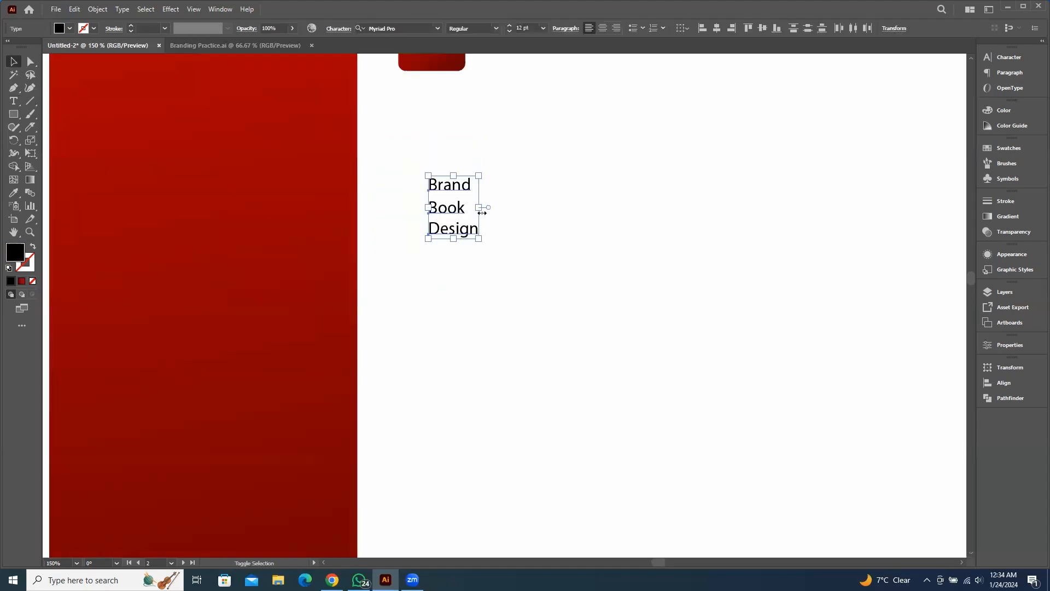
left_click_drag(482, 213, 742, 207)
left_click_drag(442, 202, 408, 284)
scroll(539, 235, "down", 2)
left_click_drag(696, 265, 553, 290)
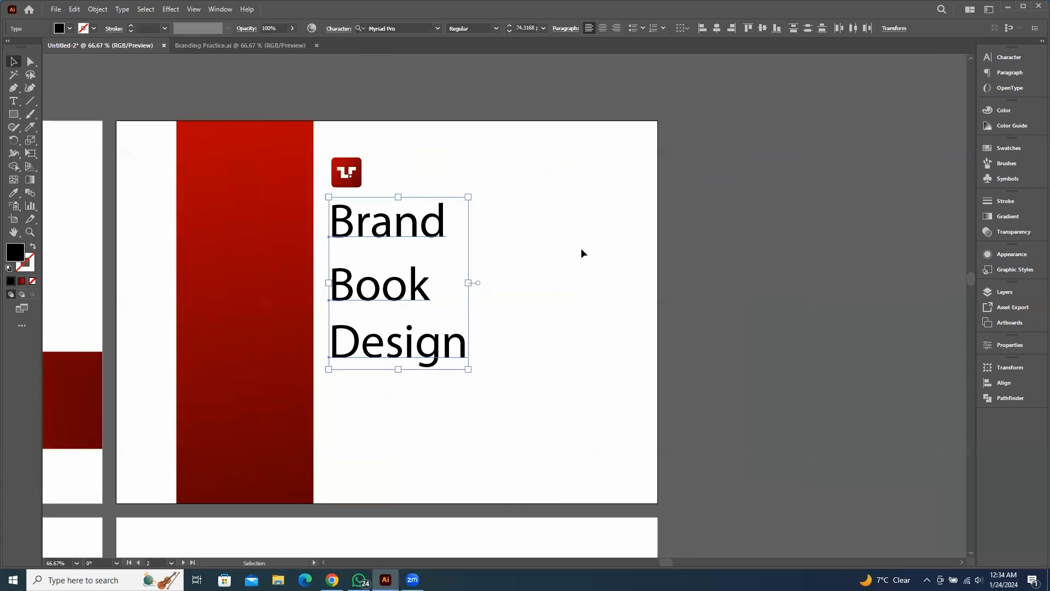
left_click(581, 253)
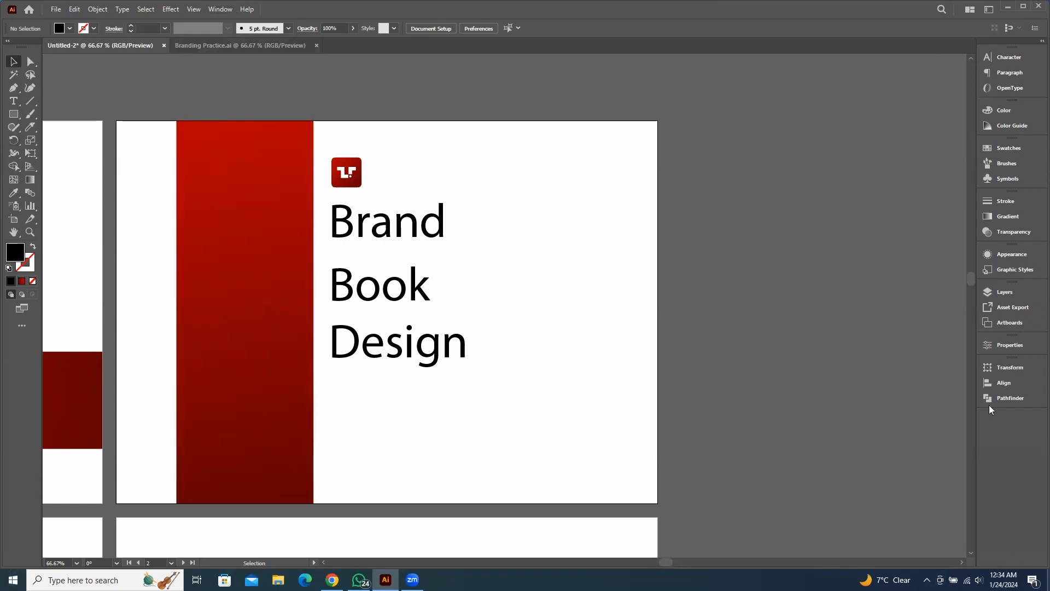
Check in Branding Practice.ai which font the business card's contact text uses, and return to Untitled-2
left_click(267, 45)
left_click(415, 413)
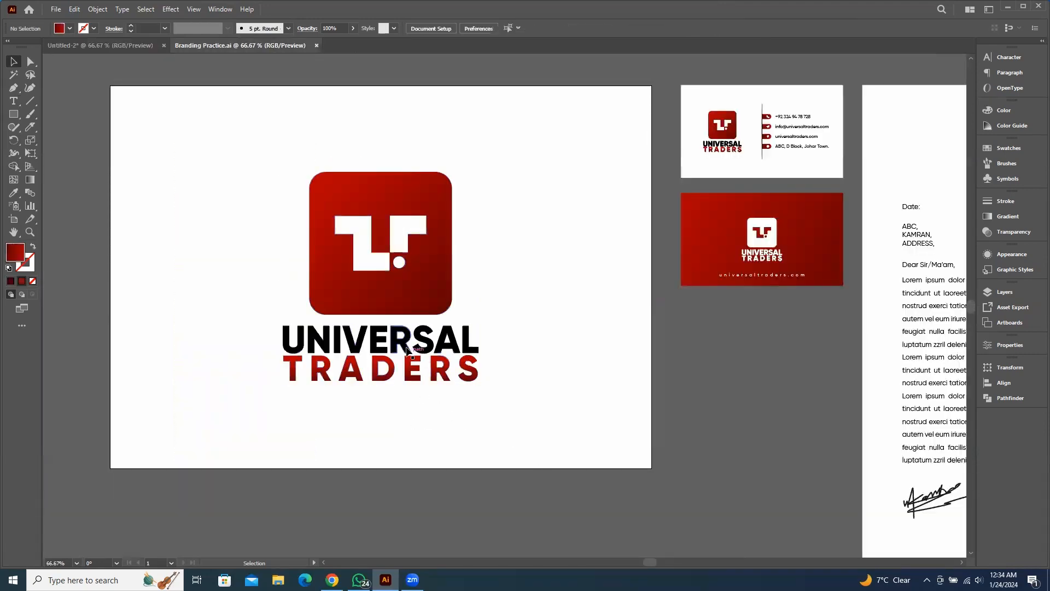
left_click(406, 371)
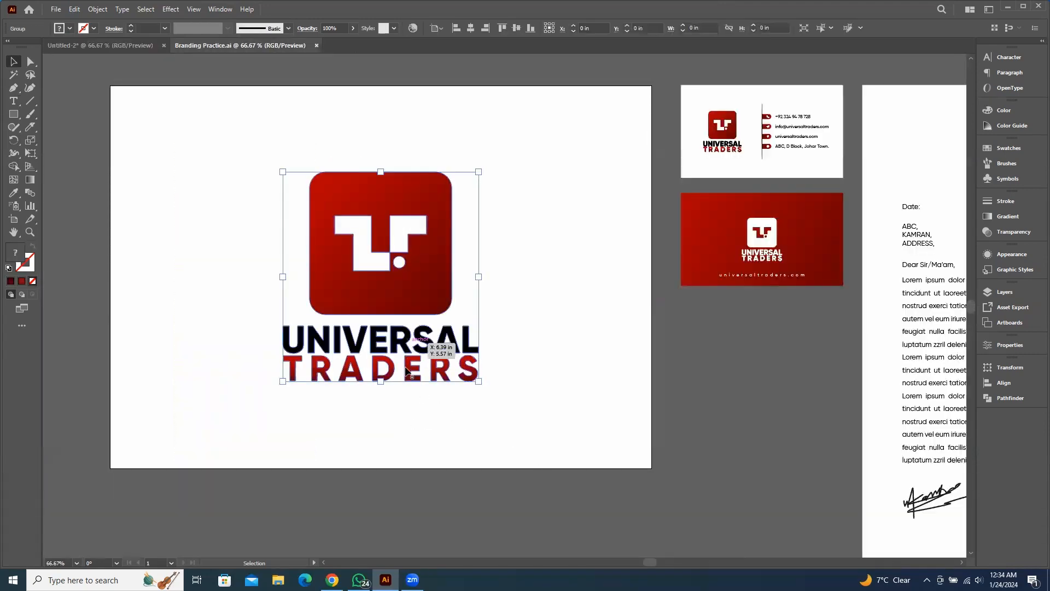
left_click(496, 435)
scroll(856, 120, "up", 4)
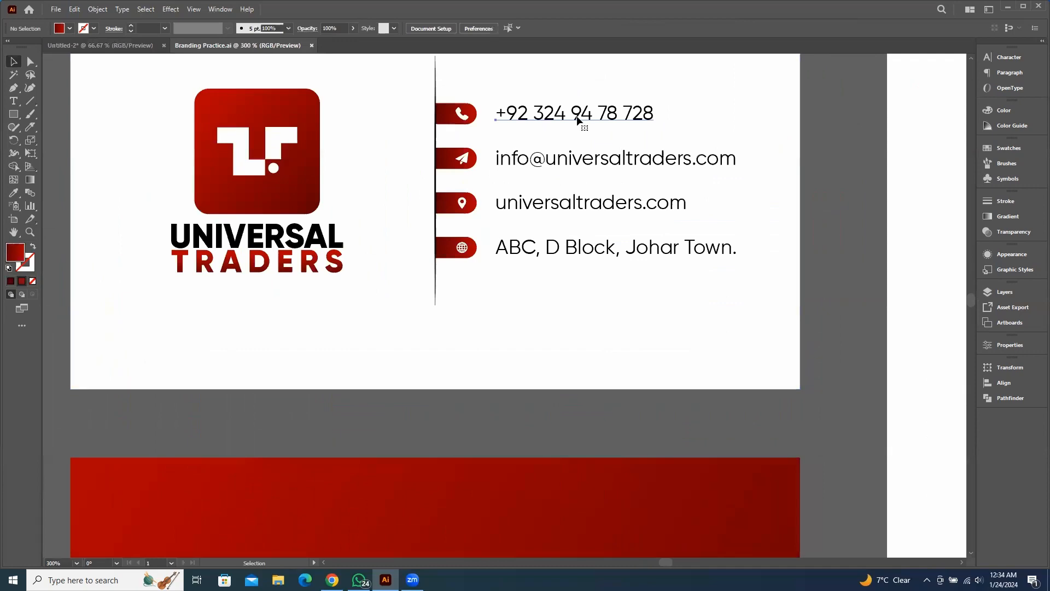
left_click(578, 121)
scroll(554, 257, "down", 4)
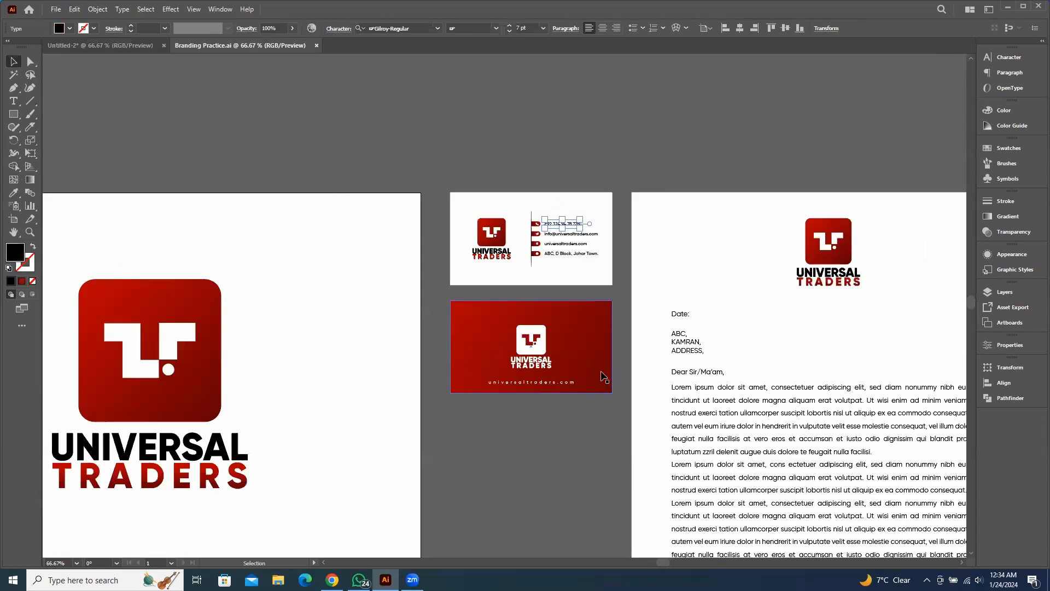
left_click(539, 445)
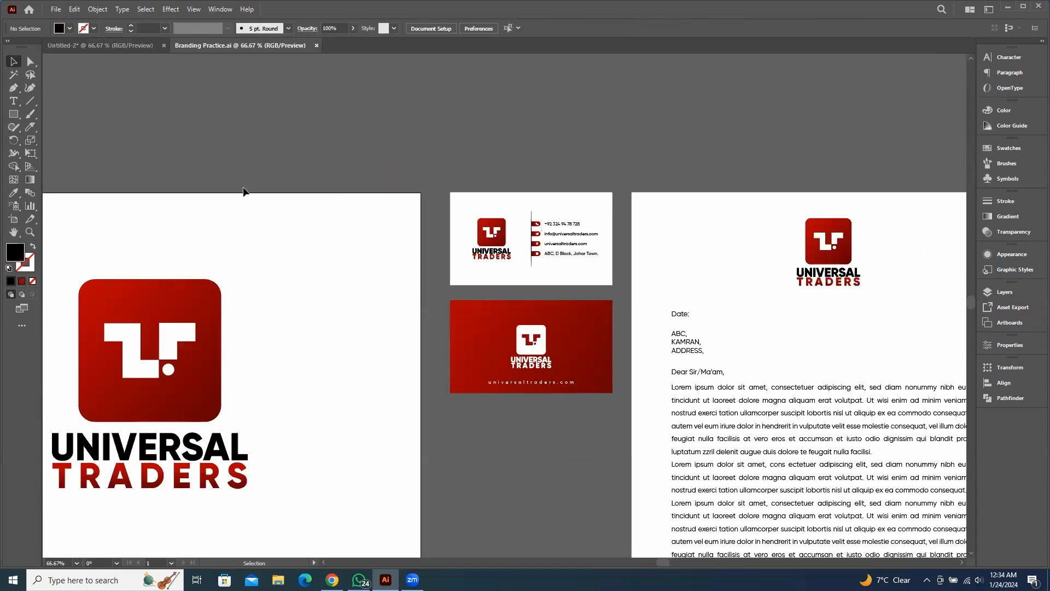
left_click(124, 50)
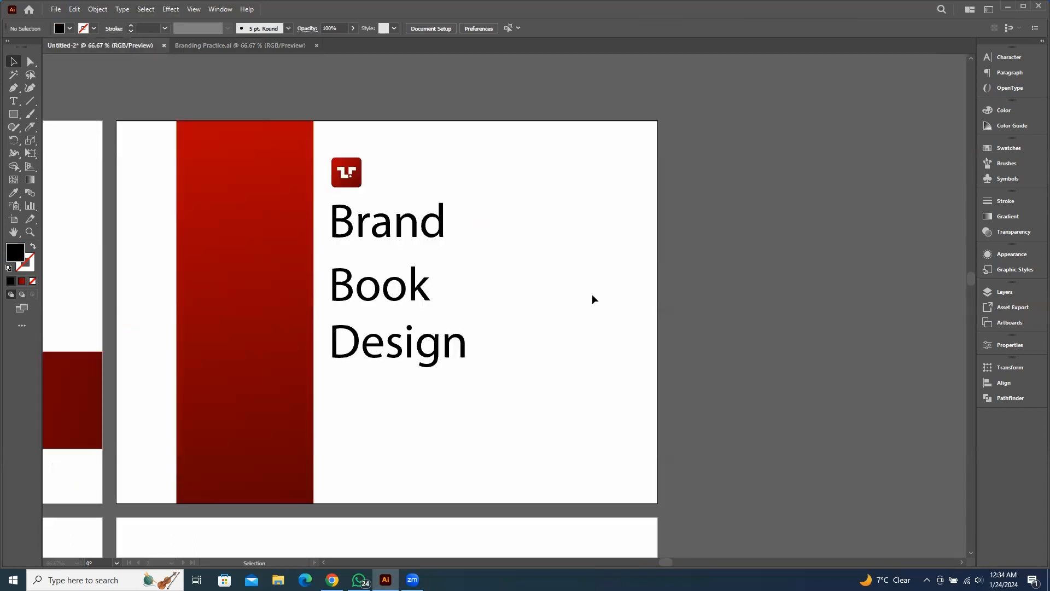
Set the font of the Brand, Book and Design lines to Gilroy-ExtraBold
left_click(395, 227)
left_click(420, 350, "shift")
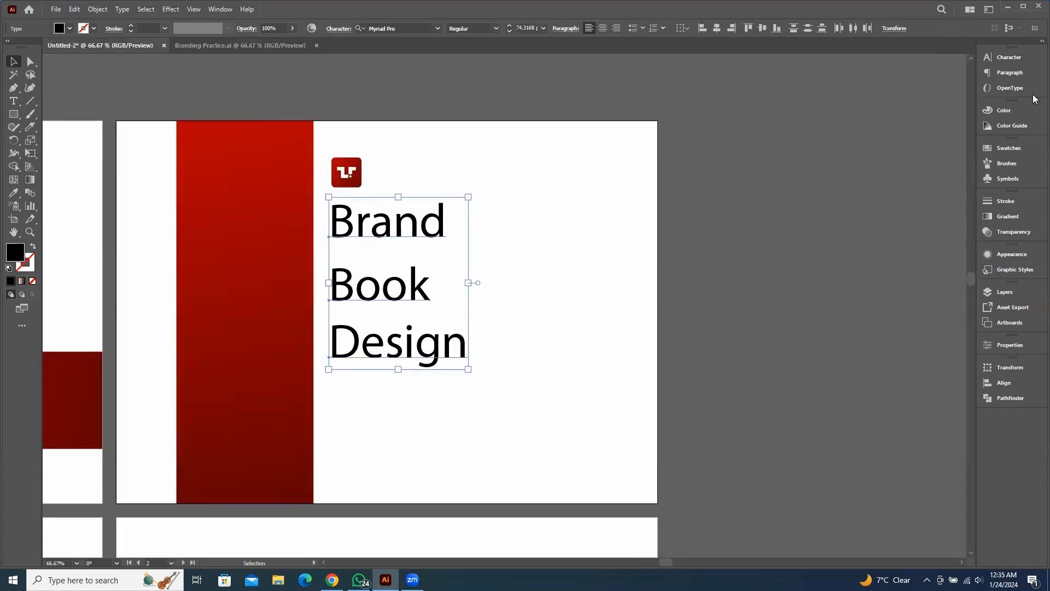
left_click(1009, 58)
left_click(927, 70)
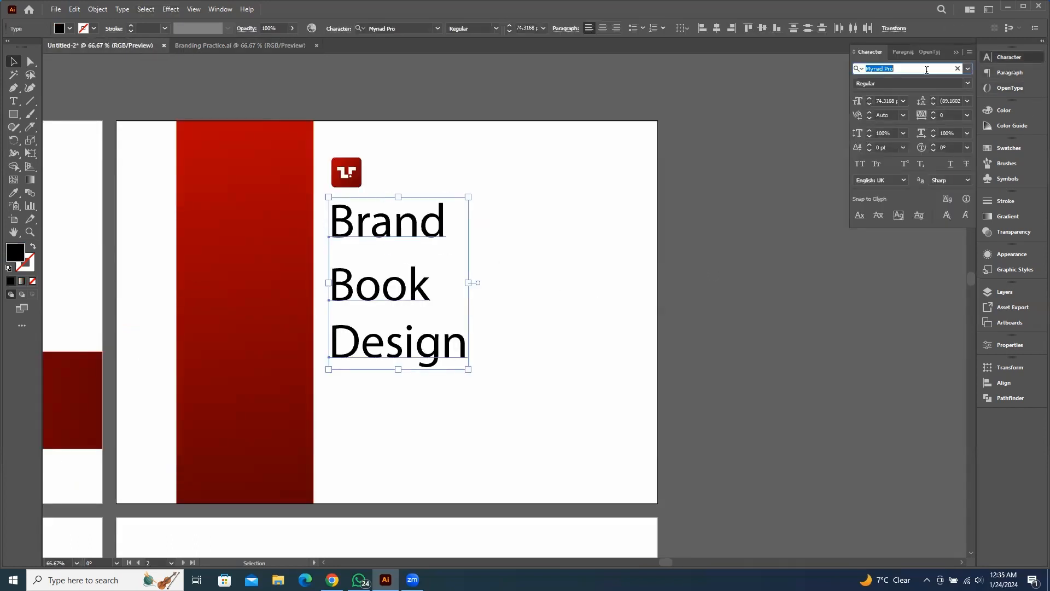
type("gil")
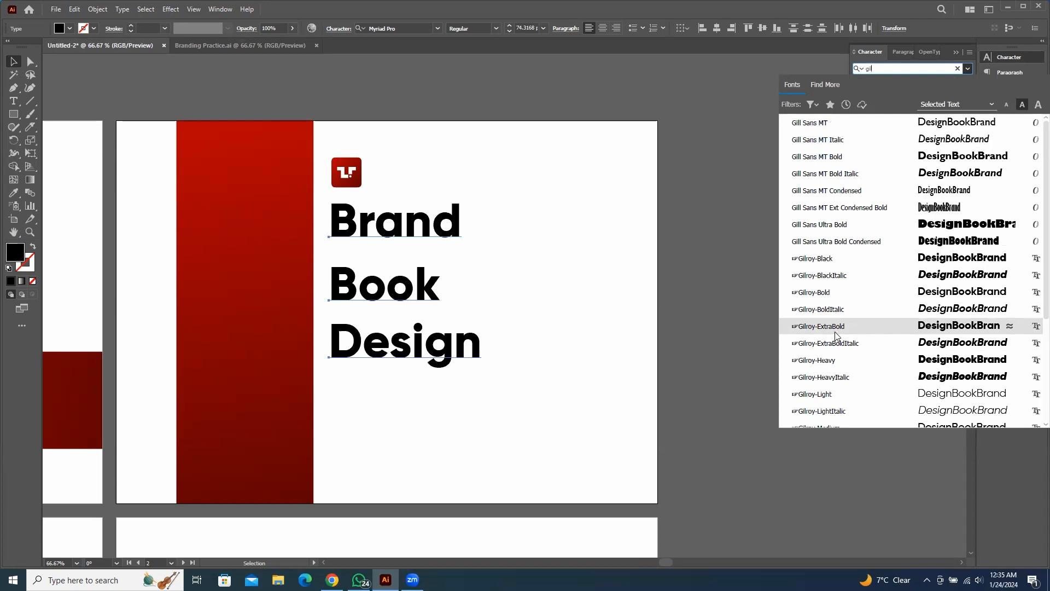
left_click(837, 327)
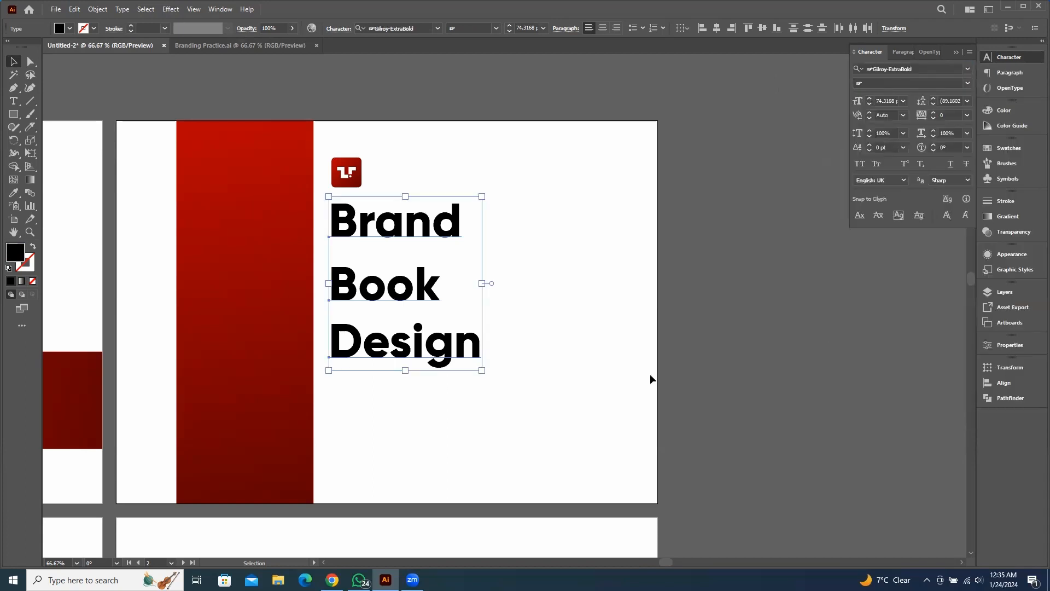
left_click(768, 356)
Move Brand down and Design up to sit close to Book, and set all three lines in All Caps
left_click_drag(364, 227, 364, 251)
left_click_drag(405, 348, 404, 334)
left_click(410, 288, "shift")
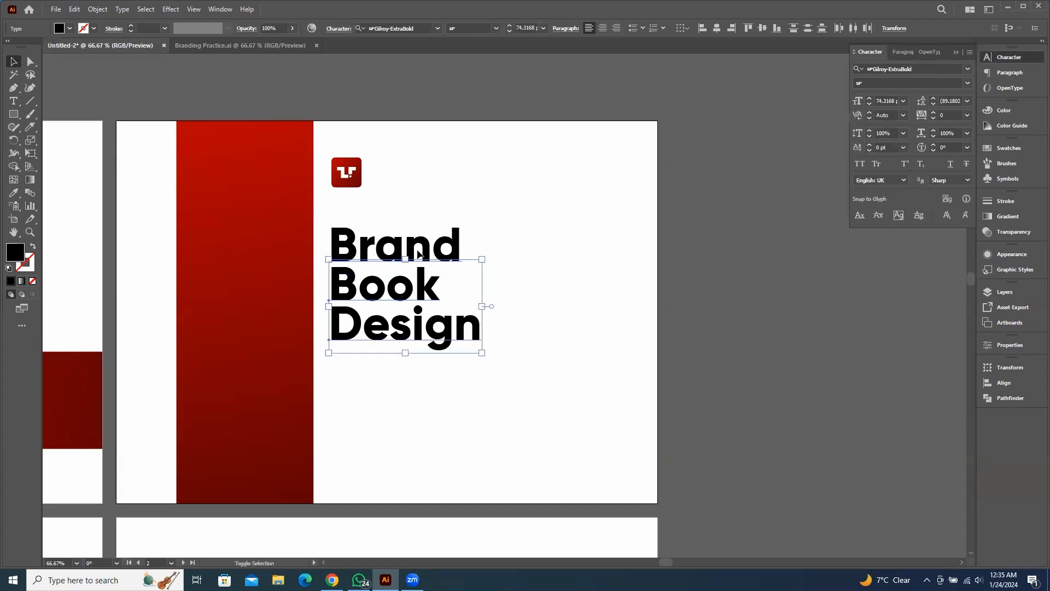
left_click(417, 245, "shift")
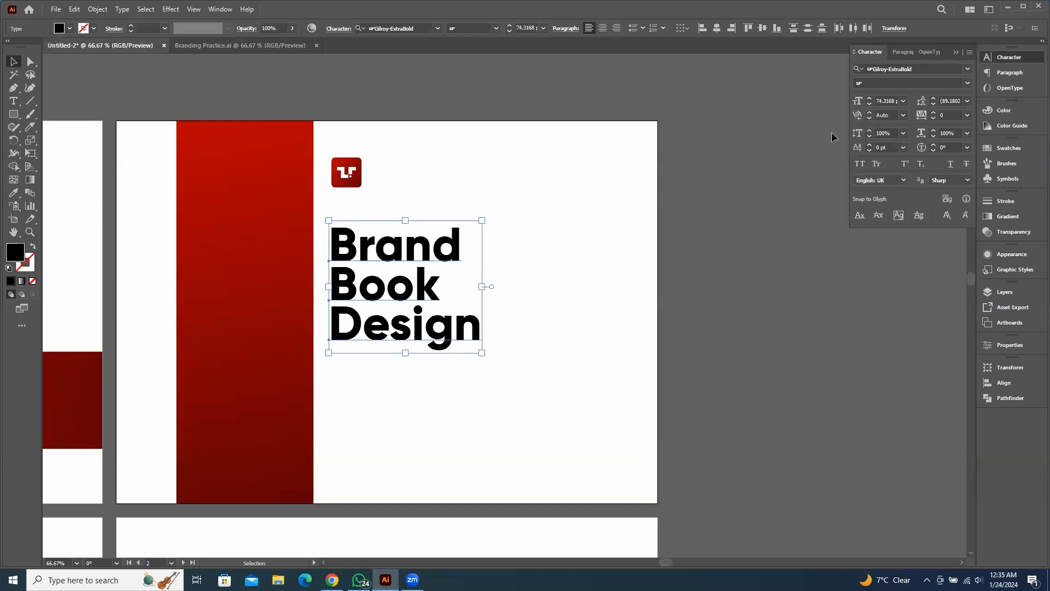
left_click(859, 163)
left_click(753, 339)
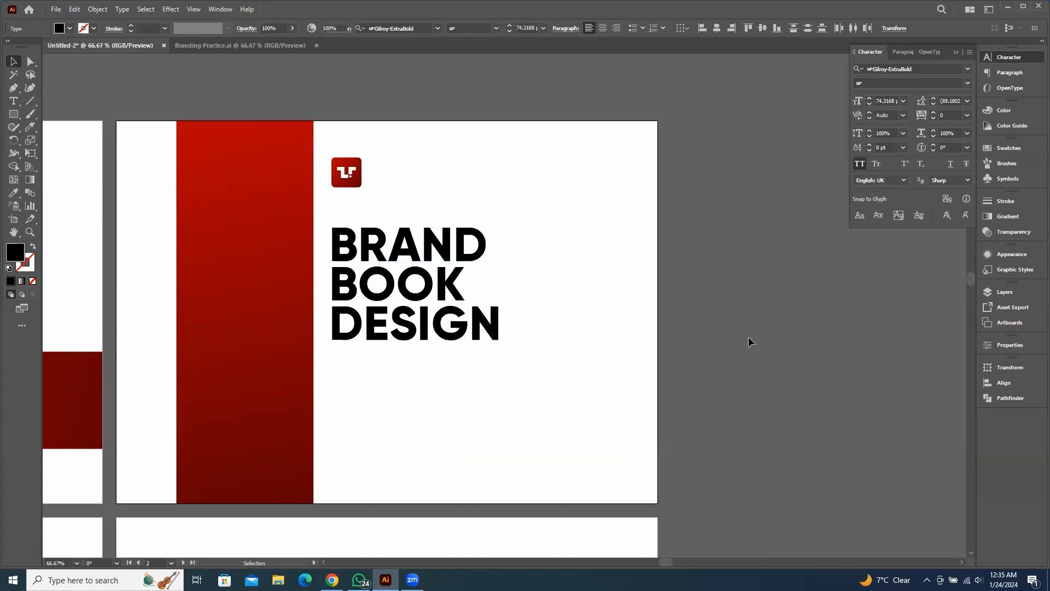
Move DESIGN down to make room and enlarge BOOK to about 139 pt
left_click_drag(465, 331, 465, 377)
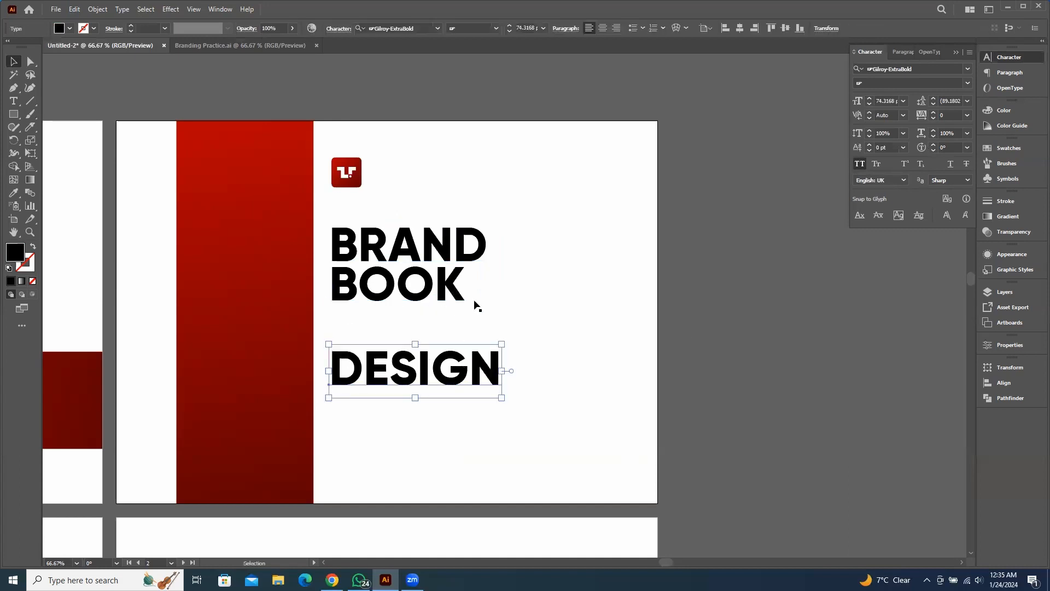
left_click(462, 284)
left_click_drag(466, 289, 581, 294)
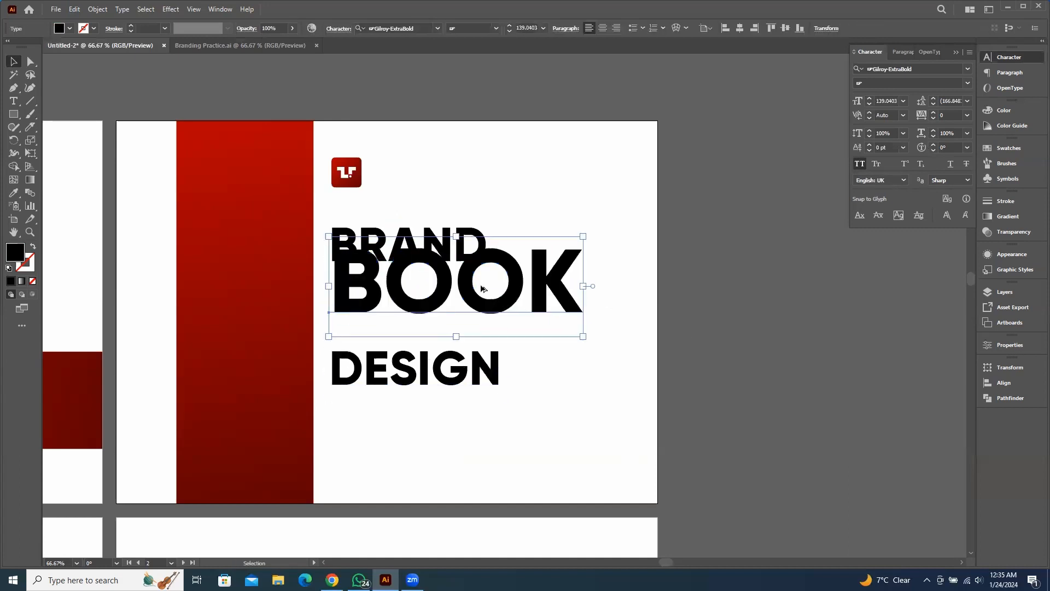
Line up the left edge of BOOK precisely with the left edge of BRAND
key("ctrl+plus")
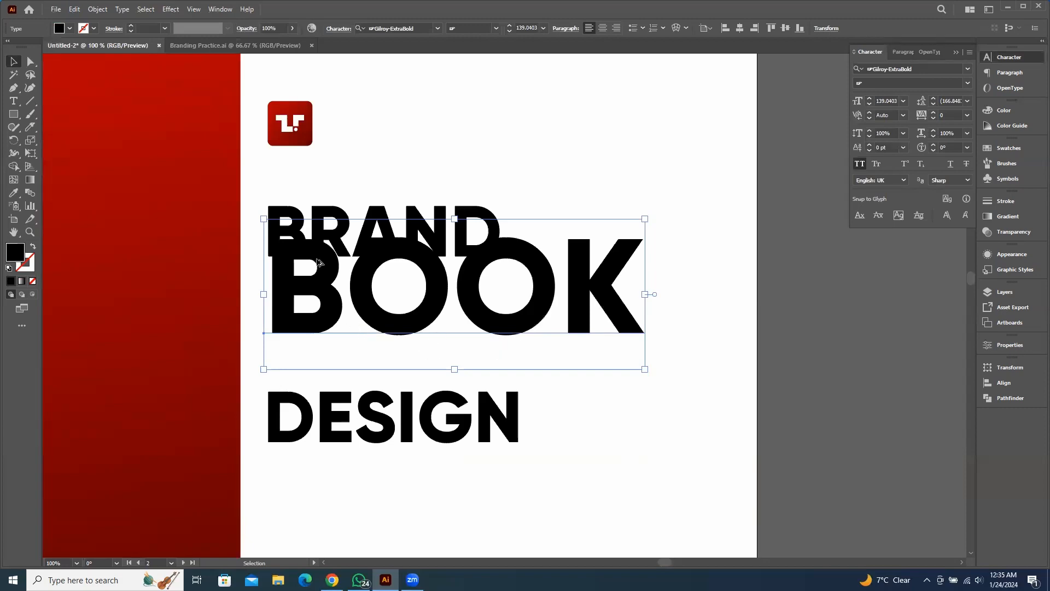
key("ctrl+plus")
key("ctrl+plus")
left_click_drag(354, 319, 350, 319)
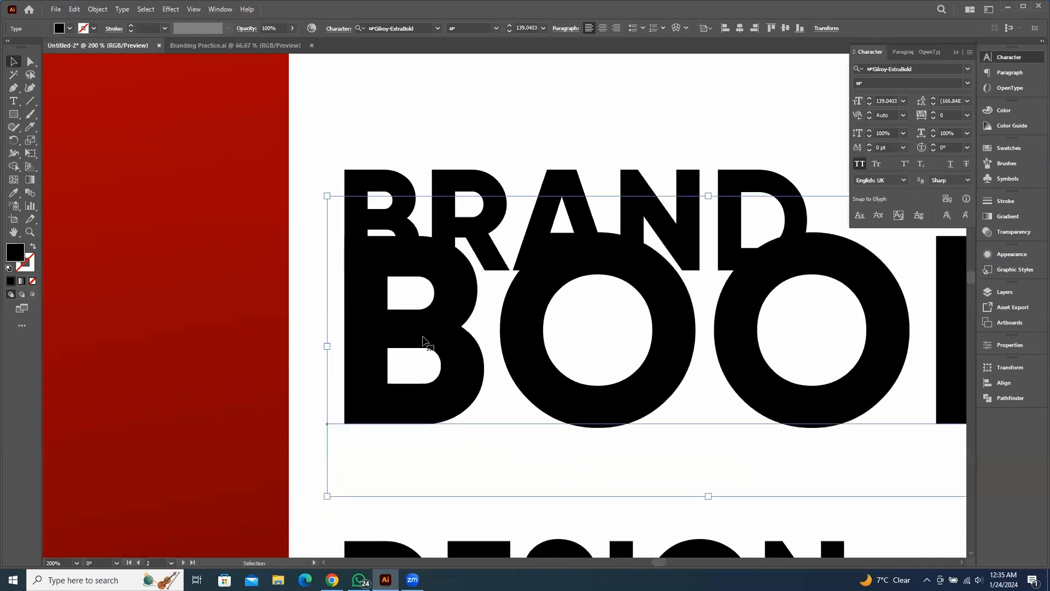
scroll(335, 236, "up", 5)
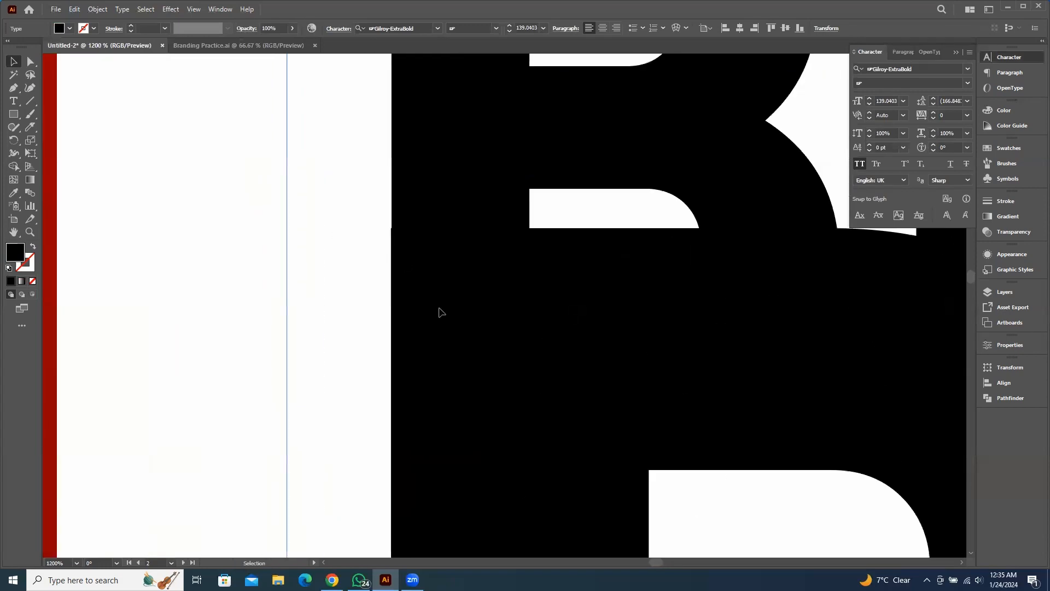
left_click_drag(441, 312, 441, 315)
key("ctrl+1")
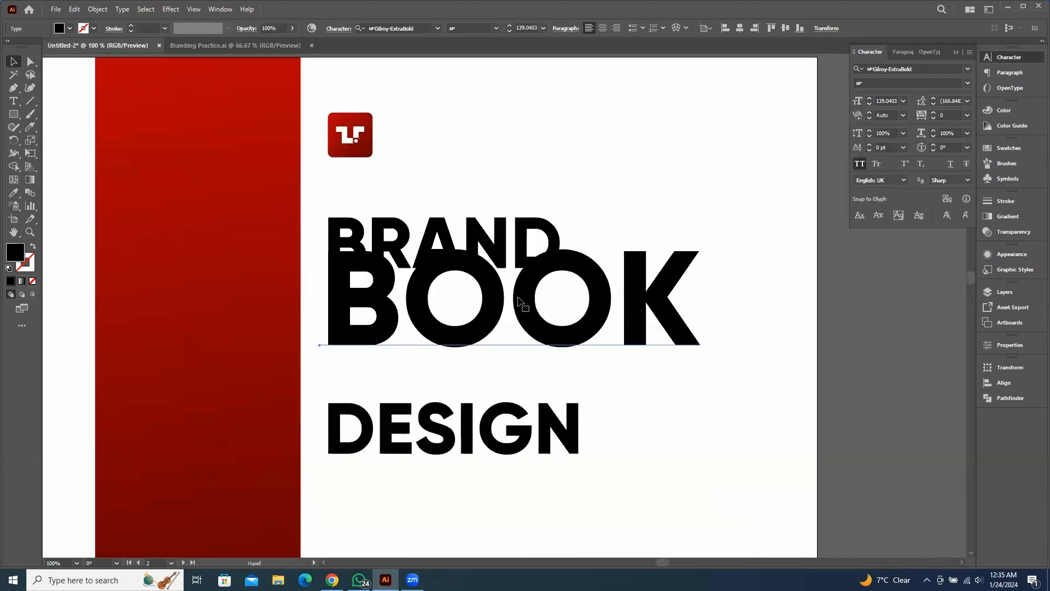
Move BOOK down to sit just below BRAND, and DESIGN up close beneath BOOK
mouse_move(522, 309)
left_mouse_down()
mouse_move(520, 356)
mouse_move(539, 340)
mouse_move(526, 326)
mouse_move(522, 342)
mouse_move(524, 328)
left_mouse_up()
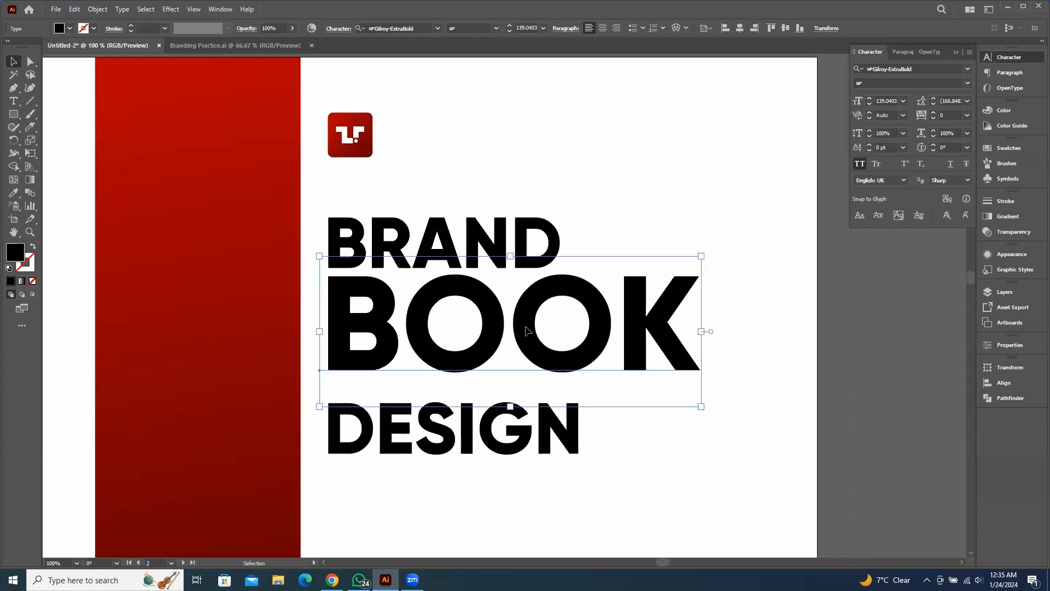
left_click(522, 440)
left_click_drag(522, 440, 524, 420)
scroll(606, 353, "down", 4)
left_click(629, 350)
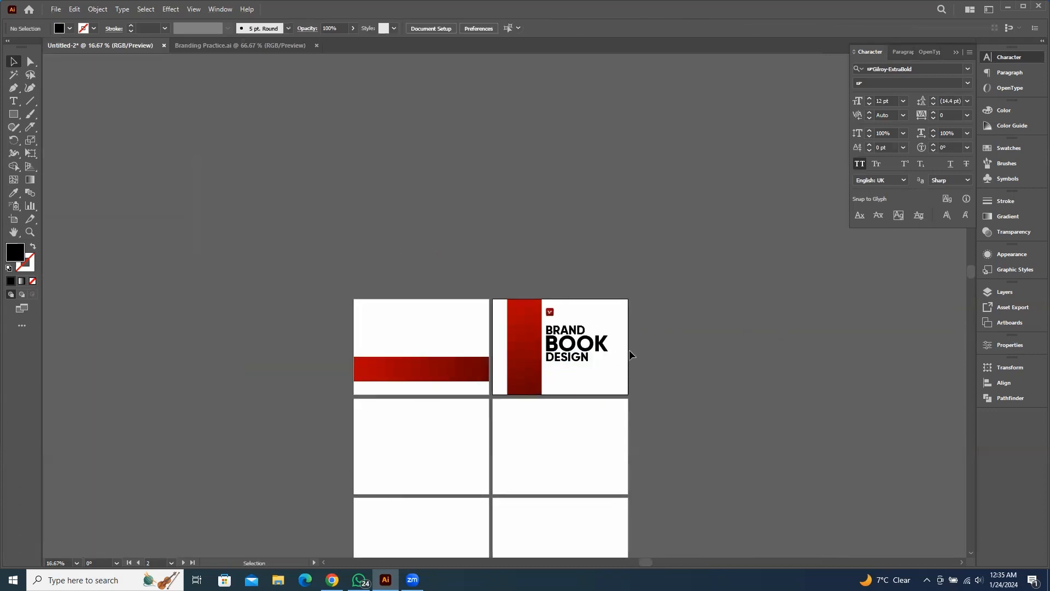
Tighten the kerning in BRAND, with -40 between B and R and -60 between N and D
scroll(601, 342, "up", 4)
left_click(501, 341)
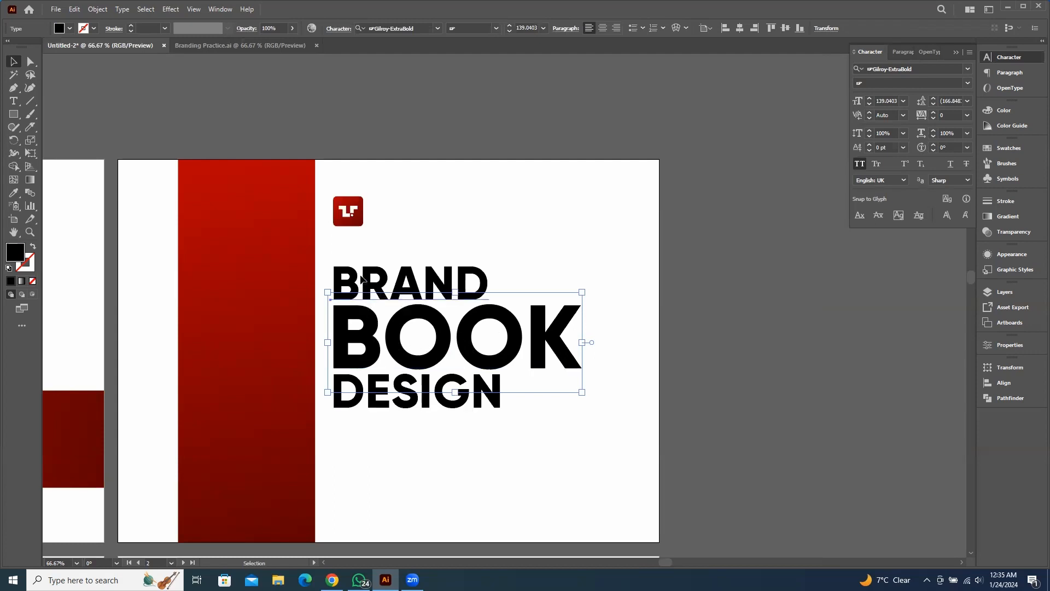
left_click(459, 298)
left_click(421, 362)
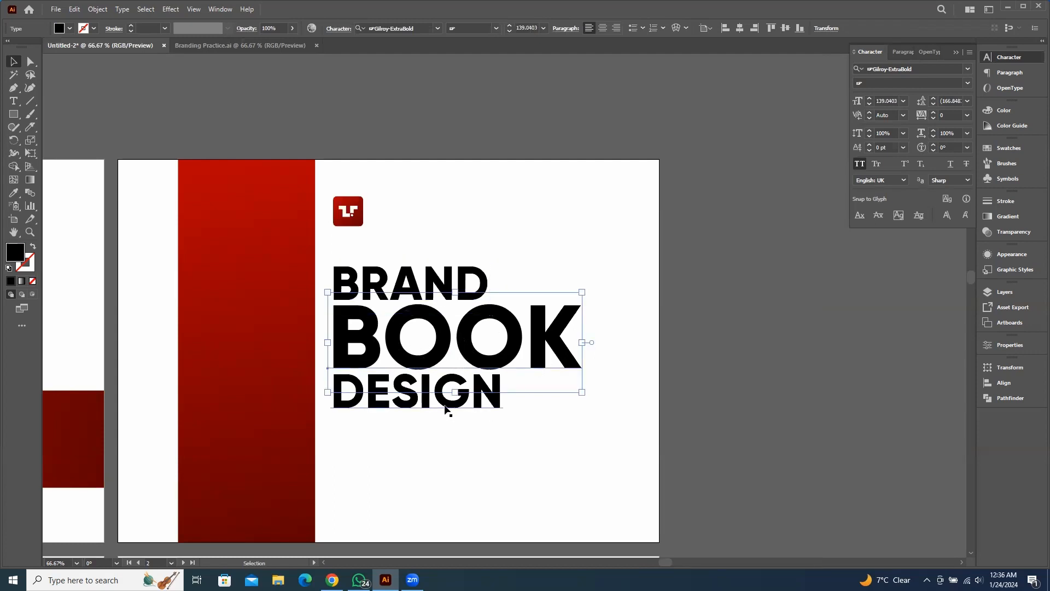
left_click(776, 395)
left_click(369, 298)
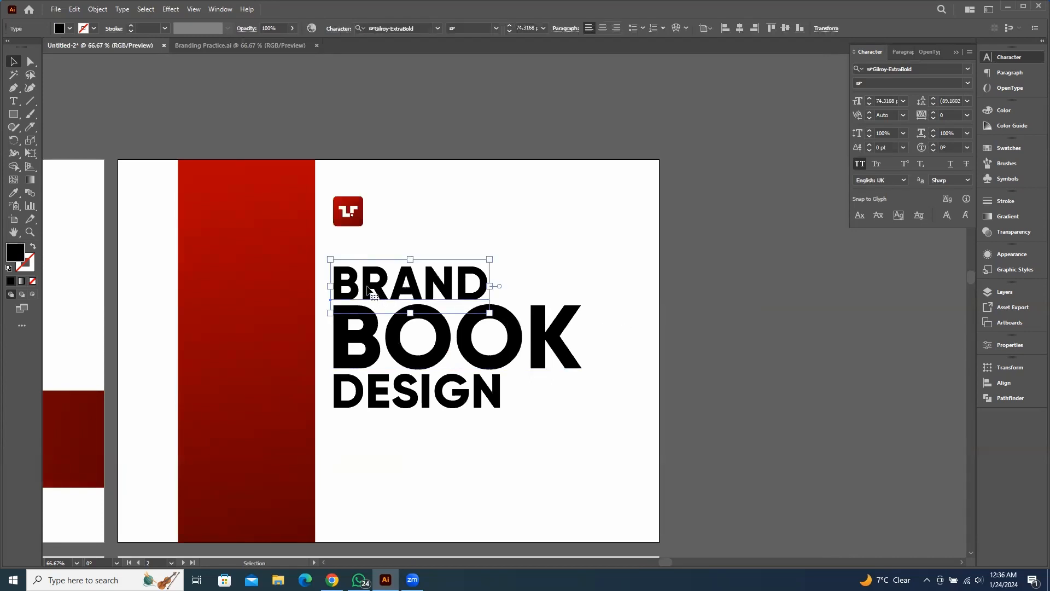
double_click(364, 290)
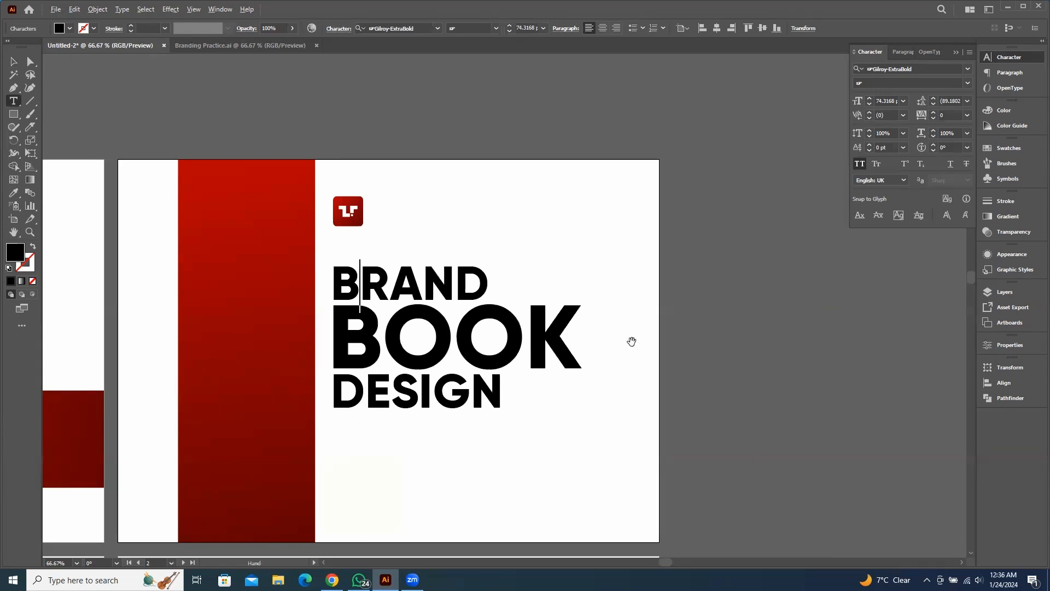
key("alt+Left")
key("alt+Left")
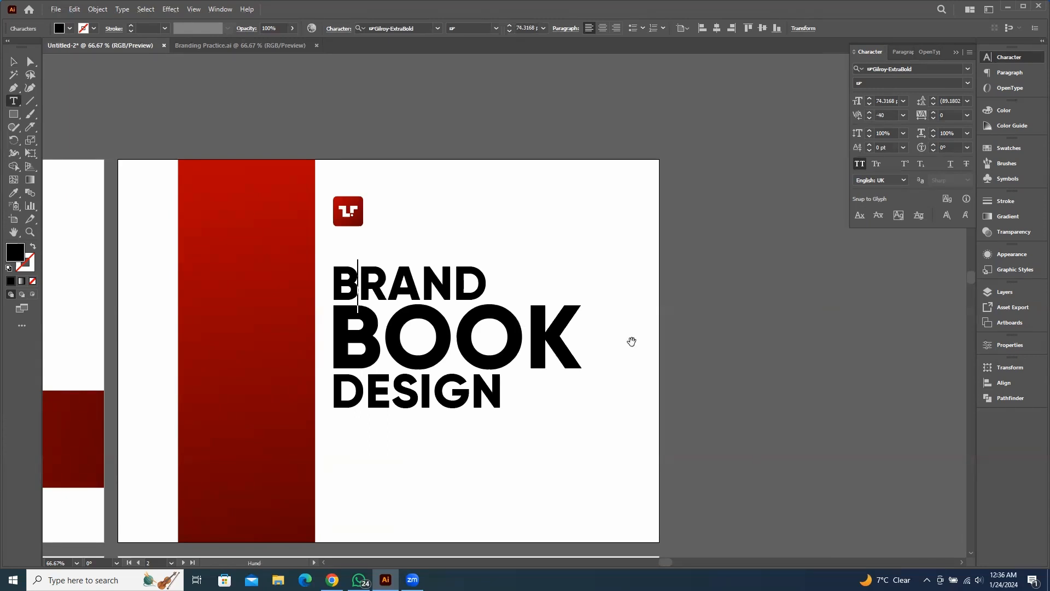
key("Right")
key("alt+Right")
key("Right")
key("Right")
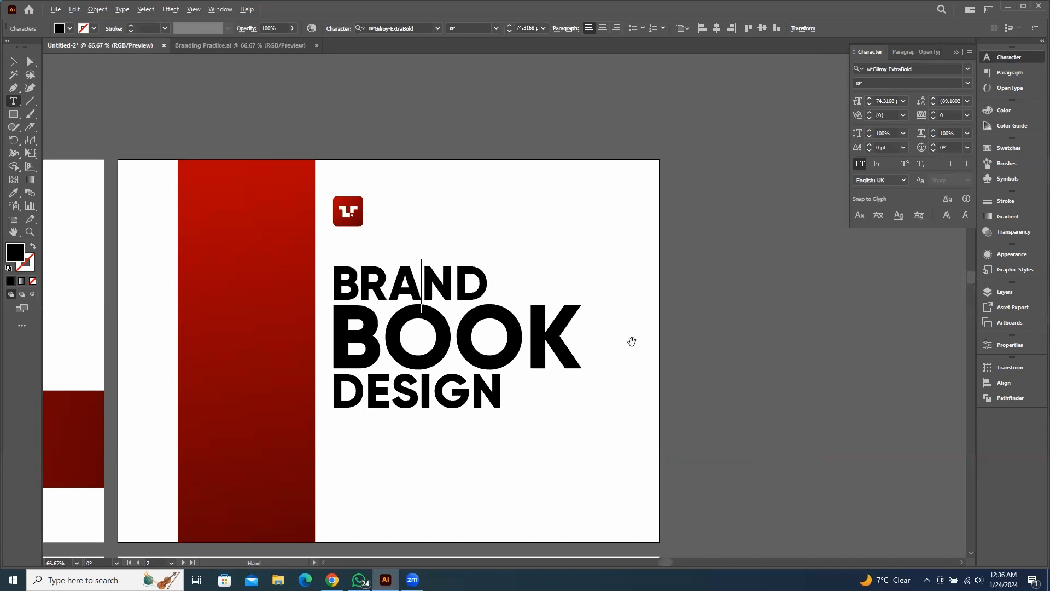
key("alt+Left")
key("alt+Left")
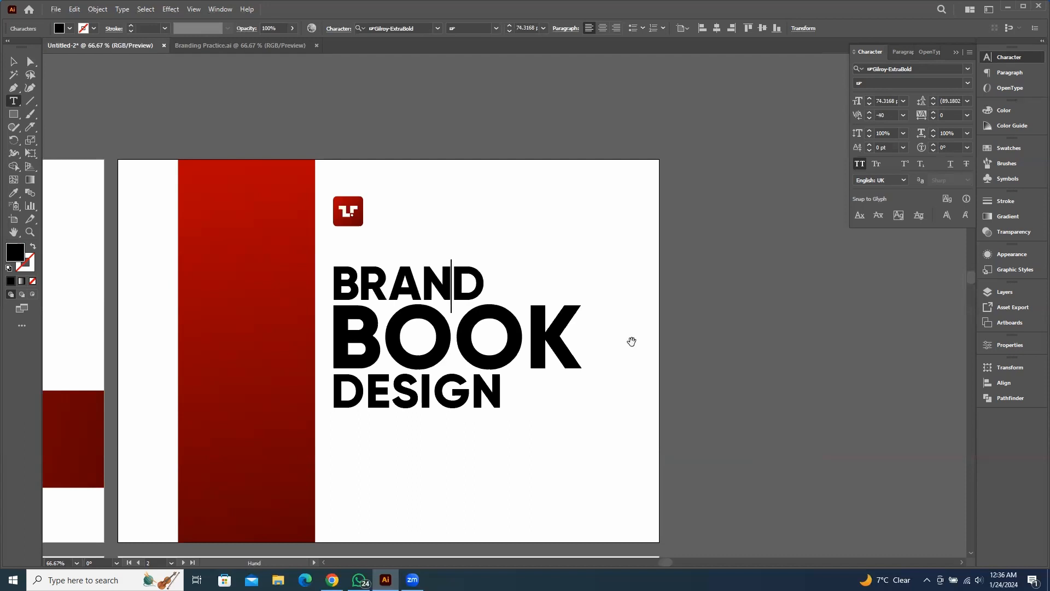
key("Right")
key("Left")
key("alt+Left")
key("Right")
key("Escape")
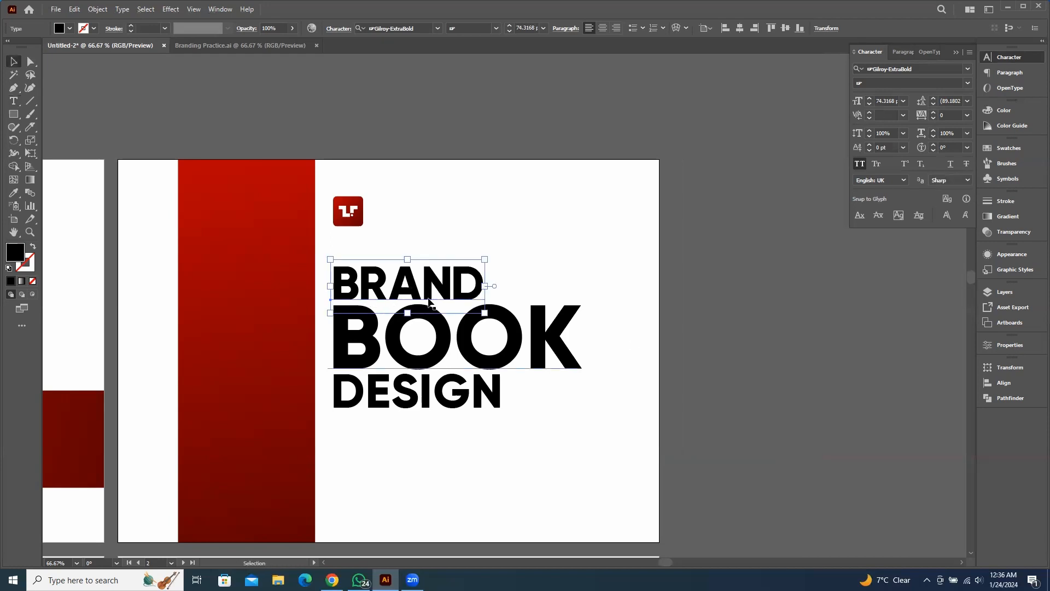
Tighten the letter kerning in DESIGN, with -40 between D and E
double_click(464, 403)
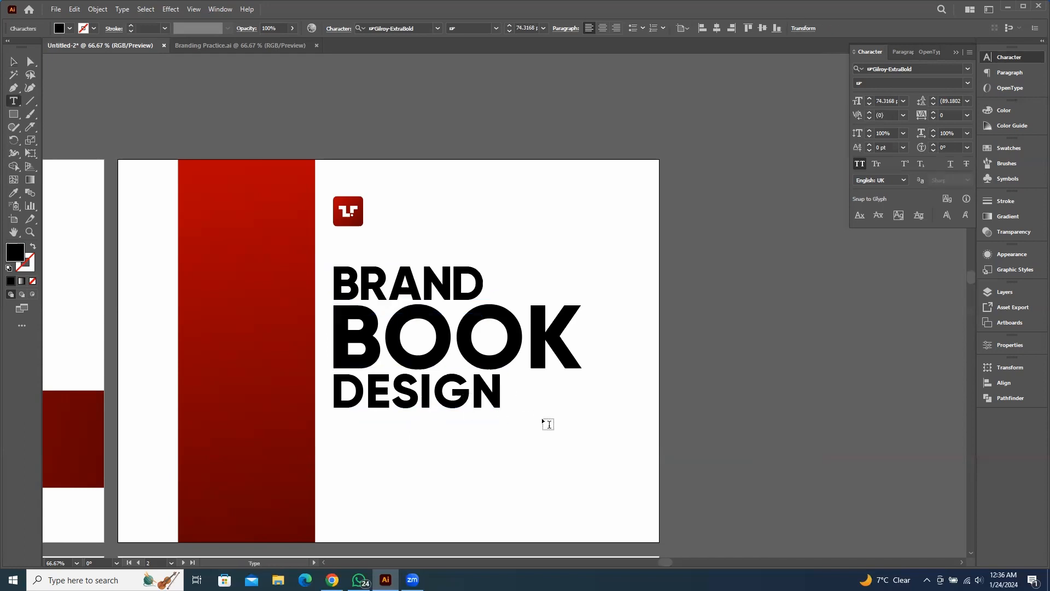
key("Left")
key("alt+Left")
key("alt+Left")
key("alt+Left")
key("Right")
key("Left")
key("Left")
key("Left")
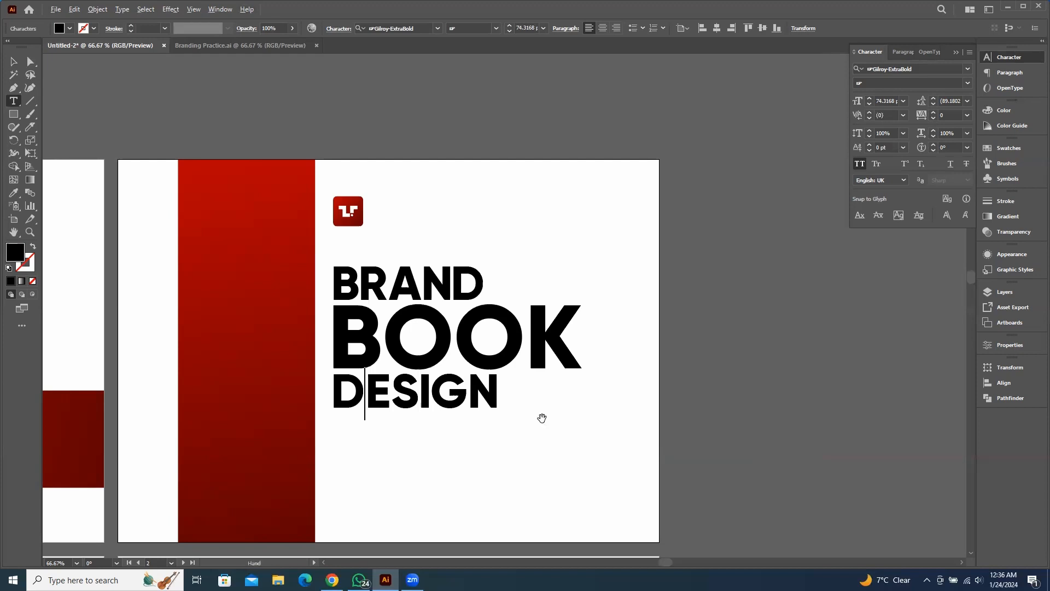
key("Right")
key("Left")
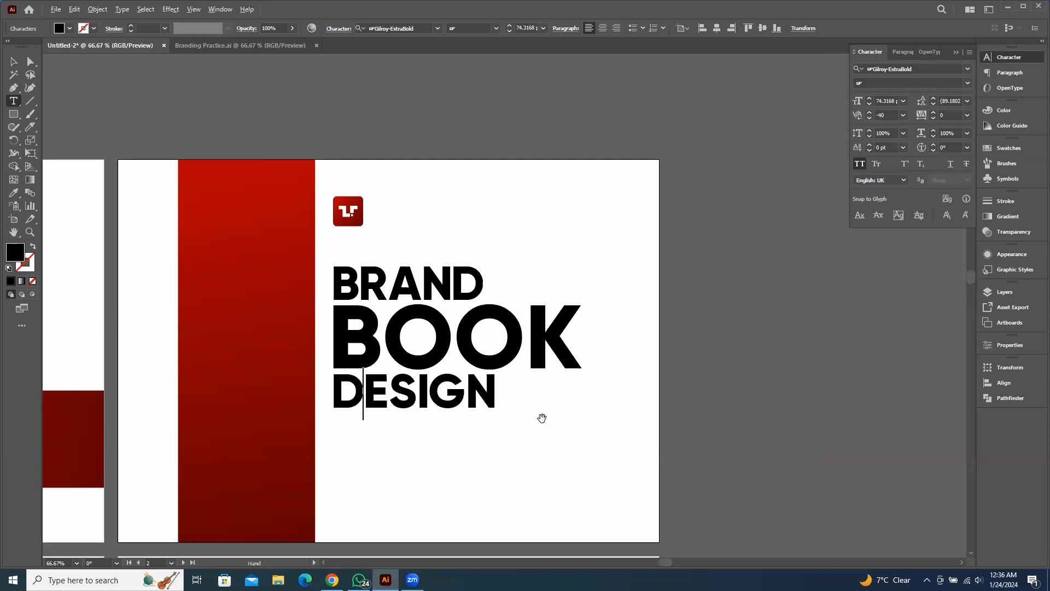
key("Right")
key("Escape")
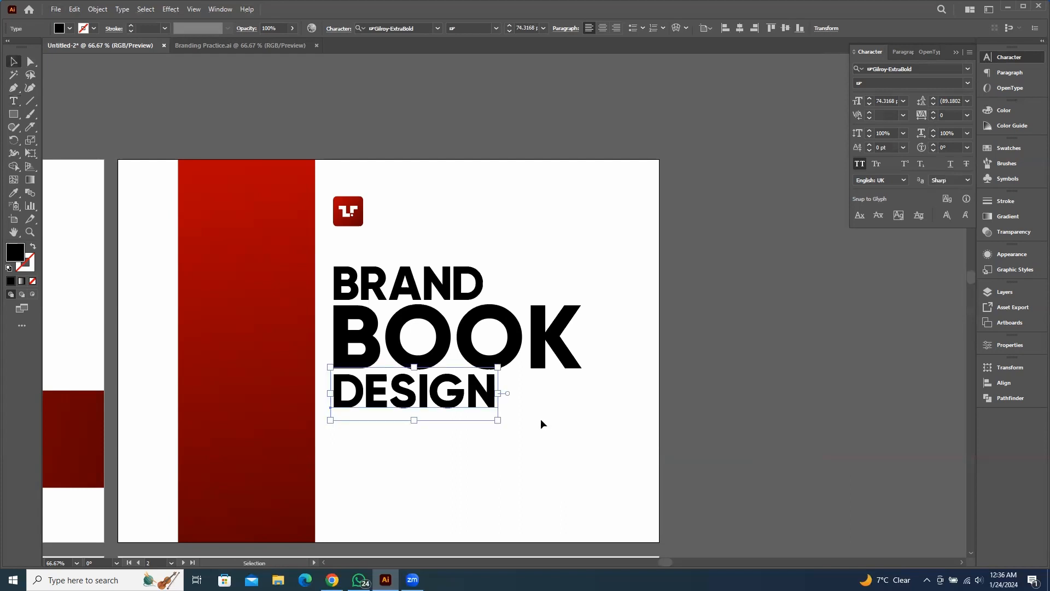
Tighten the letter kerning in BOOK, with -20 between the two Os
left_click(888, 370)
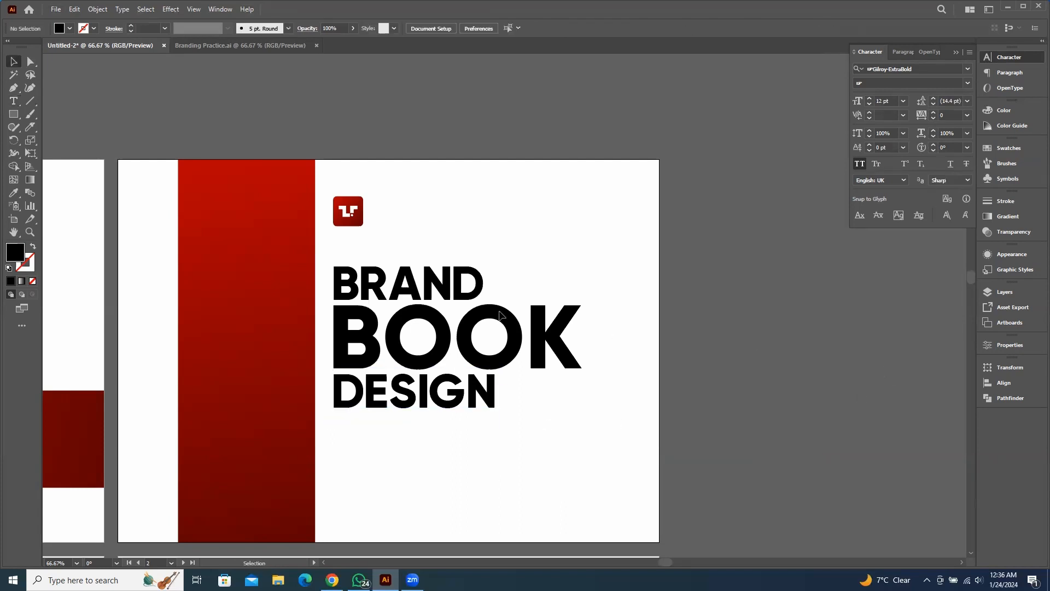
double_click(386, 333)
key("alt+Left")
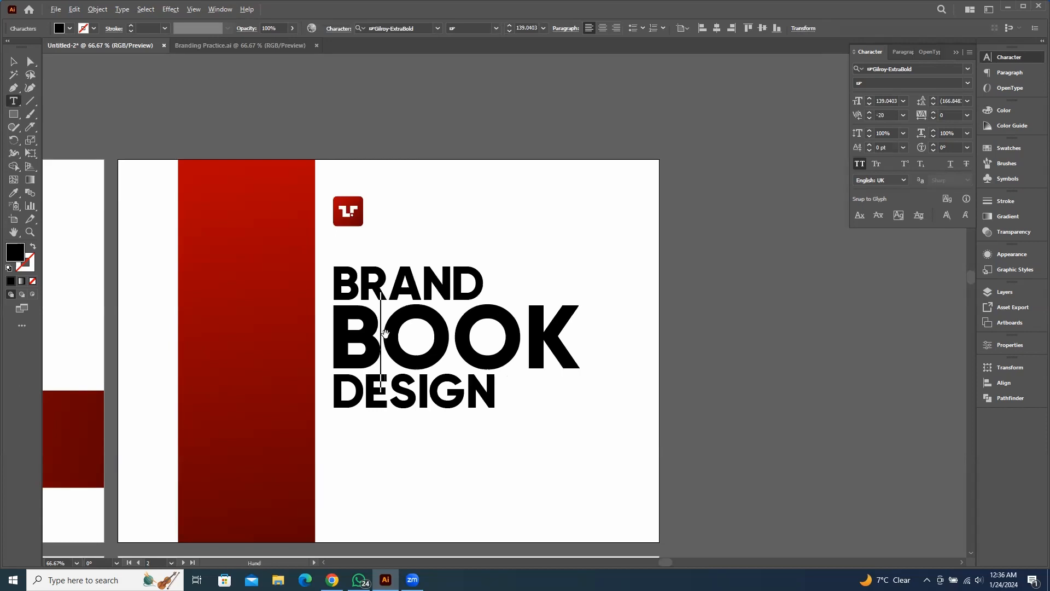
key("alt+Left")
key("Right")
key("alt+Left")
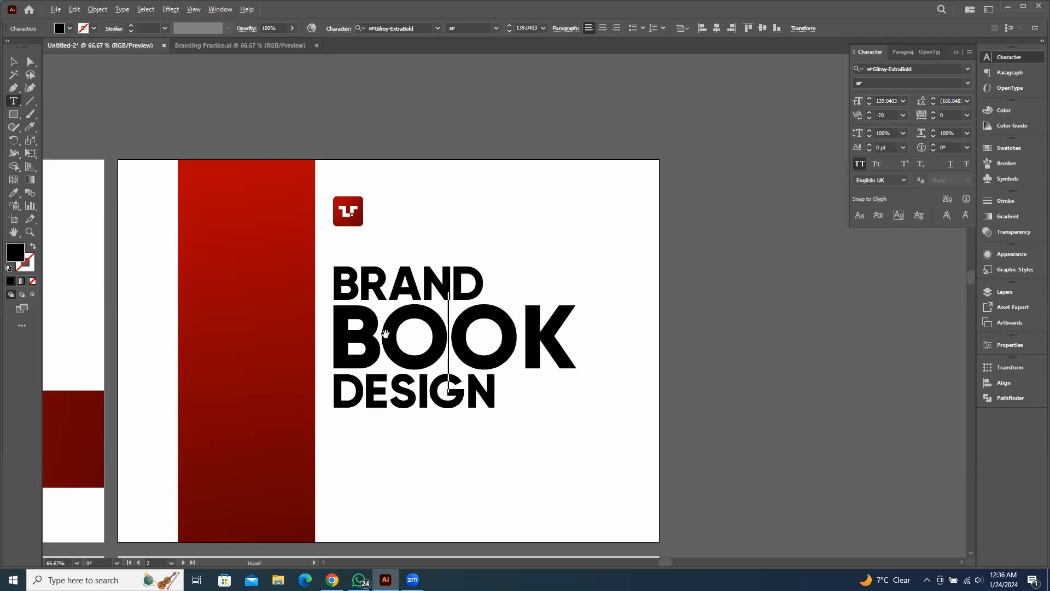
key("alt+Left")
key("Right")
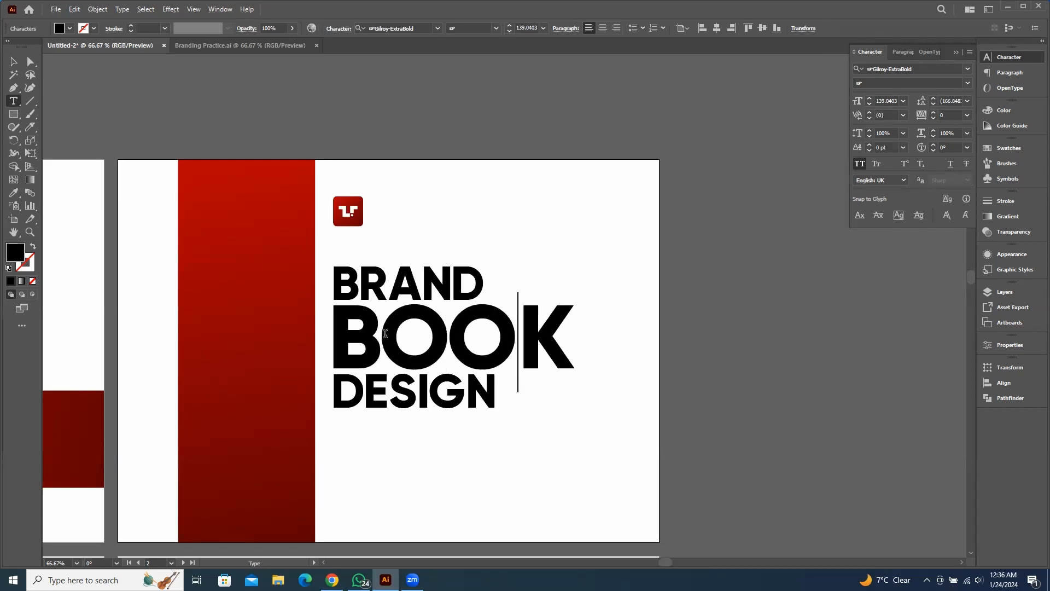
key("alt+Left")
key("alt+Left")
key("alt+Left")
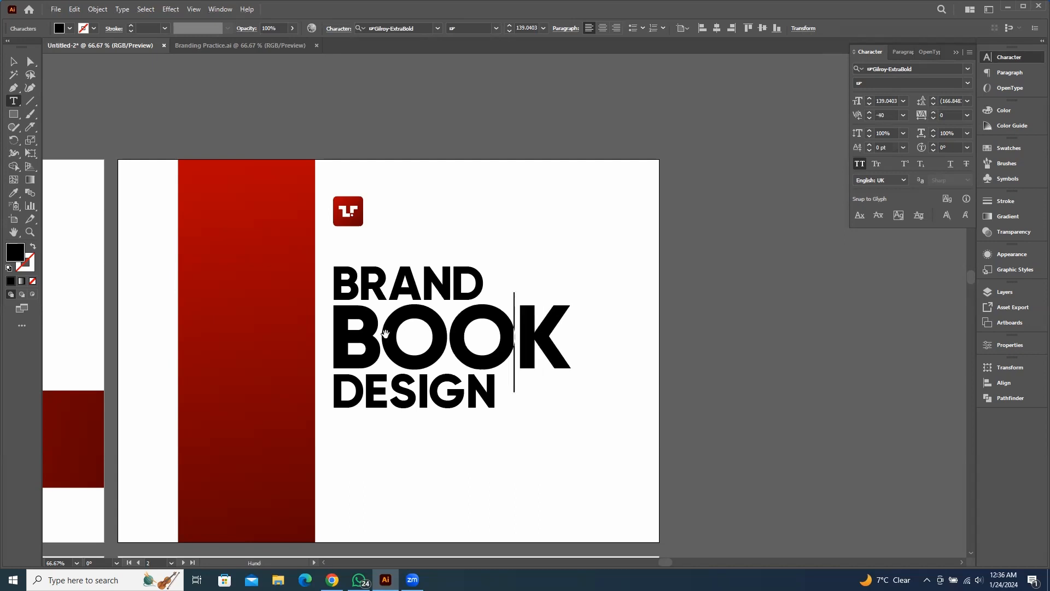
key("Left")
key("alt+Right")
key("alt+Right")
key("Left")
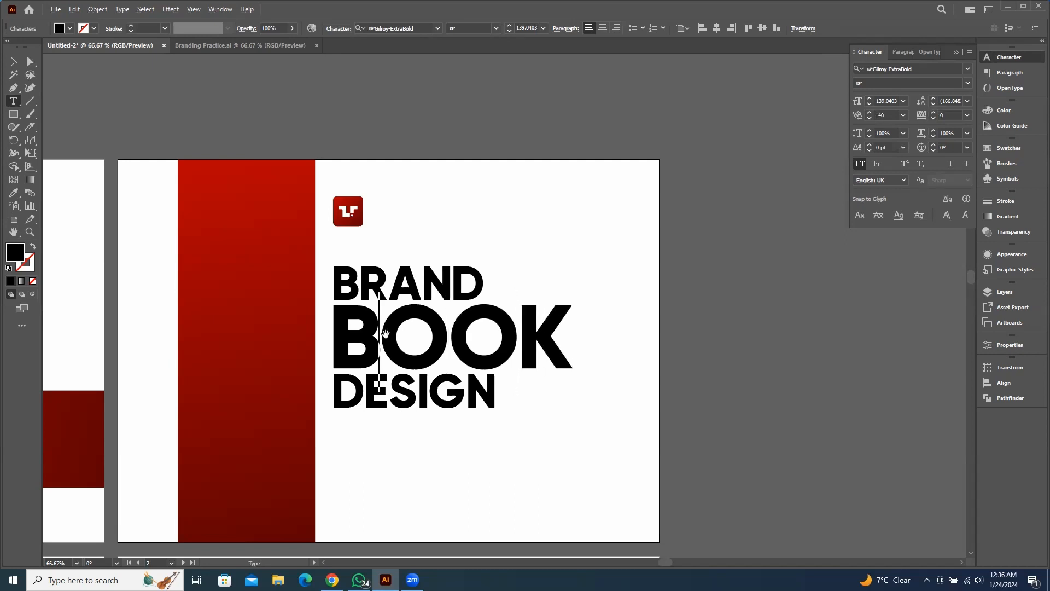
key("alt+Right")
key("alt+Right")
key("Escape")
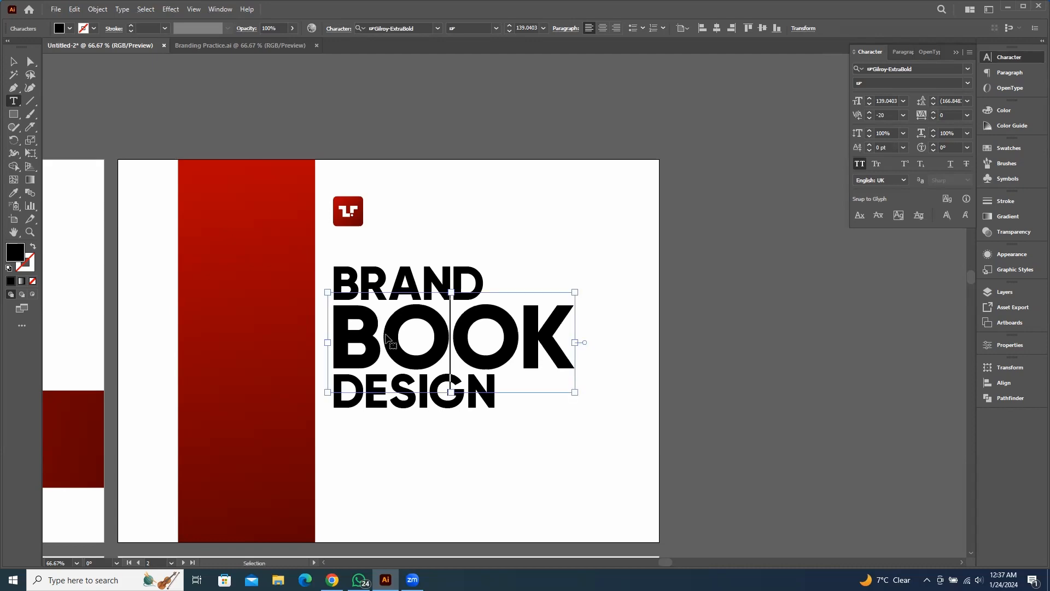
left_click(825, 368)
Duplicate the BRAND line below DESIGN and replace the copy's text with 2024
scroll(568, 293, "down", 1)
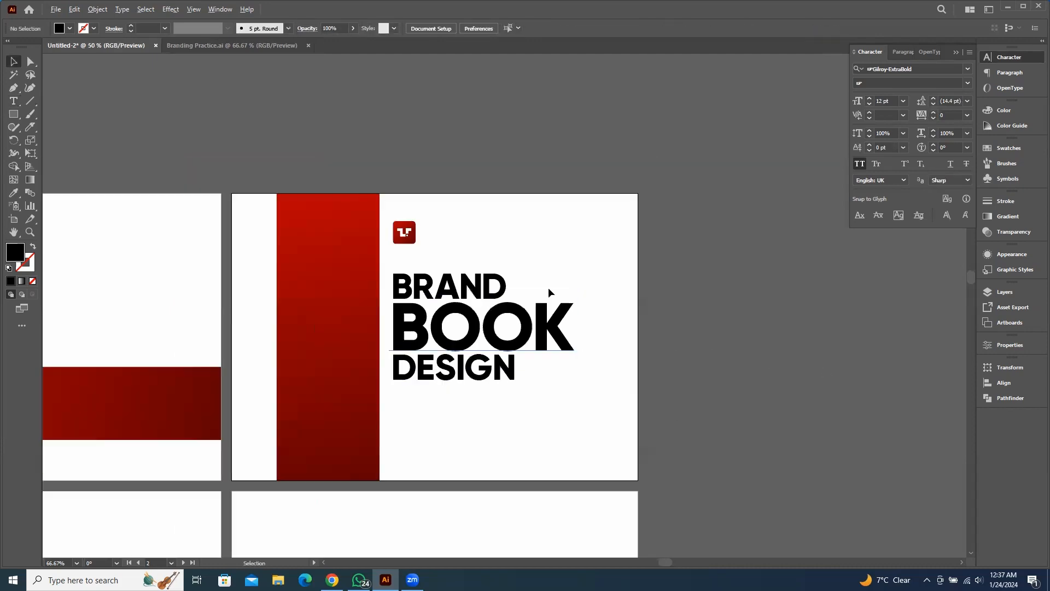
left_click_drag(596, 346, 606, 338)
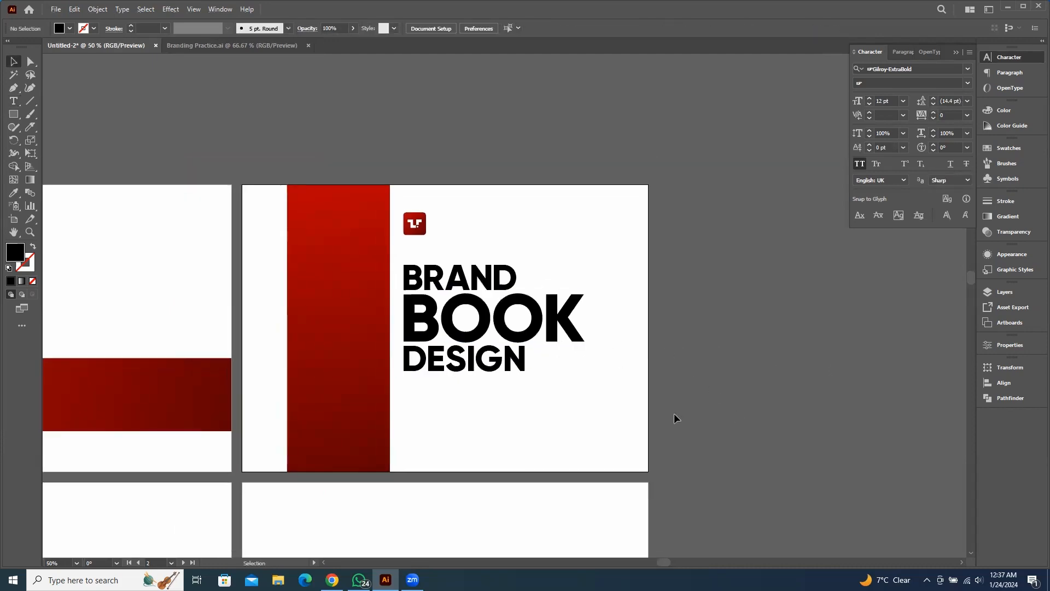
left_click_drag(490, 268, 496, 433)
left_click(490, 435)
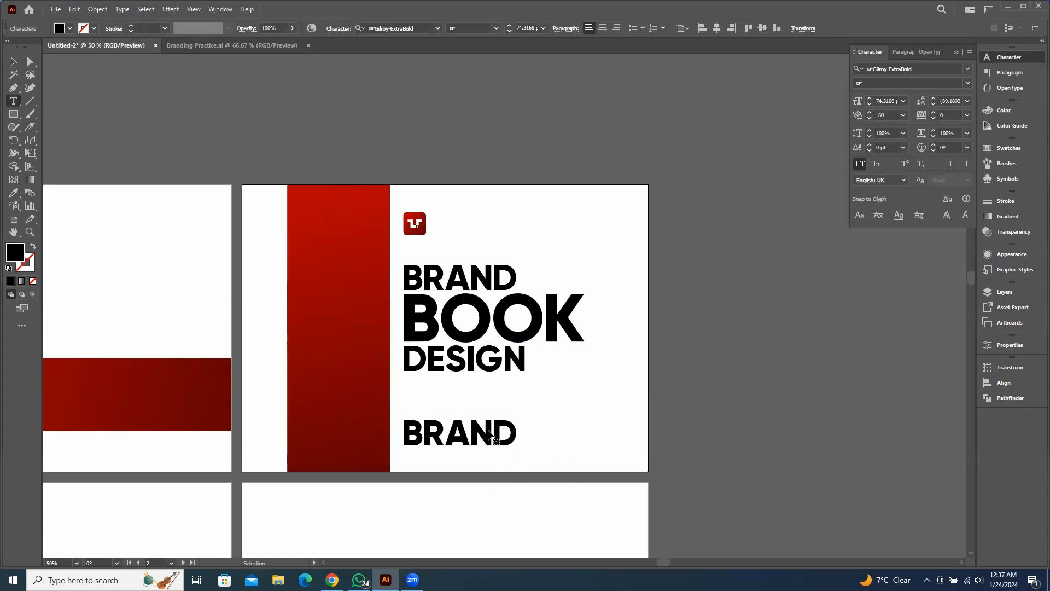
double_click(490, 430)
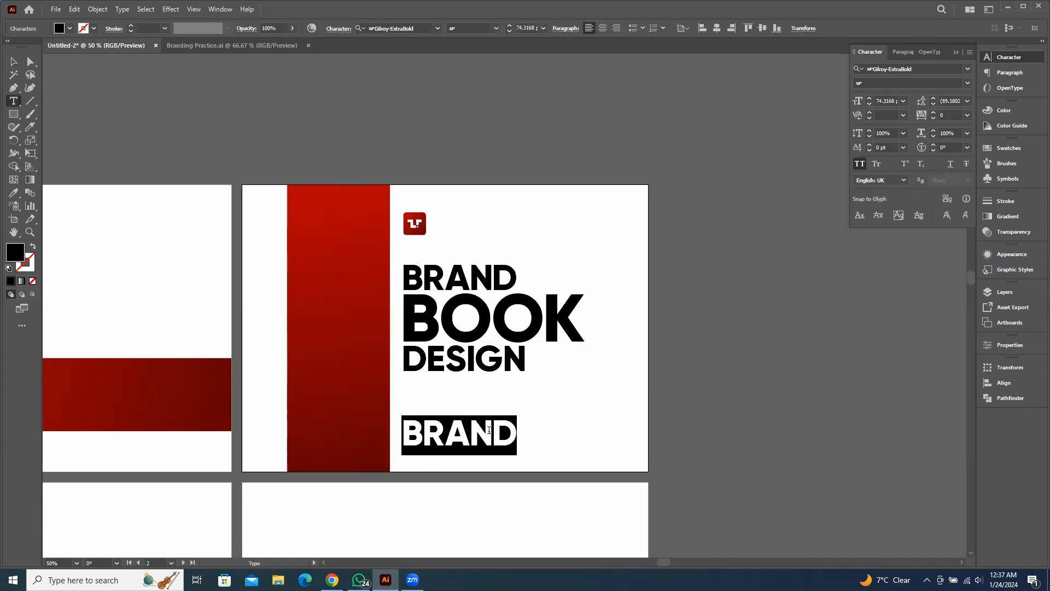
type("2024")
key("Escape")
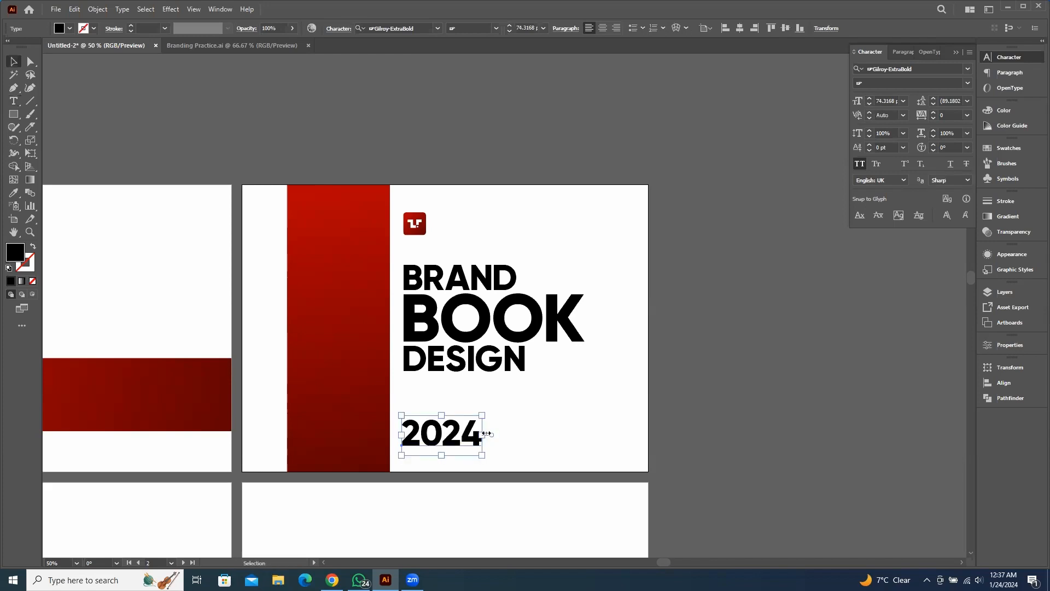
Shrink the 2024 text to about 40 pt and place it over the lower part of DESIGN to compare their left edges
left_click_drag(484, 457, 418, 359)
left_click(800, 389)
scroll(407, 432, "up", 1)
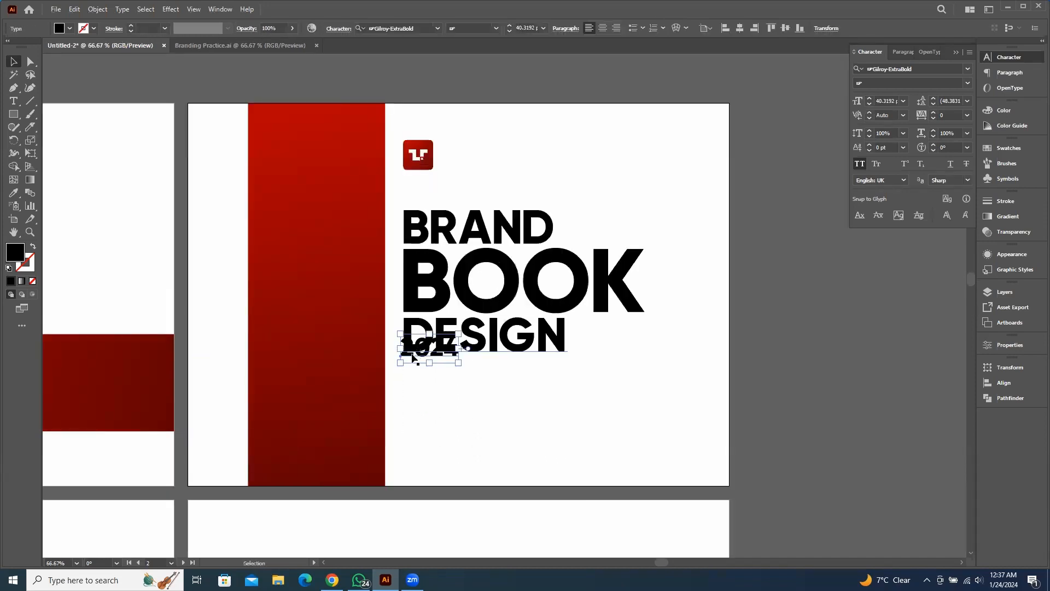
scroll(418, 359, "up", 2)
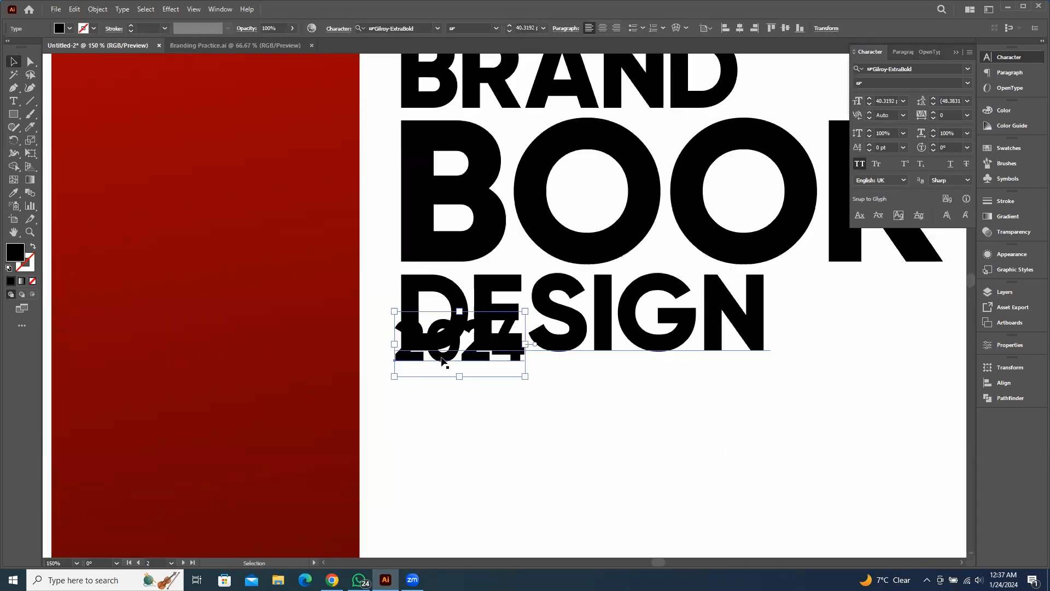
Isolate 2024 in the selection and nudge it sideways until its left edge aligns with the D of DESIGN
left_click_drag(440, 374, 439, 379)
key("ctrl+z")
left_click(386, 382)
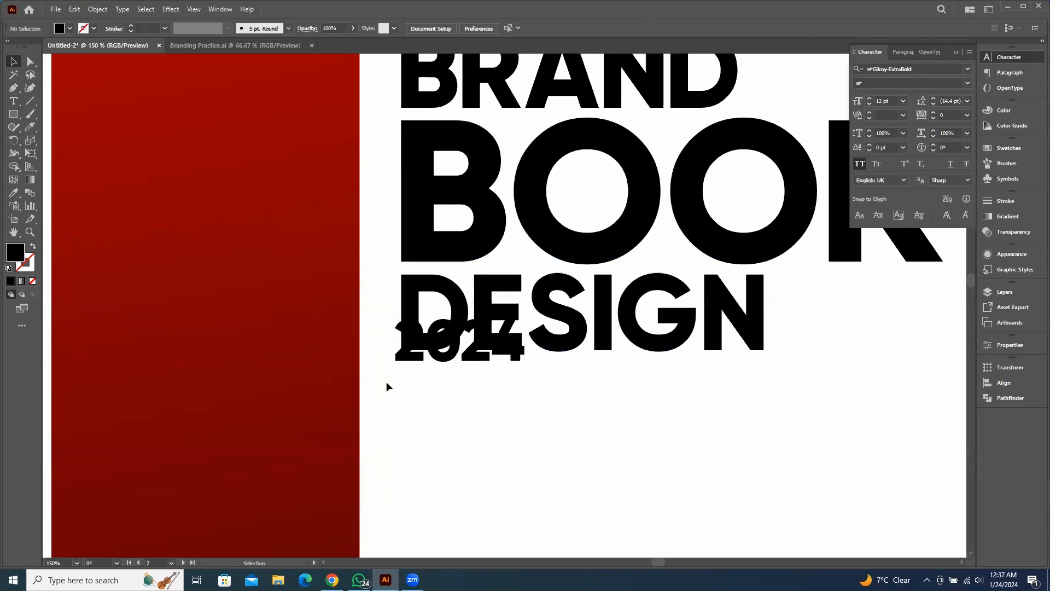
left_click_drag(370, 326, 448, 402)
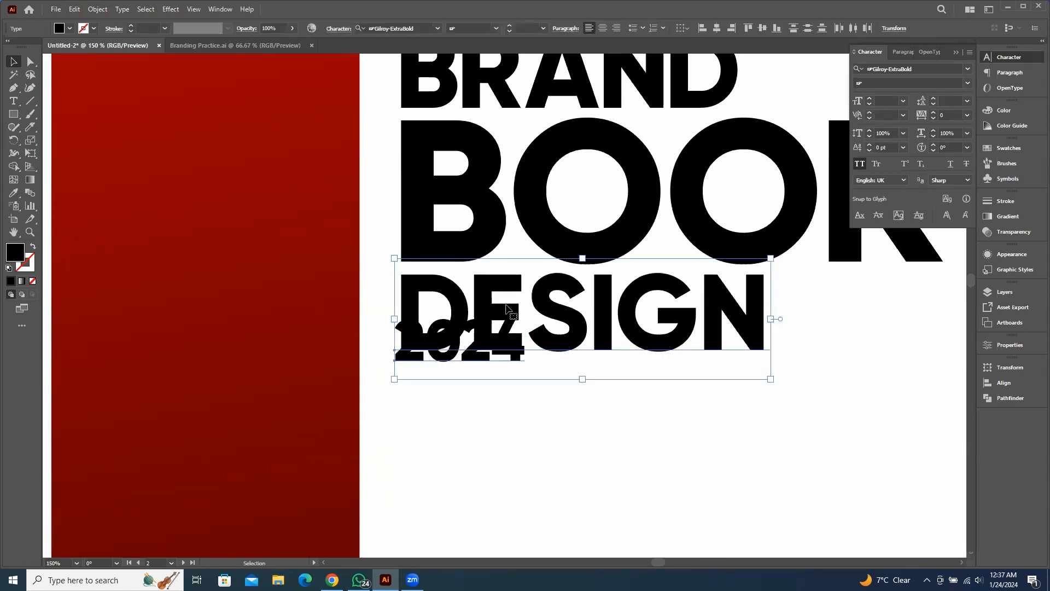
left_click(506, 292, "shift")
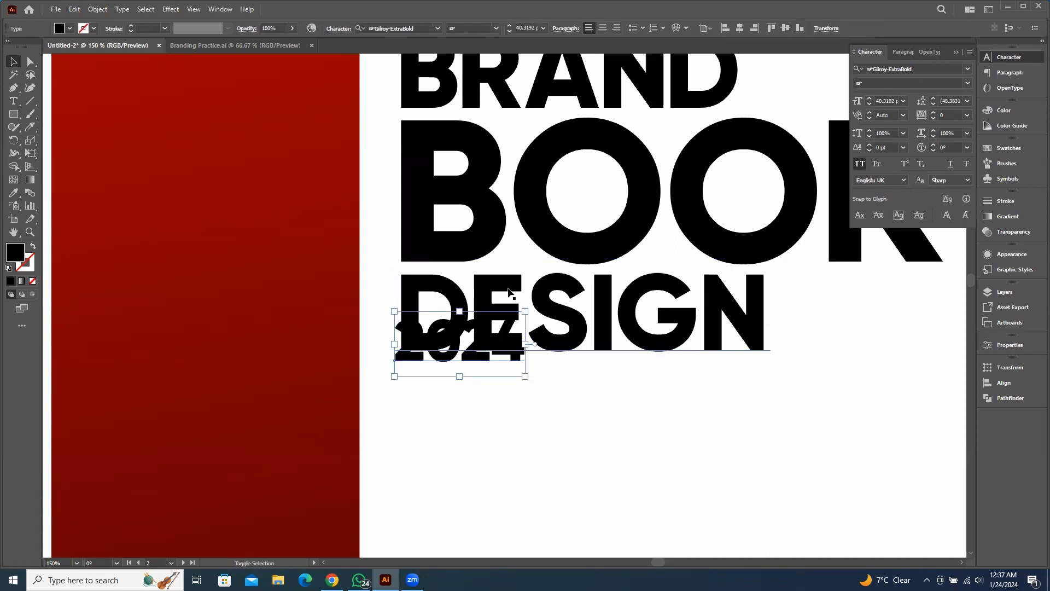
key("Right")
key("Right")
key("Right")
key("Right")
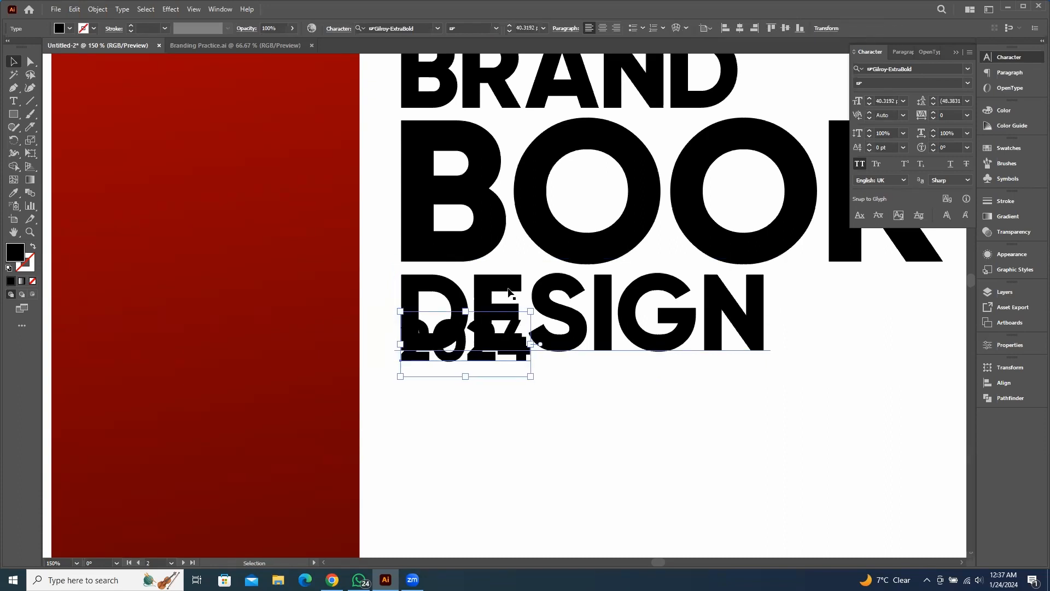
Move 2024 straight down below DESIGN to near the artboard's lower edge, keeping its left alignment
key("shift+Down")
key("shift+Down")
key("shift+Down")
key("shift+Down")
key("shift+Down")
key("shift+Down")
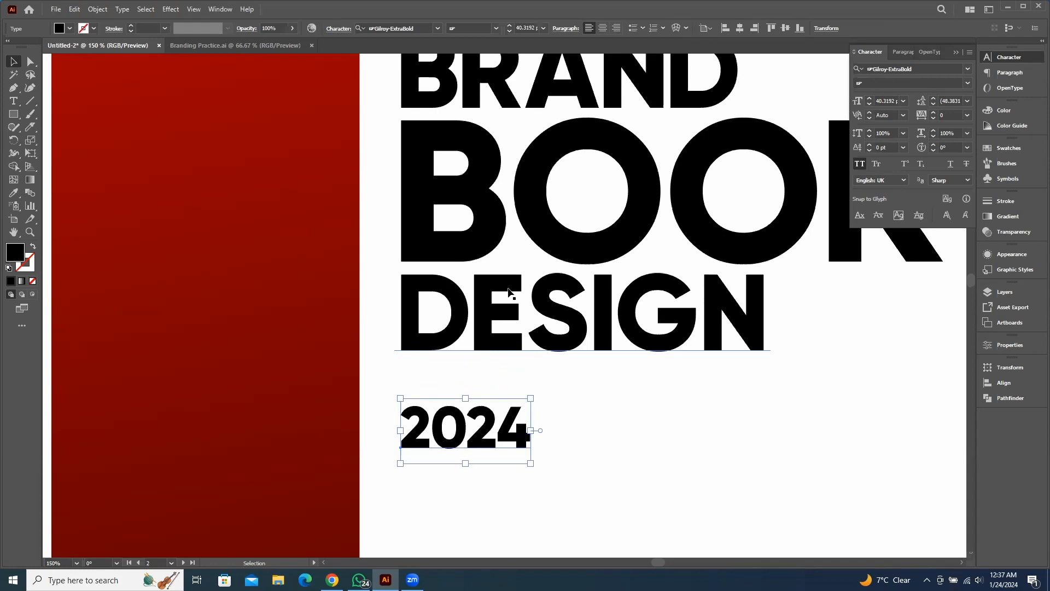
scroll(290, 535, "down", 2)
left_click_drag(419, 453, 438, 349)
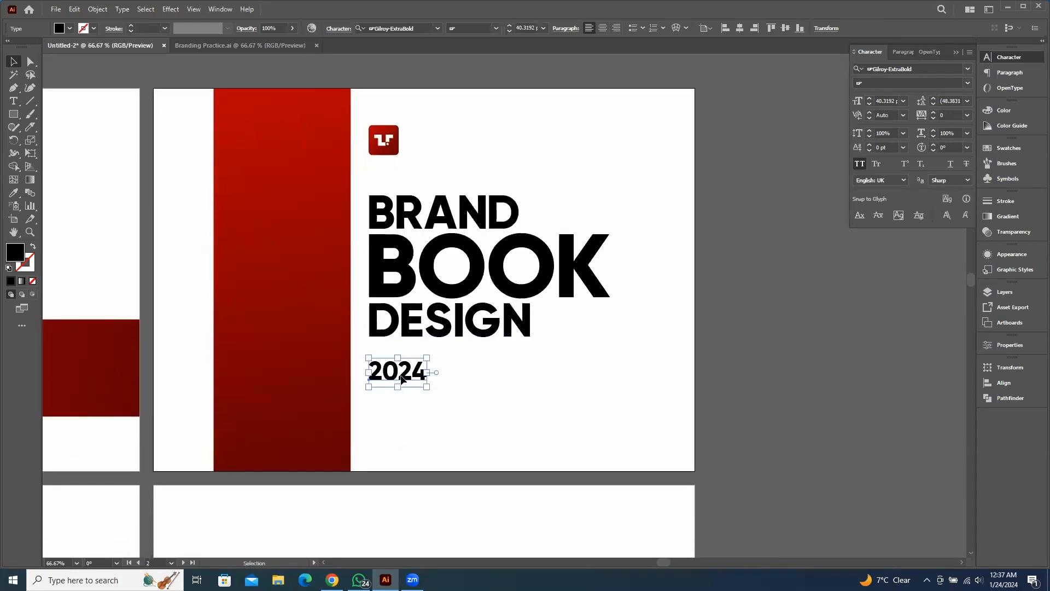
left_click_drag(401, 378, 399, 432)
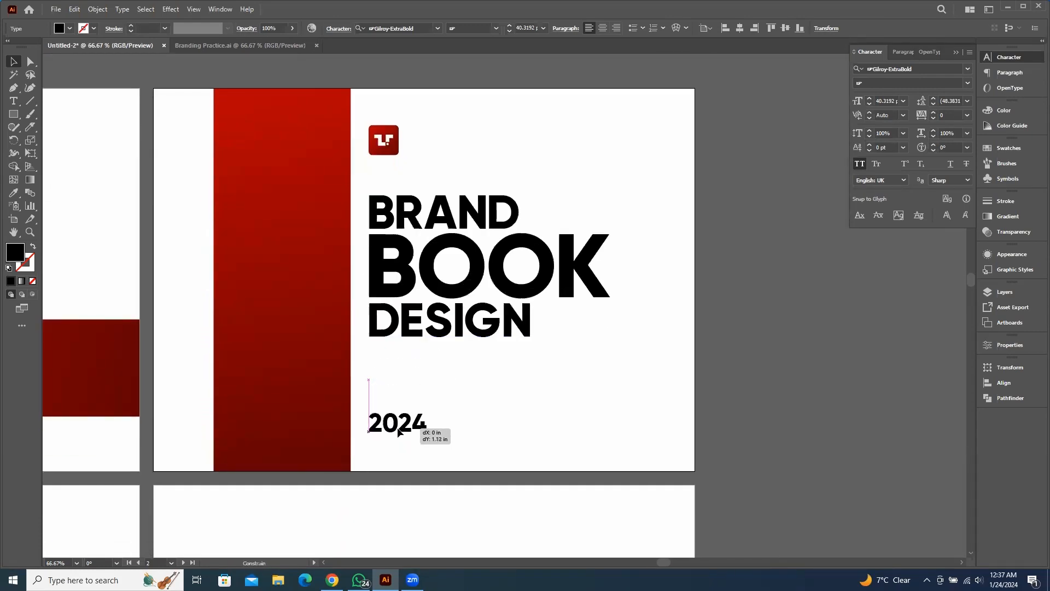
left_click(551, 432)
Convert the word BOOK in the cover title to outlines
scroll(546, 416, "down", 2)
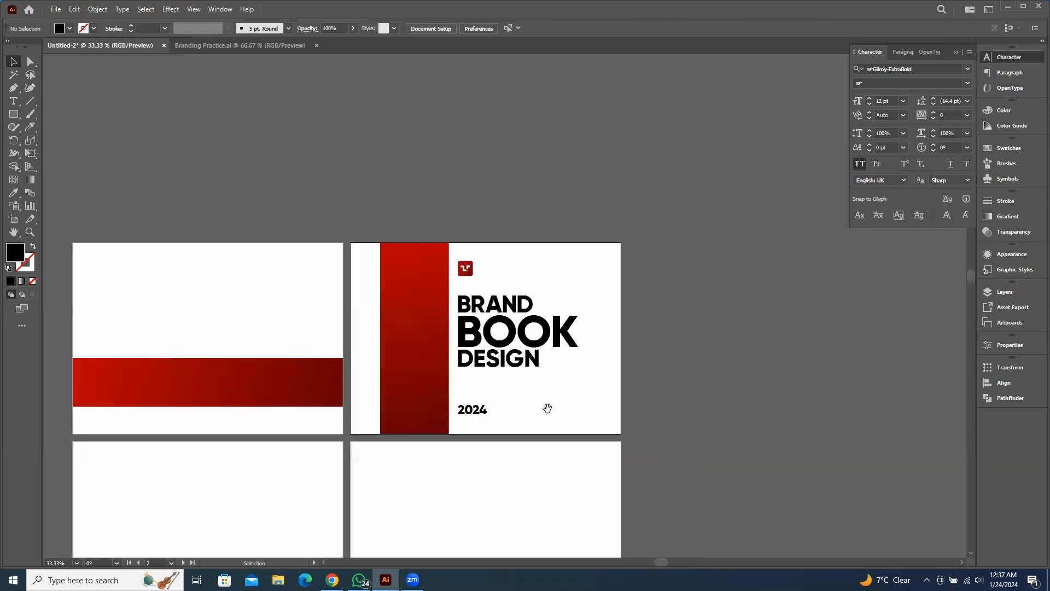
left_click(547, 351)
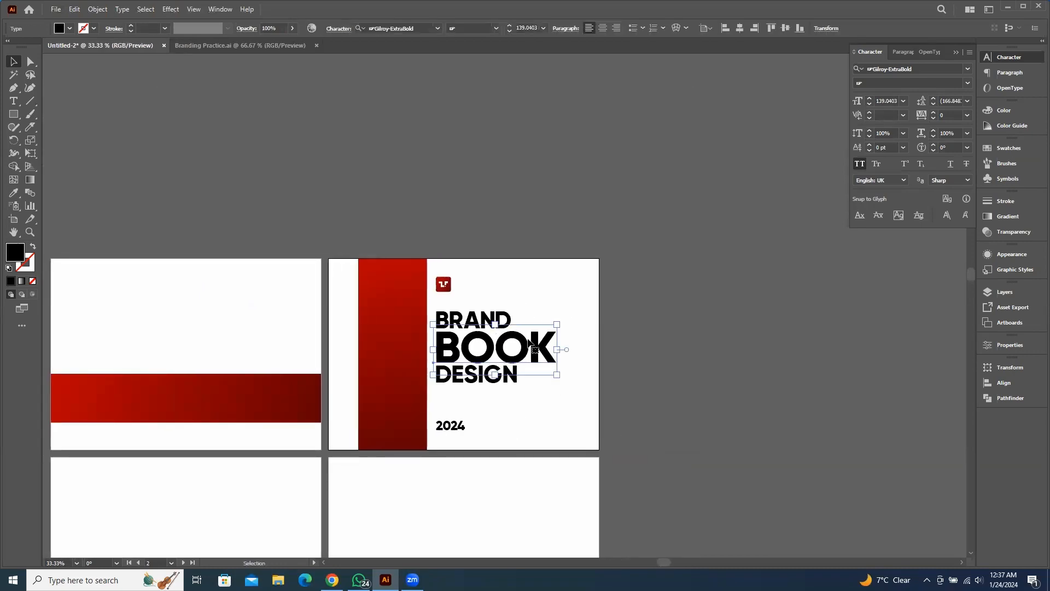
scroll(491, 336, "up", 2)
scroll(586, 375, "down", 1)
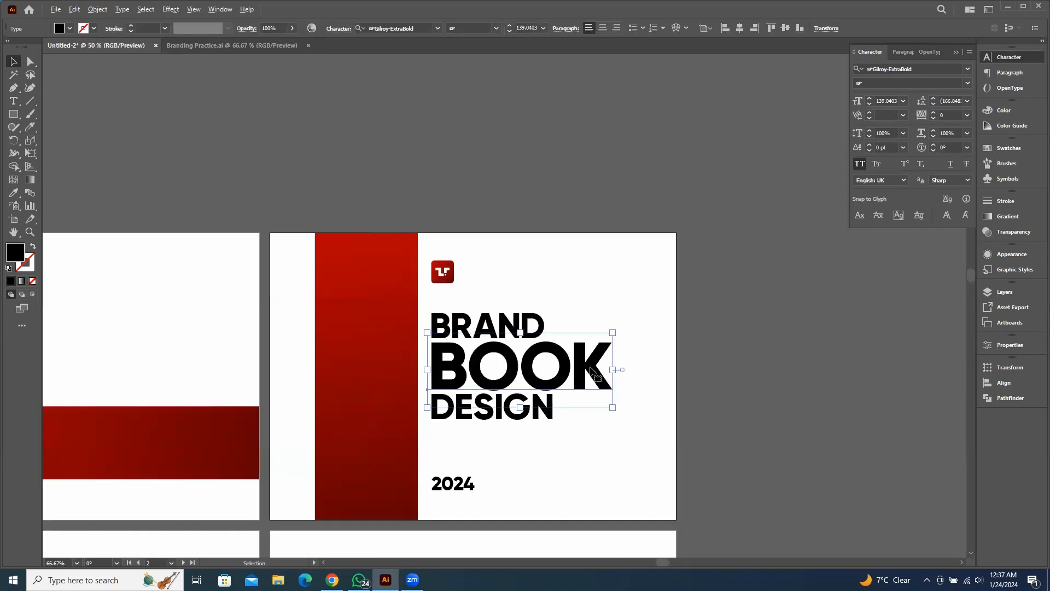
right_click(578, 376)
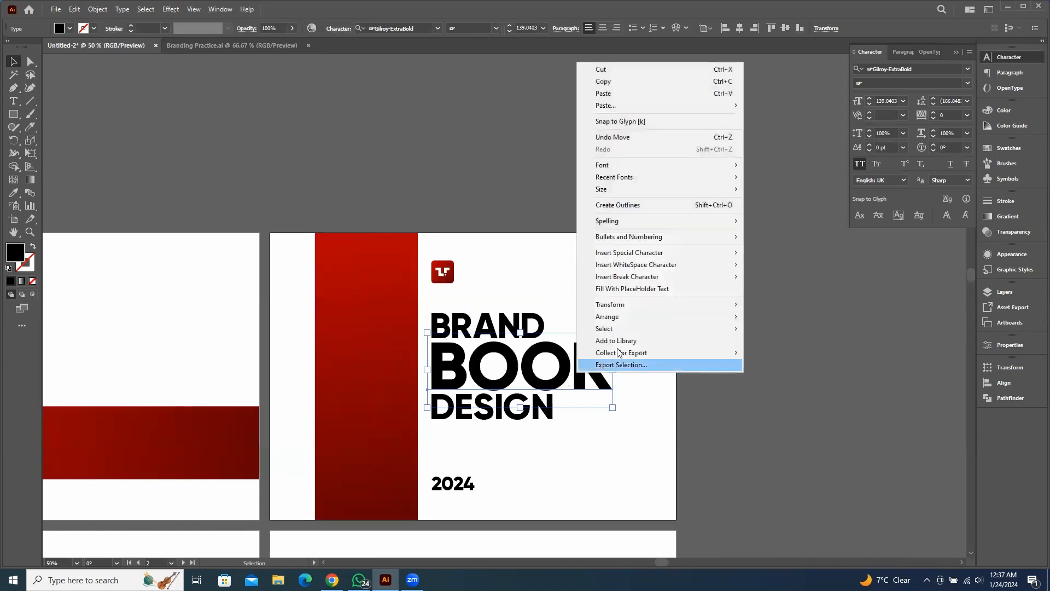
left_click(637, 208)
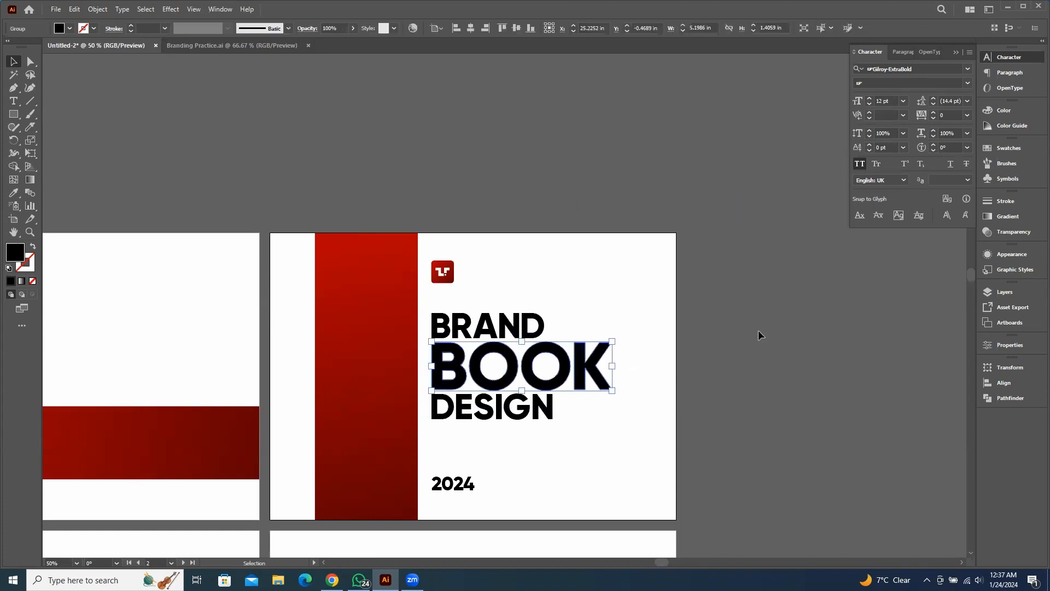
Fill BOOK with the red gradient sampled from the vertical band, running diagonally from bright red at the upper left to dark red
key("i")
left_click(334, 328)
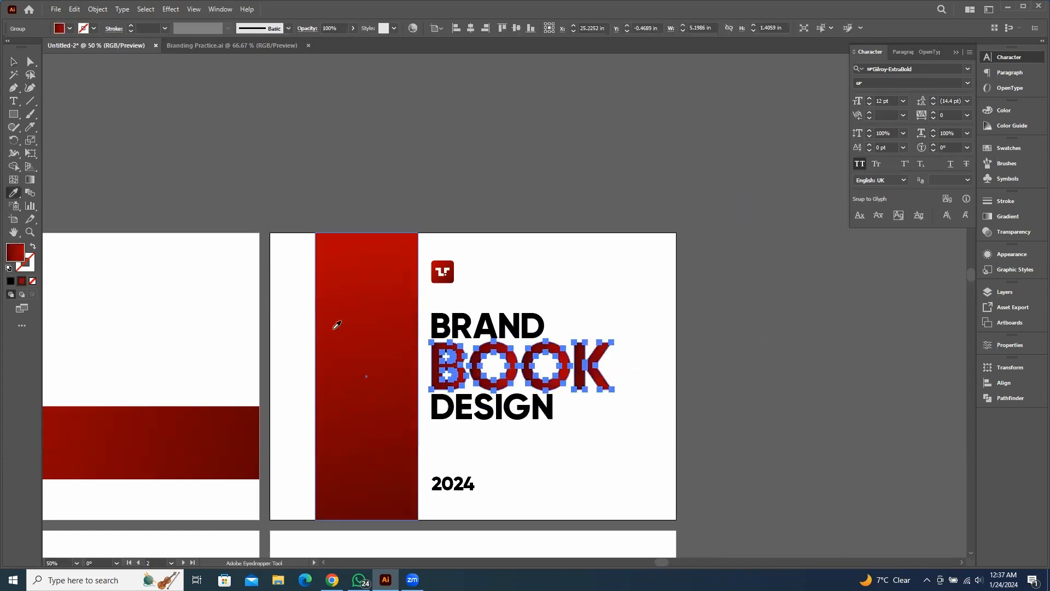
key("g")
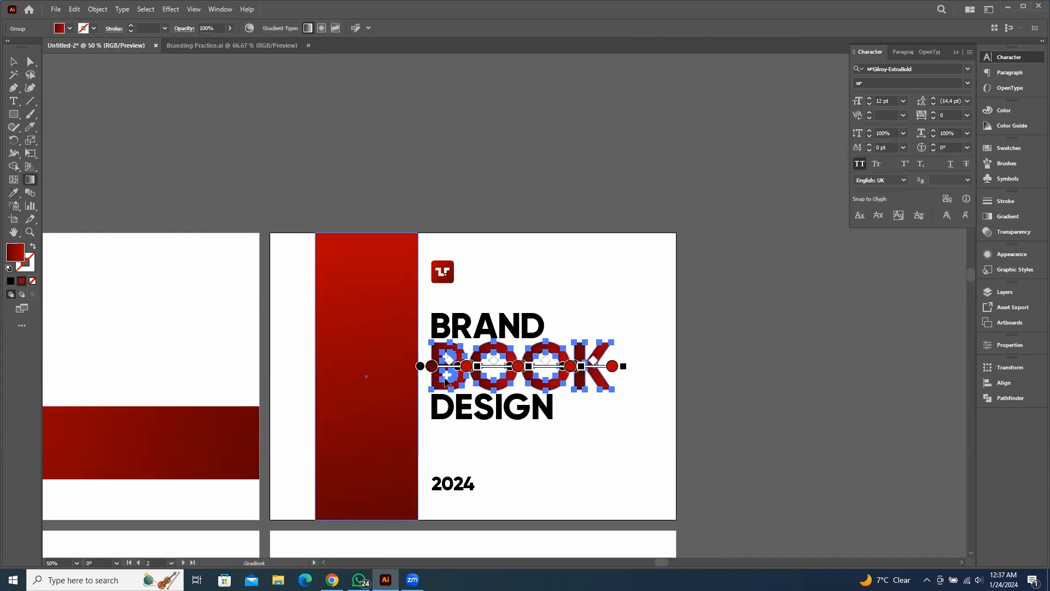
left_click_drag(616, 396, 459, 341)
left_click(14, 62)
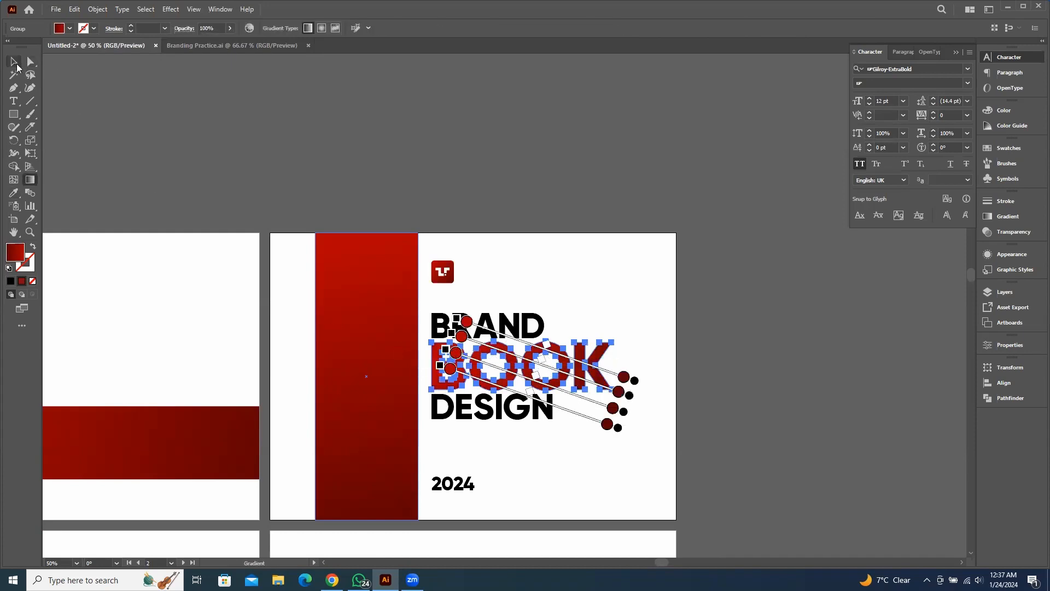
left_click(412, 140)
Examine the two designed artboards and the remaining blank artboards across the whole layout
scroll(617, 359, "down", 2)
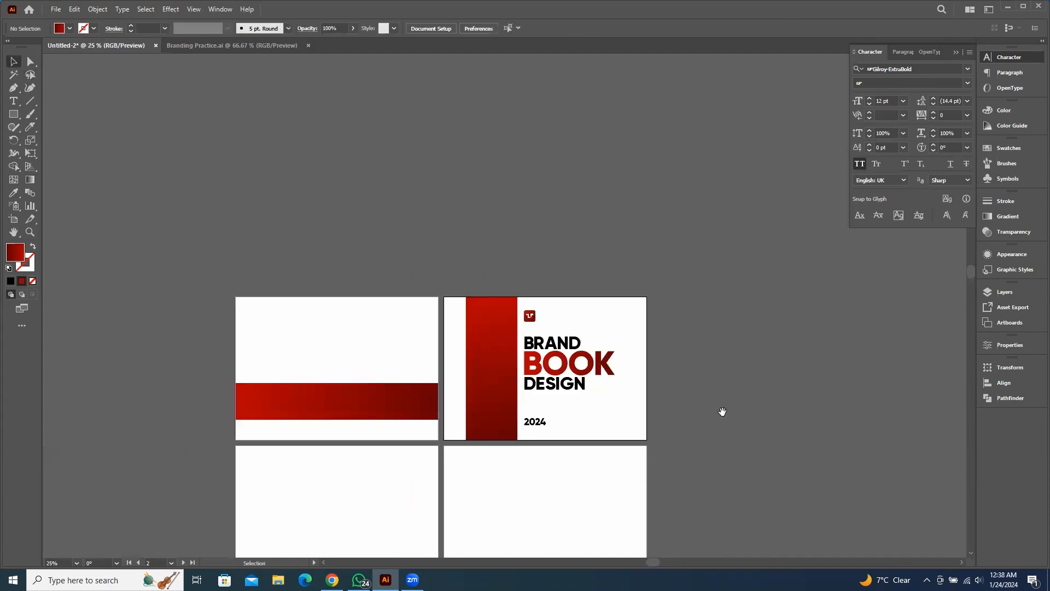
left_click_drag(722, 412, 644, 318)
scroll(652, 297, "down", 3)
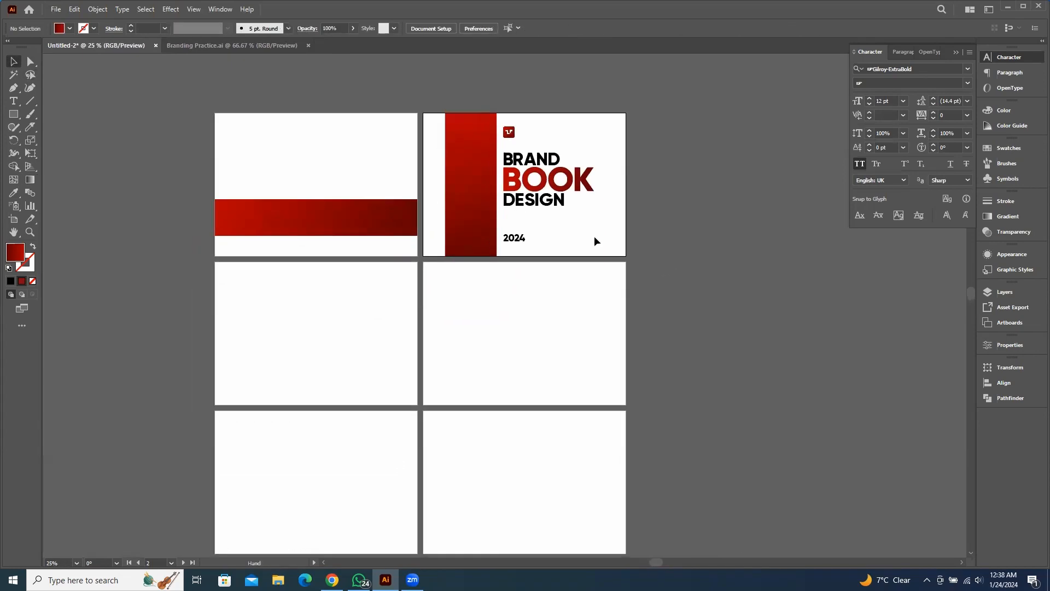
left_click_drag(363, 305, 471, 389)
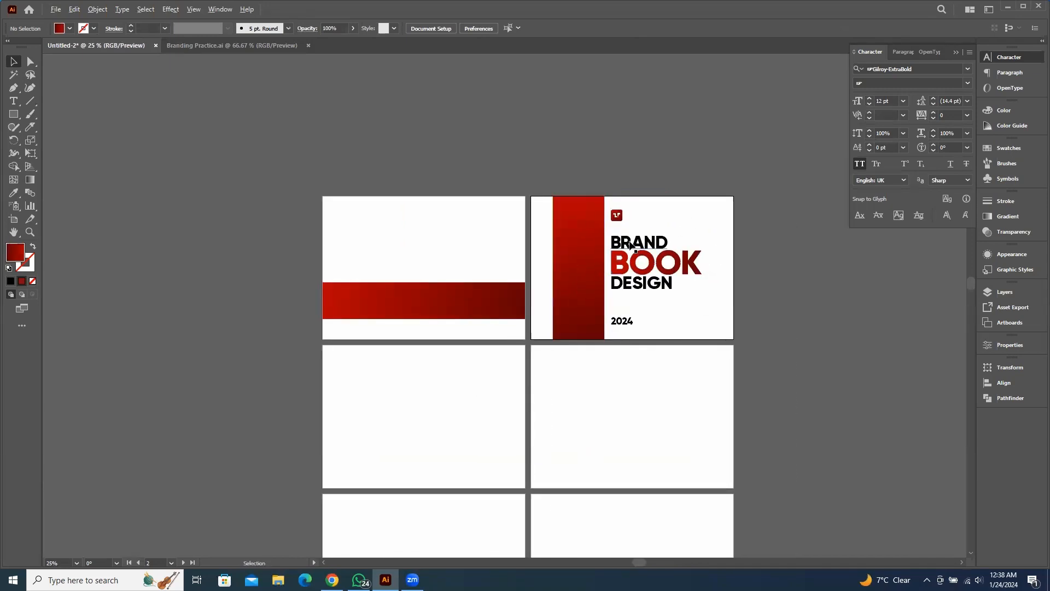
left_click_drag(329, 189, 519, 303)
left_click(605, 349)
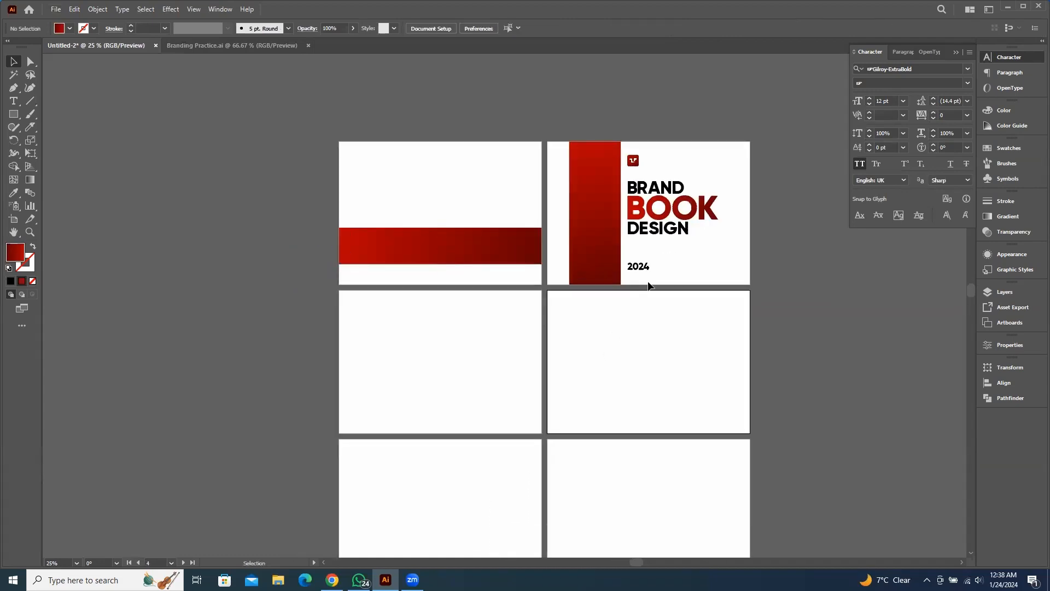
scroll(649, 285, "up", 3)
scroll(542, 260, "down", 5)
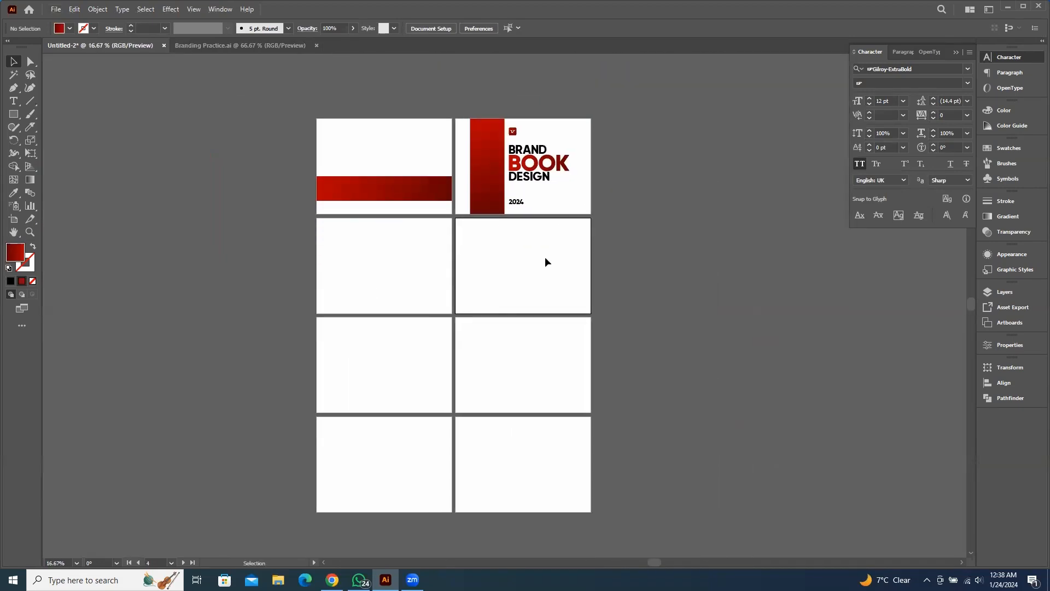
scroll(421, 243, "up", 1)
scroll(563, 197, "up", 2)
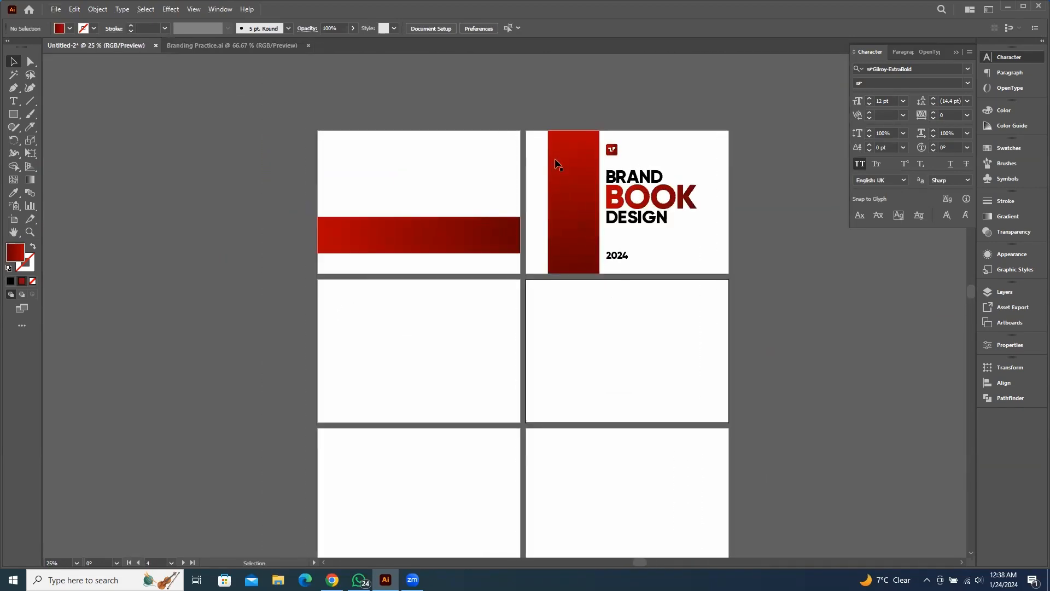
left_click(728, 273)
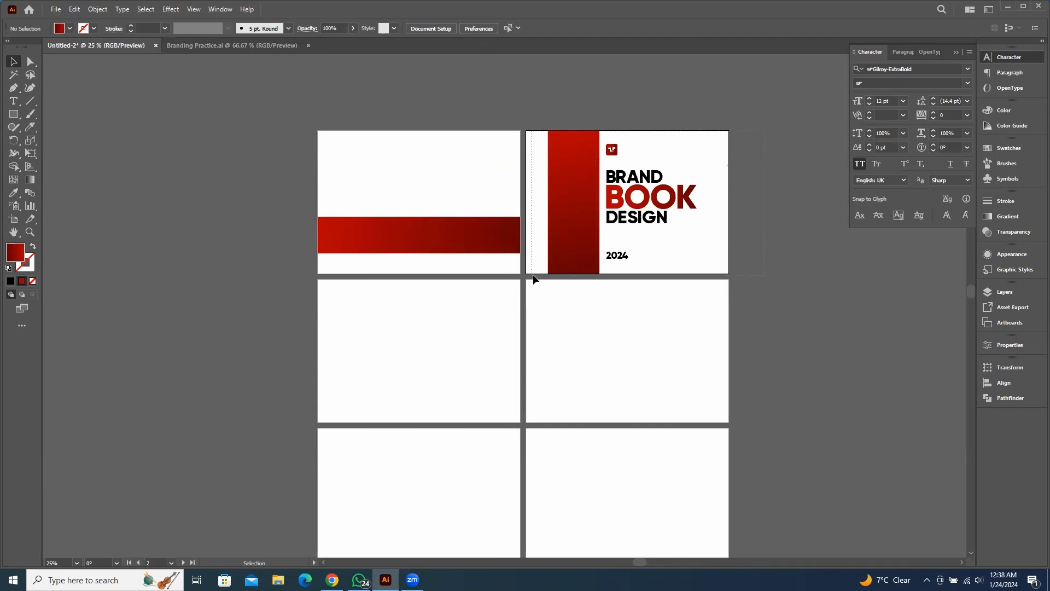
left_click_drag(533, 275, 532, 276)
left_click_drag(612, 323, 618, 284)
Cover the first artboard of the second row with a red gradient rectangle of about 11.69 by 8.27 in
left_click(352, 299)
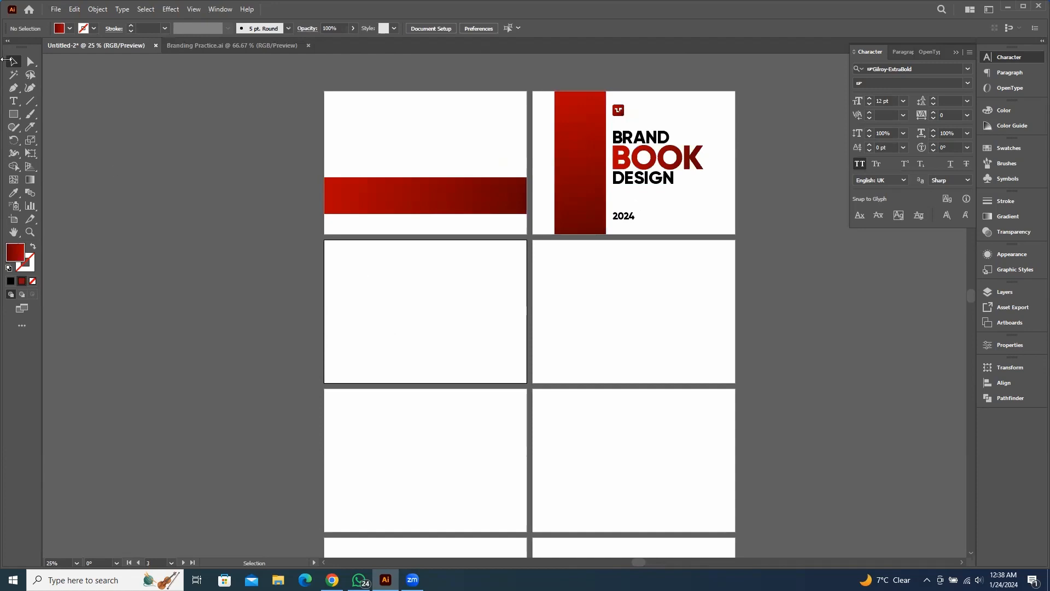
left_click(14, 113)
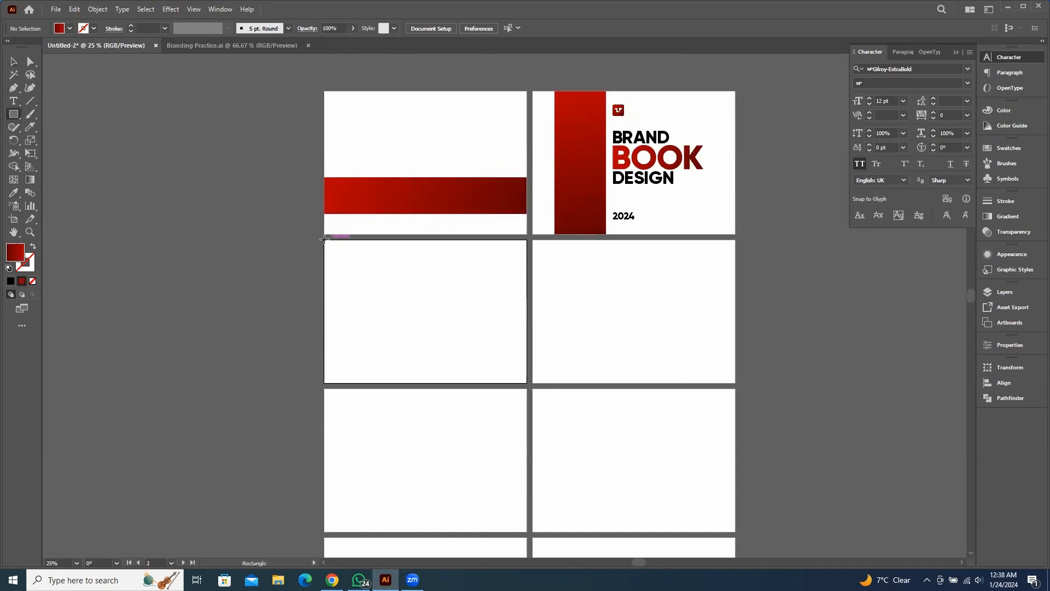
left_click_drag(324, 239, 526, 384)
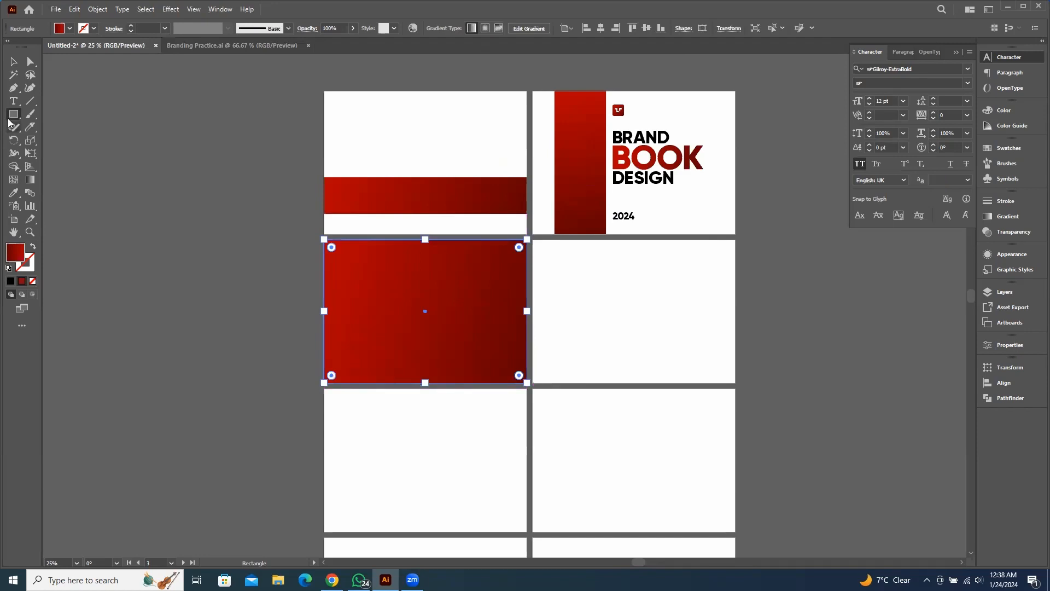
left_click(14, 61)
left_click(192, 169)
left_click(464, 353)
key("ctrl+equal")
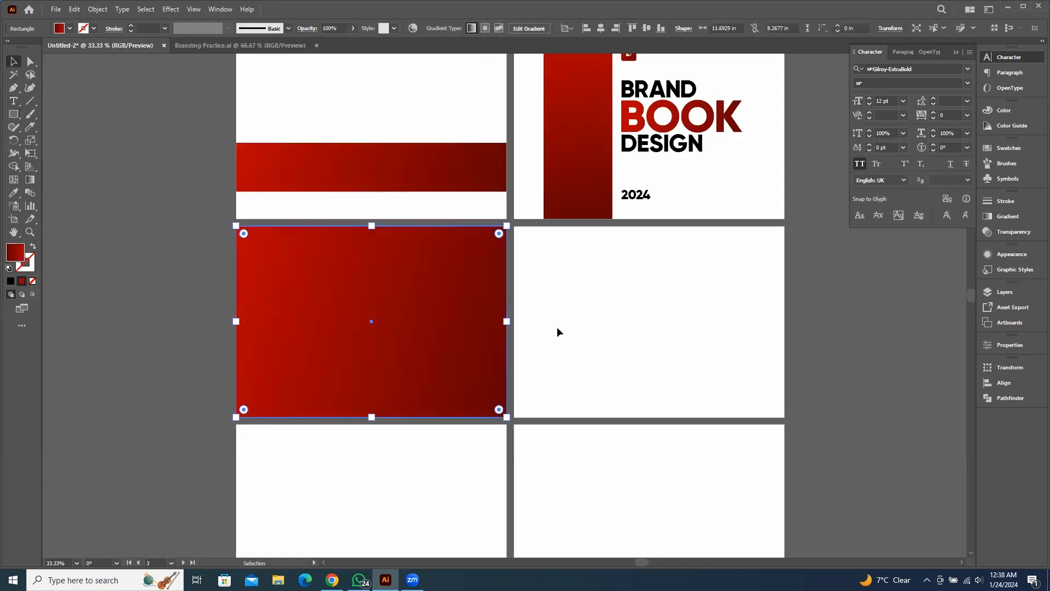
left_click(191, 317)
left_click(432, 329)
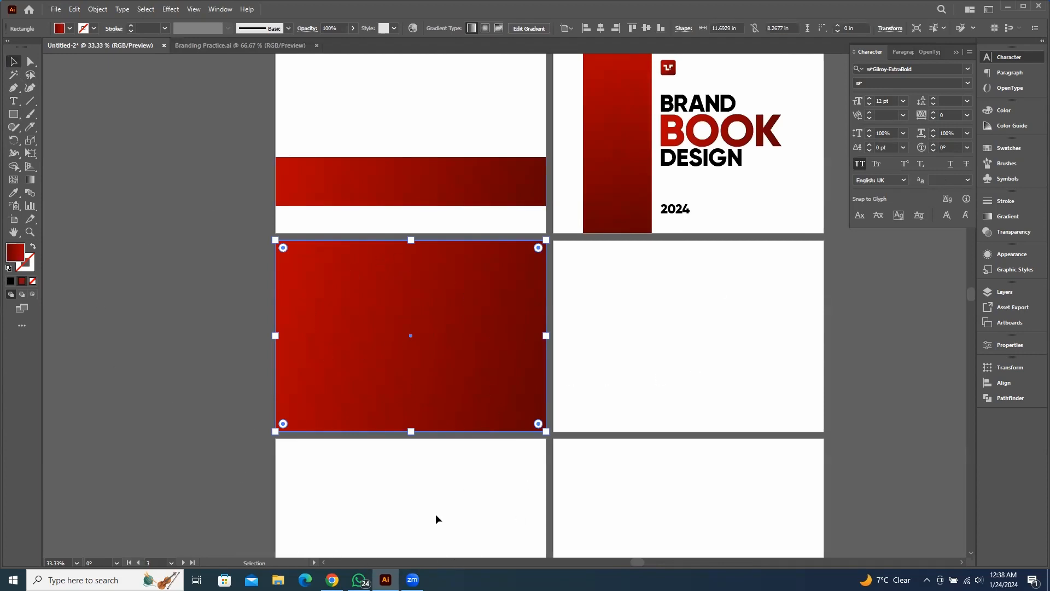
left_click(675, 337)
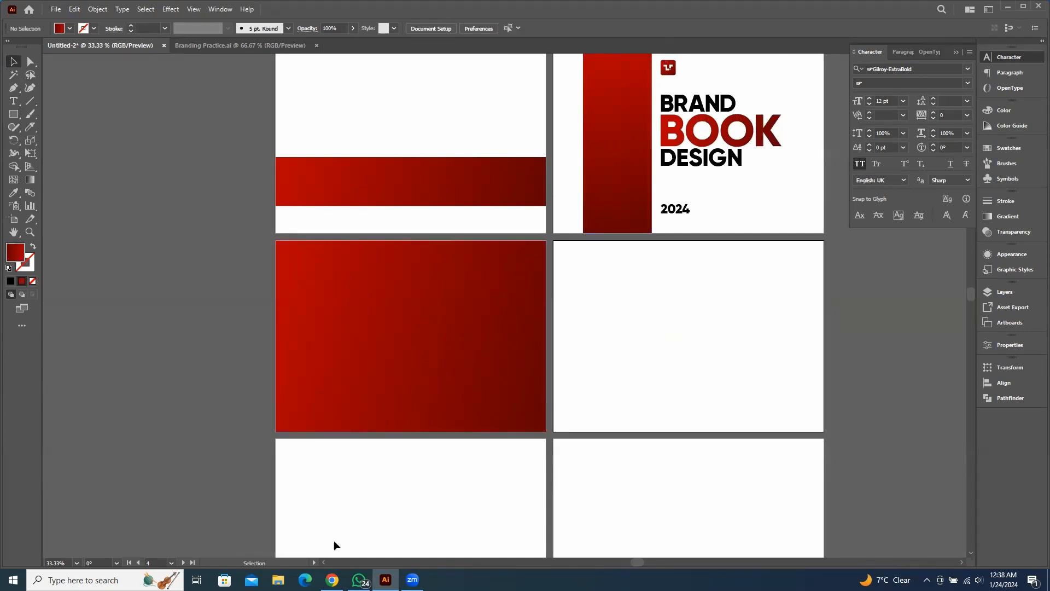
Switch to Chrome and open google.com in a new tab
left_click(332, 580)
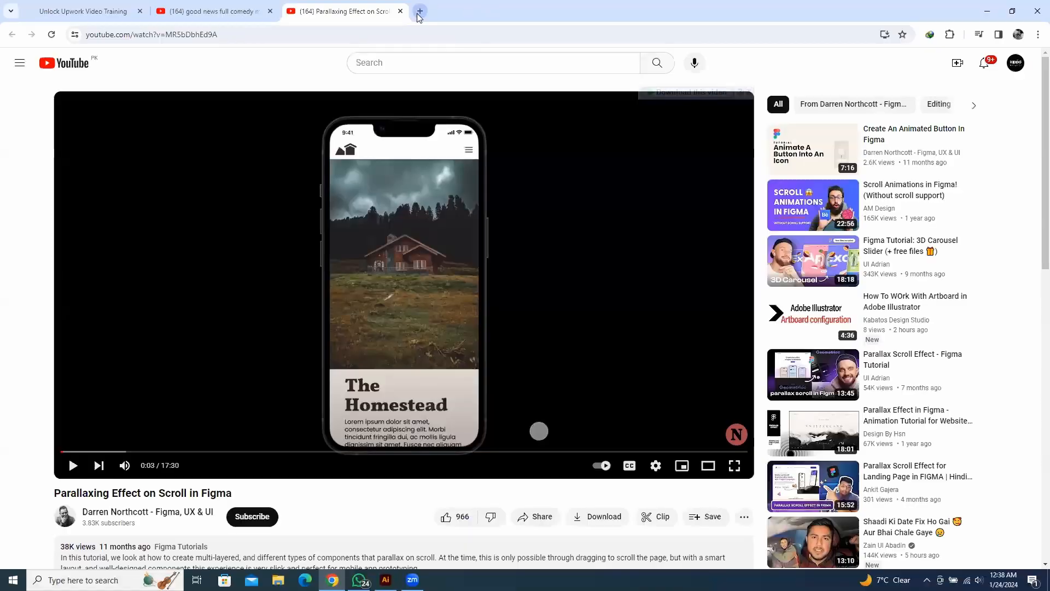
left_click(419, 15)
type("google.com")
key("Return")
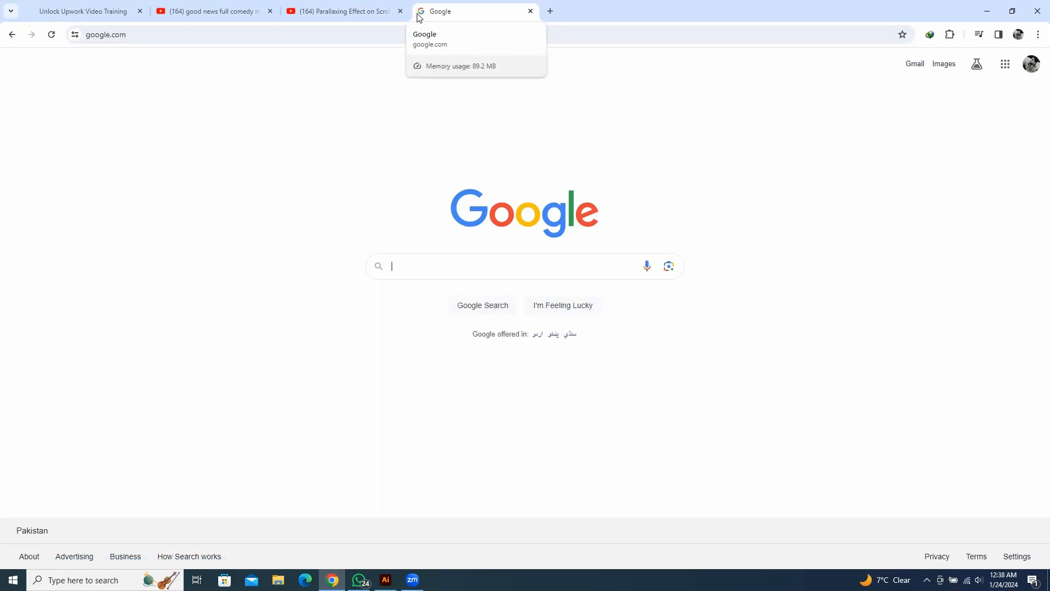
Search Google for "traders images"
type("b")
key("BackSpace")
type("tr")
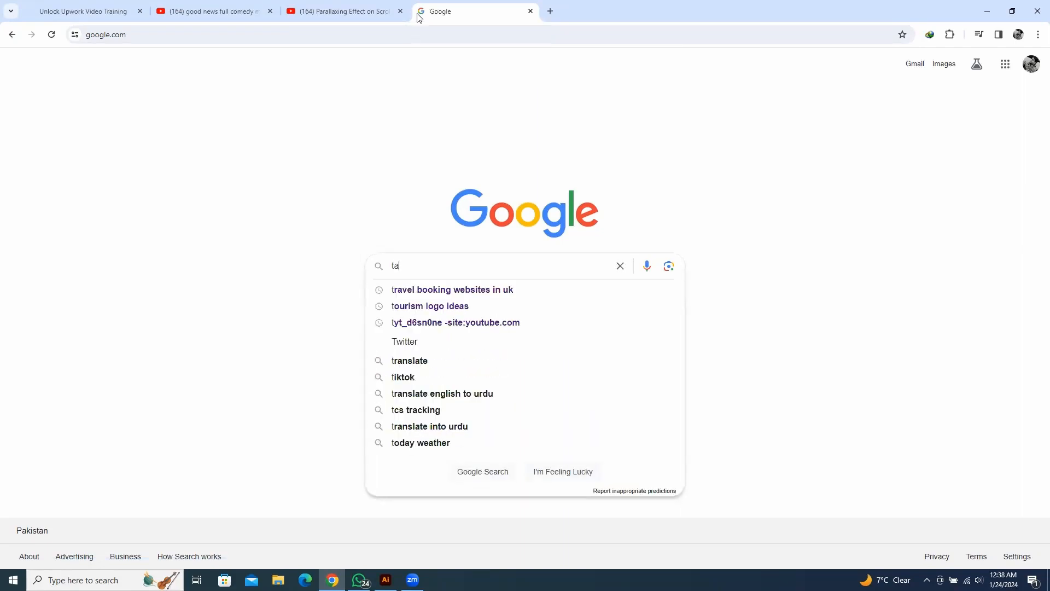
key("BackSpace")
type("ar")
key("BackSpace")
key("BackSpace")
type("rad")
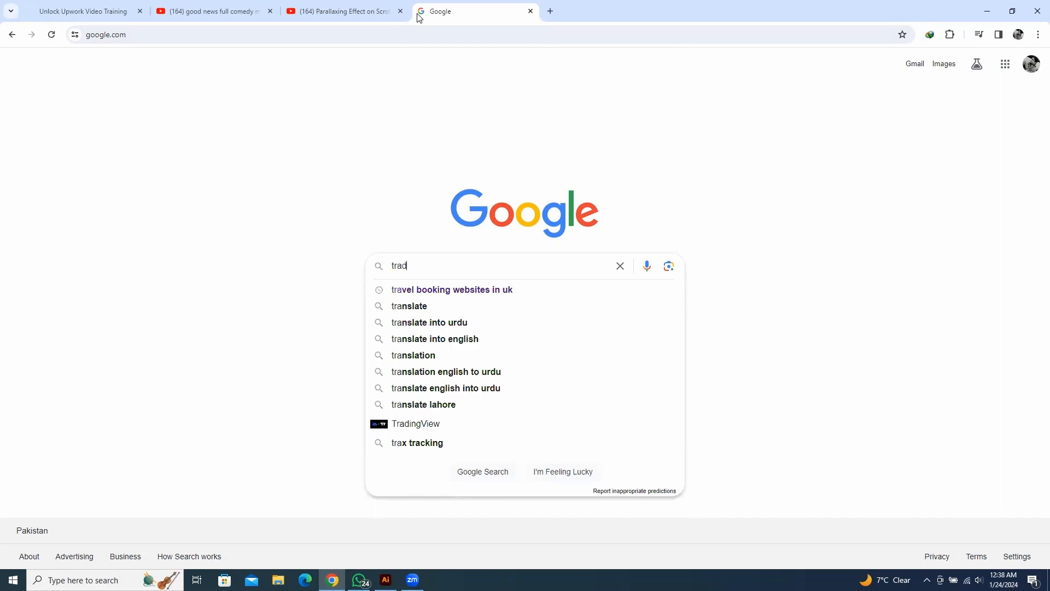
type("ers")
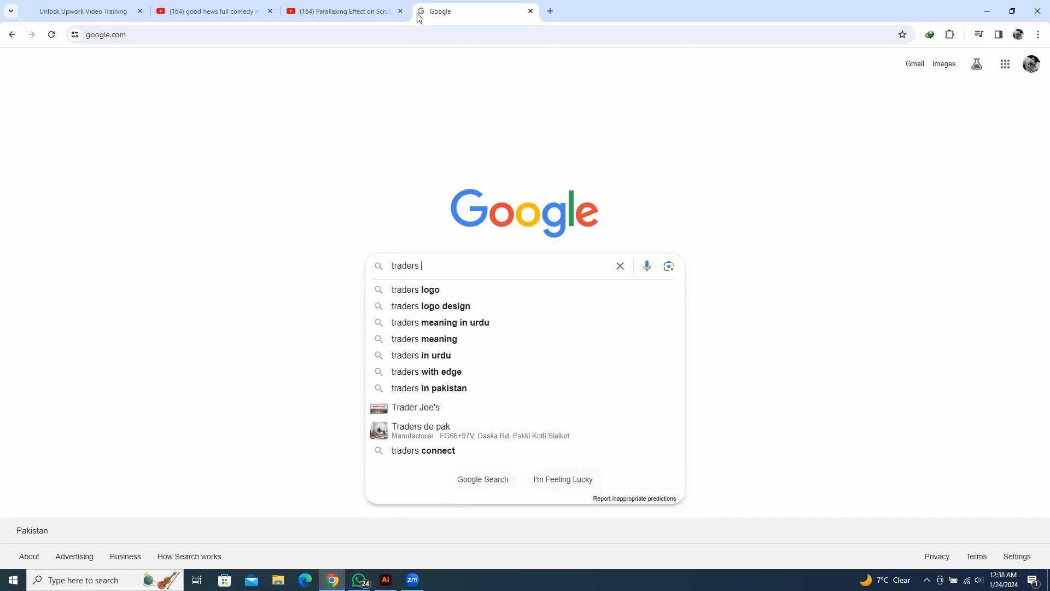
type(" images")
key("Return")
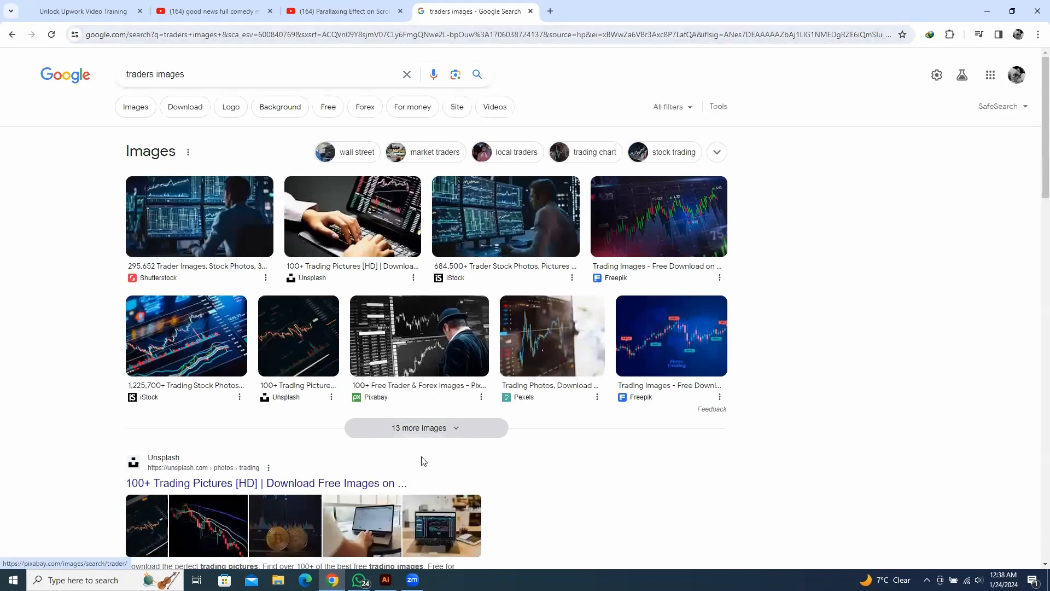
Browse the full image results and open the preview of the bearded man in a white shirt working at trading monitors
scroll(321, 462, "down", 2)
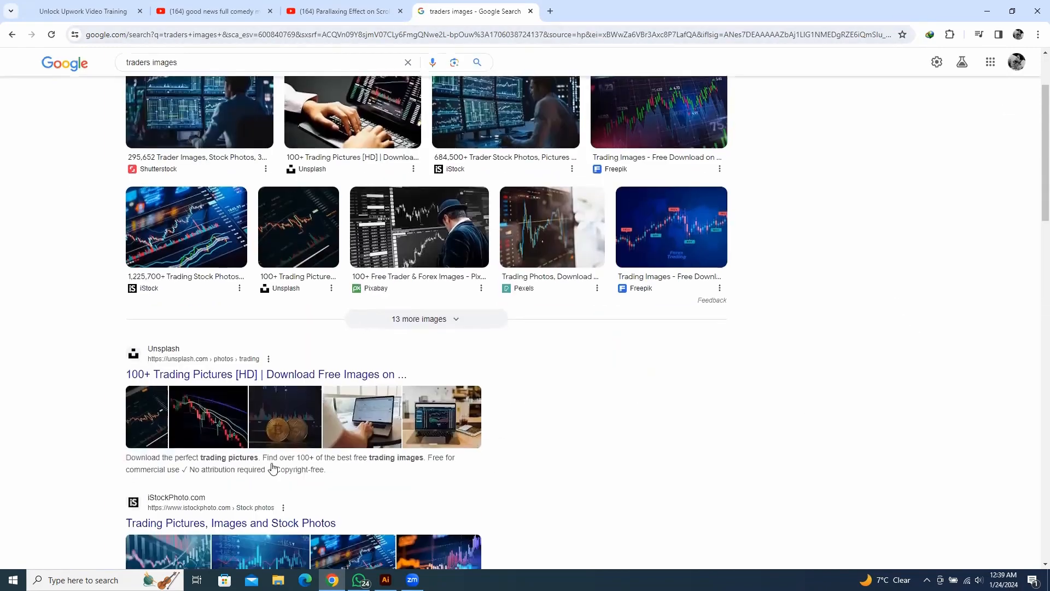
scroll(272, 467, "up", 1)
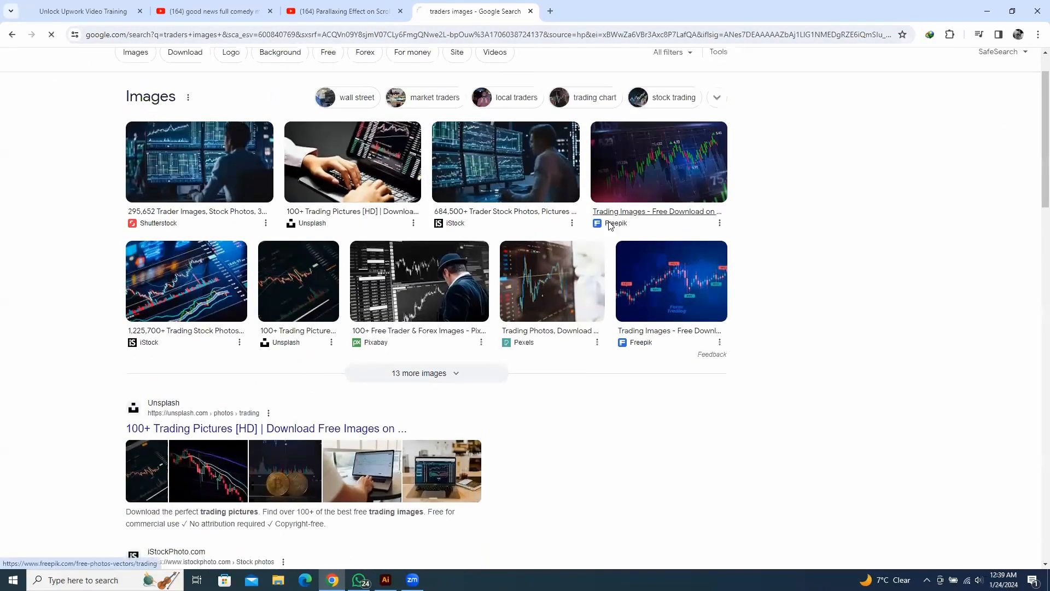
left_click(151, 98)
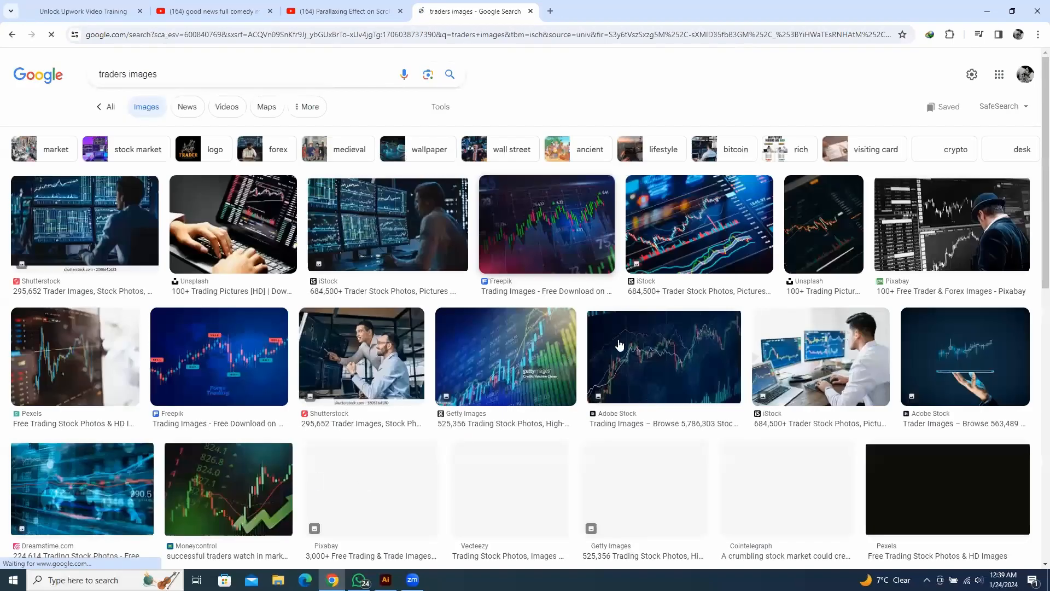
scroll(629, 344, "down", 2)
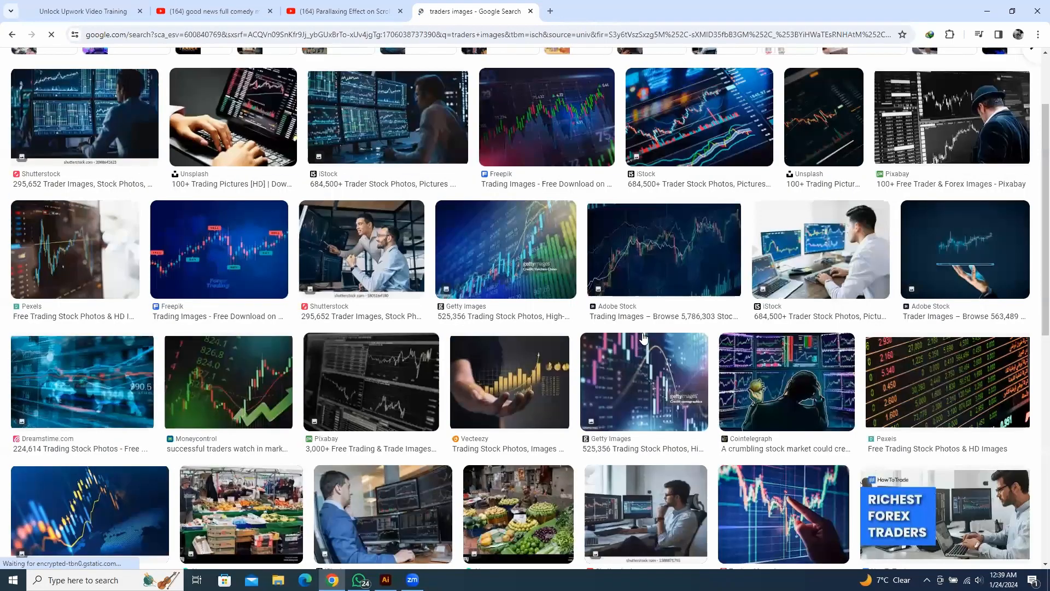
scroll(643, 343, "down", 7)
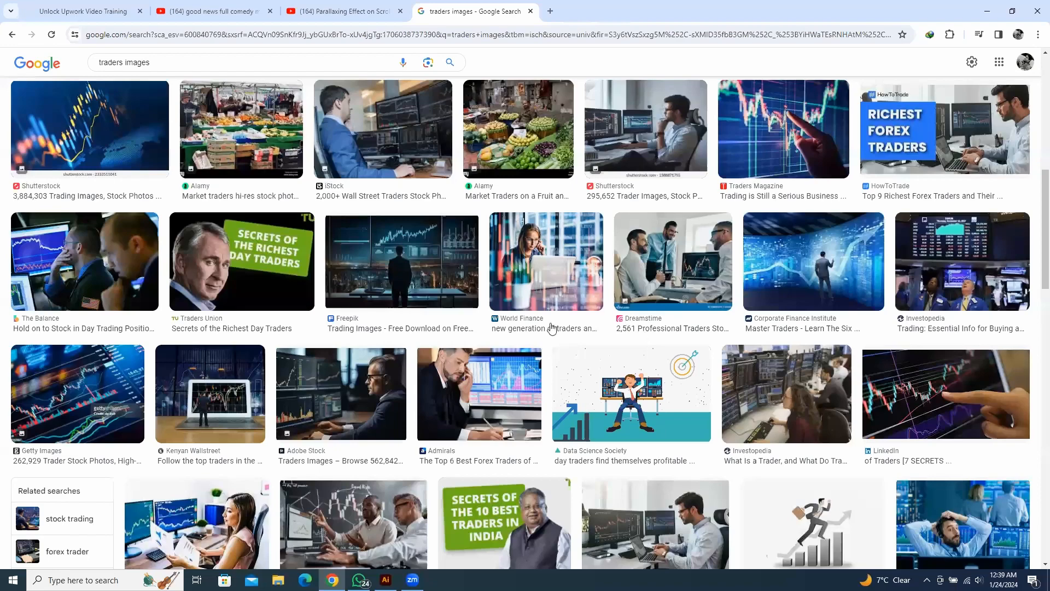
scroll(350, 339, "down", 3)
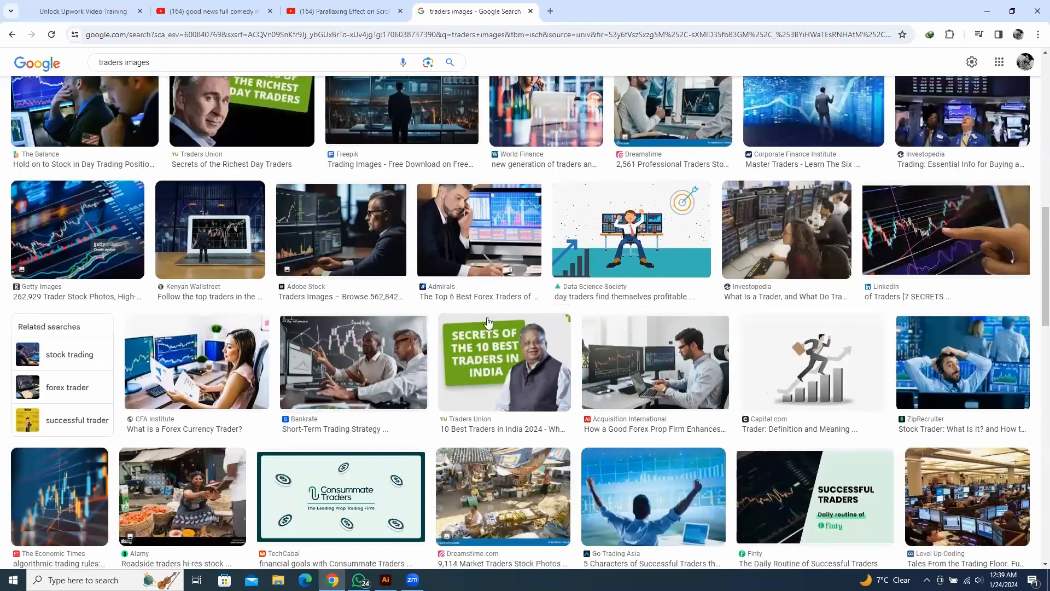
scroll(786, 377, "down", 4)
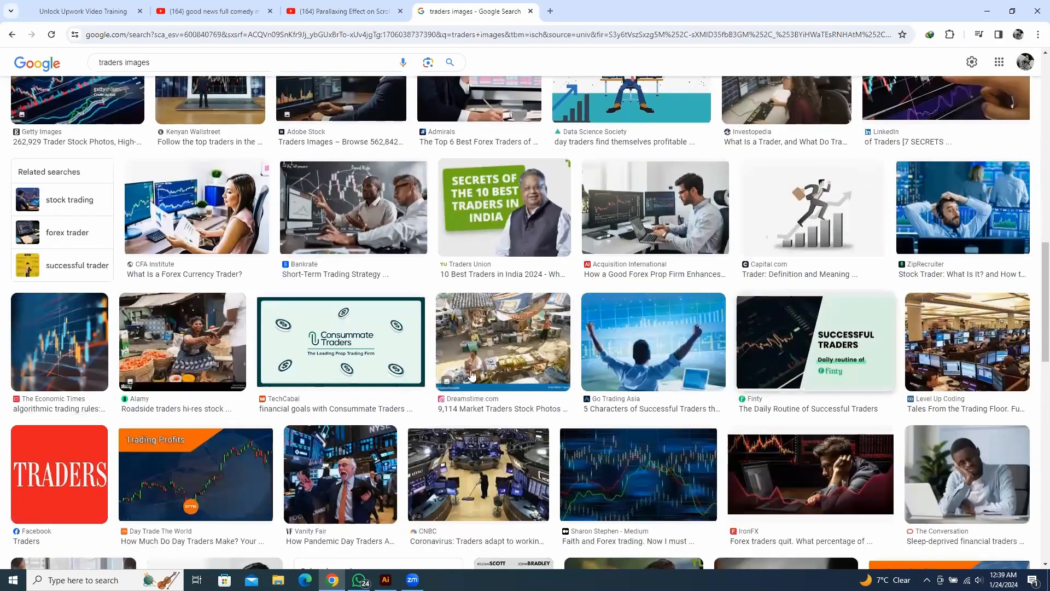
scroll(75, 367, "down", 3)
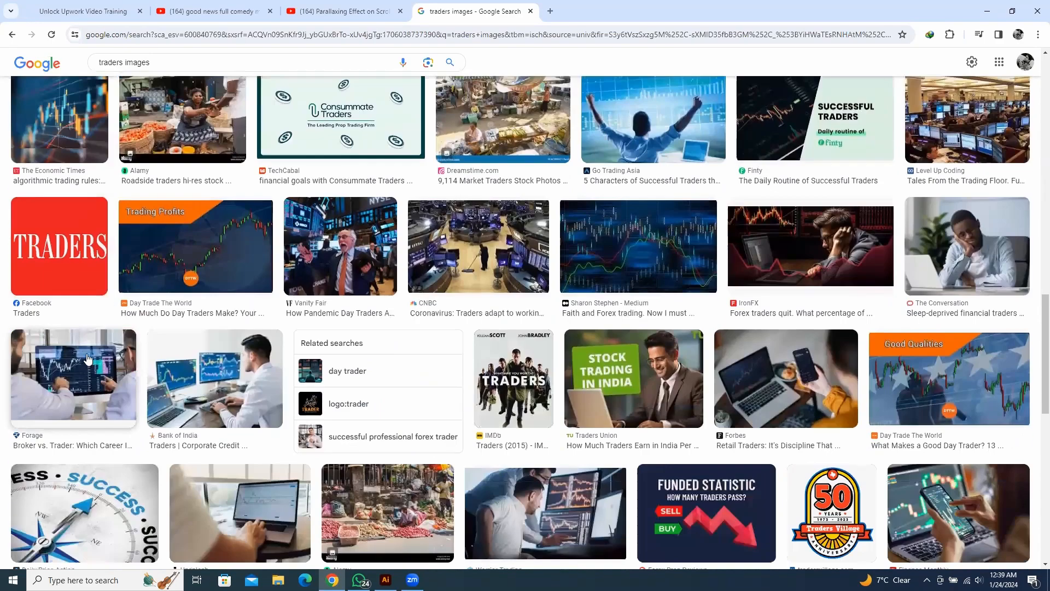
left_click(203, 402)
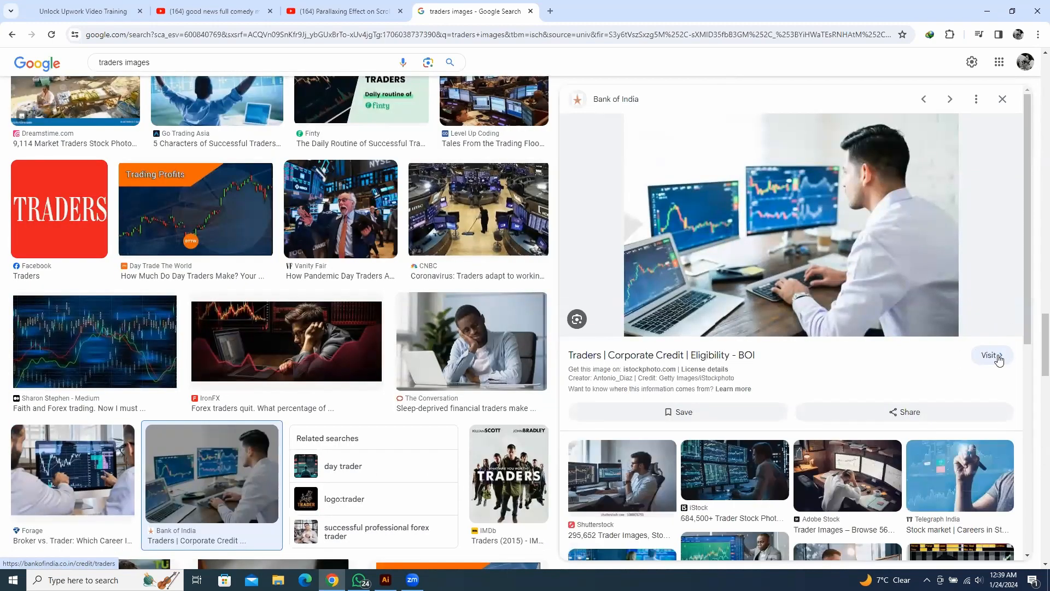
scroll(815, 268, "down", 2)
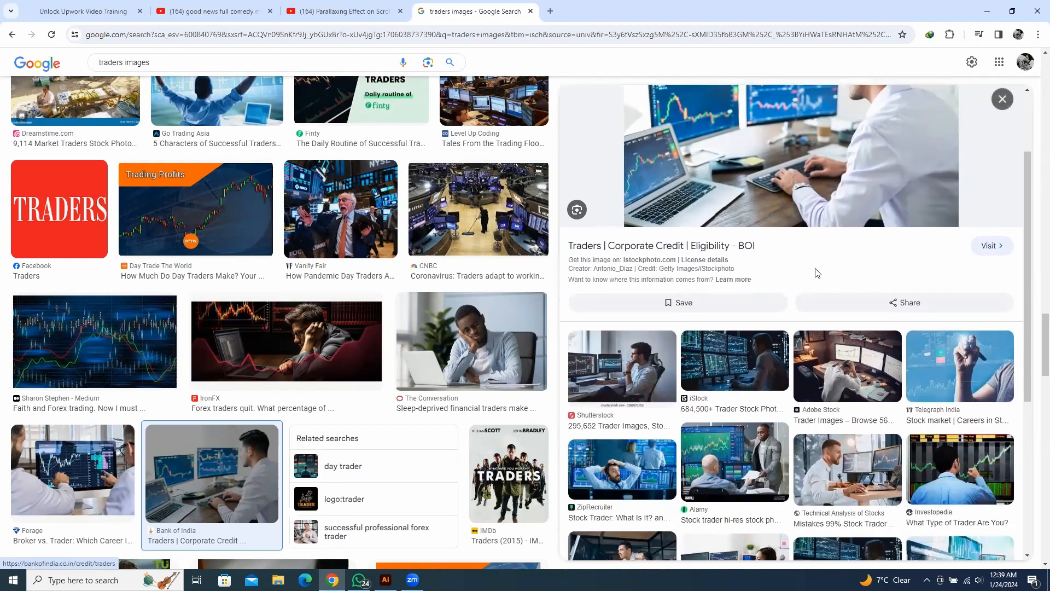
left_click(868, 475)
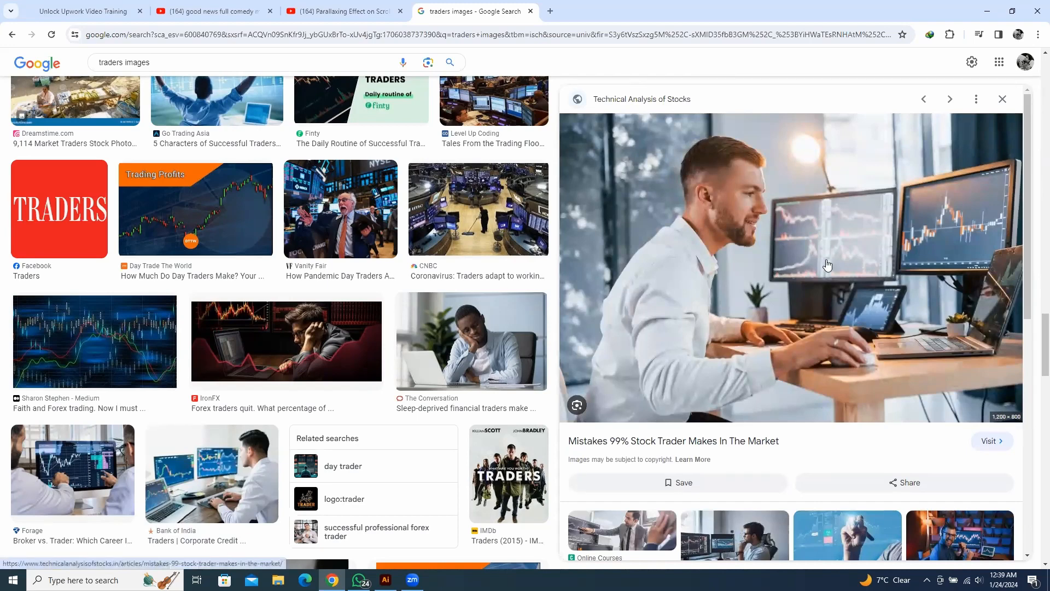
Open the previewed trader photo at full size in a new tab and copy the image
right_click(776, 299)
left_click(820, 174)
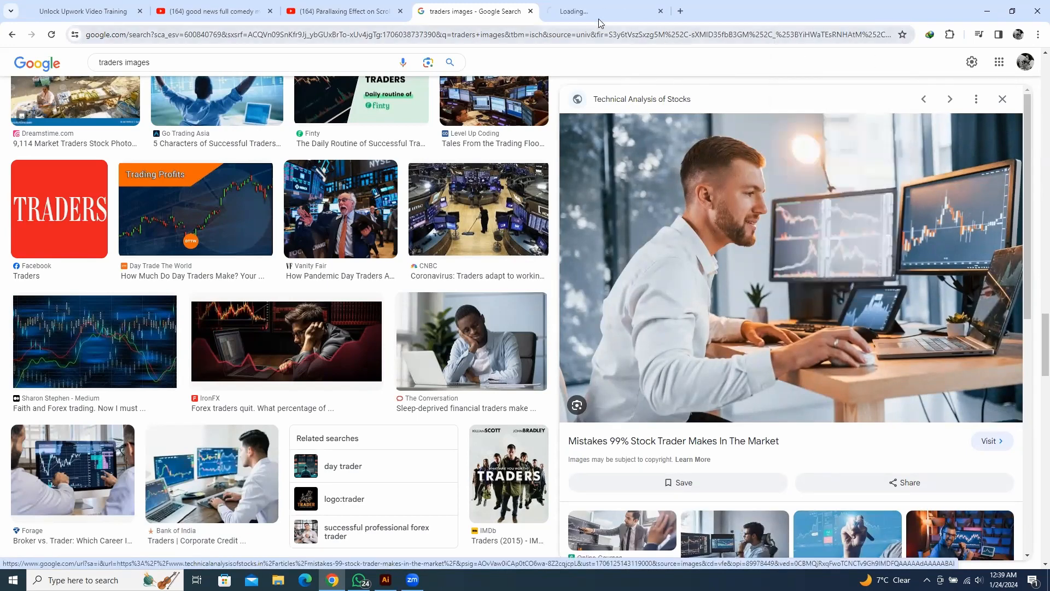
left_click(597, 17)
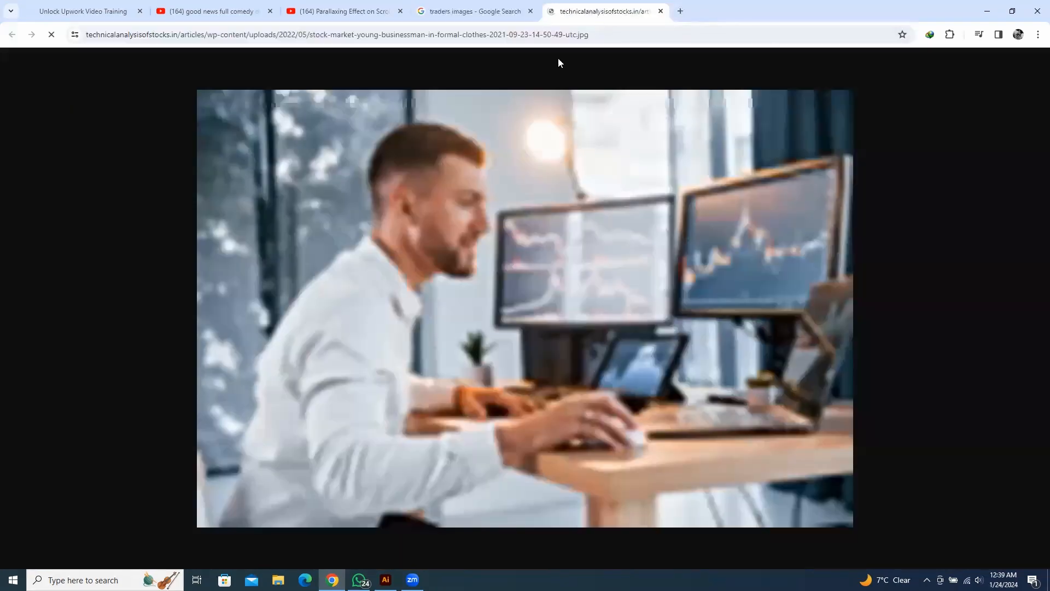
right_click(496, 189)
left_click(533, 230)
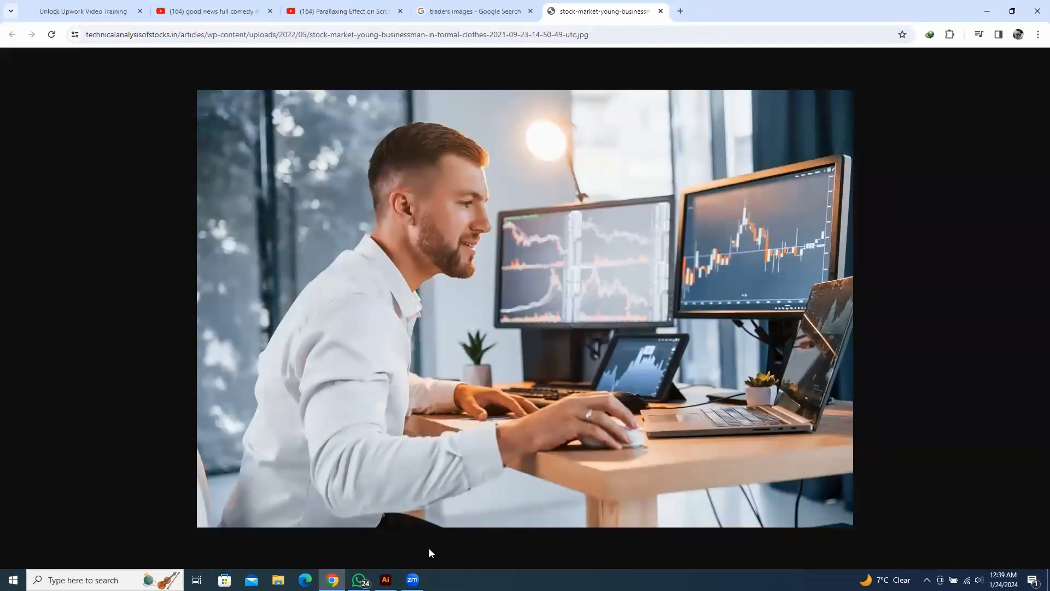
Switch to Illustrator, paste the trader photo, scale it to about 12.84 by 8.56 in and centre it over the second row's first artboard
left_click(386, 579)
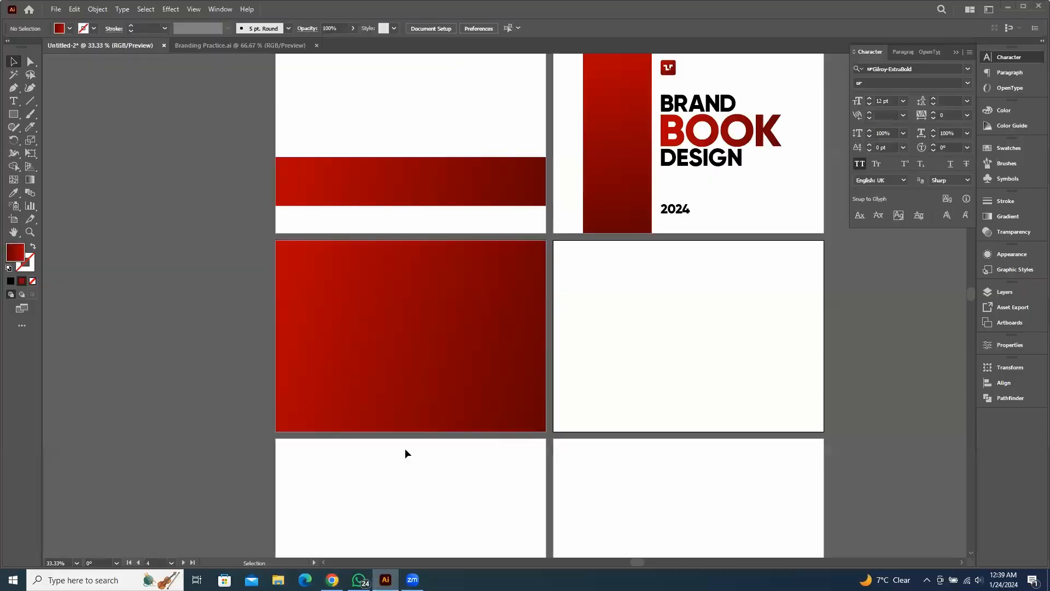
key("ctrl+v")
key("ctrl+minus")
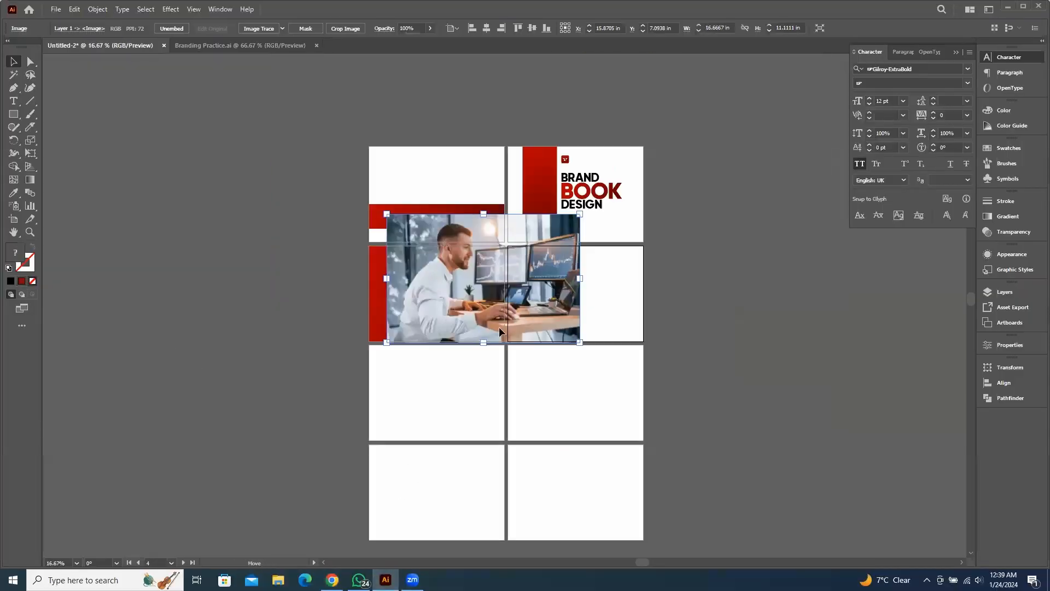
mouse_move(531, 299)
left_mouse_down()
mouse_move(504, 305)
mouse_move(543, 291)
mouse_move(523, 297)
left_mouse_up()
key("ctrl+plus")
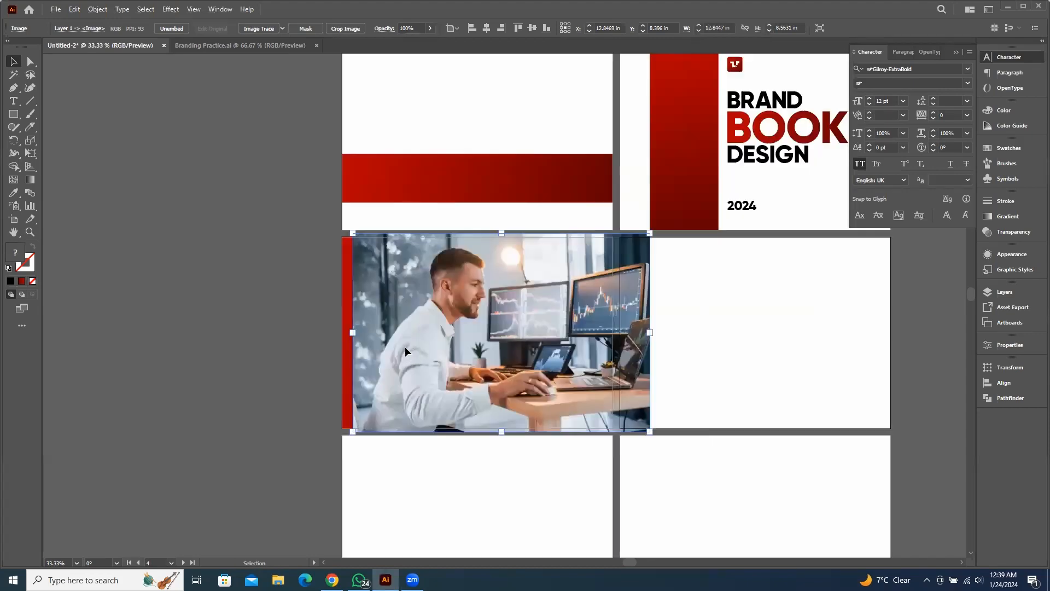
left_click_drag(405, 351, 386, 355)
left_click(686, 344)
Send the trader photo behind the red gradient rectangle on the second row's first artboard
left_click(388, 307)
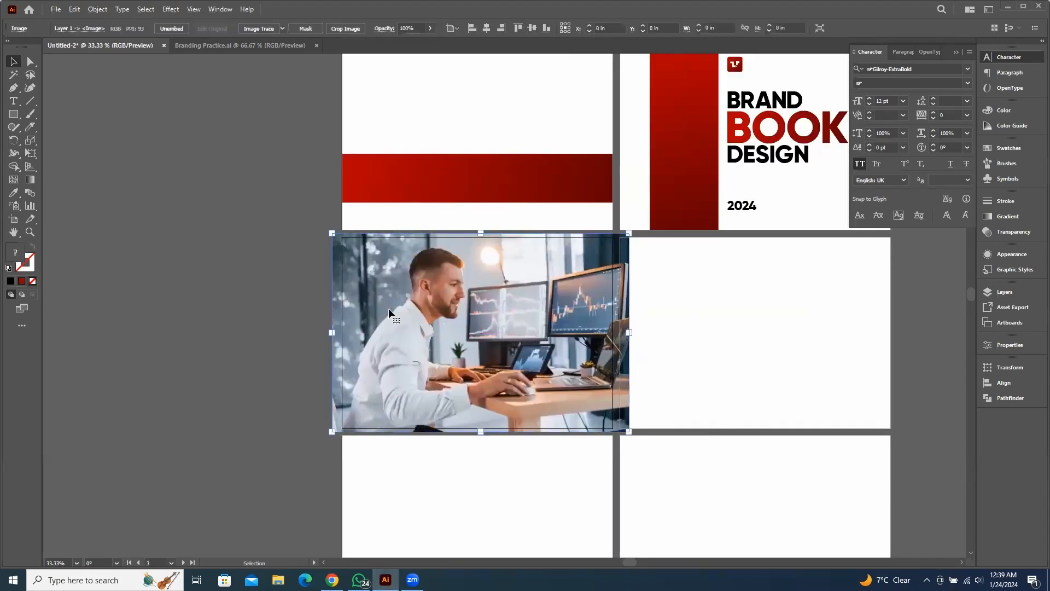
right_click(387, 301)
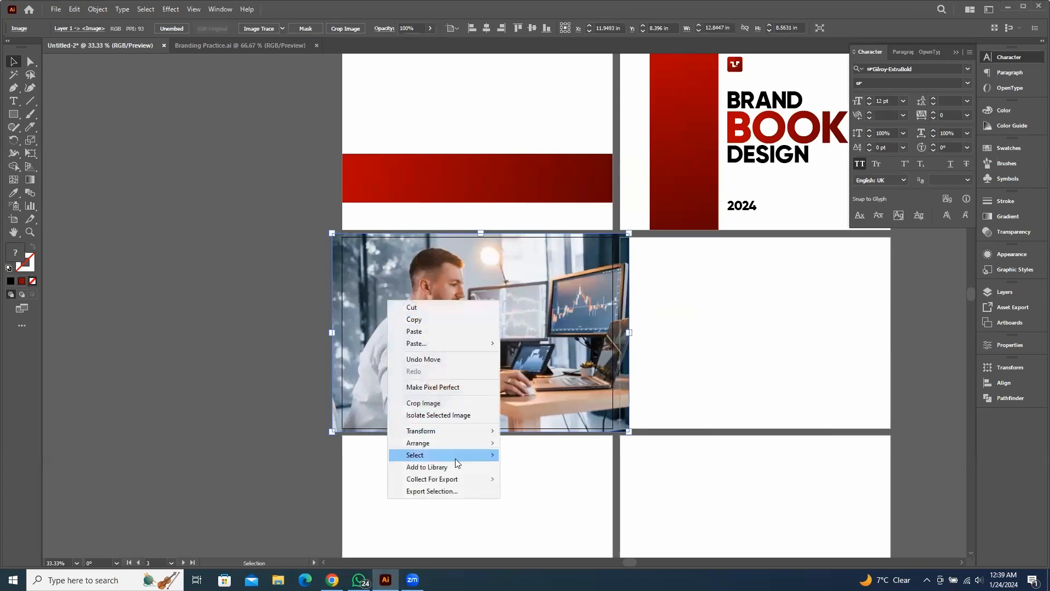
mouse_move(469, 444)
left_click(557, 479)
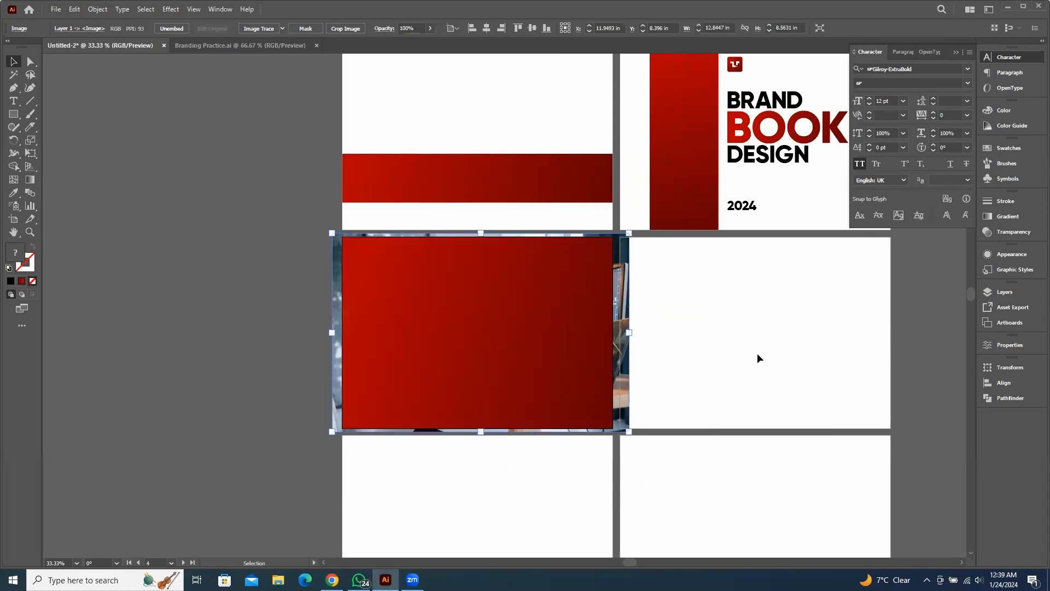
left_click(757, 352)
Duplicate the red gradient rectangle onto the empty canvas to the left of its artboard, level with the original
left_click_drag(450, 415, 456, 422)
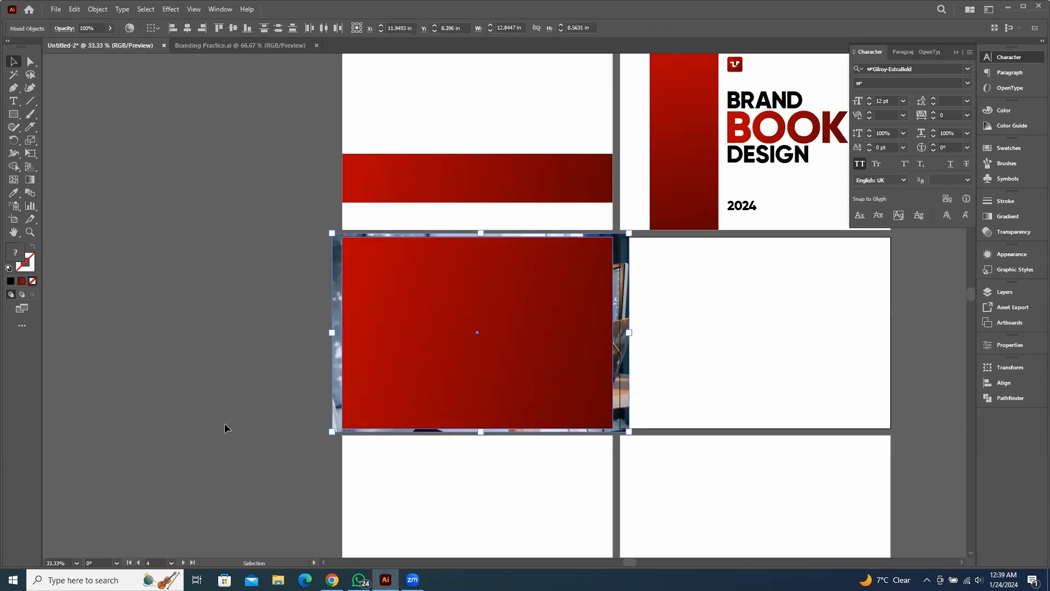
left_click(509, 335)
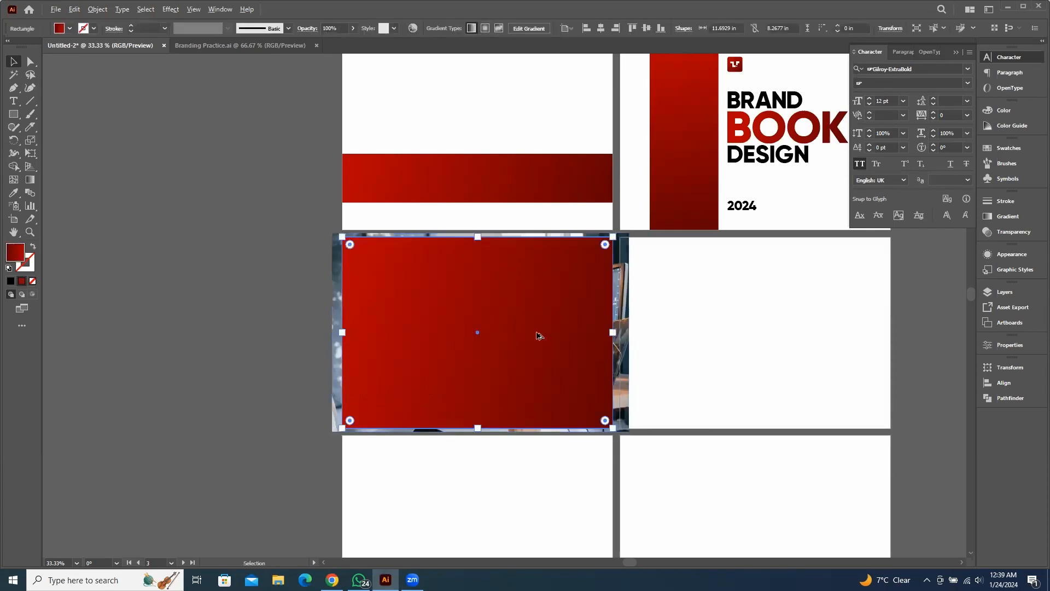
left_click_drag(539, 335, 217, 322)
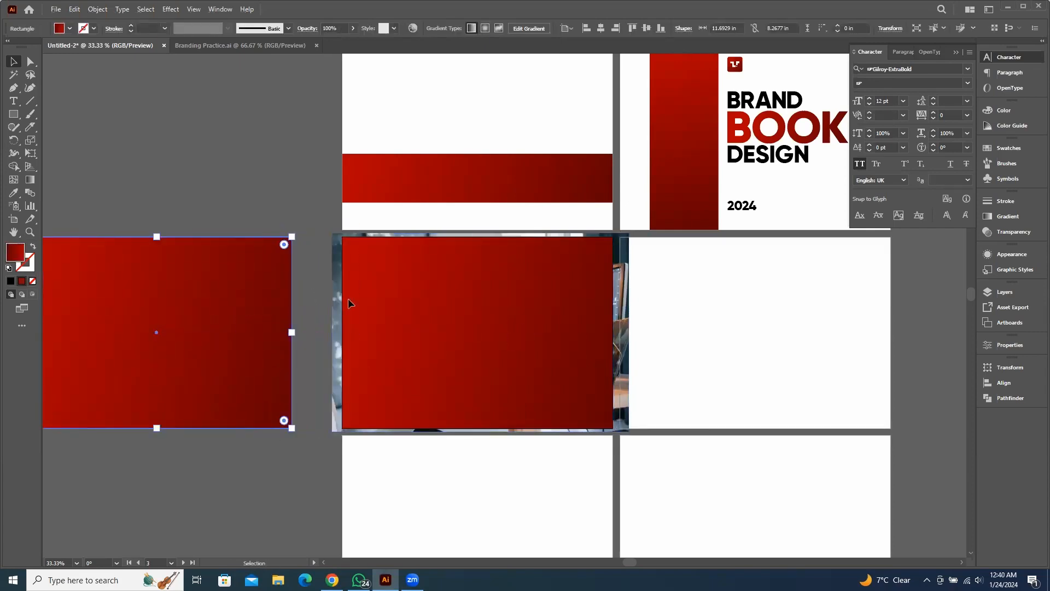
Crop the trader photo to the artboard by making a clipping mask with the red gradient rectangle on top of it
left_click_drag(375, 274, 501, 366)
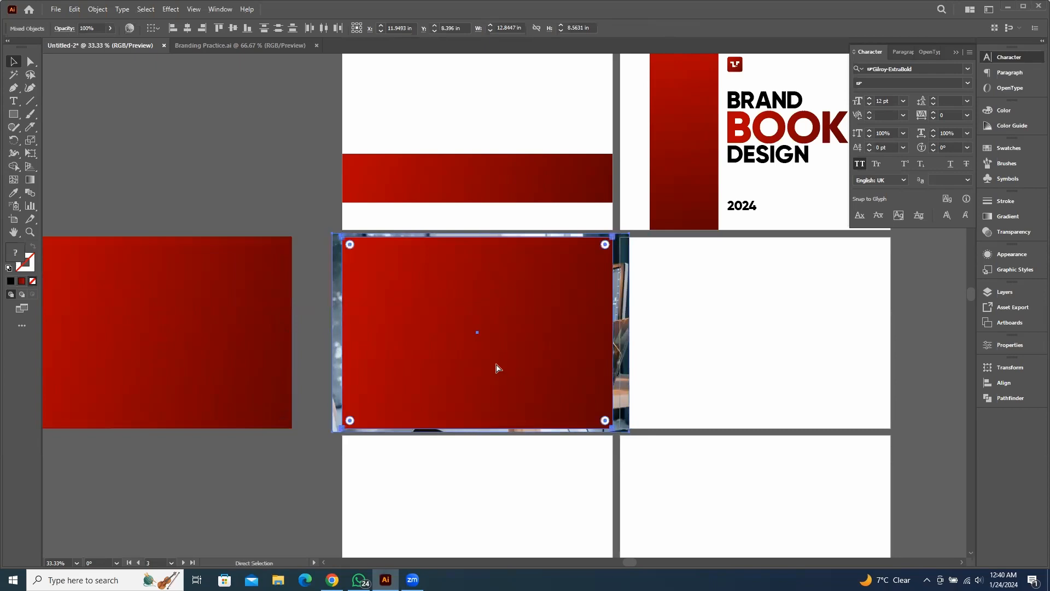
key("ctrl+7")
left_click(715, 356)
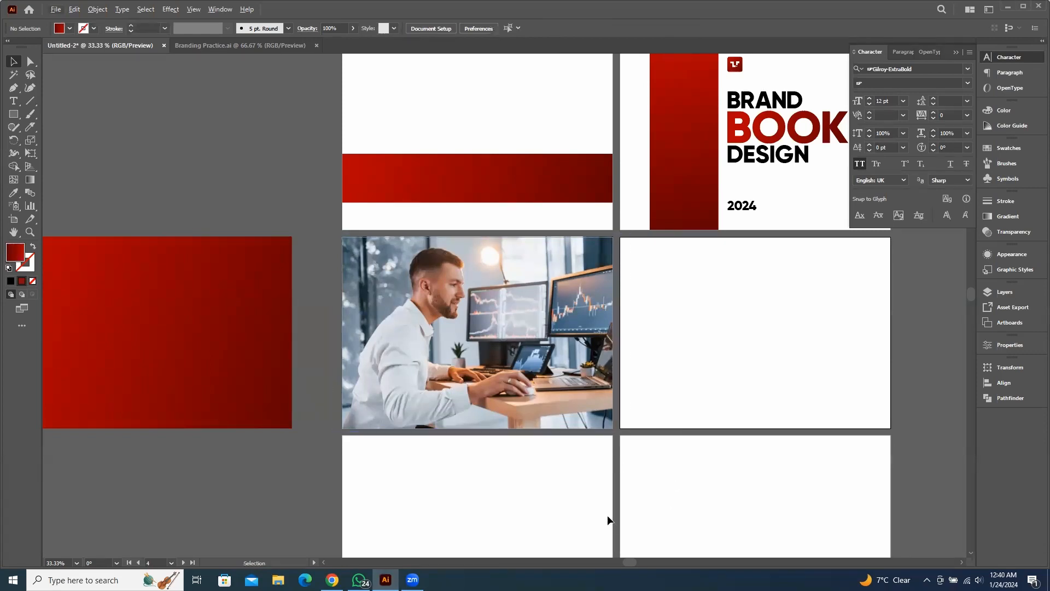
key("ctrl+z")
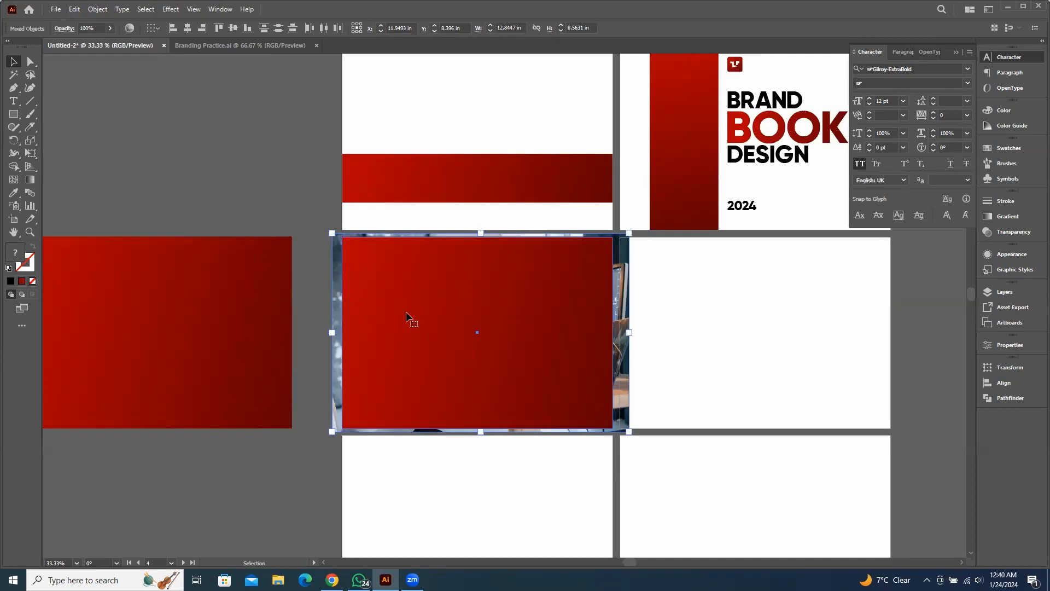
right_click(450, 273)
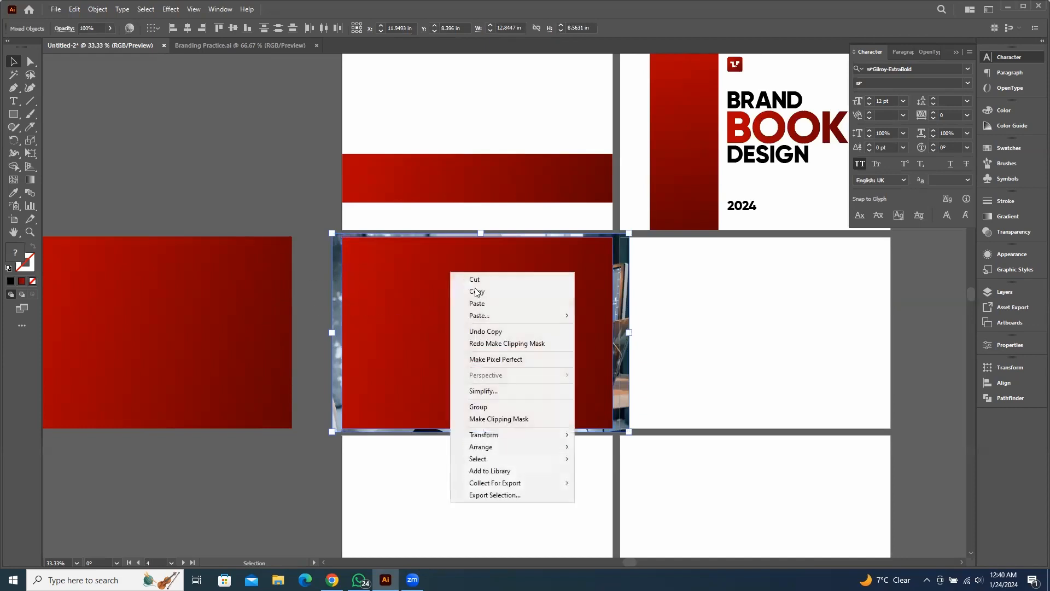
left_click(519, 419)
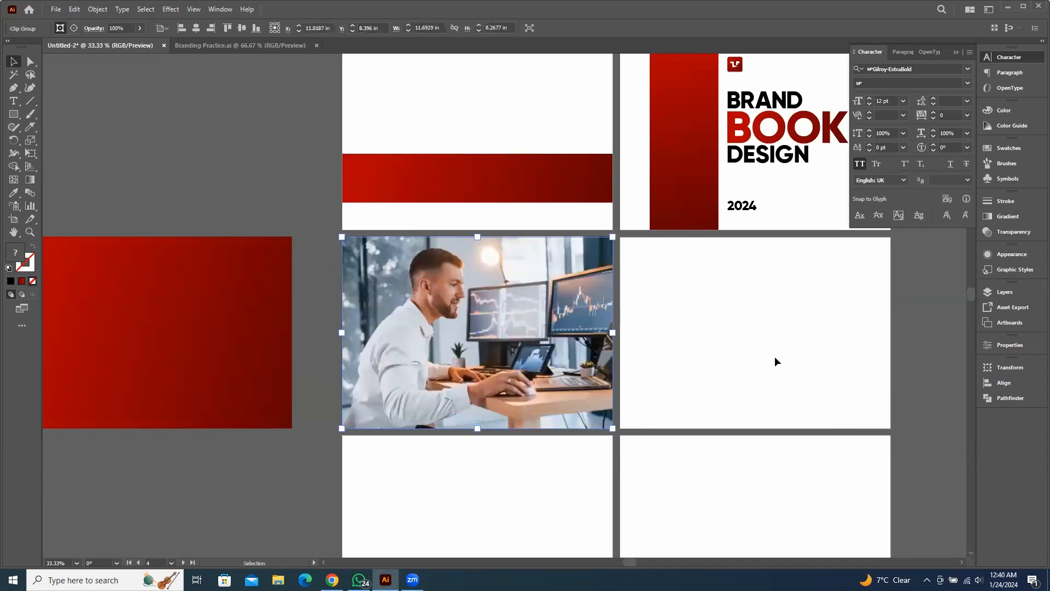
left_click(544, 448)
Move the spare red gradient rectangle onto the second row's first artboard so it exactly covers the clipped photo
left_click_drag(518, 468, 614, 445)
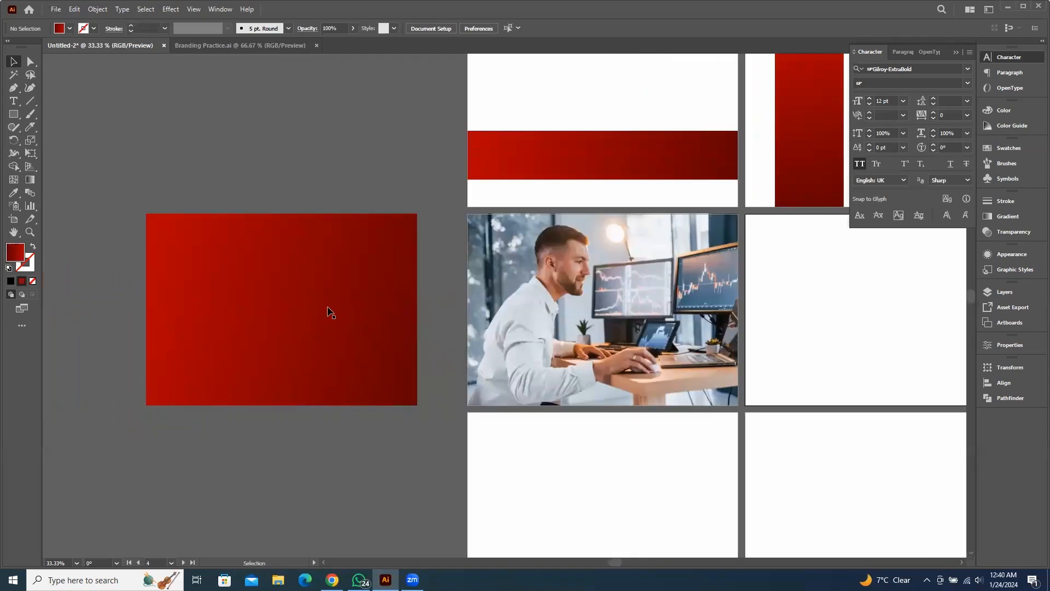
left_click_drag(212, 262, 532, 259)
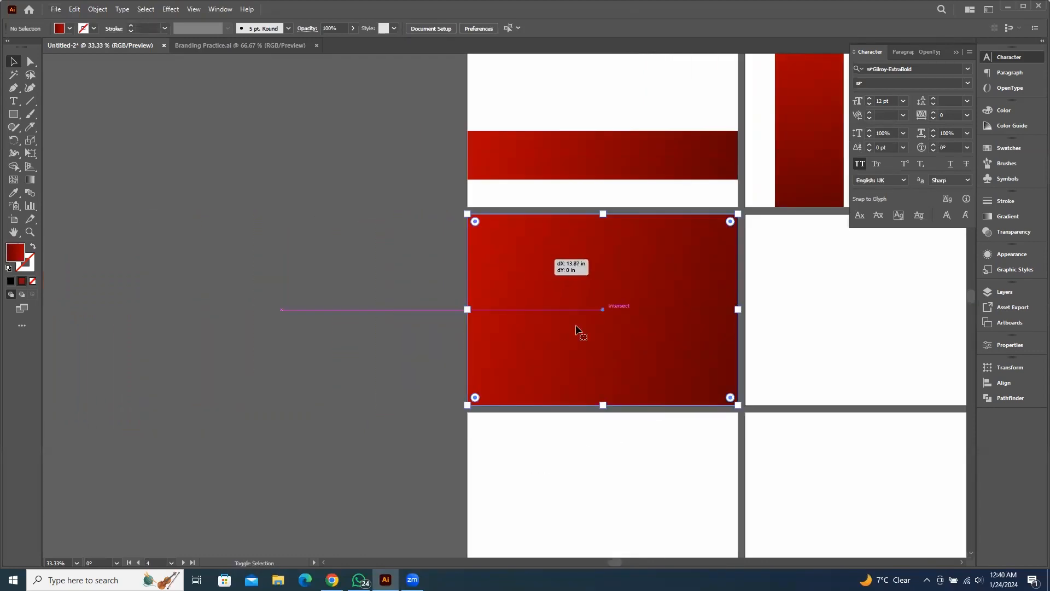
scroll(391, 337, "right", 5)
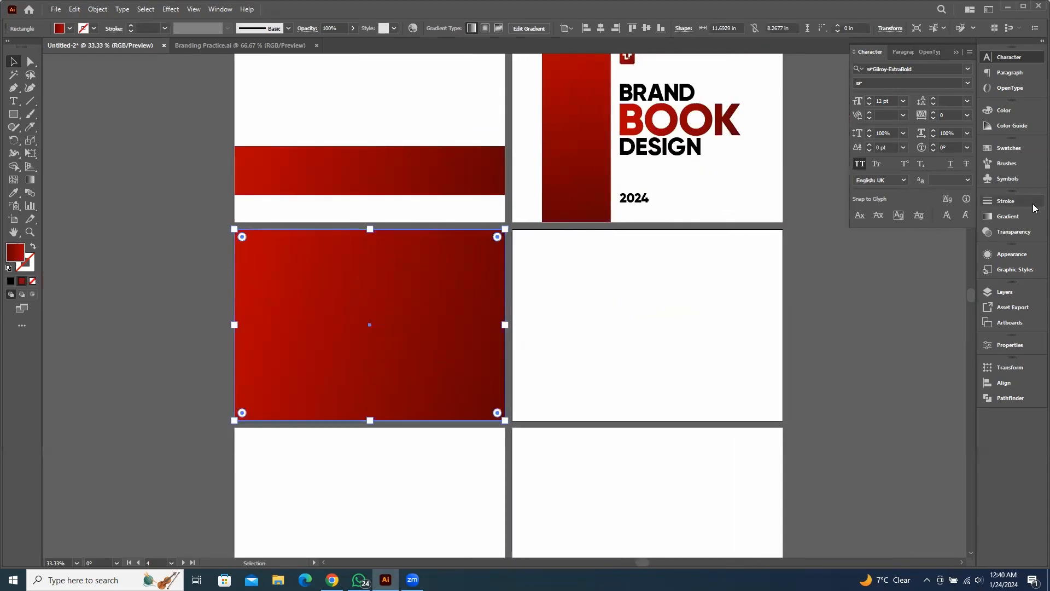
Try the Multiply, Overlay and Color blend modes on the red gradient rectangle covering the trader photo
left_click(1019, 234)
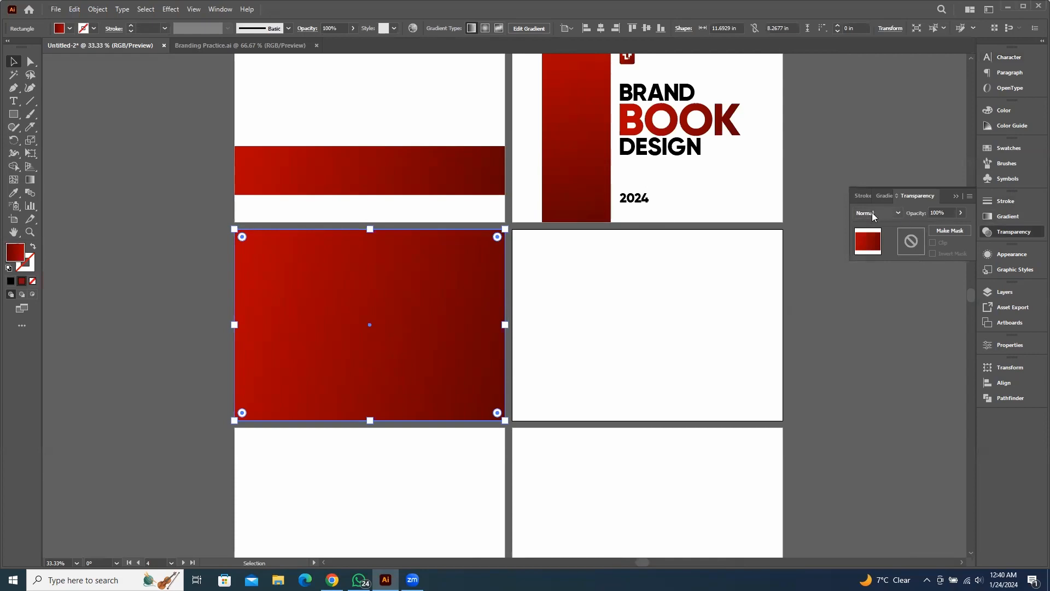
left_click(888, 213)
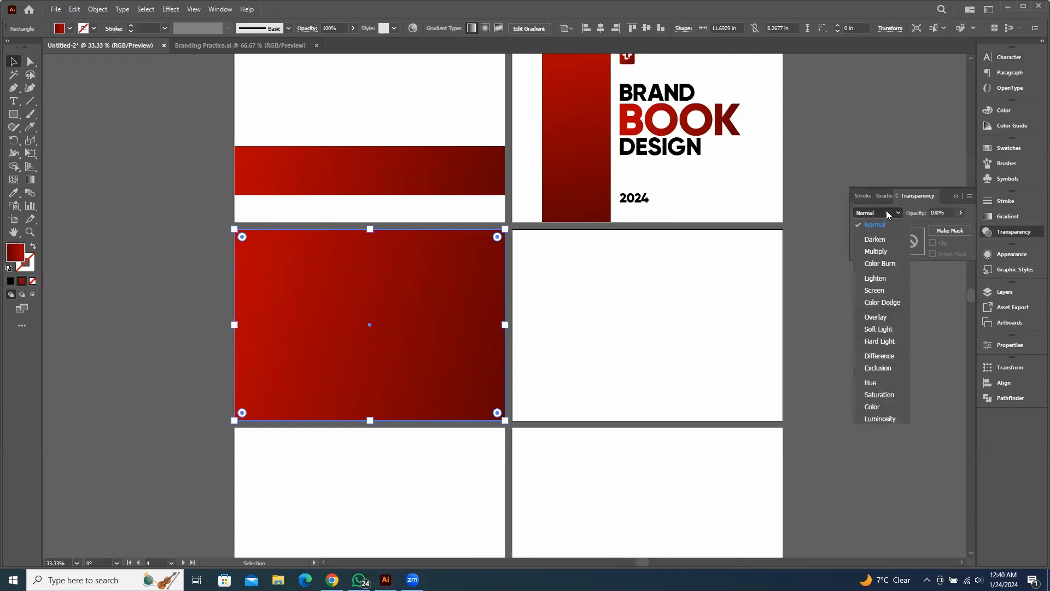
left_click(877, 252)
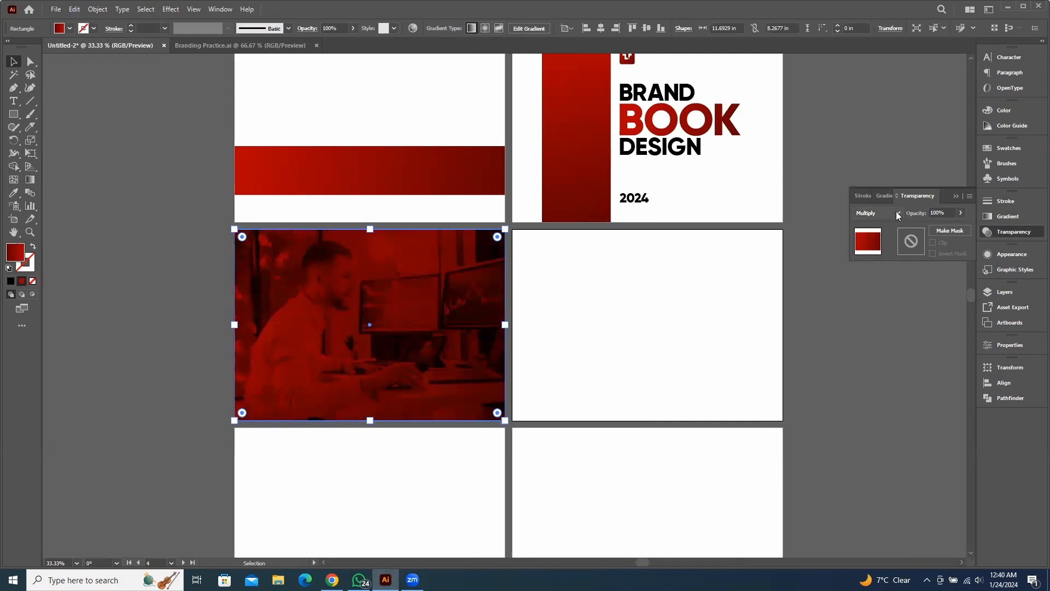
left_click(900, 213)
left_click(877, 318)
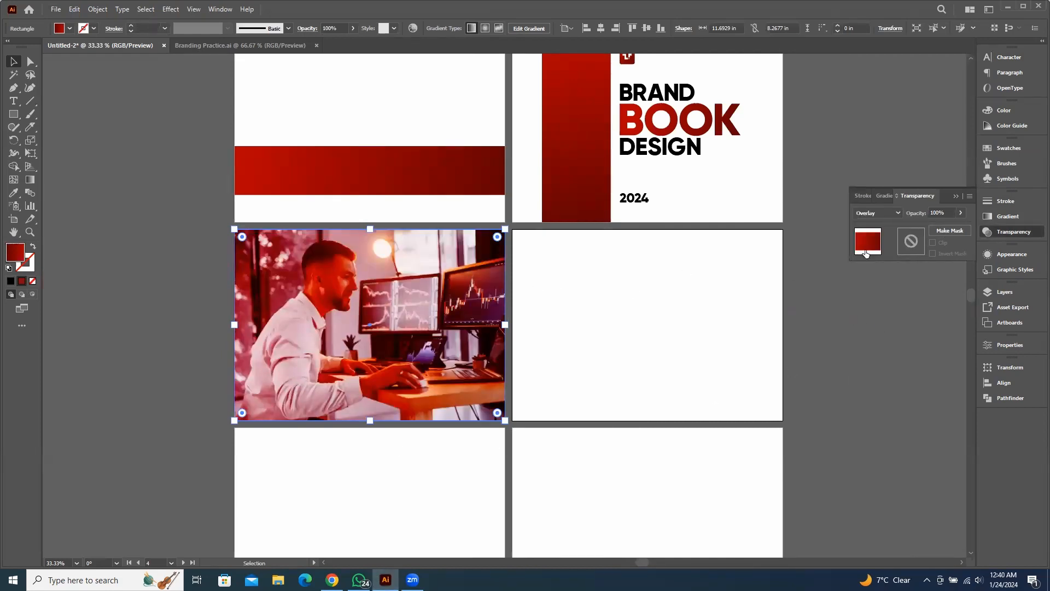
left_click(897, 213)
left_click(876, 405)
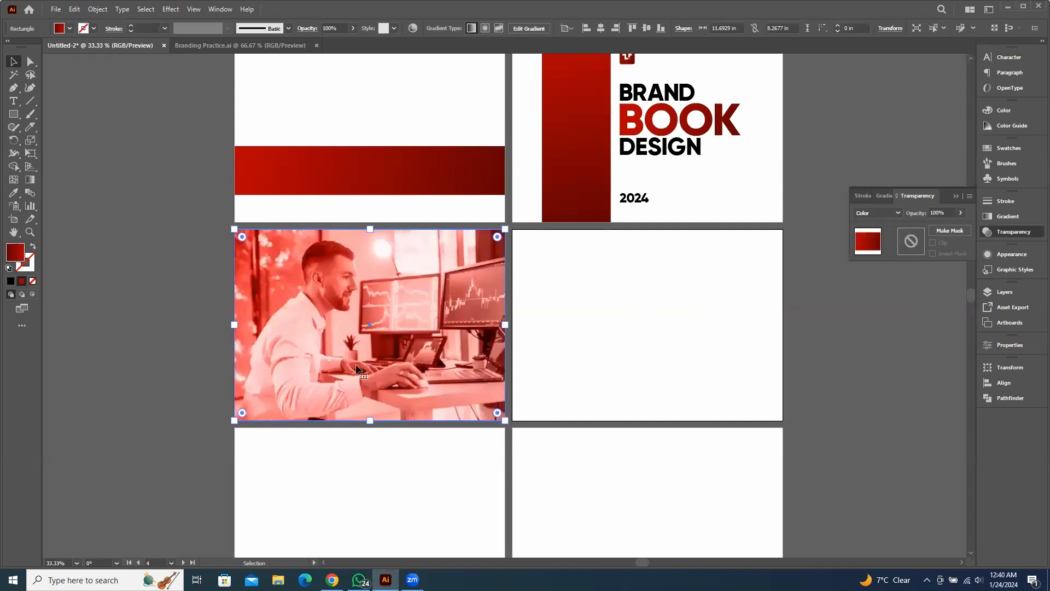
Try the Screen, Soft Light and Hard Light blend modes on the gradient rectangle over the trader photo
left_click(872, 213)
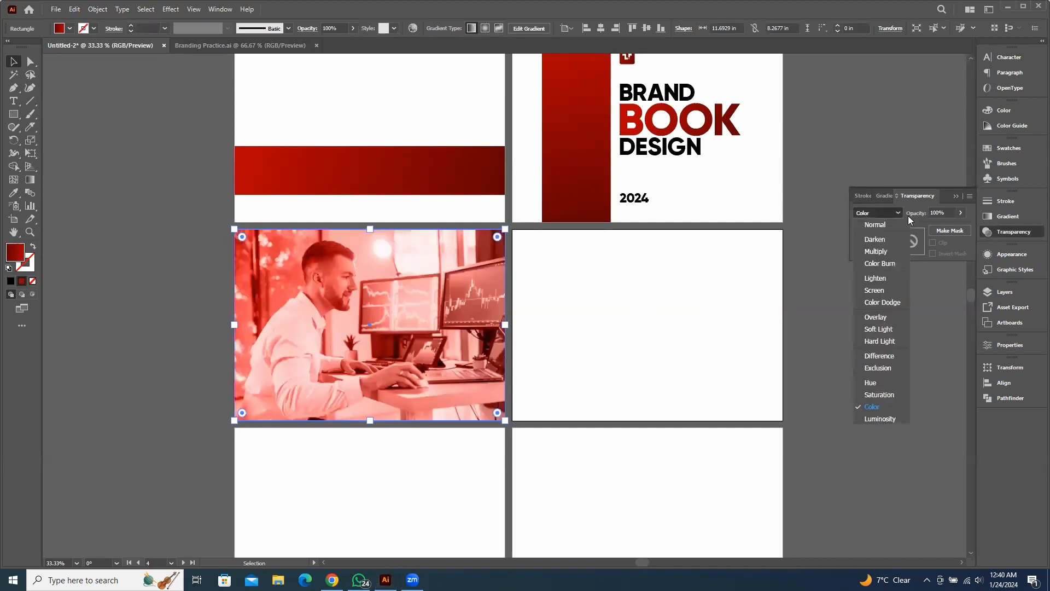
left_click(878, 291)
left_click(888, 210)
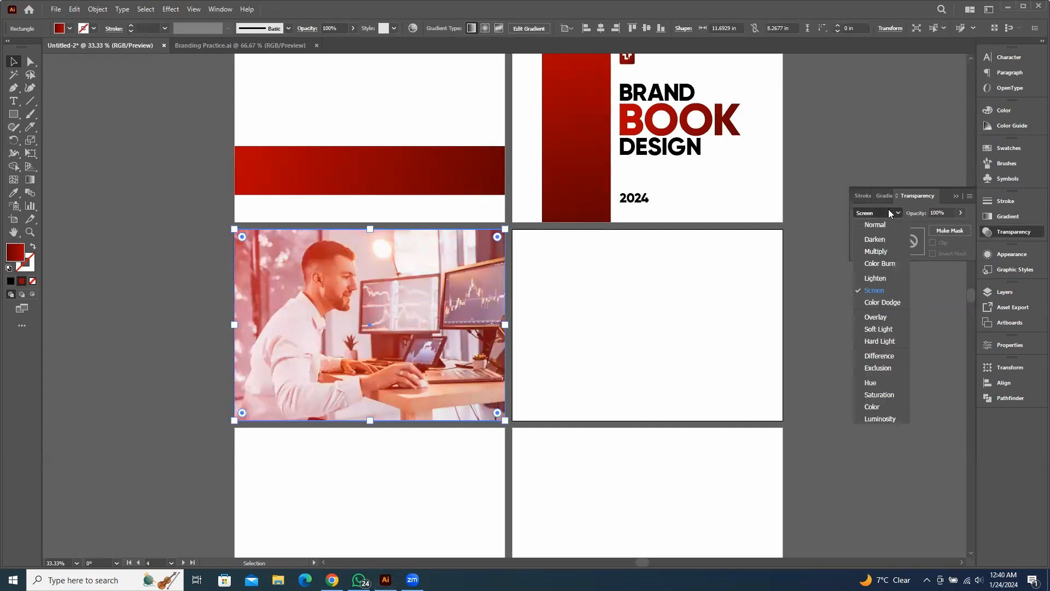
left_click(888, 329)
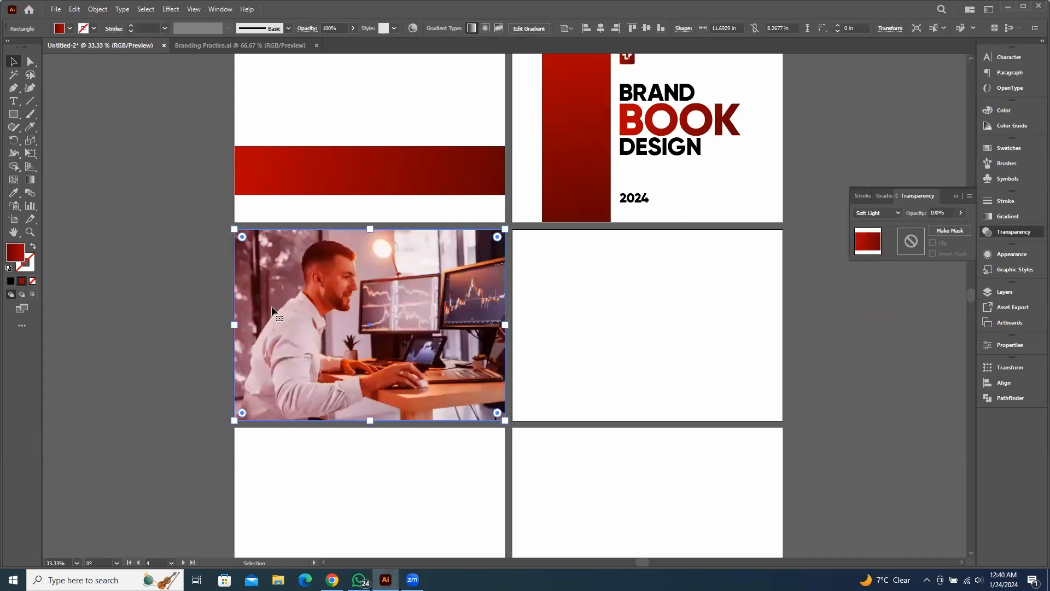
left_click(895, 212)
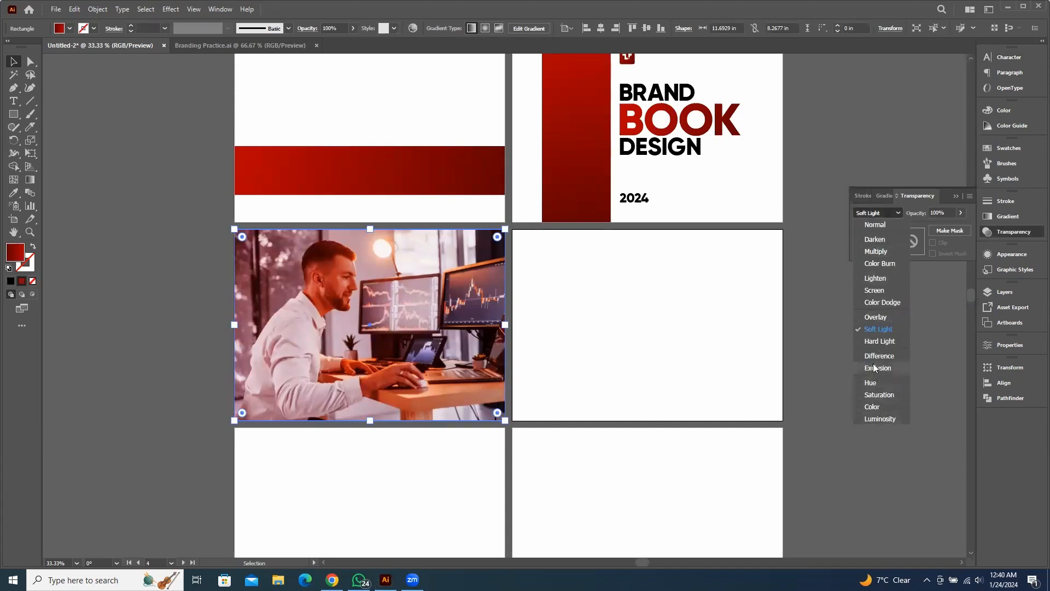
left_click(878, 340)
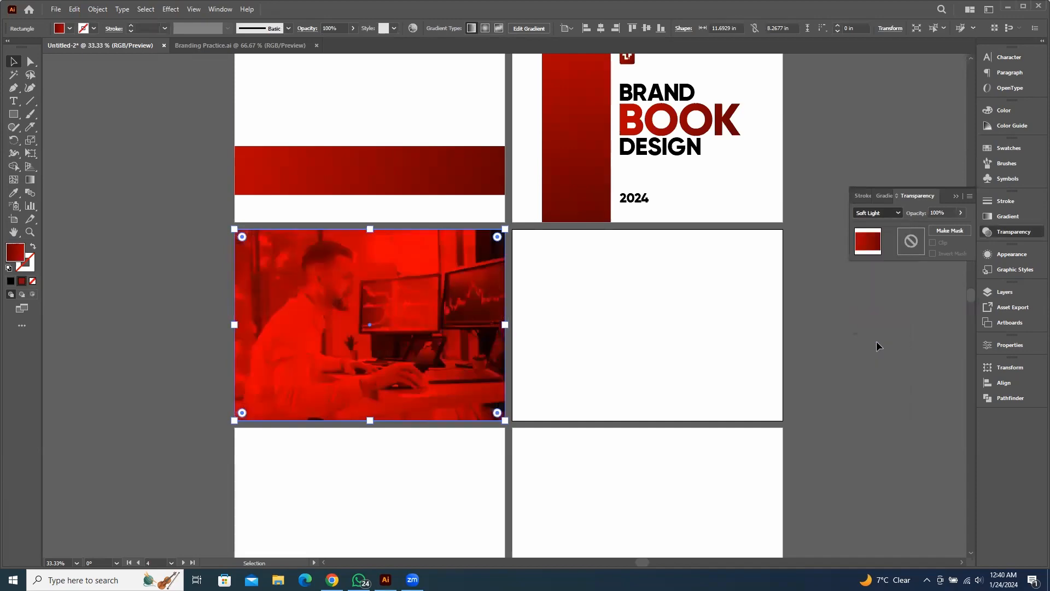
mouse_move(628, 319)
left_mouse_down()
mouse_move(642, 368)
mouse_move(626, 340)
left_mouse_up()
left_click(625, 313)
scroll(611, 314, "down", 3)
scroll(572, 327, "up", 3)
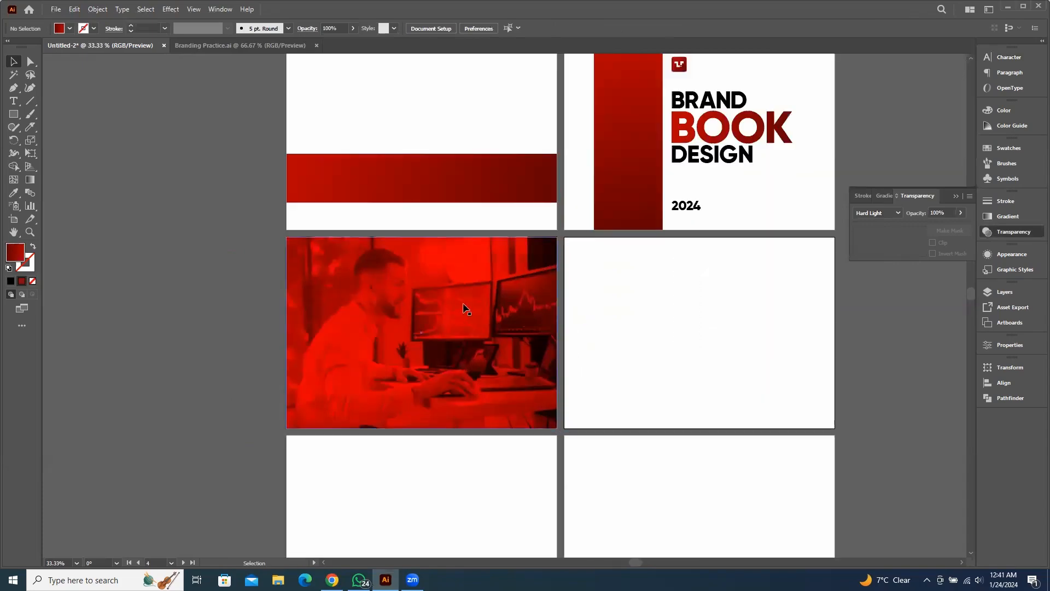
Try the Lighten and Darken blend modes on the gradient rectangle over the trader photo
left_click(462, 306)
left_click(891, 213)
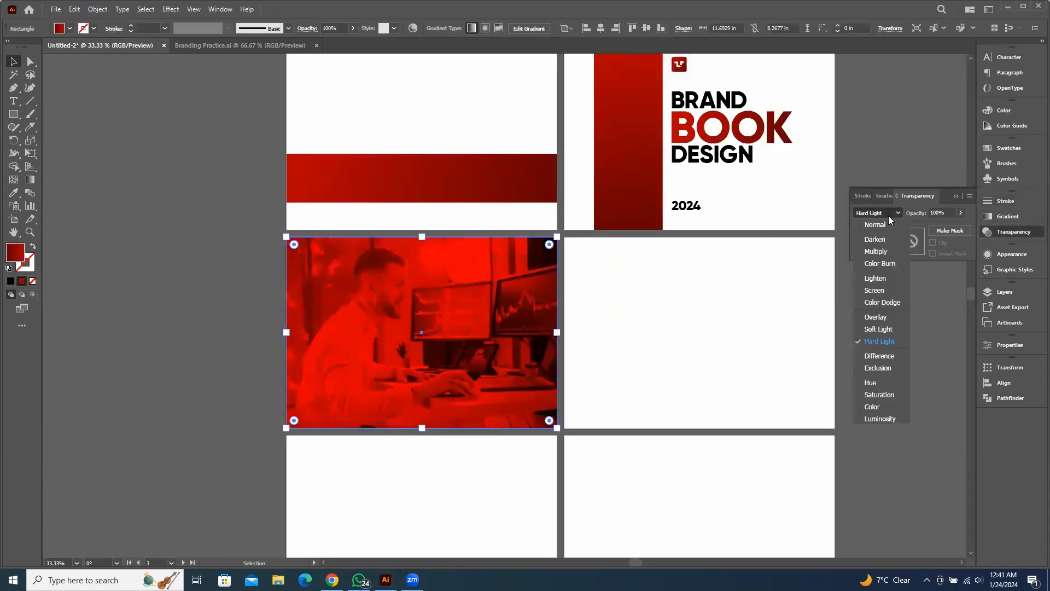
left_click(885, 273)
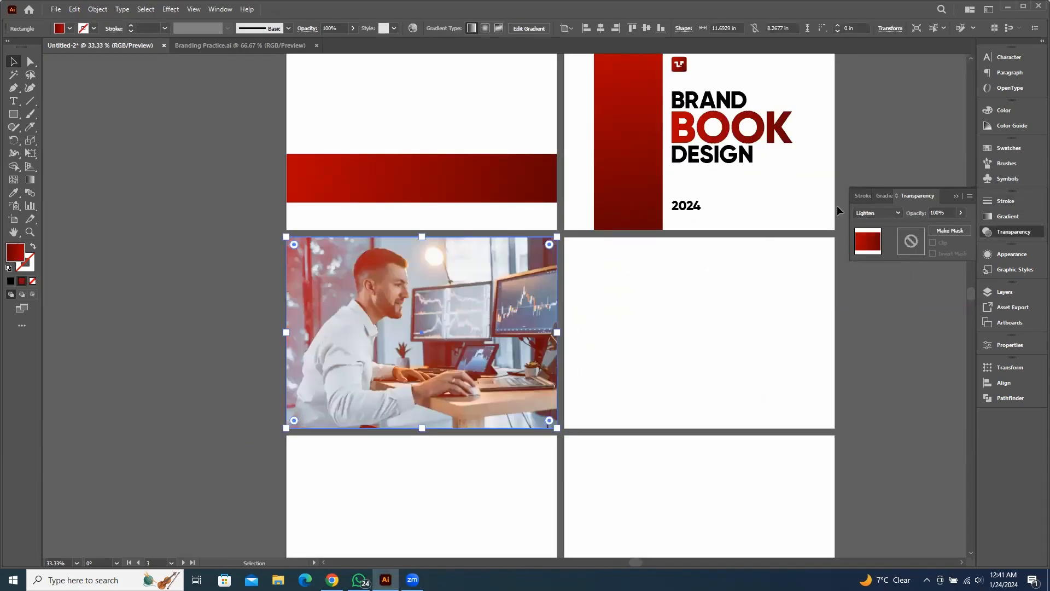
left_click(886, 212)
left_click(894, 244)
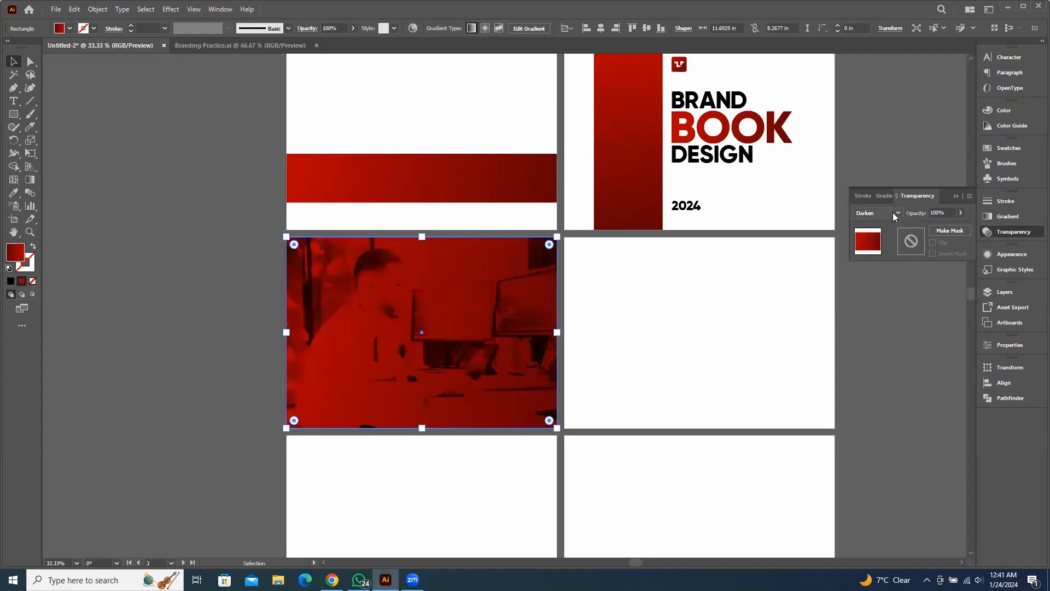
Set the gradient rectangle over the trader photo to the Multiply blend mode at 75% opacity
left_click(893, 212)
left_click(876, 252)
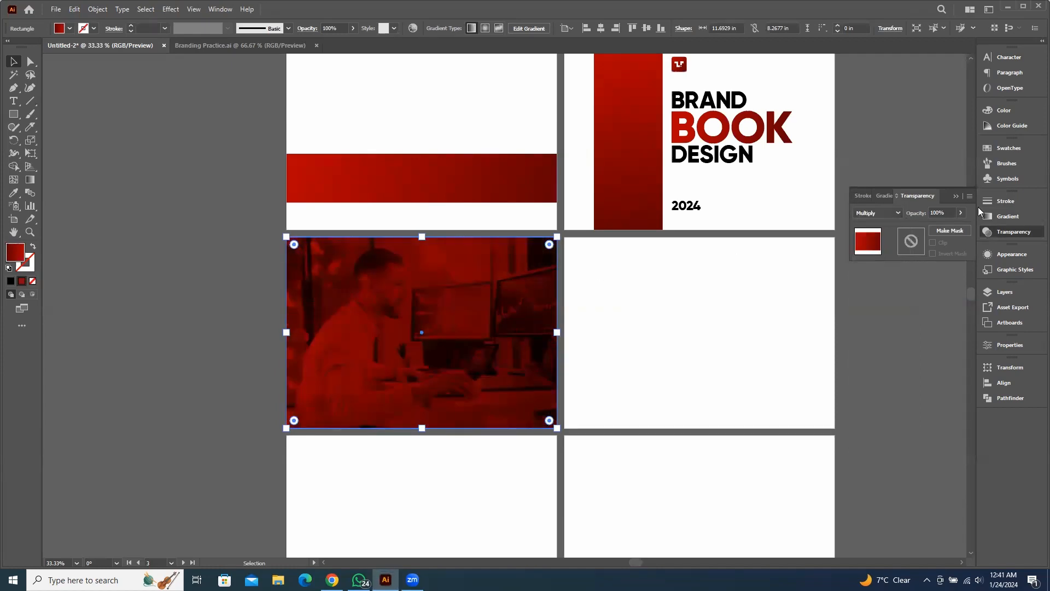
left_click(945, 212)
type("5")
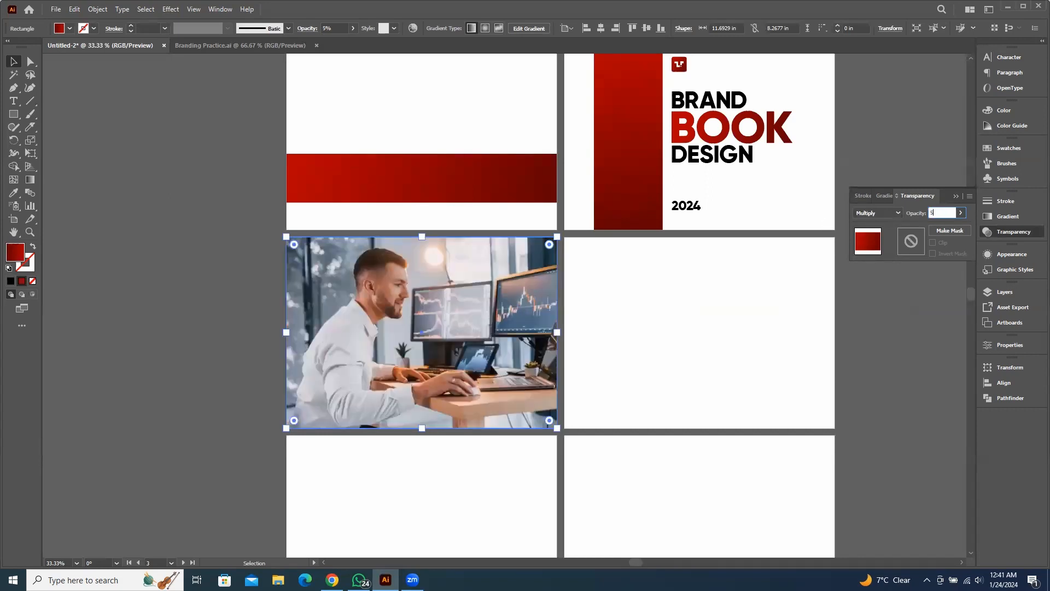
type("0")
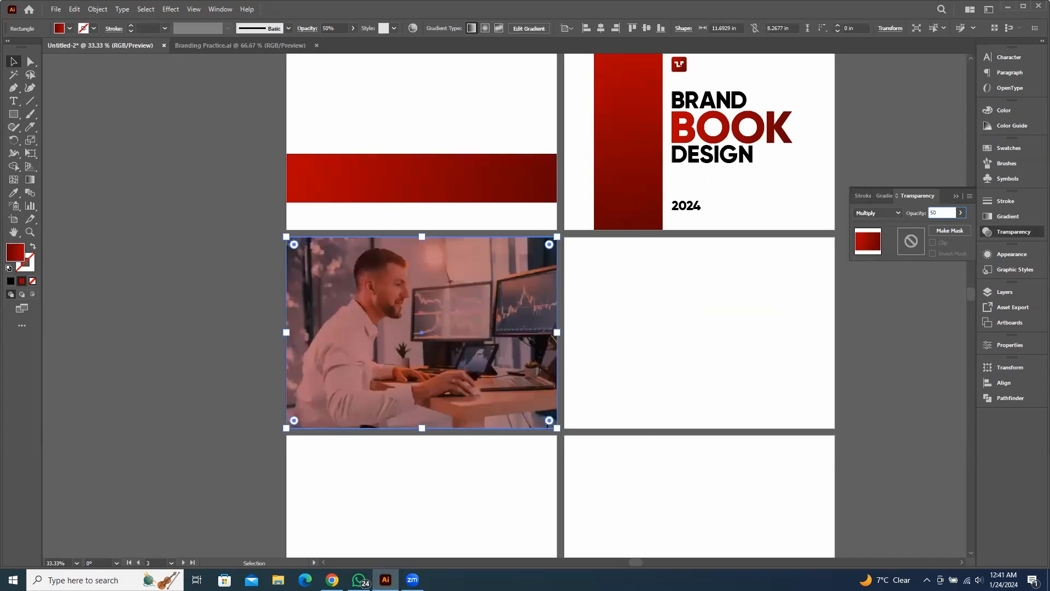
key("BackSpace")
type("75")
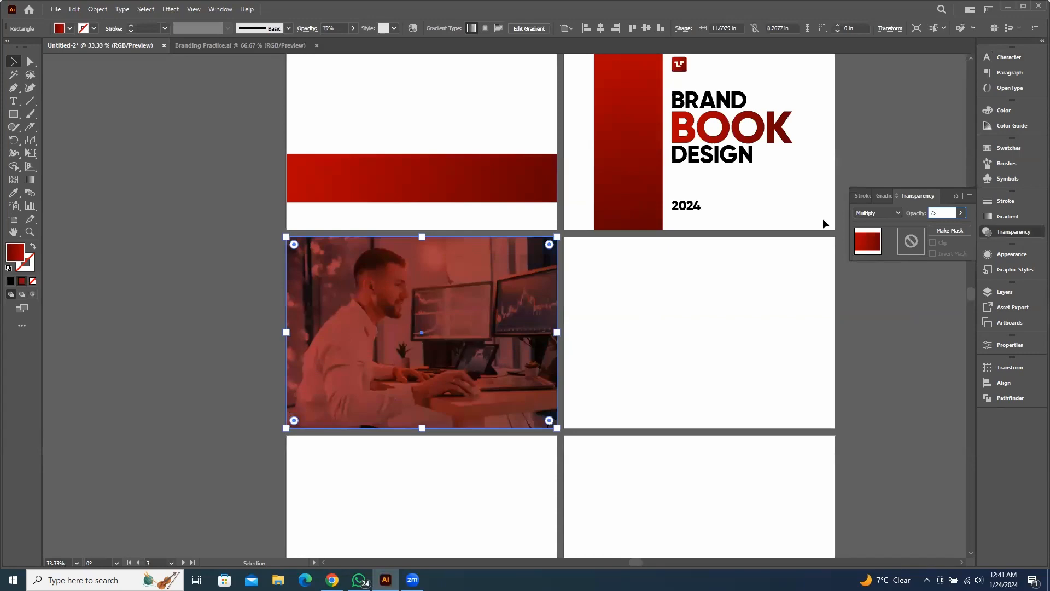
key("Return")
left_click(584, 304)
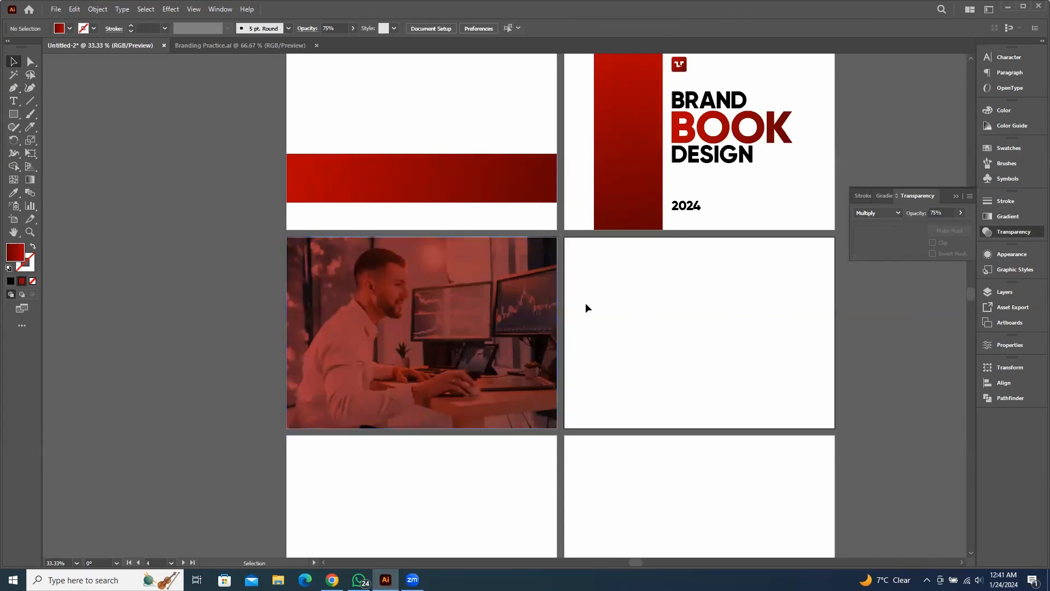
Try narrowing the gradient overlay to about 8.27 in wide from its right edge, and stretch it back over the whole photo
scroll(585, 304, "down", 3)
left_click_drag(553, 344, 394, 361)
scroll(357, 340, "up", 3)
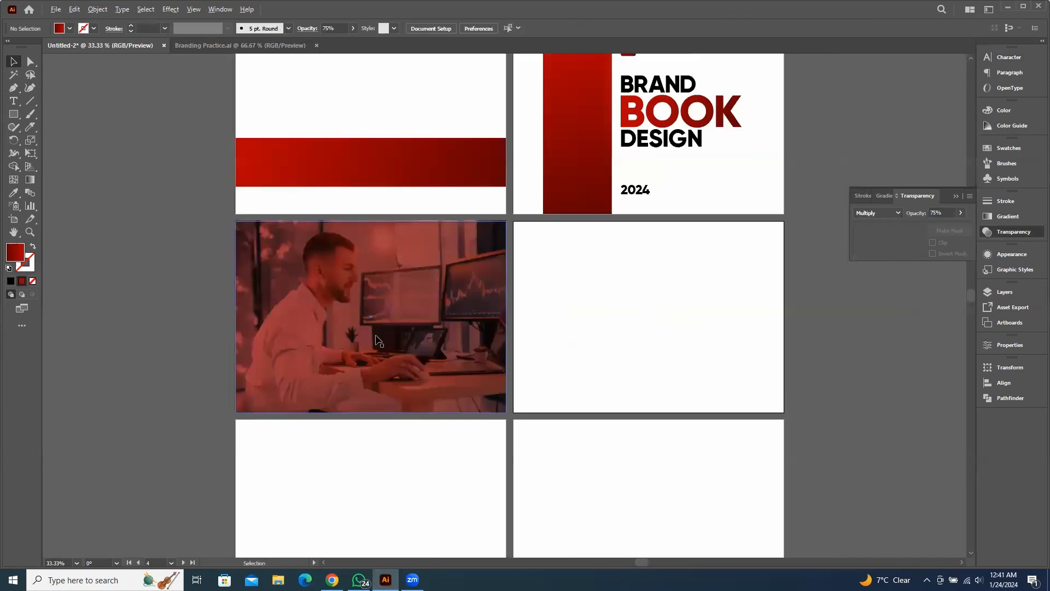
left_click_drag(638, 315, 668, 314)
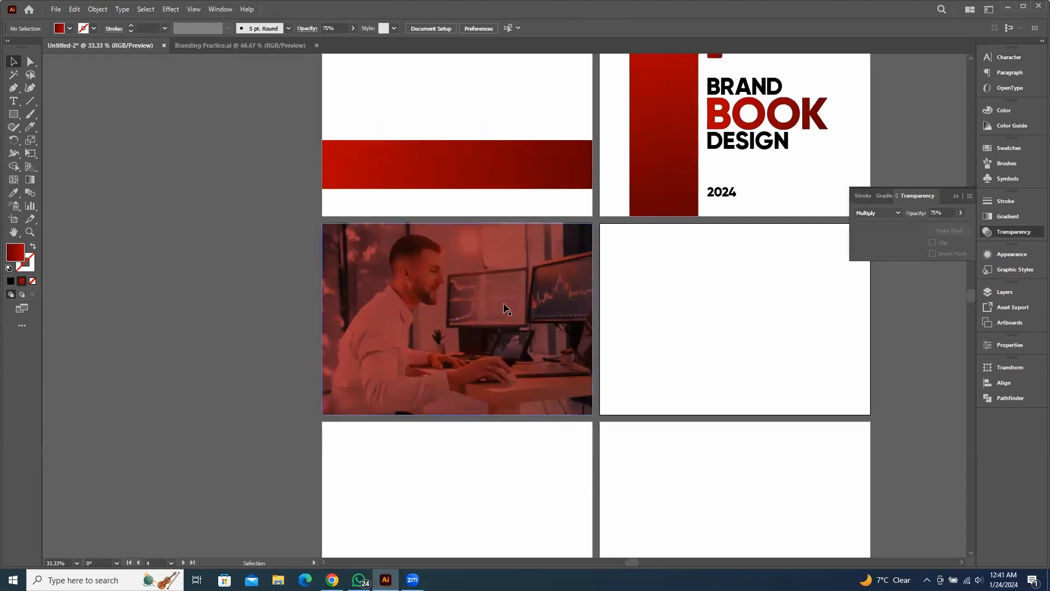
left_click(593, 326)
left_click_drag(592, 319, 513, 318)
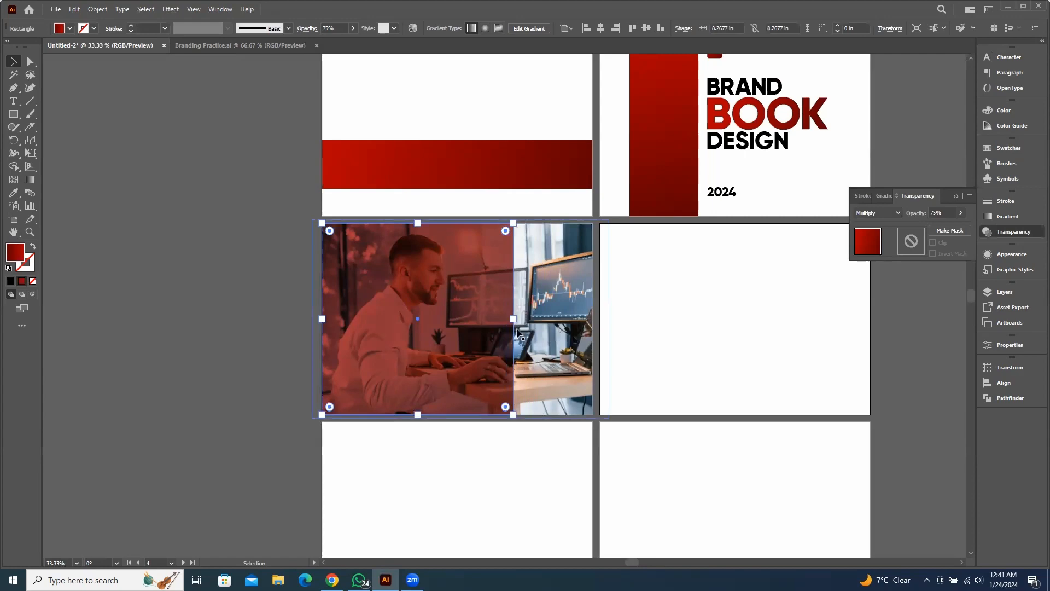
left_click_drag(514, 318, 599, 317)
left_click(760, 382)
left_click_drag(672, 383, 583, 348)
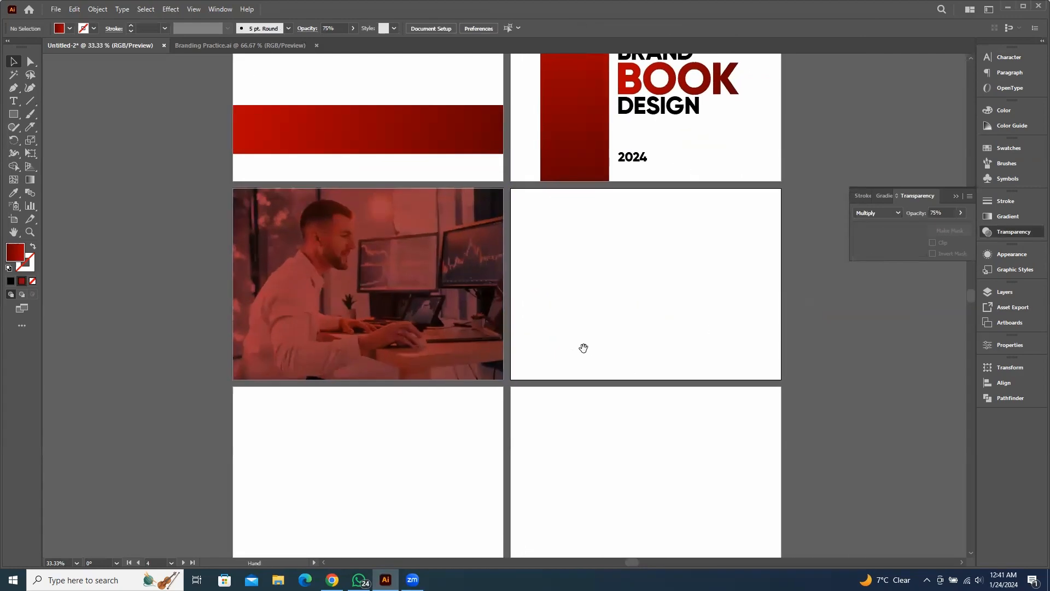
Duplicate the small red logo from the cover into the upper-right corner of the second row's blank second artboard and fine-tune its position
left_click(956, 197)
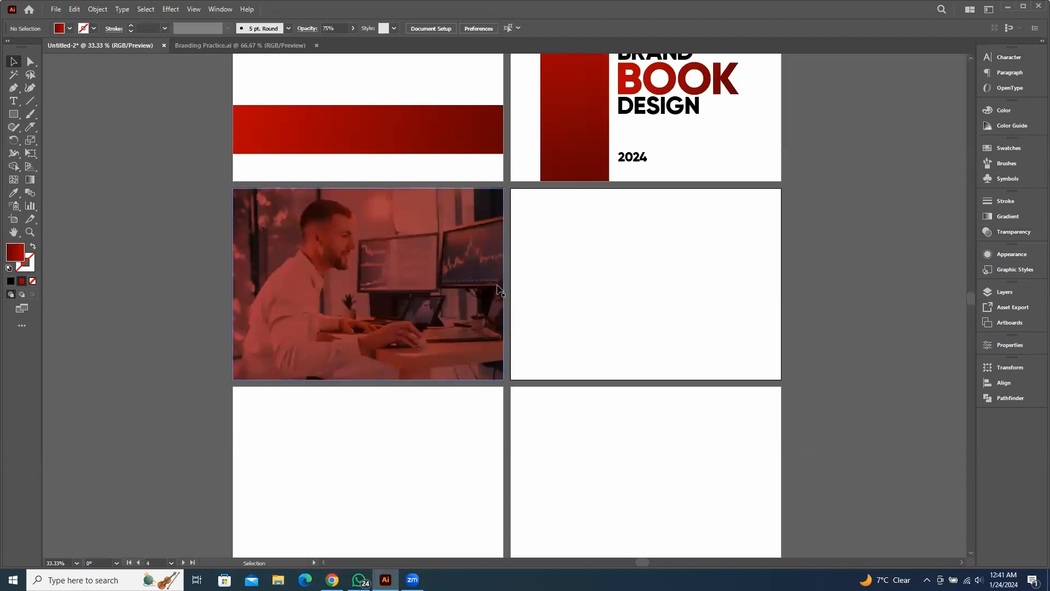
left_click_drag(618, 282, 490, 311)
left_click_drag(554, 330, 555, 346)
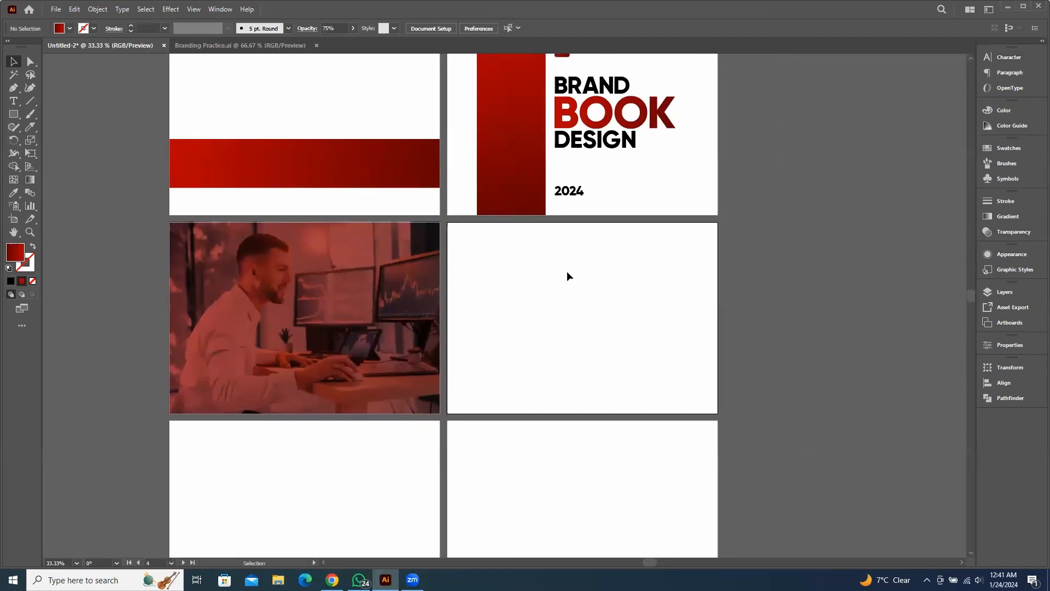
left_click_drag(596, 261, 615, 283)
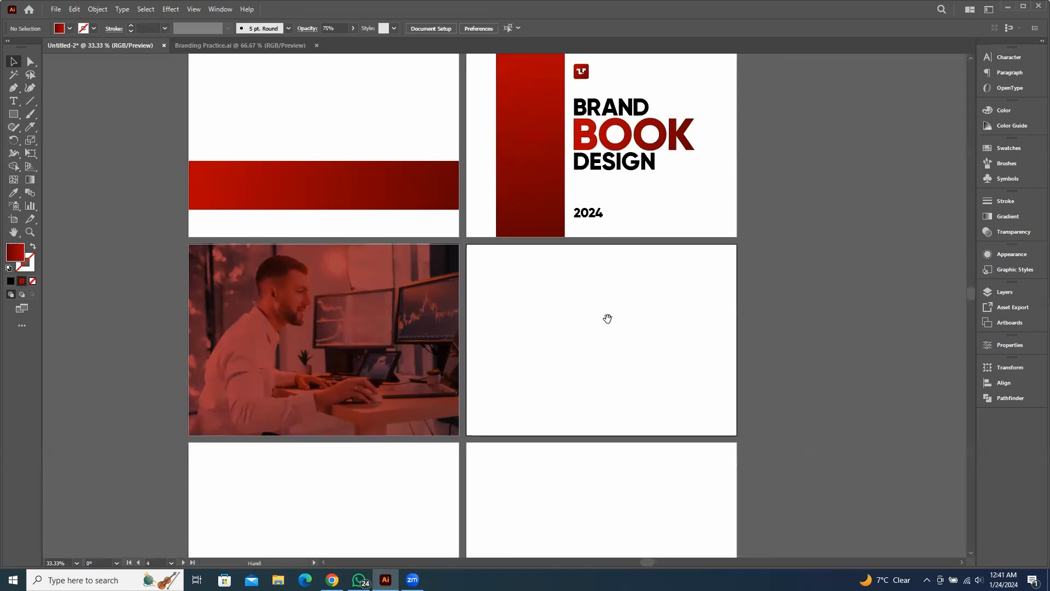
left_click_drag(607, 313, 629, 336)
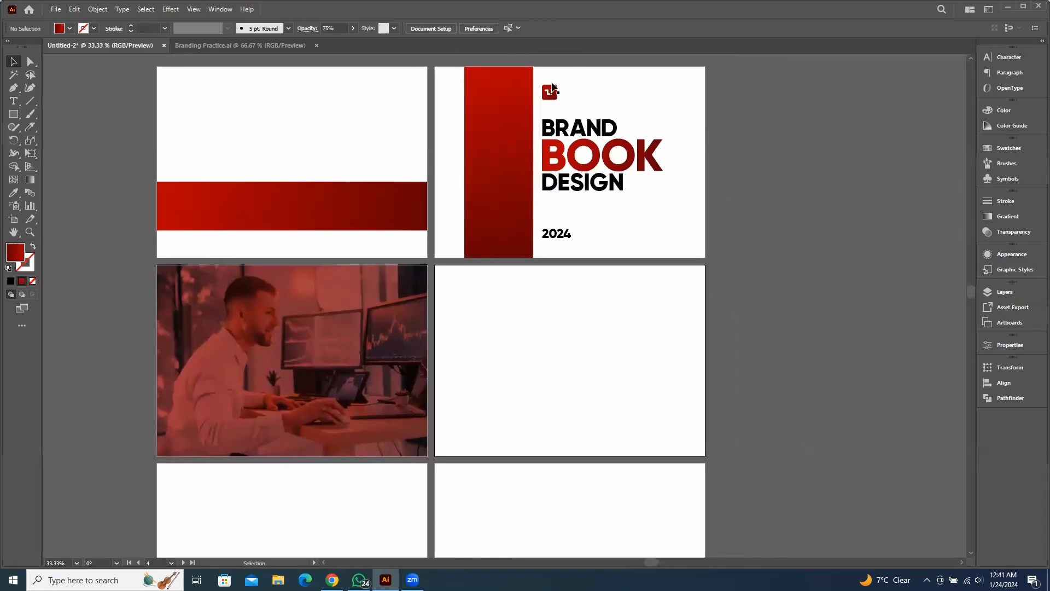
left_click_drag(553, 87, 681, 287)
scroll(687, 287, "up", 2)
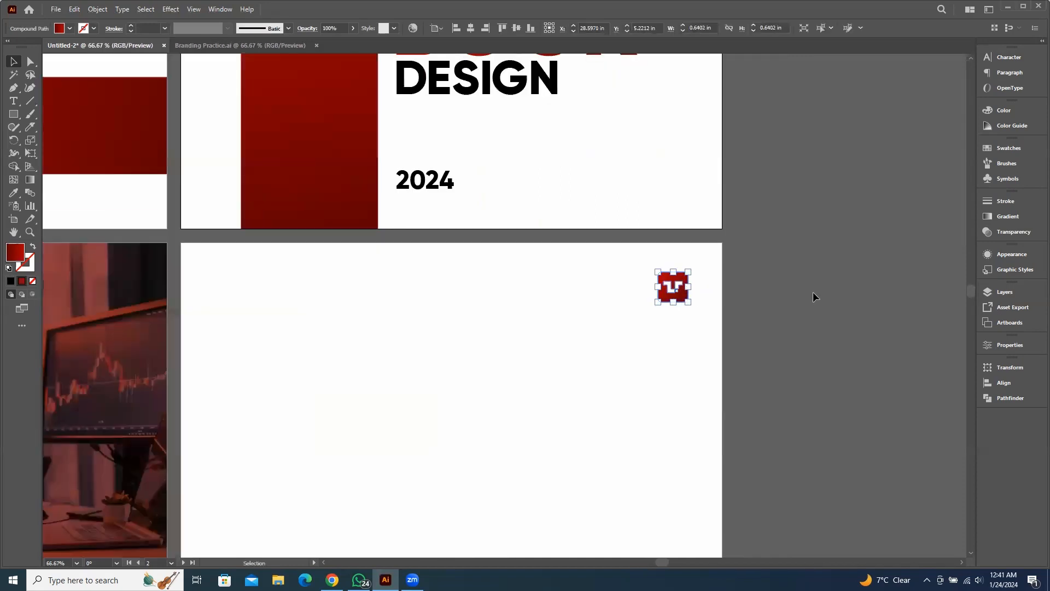
left_click(813, 295)
scroll(701, 287, "up", 2)
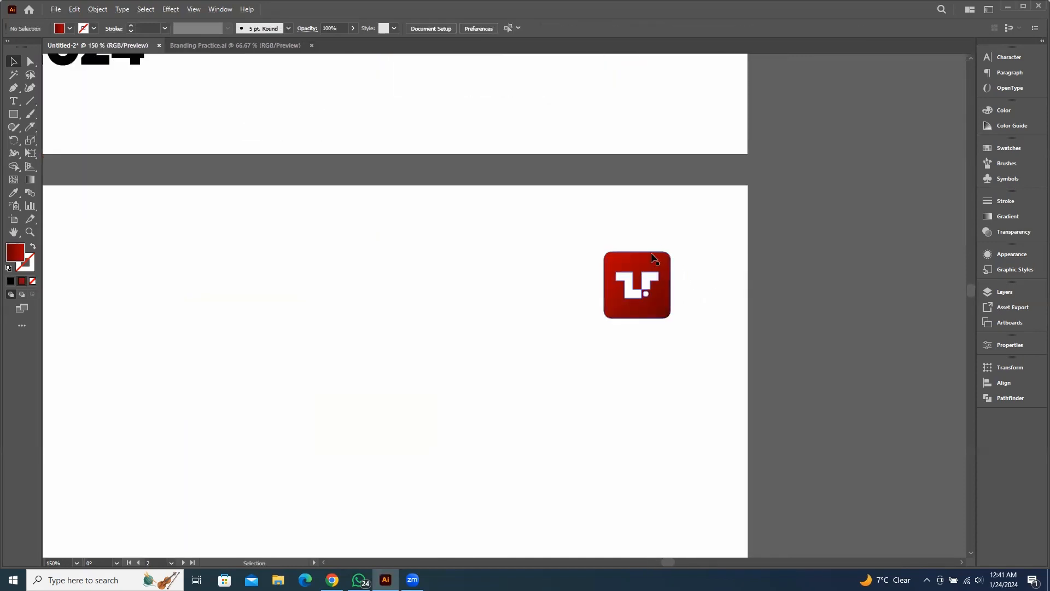
left_click_drag(652, 257, 658, 259)
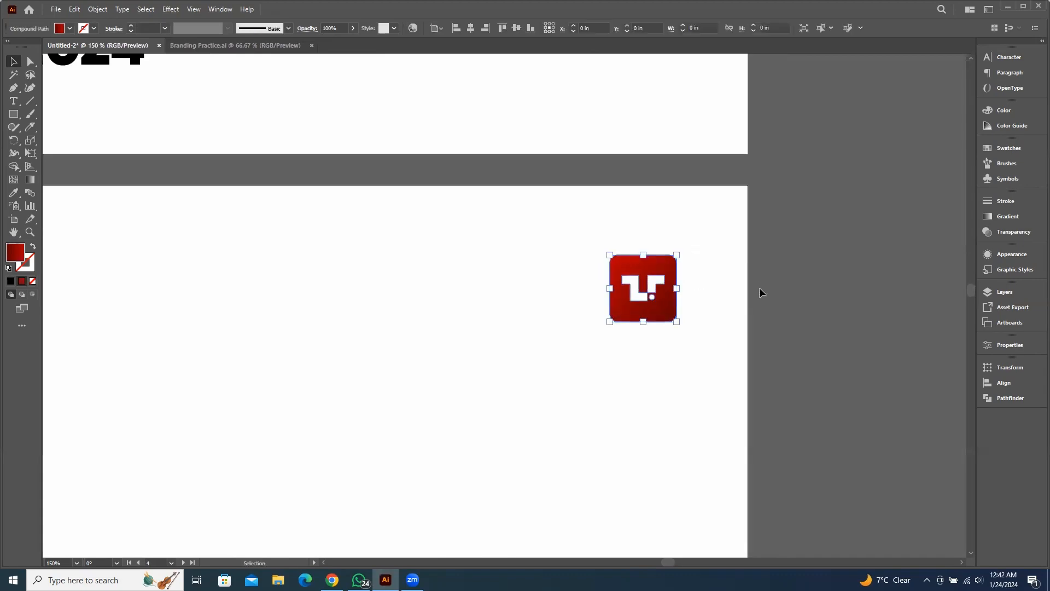
scroll(759, 293, "down", 4)
left_click(628, 291)
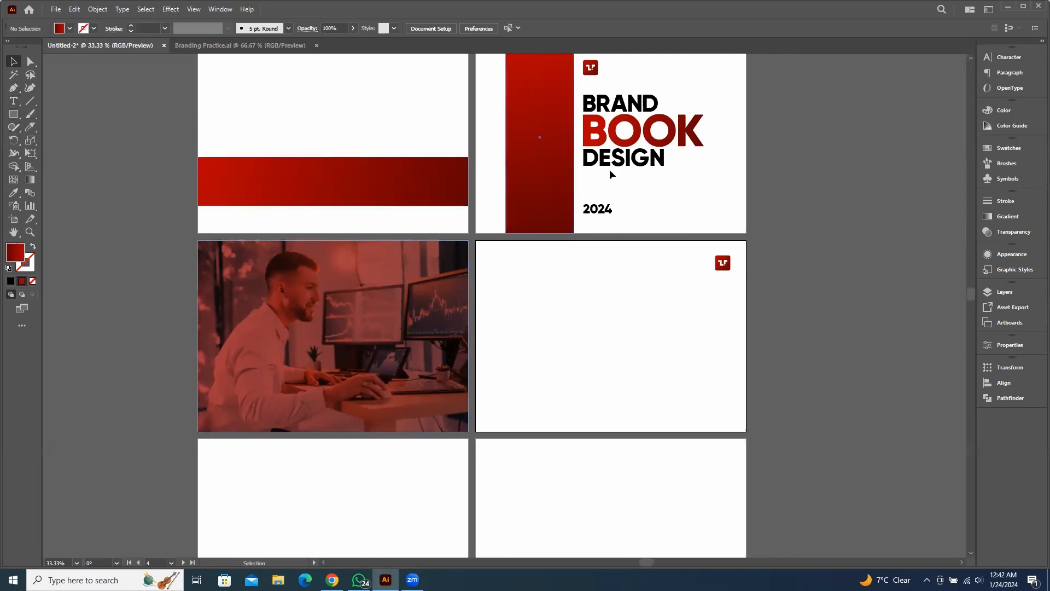
Duplicate the cover's BRAND heading onto the blank artboard beside the trader photo and change its text to CEO MESSAGE
left_click_drag(646, 123, 560, 291)
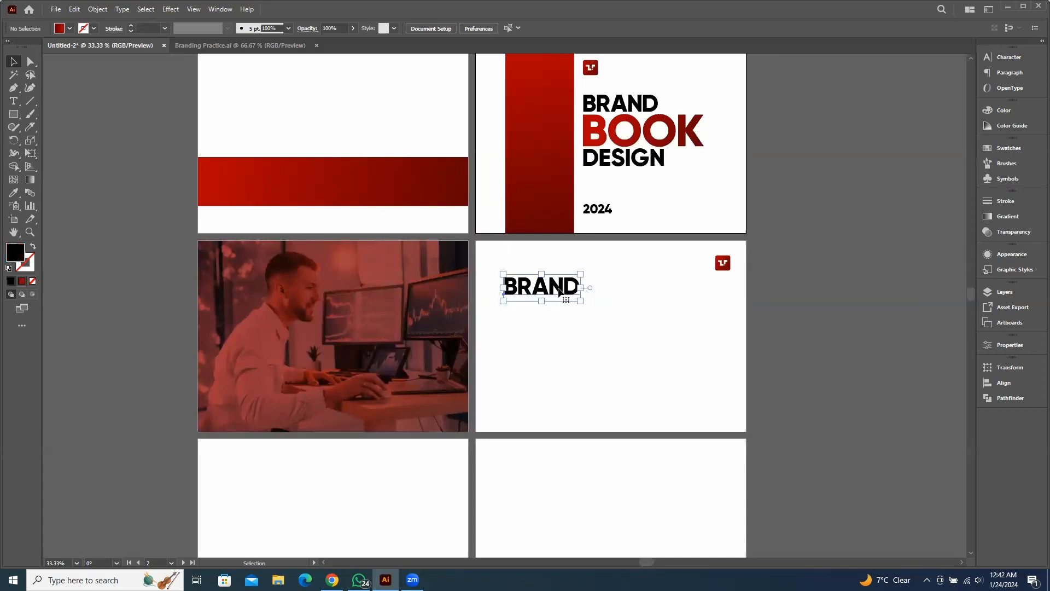
key("ctrl+s")
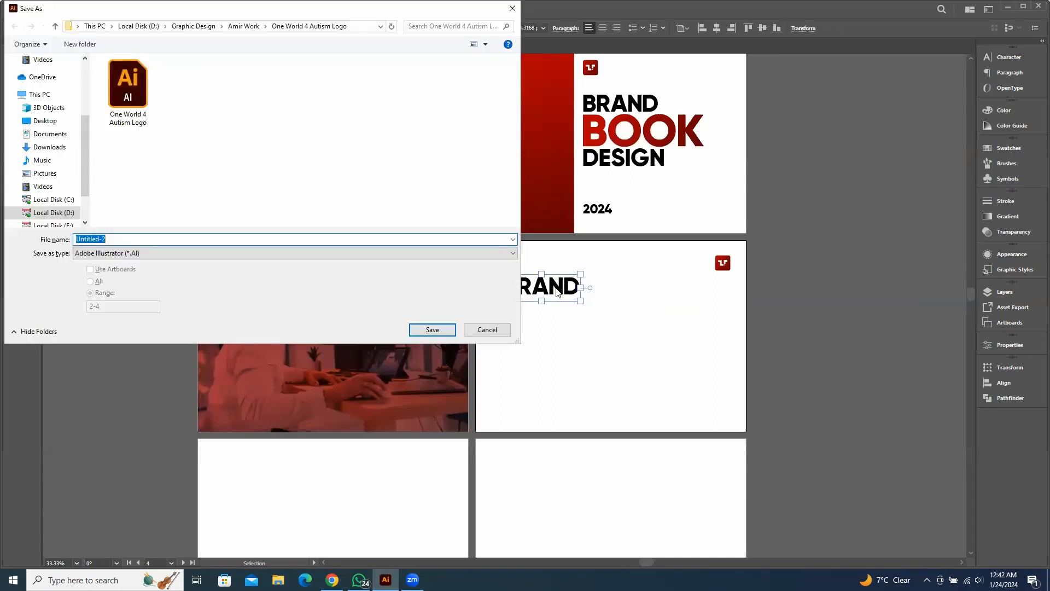
left_click(487, 330)
double_click(545, 296)
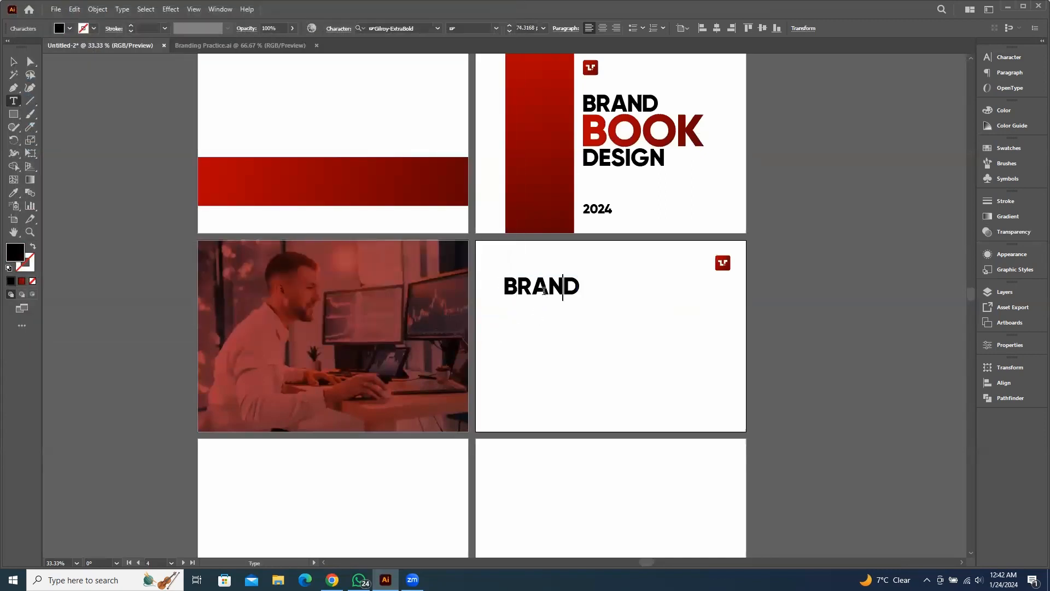
double_click(545, 296)
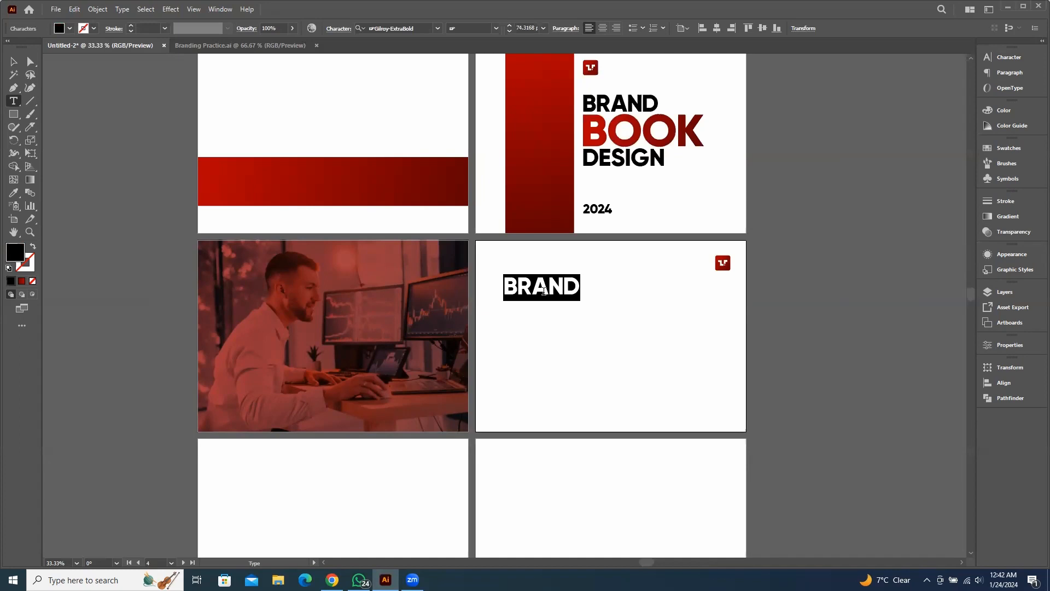
type("C")
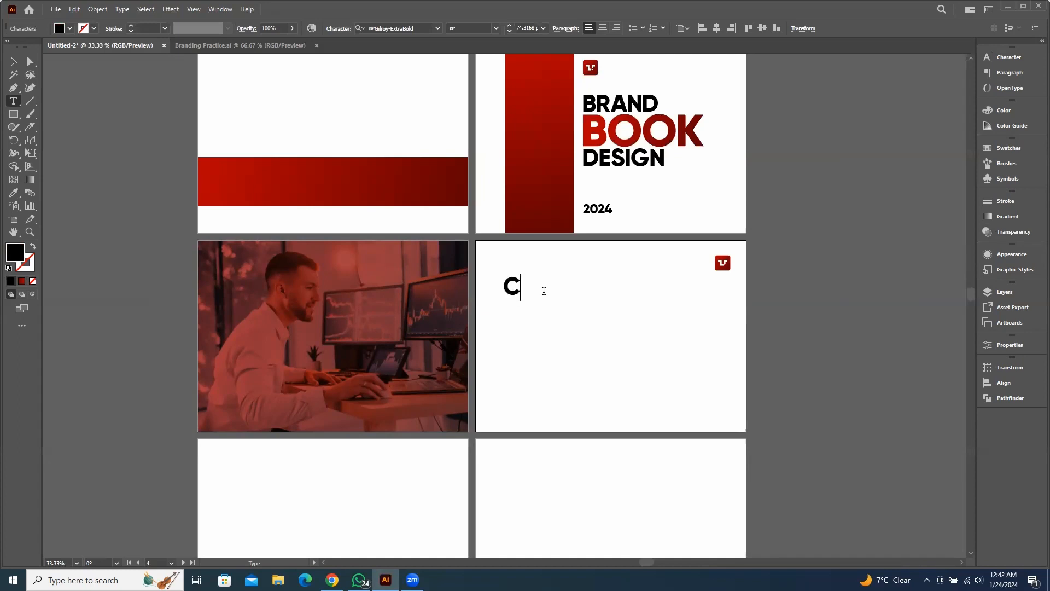
key("BackSpace")
type("CEO MESSAGE")
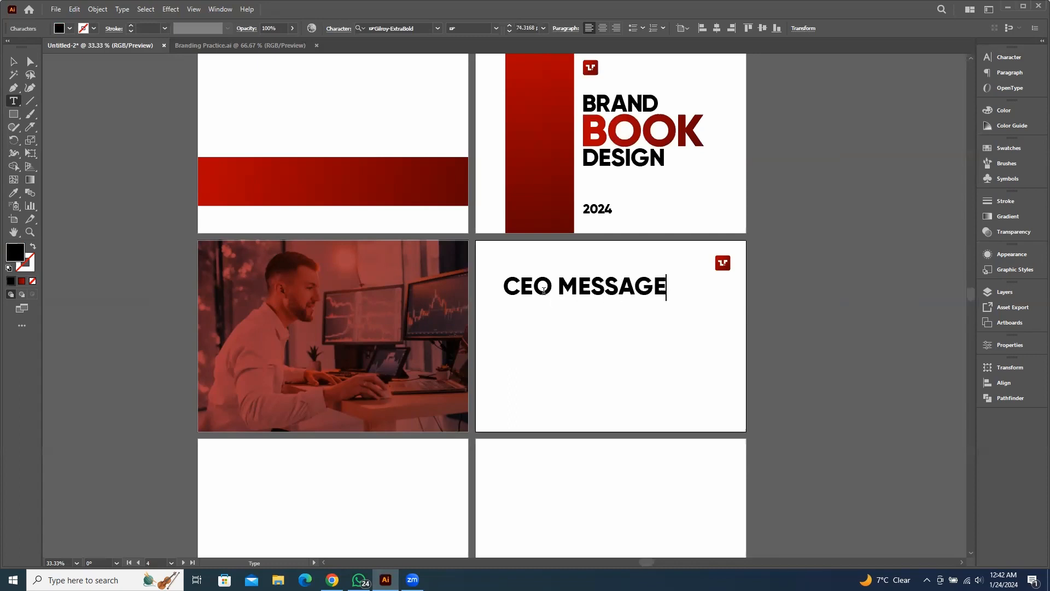
key("ctrl")
key("Escape")
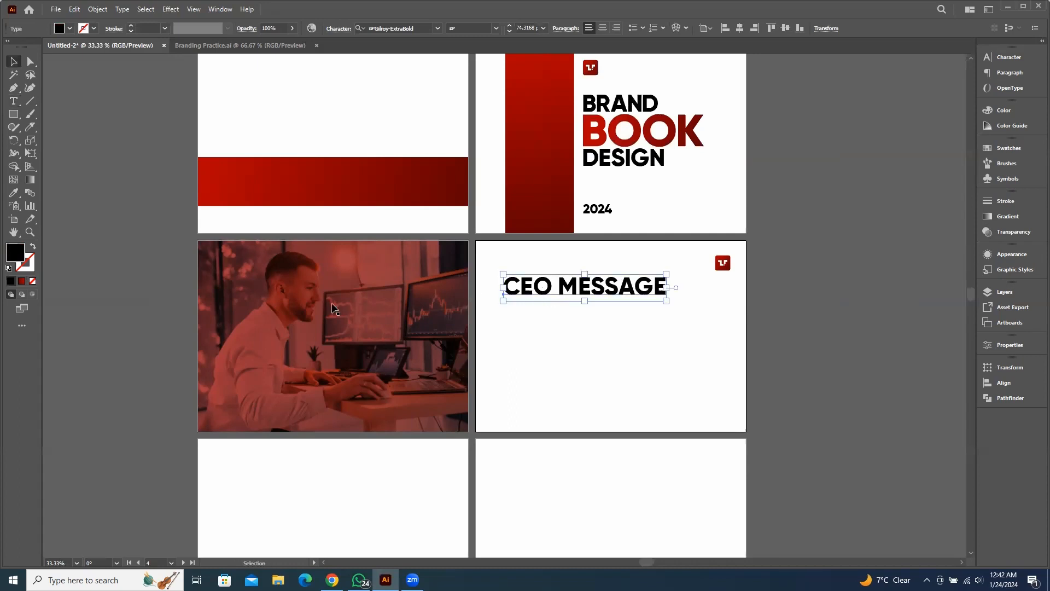
Scale the CEO MESSAGE heading down to about 36 pt
left_click_drag(666, 291, 550, 275)
left_click(630, 310)
scroll(561, 281, "up", 2)
key("space")
key("space")
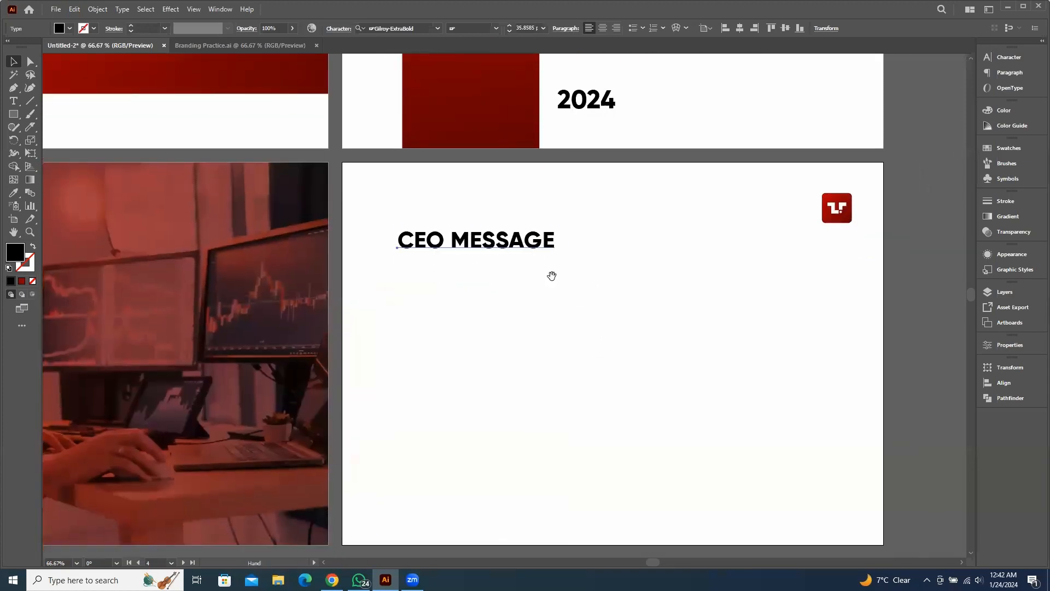
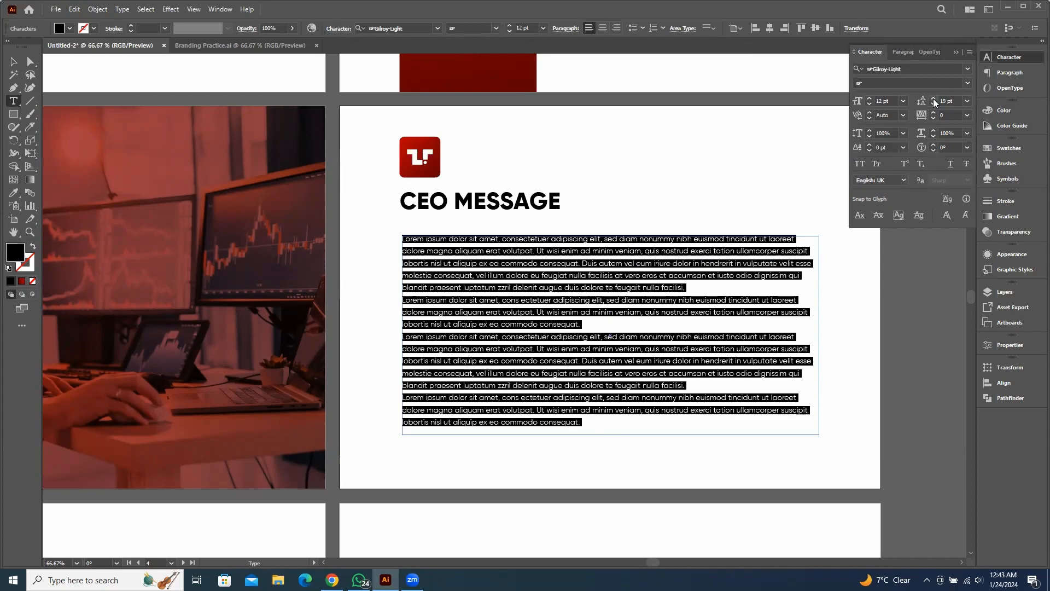
Set the leading of the lorem ipsum body text under the CEO MESSAGE heading to 18 pt
left_click(933, 99)
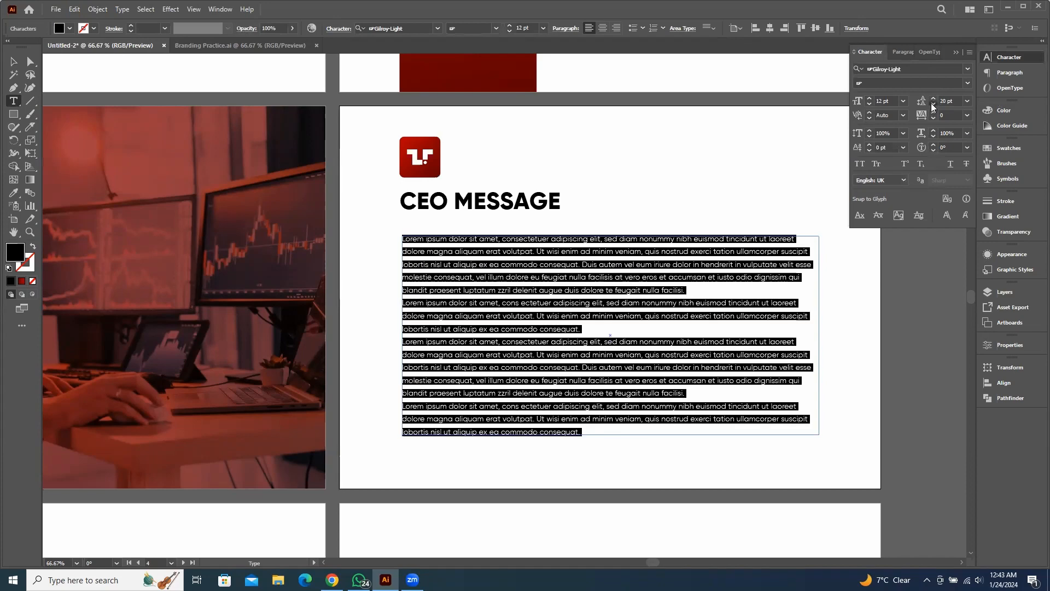
left_click(931, 103)
left_click(930, 102)
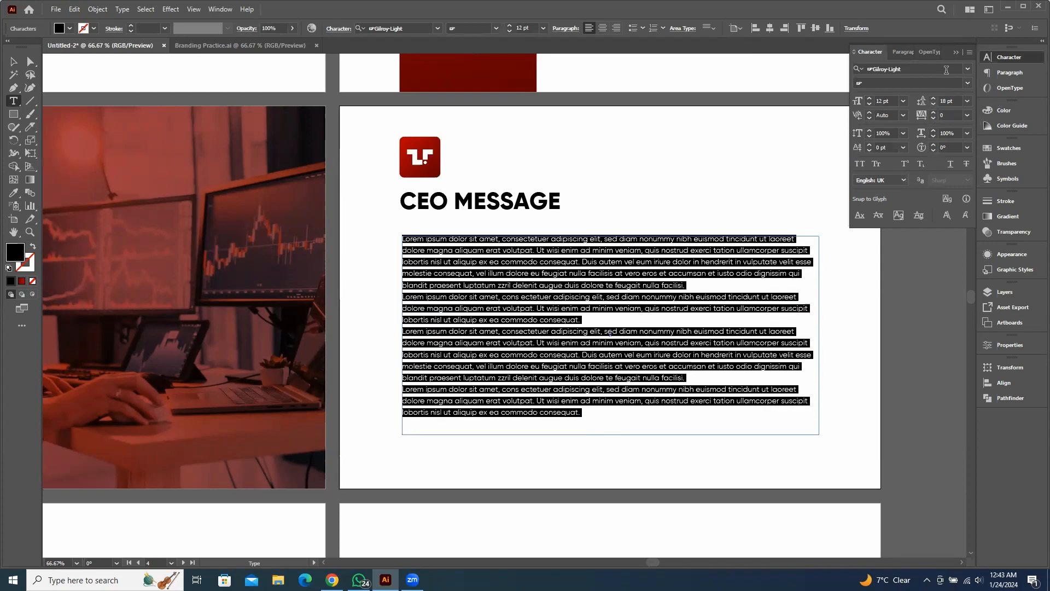
left_click(14, 60)
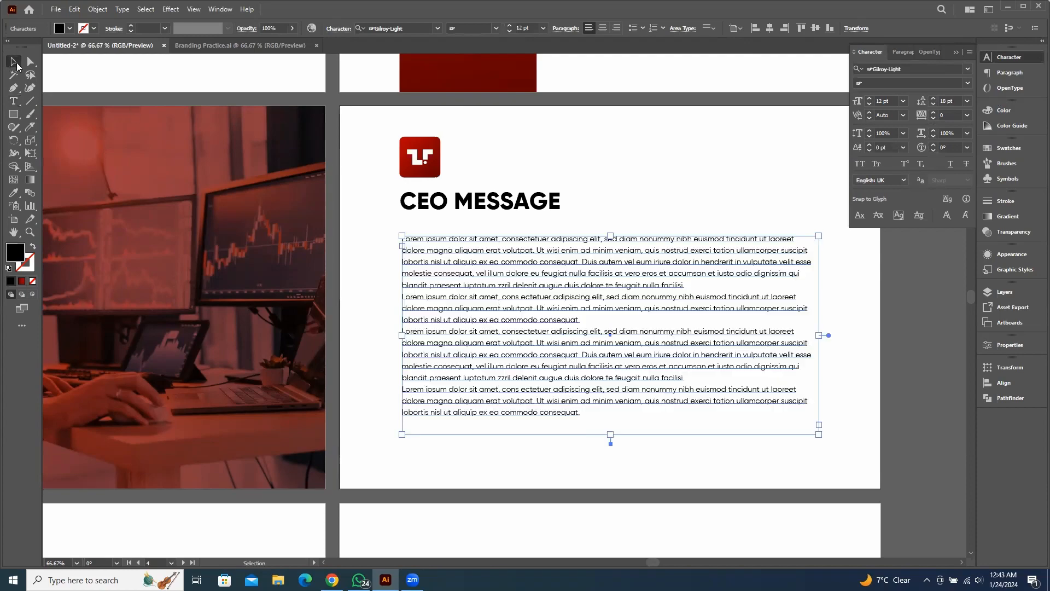
left_click(767, 182)
Align the left edges of the body text frame and the CEO MESSAGE heading
scroll(531, 290, "up", 2)
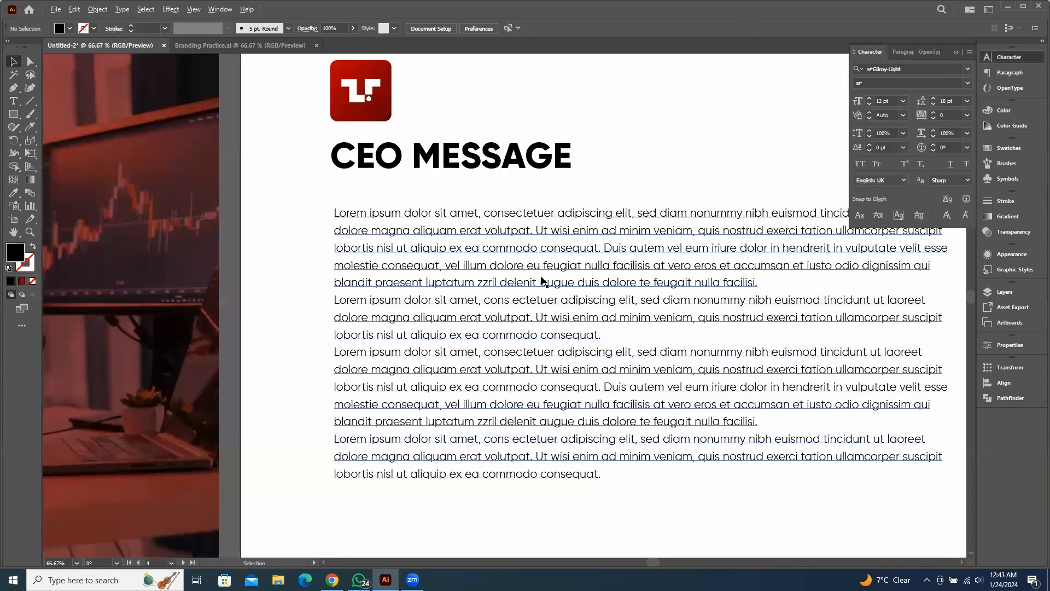
left_click_drag(513, 275, 513, 261)
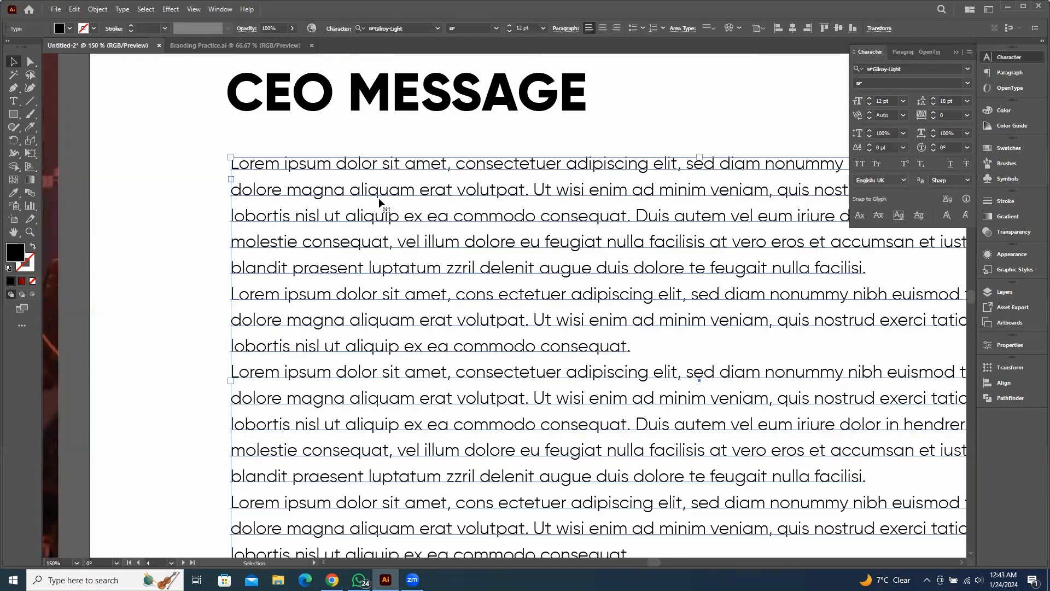
left_click(296, 104, "shift")
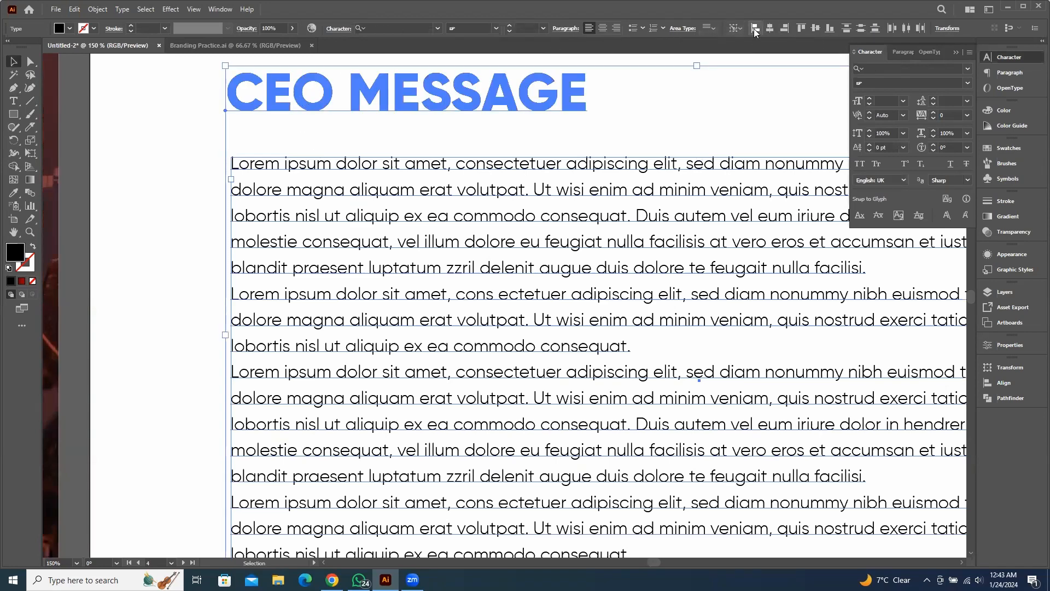
left_click_drag(162, 91, 289, 132)
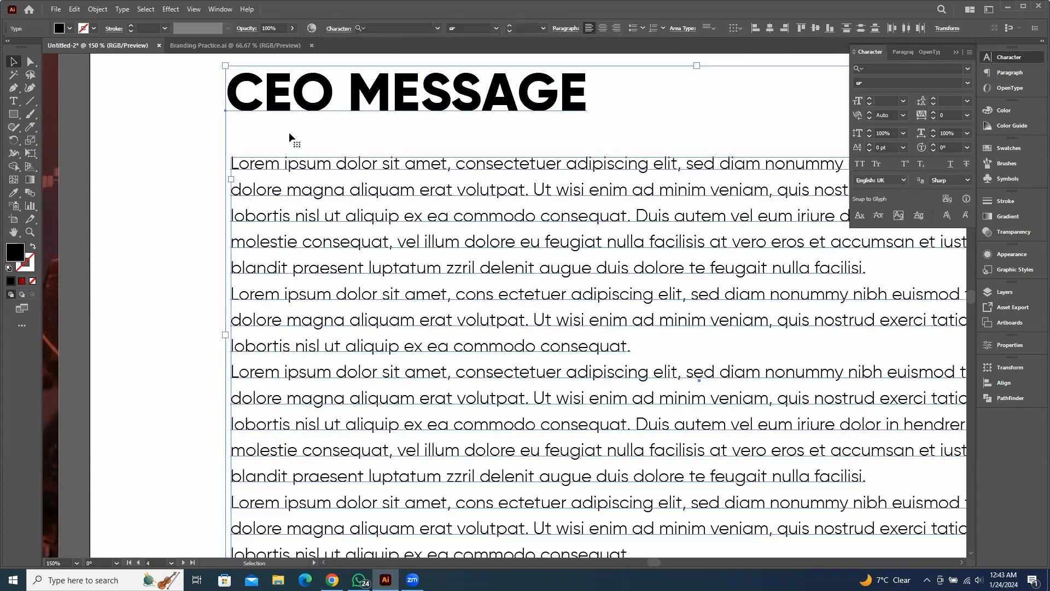
left_click(328, 98)
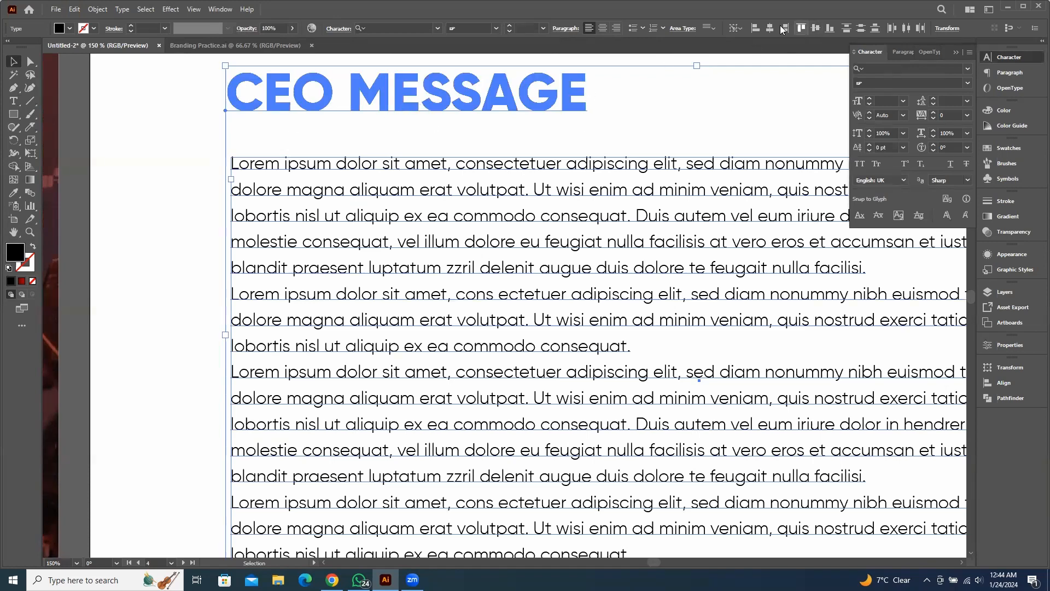
left_click(754, 29)
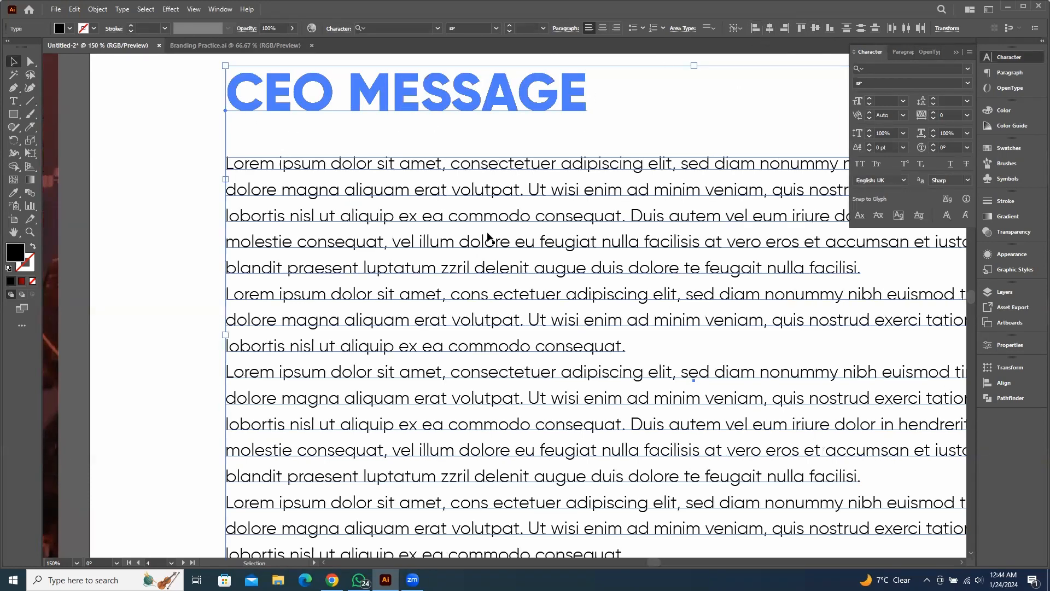
key("ctrl+shift+a")
Try centre and right paragraph alignment on the body text, and return it to left alignment
scroll(482, 246, "down", 3)
left_click_drag(689, 300, 626, 306)
left_click(546, 279)
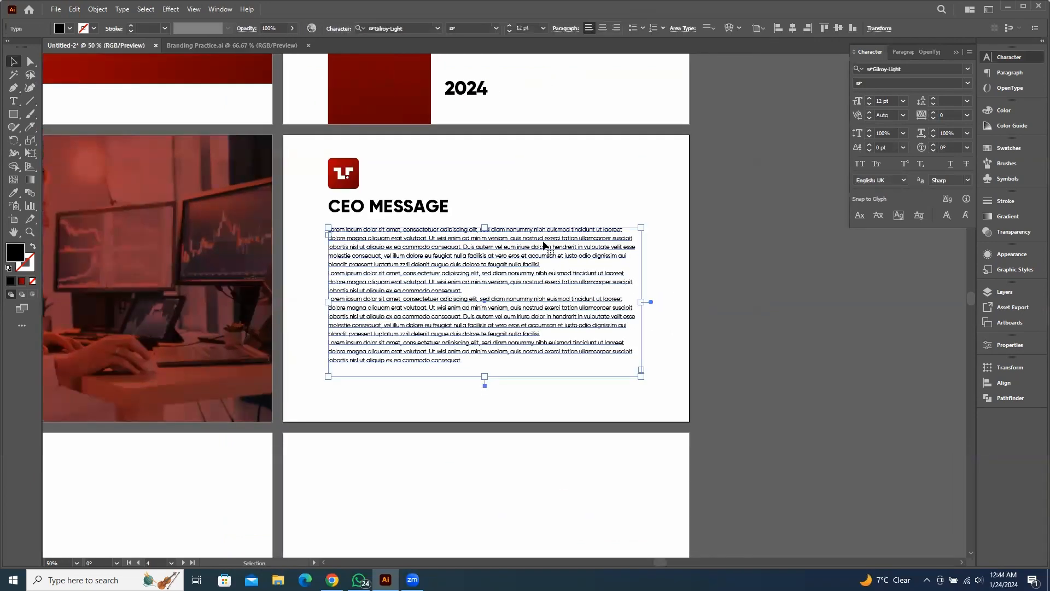
left_click(603, 29)
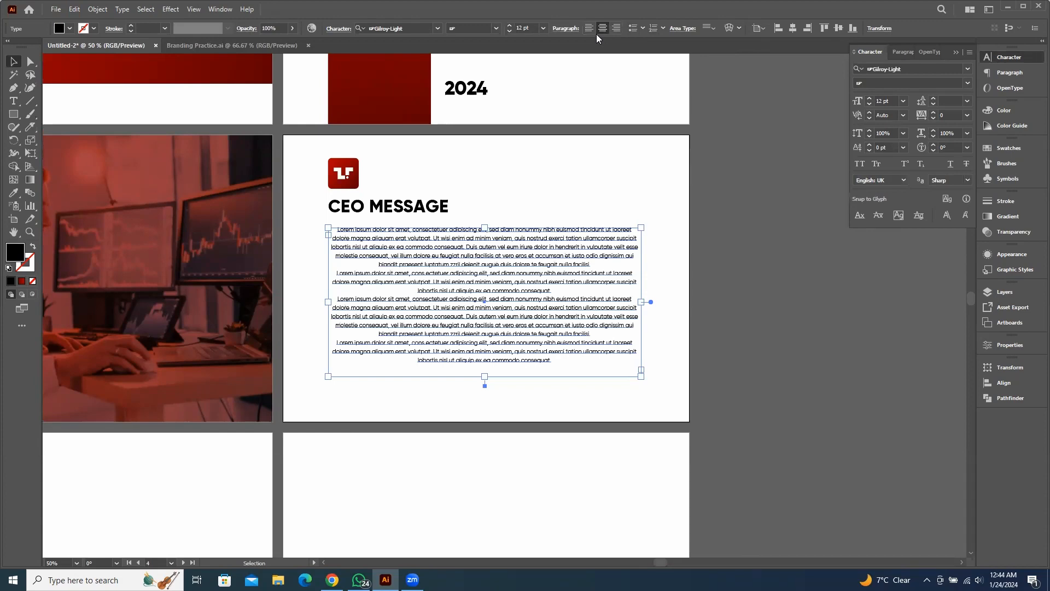
left_click(617, 29)
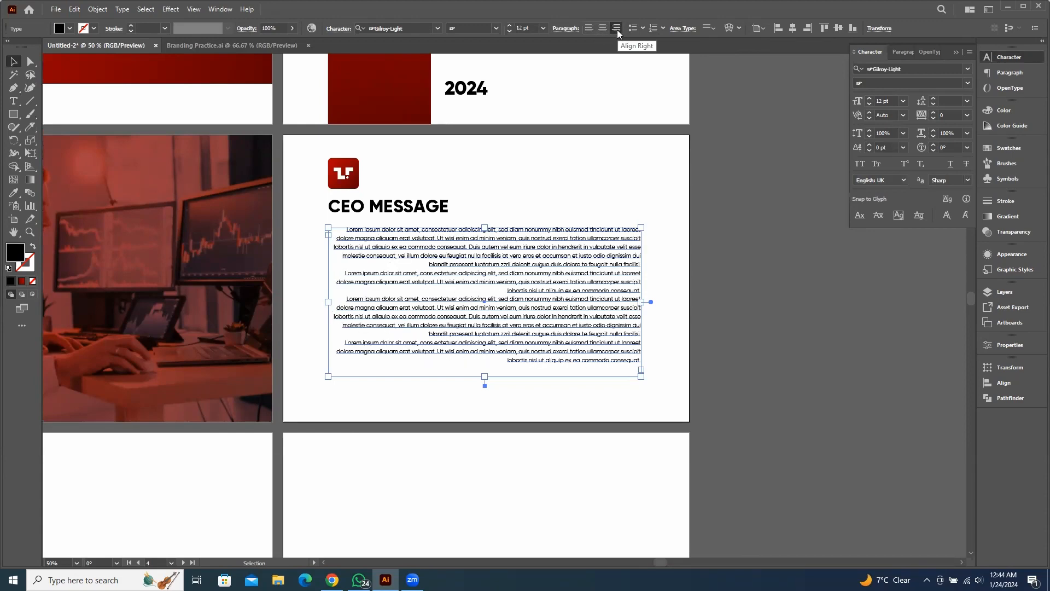
left_click(588, 29)
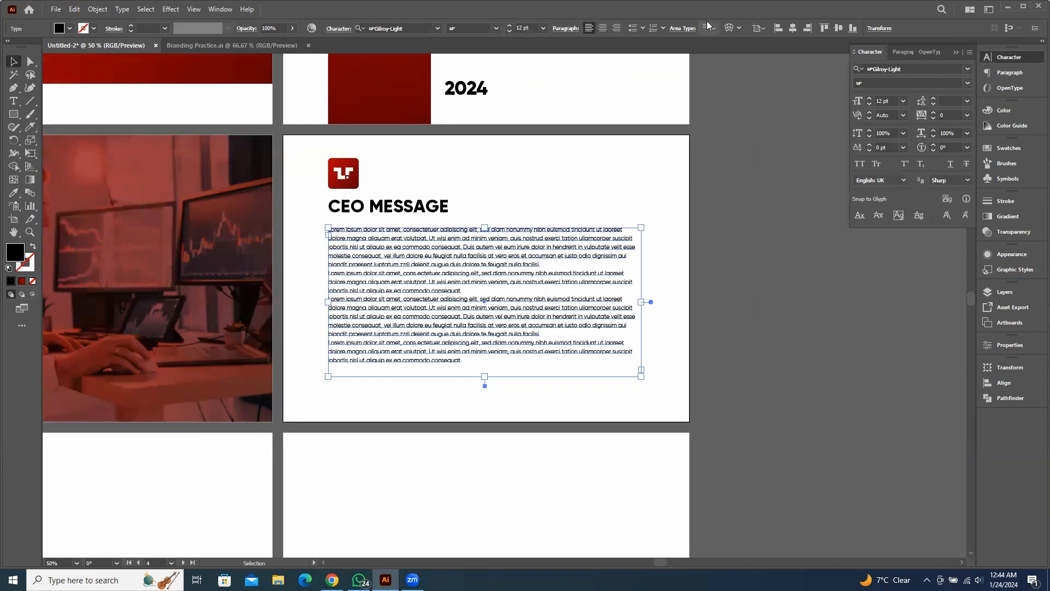
Centre the body text frame horizontally on the artboard and widen it slightly so its left edge meets the heading's
left_click(792, 28)
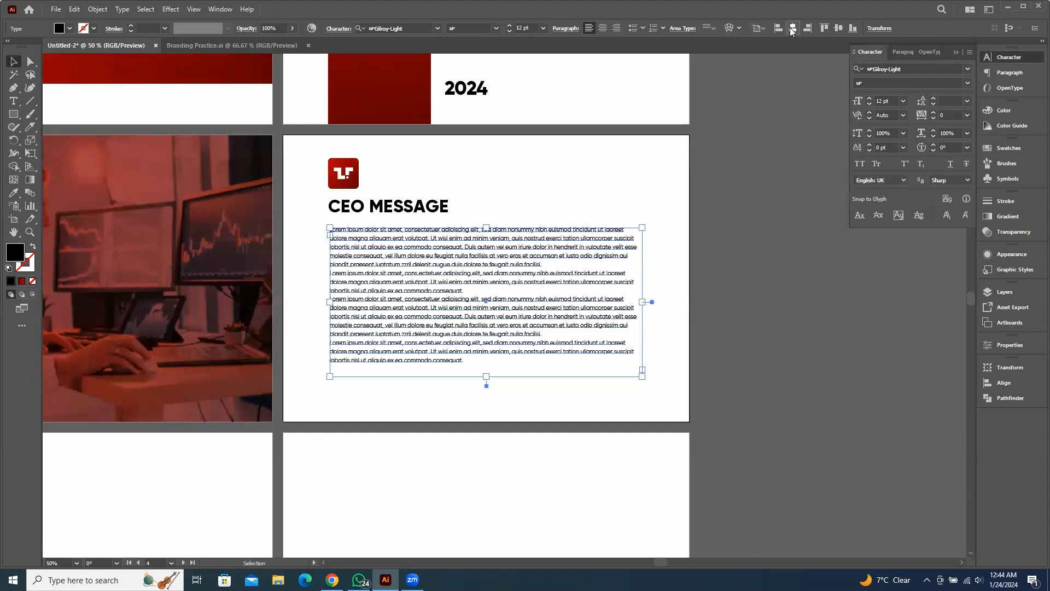
left_click(733, 175)
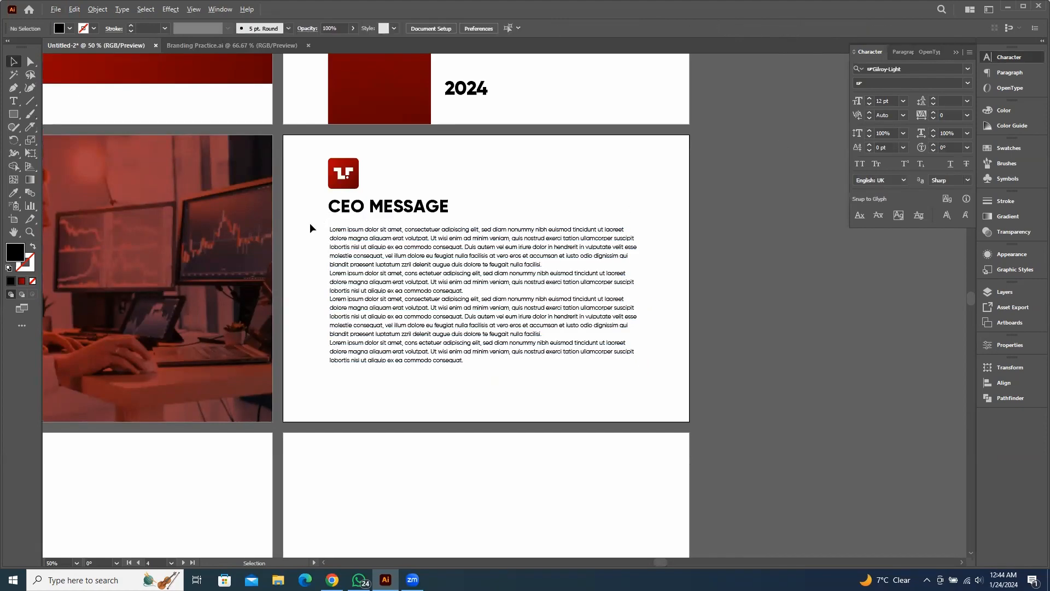
left_click(375, 301)
scroll(319, 310, "up", 3)
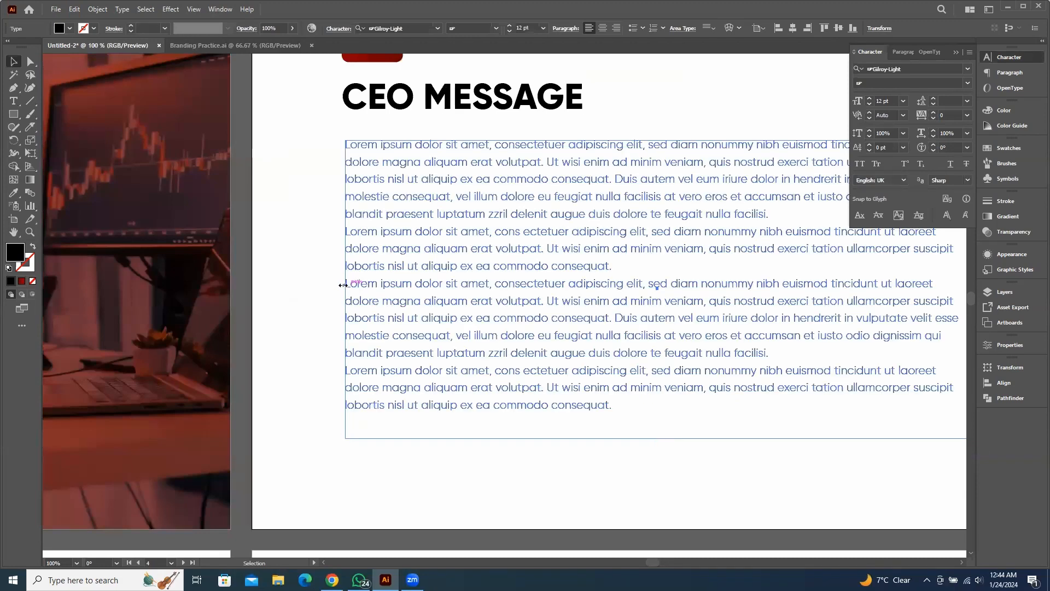
left_click_drag(342, 285, 341, 285)
scroll(405, 339, "down", 3)
left_click(658, 358)
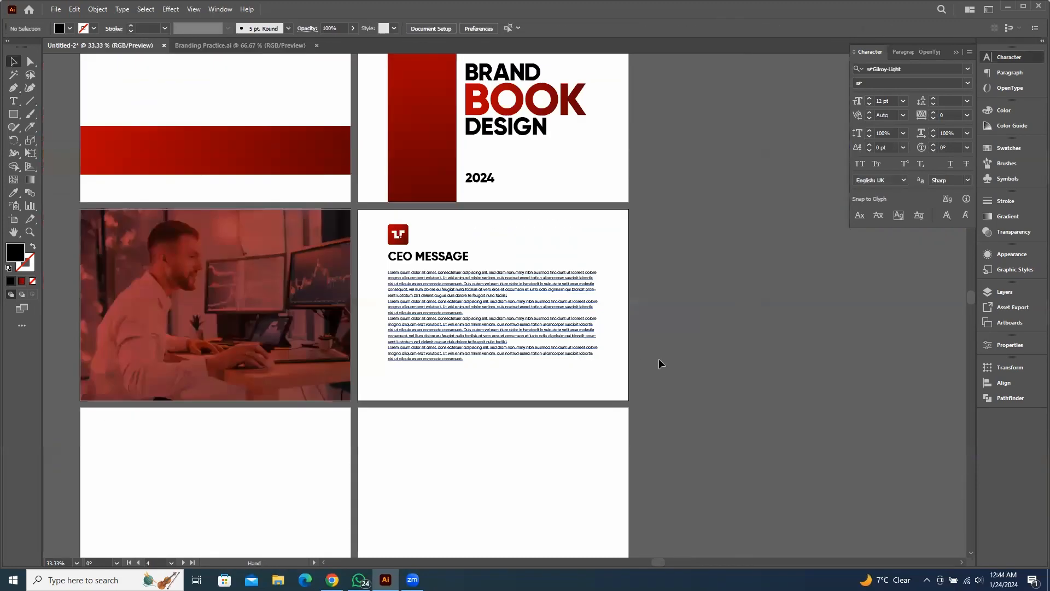
Examine the line endings and hyphenated words along the right edge of the body text
left_click(516, 305)
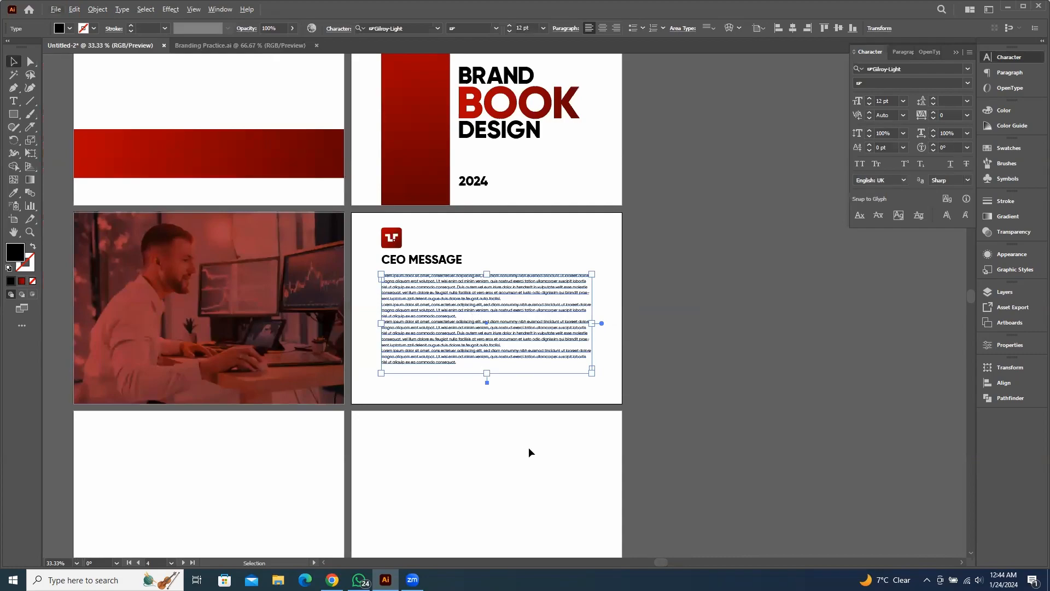
scroll(628, 322, "up", 4)
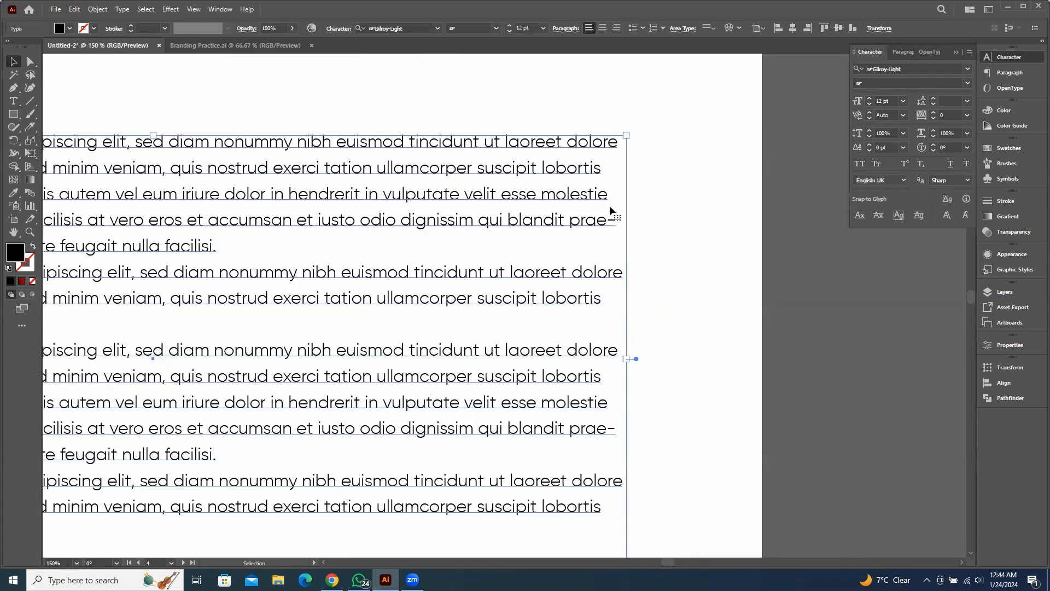
scroll(629, 300, "down", 2)
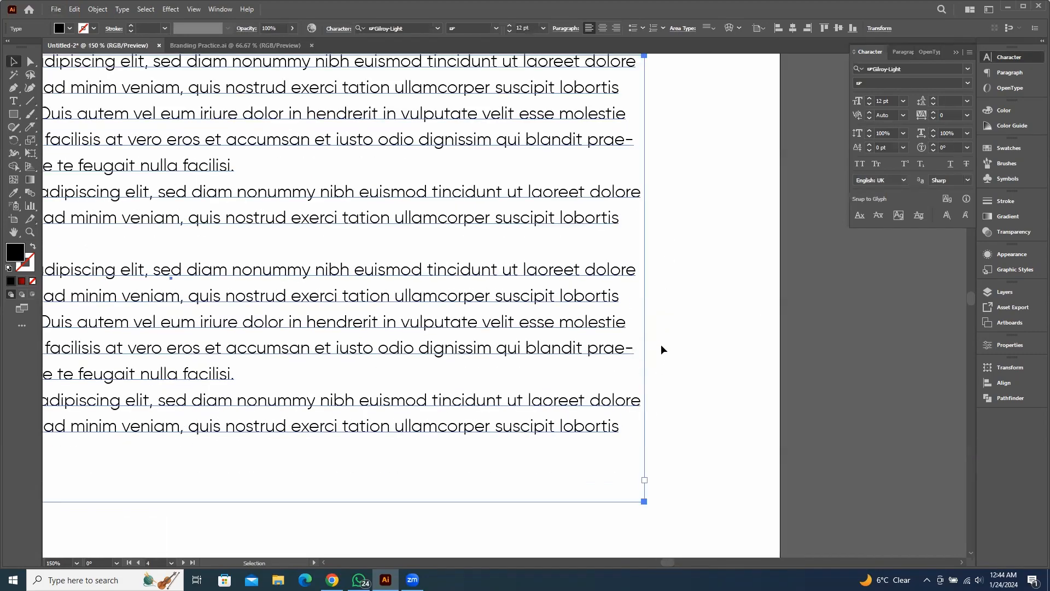
scroll(661, 344, "down", 2)
scroll(850, 366, "up", 1)
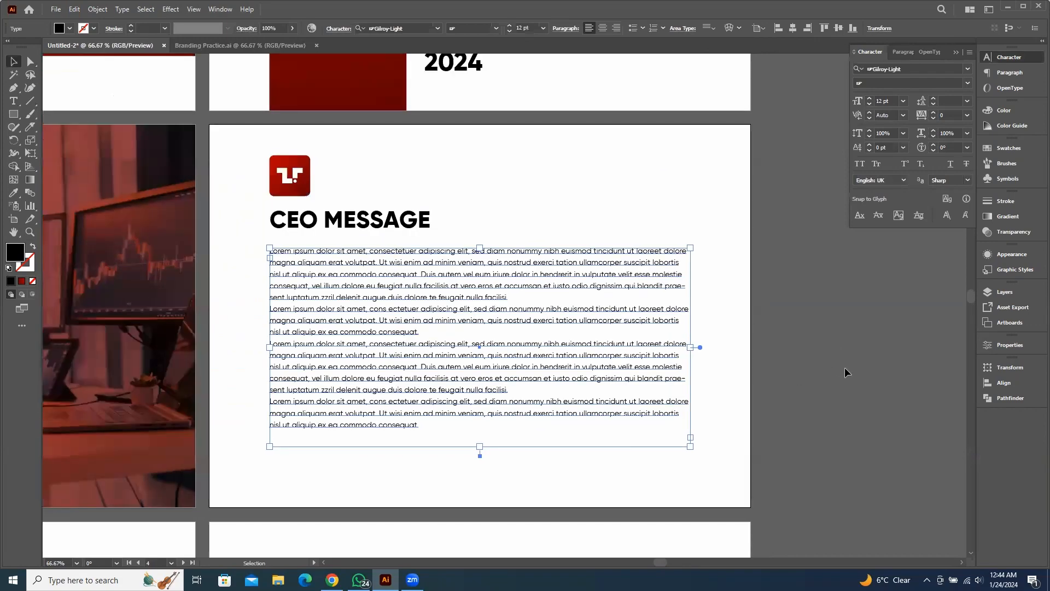
scroll(703, 355, "up", 2)
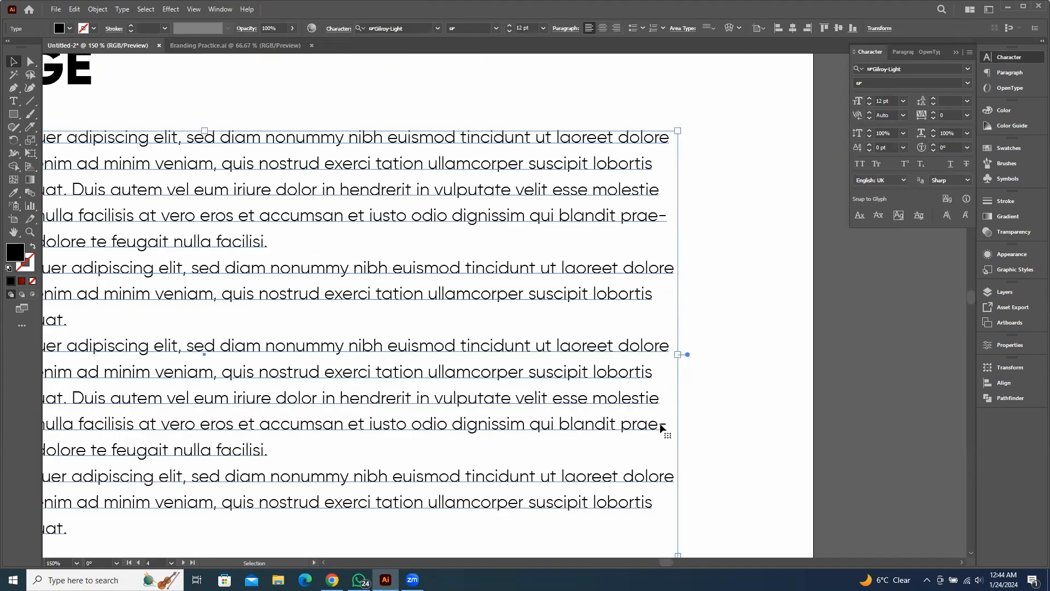
scroll(514, 253, "down", 2)
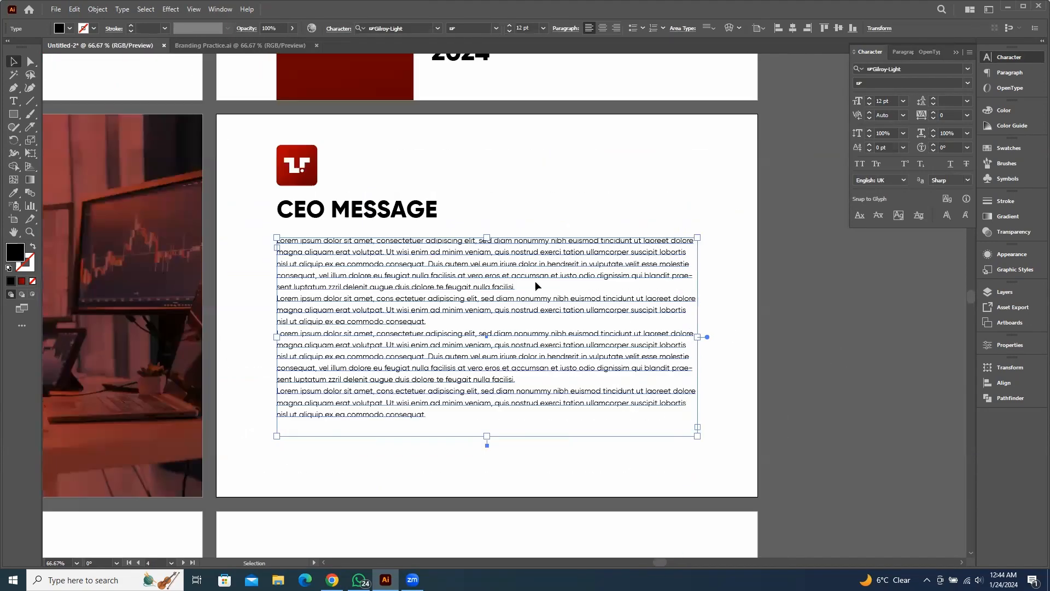
key("ctrl+shift+a")
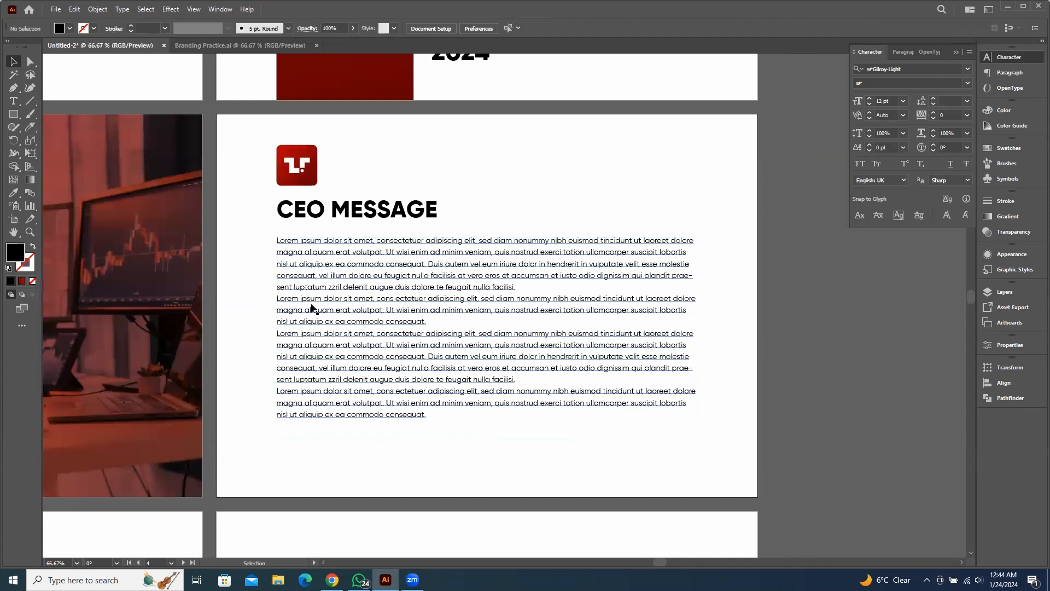
Turn off hyphenation for the CEO message body text and justify it with the last line aligned left
left_click(473, 260)
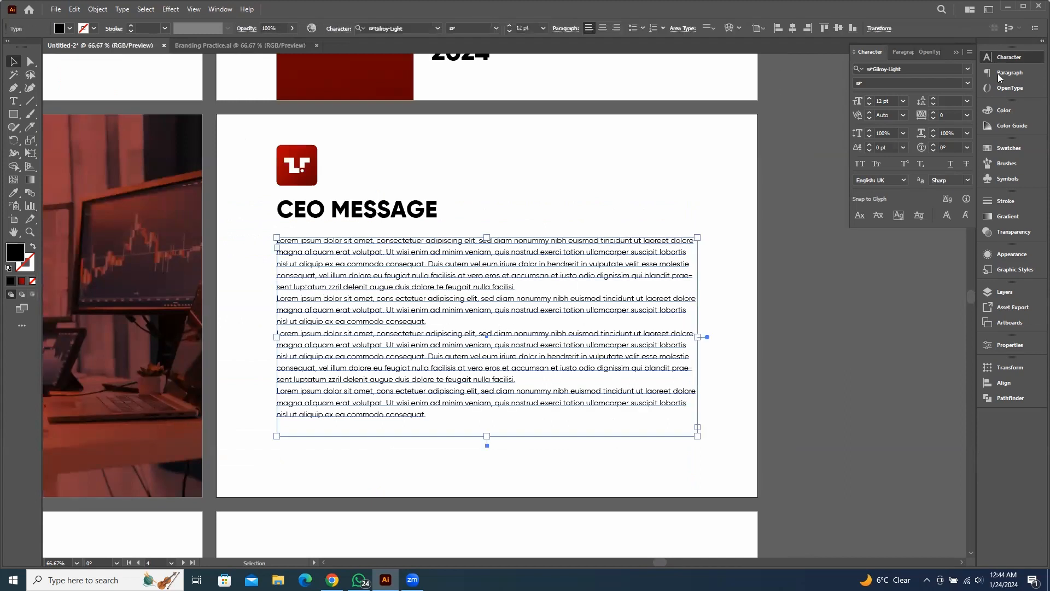
left_click(901, 54)
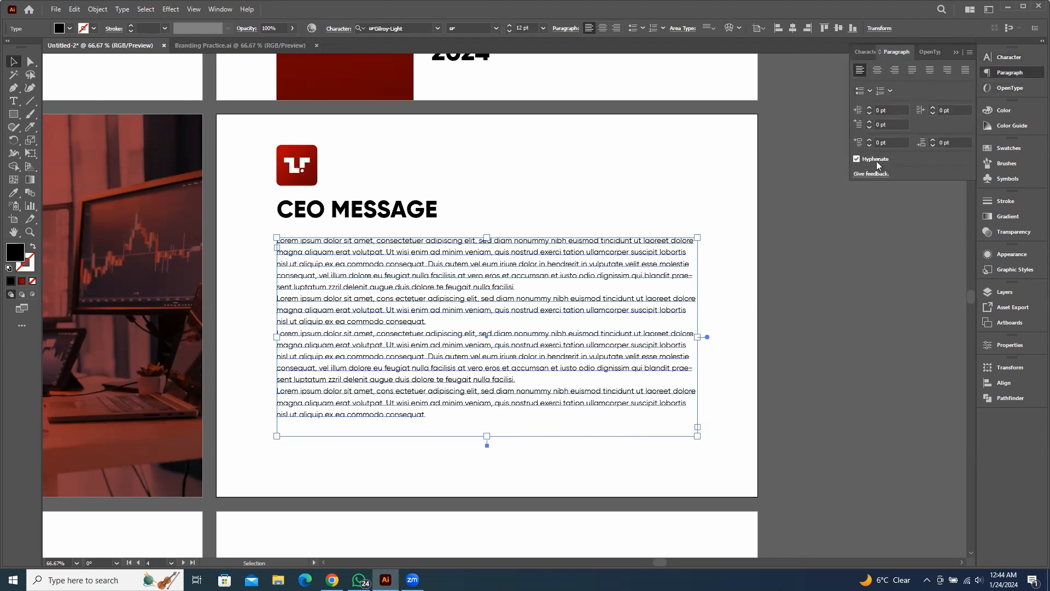
left_click(857, 159)
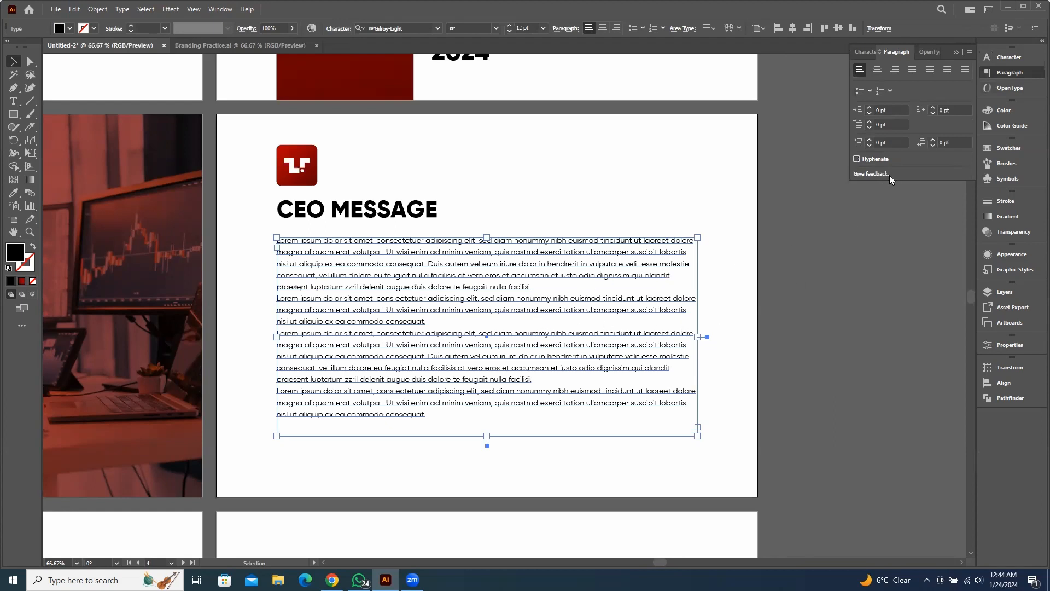
left_click(912, 72)
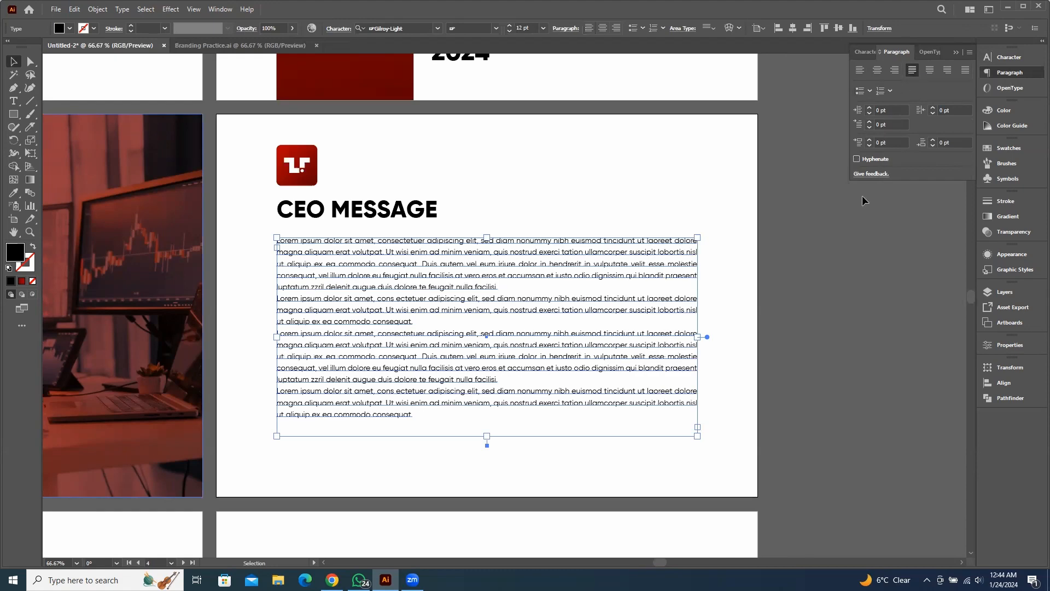
left_click(820, 342)
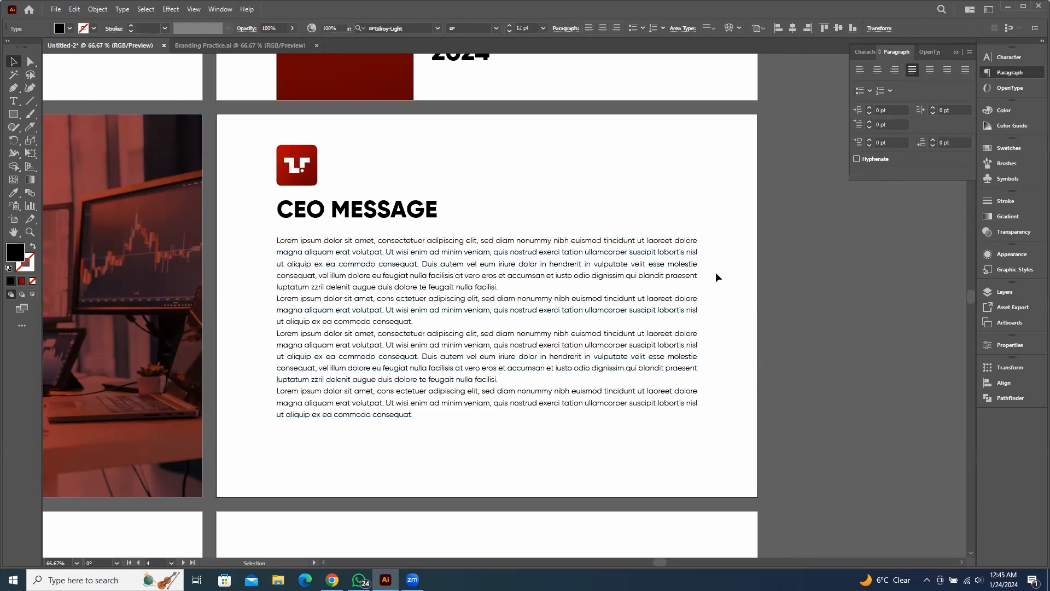
Change the CEO message body text's fill colour to mid-grey 7F7F7F
scroll(747, 271, "down", 2)
scroll(521, 332, "down", 1)
scroll(536, 301, "up", 2)
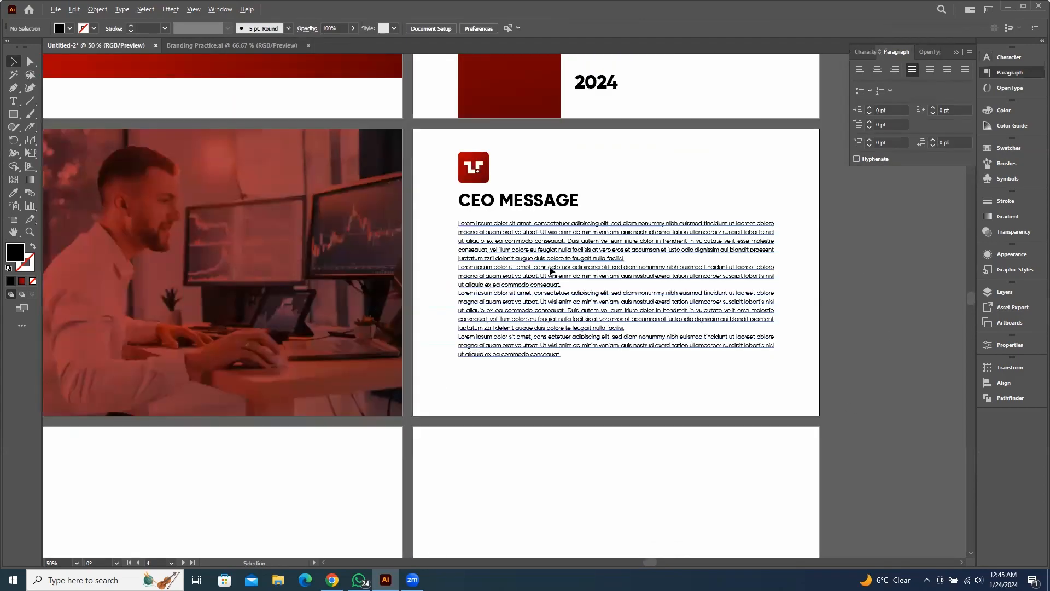
left_click(550, 269)
scroll(544, 267, "up", 3)
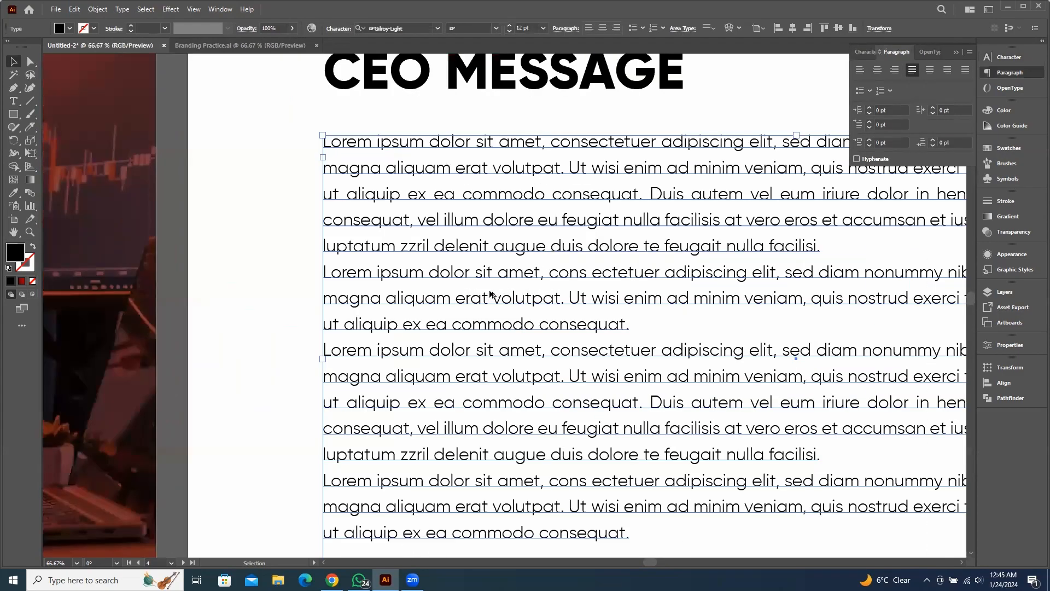
scroll(490, 294, "up", 4)
scroll(481, 285, "down", 5)
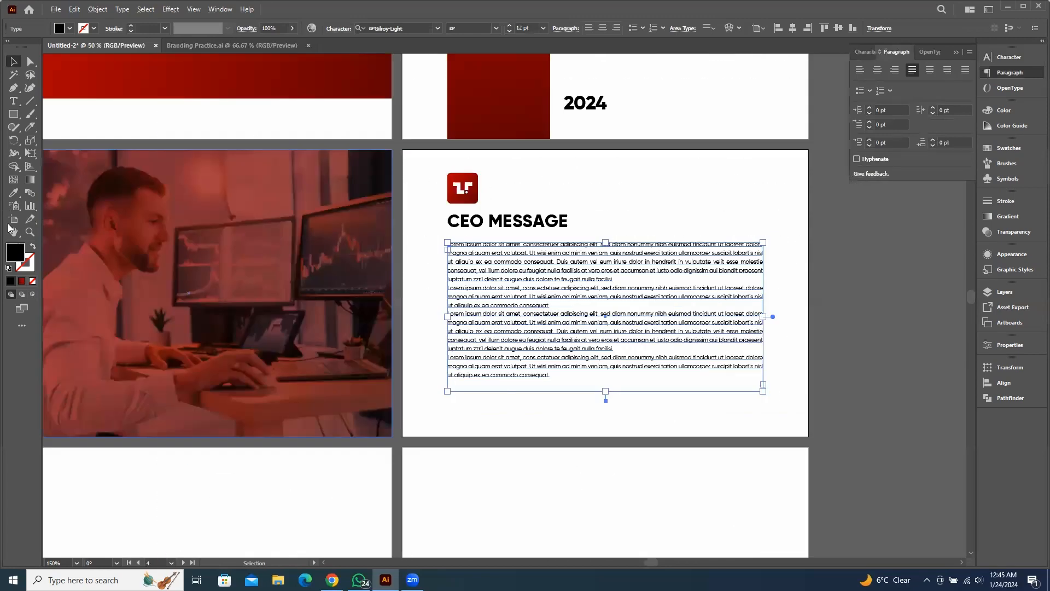
double_click(16, 252)
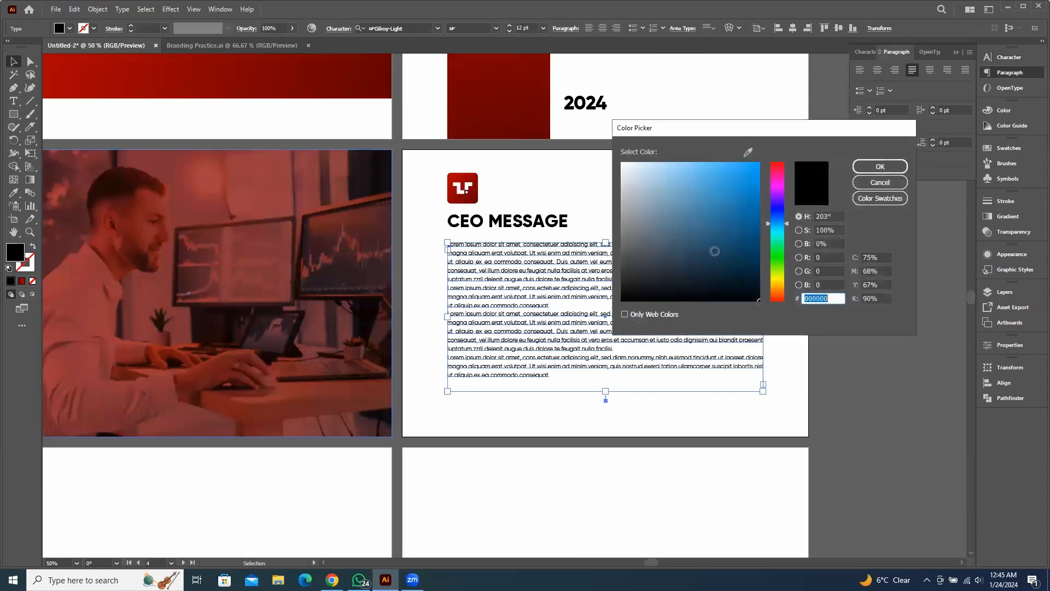
left_click_drag(659, 273, 592, 231)
left_click(880, 168)
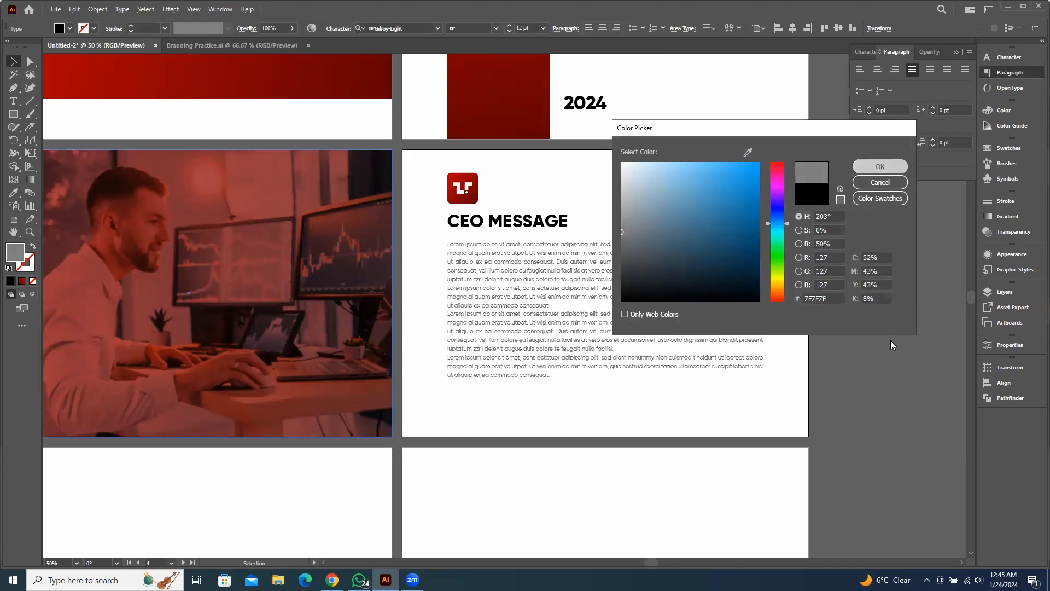
left_click(678, 206)
Increase the body text's leading to 20 pt and extend its text frame slightly downward
scroll(678, 205, "up", 2)
scroll(555, 169, "up", 1)
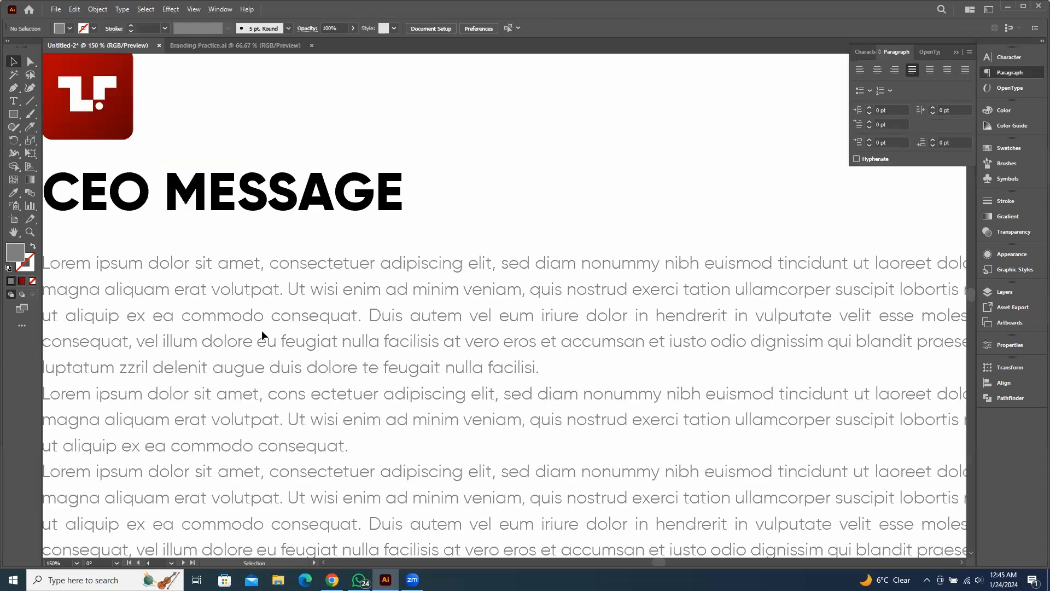
key("ctrl+a")
scroll(517, 224, "up", 1)
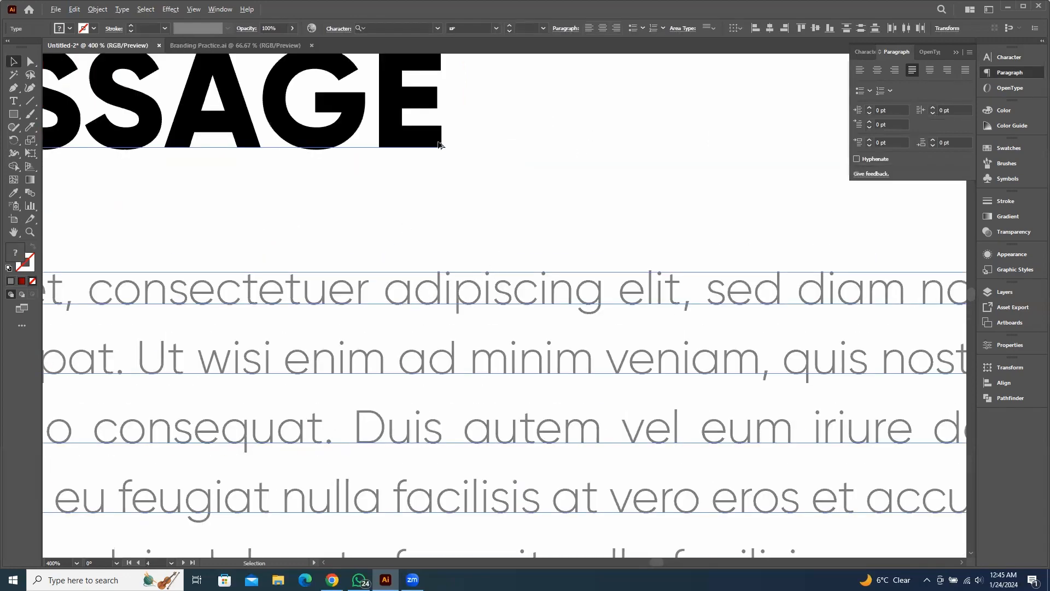
scroll(578, 226, "down", 7)
left_click(683, 405)
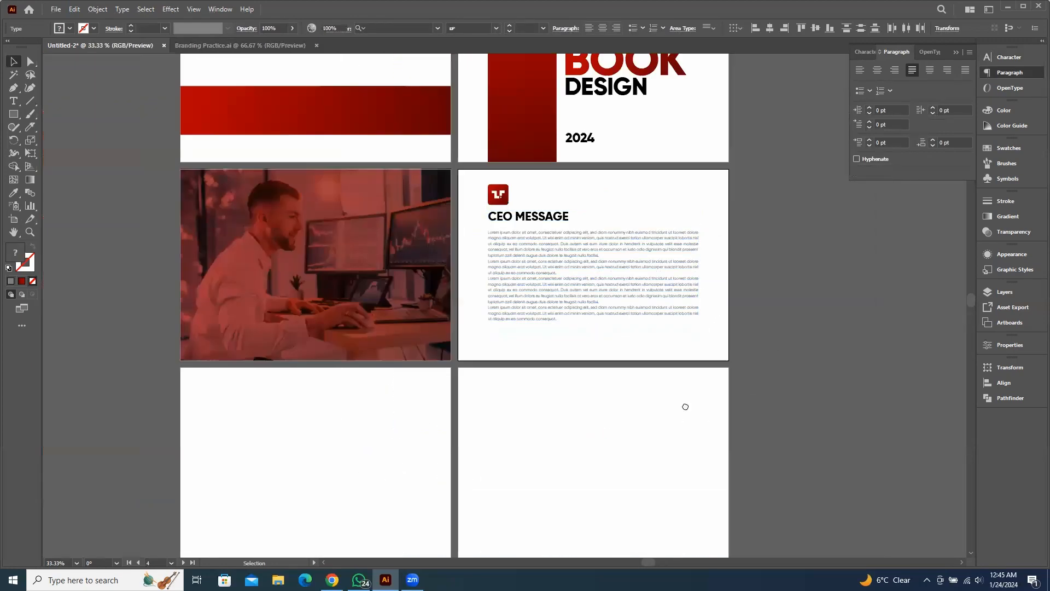
left_click(630, 241)
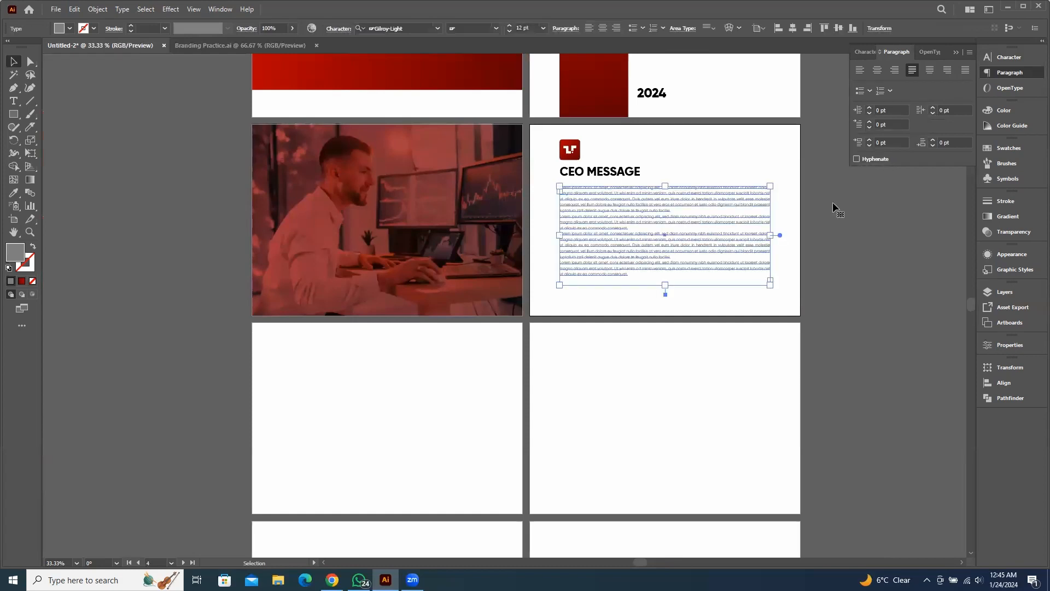
left_click(864, 51)
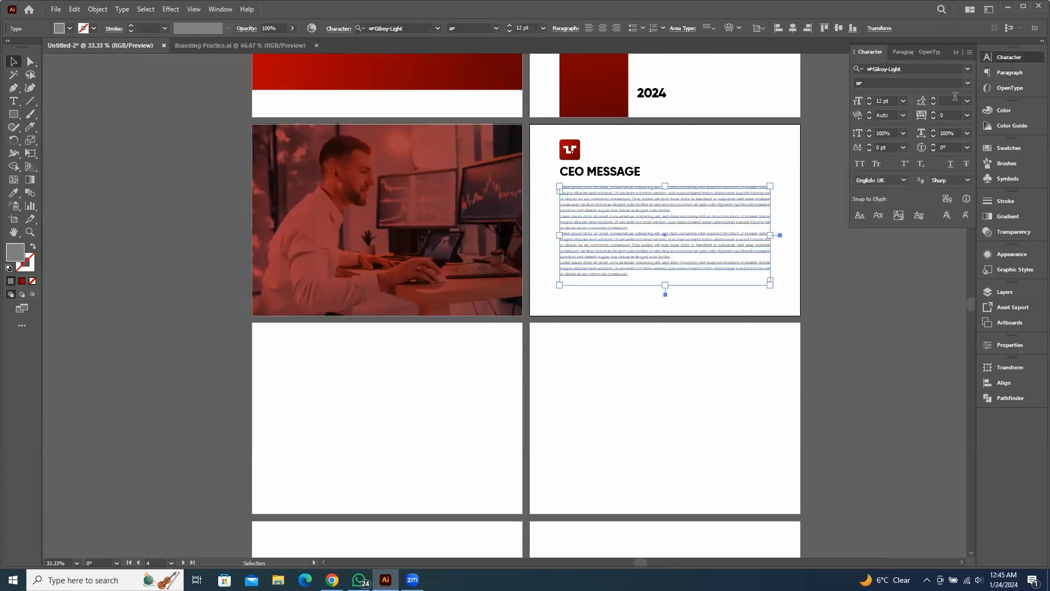
left_click(933, 99)
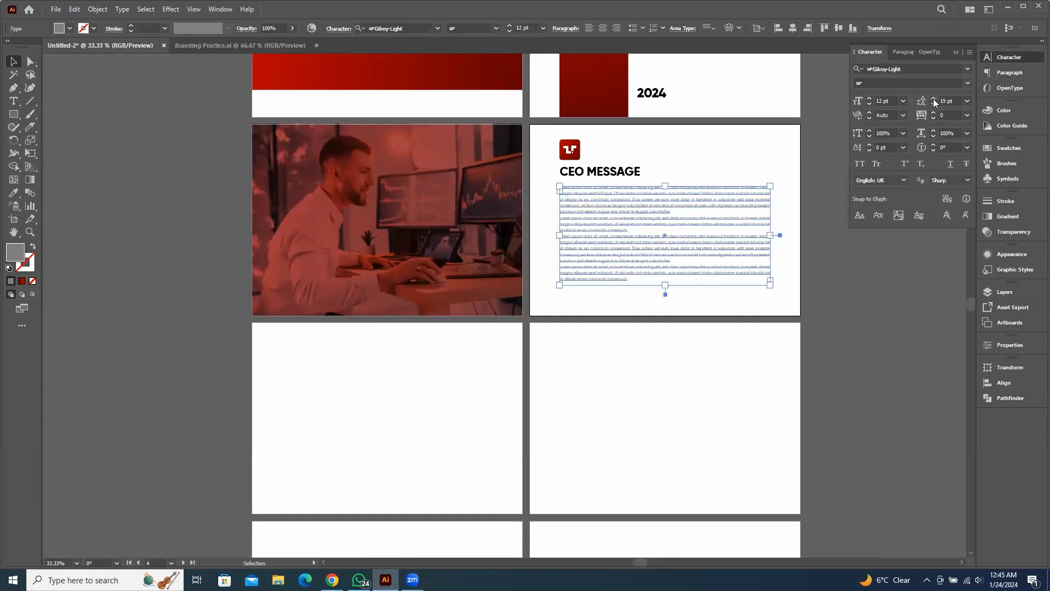
left_click_drag(668, 289, 667, 298)
left_click(712, 319)
scroll(687, 260, "up", 1)
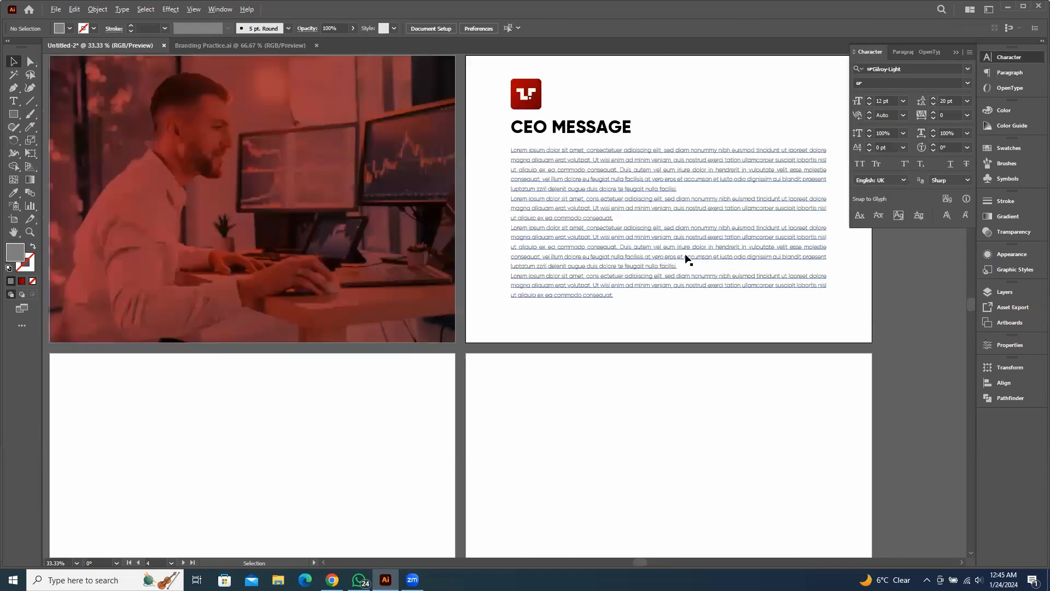
Copy the vertical red gradient bar from the BRAND BOOK DESIGN page to the left edge of the artboard below the photo page
left_click_drag(734, 394, 627, 463)
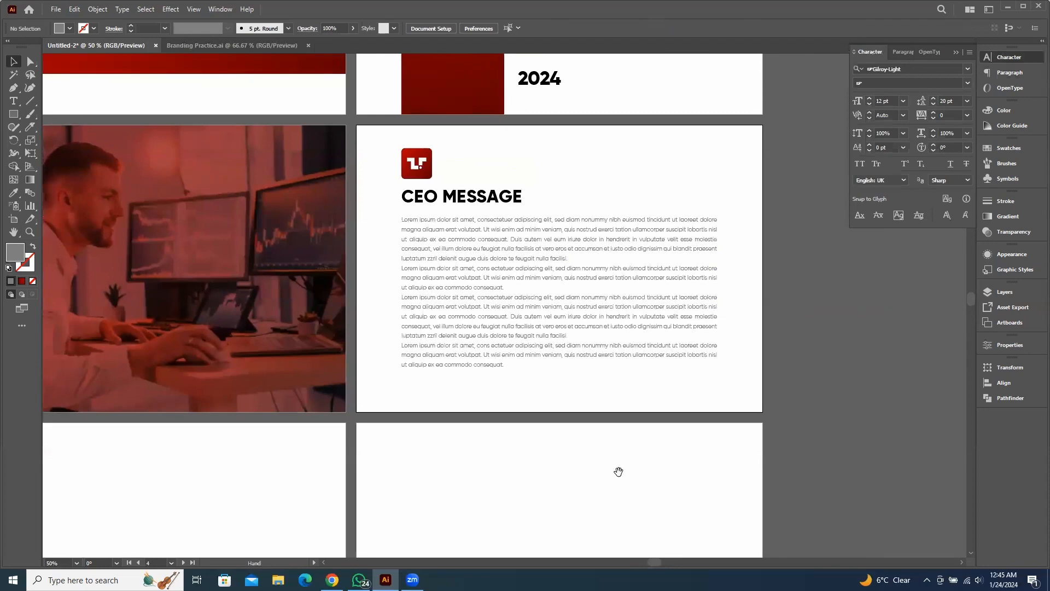
scroll(625, 384, "down", 3)
left_click_drag(481, 465, 529, 402)
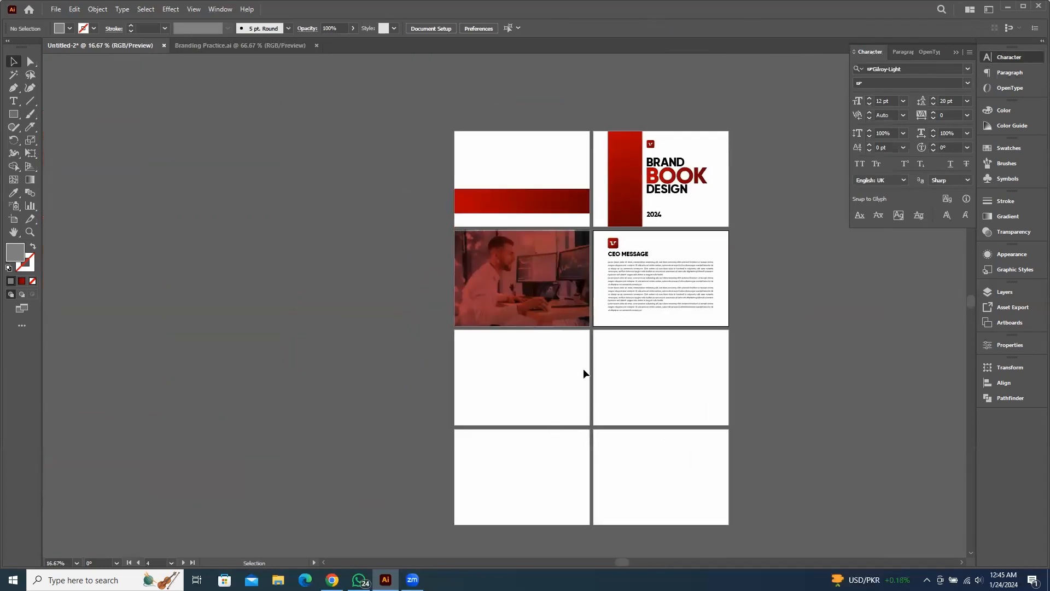
scroll(649, 408, "up", 1)
scroll(651, 398, "down", 1)
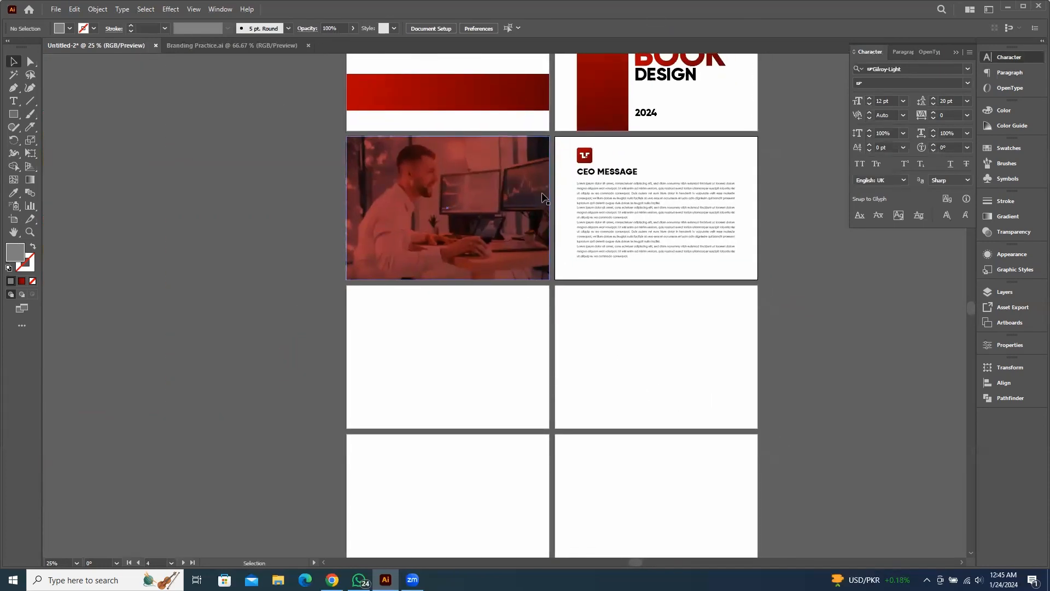
left_click_drag(612, 68, 381, 370)
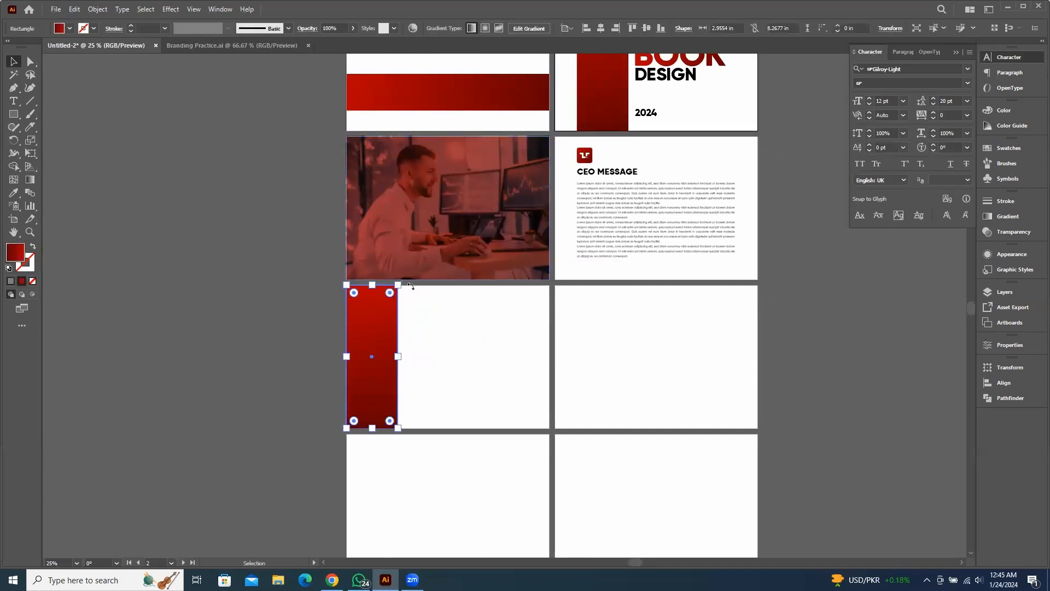
Rotate the copied gradient bar 90° clockwise, align it to the artboard's upper-left corner and stretch it across the full artboard width
mouse_move(410, 286)
left_mouse_down()
mouse_move(399, 399)
mouse_move(401, 312)
mouse_move(423, 289)
left_mouse_up()
key("ctrl+1")
key("ctrl+minus")
left_click_drag(703, 297, 514, 305)
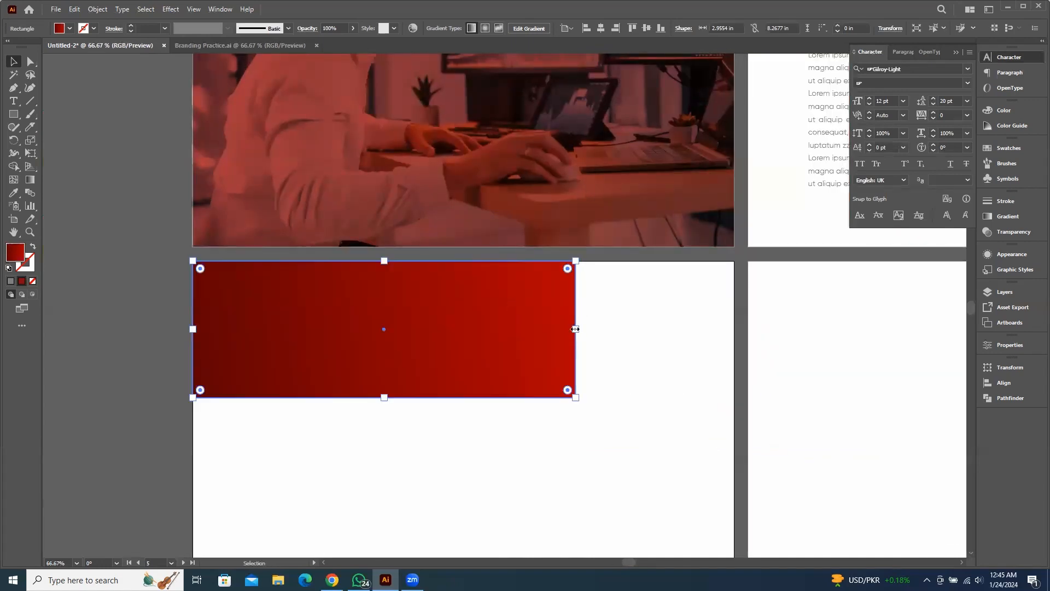
left_click_drag(576, 328, 733, 317)
left_click(662, 418)
Copy the DESIGN text from the cover title onto the horizontal red band below the photo page
key("ctrl+minus")
key("ctrl+minus")
key("ctrl+minus")
left_click_drag(605, 421, 560, 351)
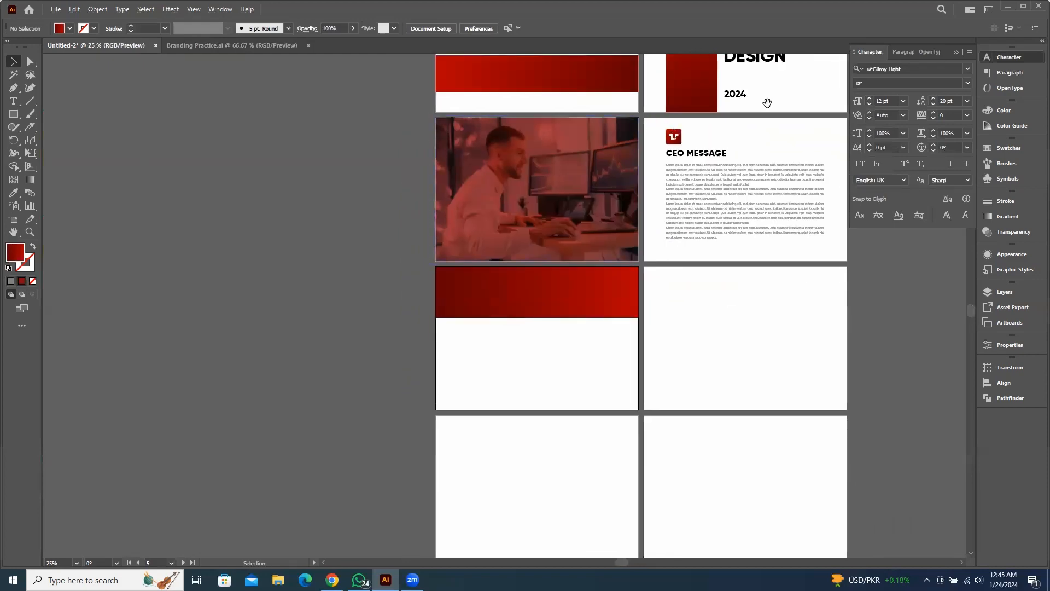
left_click_drag(767, 103, 752, 185)
left_click_drag(744, 144, 499, 395)
Replace the copied DESIGN text on the red band with TABLE OF
key("t")
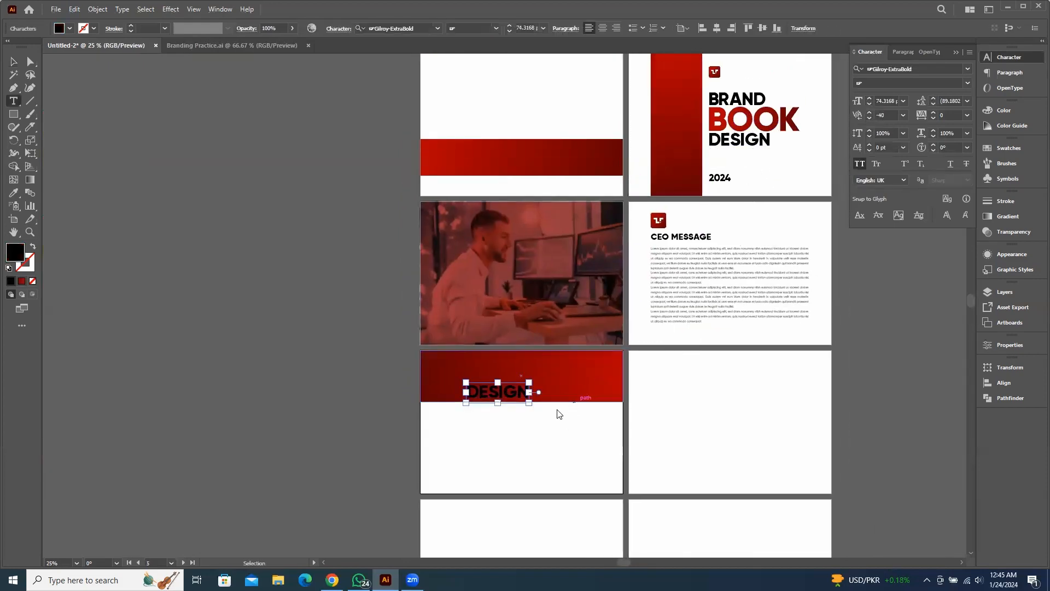
key("ctrl+s")
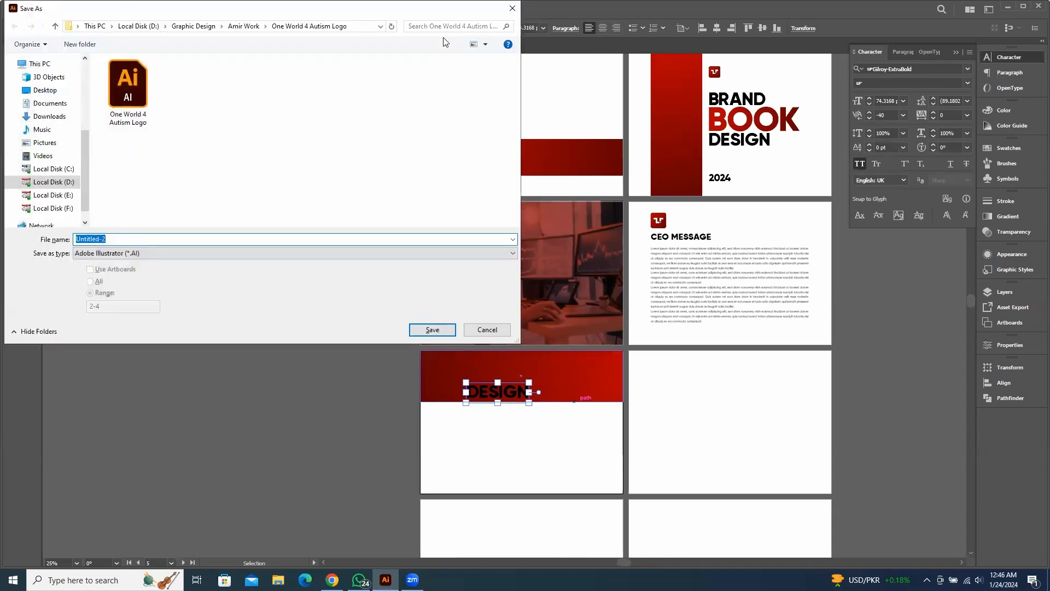
left_click(487, 329)
double_click(497, 395)
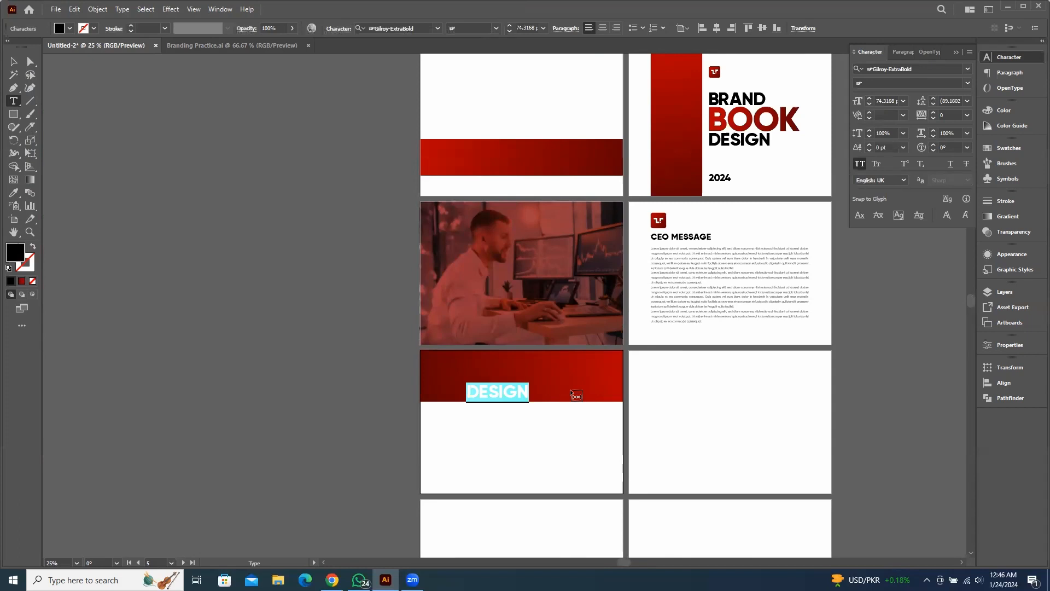
type("TABLE OF")
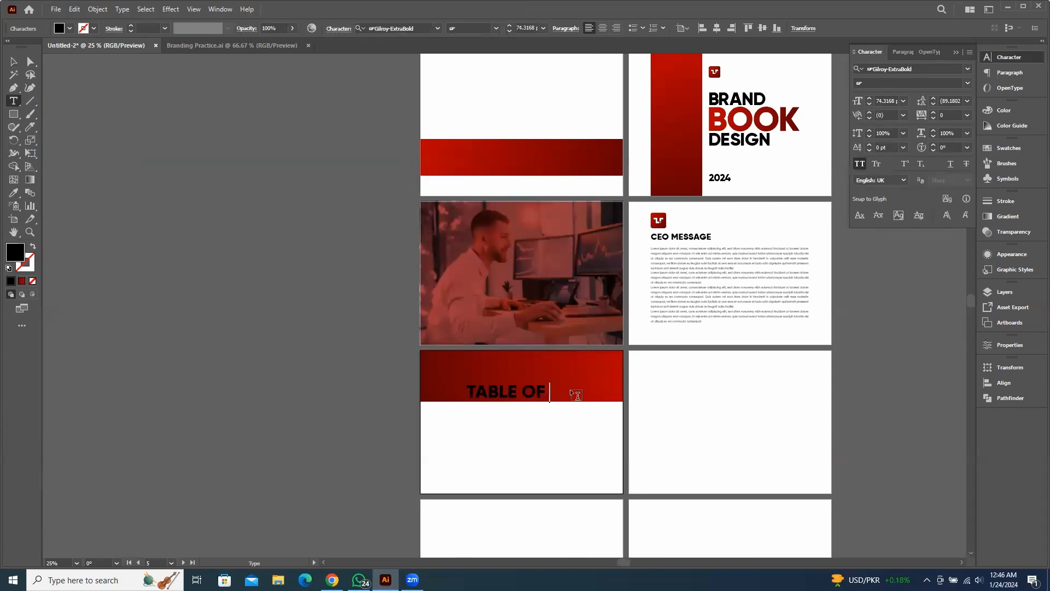
key("Escape")
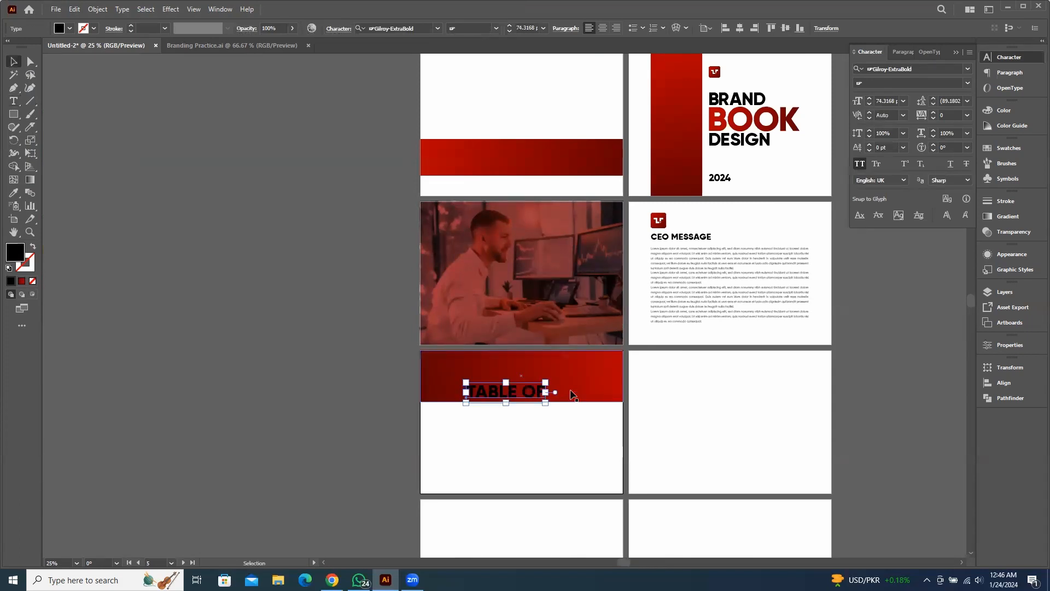
Colour the TABLE OF text white by sampling the artboard, and move it to the upper-left area of the red band
key("i")
left_click(571, 417)
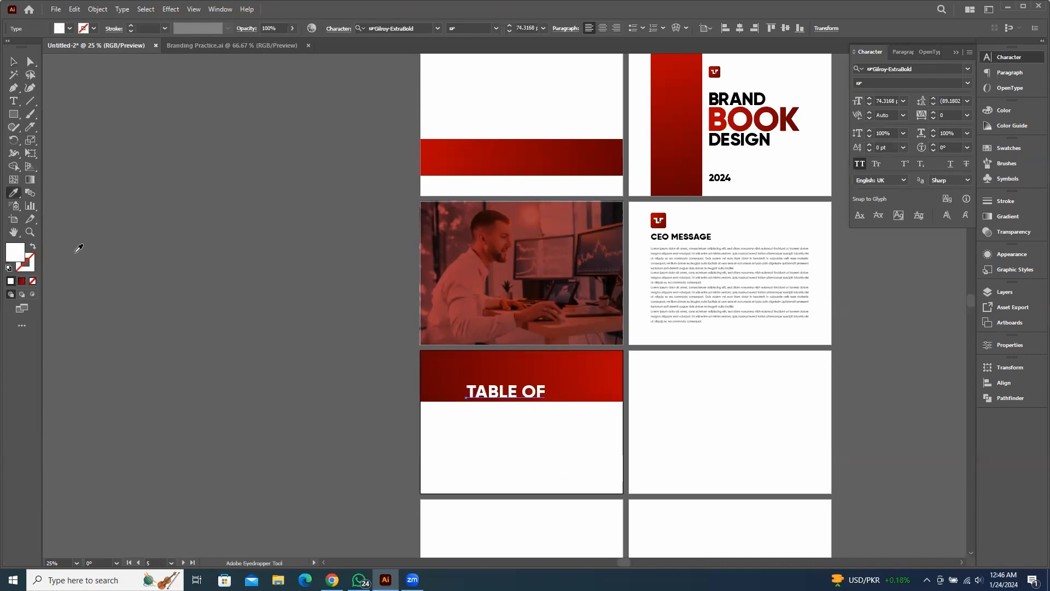
left_click(11, 61)
left_click(164, 188)
scroll(469, 430, "up", 2)
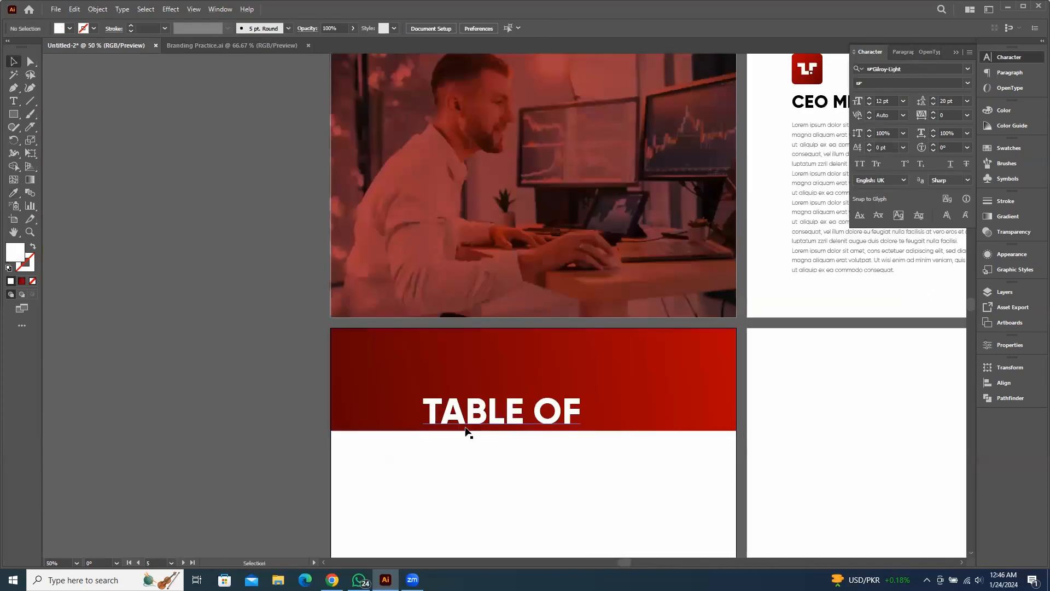
left_click_drag(452, 390, 399, 351)
left_click(438, 436)
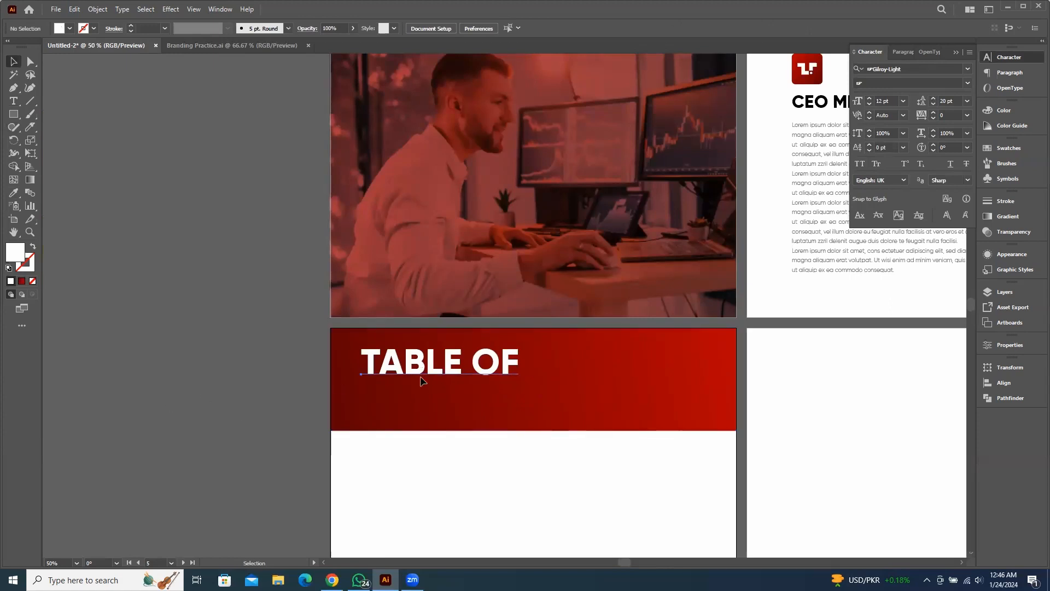
Duplicate the TABLE OF text directly below itself on the red band and change the copy to CONTENT
left_click_drag(426, 368, 421, 409)
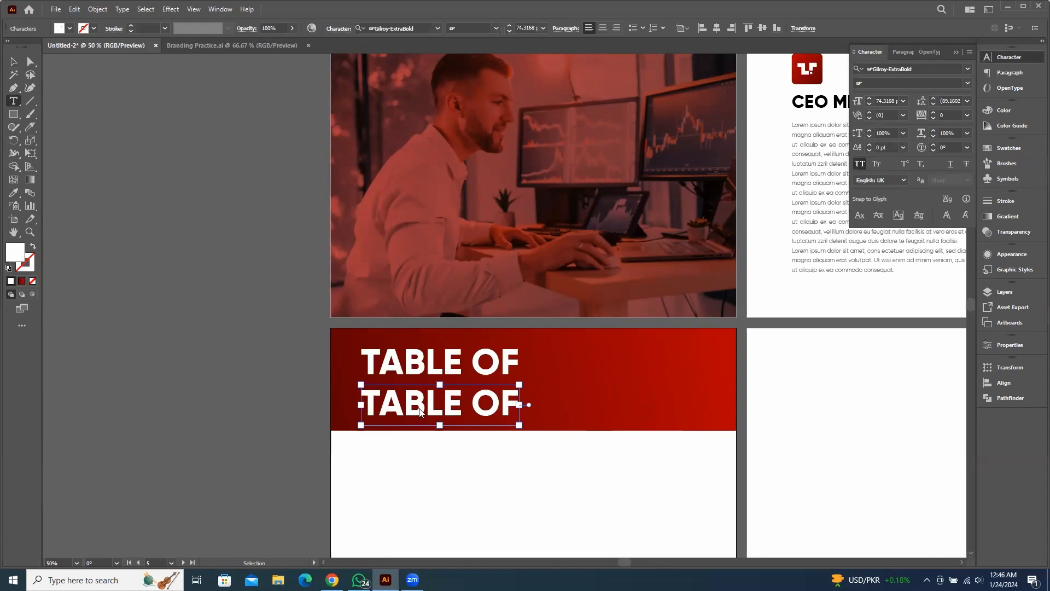
key("ctrl+s")
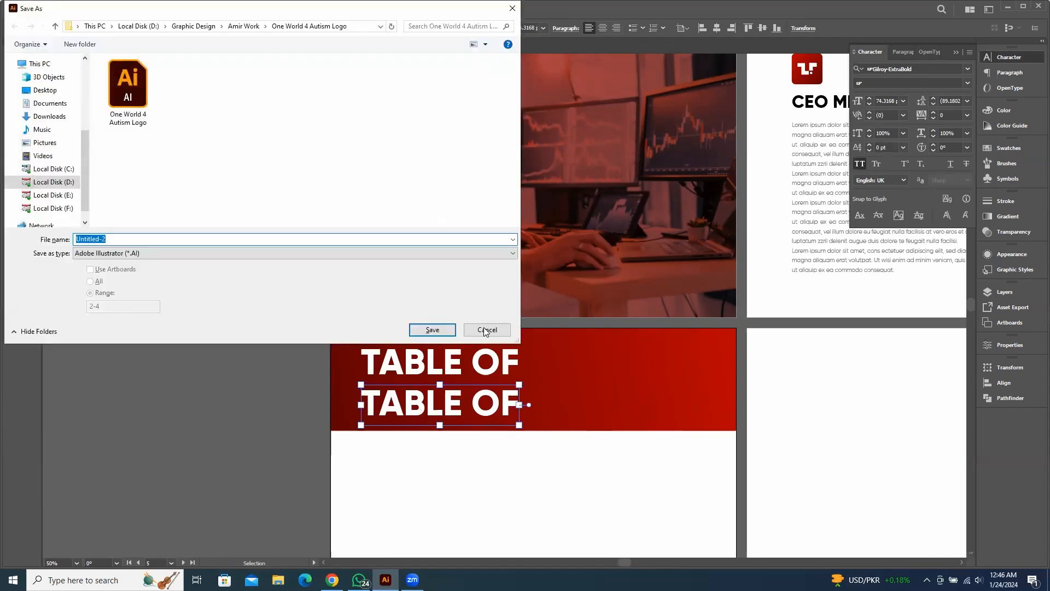
left_click(484, 330)
double_click(436, 395)
triple_click(436, 395)
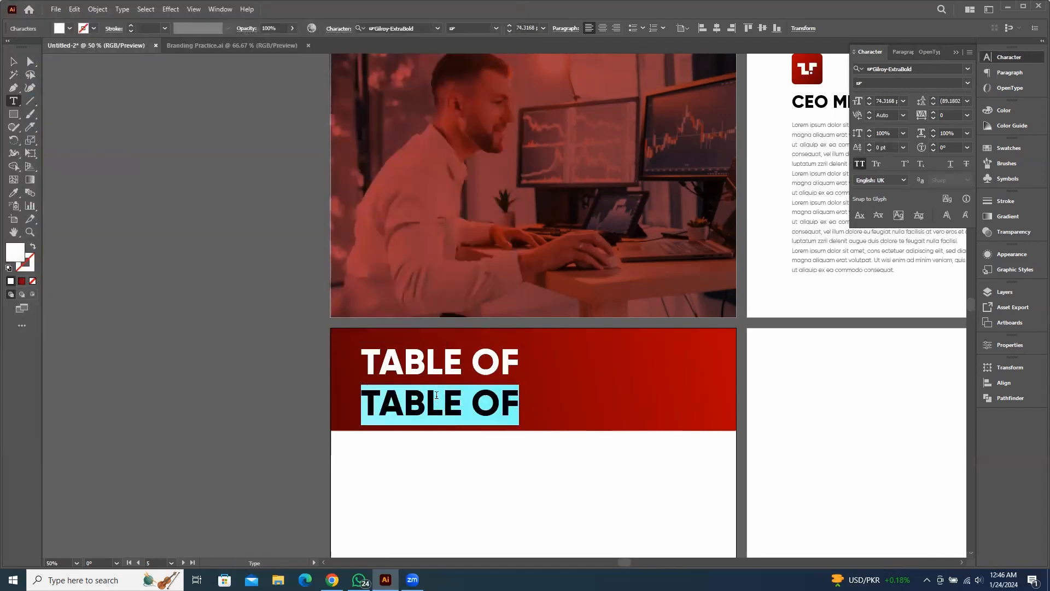
type("C")
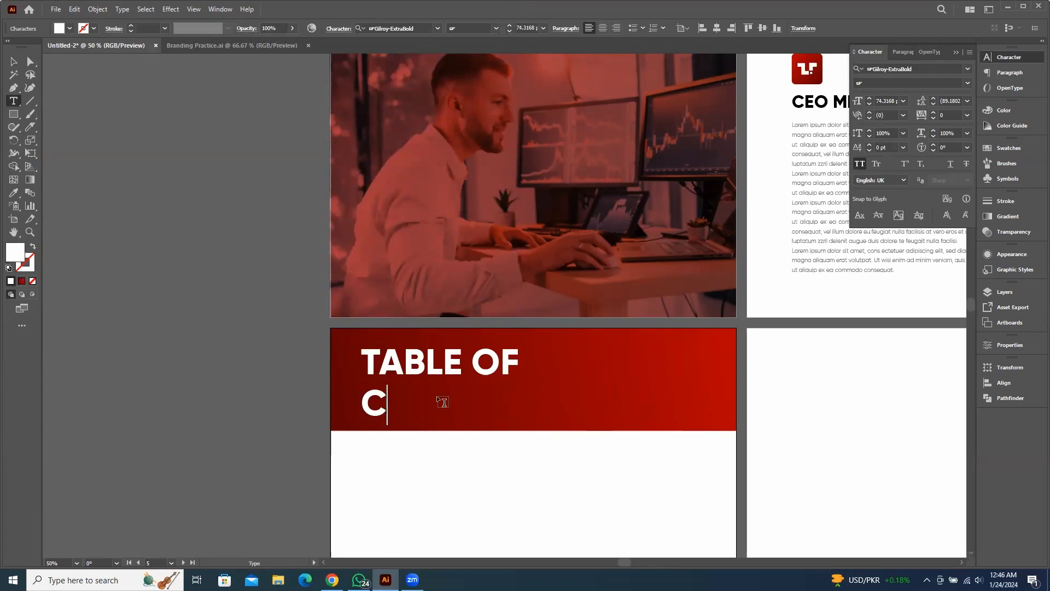
type("ONTENT")
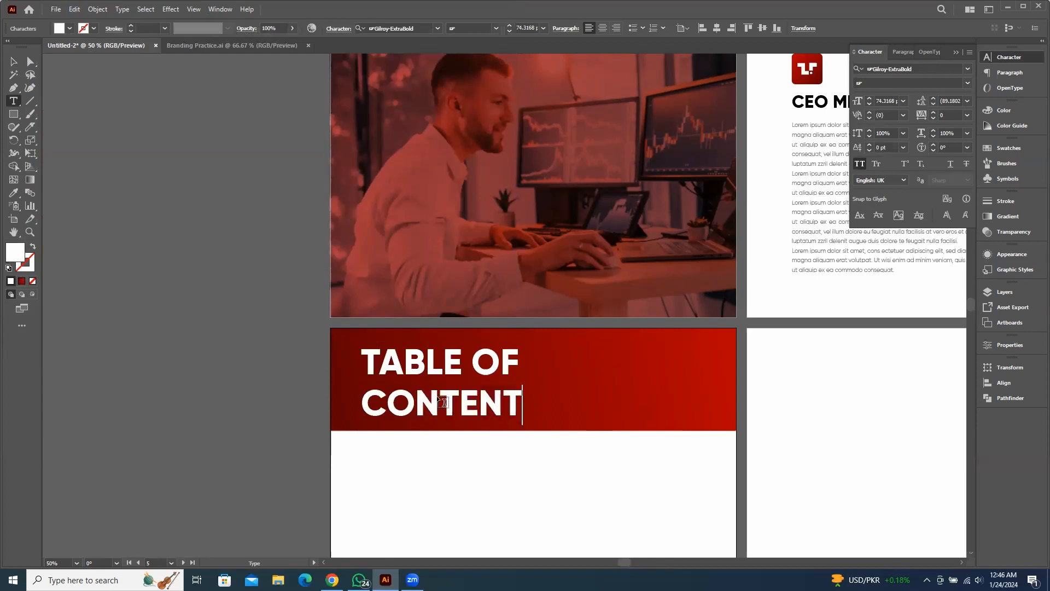
key("Escape")
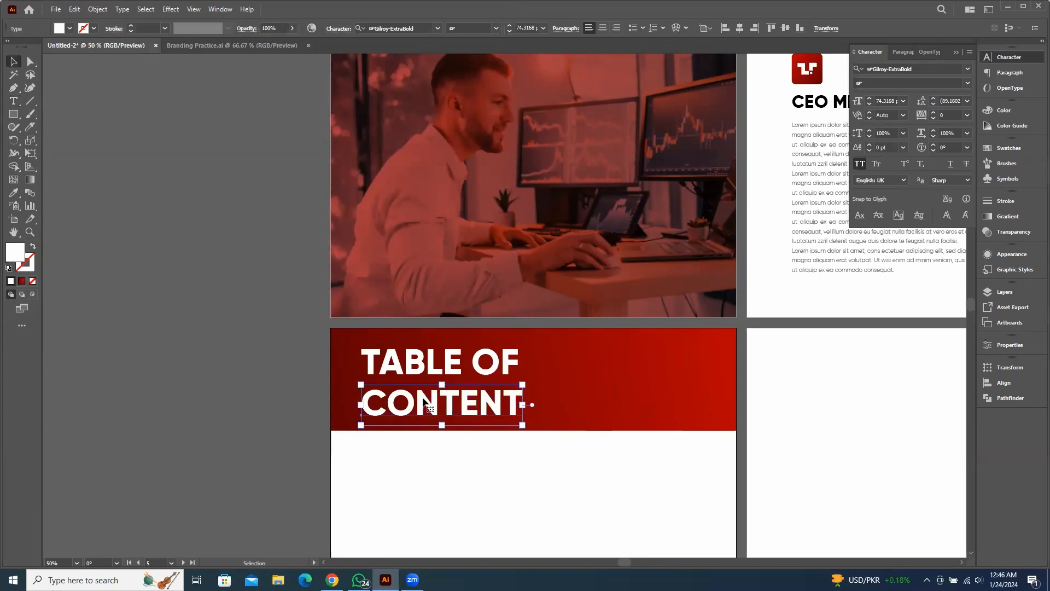
Enlarge the CONTENT text to about 161 pt so it spans most of the band, resting on its lower edge
left_click_drag(523, 405, 733, 424)
scroll(386, 414, "up", 2)
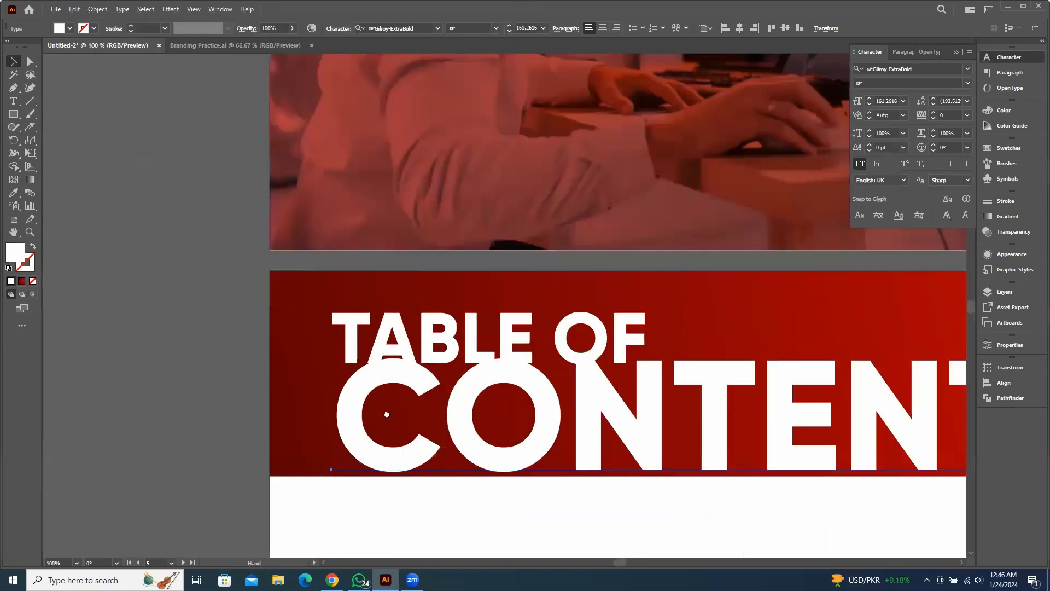
left_click_drag(386, 414, 341, 414)
key("ctrl+minus")
key("ctrl+minus")
key("ctrl+minus")
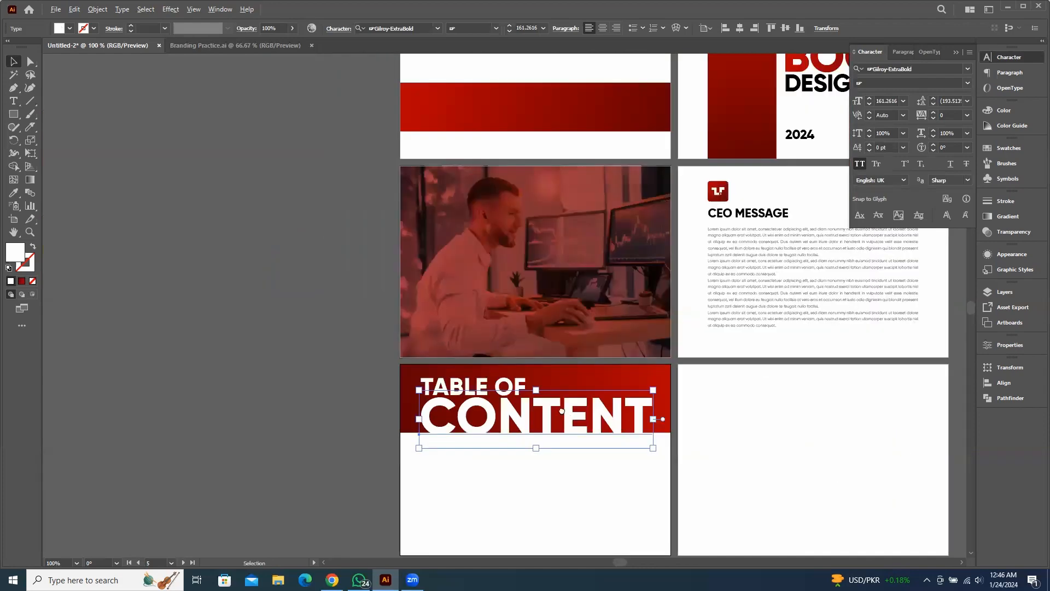
scroll(703, 383, "down", 2)
left_click(700, 383)
scroll(384, 312, "up", 2)
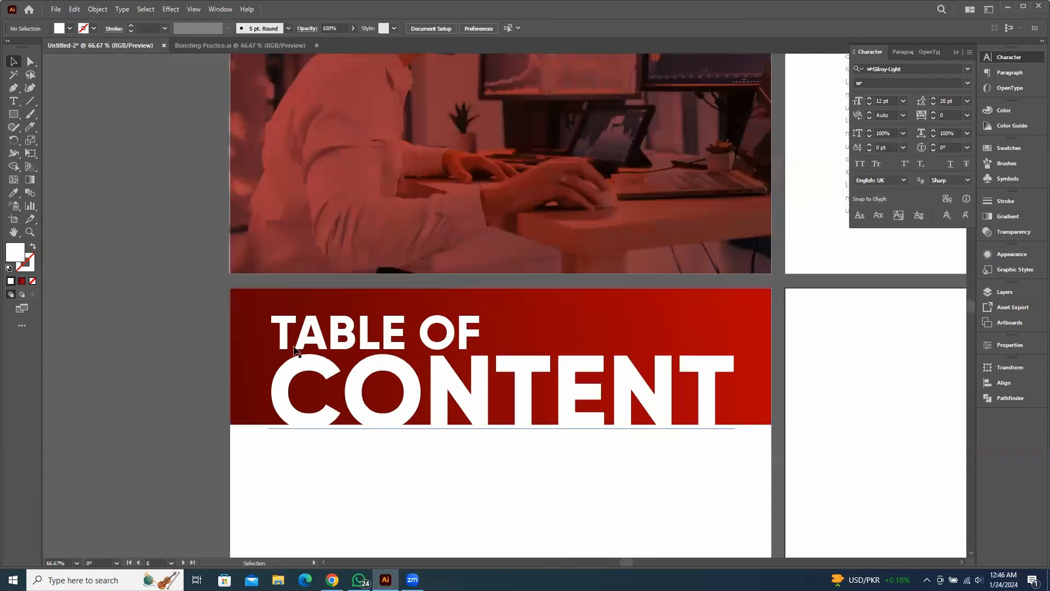
Shift the TABLE OF text to the right above CONTENT and scale it down to about 68 pt
left_click_drag(386, 328, 409, 330)
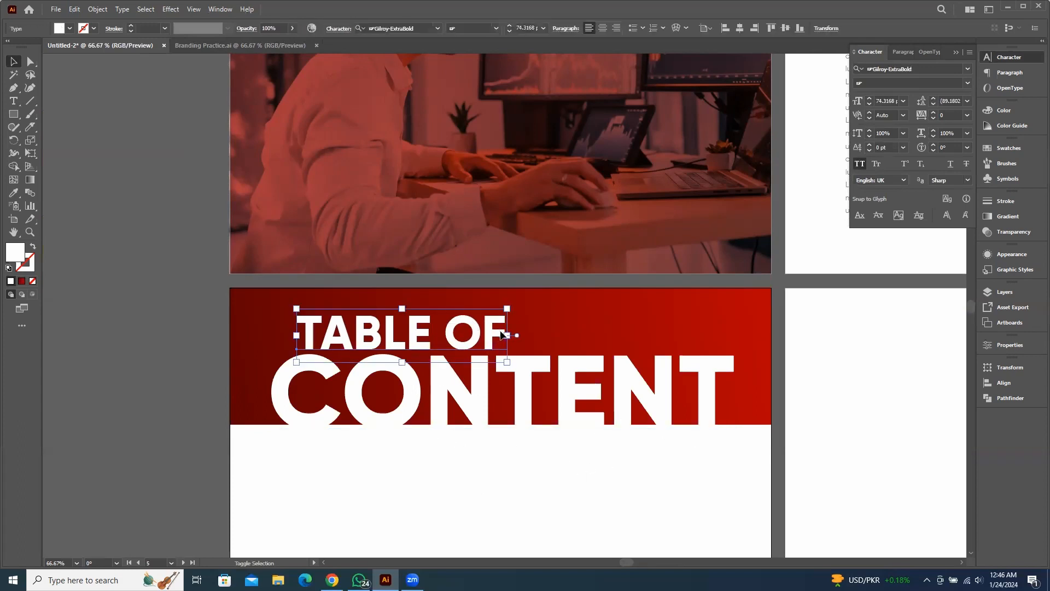
left_click_drag(507, 335, 490, 350)
left_click(755, 451)
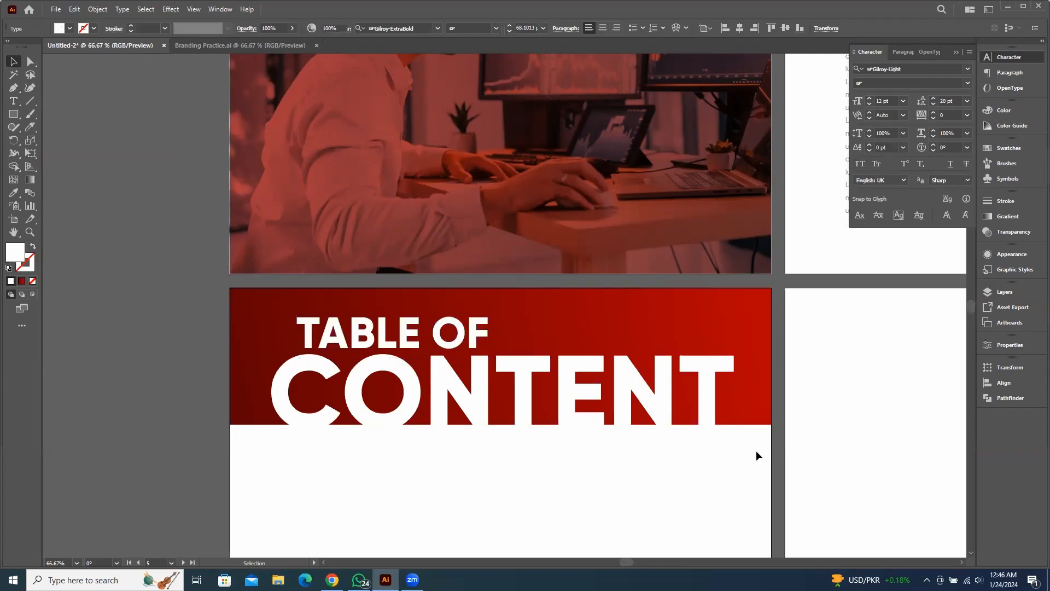
scroll(755, 451, "down", 3)
left_click_drag(730, 477, 525, 367)
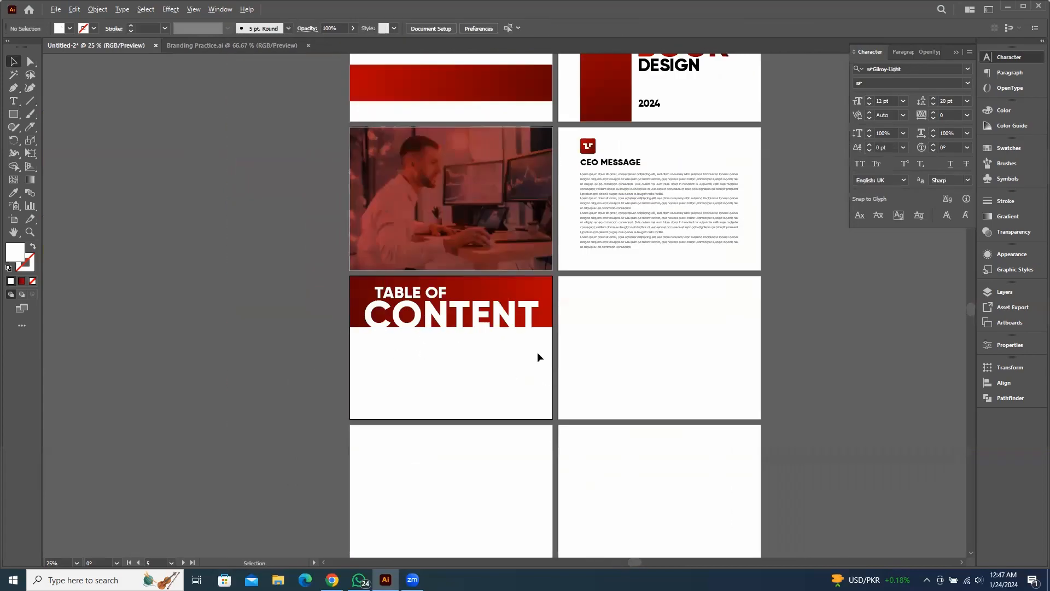
scroll(433, 399, "up", 1)
left_click_drag(466, 423, 476, 460)
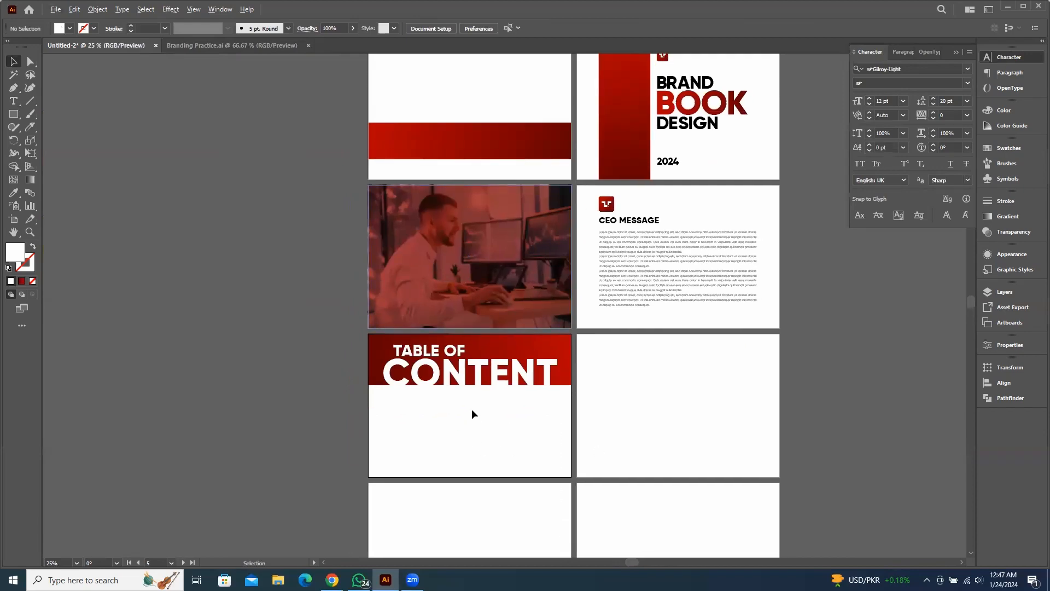
Centre the CONTENT text horizontally on the red gradient band
left_click(470, 372)
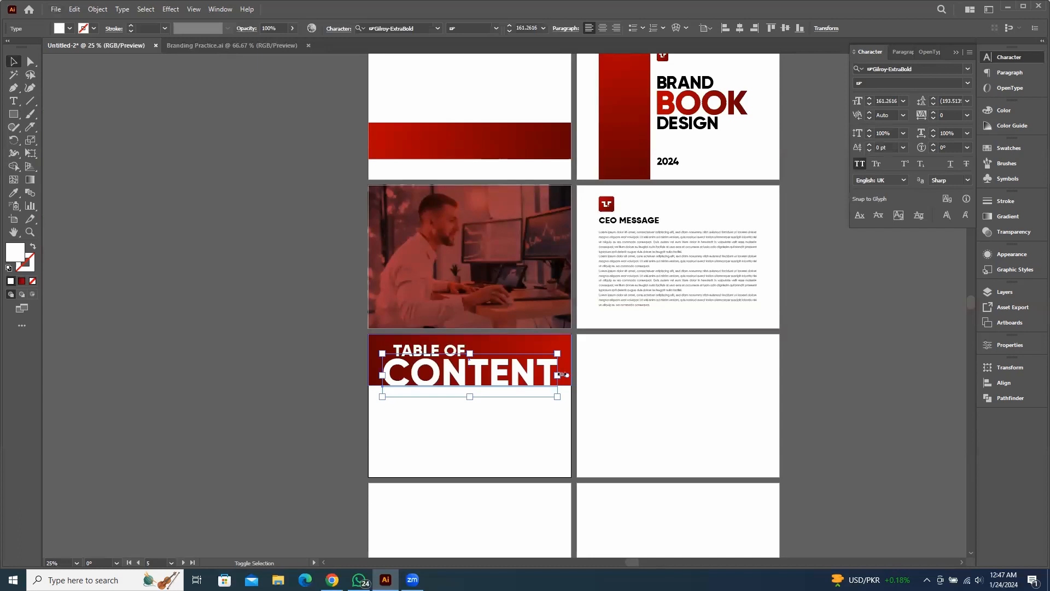
left_click(563, 376, "shift")
scroll(518, 343, "up", 2)
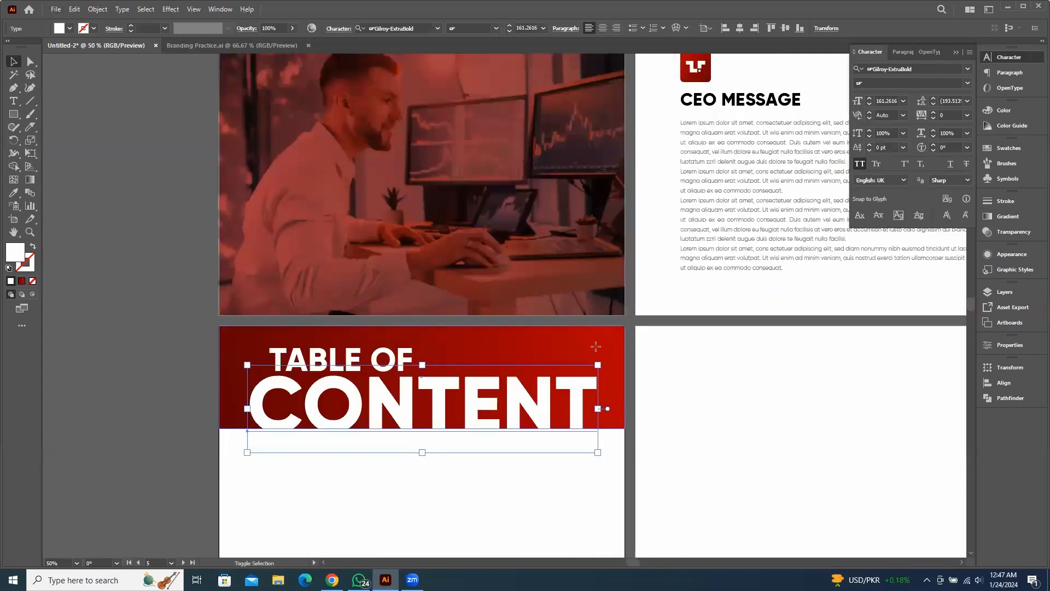
left_click(580, 345)
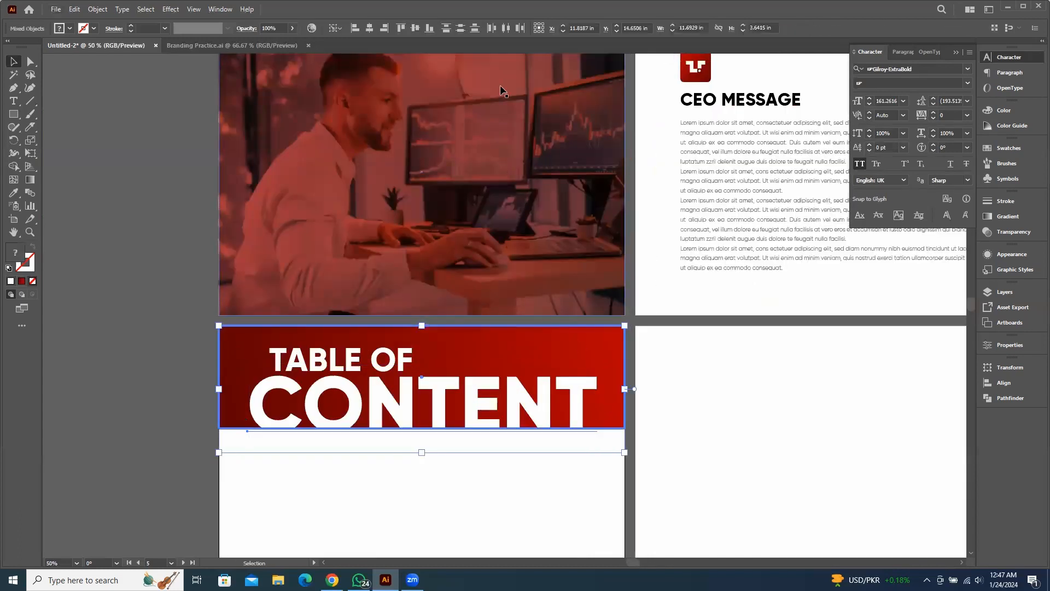
left_click(370, 30)
left_click(760, 421)
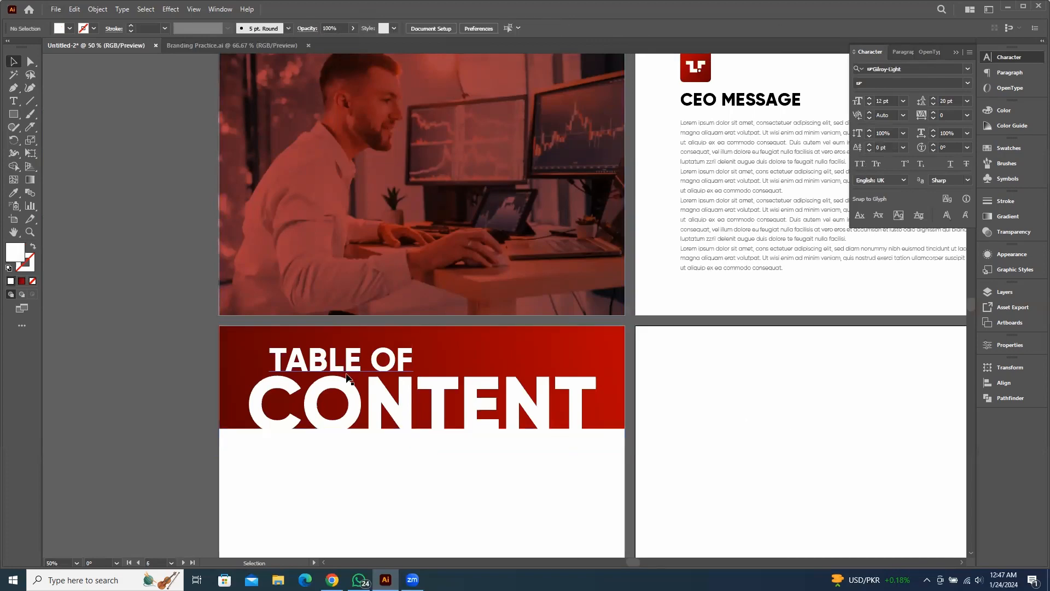
scroll(336, 386, "down", 1)
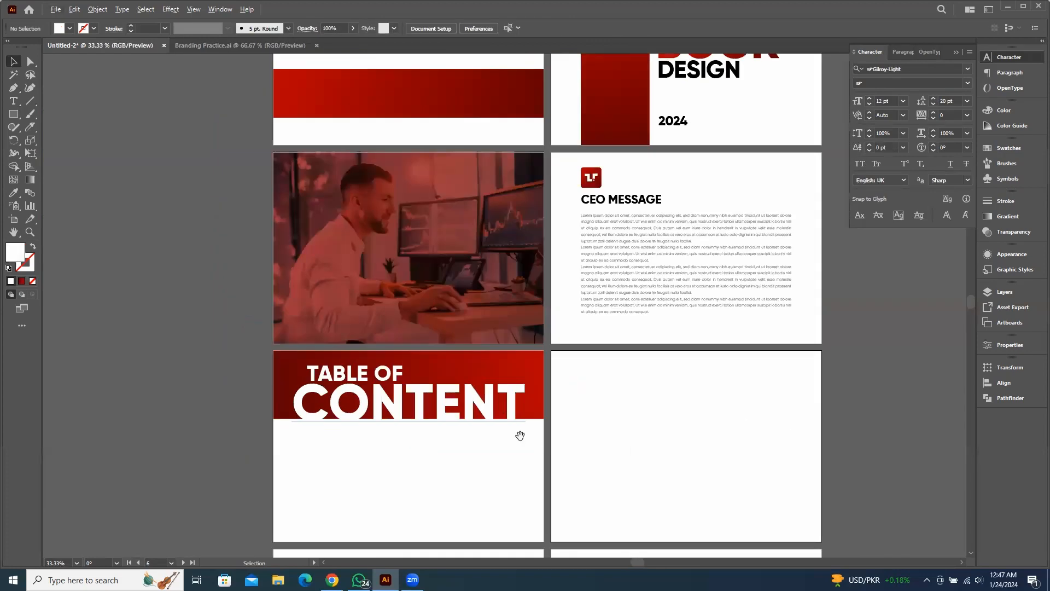
scroll(518, 436, "down", 2)
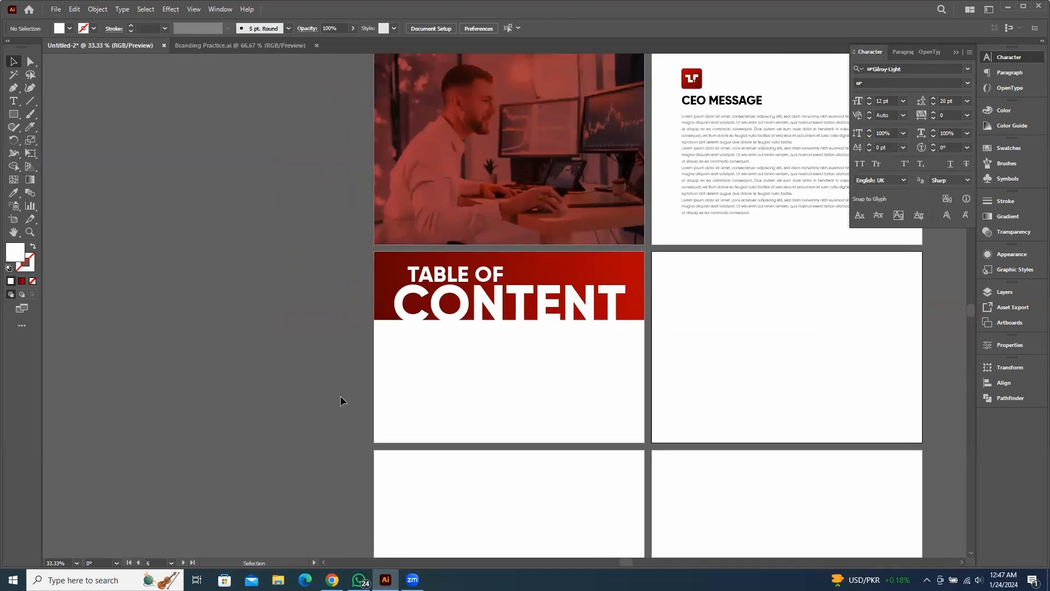
scroll(296, 366, "up", 1)
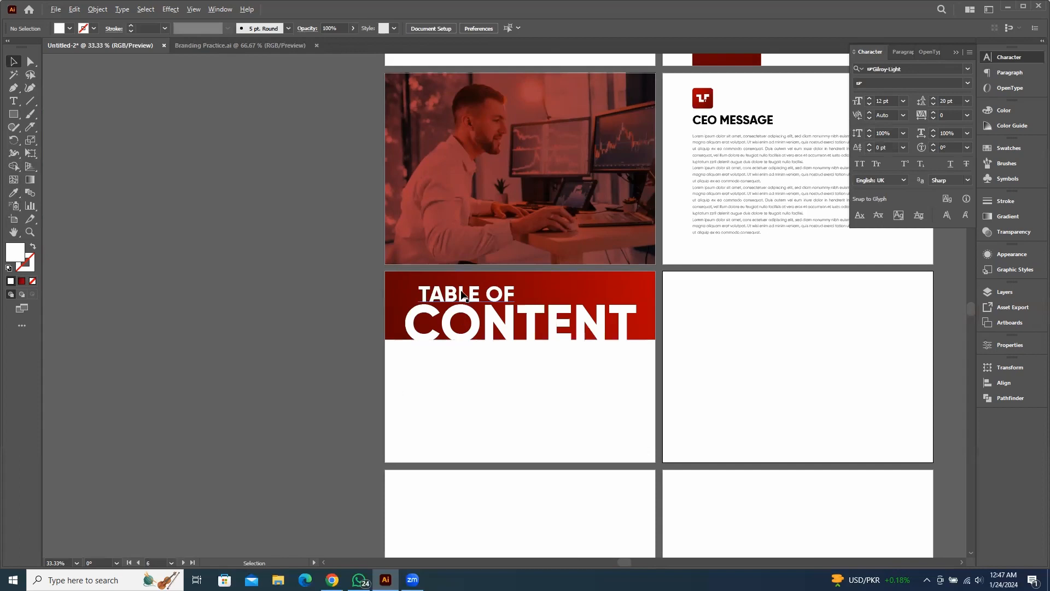
Copy the TABLE OF text below the band, rotate it 90° counterclockwise and place it near the artboard's left edge
left_click_drag(462, 295, 416, 411)
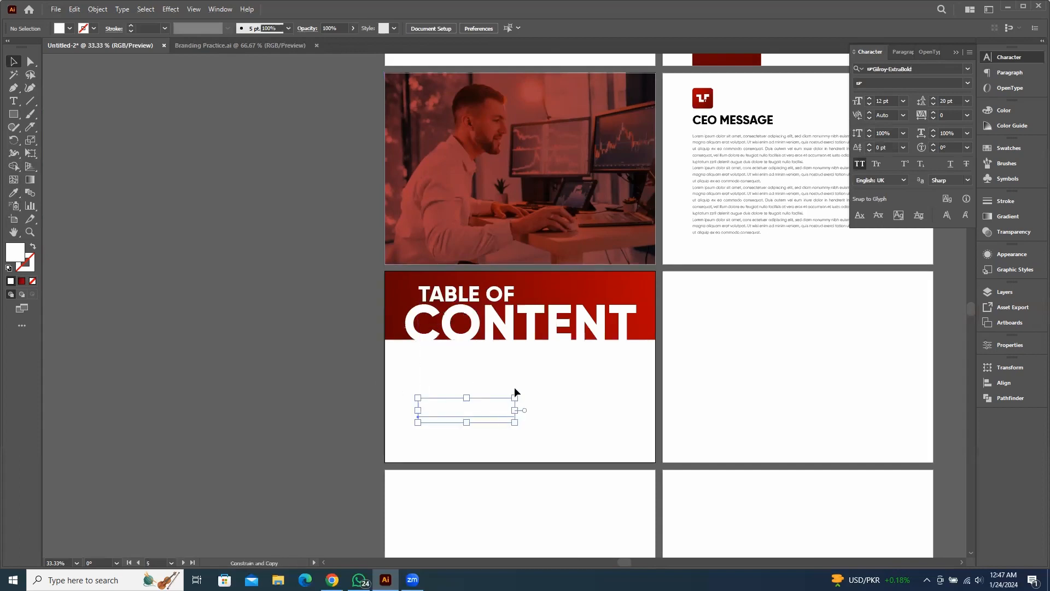
left_click_drag(521, 393, 432, 354)
left_click_drag(462, 425, 405, 426)
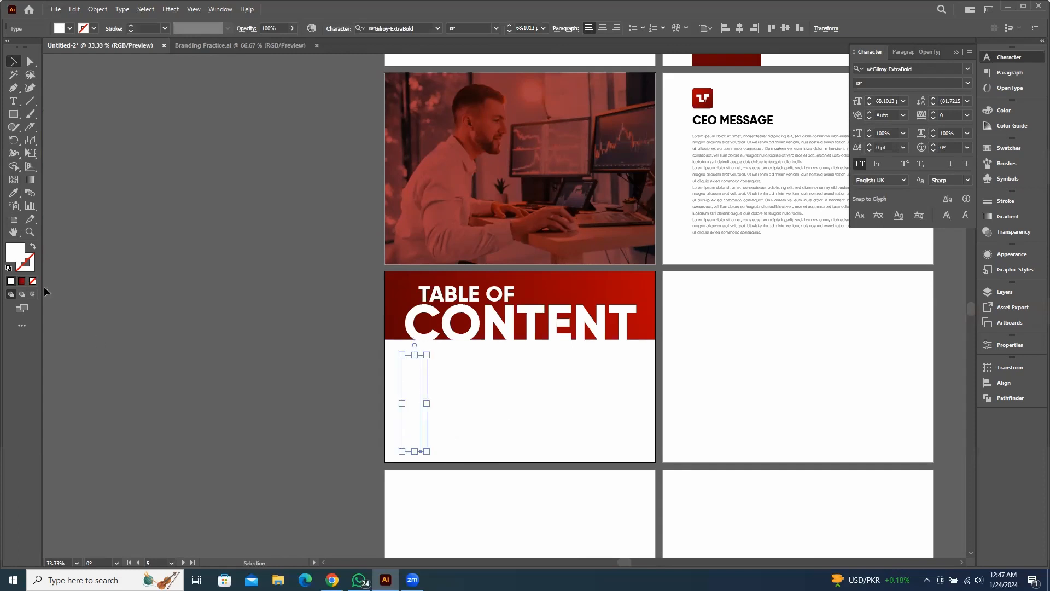
Colour the rotated text light grey E5E5E5 and replace its wording with INDEX
double_click(16, 253)
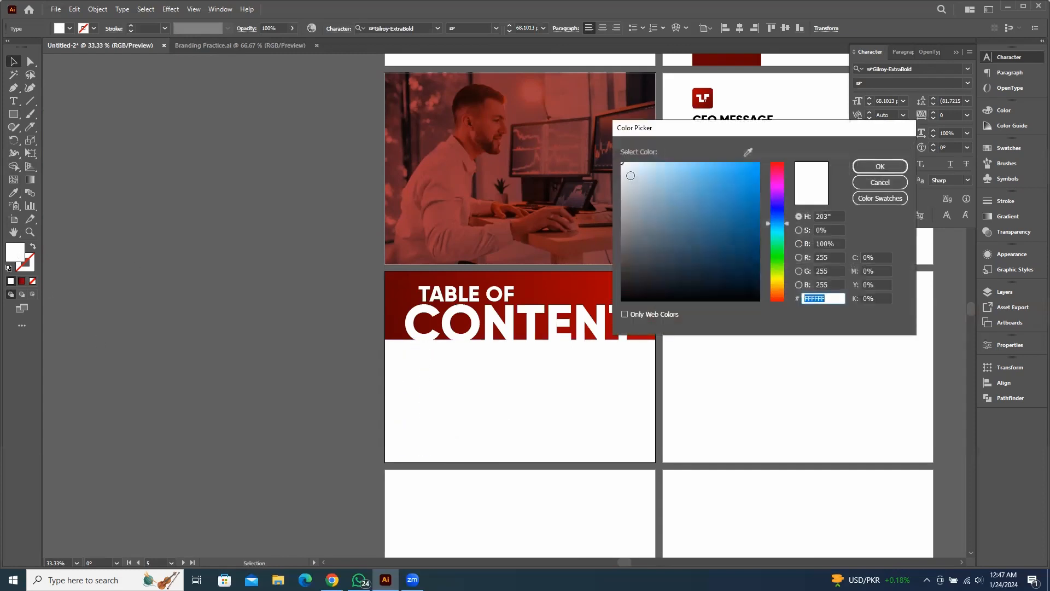
left_click_drag(630, 175, 617, 175)
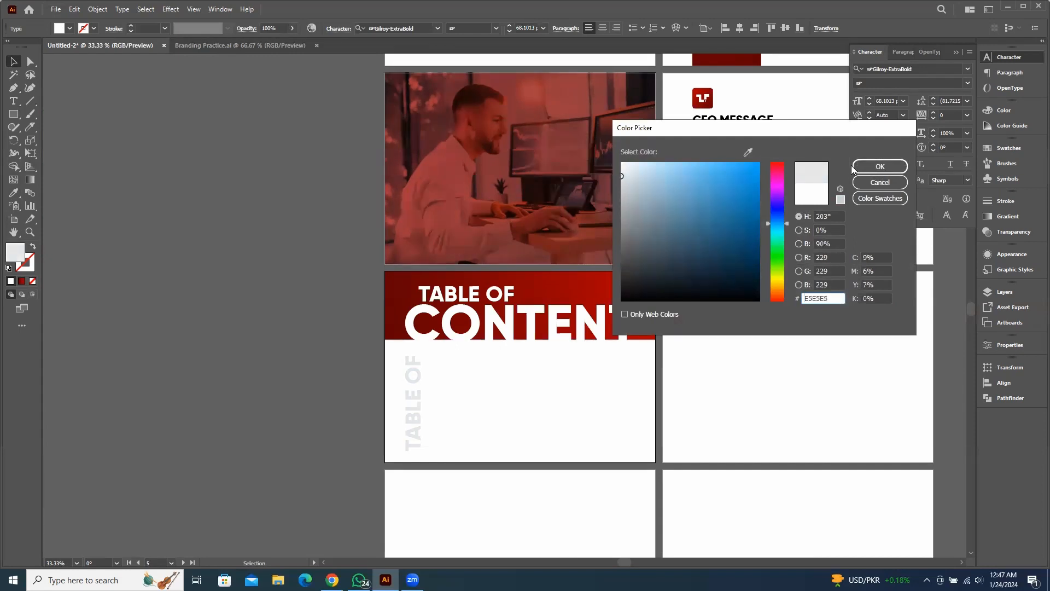
left_click(887, 162)
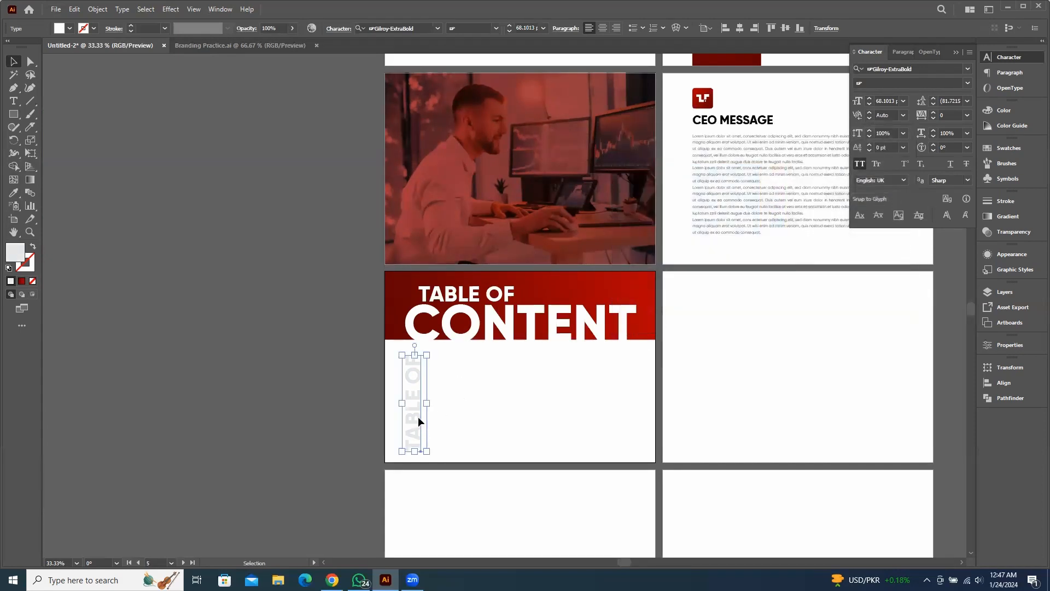
double_click(409, 392)
key("ctrl+a")
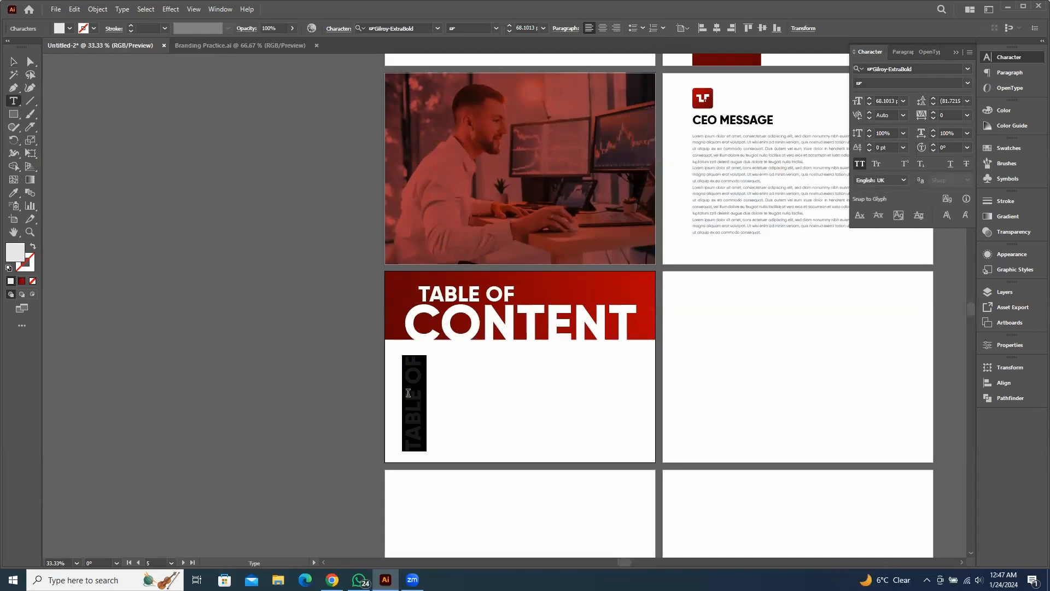
type("INDEX")
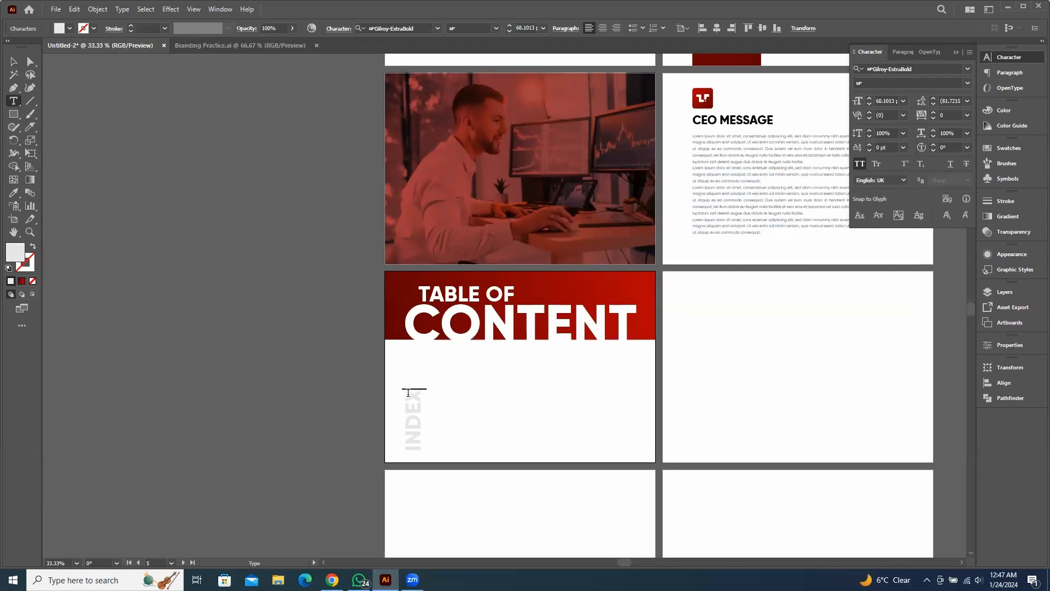
key("Escape")
Move the vertical INDEX text up to just below the red band and nudge the CONTENT text slightly upward
scroll(363, 435, "up", 2)
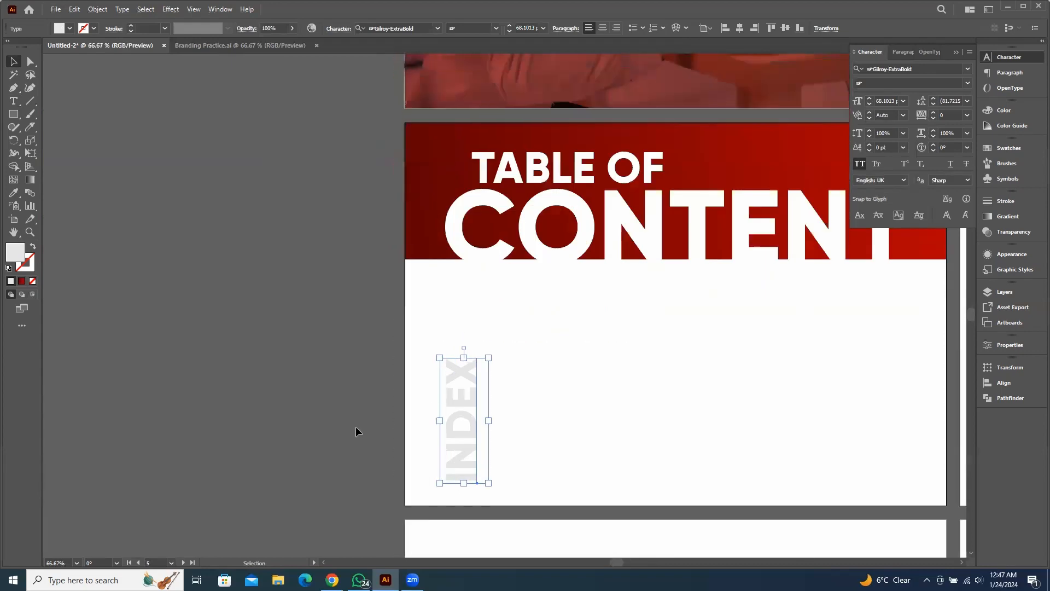
left_click_drag(466, 390, 465, 288)
left_click(520, 375)
left_click_drag(623, 371, 503, 366)
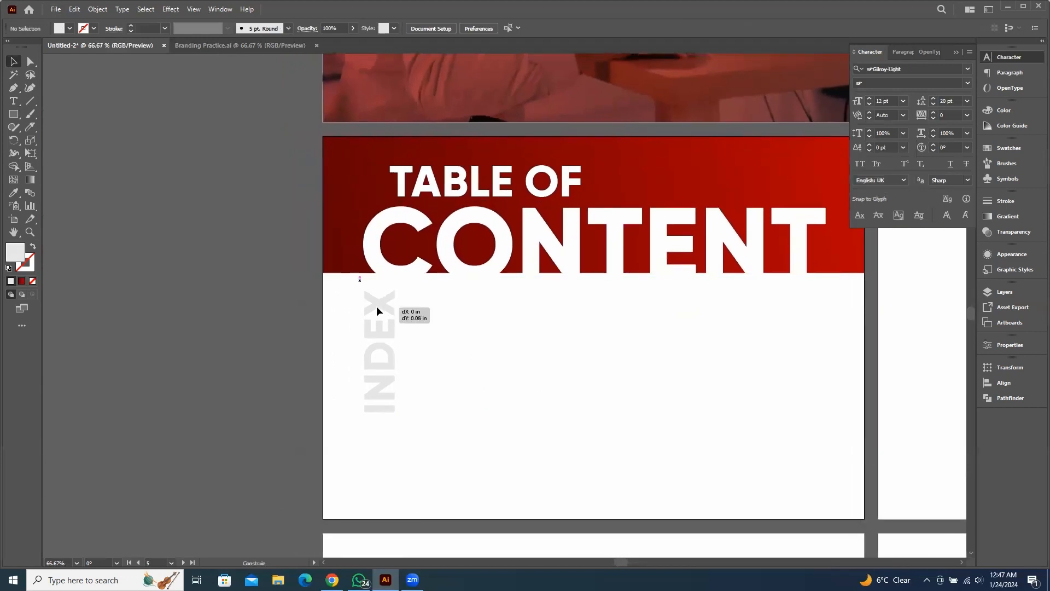
left_click(377, 305)
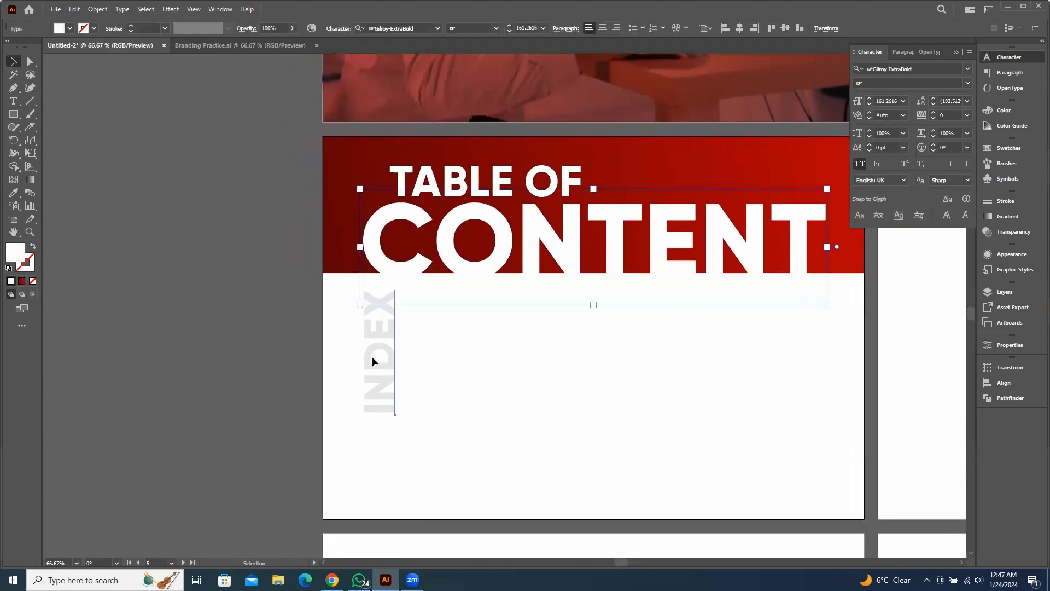
left_click_drag(372, 356, 373, 359)
Copy the TABLE OF text beside the vertical INDEX text and colour the copy dark grey 444444
left_click_drag(474, 181, 493, 329)
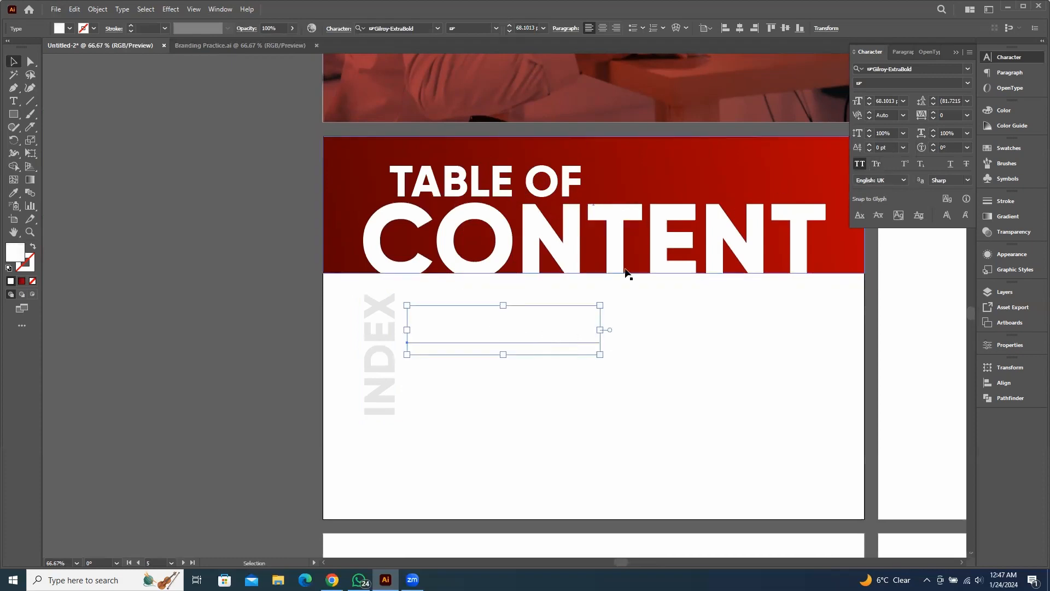
double_click(15, 255)
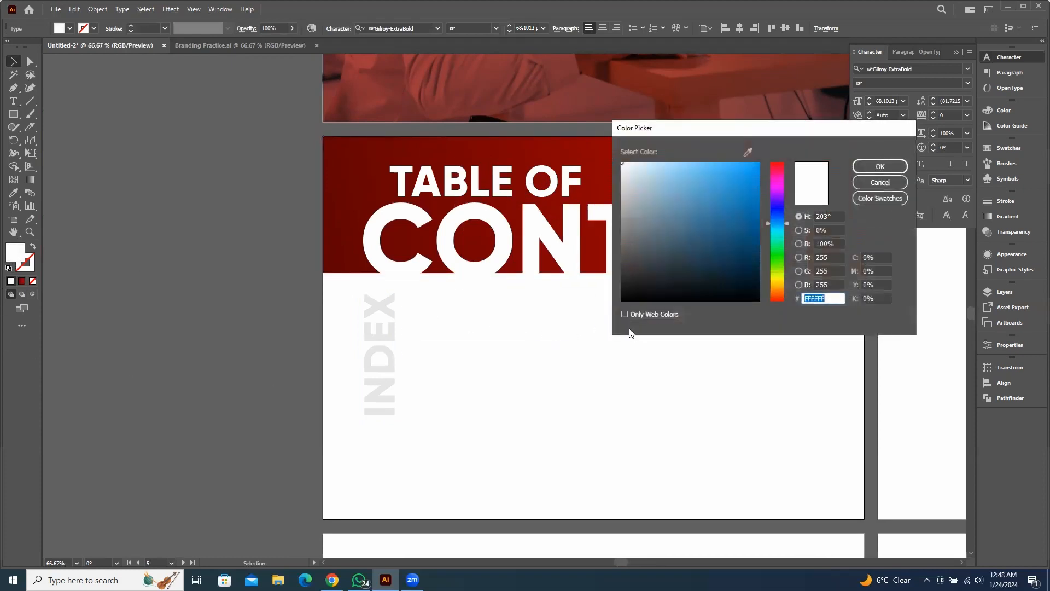
left_click_drag(626, 261, 591, 263)
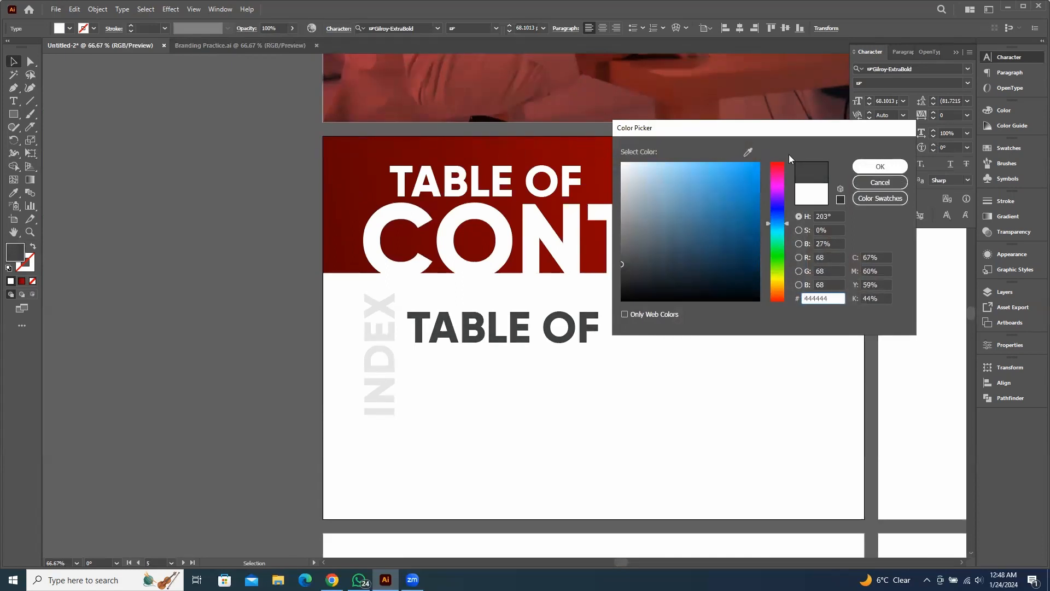
left_click(747, 152)
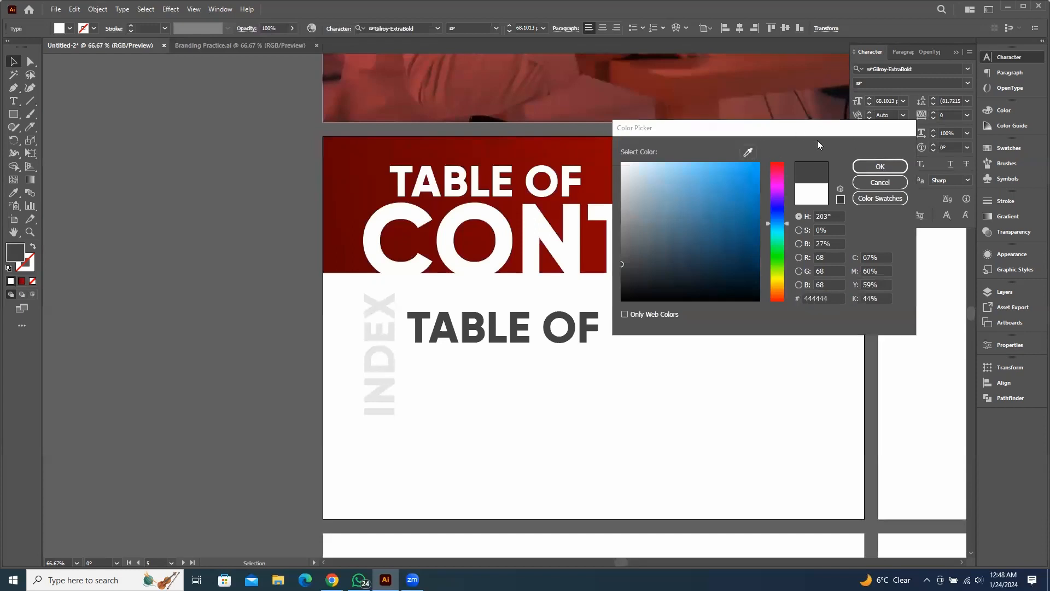
left_click(880, 166)
left_click_drag(787, 161, 830, 161)
key("ctrl+z")
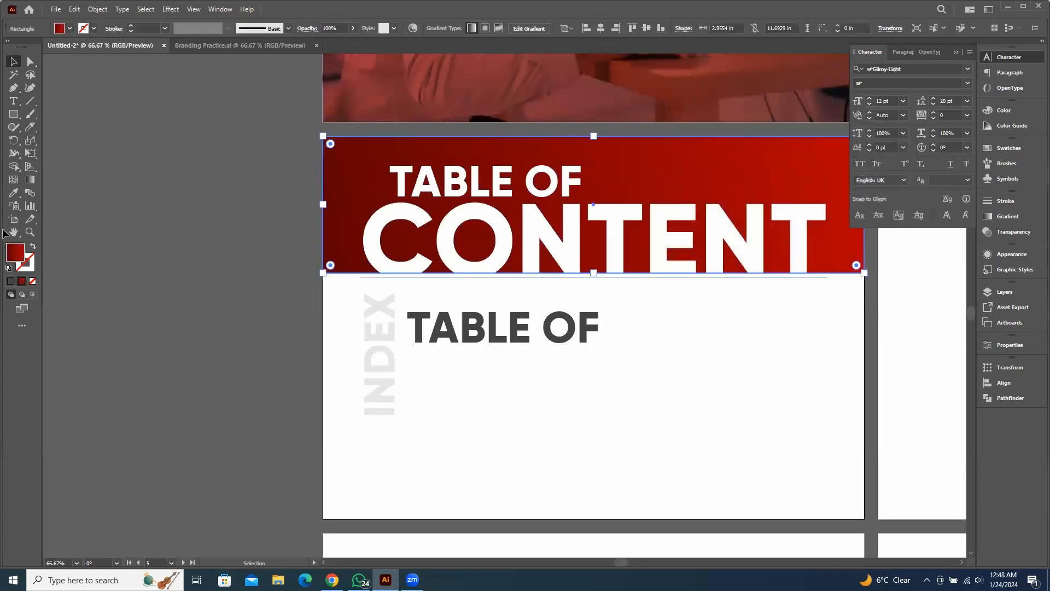
double_click(20, 256)
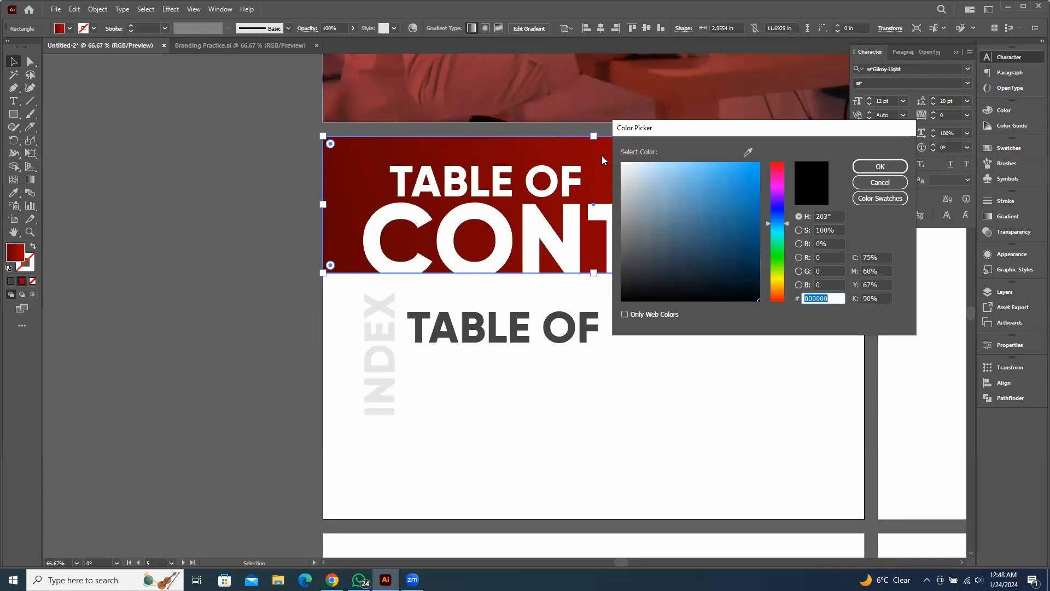
left_click(748, 152)
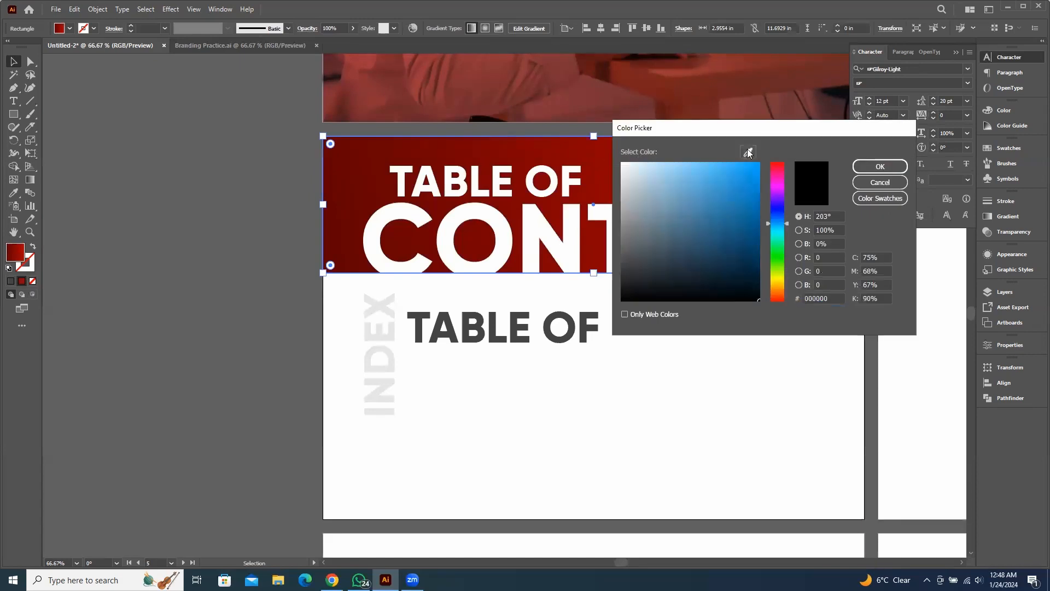
left_click(615, 156)
left_click(878, 167)
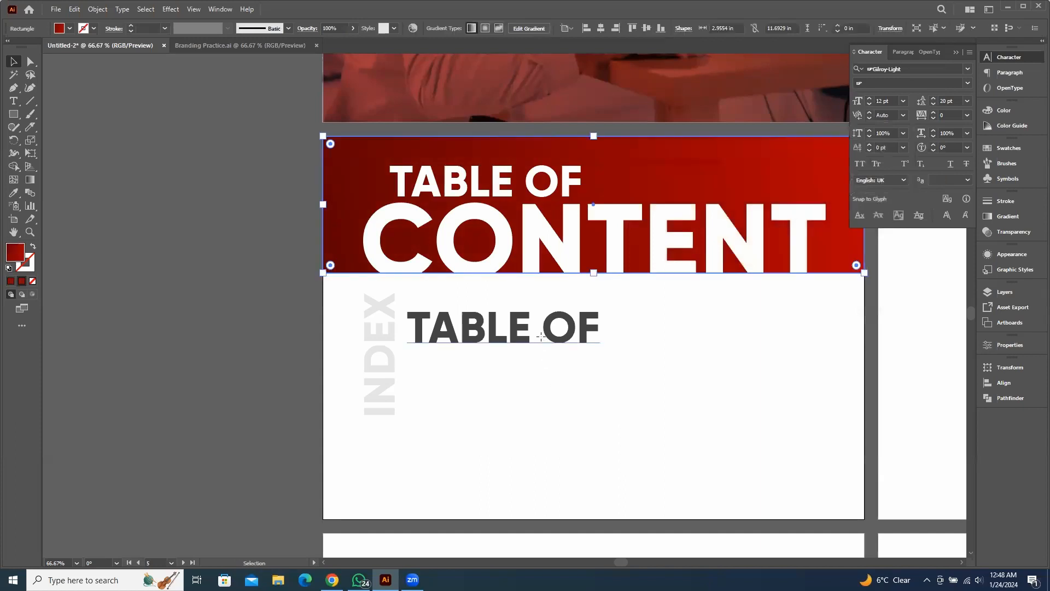
Recolour the dark grey TABLE OF copy beside INDEX in dark red 8B0000, sampled from the gradient band
left_click(544, 336)
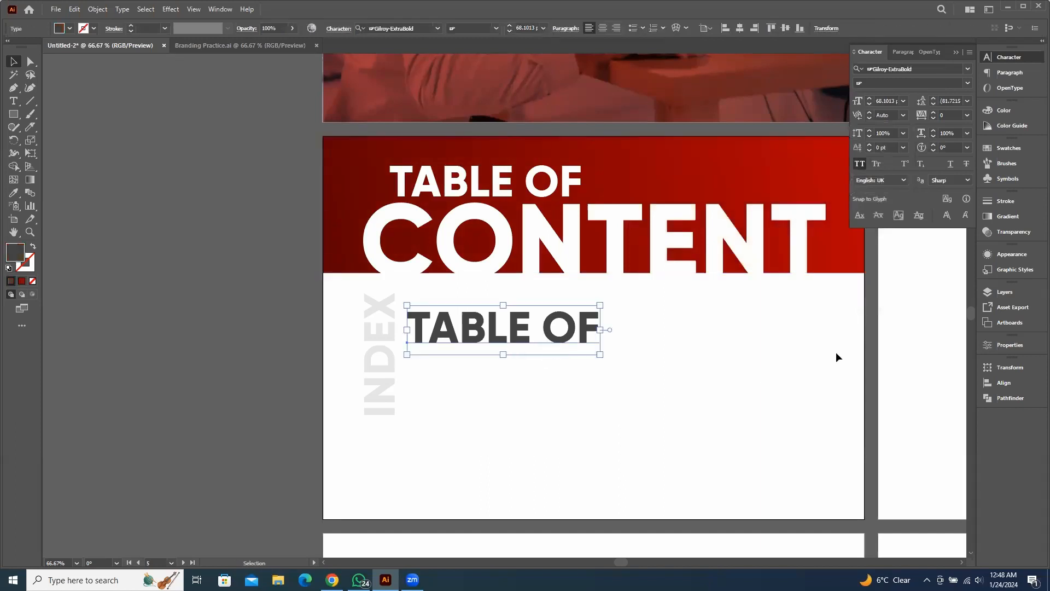
double_click(15, 250)
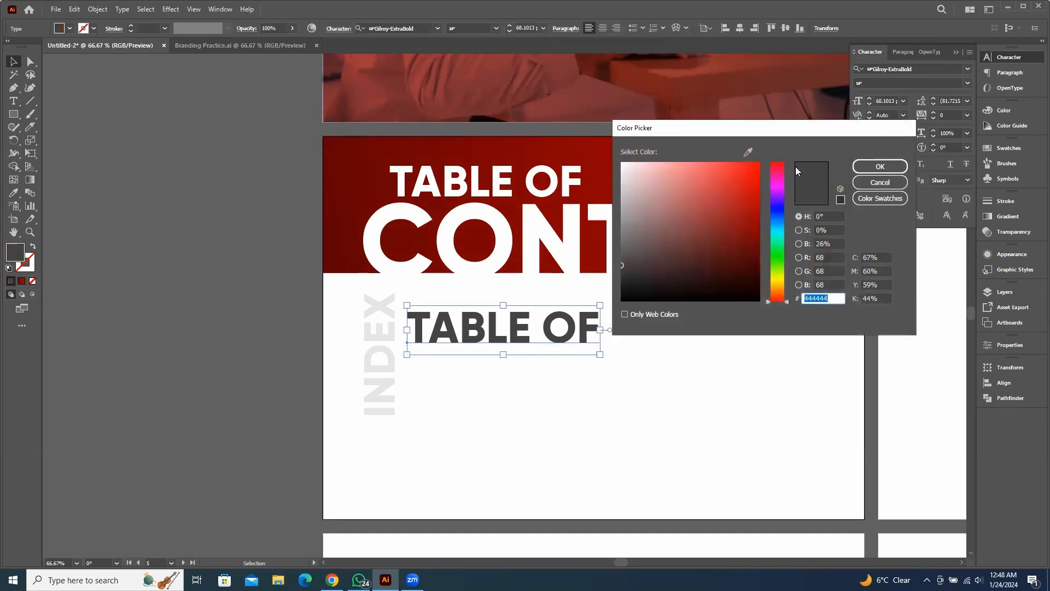
left_click(748, 152)
left_click(606, 160)
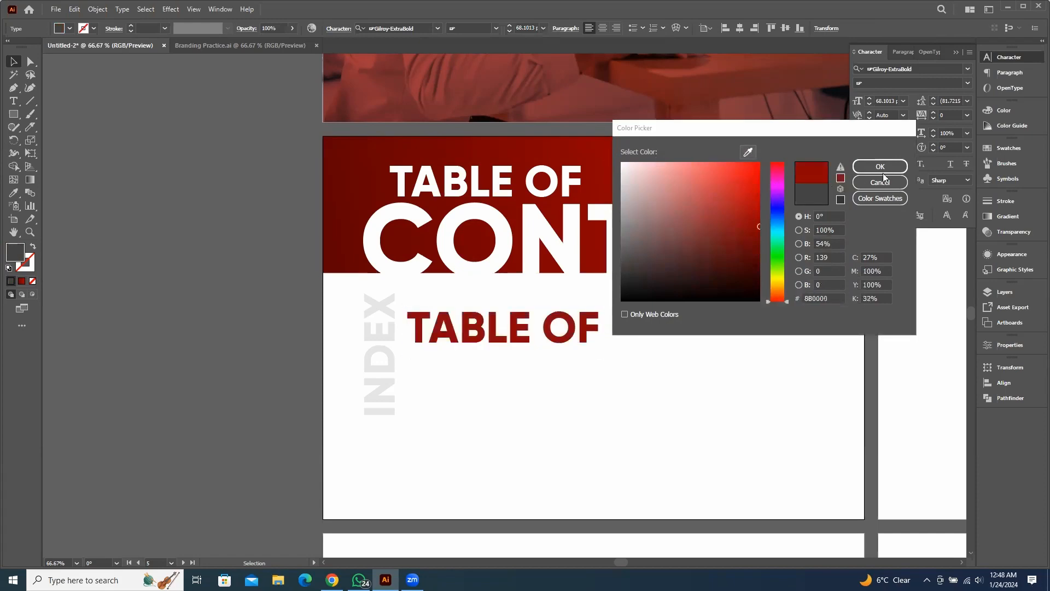
left_click(879, 167)
left_click(648, 387)
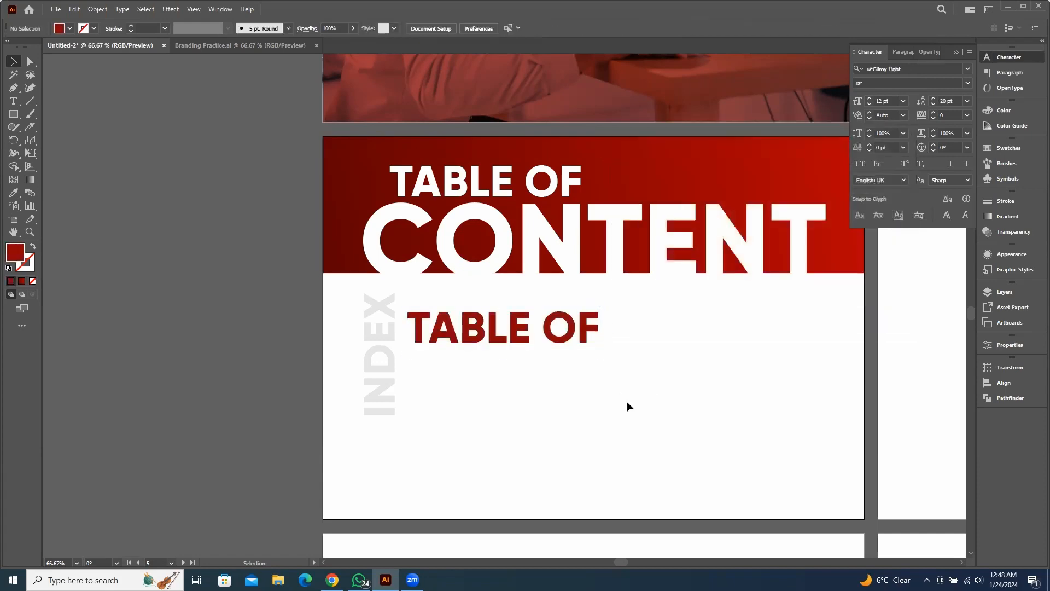
Scale the dark red TABLE OF text down to about 27 pt beside the vertical INDEX text
scroll(511, 337, "up", 1)
scroll(510, 338, "up", 1)
left_click(619, 287)
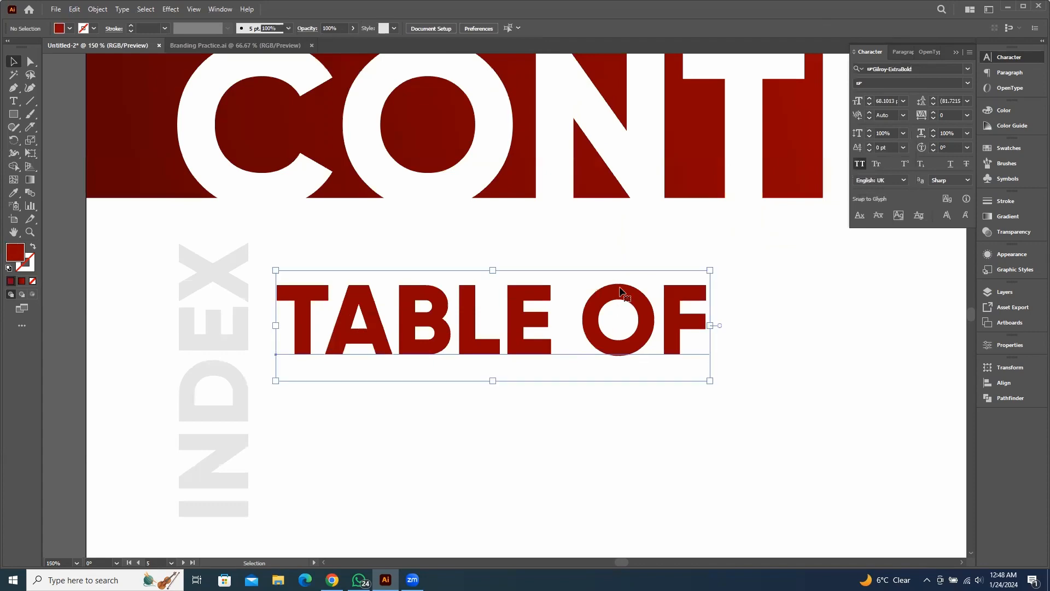
scroll(639, 306, "down", 2)
left_click_drag(762, 376, 397, 345)
scroll(378, 382, "up", 1)
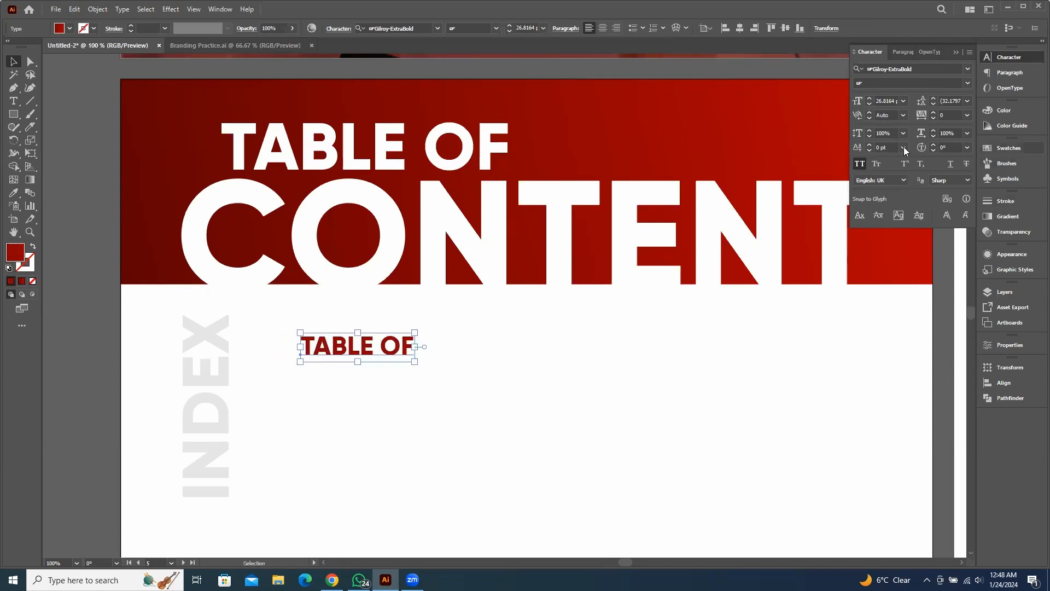
Change the font of the small dark red TABLE OF text to Gilroy-Bold
left_click(941, 68)
left_click_drag(903, 70, 883, 75)
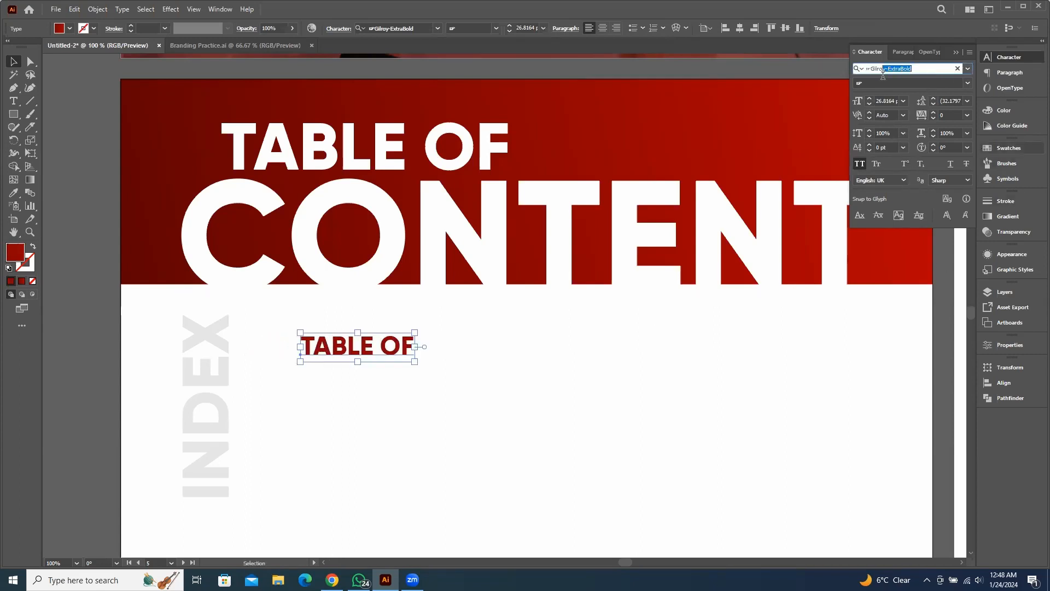
key("BackSpace")
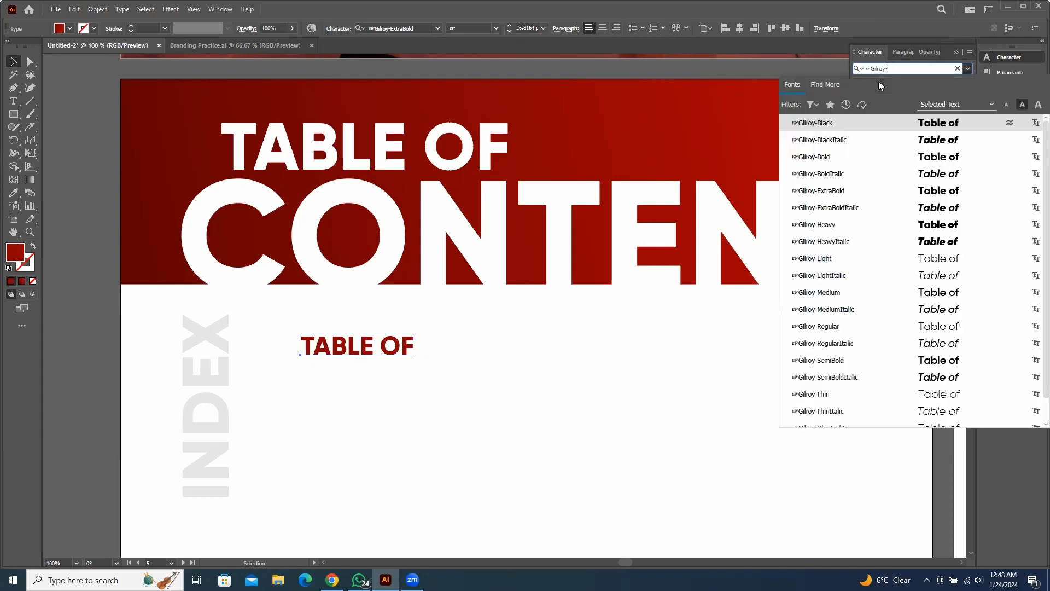
type("BOL")
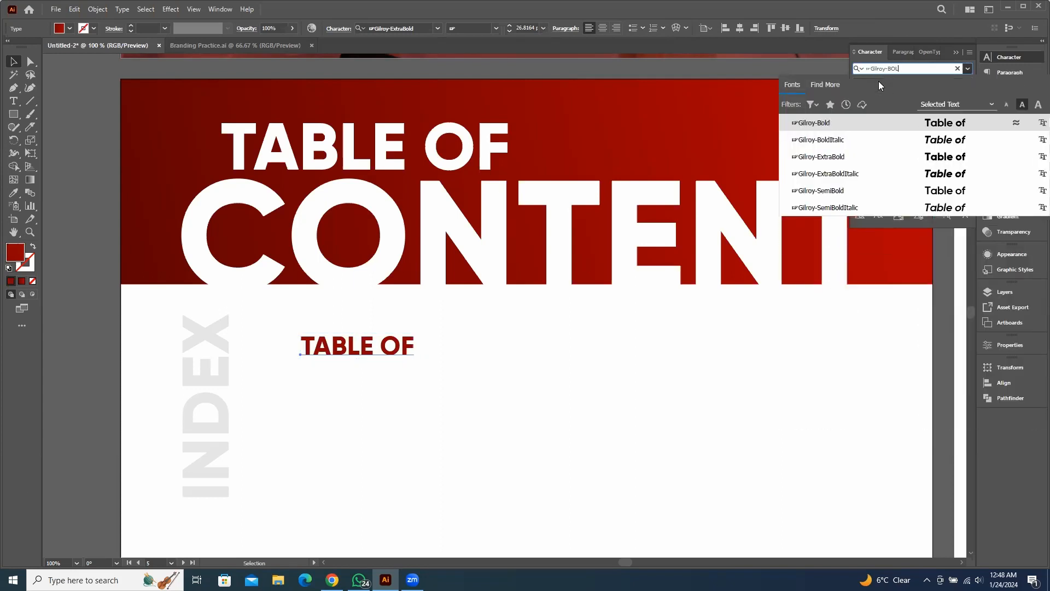
key("Return")
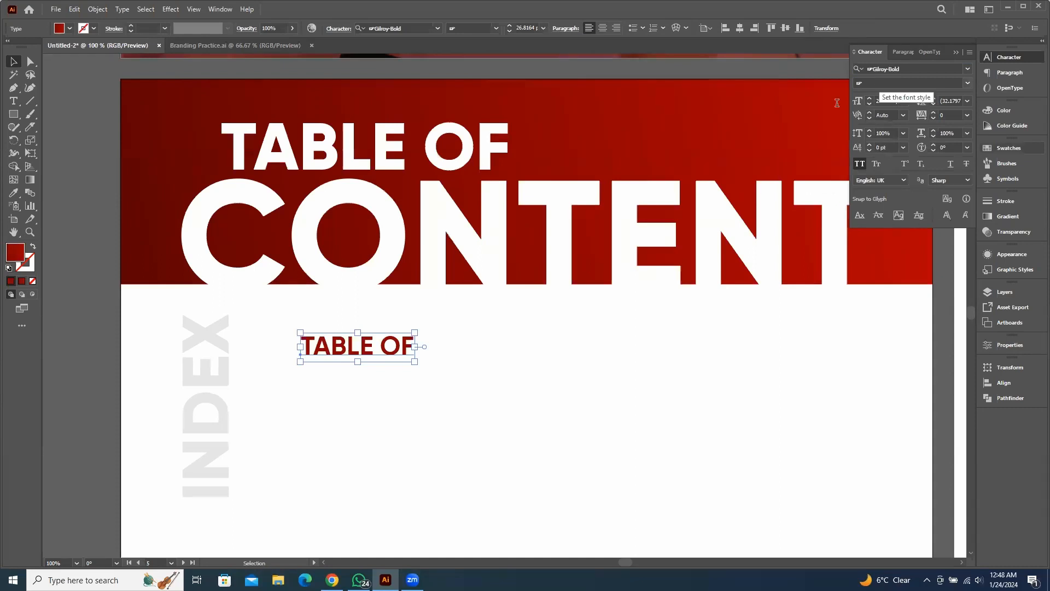
left_click(568, 317)
key("a")
left_click(536, 445)
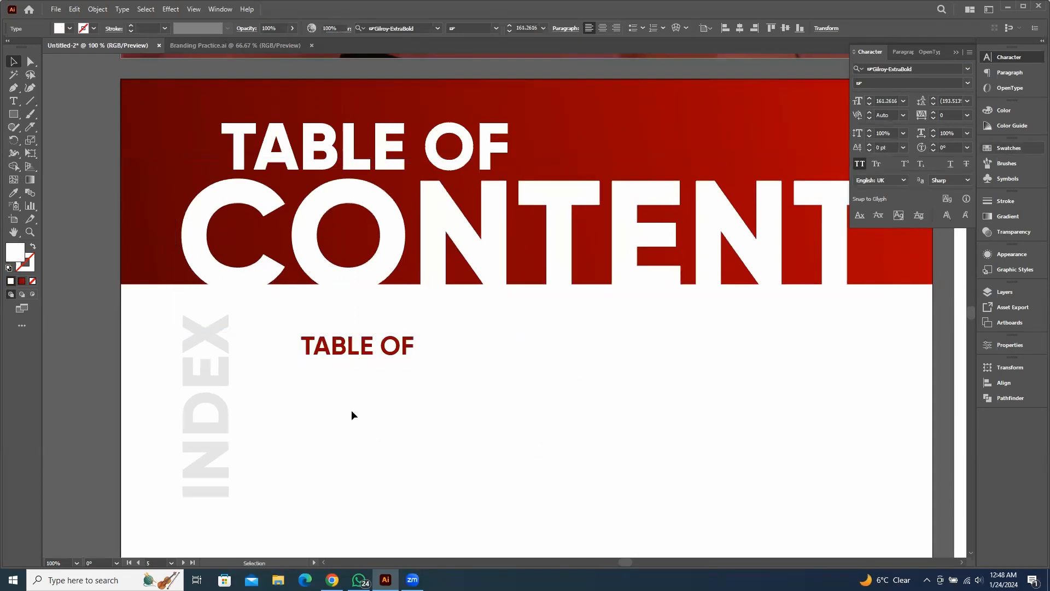
Move the small dark red TABLE OF text slightly left, closer to the vertical INDEX text
scroll(310, 364, "up", 1)
left_click_drag(354, 340, 330, 342)
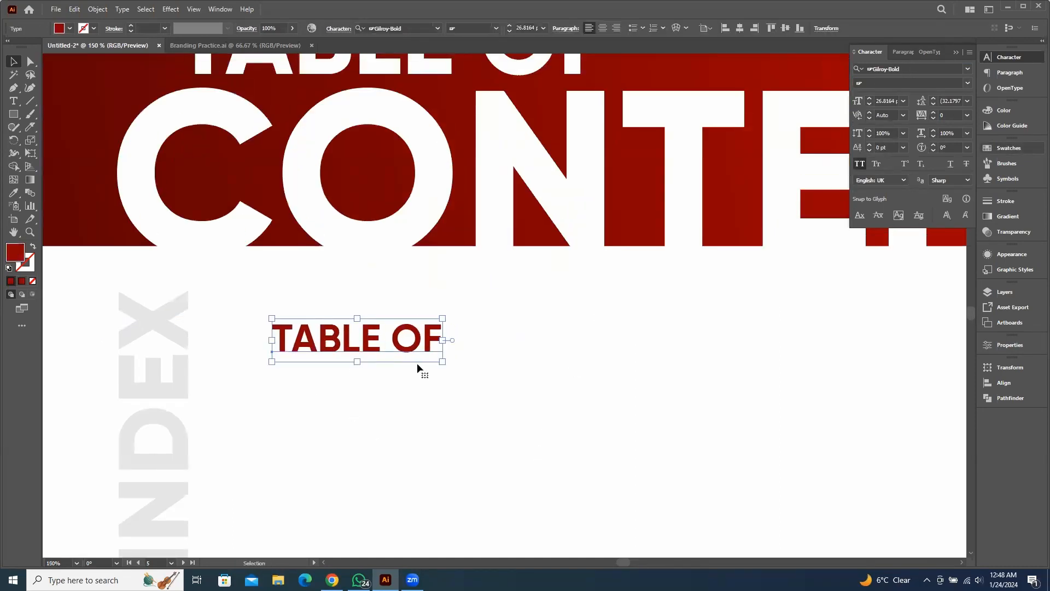
scroll(416, 363, "down", 2)
Replace the wording of the small dark red TABLE OF text with INTRODUCTION
double_click(392, 334)
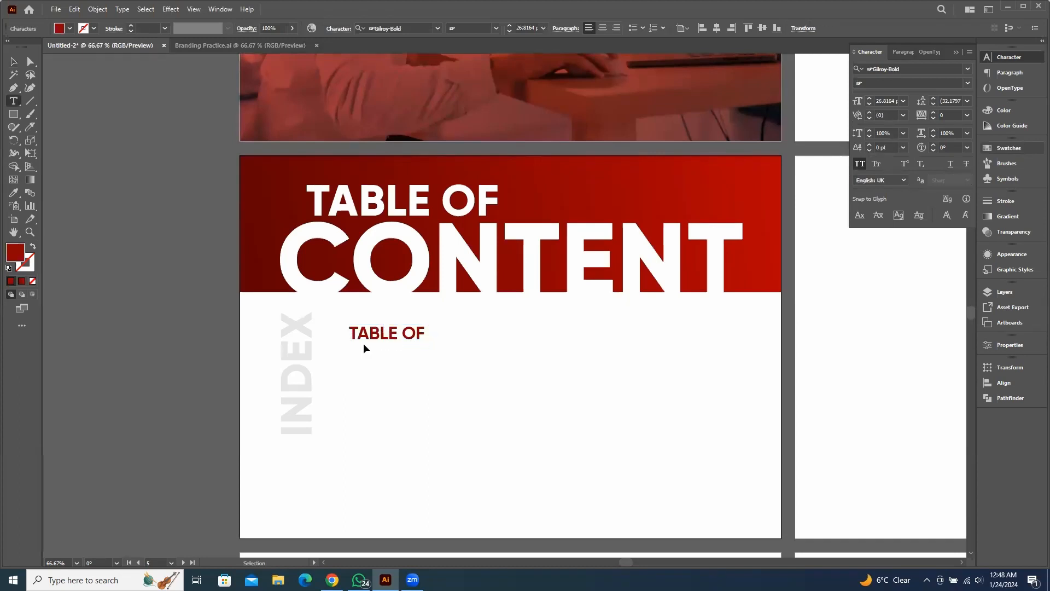
key("ctrl+a")
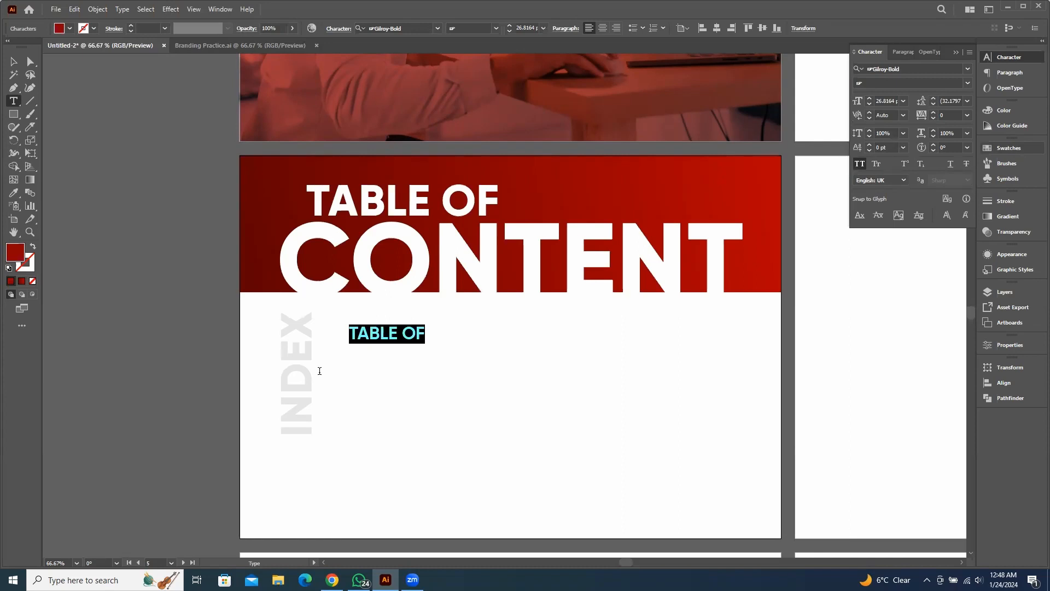
type("INT")
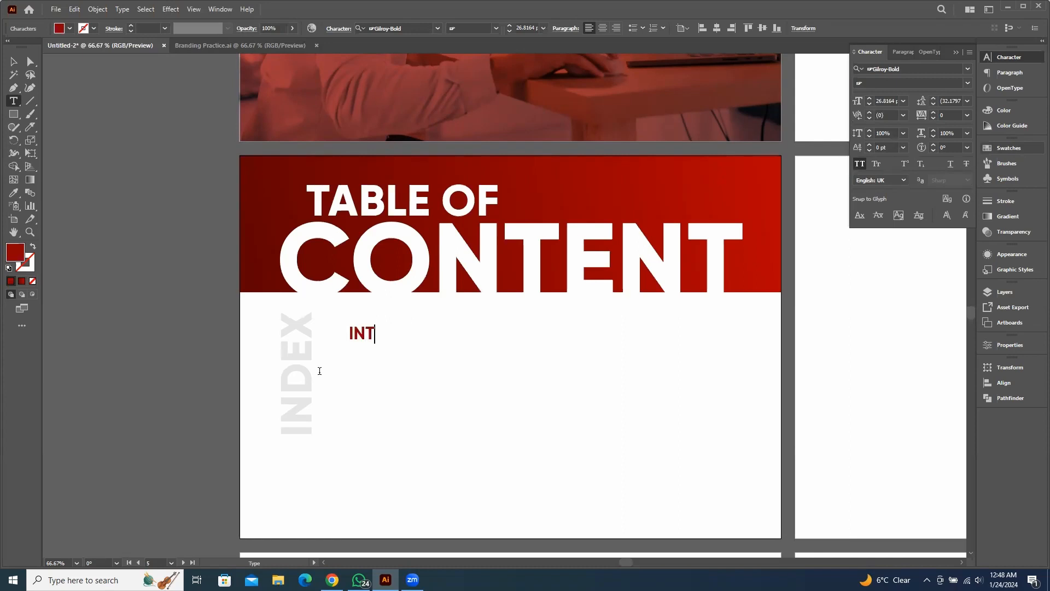
type("RODUCTION")
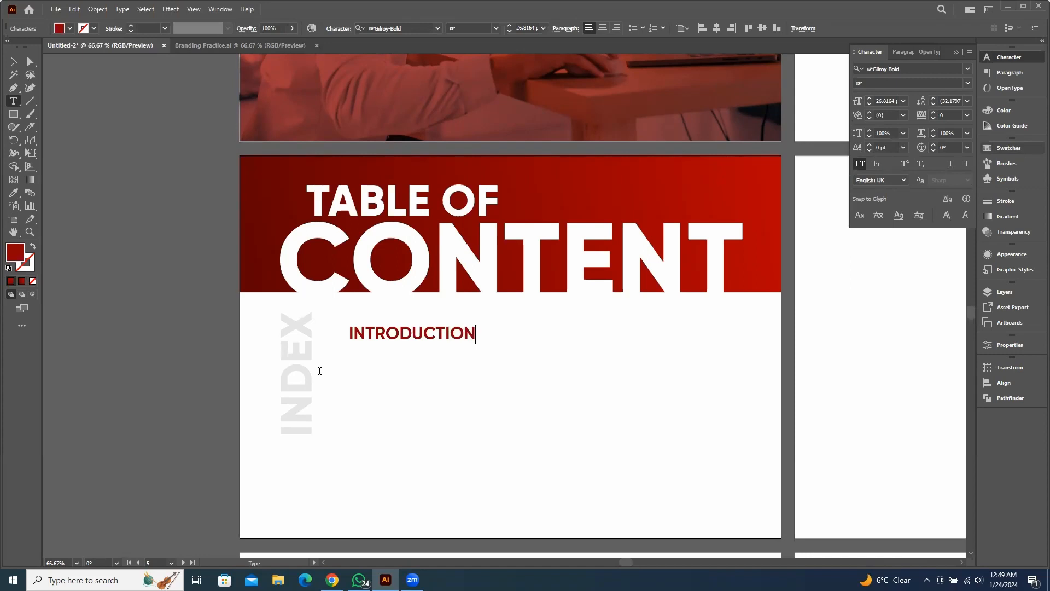
key("Escape")
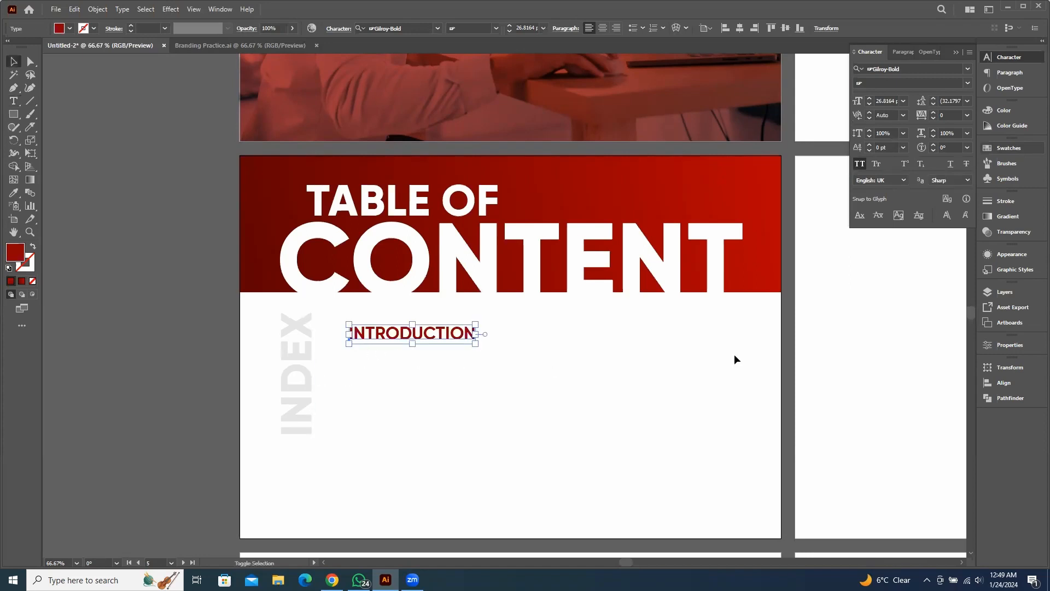
Set the font size of the INTRODUCTION text to 20 pt and deselect it
left_click(955, 100)
left_click(889, 101)
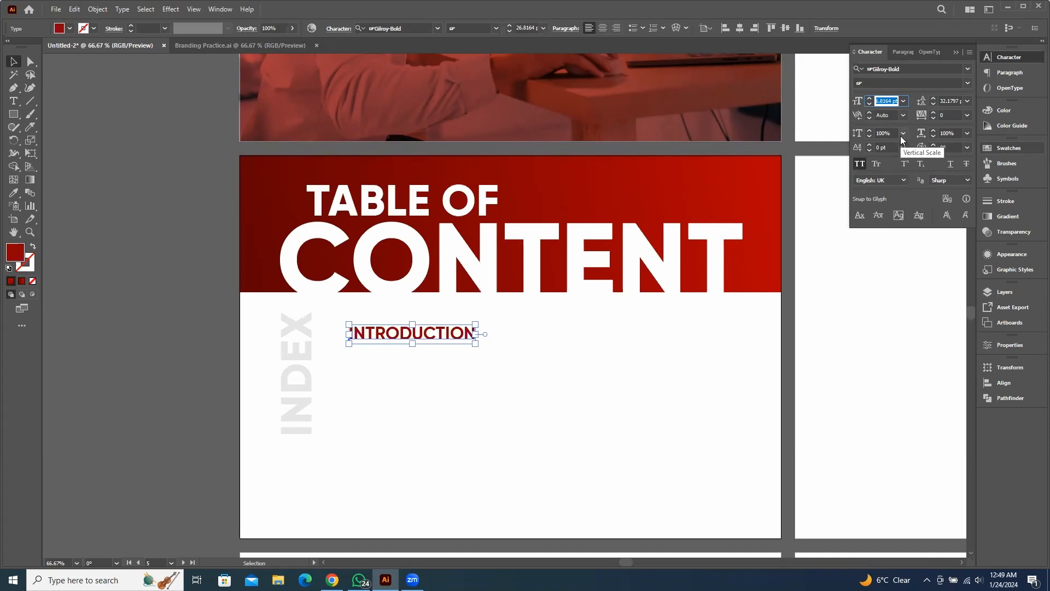
type("20")
key("Return")
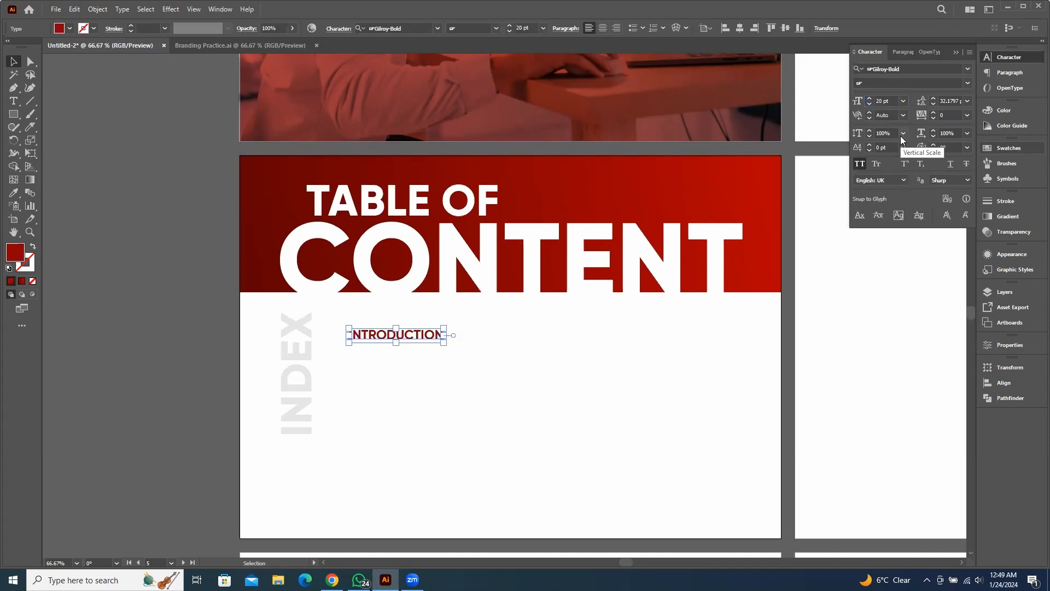
left_click(397, 398)
Move the INTRODUCTION text up and slightly left so it lines up with the top of the vertical INDEX text
scroll(375, 347, "up", 1)
left_click_drag(397, 329, 416, 313)
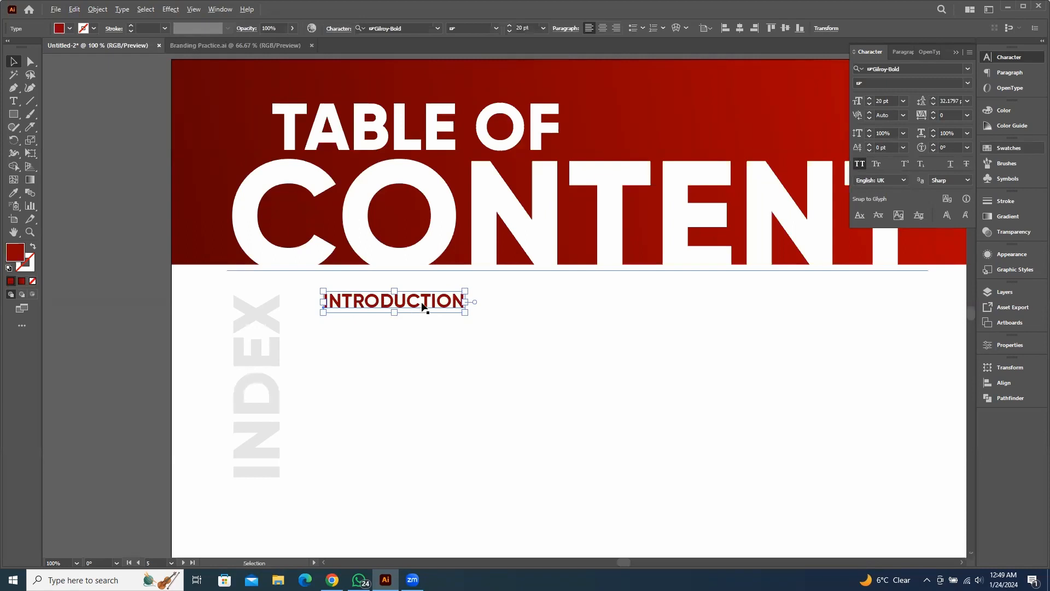
left_click(417, 311)
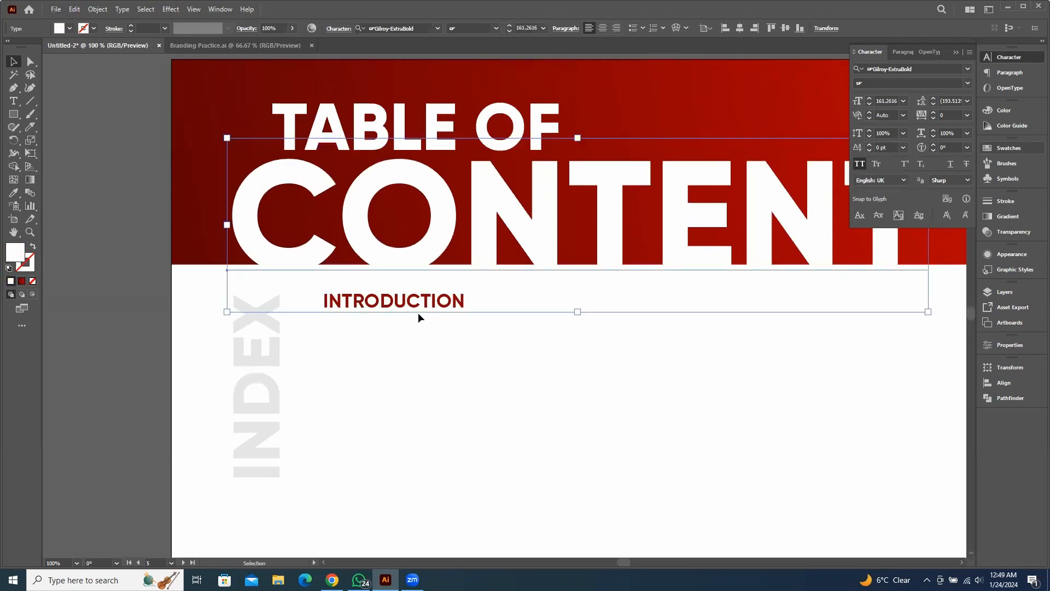
Move the INTRODUCTION entry further below the red header and shift the vertical INDEX text down to align with it
left_click(403, 298)
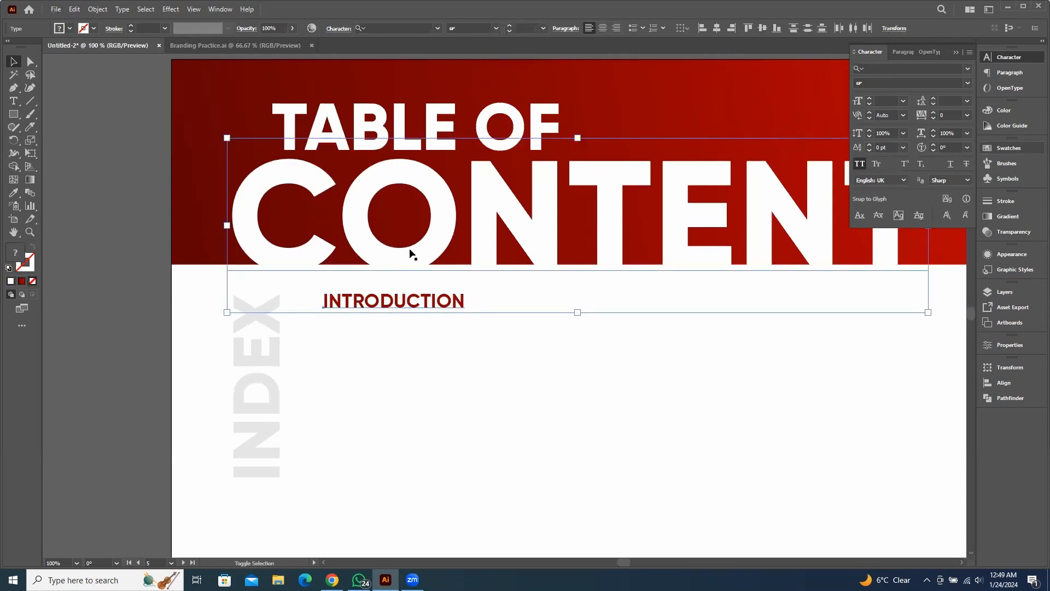
key("shift+Down")
key("shift+Down")
key("shift+Down")
key("shift+Down")
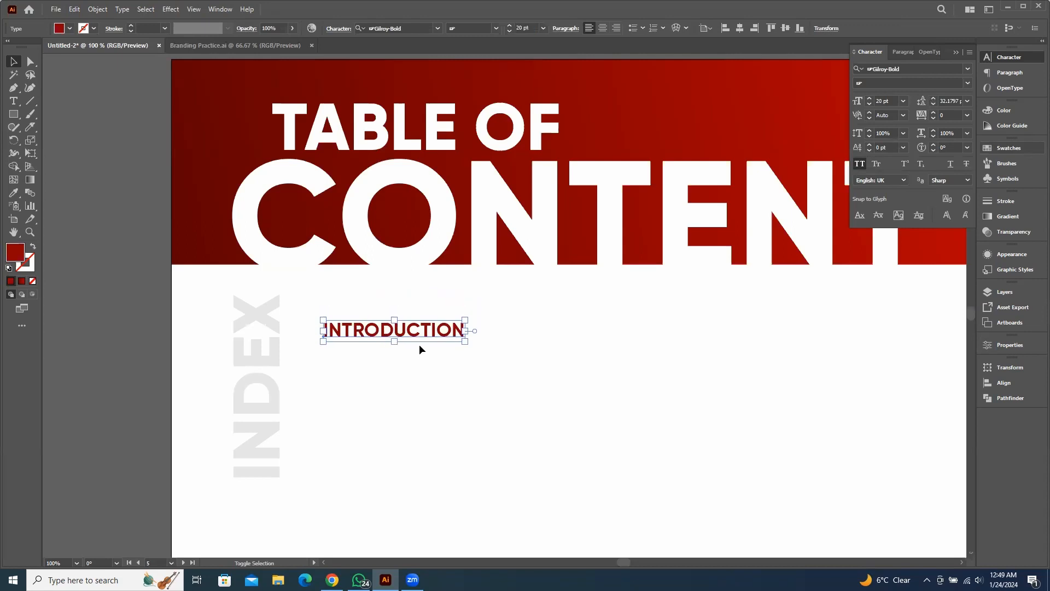
left_click_drag(258, 402, 252, 434)
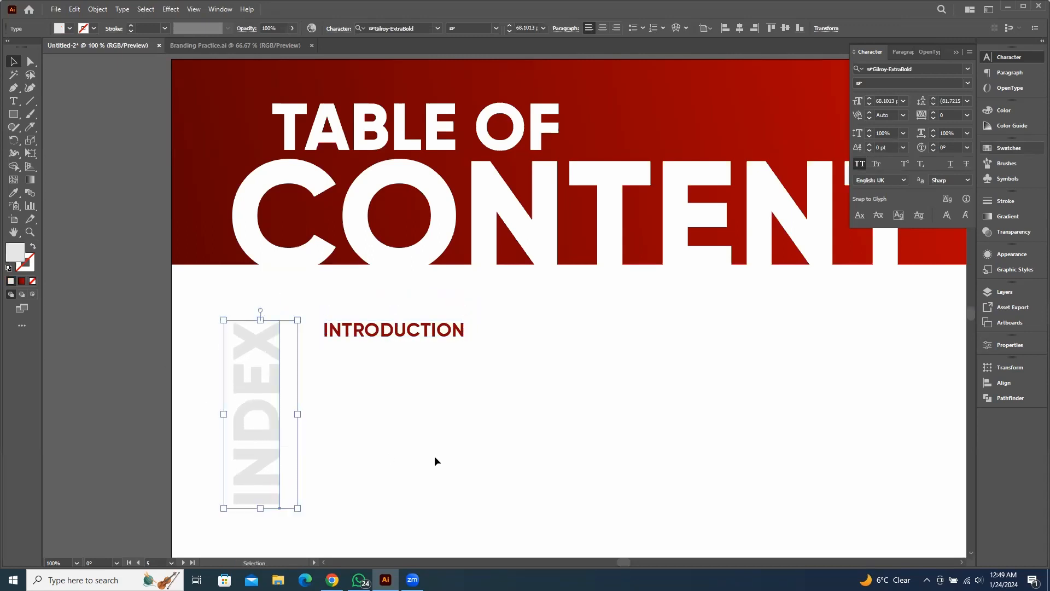
Duplicate the INTRODUCTION entry directly beneath itself and change the copy's text to COMPANY GOALS
left_click(404, 353)
left_click_drag(432, 335, 430, 356)
double_click(430, 356)
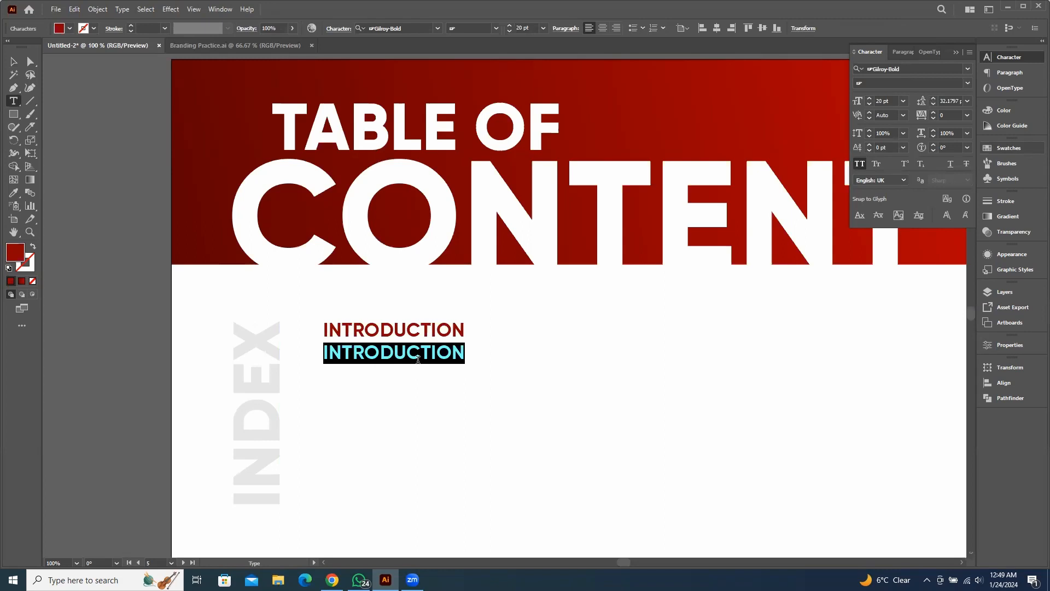
key("BackSpace")
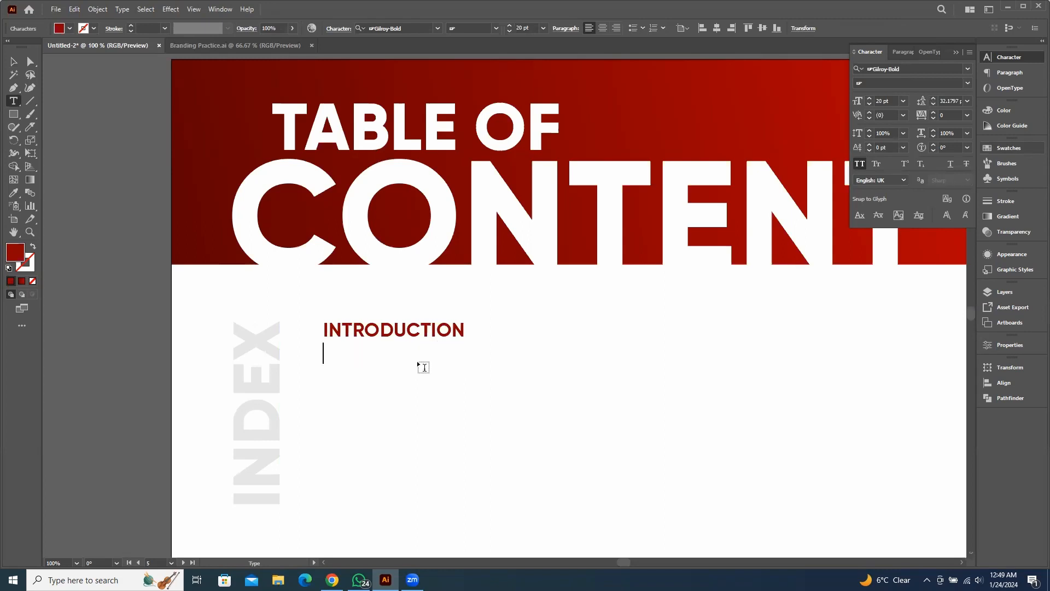
type("COMPANY GOAR")
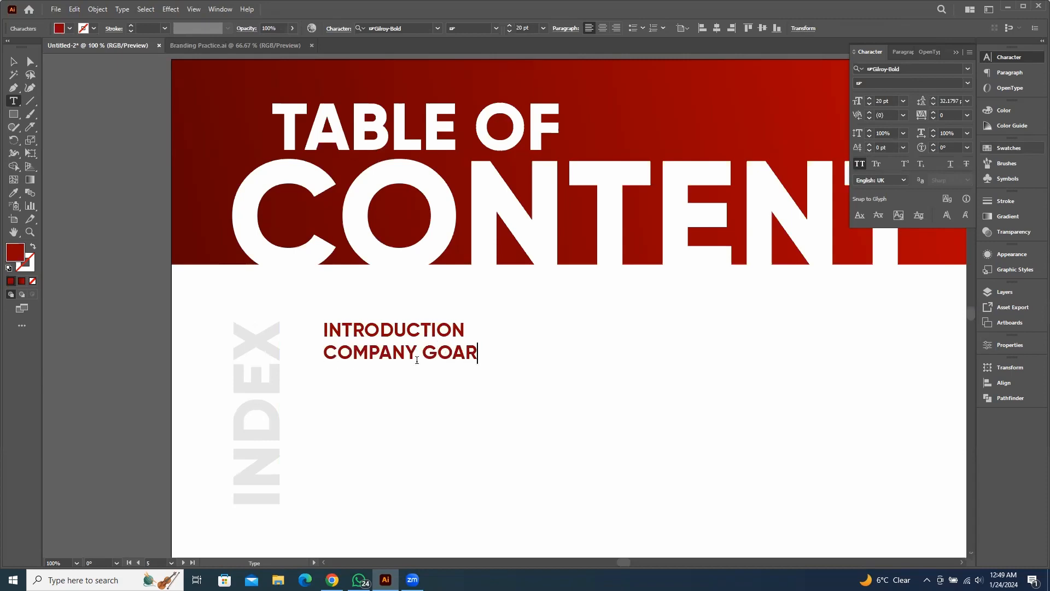
key("BackSpace")
type("LS")
key("Escape")
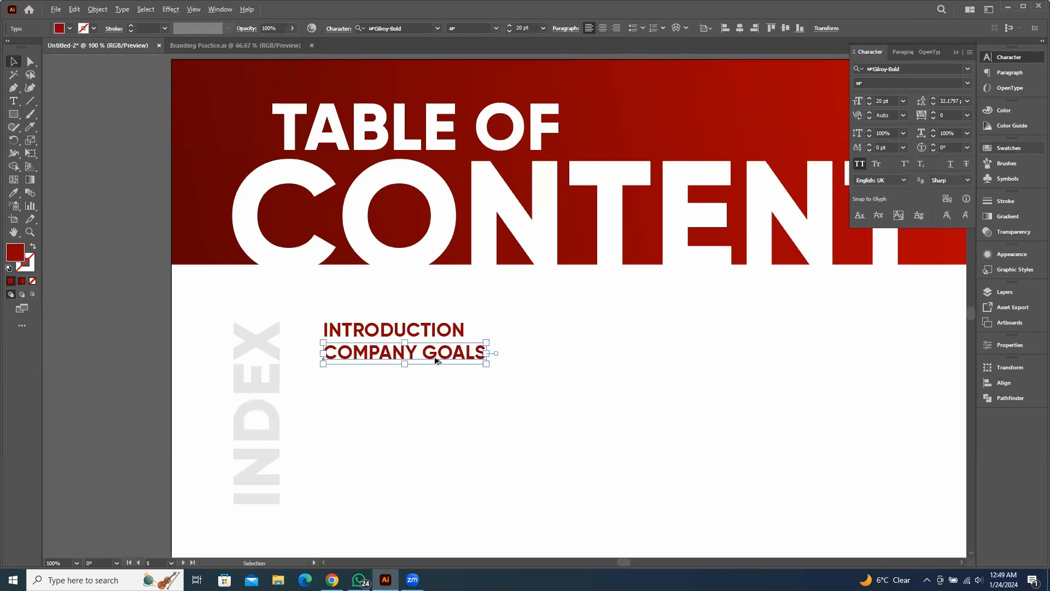
Try stacking copies of COMPANY GOALS down the list, and undo everything back to the single INTRODUCTION entry
left_click_drag(436, 360, 445, 435)
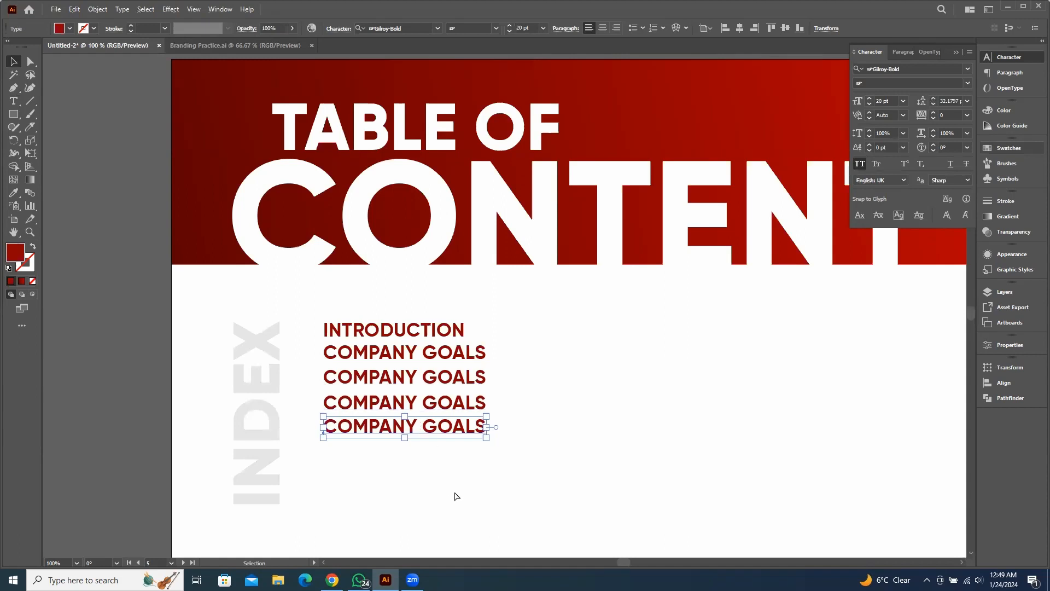
key("ctrl+z")
key("ctrl+z")
key("ctrl+z")
key("ctrl+z")
key("ctrl+z")
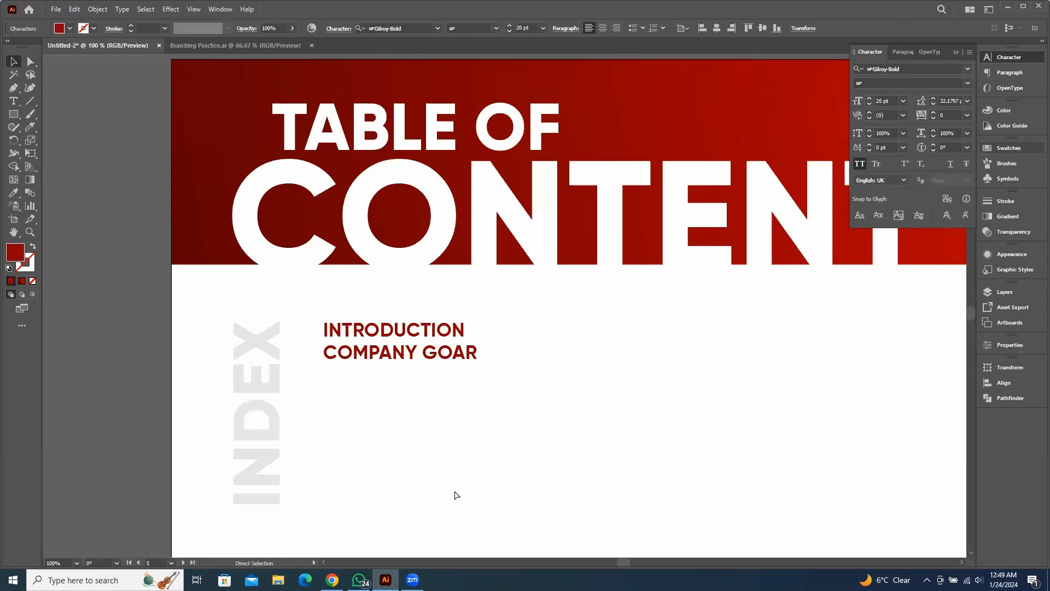
key("ctrl+z")
key("ctrl+z")
key("ctrl+z")
key("ctrl+z")
key("ctrl+z")
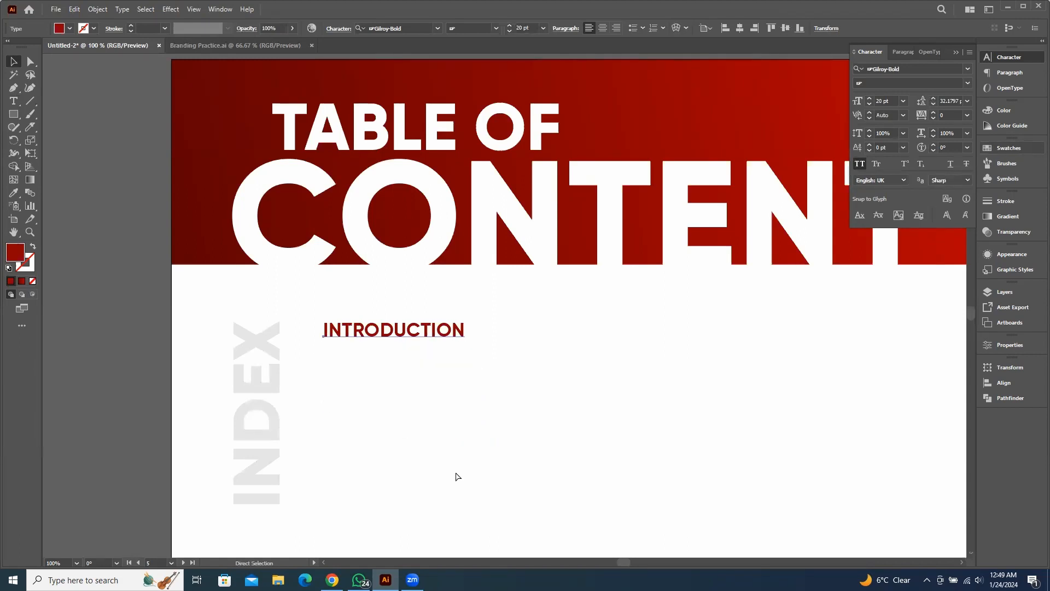
Duplicate the INTRODUCTION entry directly below itself and repeat the duplication to form an evenly spaced column of six entries
left_click_drag(440, 342, 438, 356)
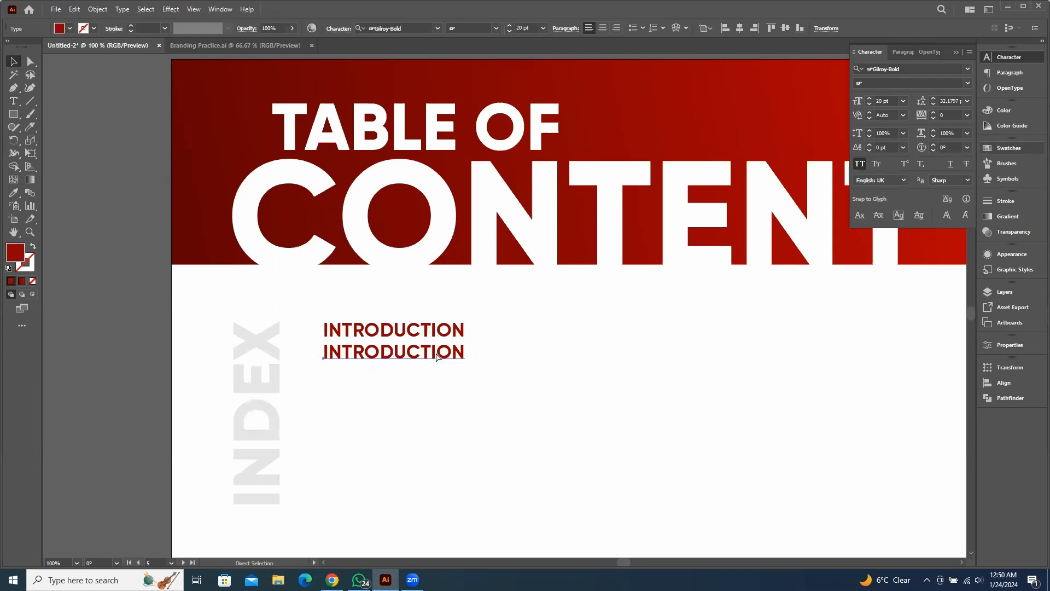
key("ctrl+d")
key("ctrl+d")
key("ctrl+d")
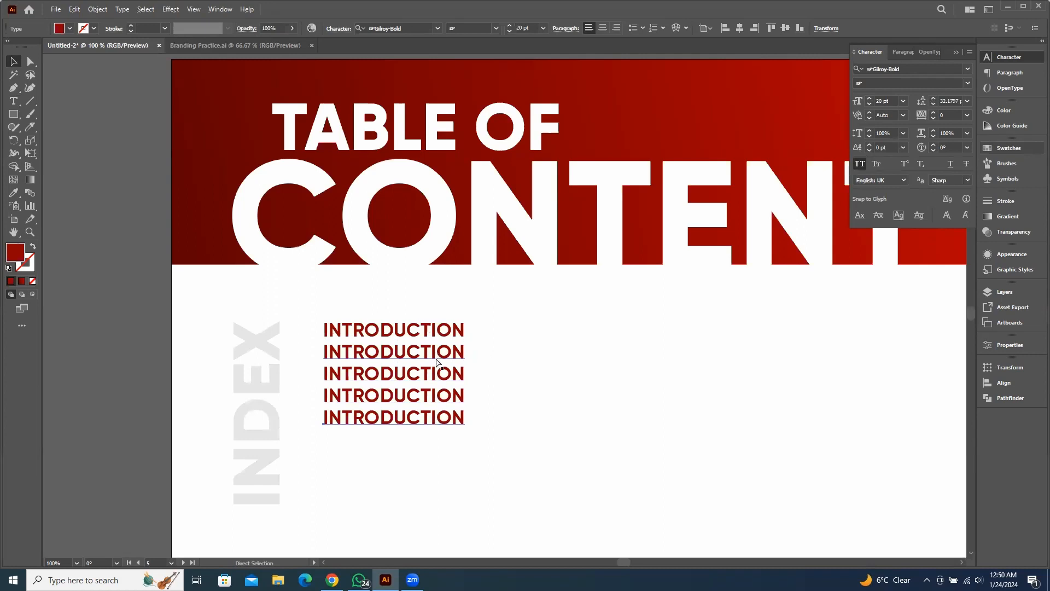
key("ctrl+d")
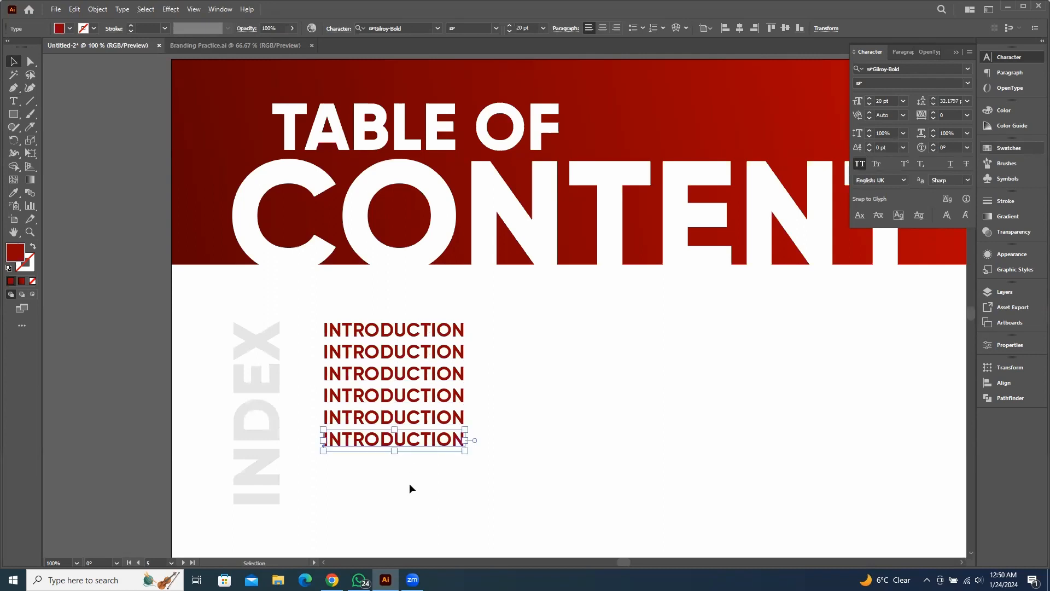
left_click(519, 372)
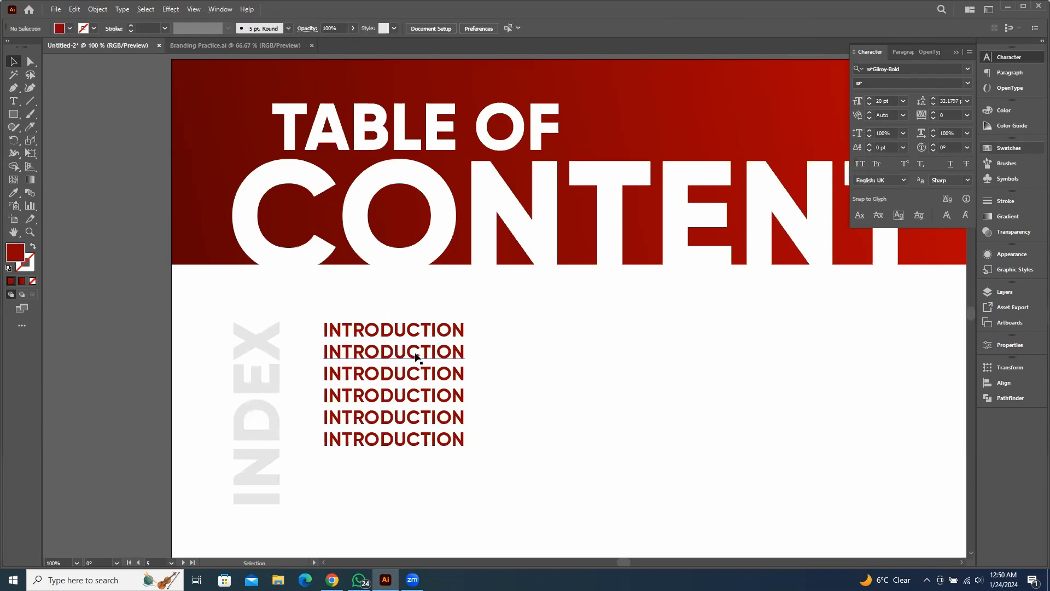
Replace the text of the second INTRODUCTION entry with COMPANY GOALS
double_click(414, 355)
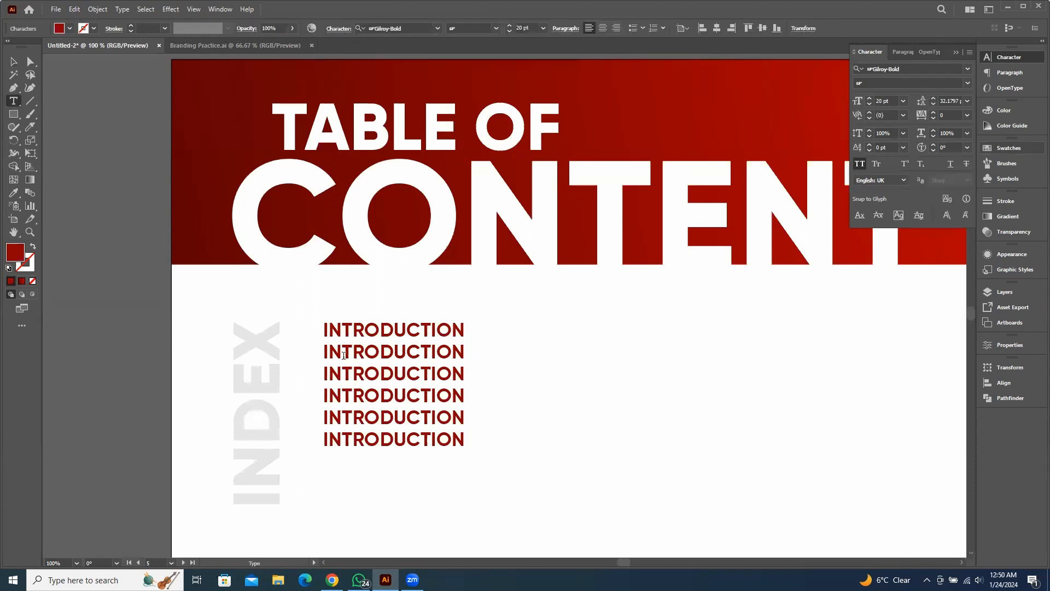
key("ctrl")
key("ctrl+a")
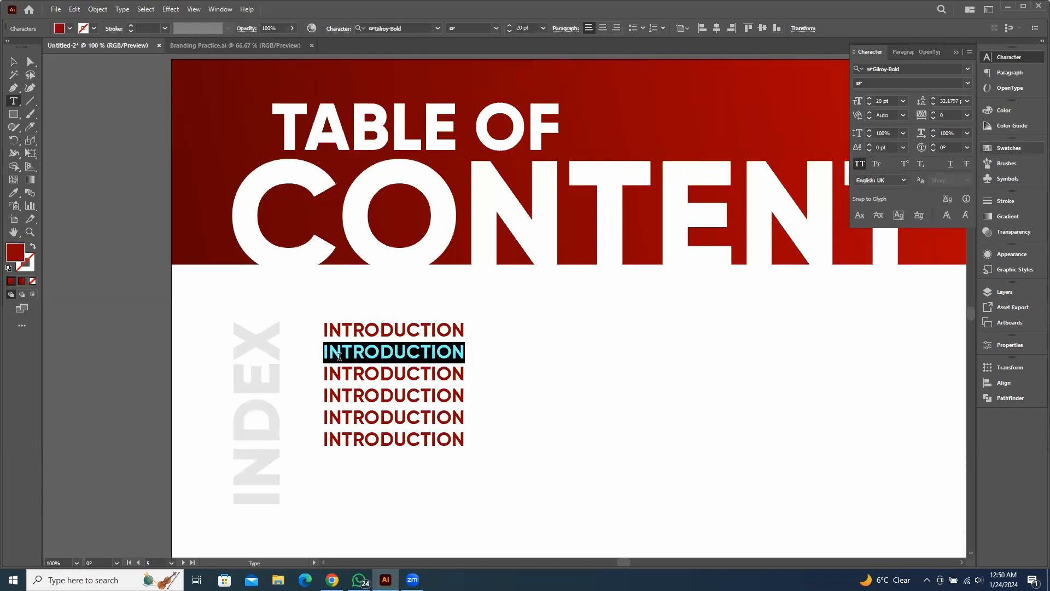
type("COMPANY ")
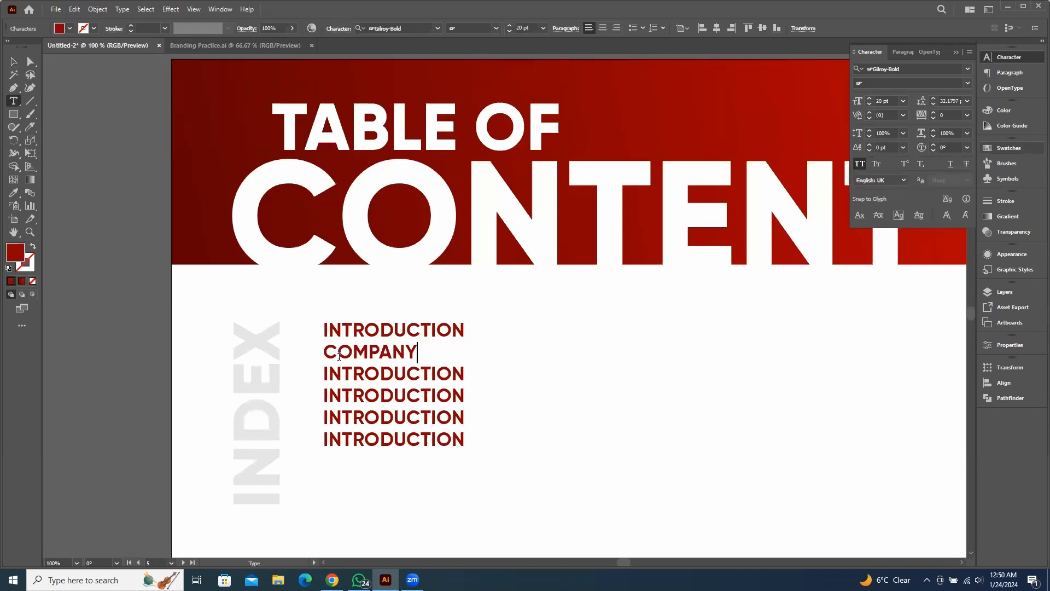
type("GO")
type("ALS")
key("Escape")
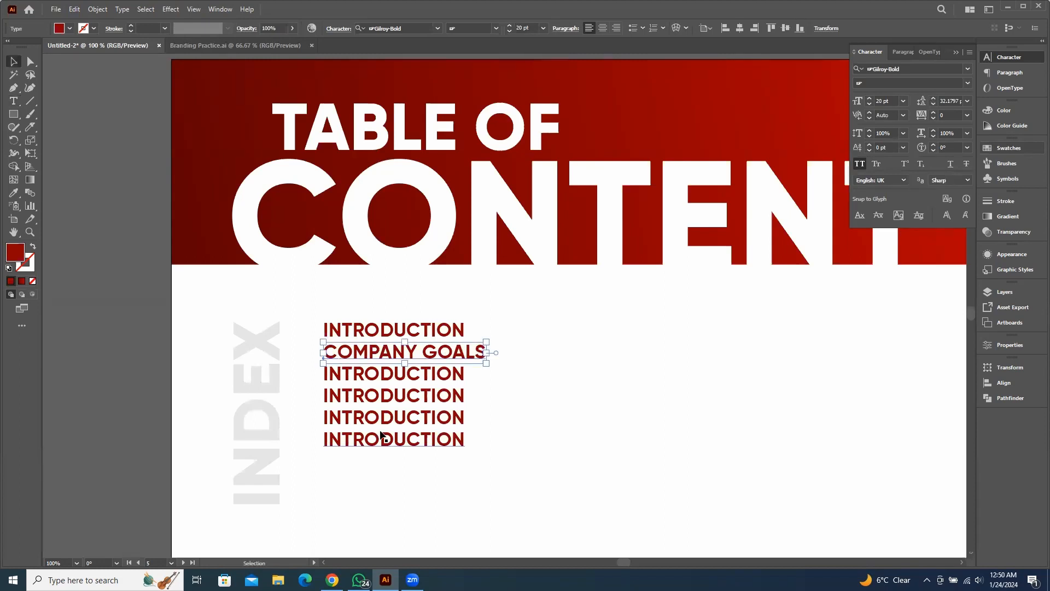
Replace the text of the third entry in the list with ACHIEVEMENTS
double_click(419, 377)
double_click(420, 377)
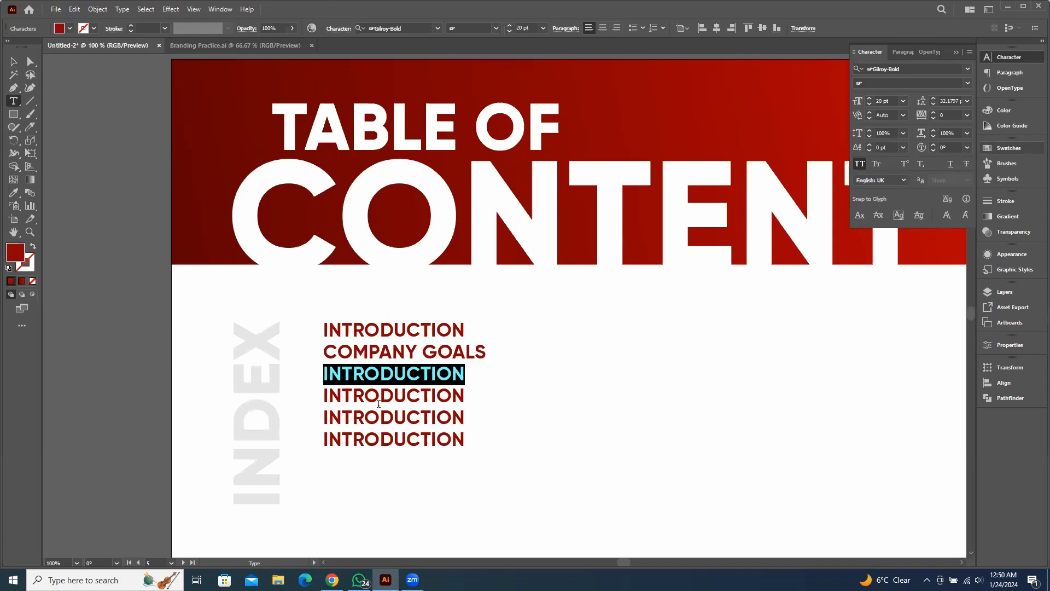
type("ACH")
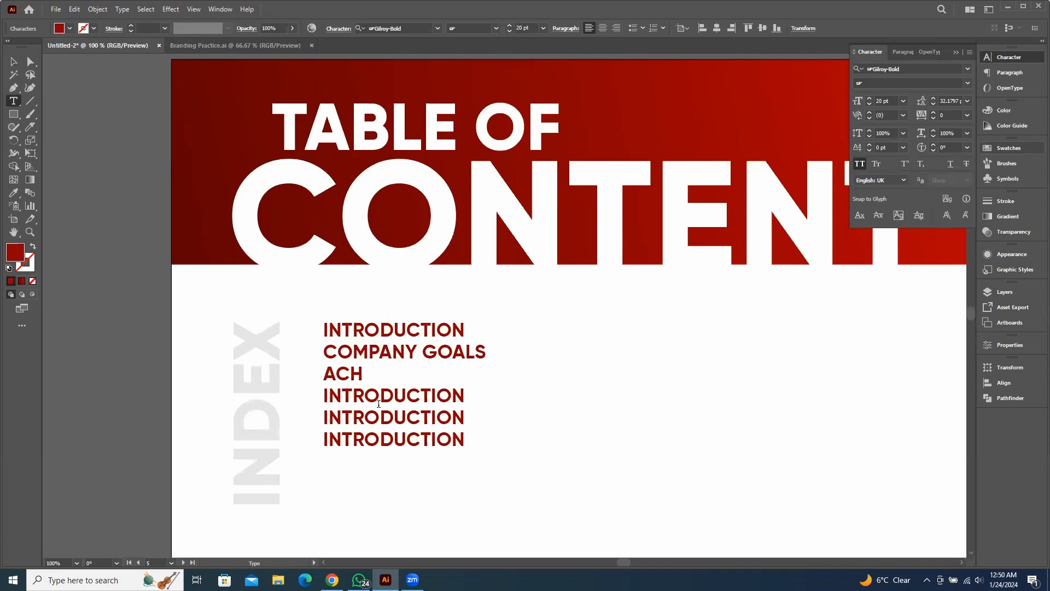
type("IEVEMENTS")
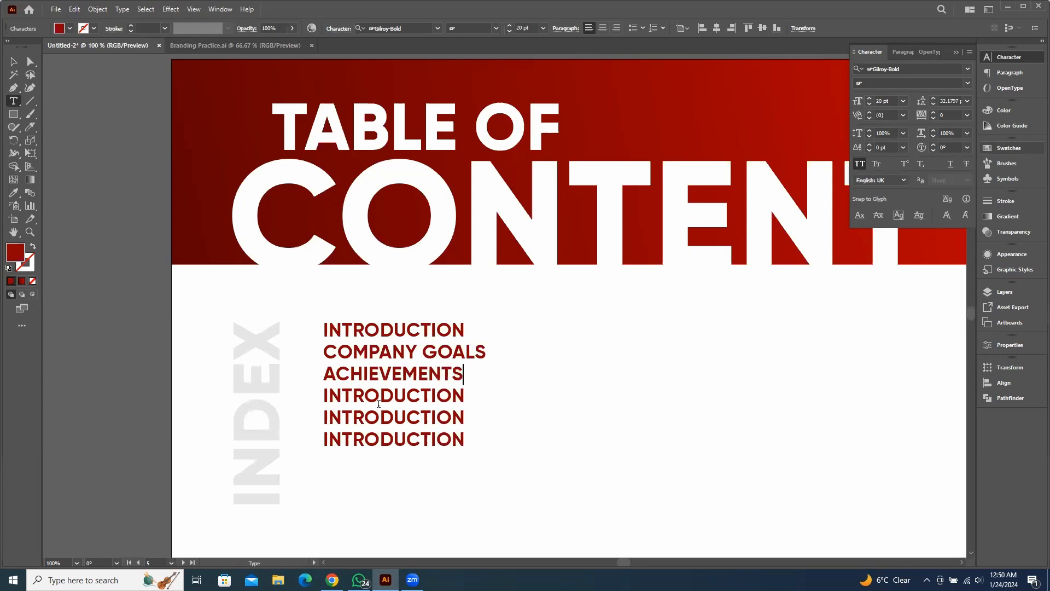
key("Escape")
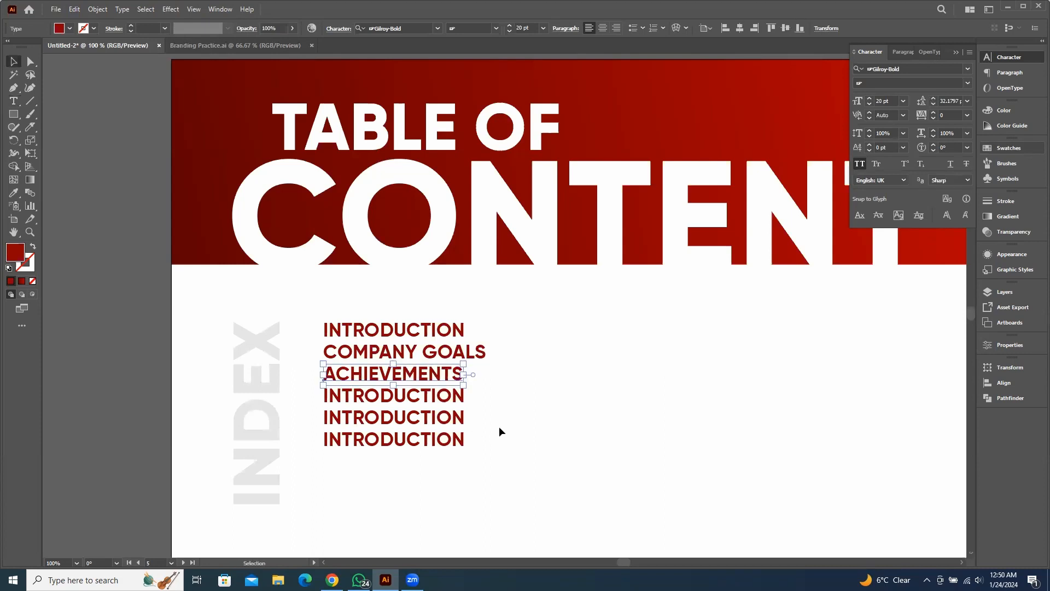
Delete the three surplus INTRODUCTION entries under ACHIEVEMENTS and duplicate the remaining three-entry block below, leaving a gap between the blocks
left_click(498, 430)
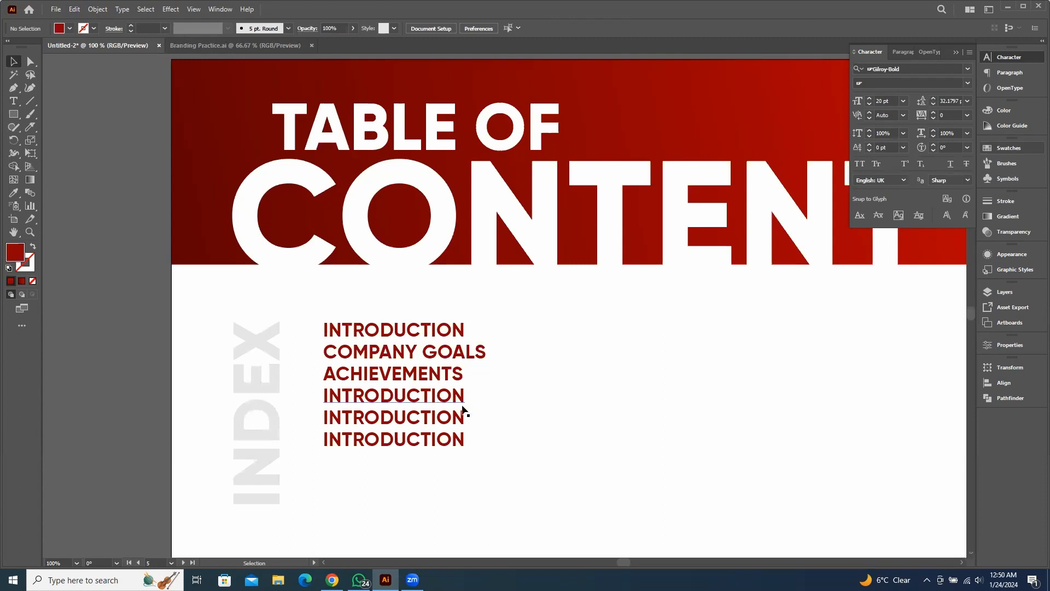
left_click_drag(503, 457, 391, 404)
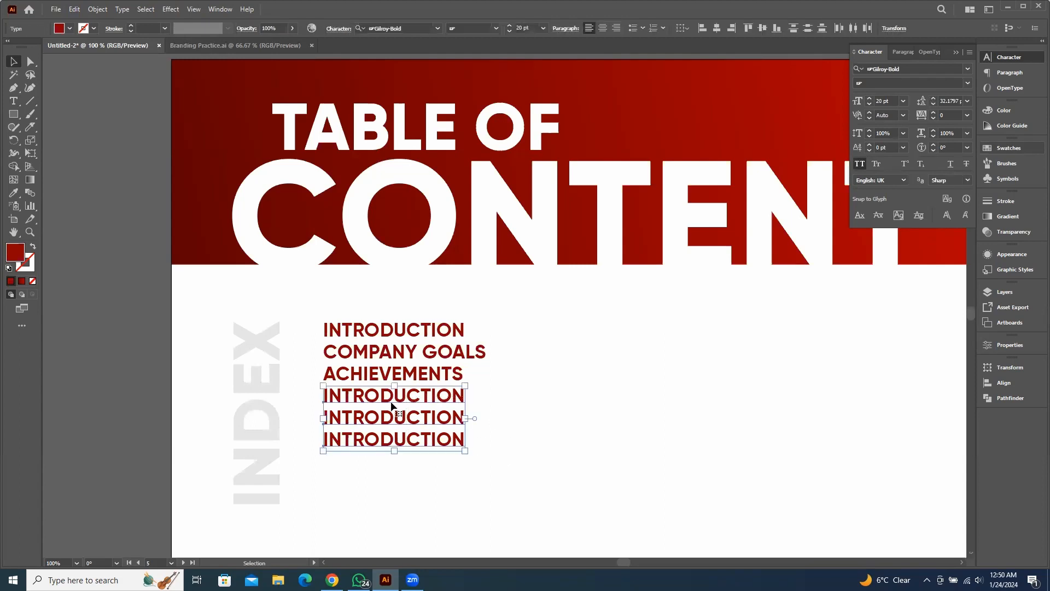
key("Delete")
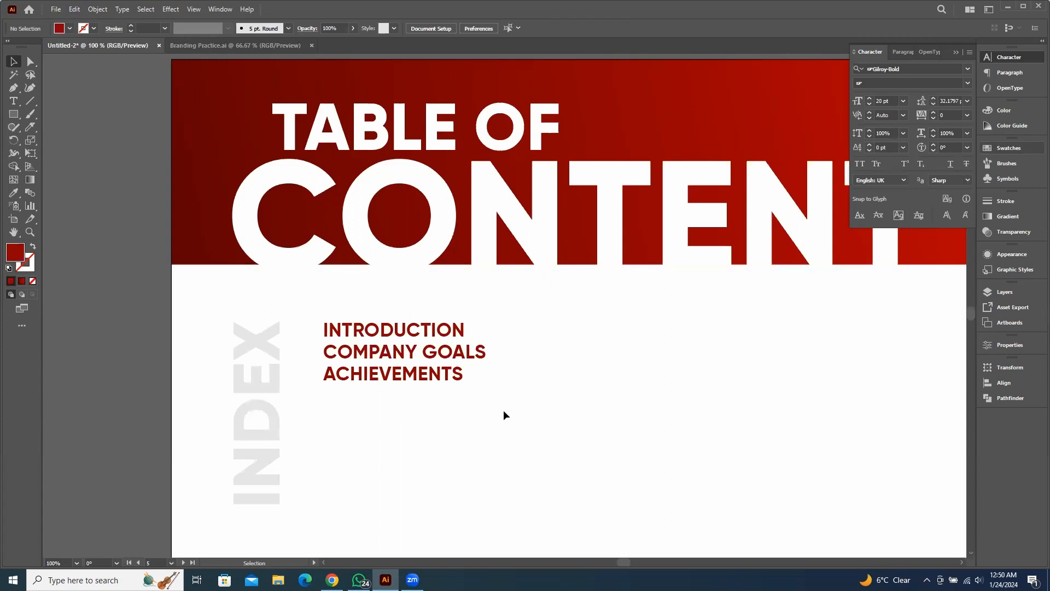
left_click_drag(503, 414, 410, 438)
left_click(544, 448)
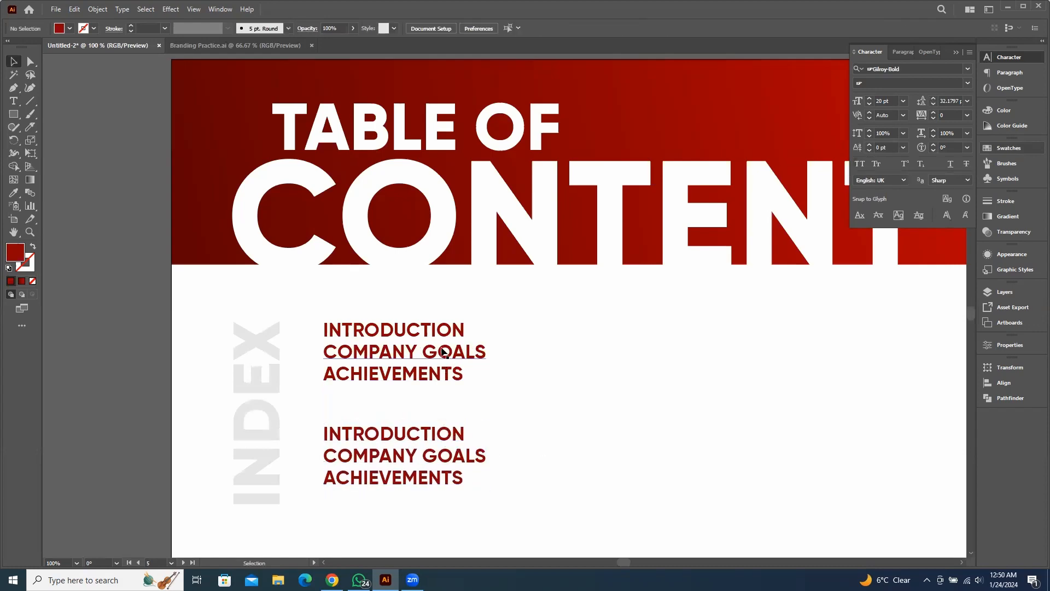
Replace the INTRODUCTION text in the second block with LOGO BUILDING
scroll(585, 413, "down", 3)
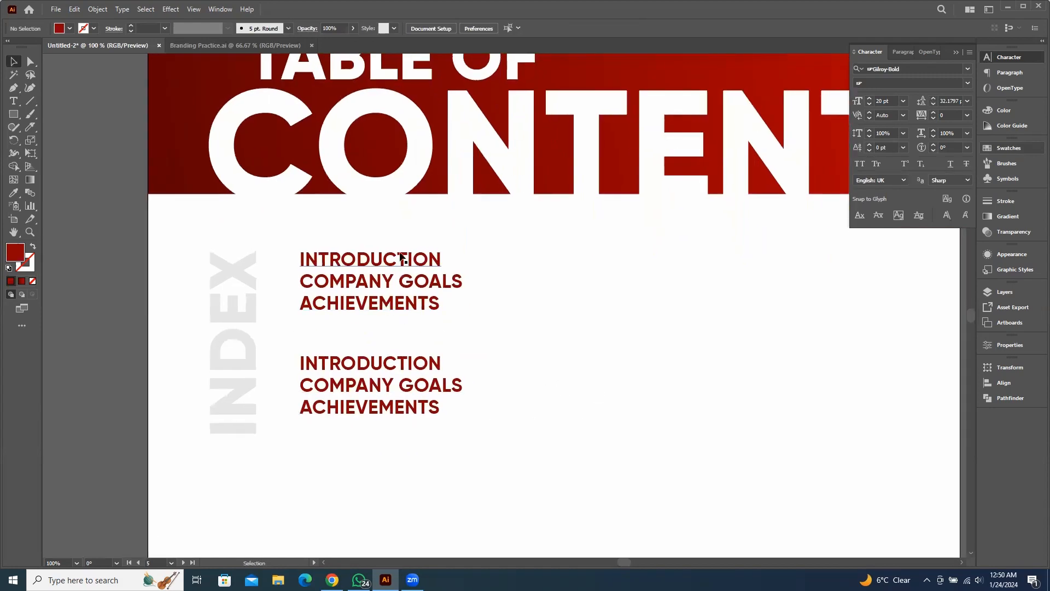
left_click(458, 384)
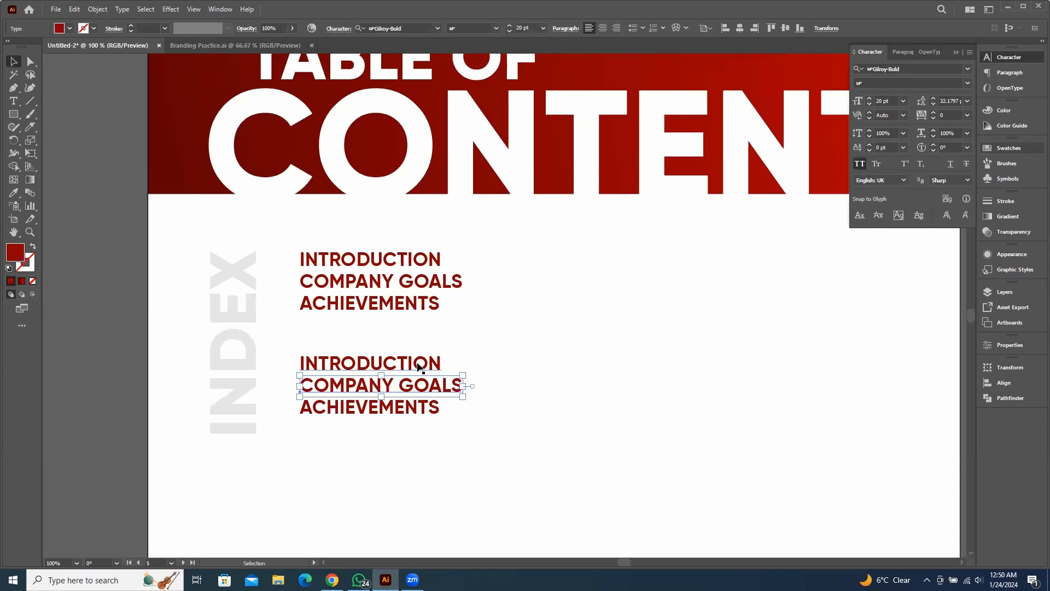
left_click(419, 367)
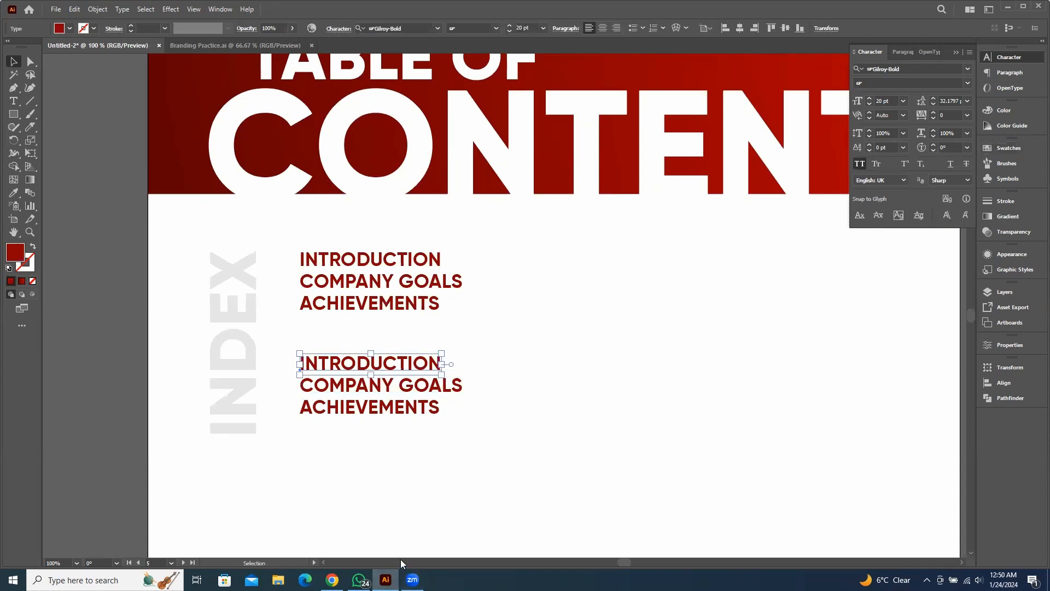
double_click(394, 365)
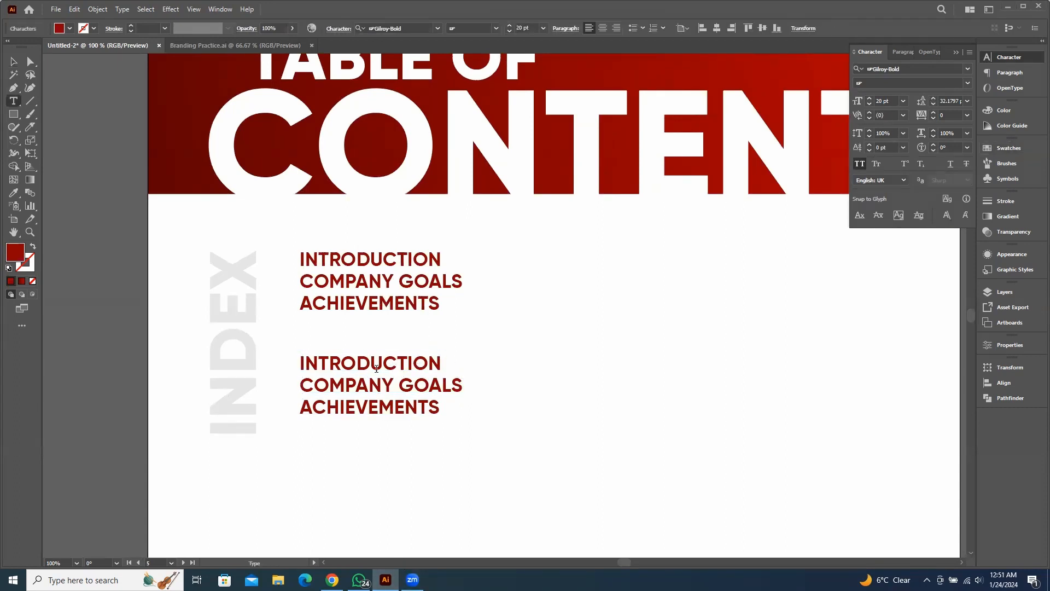
key("ctrl+a")
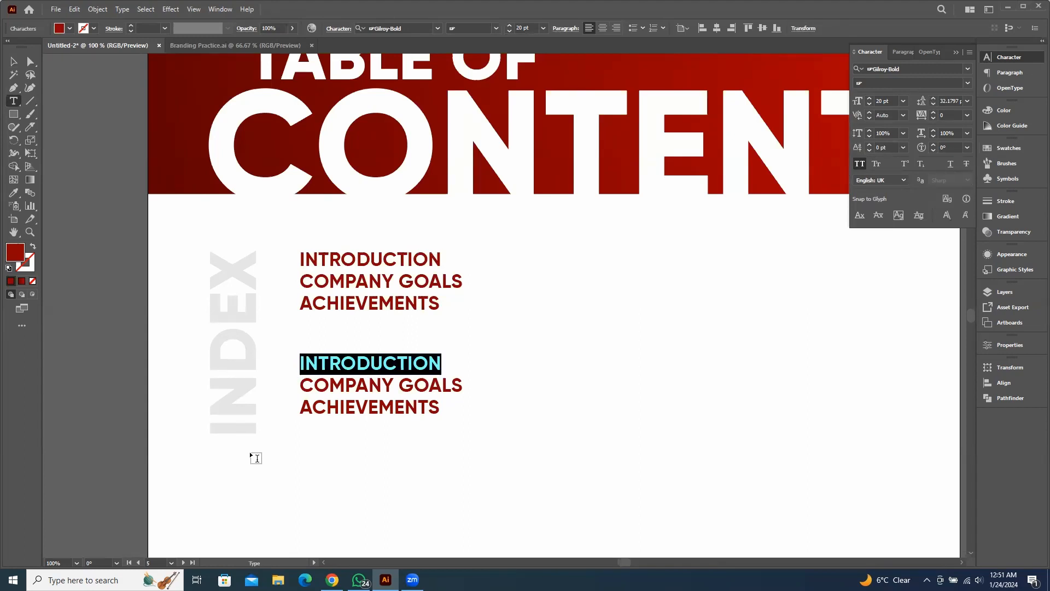
type("LOGO ")
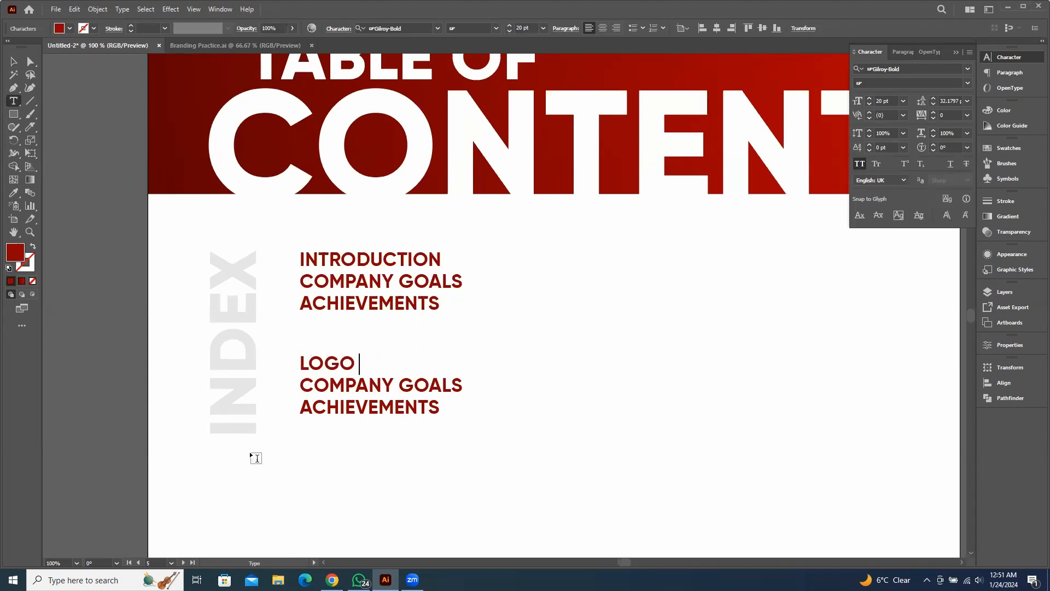
type("BUILDING")
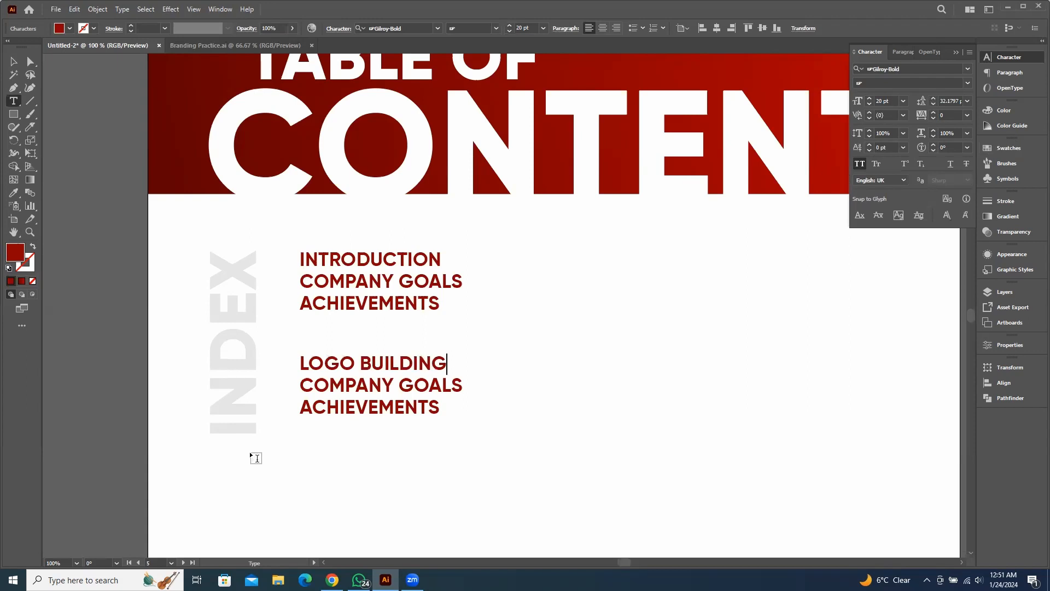
key("Escape")
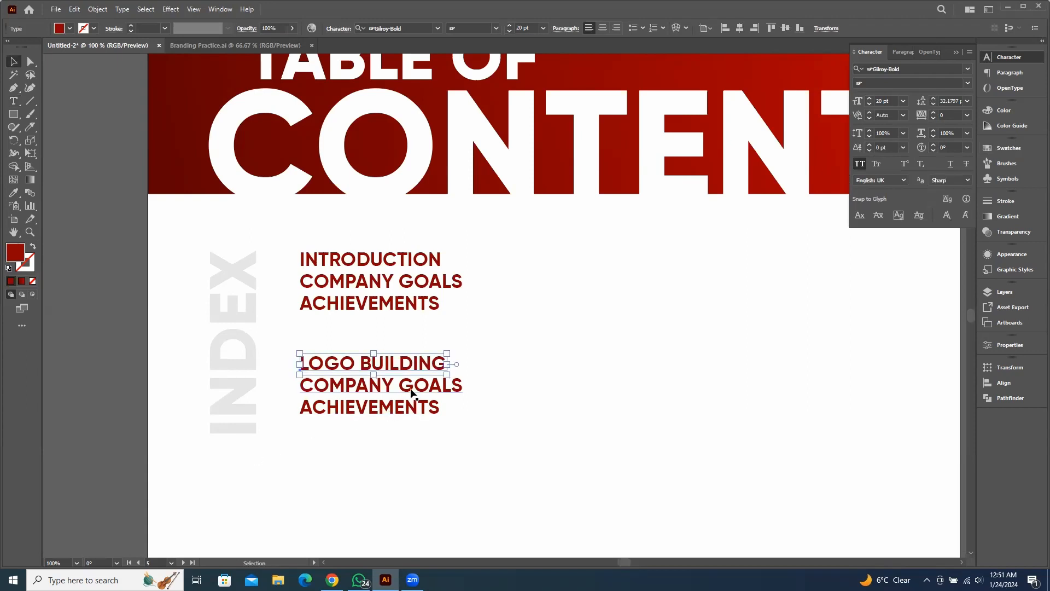
Shorten the LOGO BUILDING entry at the start of the second block to LOGO
left_click(412, 388)
triple_click(413, 389)
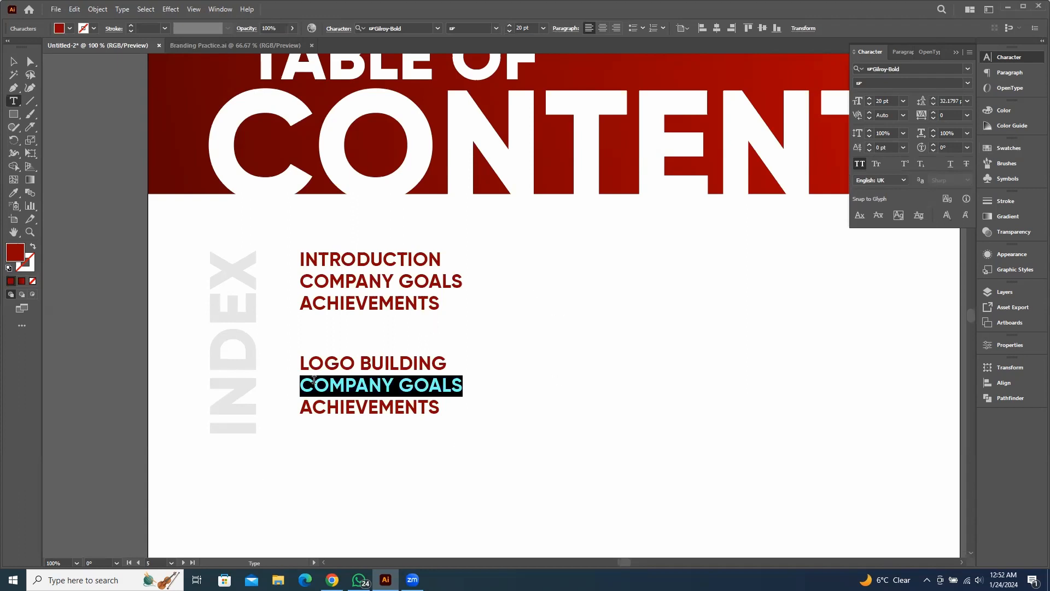
left_click_drag(360, 359, 447, 365)
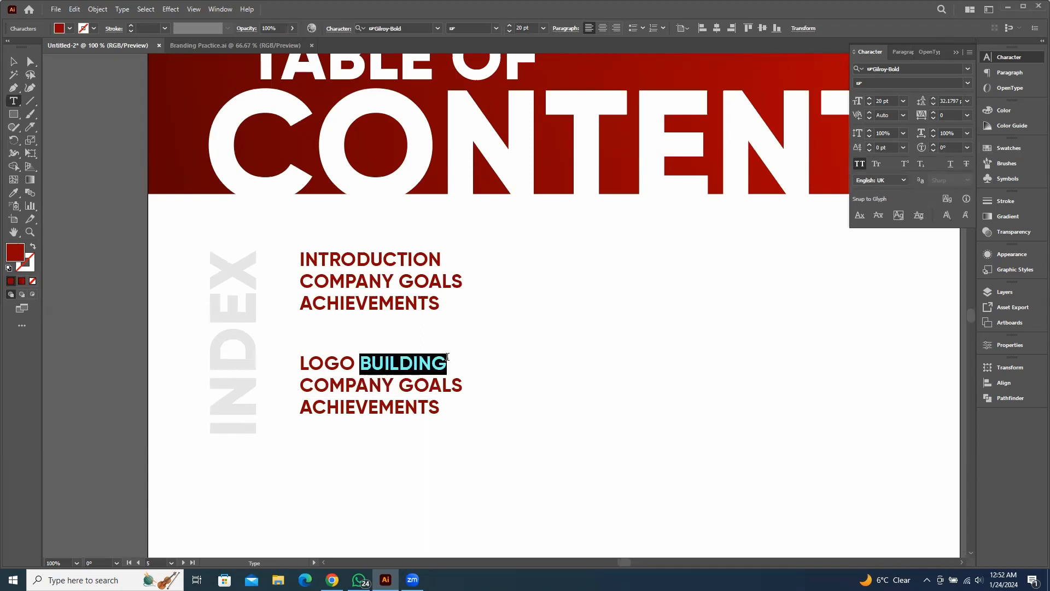
key("BackSpace")
key("BackSpace")
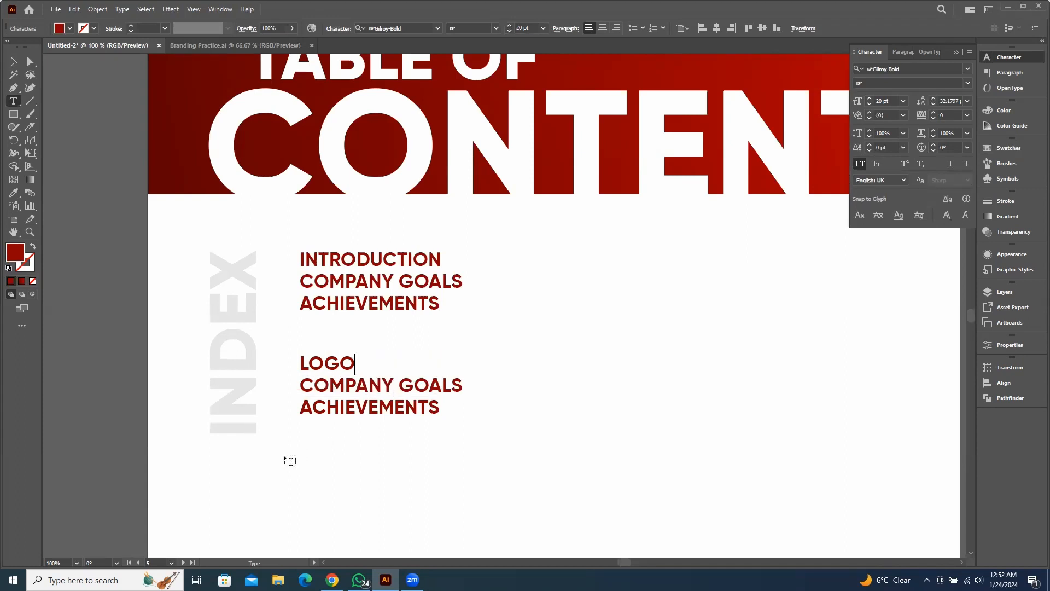
key("Escape")
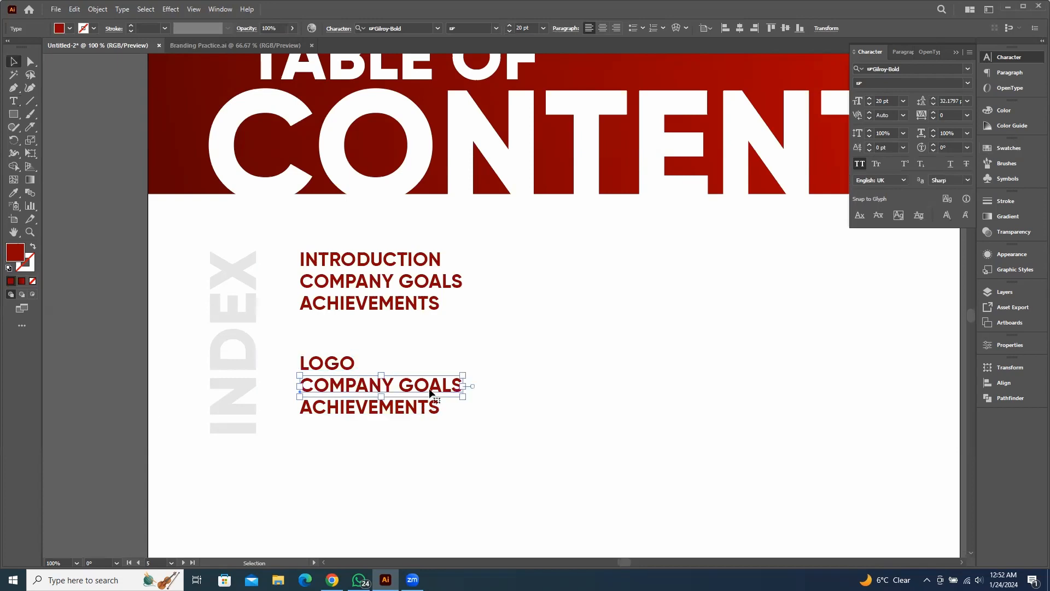
Replace the COMPANY GOALS text in the second block with PRIMARY LOGO
triple_click(462, 383)
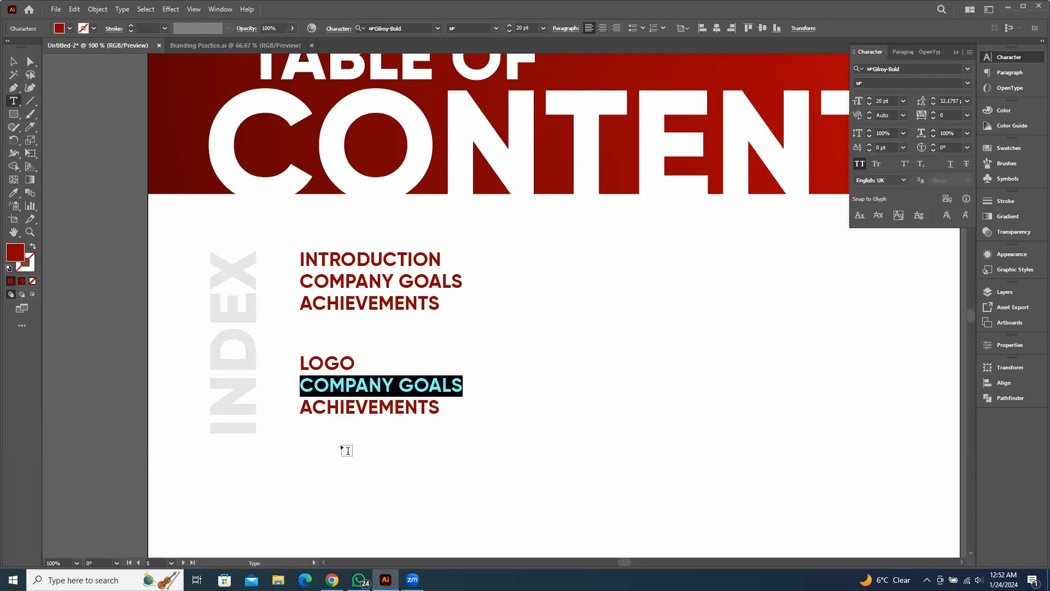
type("PRIMA")
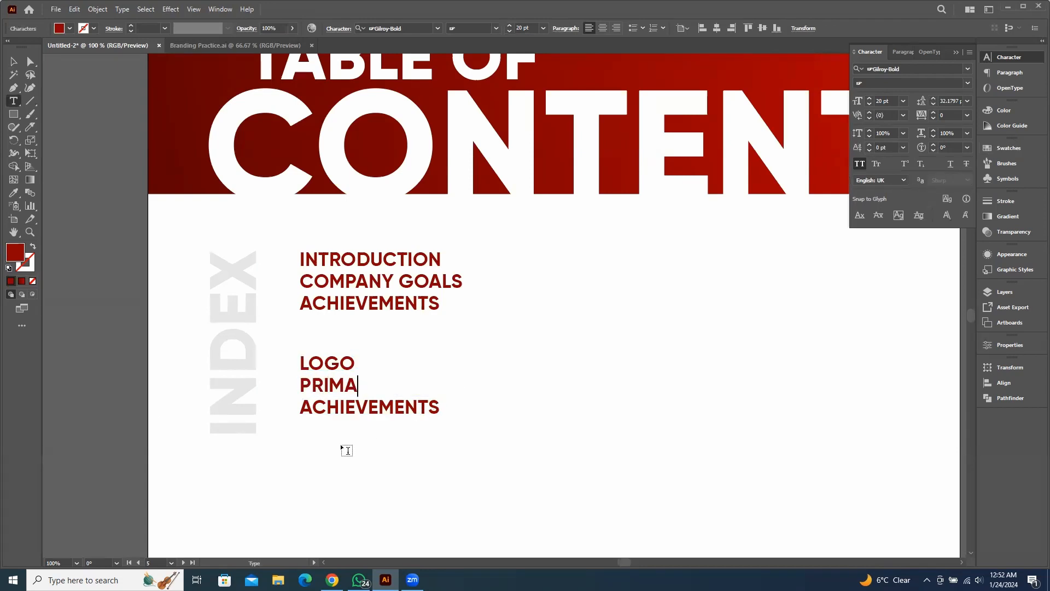
type("RY LOGO")
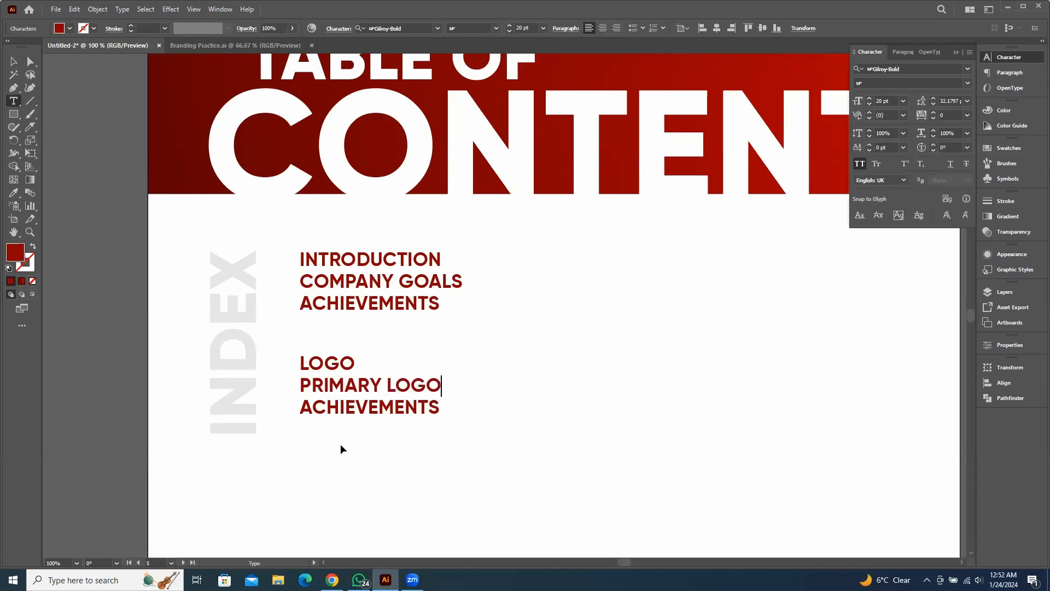
key("Escape")
Replace the ACHIEVEMENTS text in the second block with REVERSE ORDER
left_click(397, 409)
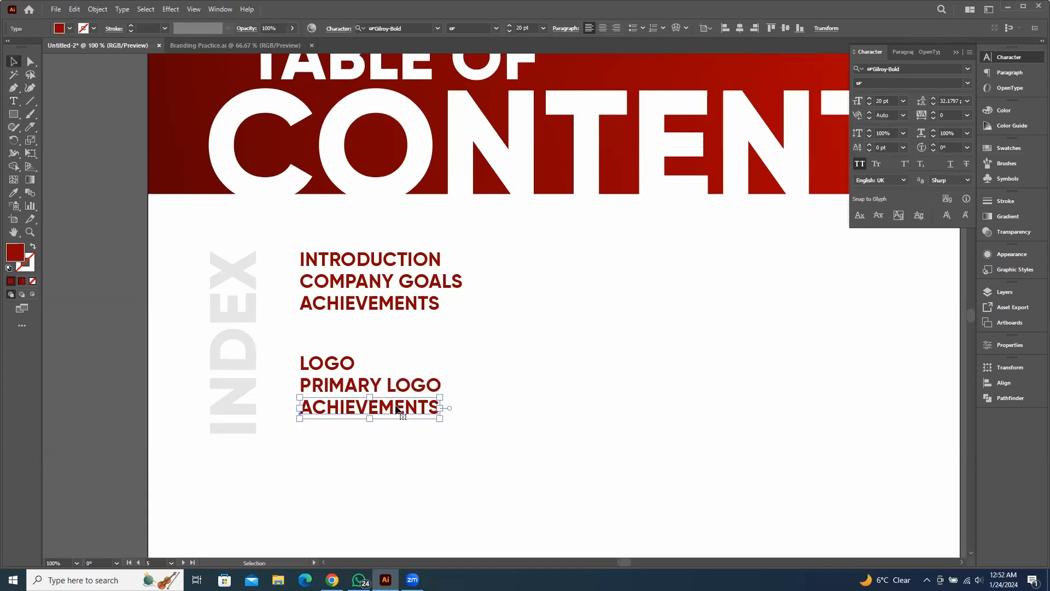
double_click(395, 409)
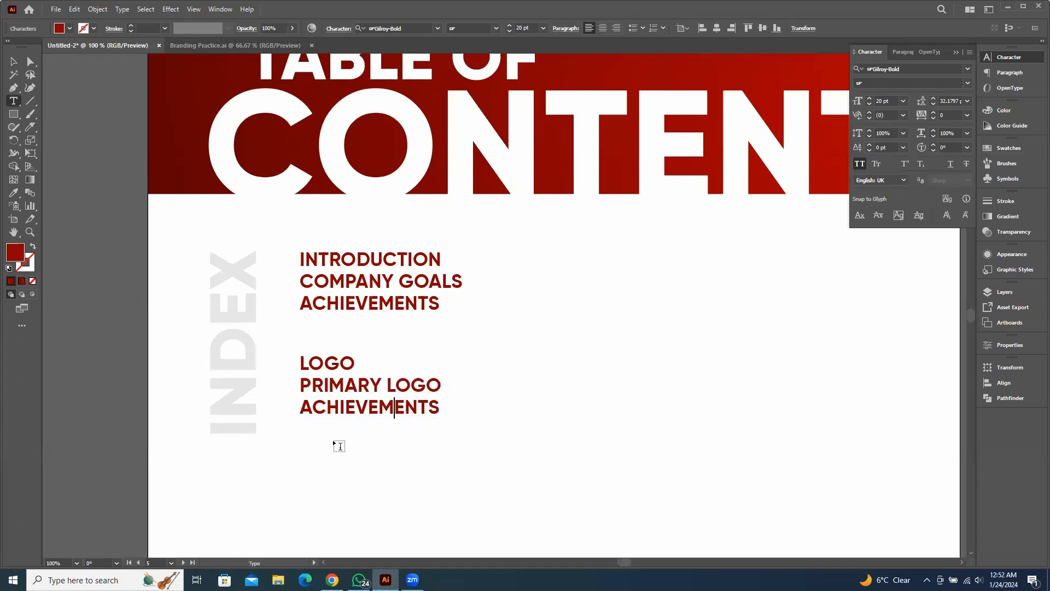
key("ctrl+a")
type("REVE")
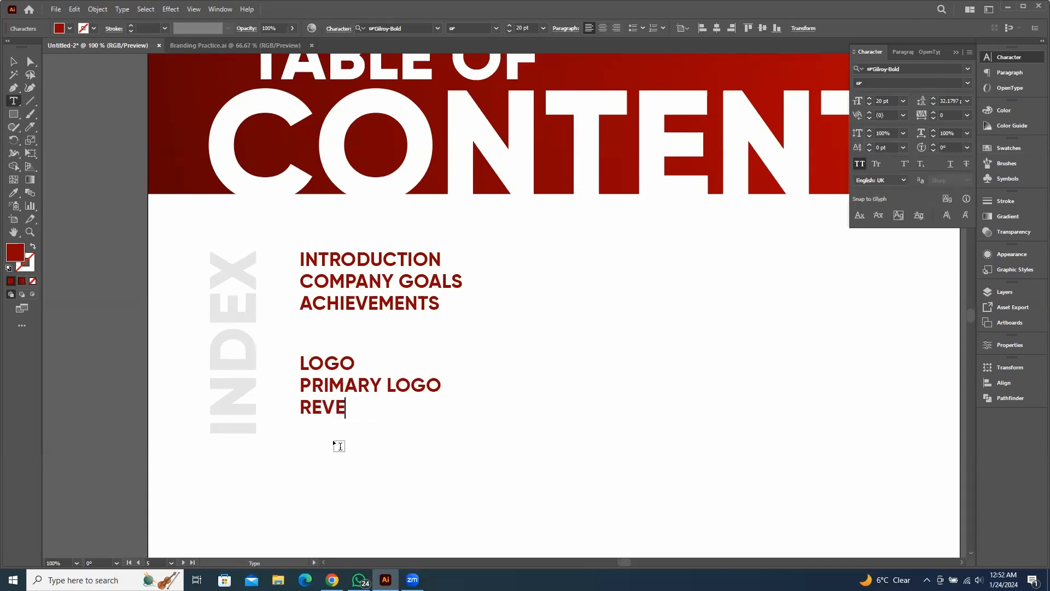
type("RSE ORDER")
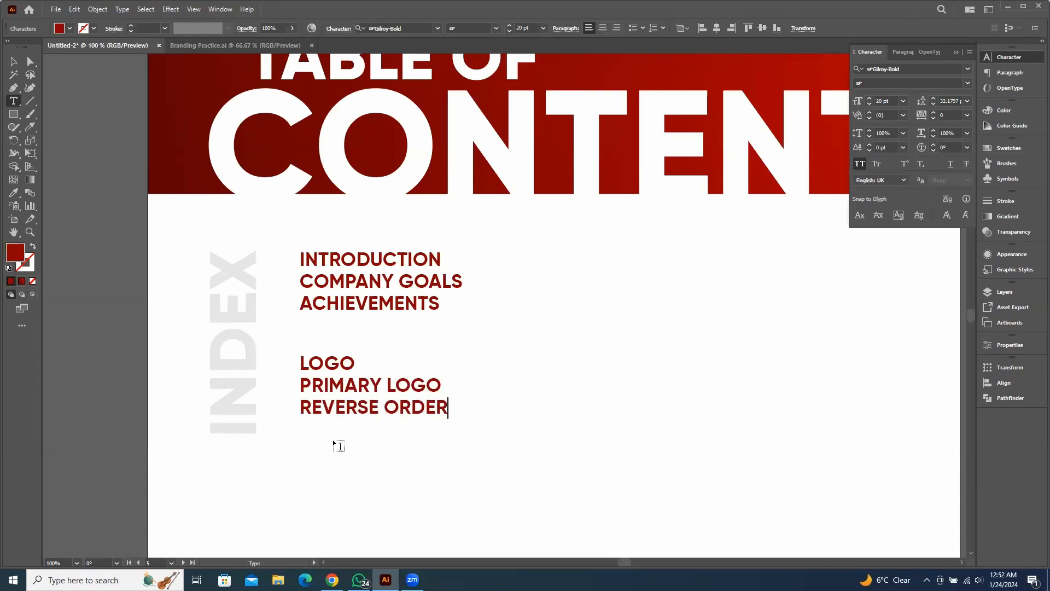
key("BackSpace")
key("Escape")
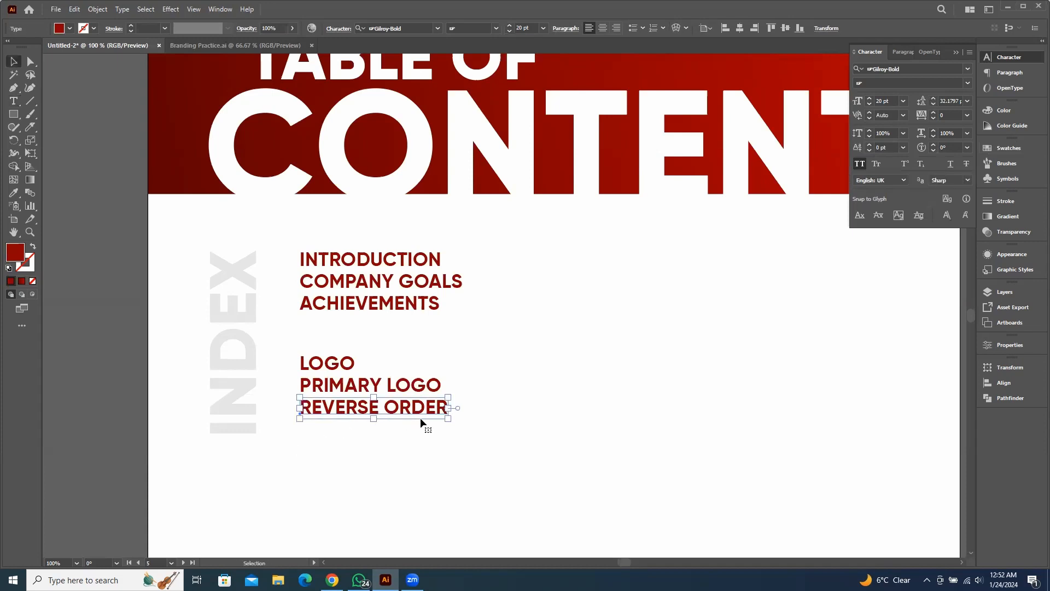
left_click(401, 438)
Try placing a duplicate of the REVERSE ORDER entry straight below the original, then undo the copy
left_click(335, 408)
left_click_drag(410, 408, 412, 429)
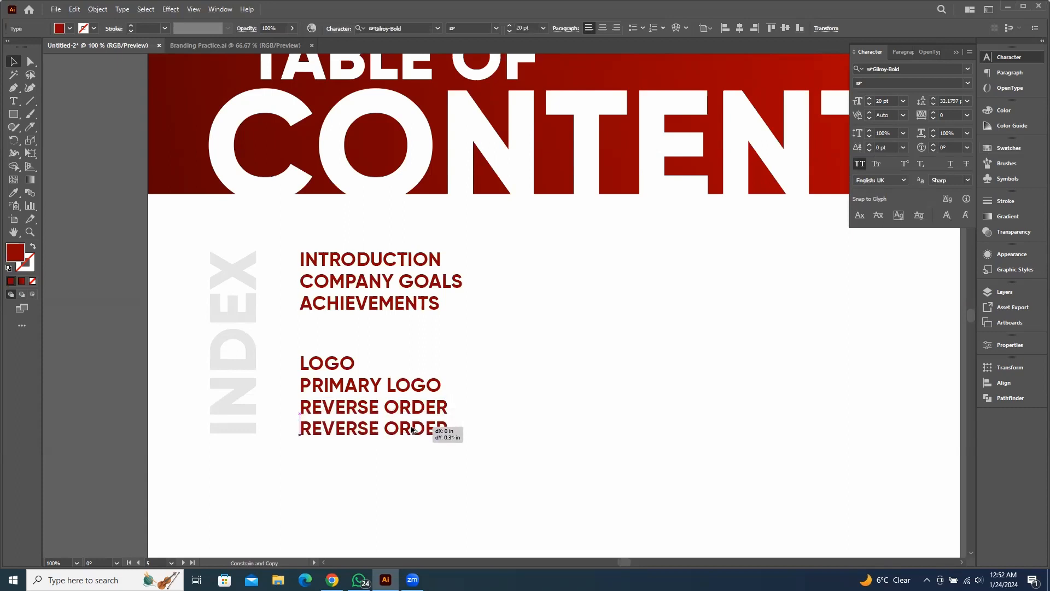
left_click_drag(411, 429, 413, 432)
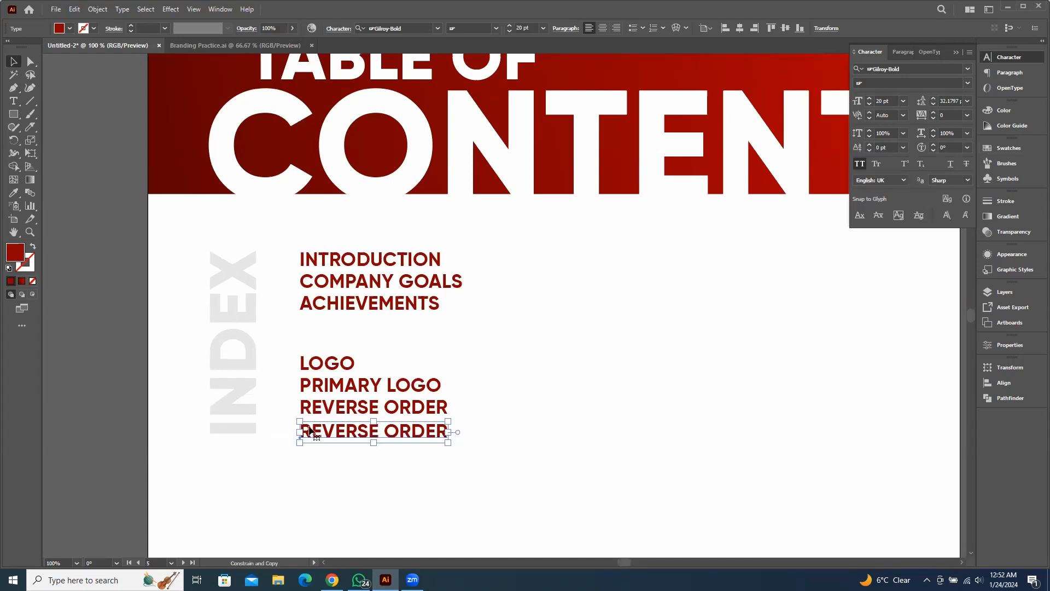
scroll(310, 427, "up", 3)
left_click_drag(516, 436, 474, 438)
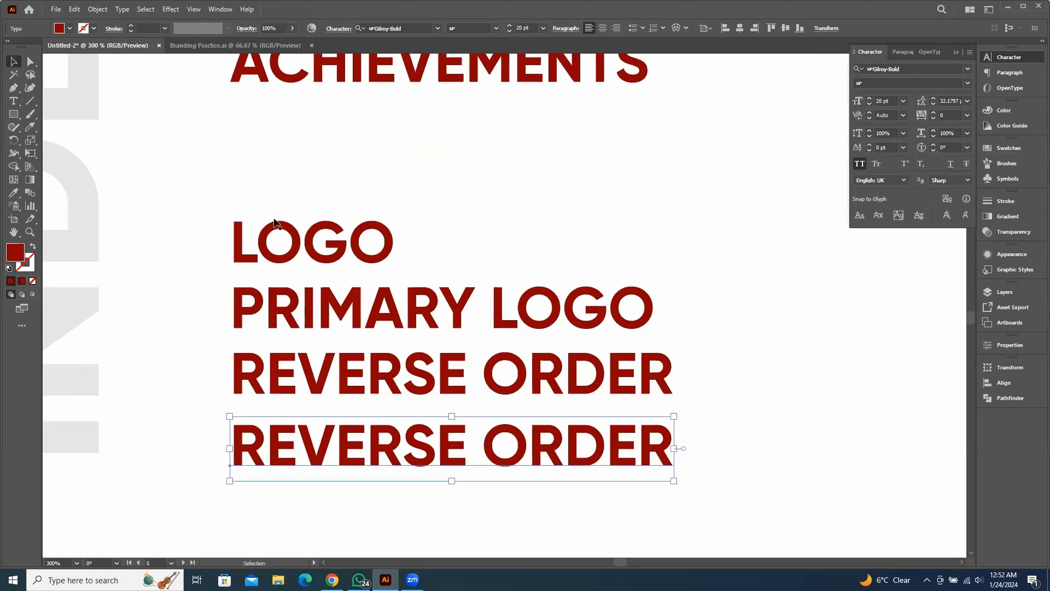
left_click(734, 438)
key("a")
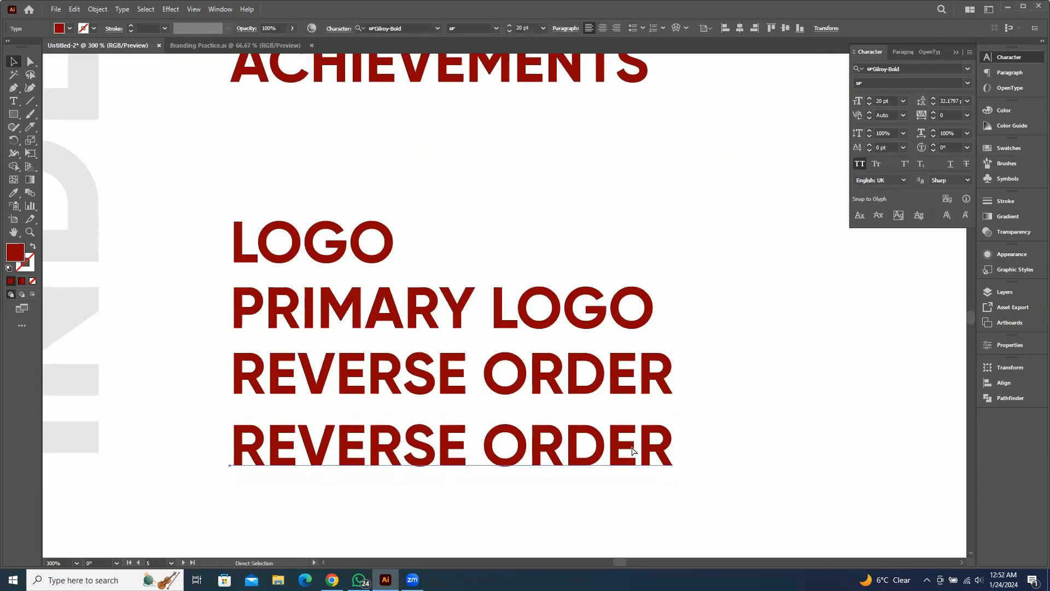
key("ctrl+z")
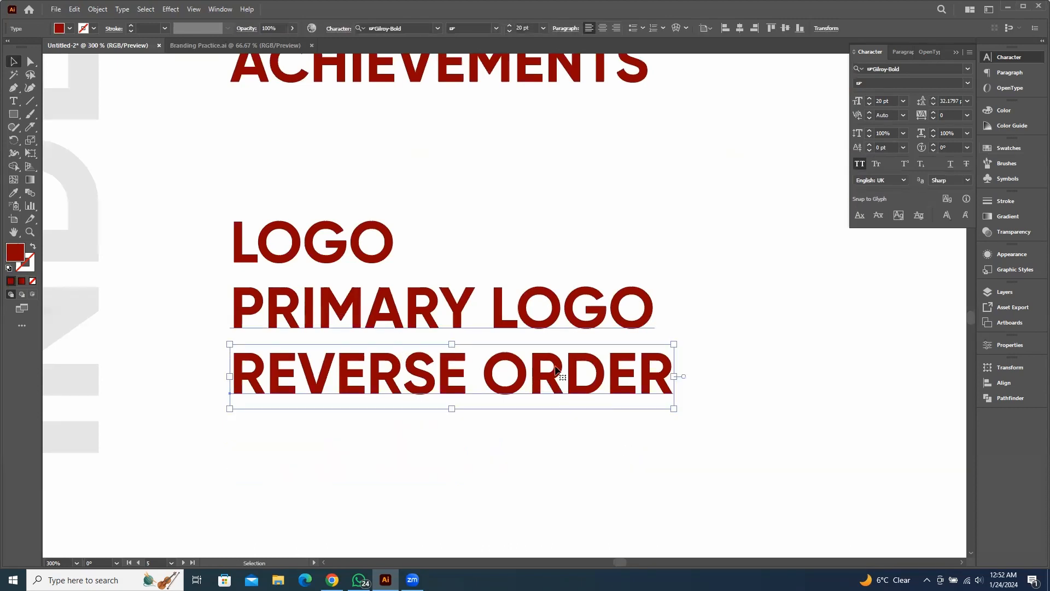
Duplicate the REVERSE ORDER entry straight down at the list's line spacing and repeat the copy twice for three duplicates
left_click_drag(555, 372, 555, 447)
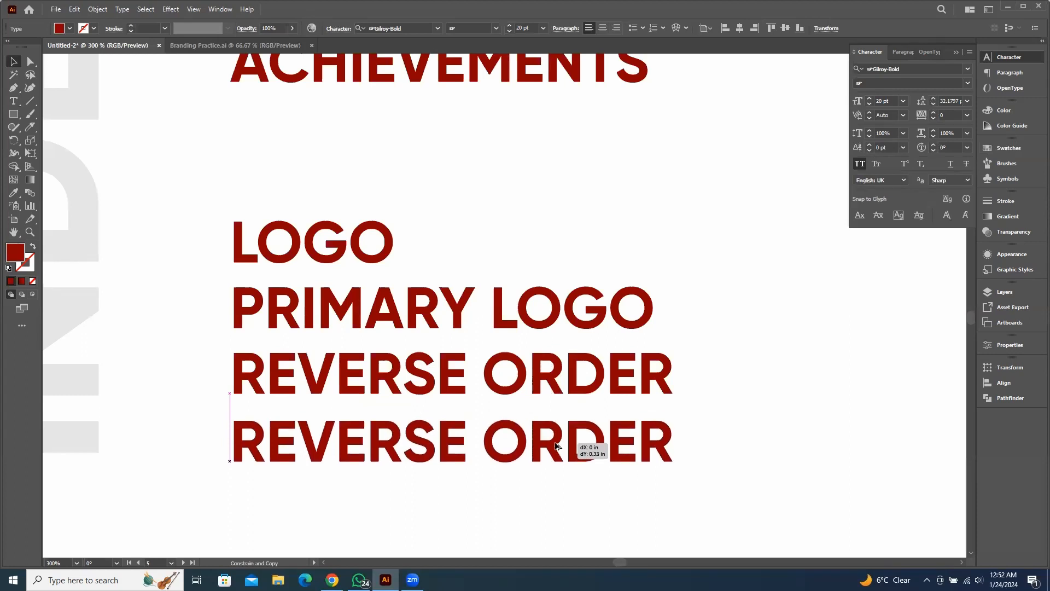
left_click_drag(556, 446, 555, 446)
scroll(645, 399, "down", 3)
key("ctrl+d")
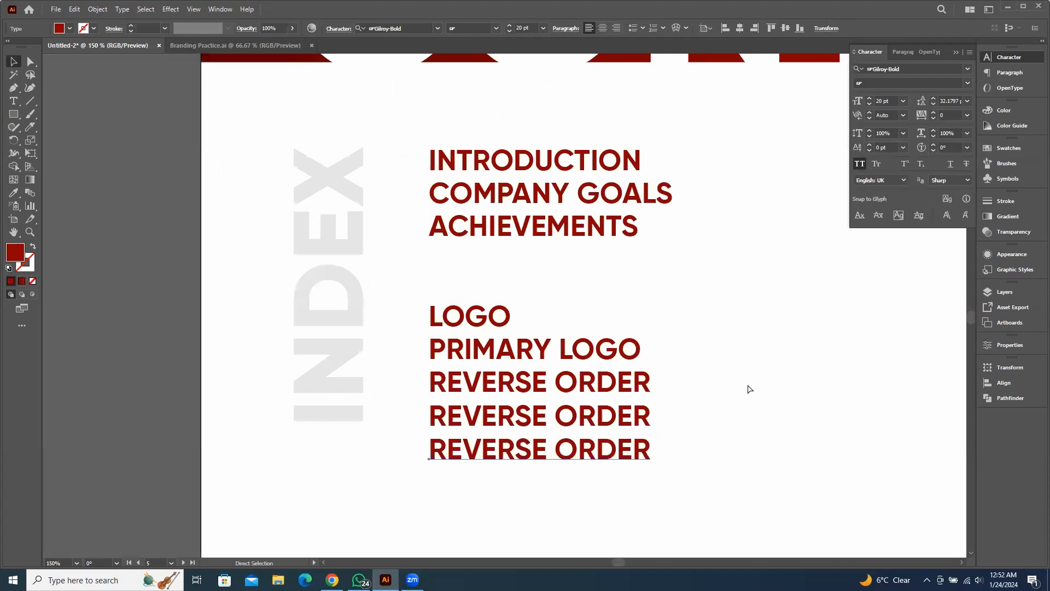
key("ctrl+d")
left_click_drag(642, 433, 532, 363)
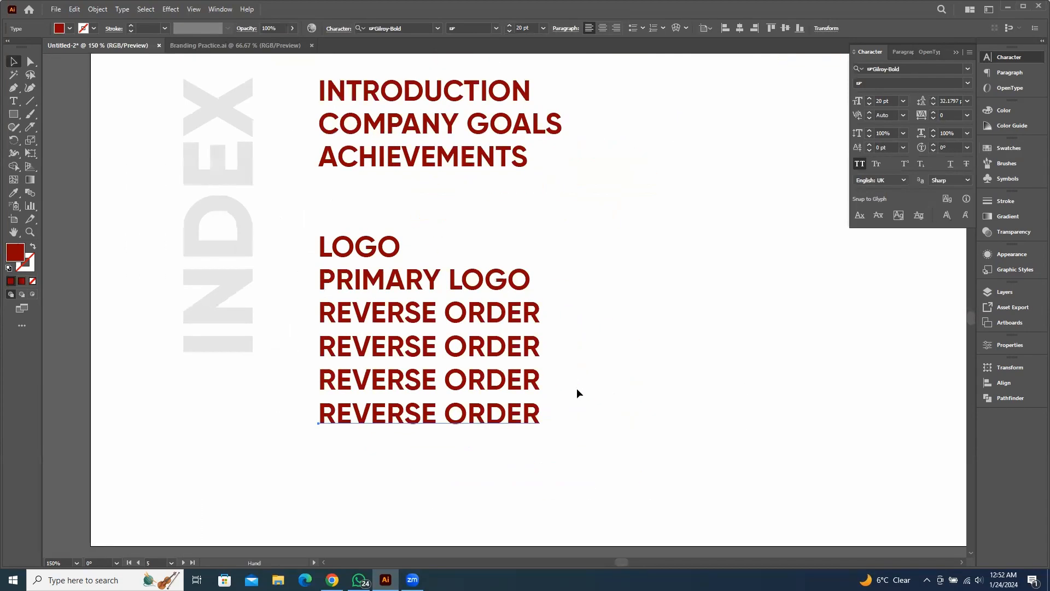
left_click(619, 395)
Replace the text of the first REVERSE ORDER duplicate with LOGO BUILDING WITH CLEAR SPACE
triple_click(476, 356)
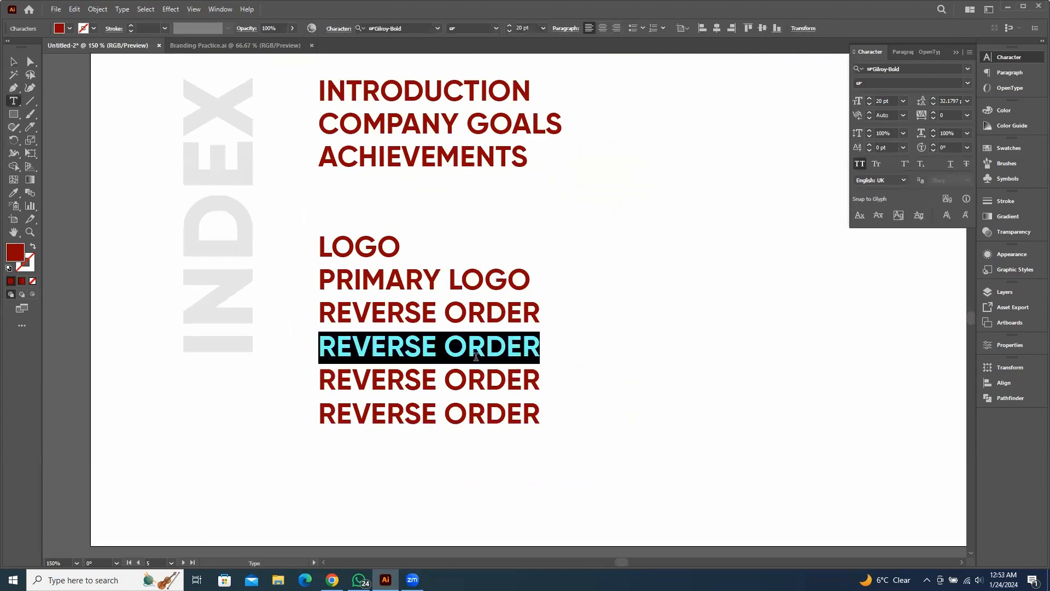
type("K")
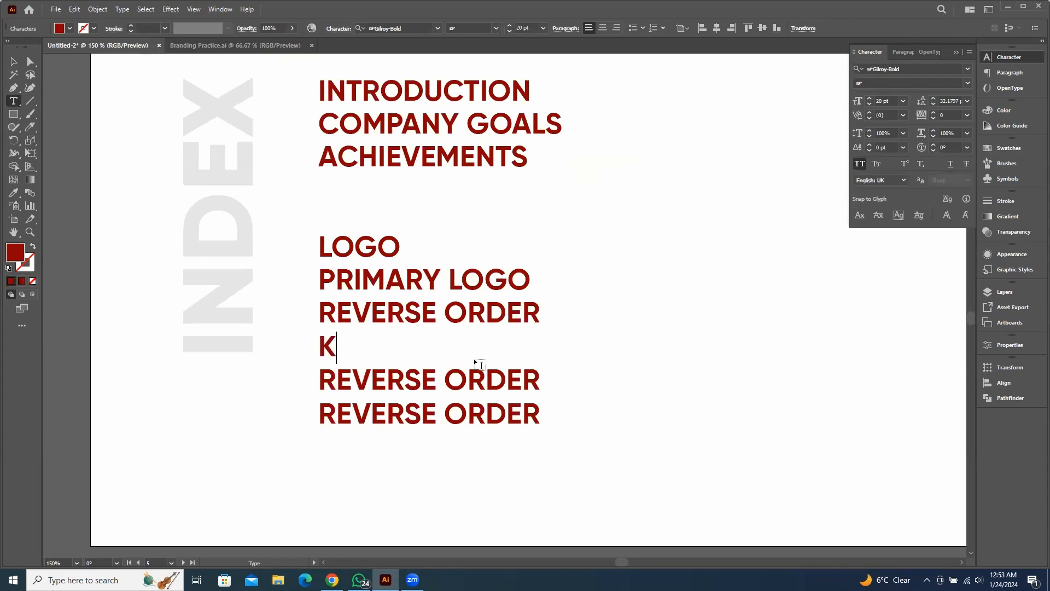
key("BackSpace")
type("LOGO BUI")
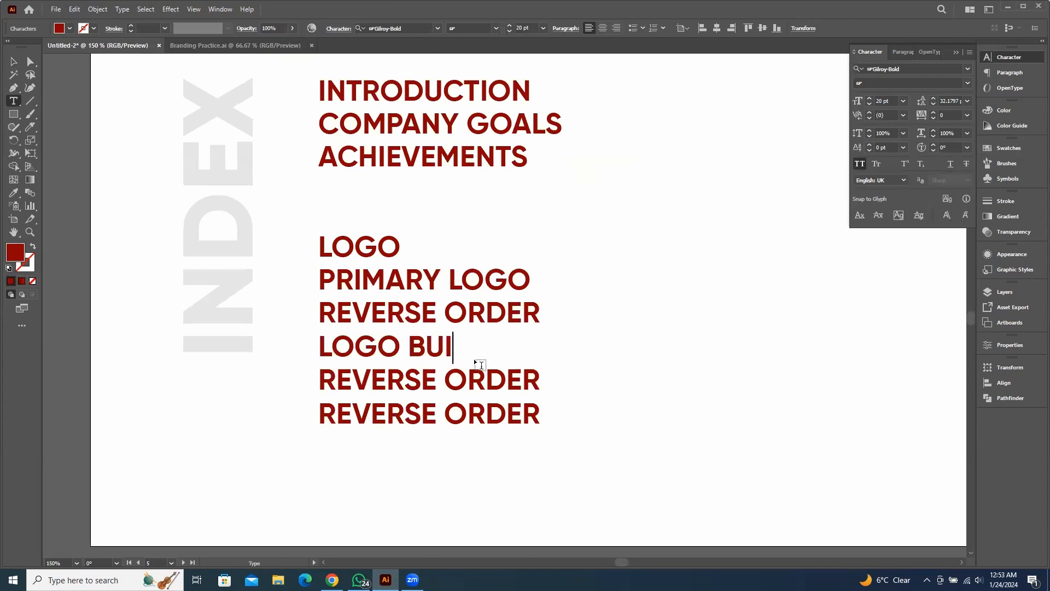
type("LDING")
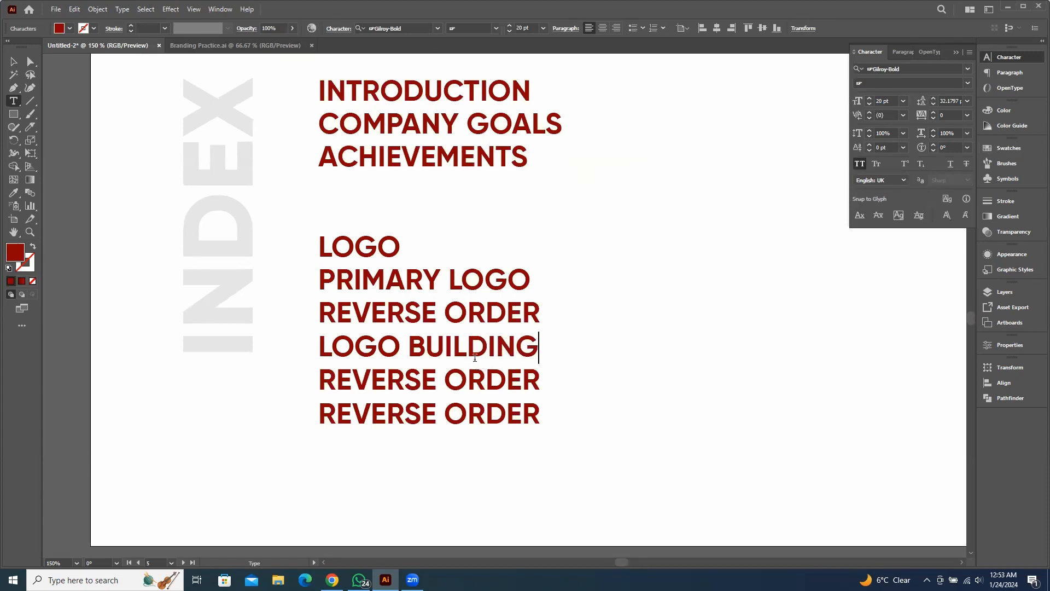
type(" WITH S")
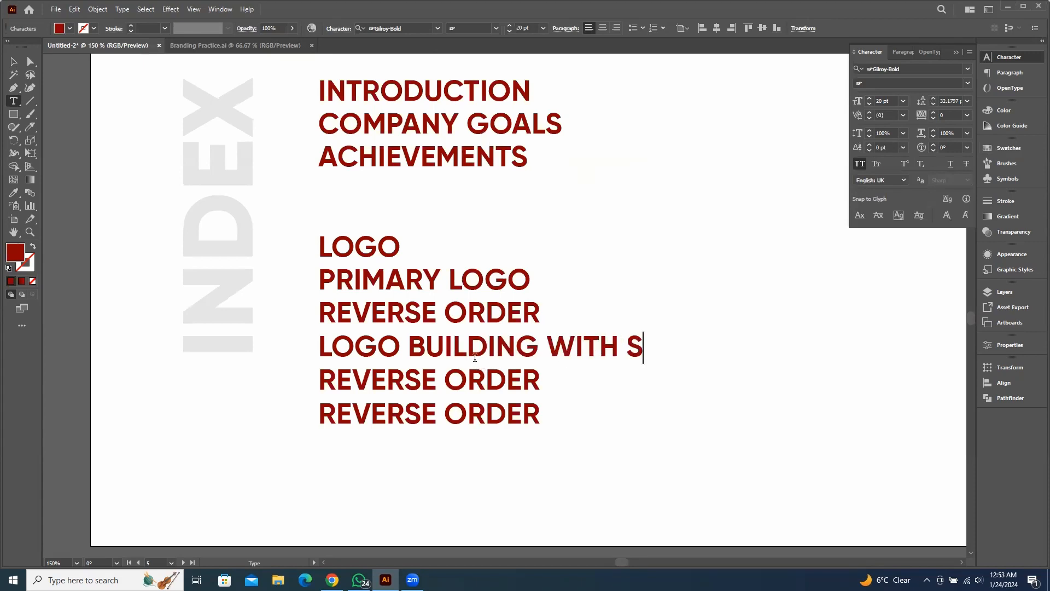
key("BackSpace")
type("CLER")
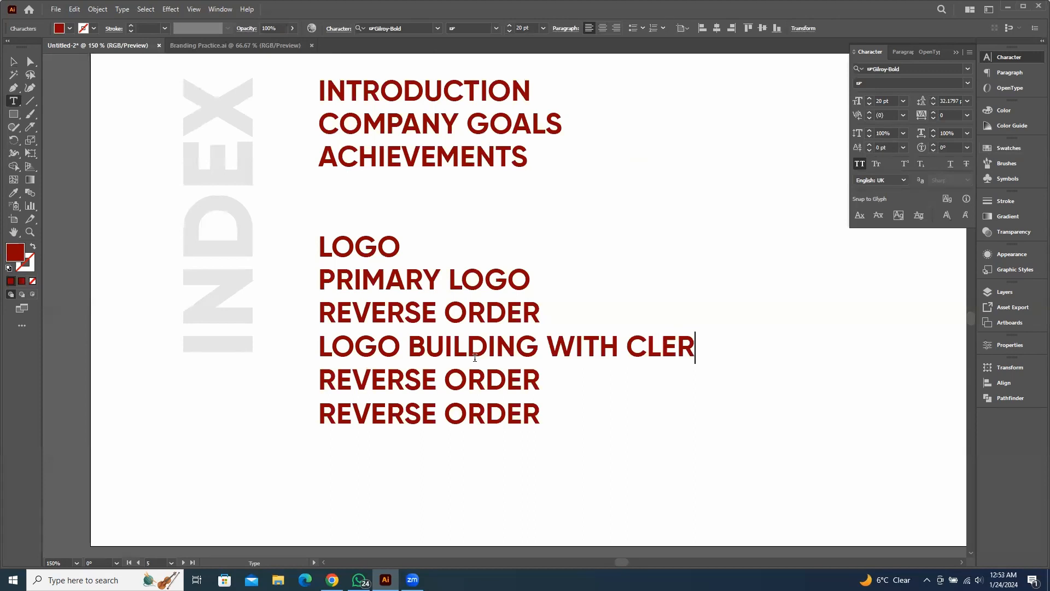
key("BackSpace")
type("AR ")
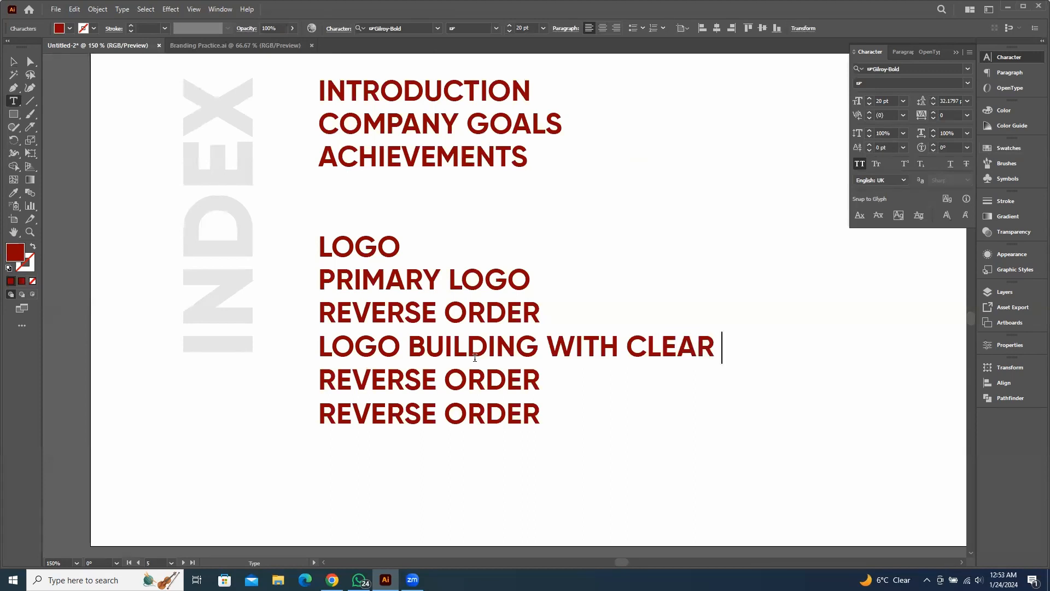
type("SPACE")
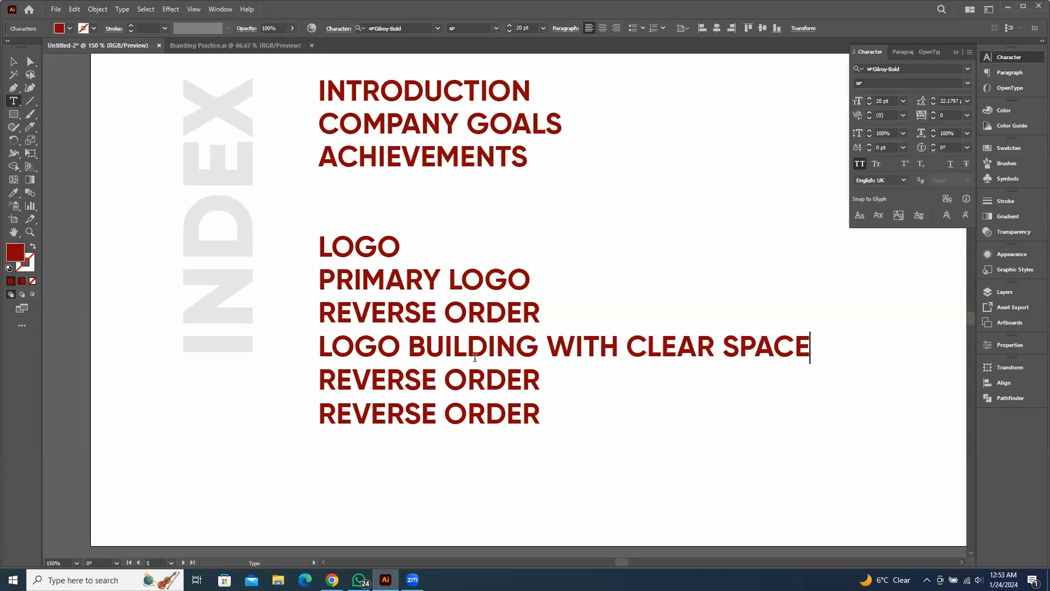
key("Escape")
Delete the REVERSE ORDER duplicate directly below the LOGO BUILDING WITH CLEAR SPACE entry
scroll(514, 374, "down", 8)
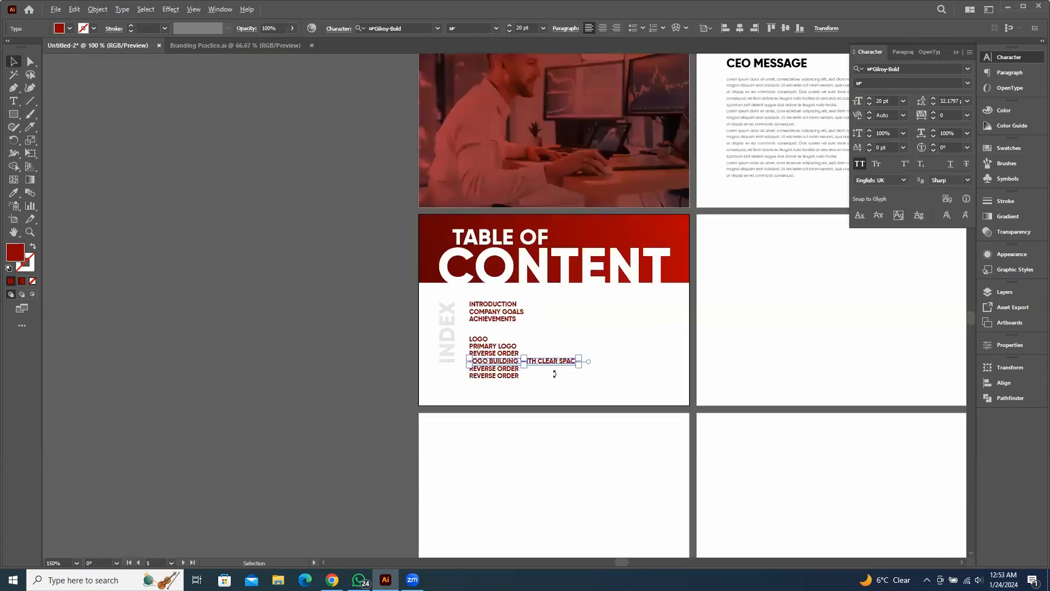
scroll(545, 369, "up", 8)
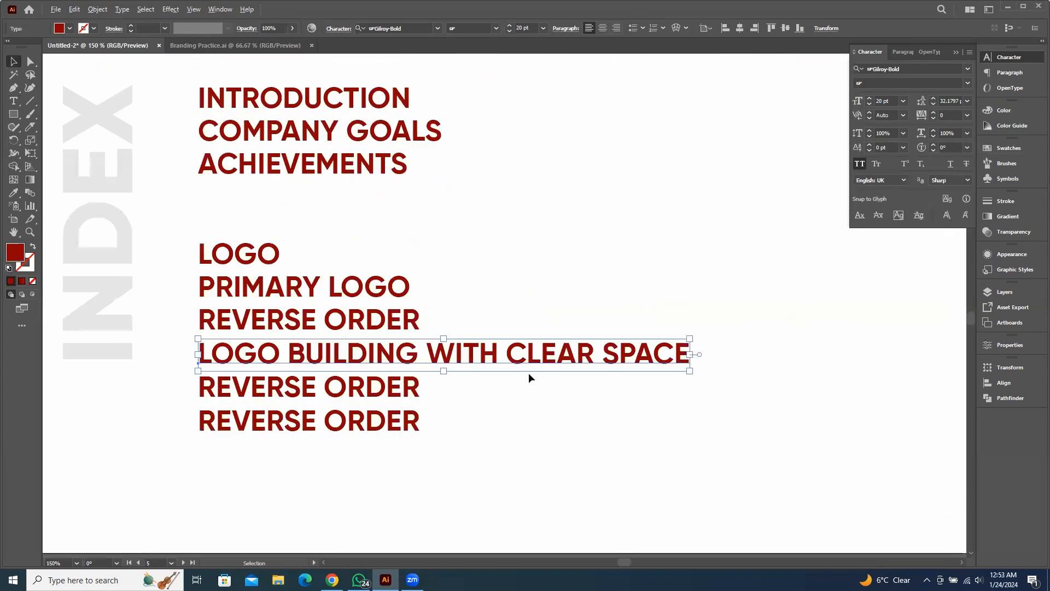
left_click(372, 386)
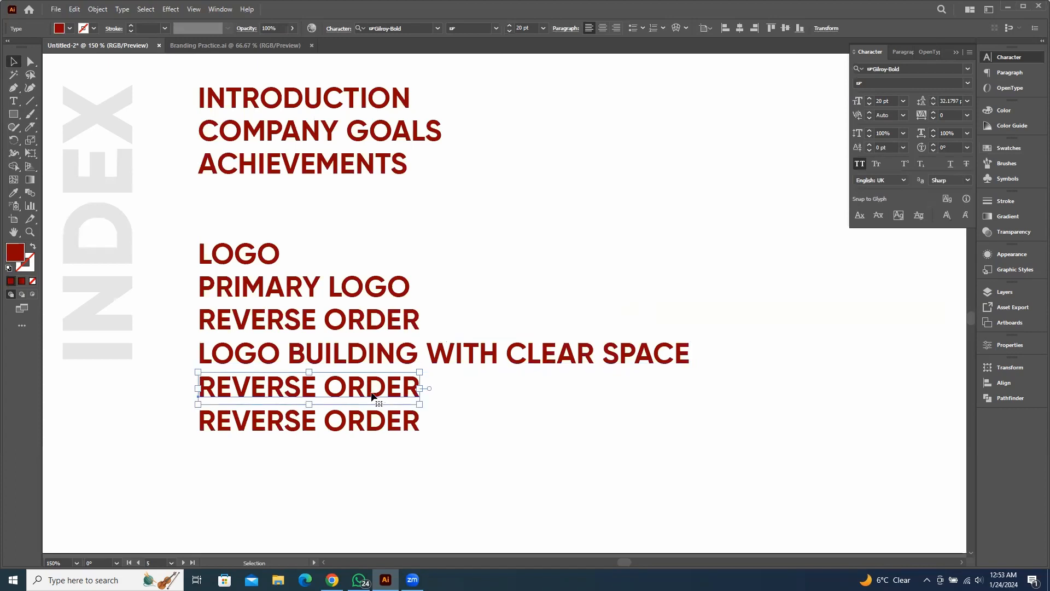
key("Delete")
Break the LOGO BUILDING WITH CLEAR SPACE entry into two lines so that WITH CLEAR SPACE starts the second line
key("t")
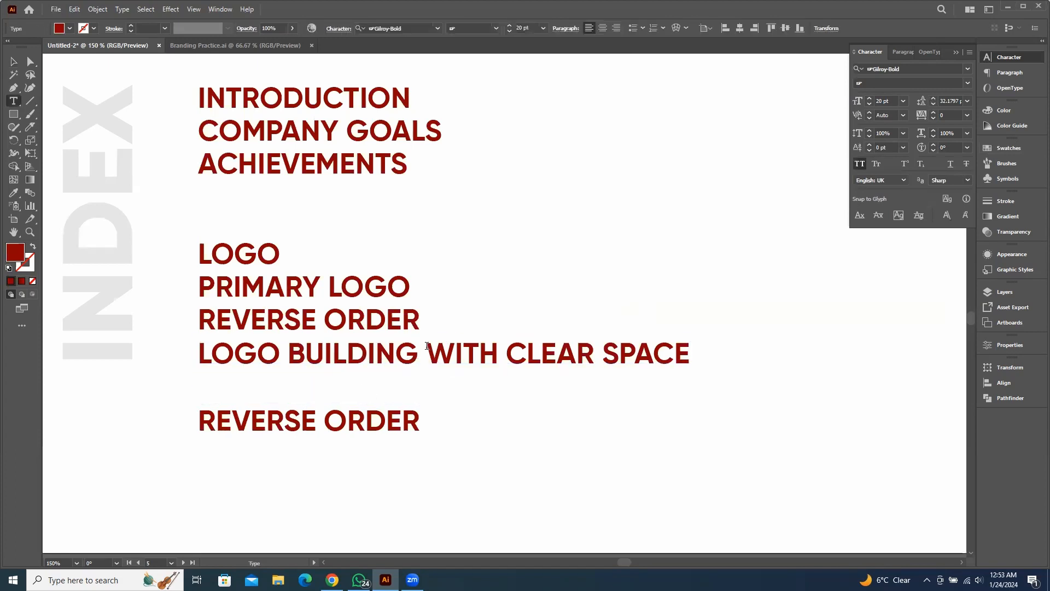
left_click(427, 345)
key("BackSpace")
key("Return")
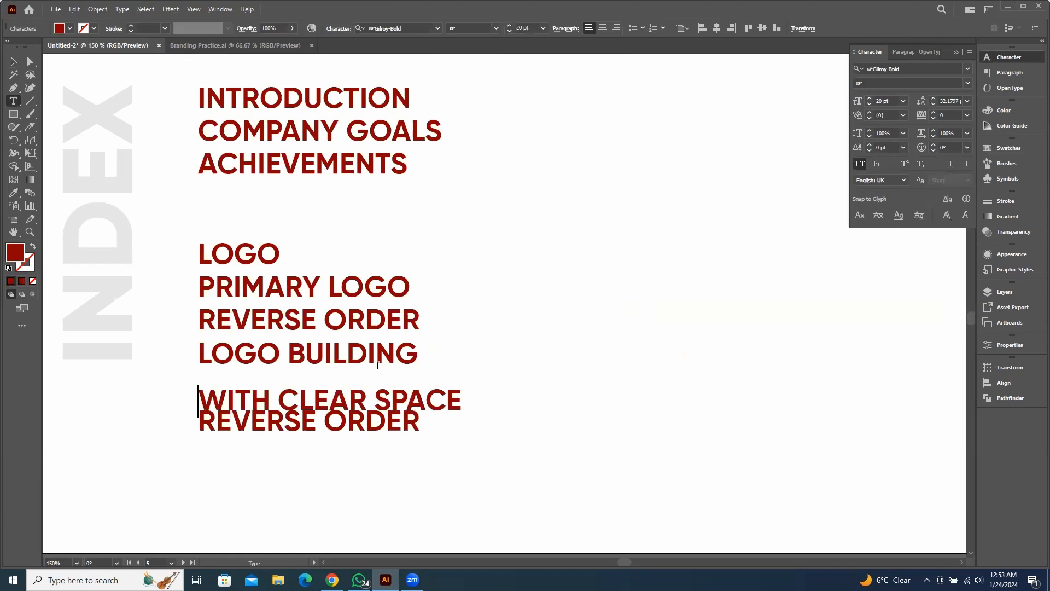
key("Escape")
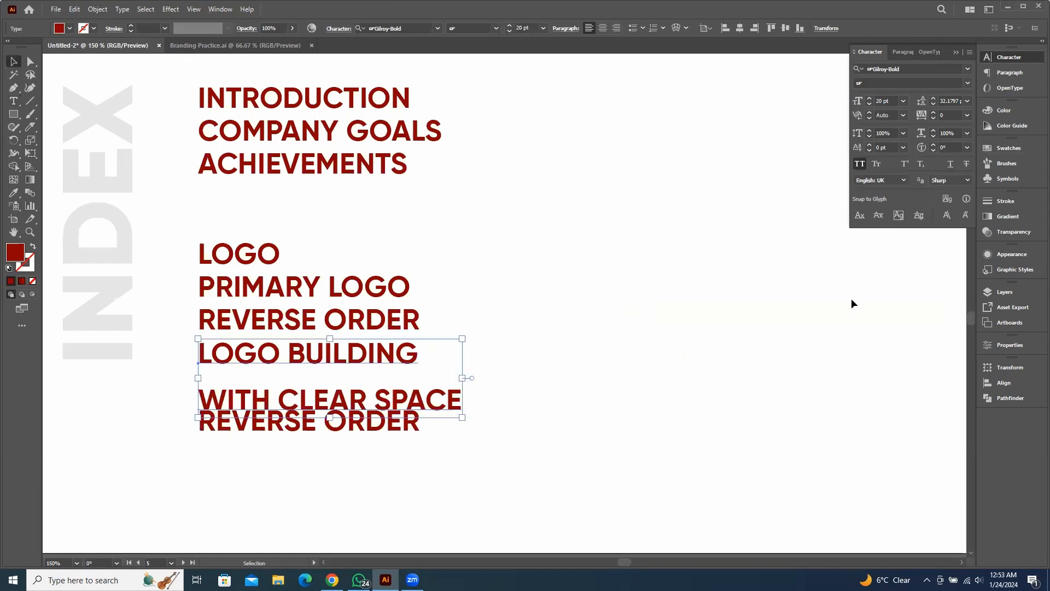
Tighten the leading of the two-line LOGO BUILDING WITH CLEAR SPACE entry to 18 pt
left_click(932, 104)
left_click(932, 104)
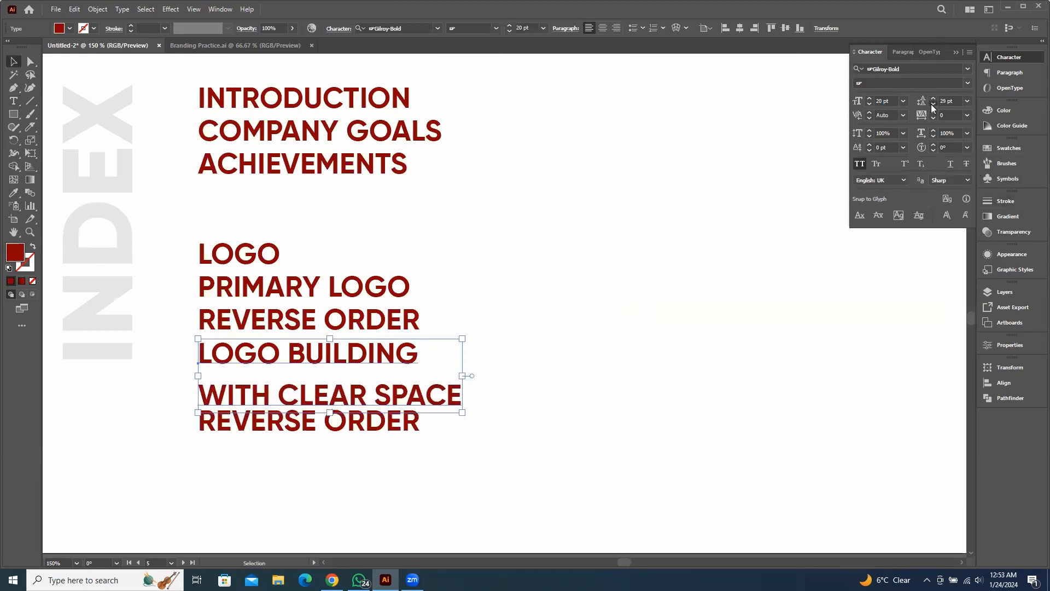
left_click(932, 104)
left_click(933, 104)
left_click(931, 104)
left_click(931, 104)
left_click(931, 104)
left_click(931, 105)
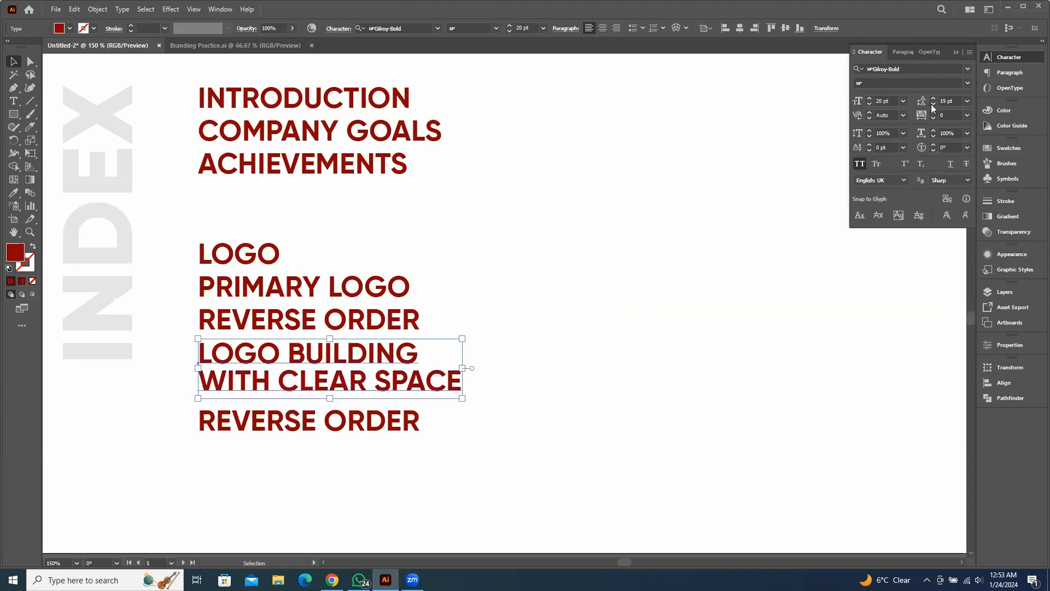
left_click(931, 104)
left_click(932, 104)
left_click(931, 105)
left_click(933, 103)
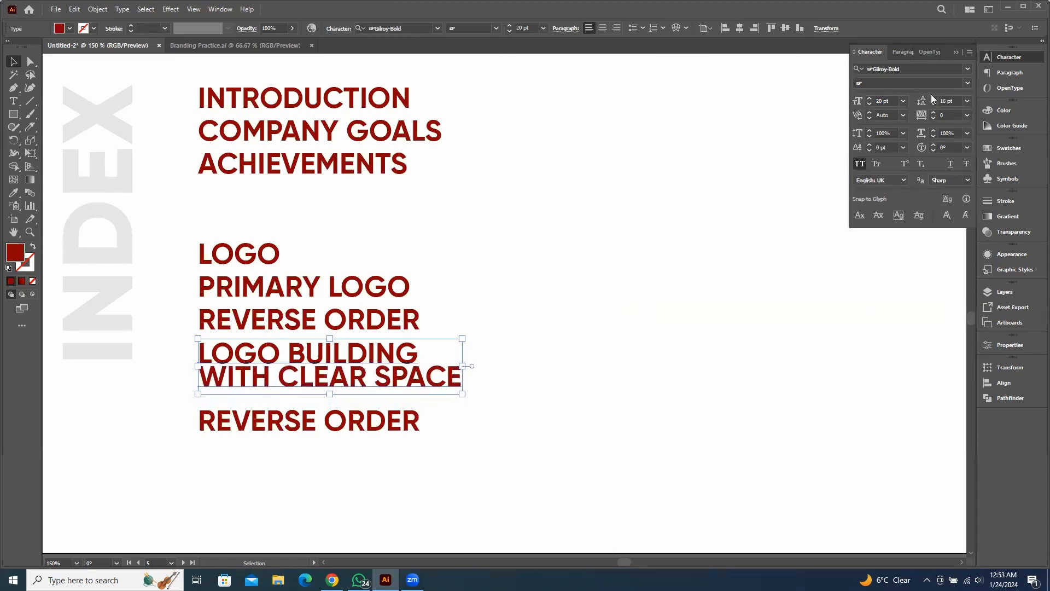
left_click(932, 99)
left_click(933, 100)
left_click(534, 359)
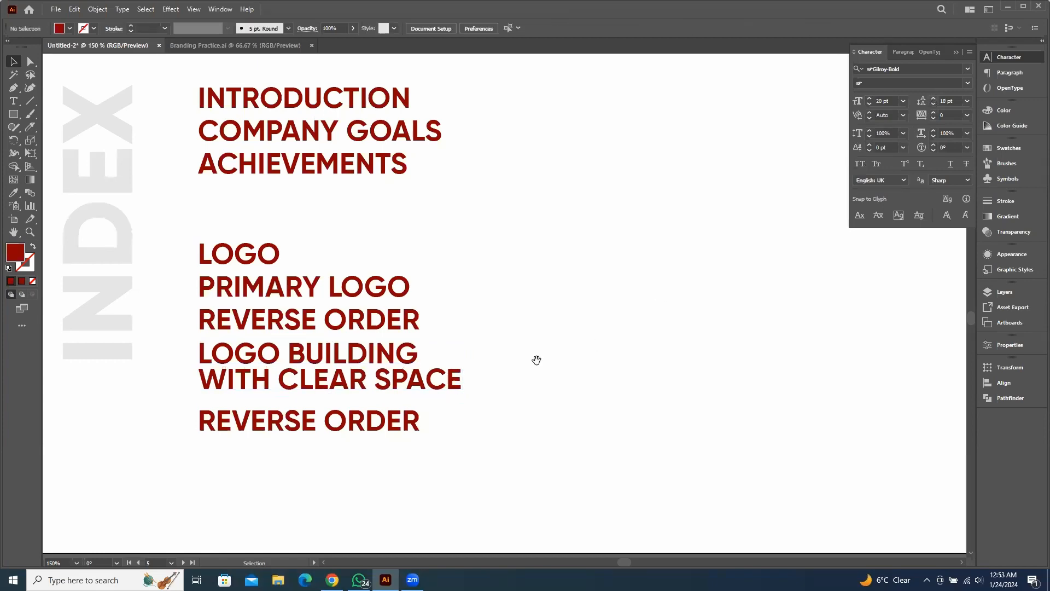
Move the lowest REVERSE ORDER entry up to sit at the list's line spacing below WITH CLEAR SPACE
left_click_drag(518, 364, 632, 318)
left_click(476, 380)
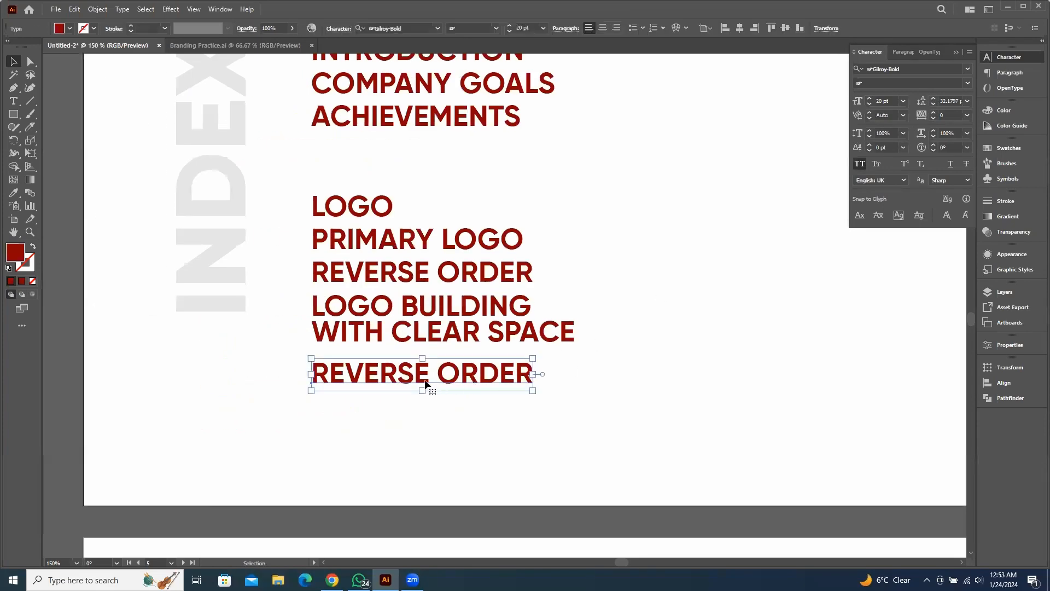
left_click_drag(405, 379, 409, 370)
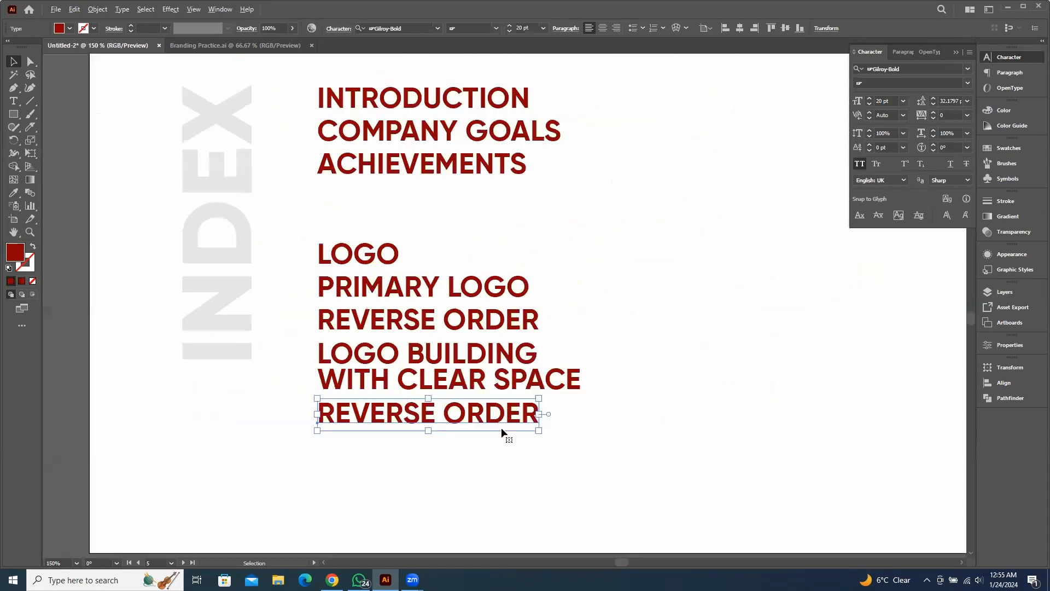
Replace the text of the lowest REVERSE ORDER entry with ICON BUILDING
left_click_drag(481, 442, 504, 425)
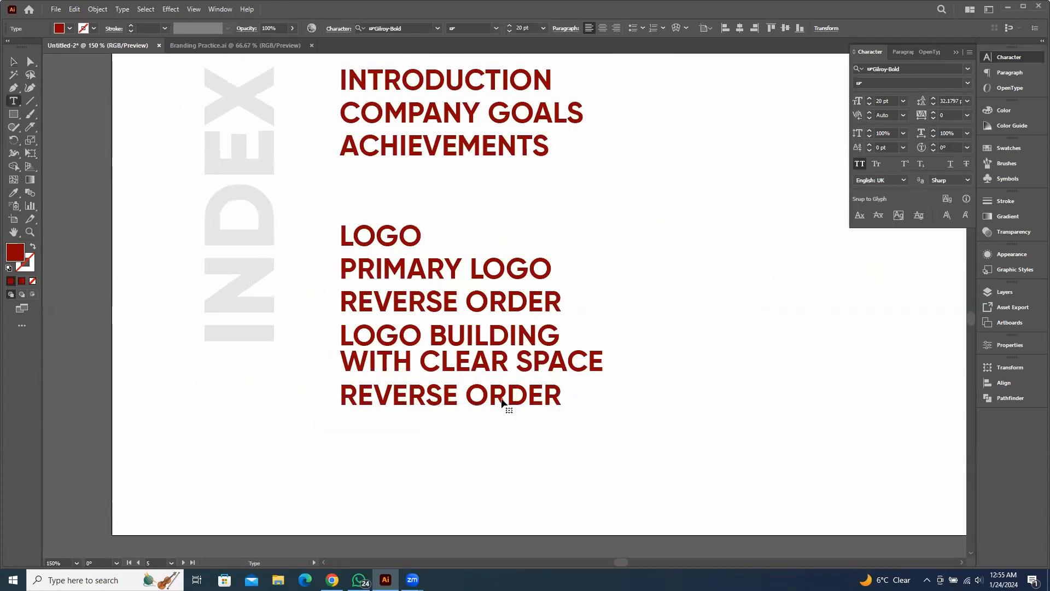
triple_click(486, 394)
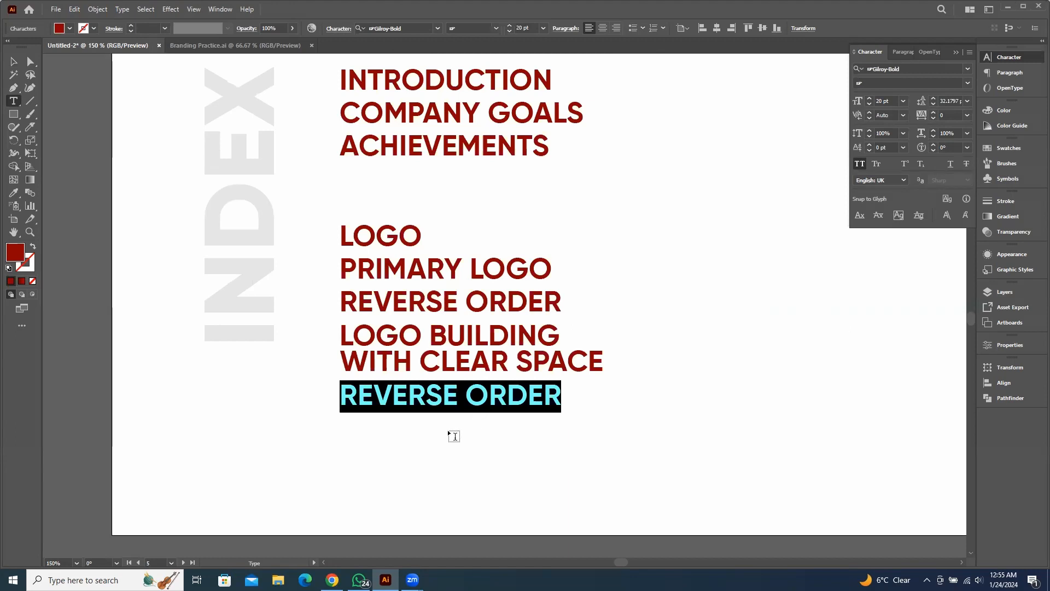
type("I")
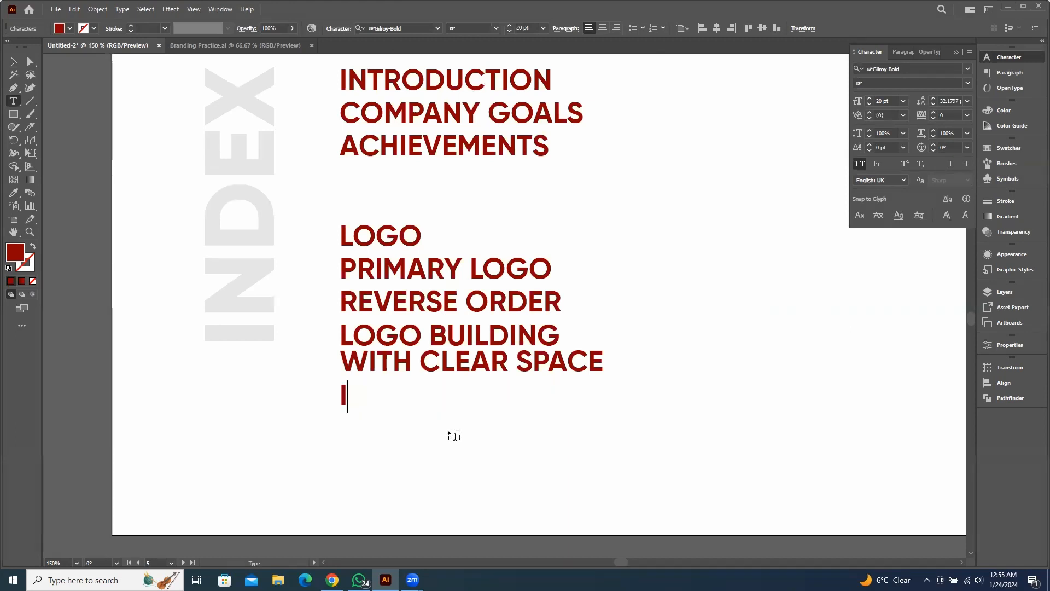
type("CON BUILI")
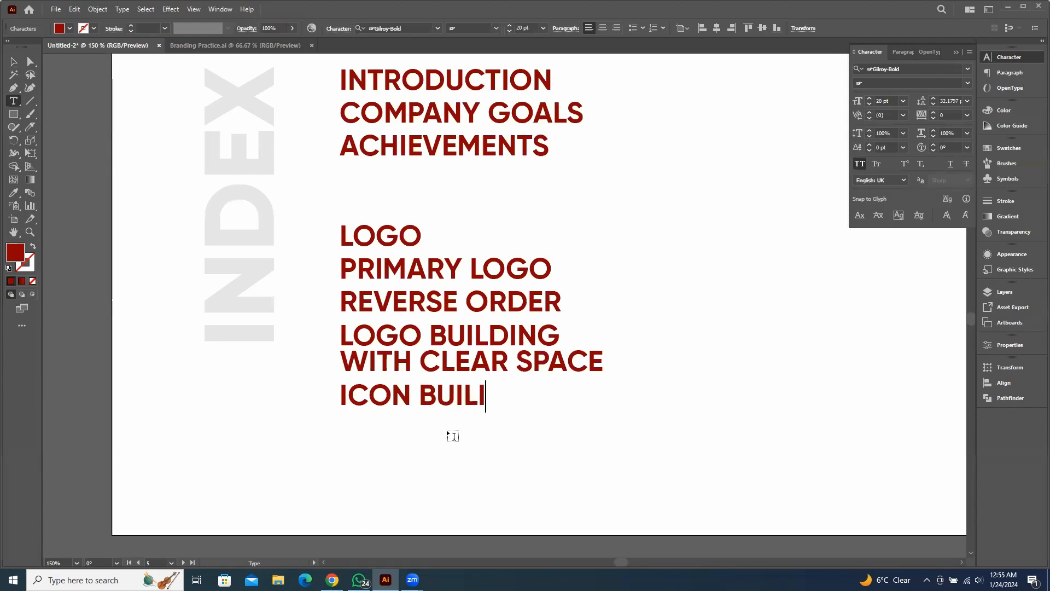
key("BackSpace")
type("DING")
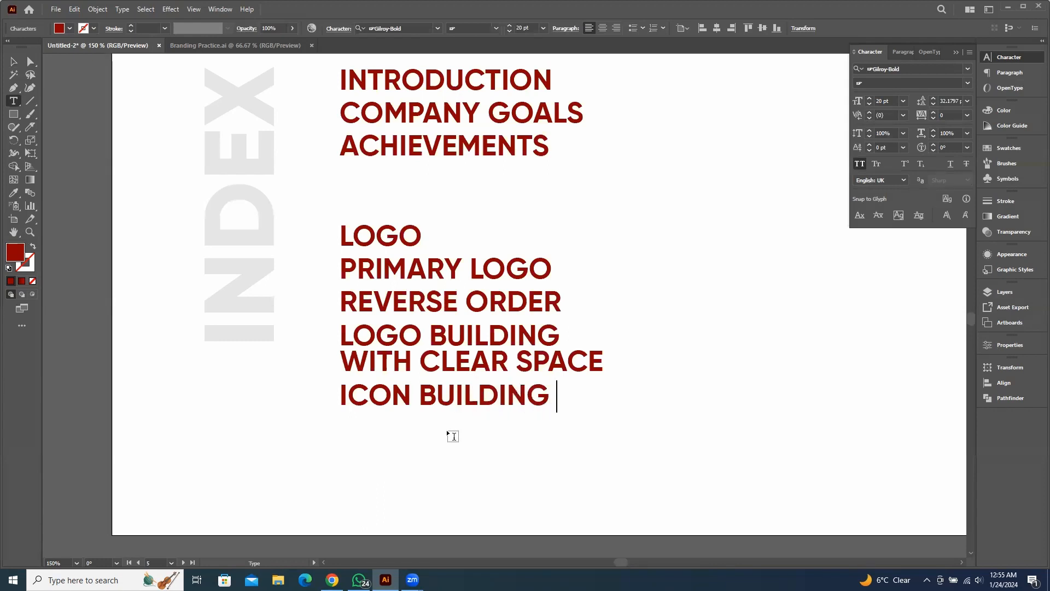
key("Escape")
key("v")
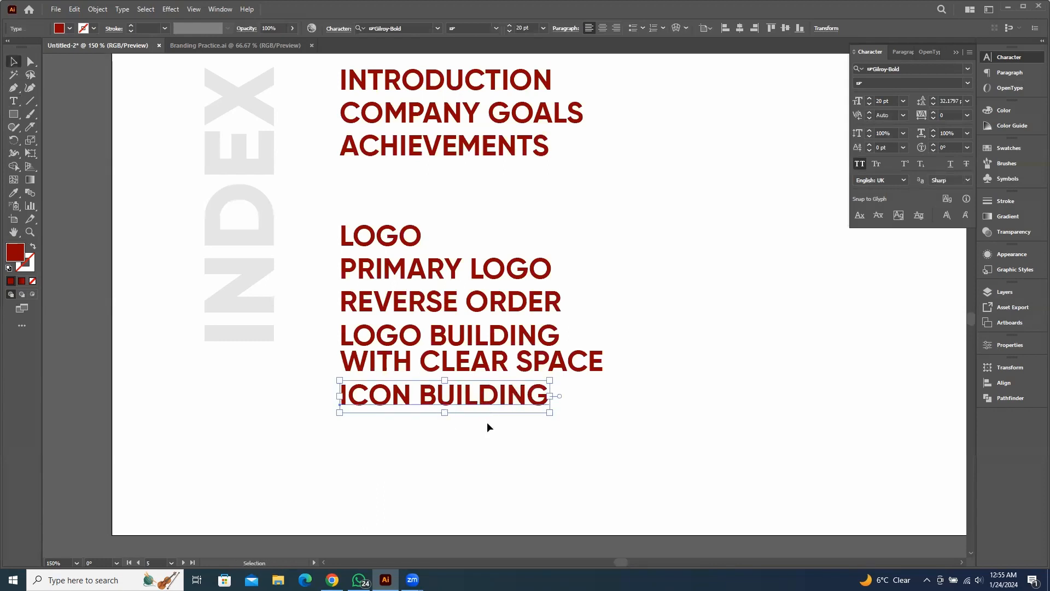
Set the font size of the four entries below the LOGO heading, PRIMARY LOGO through ICON BUILDING, to 16 pt
key("ctrl+minus")
key("ctrl+minus")
left_click(464, 377)
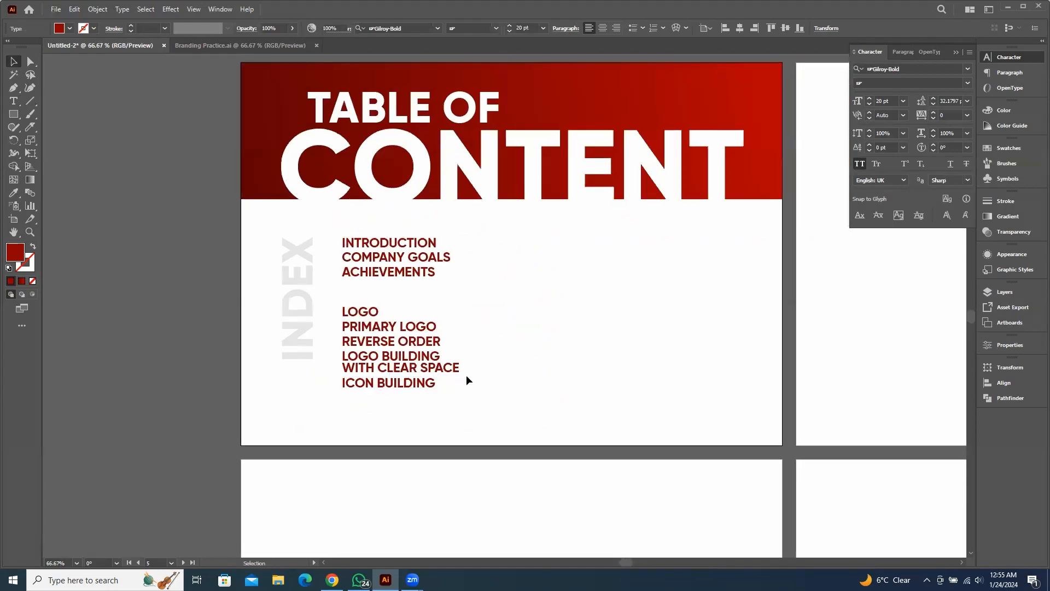
left_click_drag(493, 312, 459, 386)
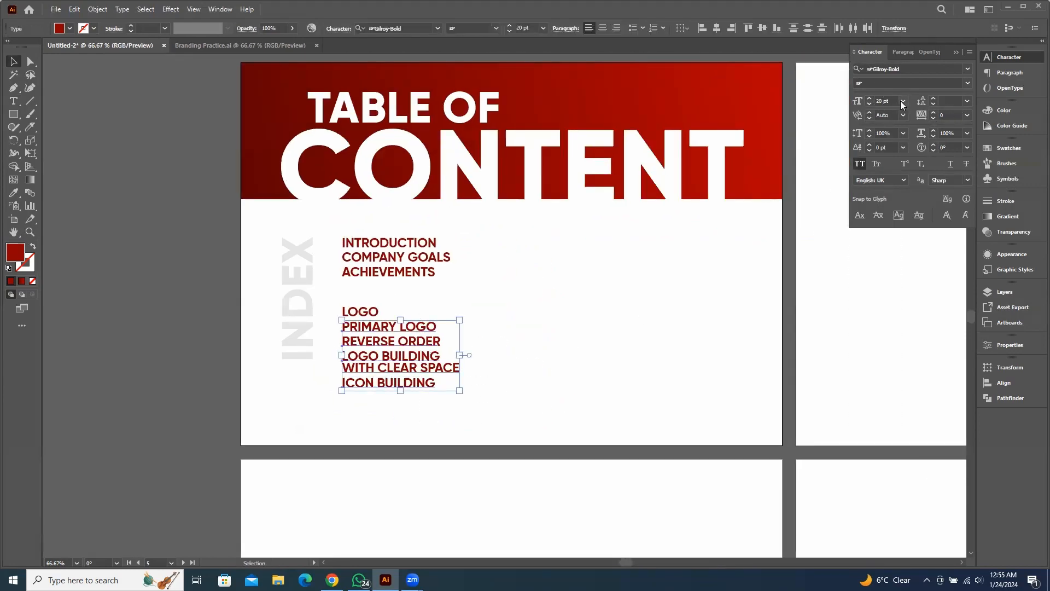
left_click(890, 100)
type("16")
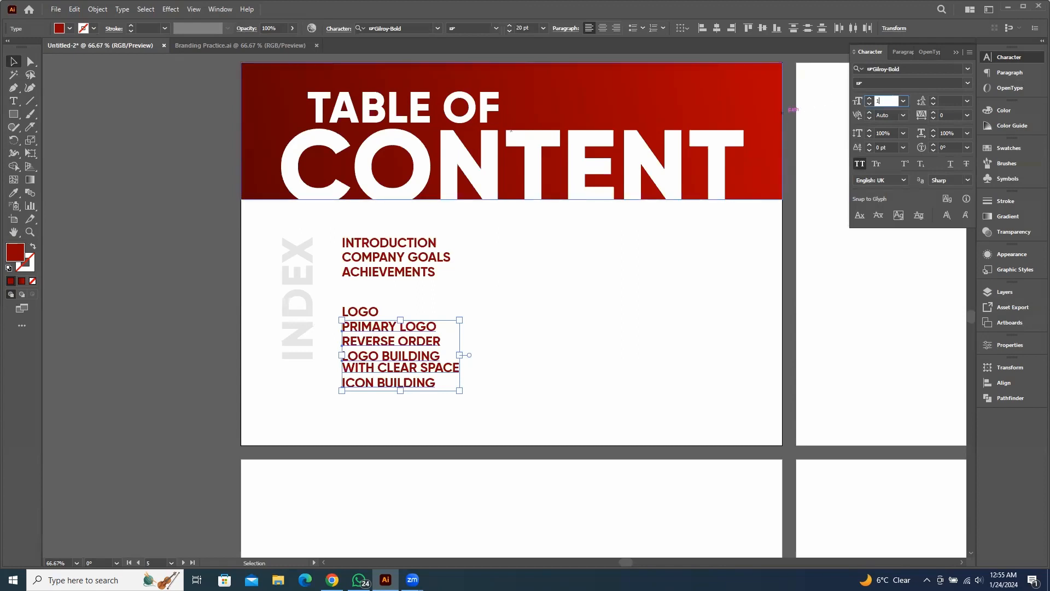
key("Return")
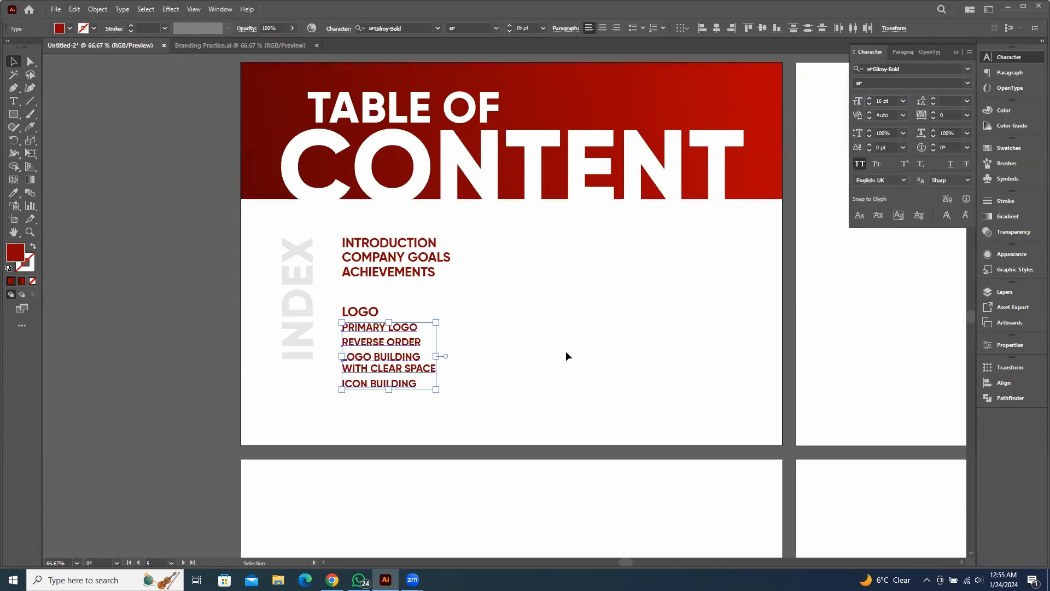
left_click(566, 354)
left_click(360, 315)
left_click(558, 383)
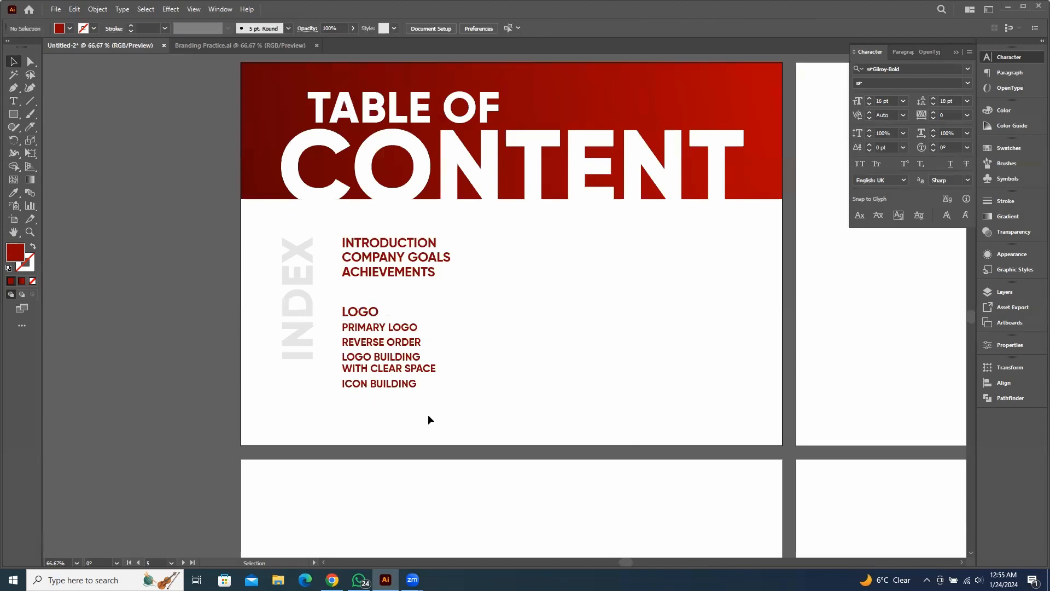
Recolour the four entries below the LOGO heading, PRIMARY LOGO through ICON BUILDING, to a neutral dark grey
left_click_drag(459, 403, 397, 327)
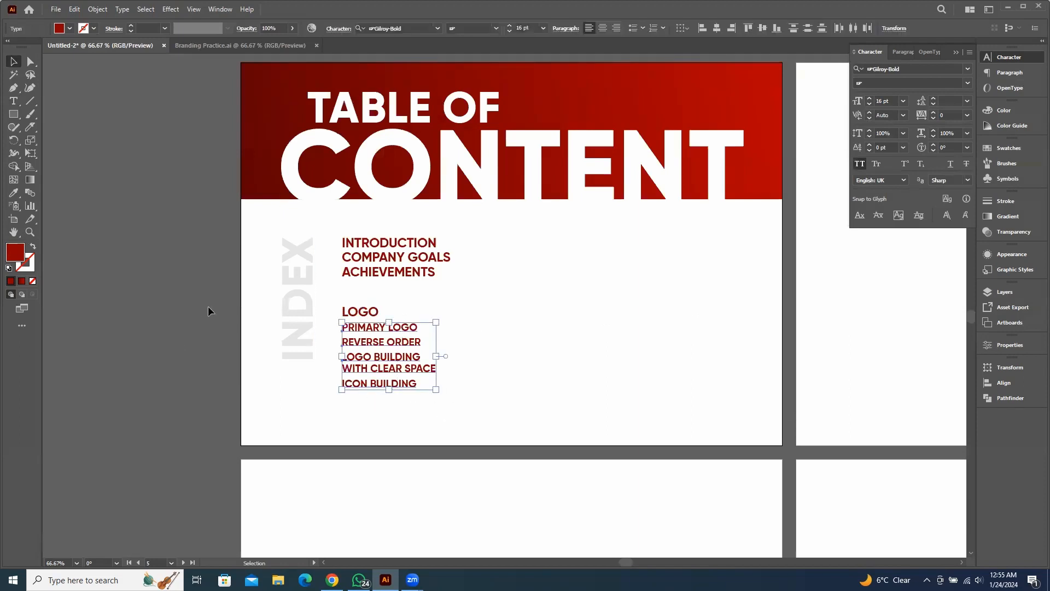
double_click(19, 257)
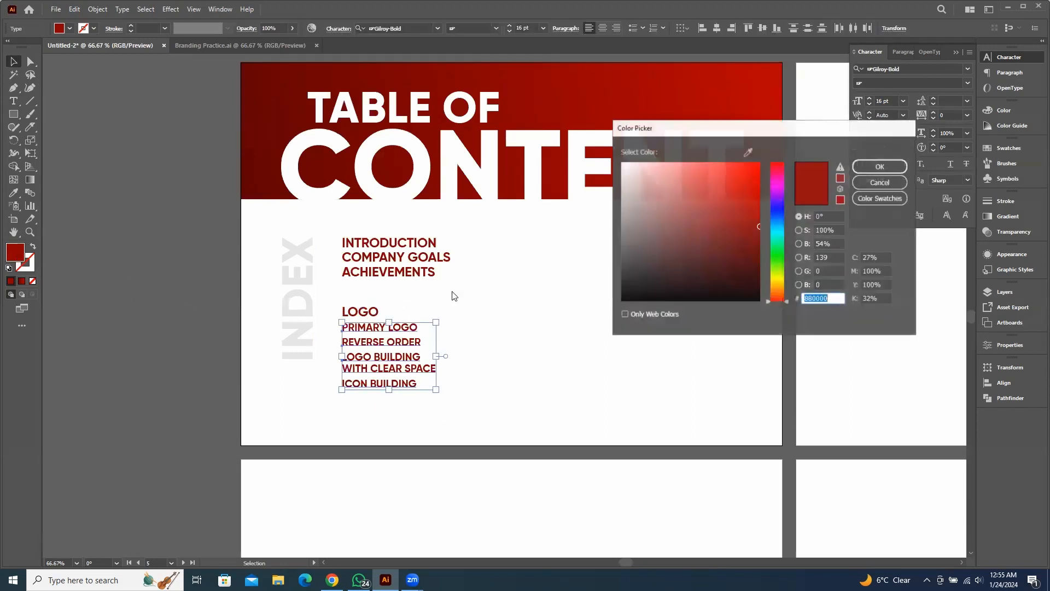
mouse_move(629, 249)
left_mouse_down()
mouse_move(616, 237)
mouse_move(608, 250)
left_mouse_up()
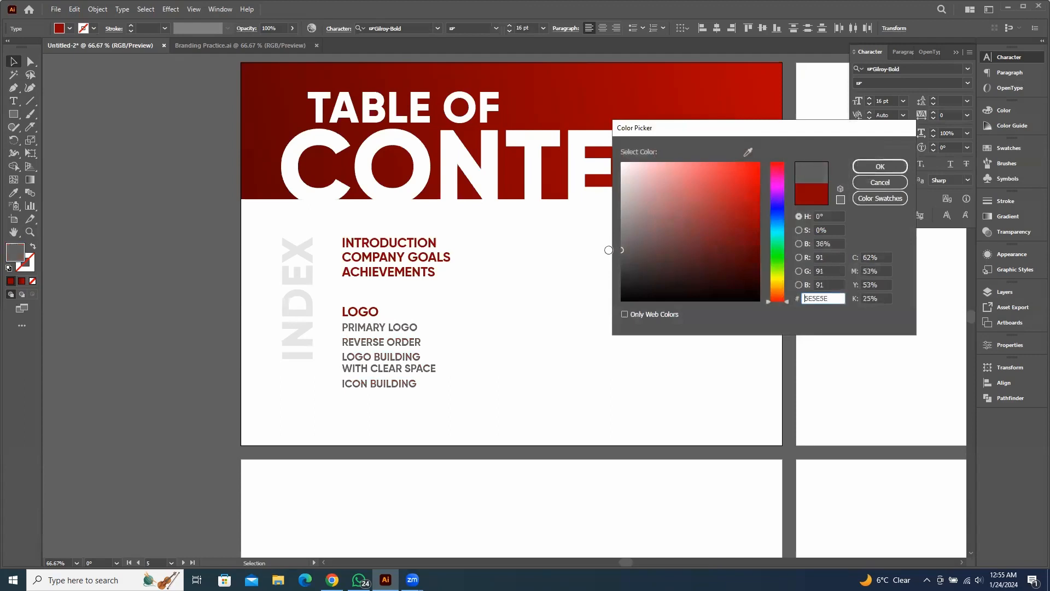
key("Return")
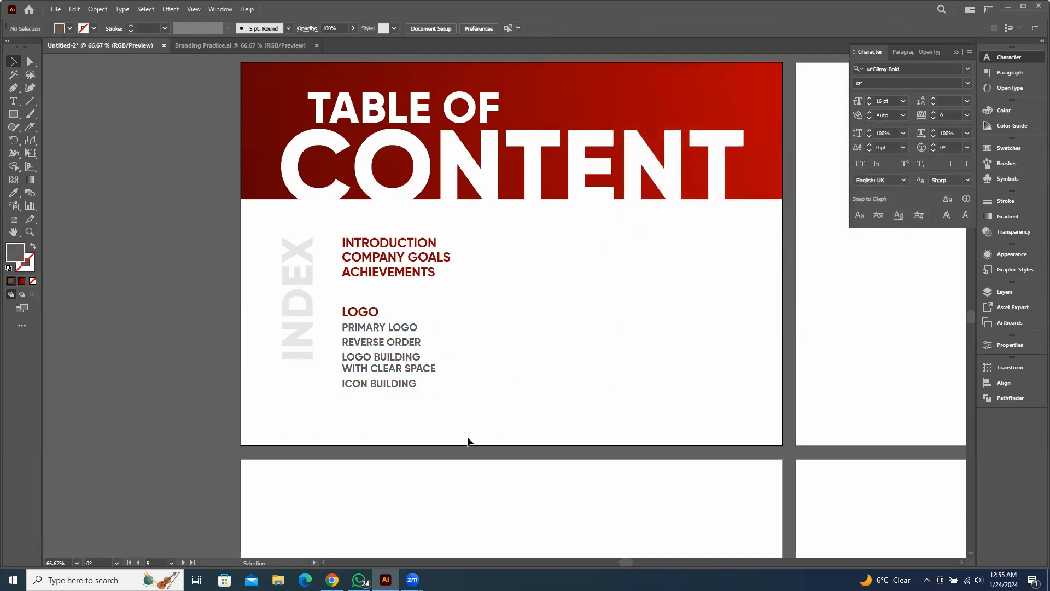
left_click_drag(503, 440, 344, 301)
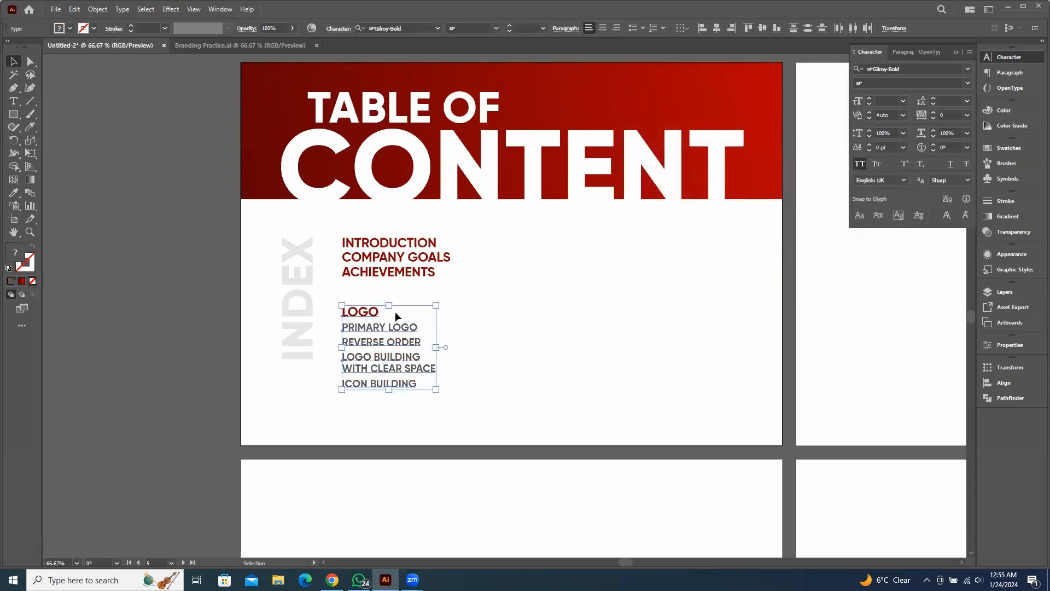
left_click(347, 314)
left_click_drag(454, 323, 409, 400)
left_click_drag(550, 323, 465, 378)
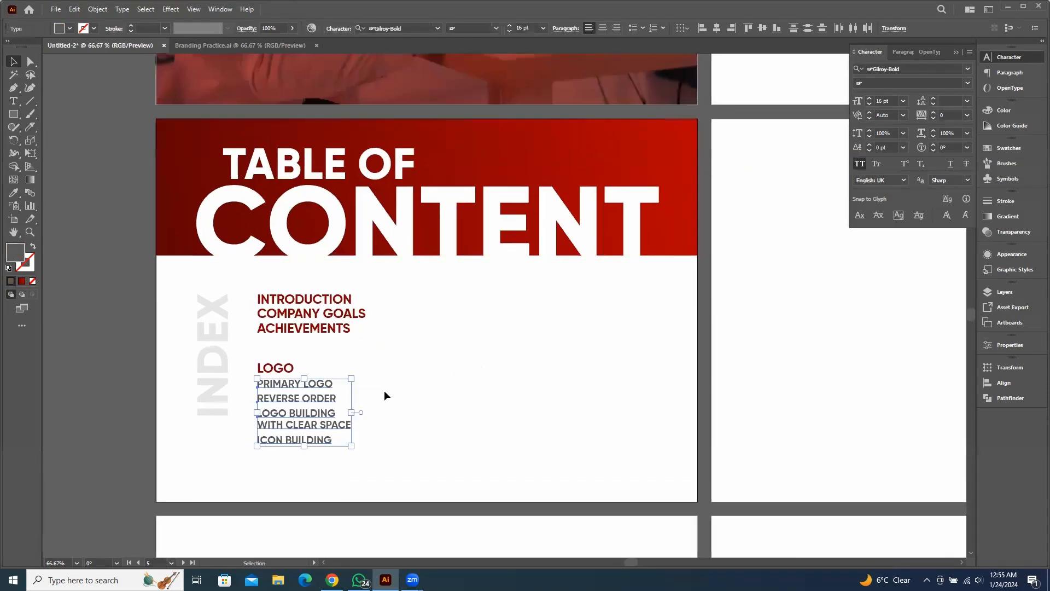
left_click_drag(412, 453, 256, 358)
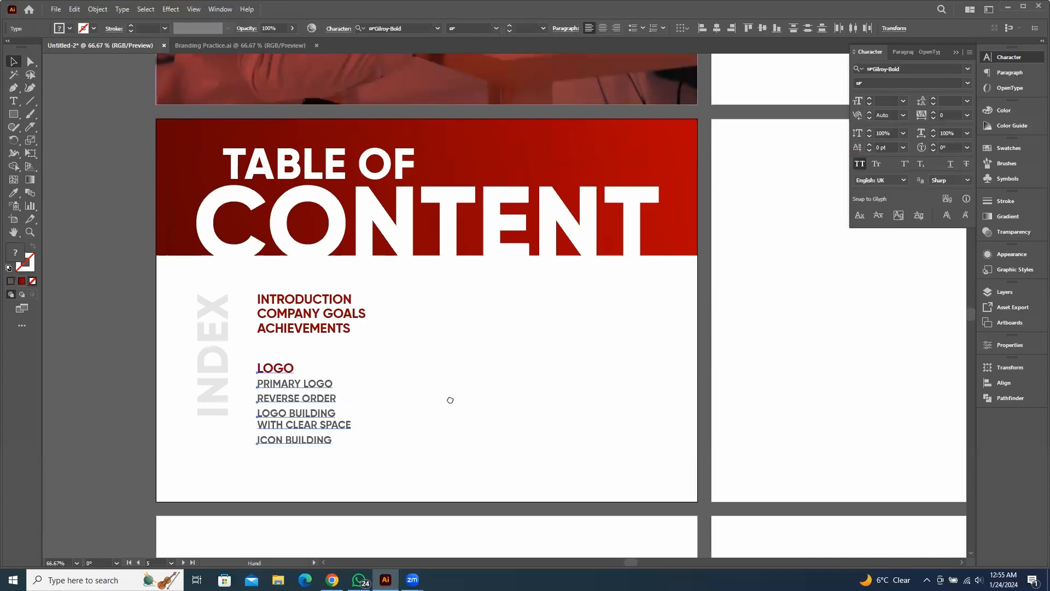
left_click_drag(450, 399, 385, 383)
left_click(352, 372)
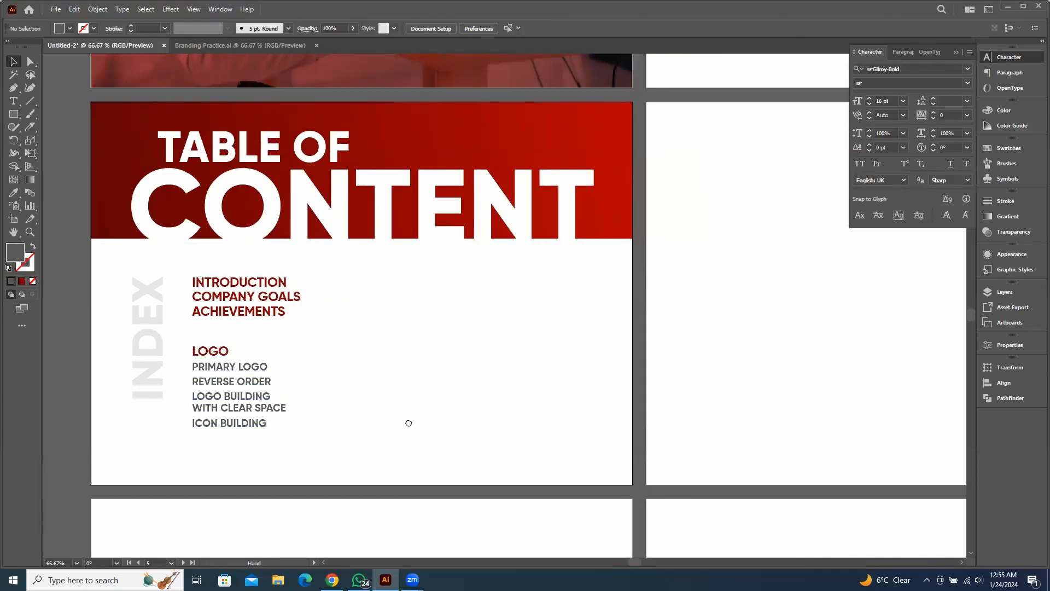
left_click_drag(409, 423, 411, 432)
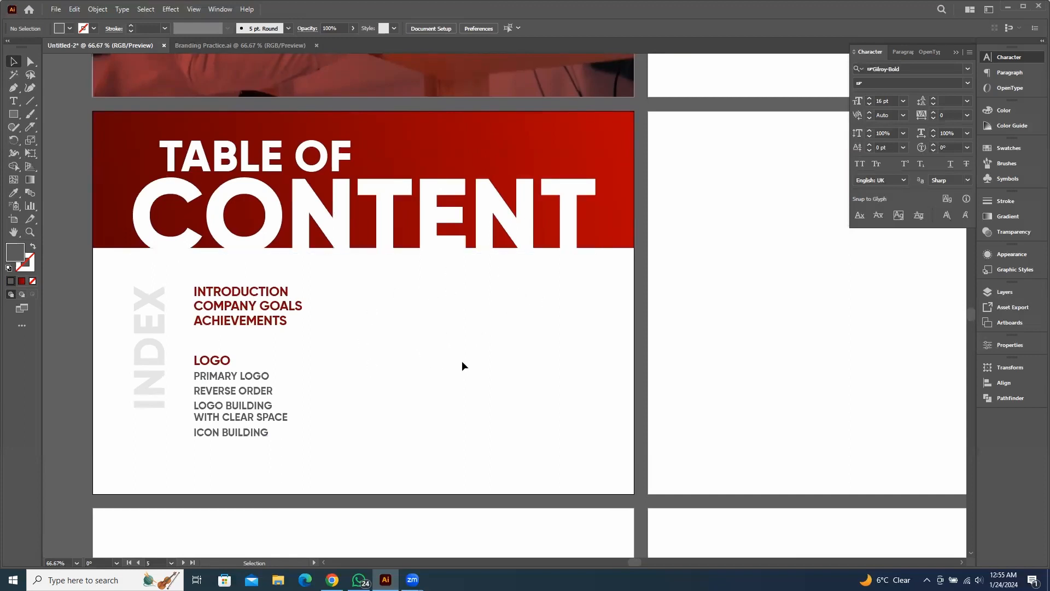
left_click_drag(436, 427, 431, 405)
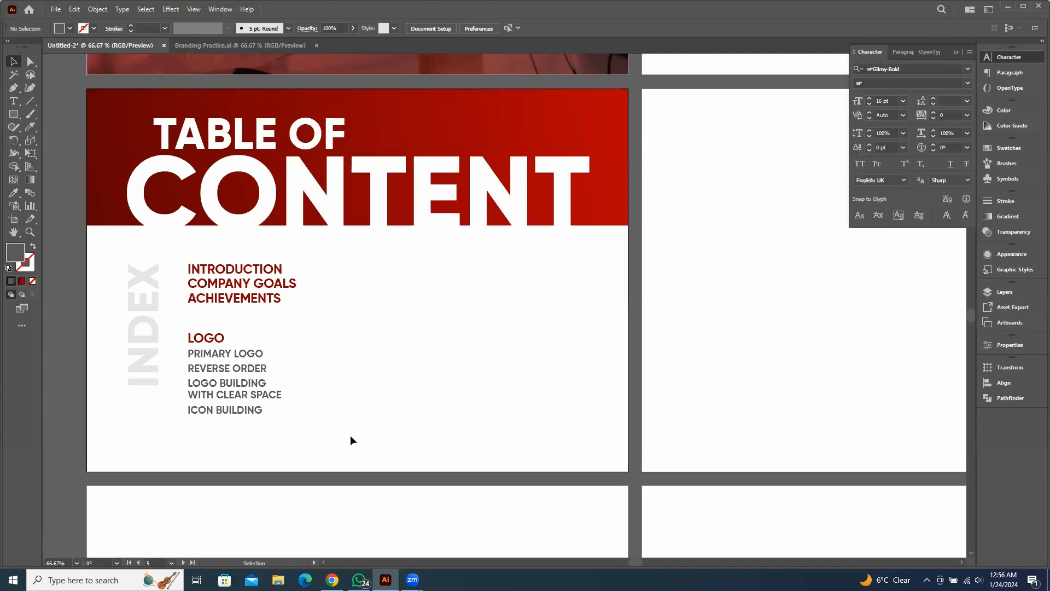
Duplicate the whole index list, INTRODUCTION through ICON BUILDING, horizontally to the right and repeat the copy once to make three columns
left_click_drag(348, 439, 375, 273)
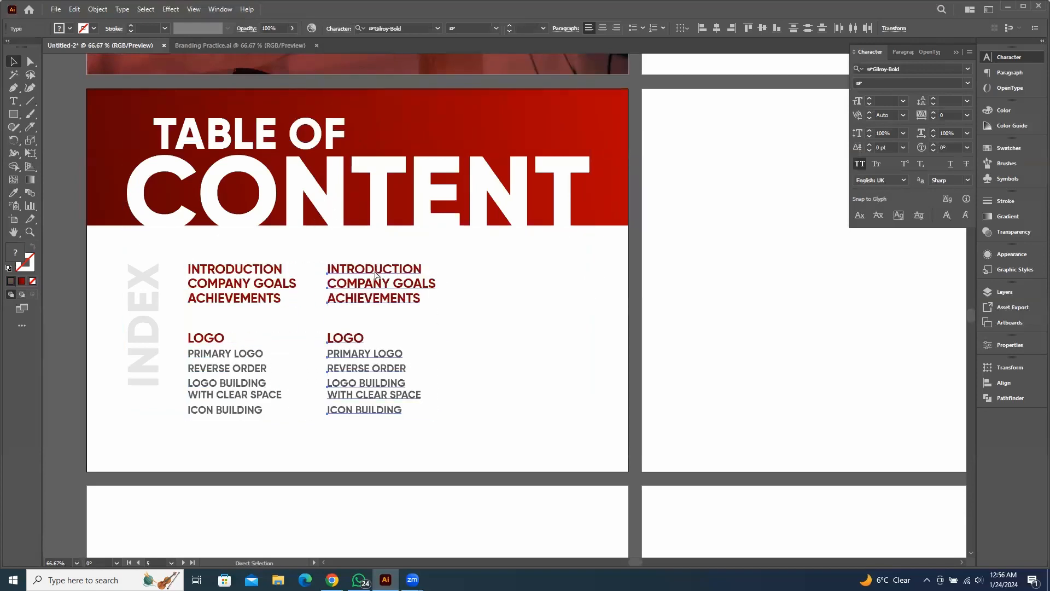
key("ctrl+d")
key("ctrl+minus")
left_click_drag(641, 312, 574, 319)
left_click_drag(537, 391, 257, 281)
left_click_drag(678, 333, 533, 363)
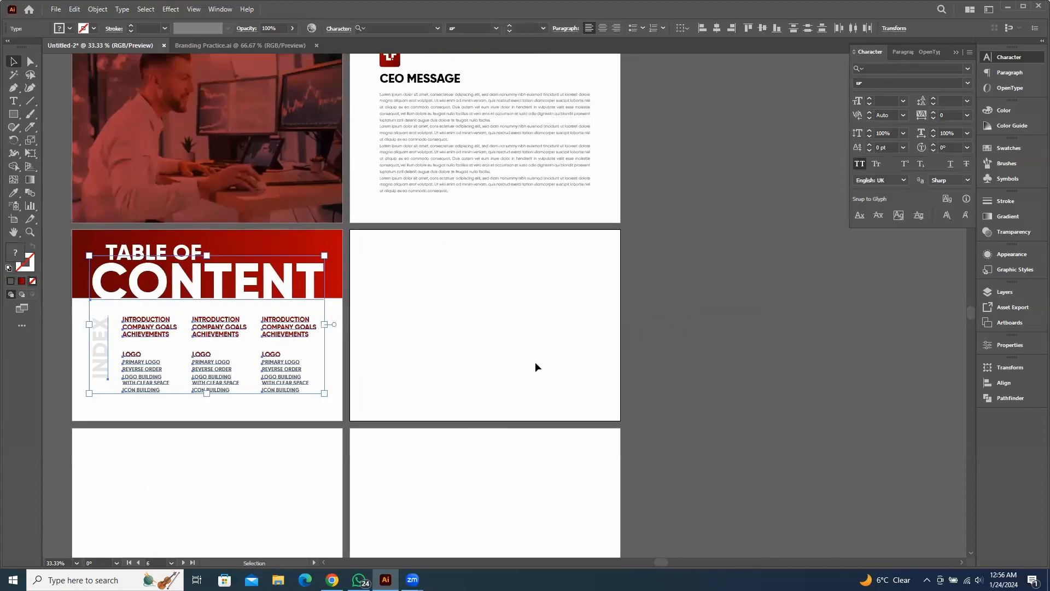
left_click(535, 362)
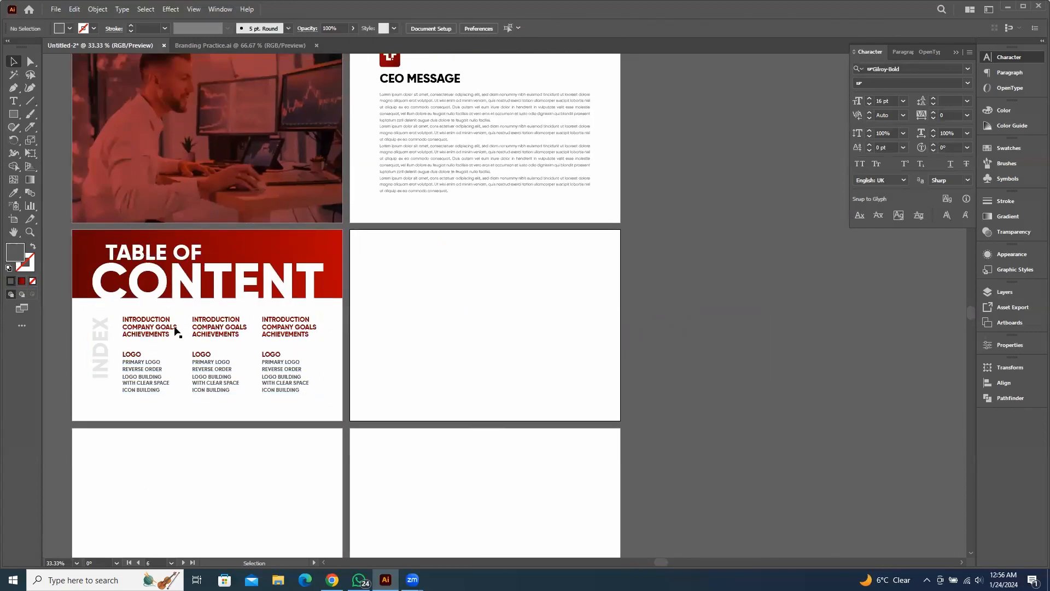
Copy the red gradient rectangle from the 2024 cover page onto the blank artboard beside the contents page, leaving a narrow margin on its right
left_click_drag(520, 390, 536, 392)
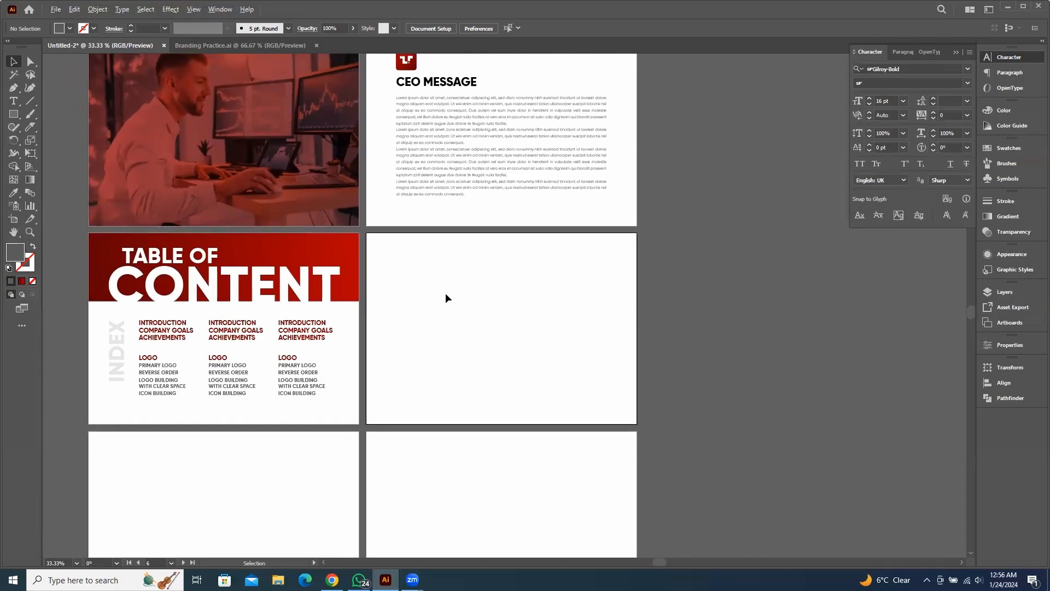
scroll(445, 293, "up", 1)
left_click_drag(607, 362, 562, 504)
scroll(406, 278, "down", 1)
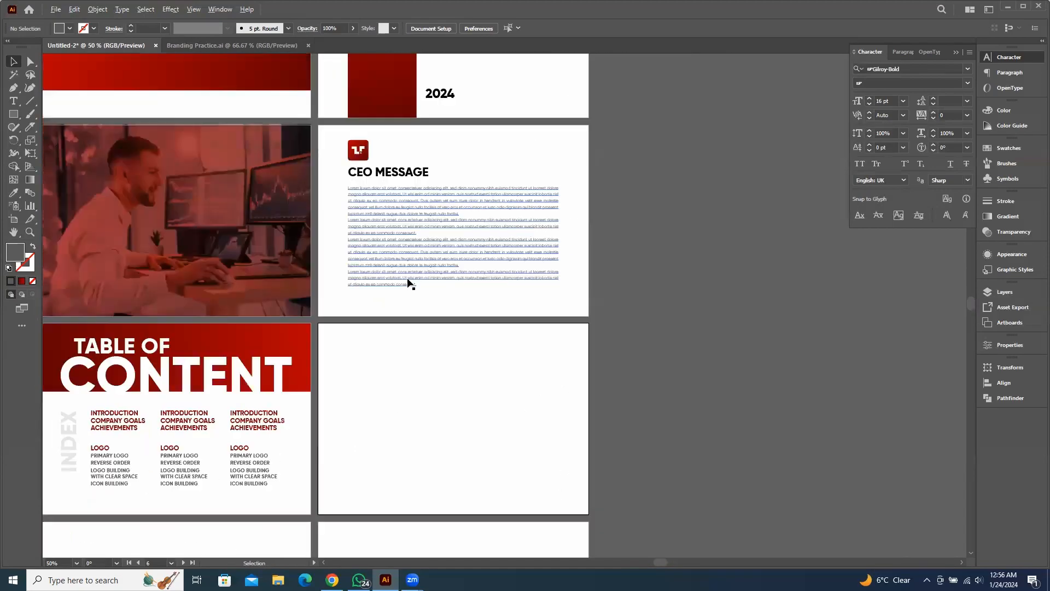
scroll(541, 399, "down", 1)
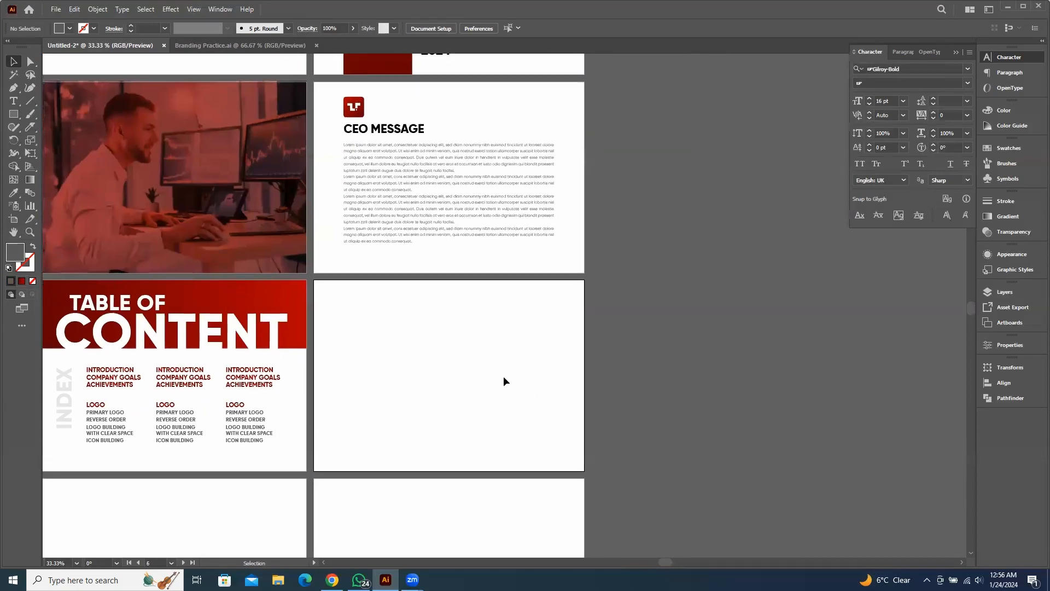
left_click_drag(429, 370, 471, 443)
left_click_drag(385, 116, 528, 492)
left_click_drag(490, 437, 452, 440)
left_click(624, 447)
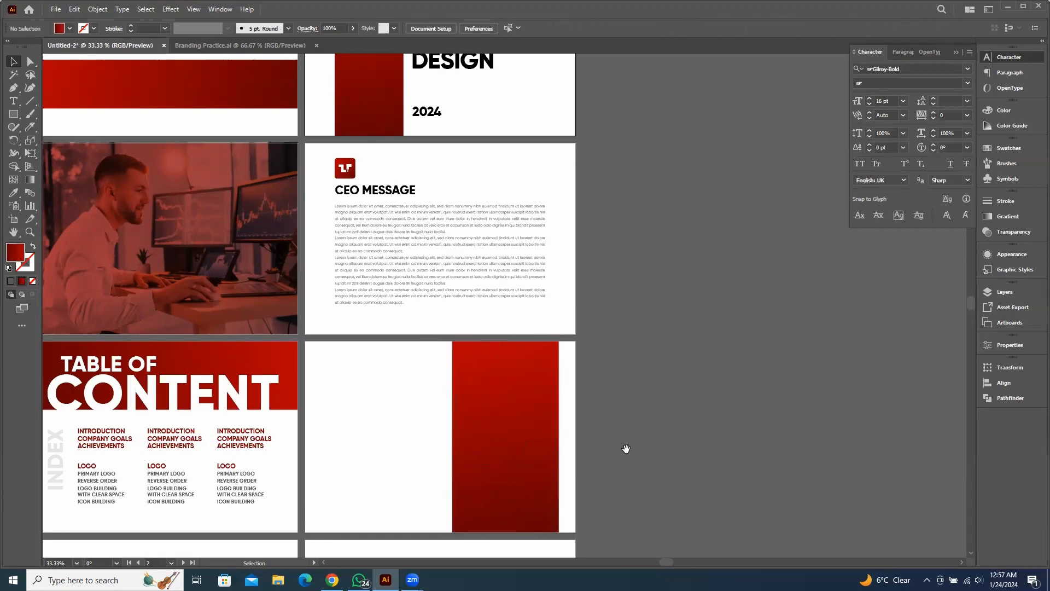
scroll(504, 425, "left", 3)
scroll(504, 424, "down", 1)
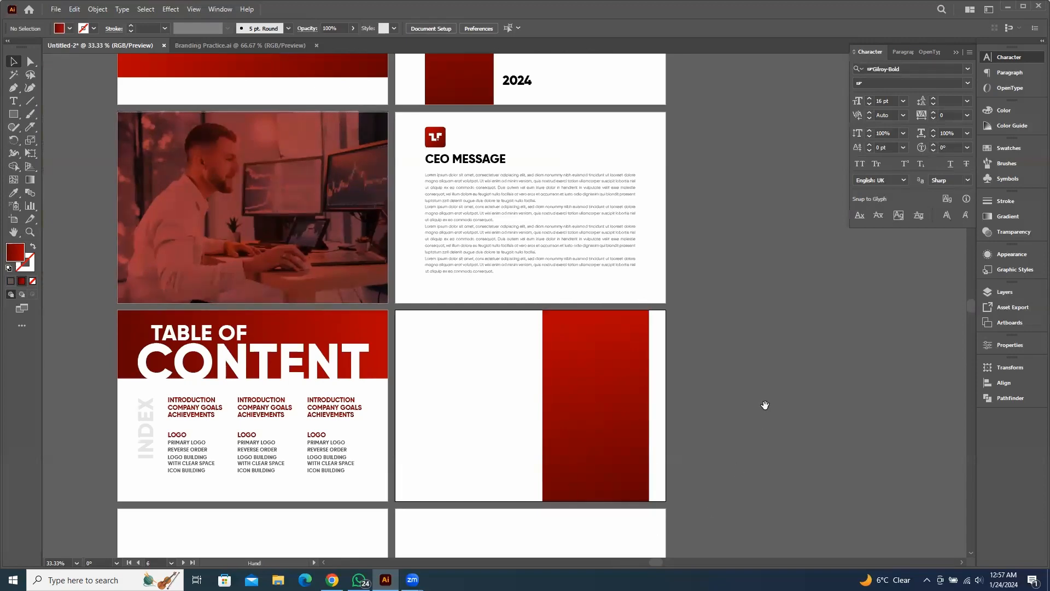
Copy the logo, CEO MESSAGE heading and body text straight down onto the red panel page and shift the copies about 0.43 in left
left_click_drag(762, 403, 750, 416)
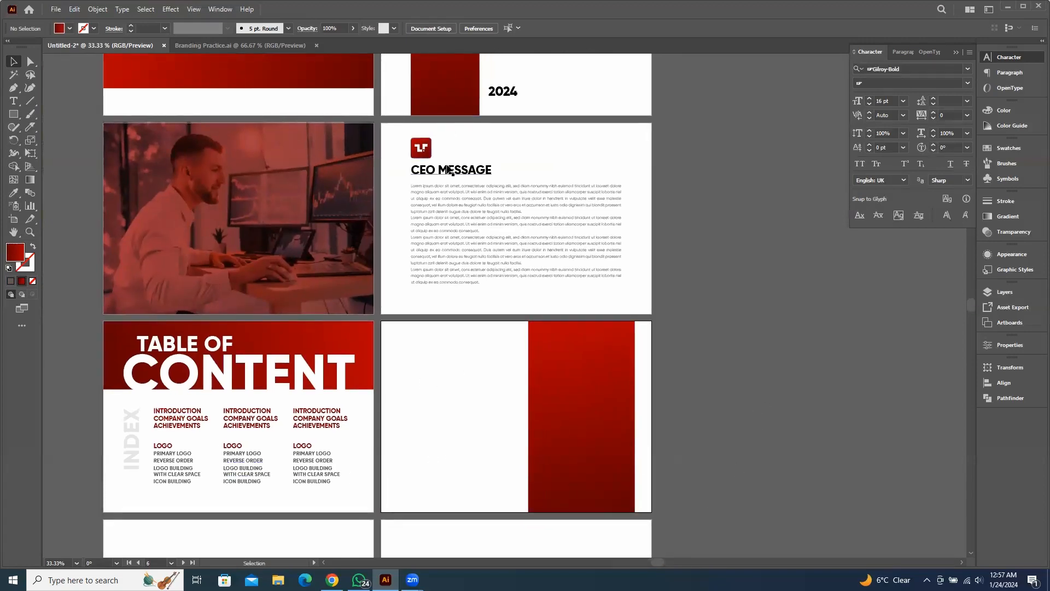
left_click_drag(478, 140, 435, 368)
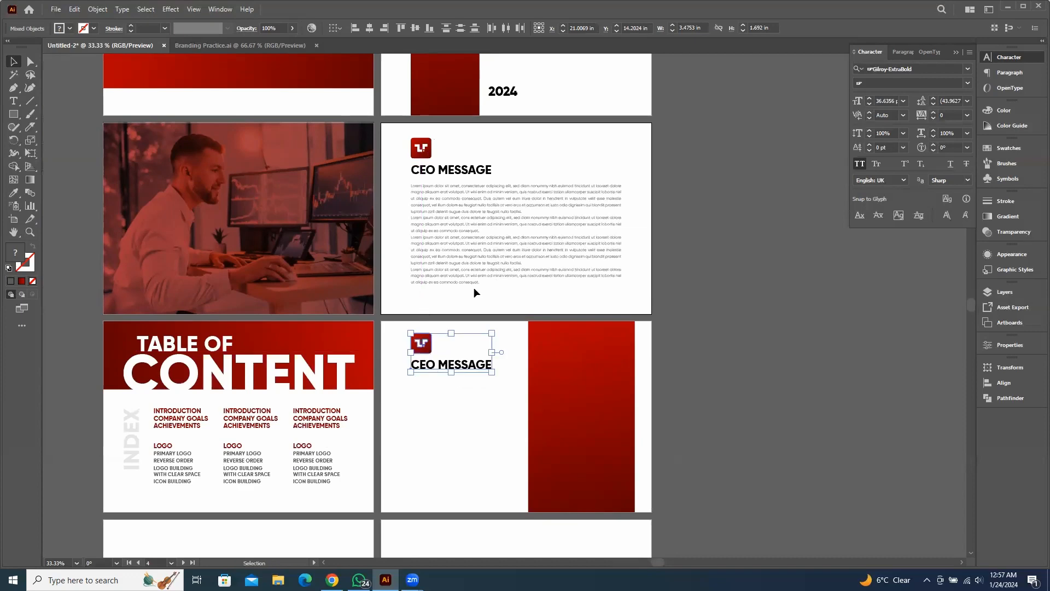
left_click(438, 198)
mouse_move(451, 202)
left_mouse_down()
mouse_move(441, 408)
mouse_move(442, 392)
mouse_move(424, 418)
left_mouse_up()
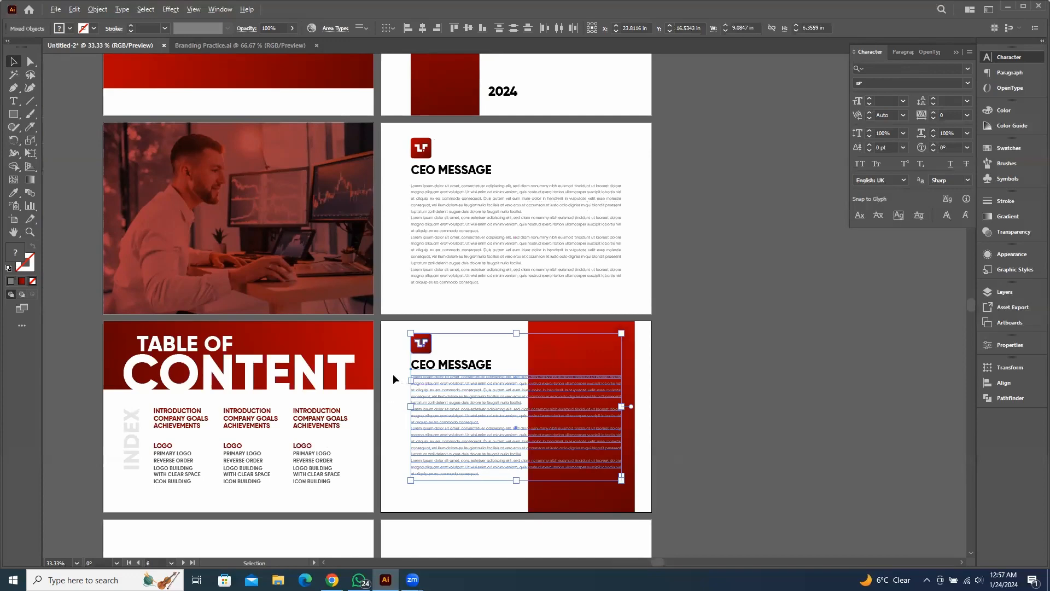
scroll(393, 379, "up", 2)
left_click_drag(464, 358, 462, 358)
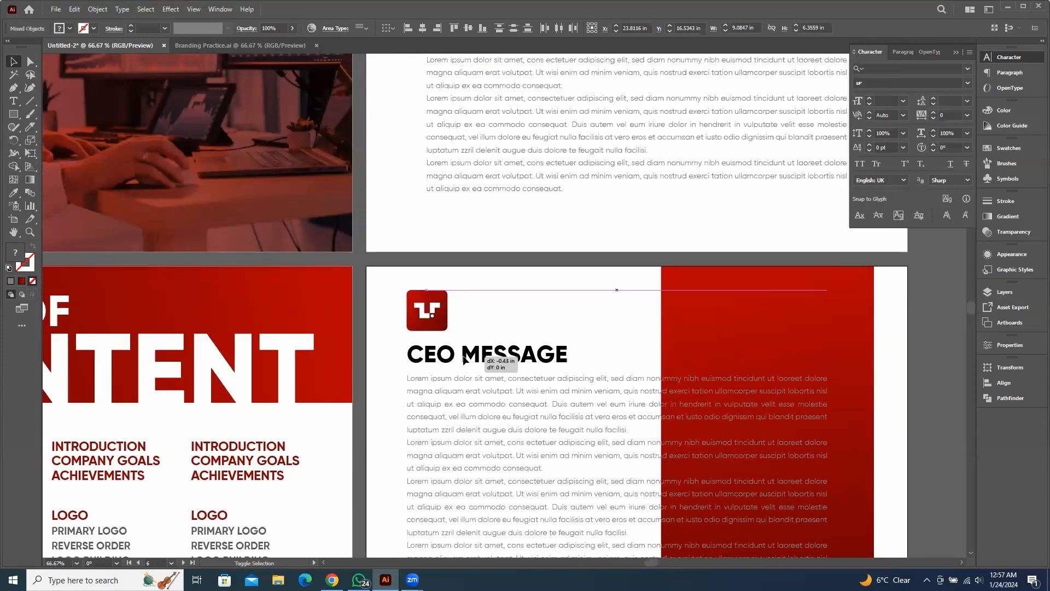
Delete everything after the first line of the third paragraph in the copied body text on the red panel page
scroll(717, 349, "down", 3)
double_click(457, 392)
scroll(461, 395, "up", 2)
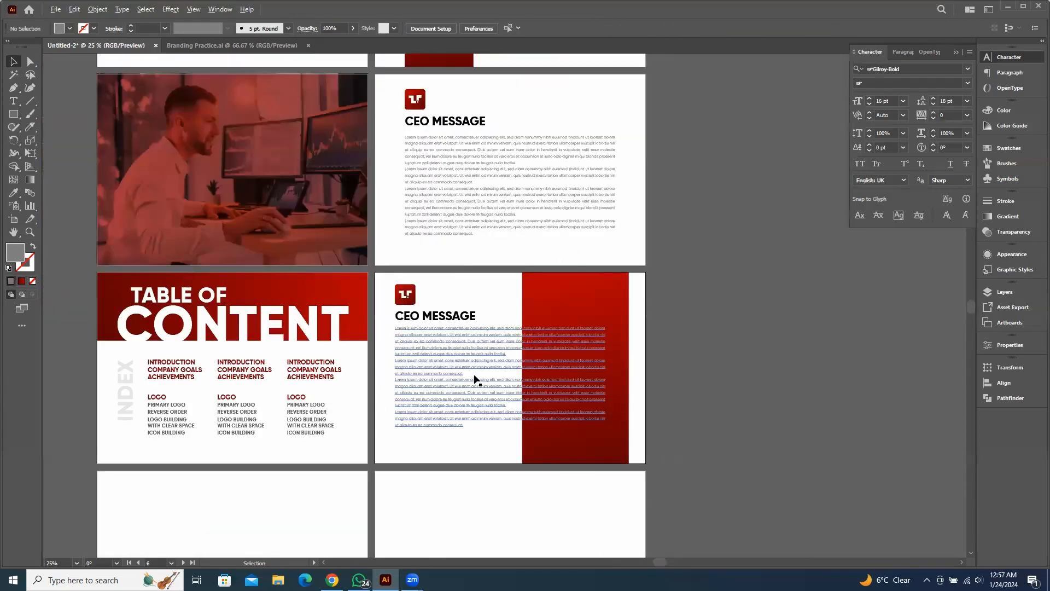
double_click(465, 449)
left_click_drag(464, 450, 333, 392)
key("BackSpace")
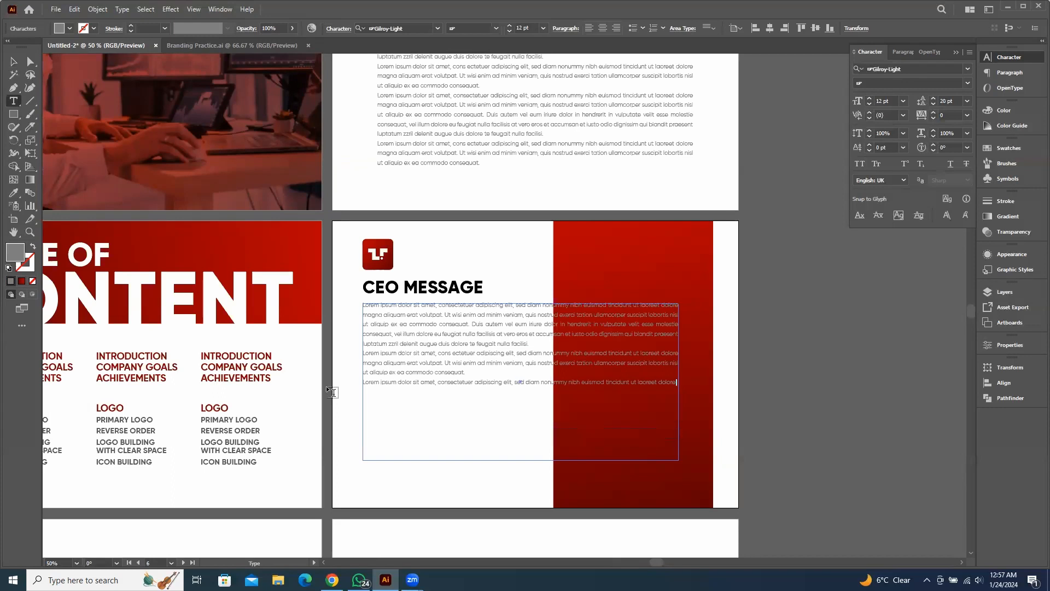
Delete the leftover first line of the third paragraph from the copied body text
key("Escape")
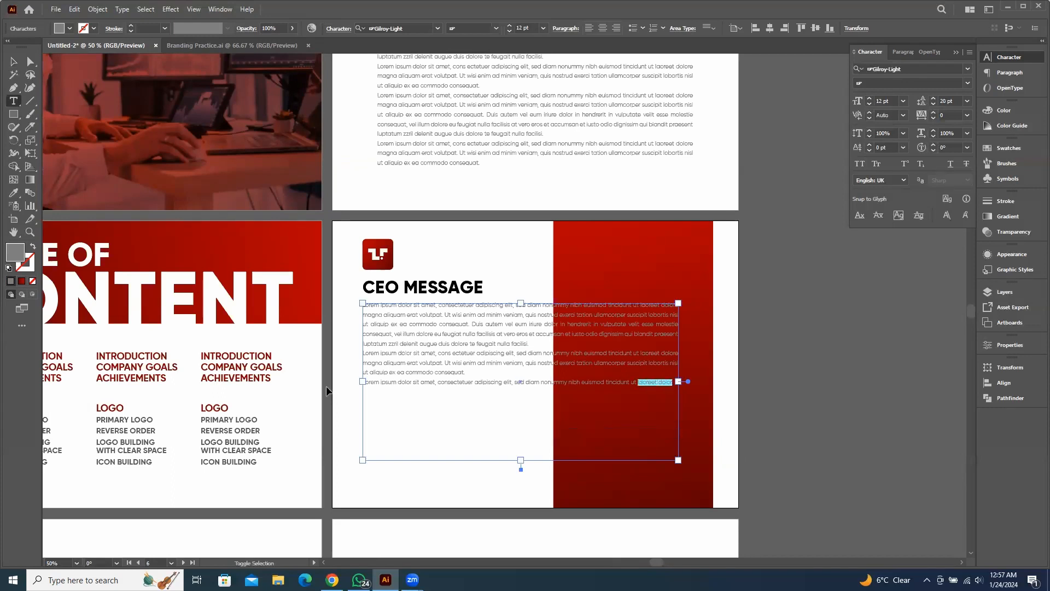
key("ctrl+shift+Left")
key("ctrl+shift+Left")
key("ctrl+shift+Left")
key("ctrl+shift+Left")
key("ctrl+shift+Left")
key("ctrl+shift+Left")
key("ctrl+shift+Left")
key("ctrl+shift+Left")
key("ctrl+shift+Left")
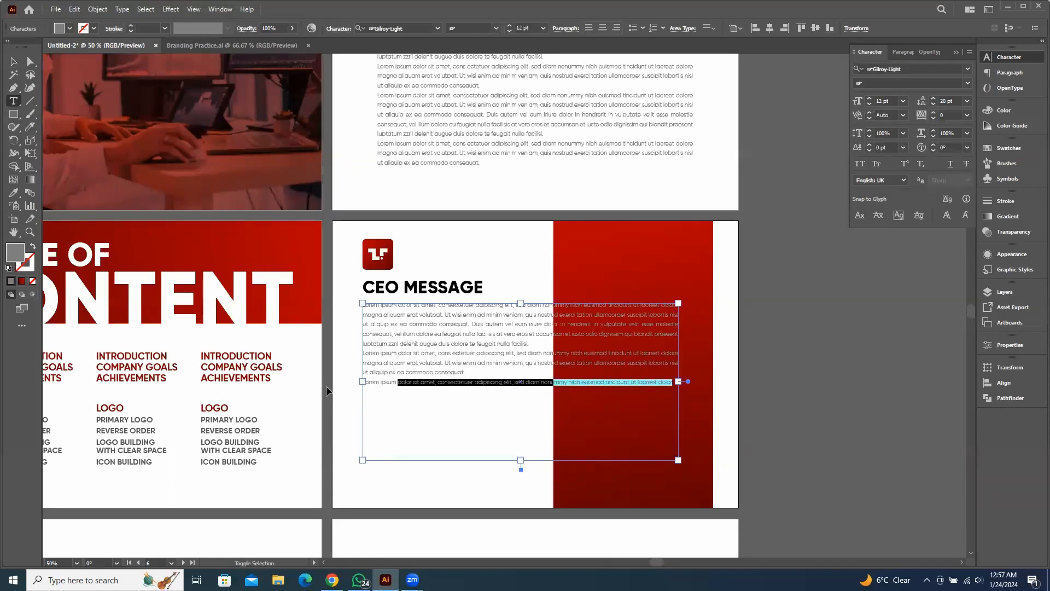
key("BackSpace")
key("Escape")
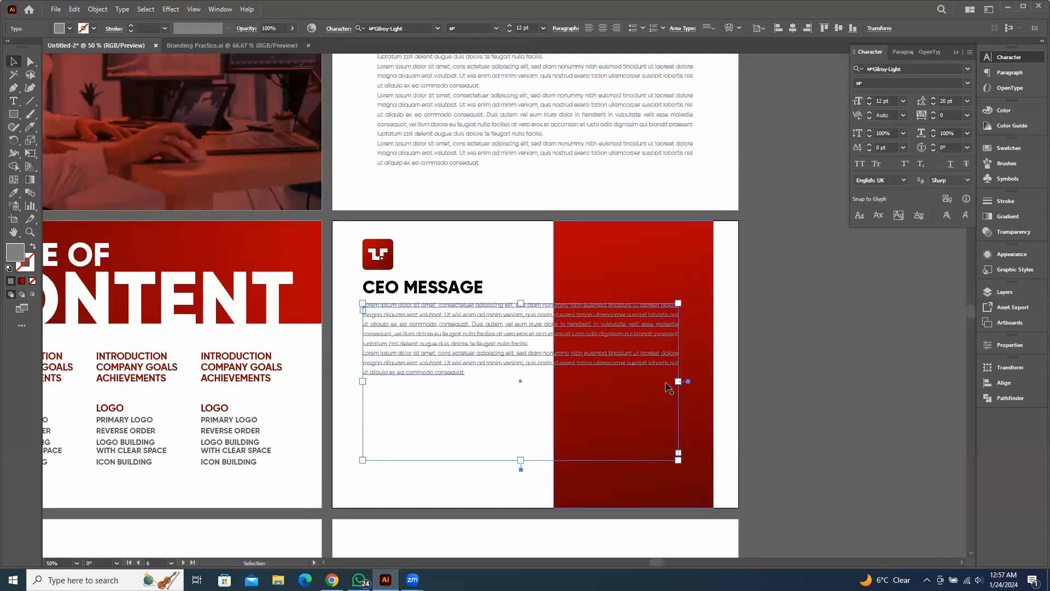
Narrow the copied body text frame to about 5.12 in, clear of the red panel, and move logo, heading and text slightly lower
left_click_drag(678, 381, 540, 364)
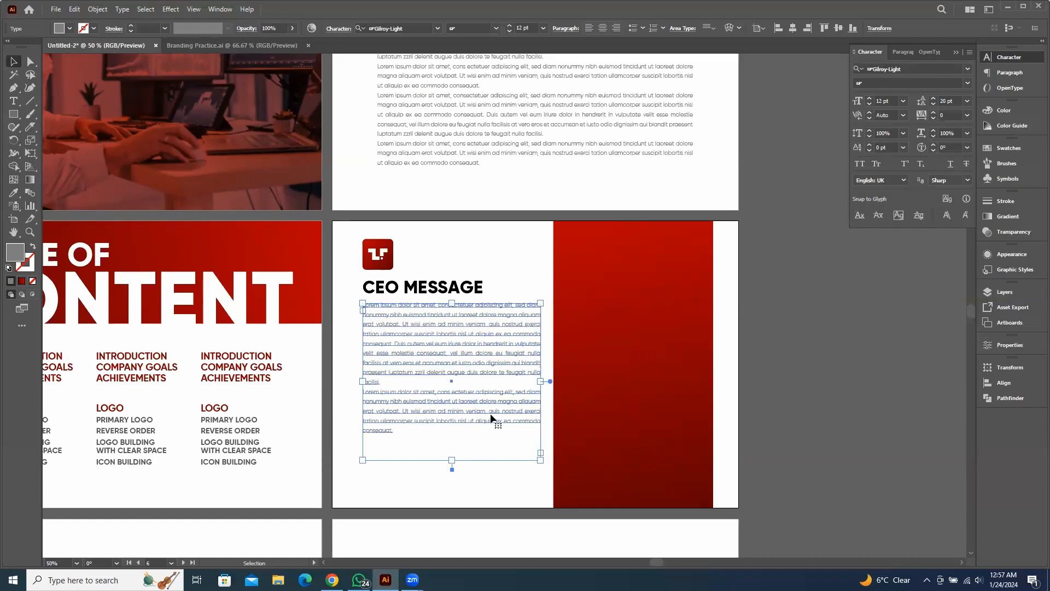
left_click(821, 392)
mouse_move(447, 348)
left_mouse_down()
mouse_move(447, 385)
mouse_move(446, 332)
left_mouse_up()
left_click_drag(342, 221, 385, 260)
left_click_drag(750, 399, 705, 402)
left_click(744, 371)
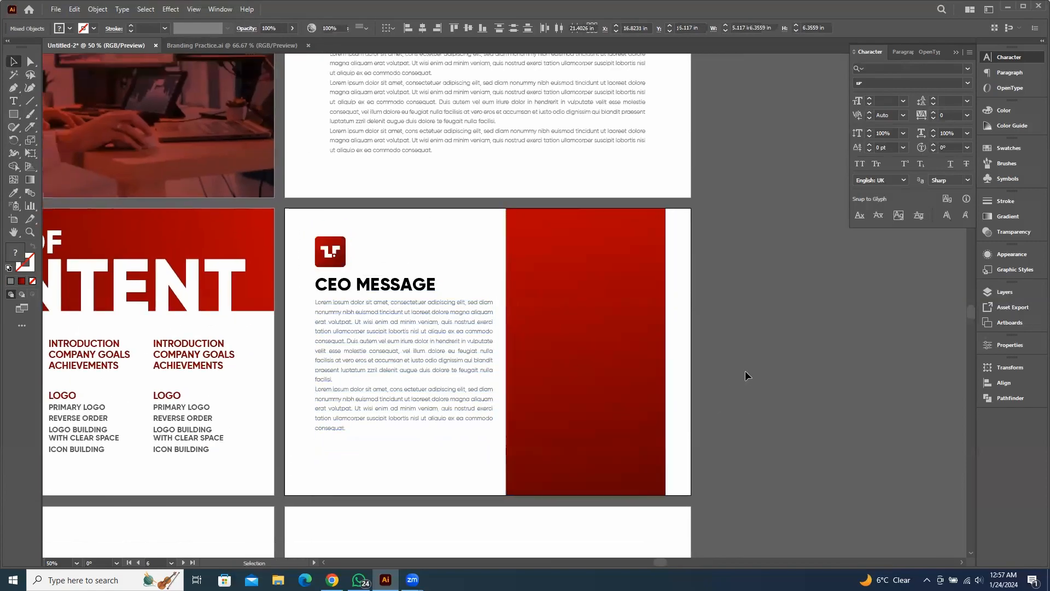
Switch to Chrome, close the open stock photo and look through the traders images results for another picture
left_click_drag(745, 369, 685, 428)
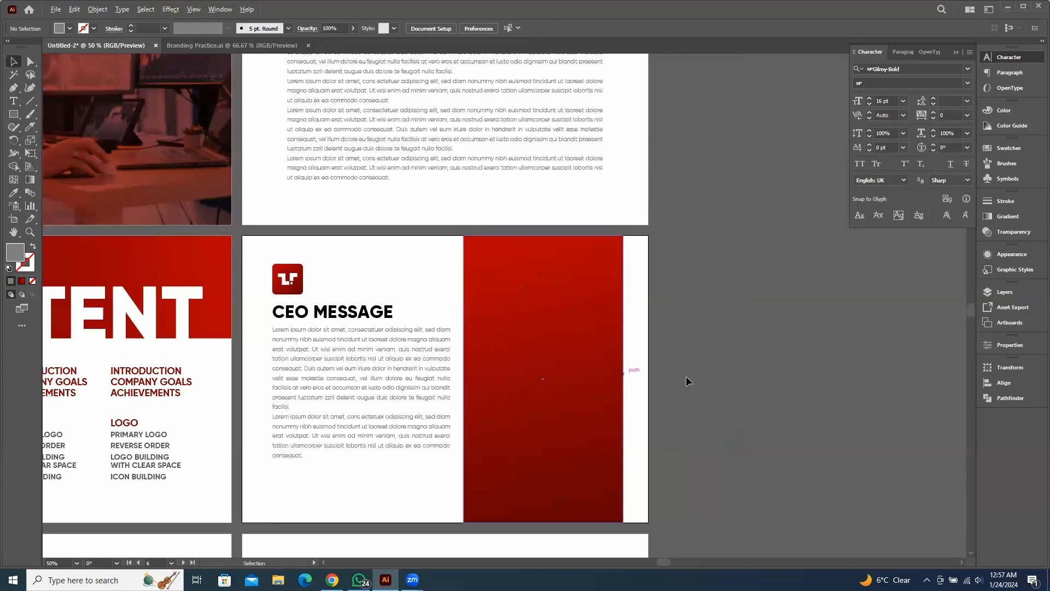
scroll(686, 375, "down", 3)
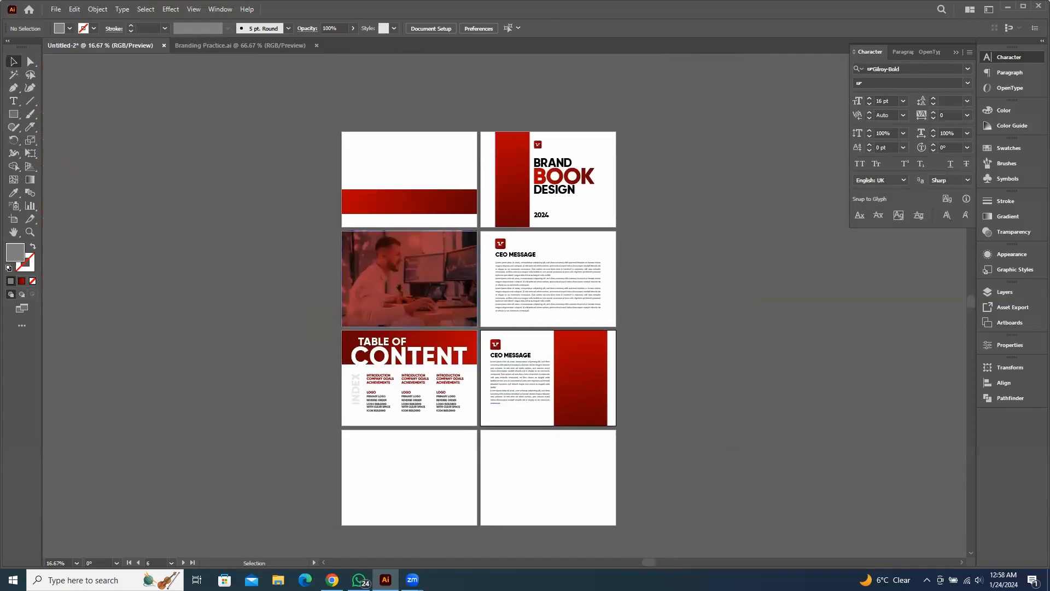
key("alt+Tab")
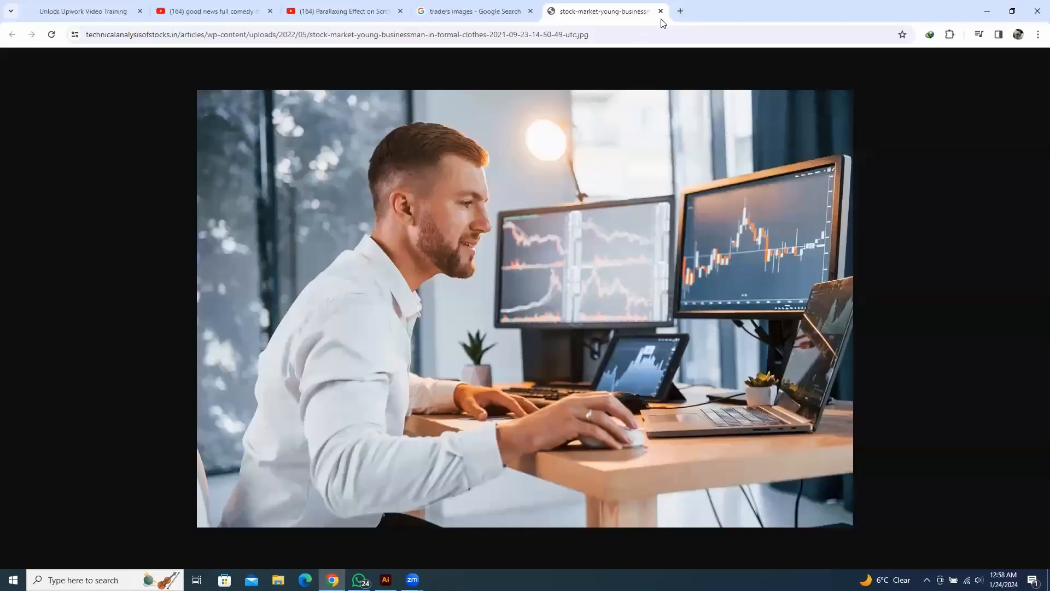
key("ctrl+w")
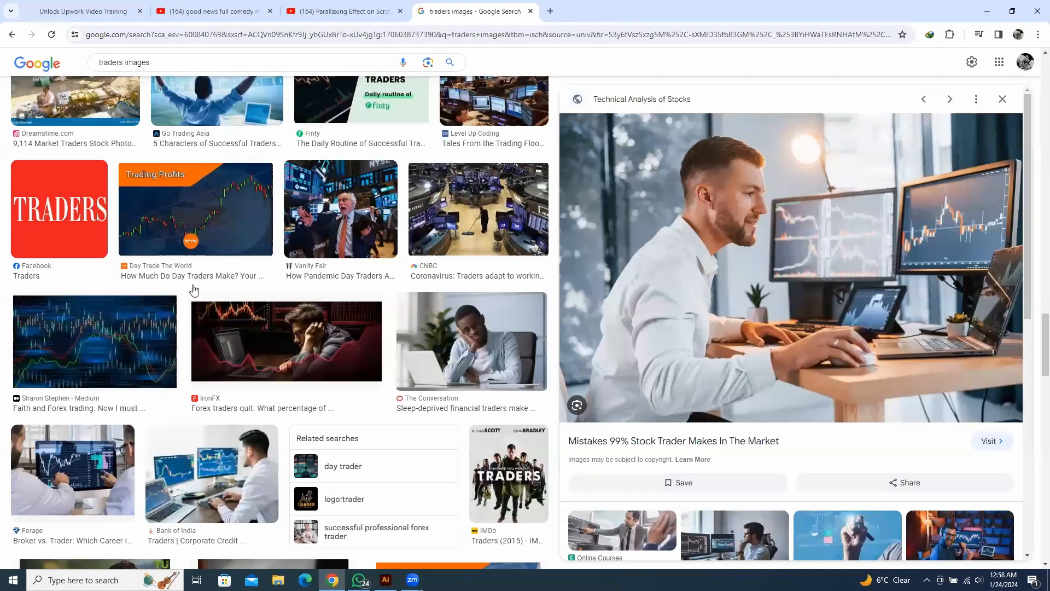
scroll(197, 284, "up", 5)
scroll(131, 408, "down", 10)
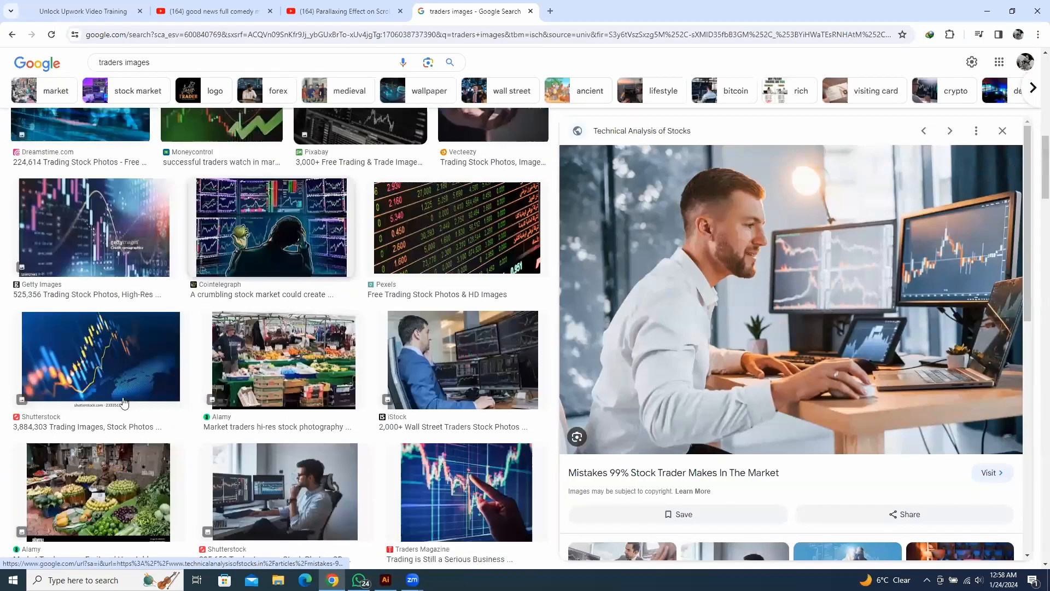
scroll(235, 347, "up", 3)
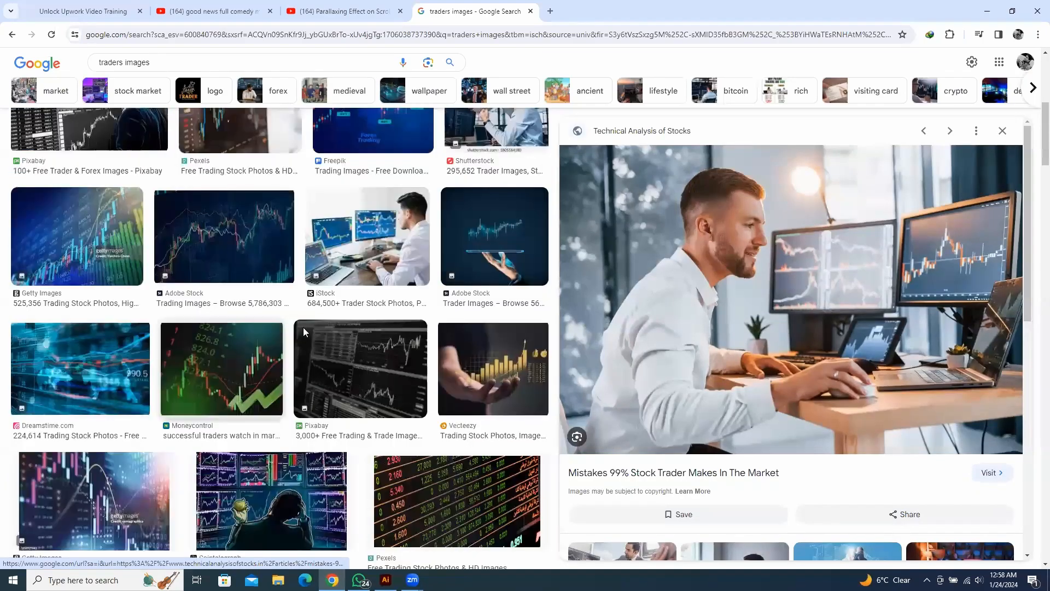
scroll(186, 323, "up", 3)
scroll(186, 325, "down", 10)
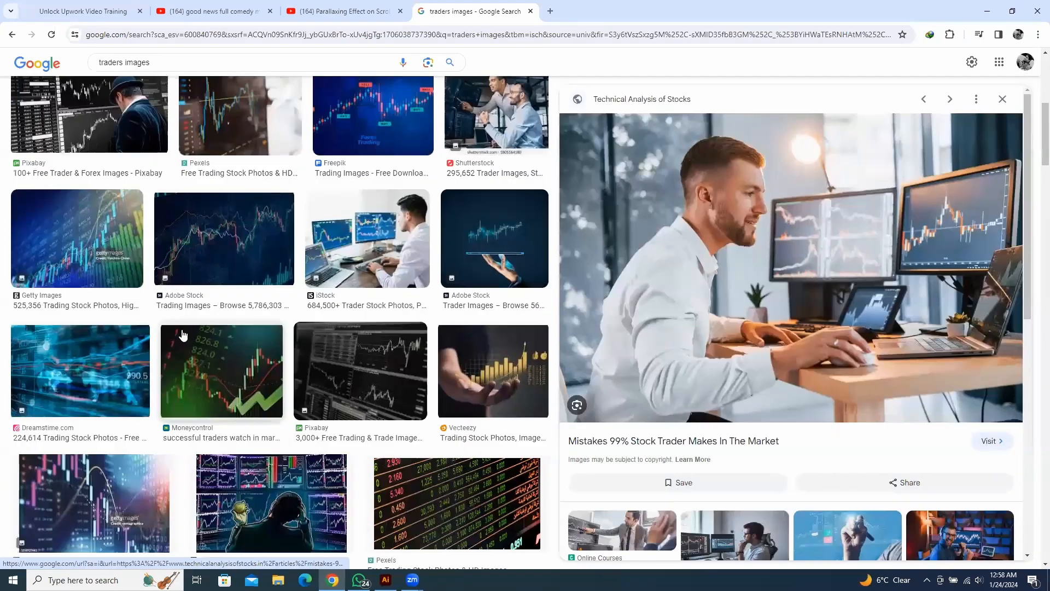
scroll(193, 317, "up", 1)
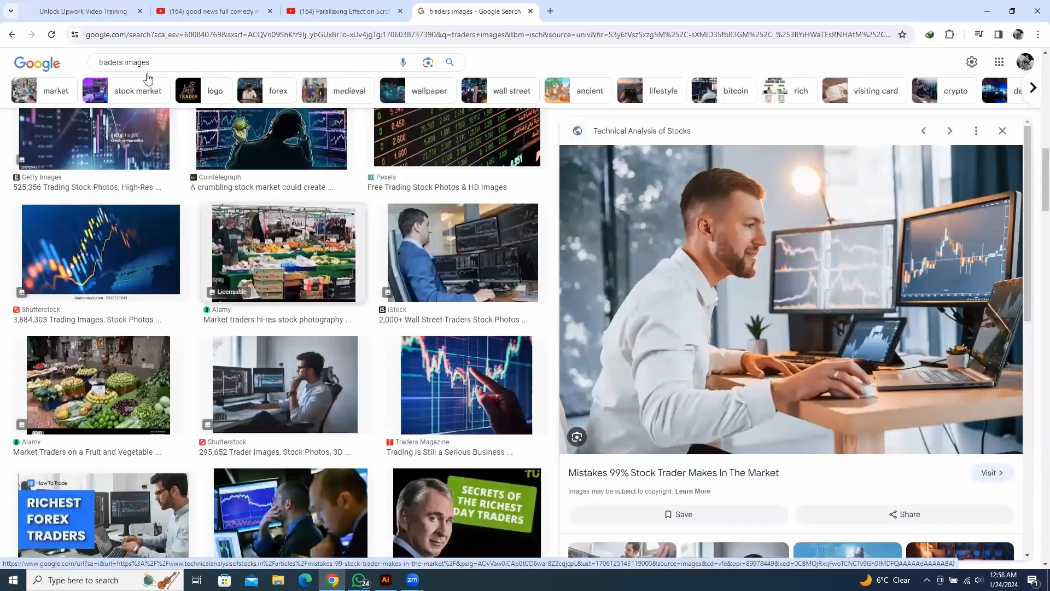
scroll(101, 66, "up", 5)
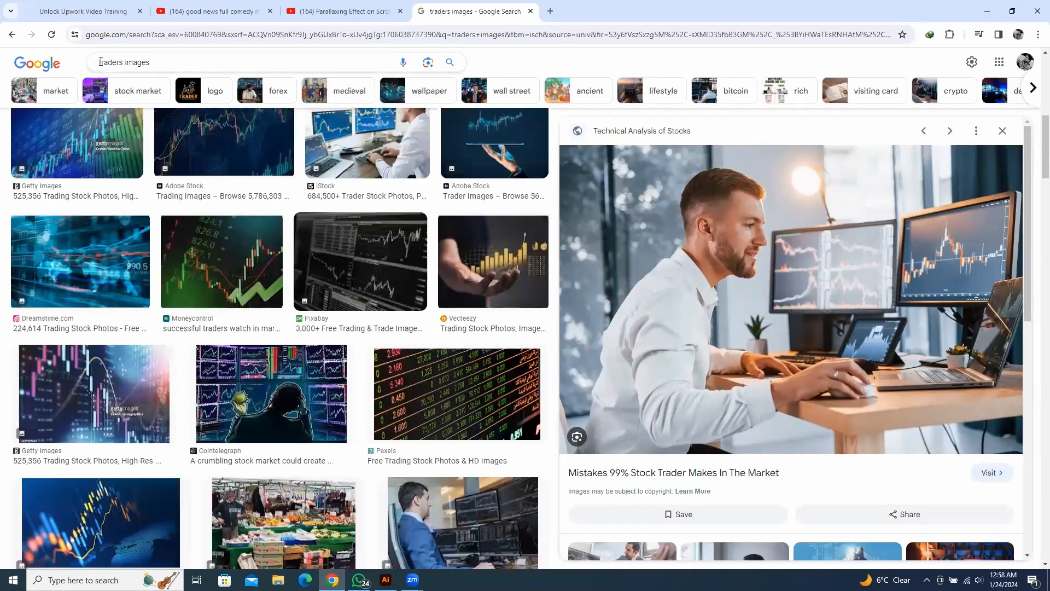
Search Google Images for "UNIVERSAL traders images" and look through the results
left_click(101, 66)
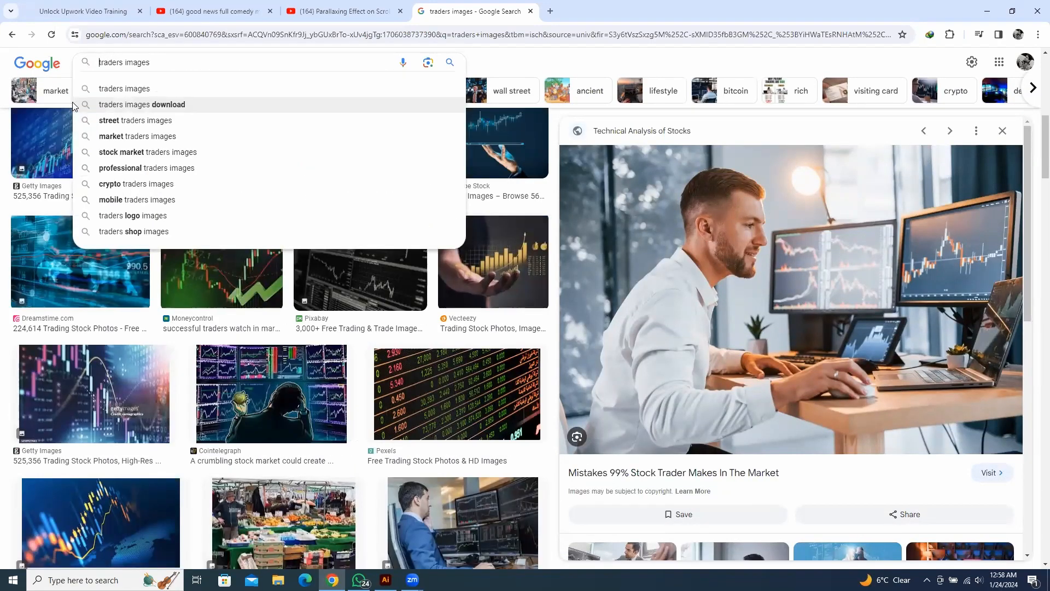
type("UNIVERSAL")
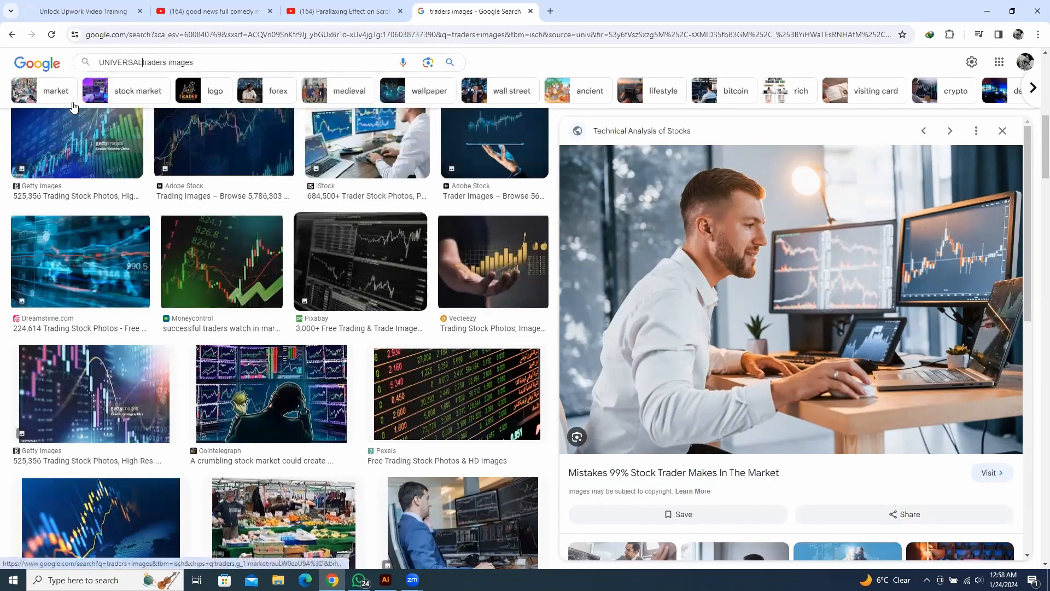
key("Return")
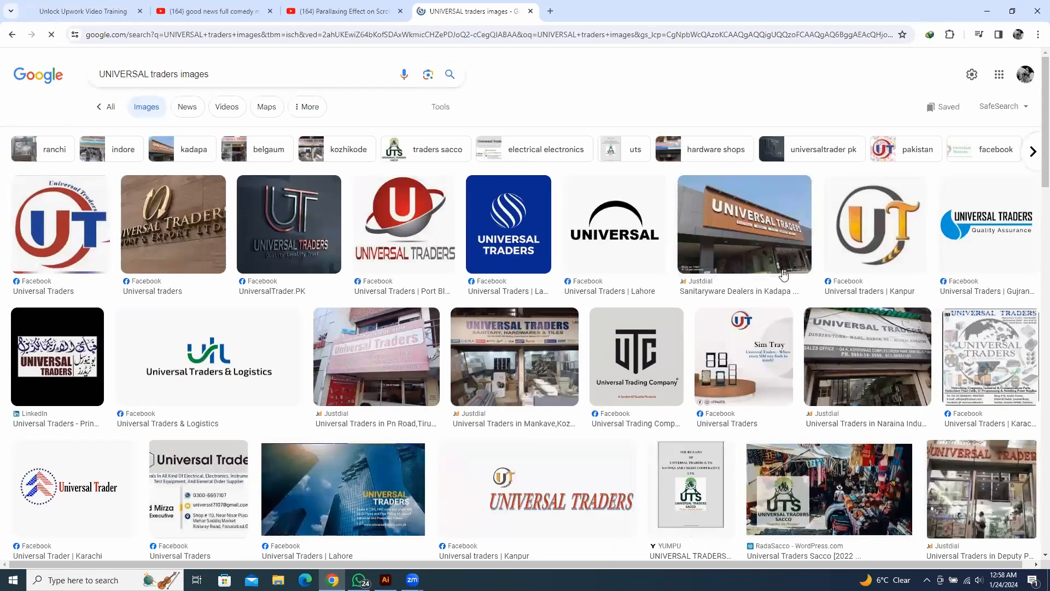
scroll(476, 383, "down", 1)
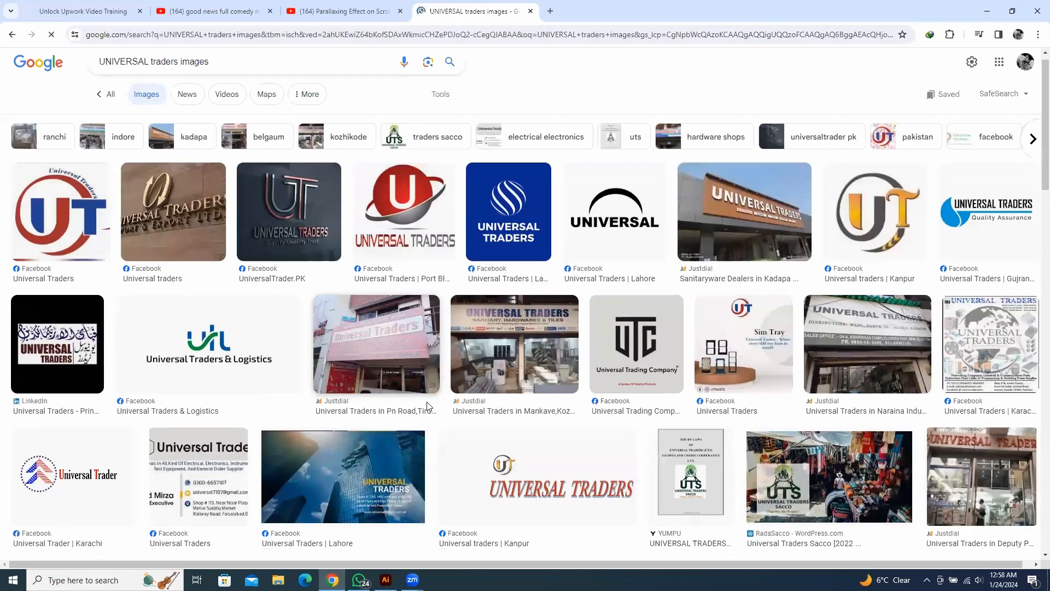
scroll(416, 407, "down", 3)
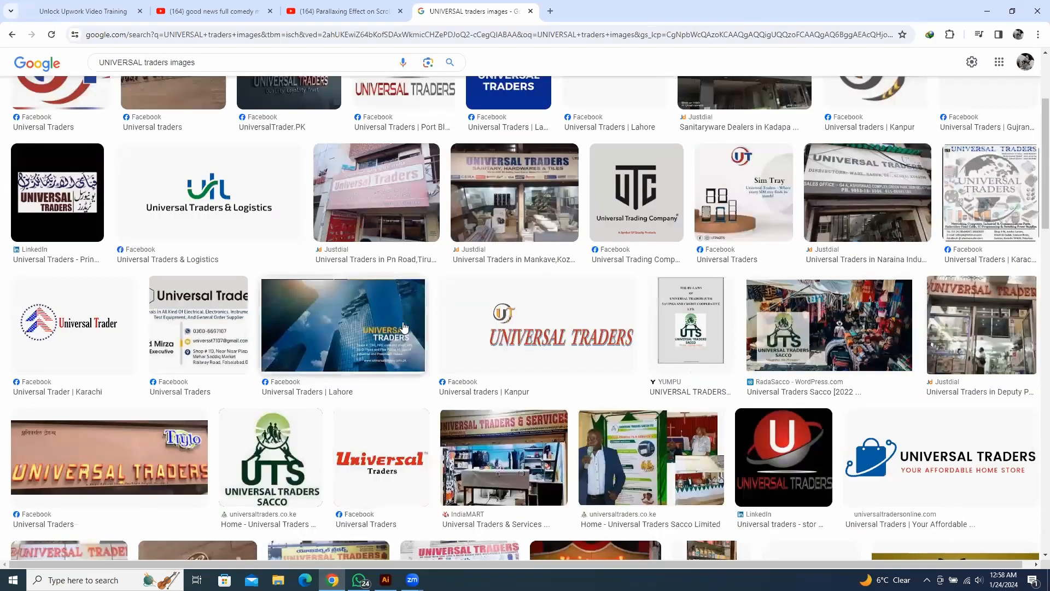
scroll(254, 380, "down", 4)
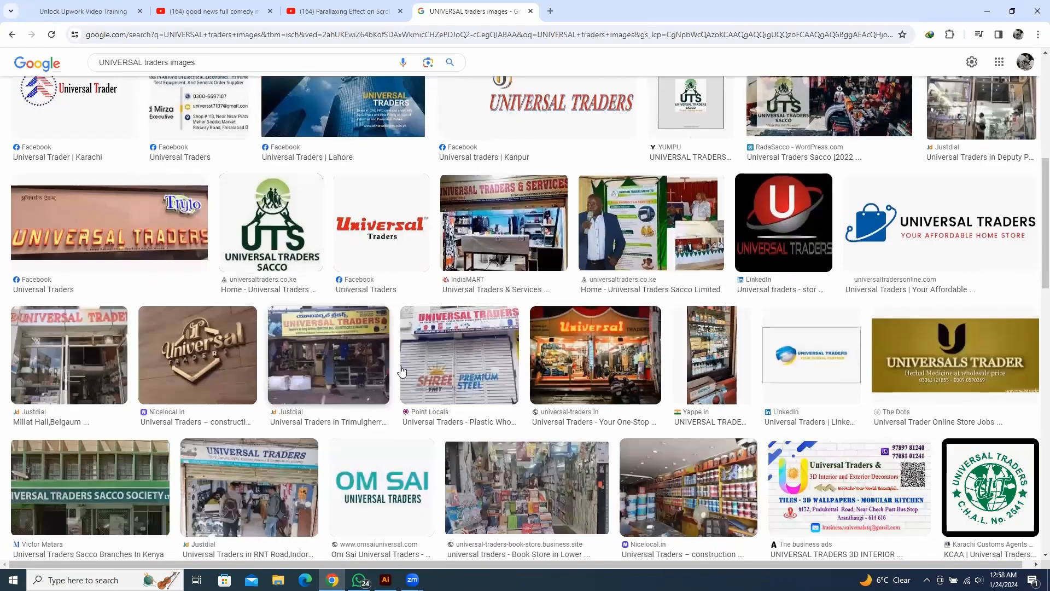
scroll(491, 430, "down", 2)
scroll(339, 273, "up", 10)
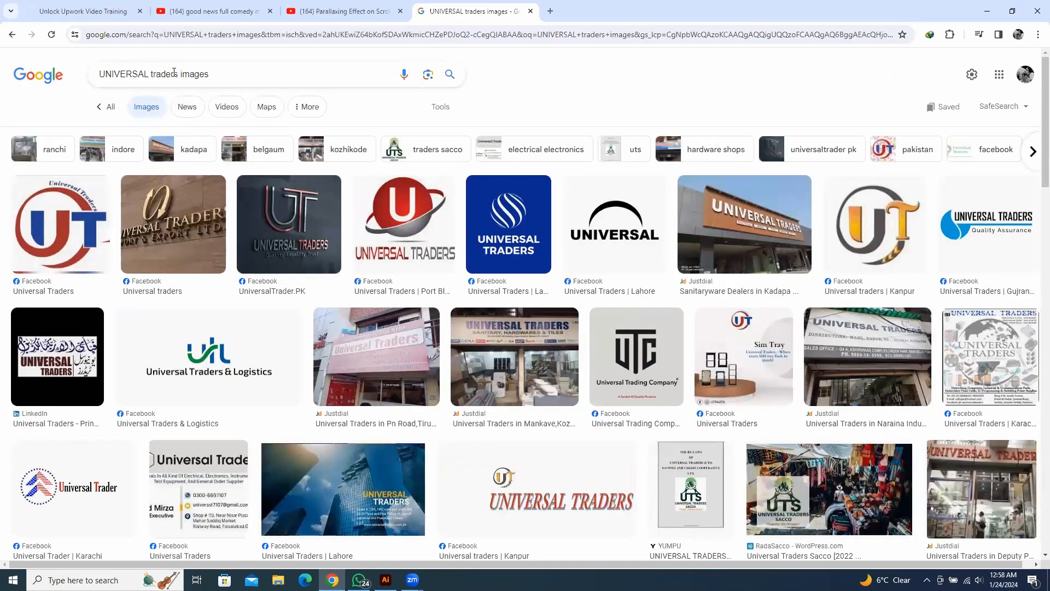
Search Google Images for "COMPANY images", look through the results and view the type and size filter options
left_click_drag(178, 75, 6, 66)
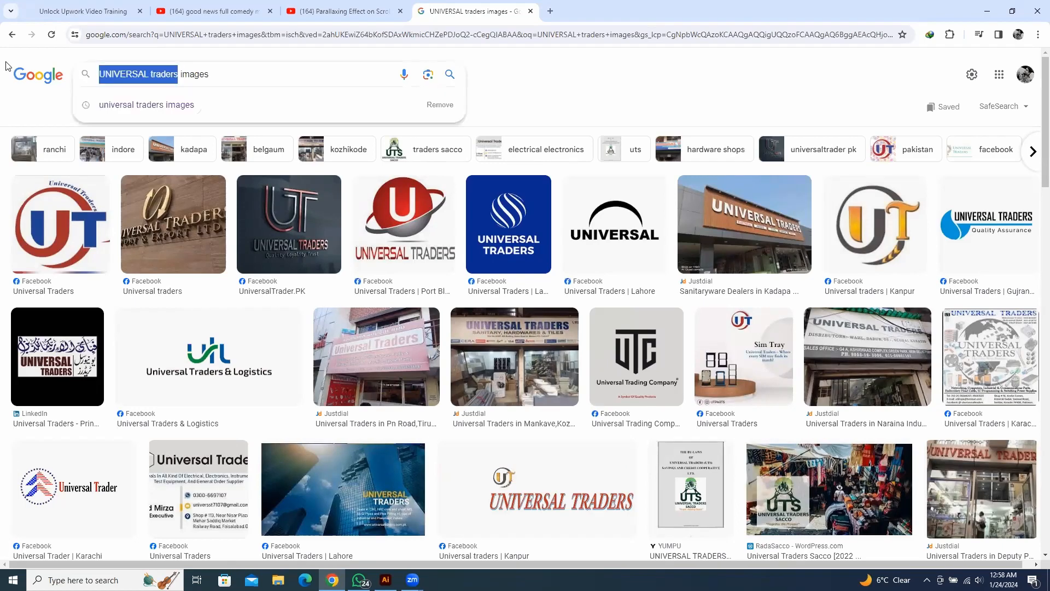
type("COMPANY")
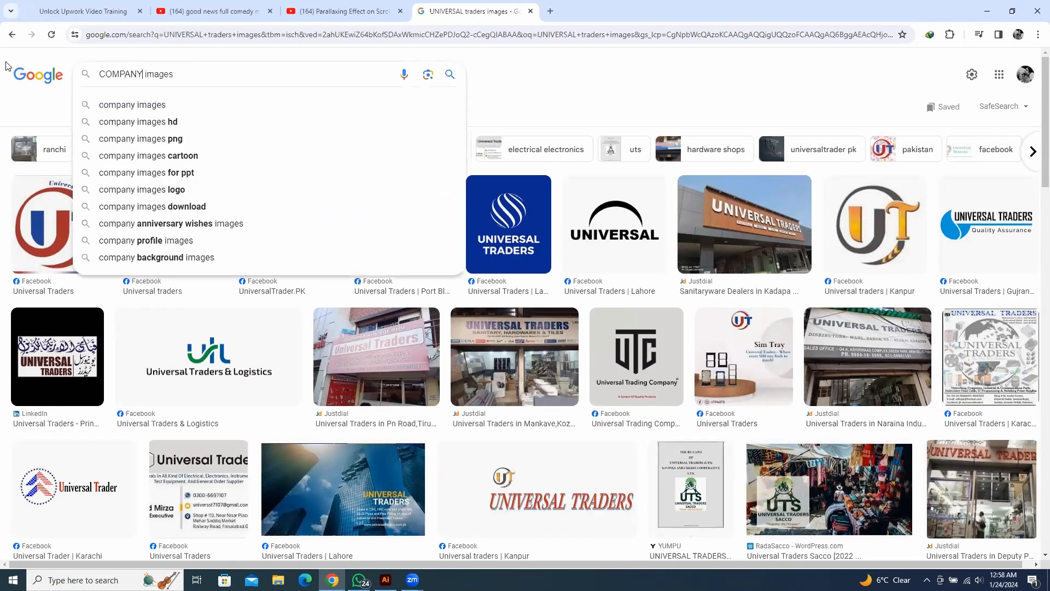
key("Return")
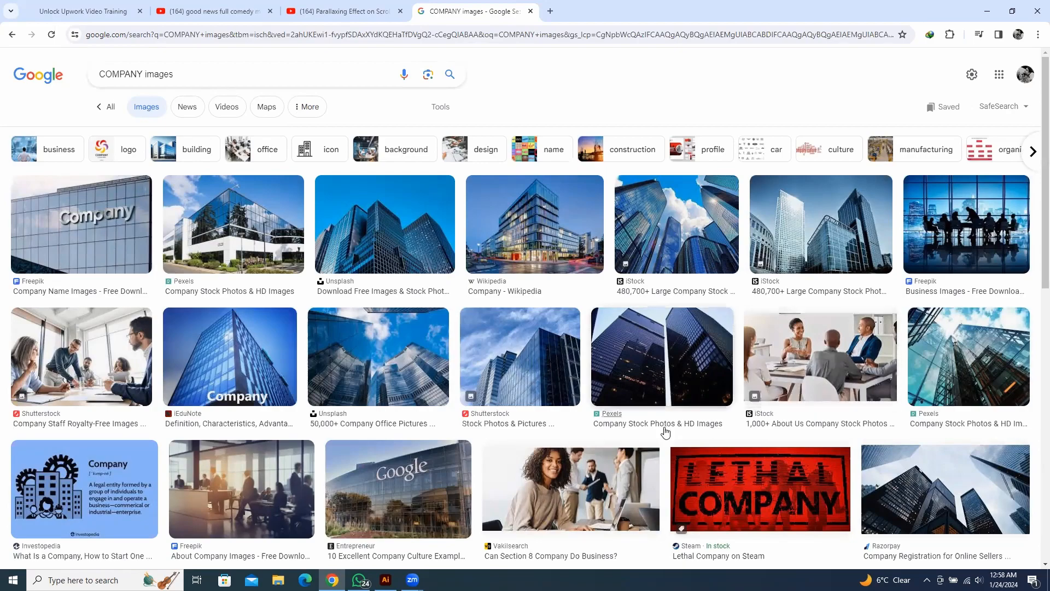
scroll(815, 423, "down", 2)
scroll(492, 410, "down", 2)
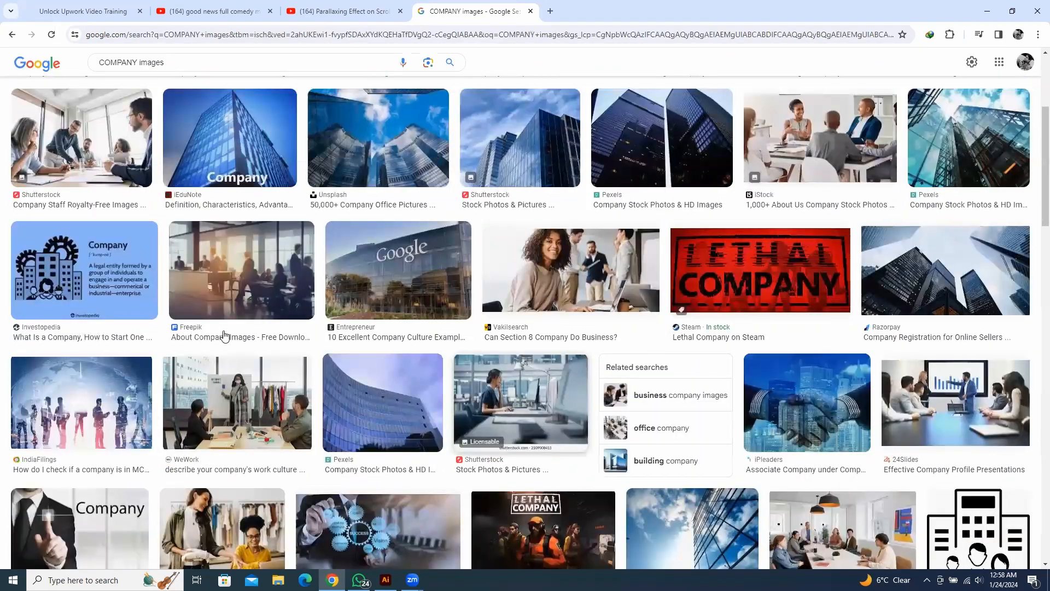
scroll(261, 339, "down", 6)
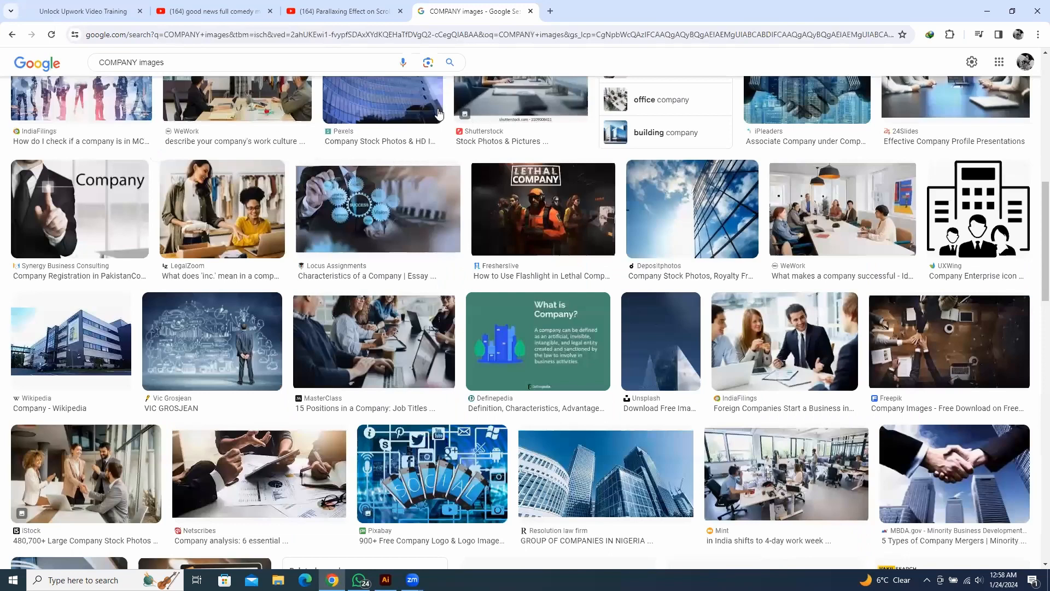
scroll(438, 113, "up", 10)
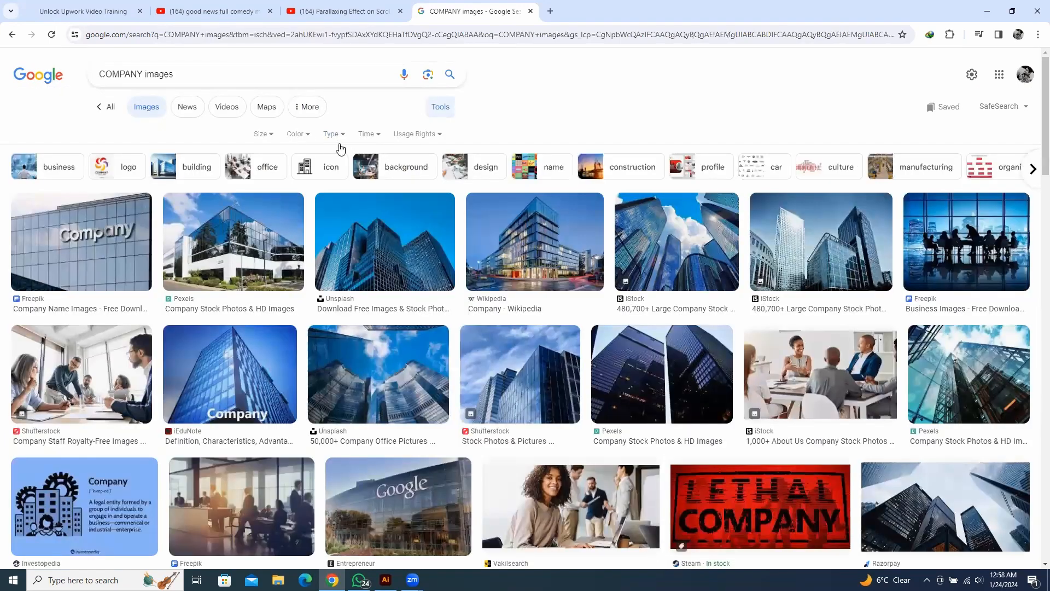
left_click(341, 136)
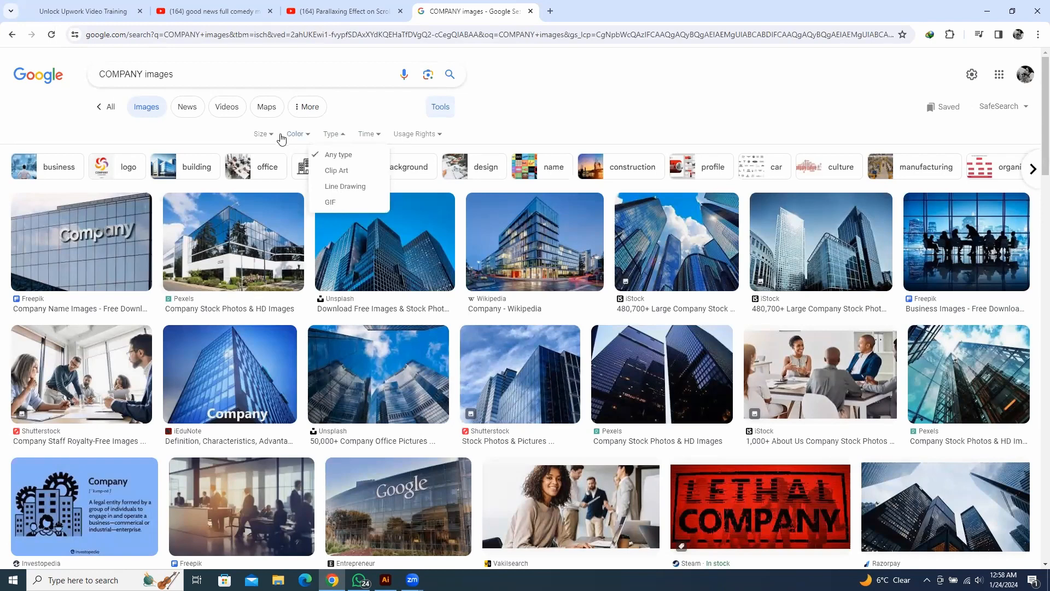
left_click(259, 135)
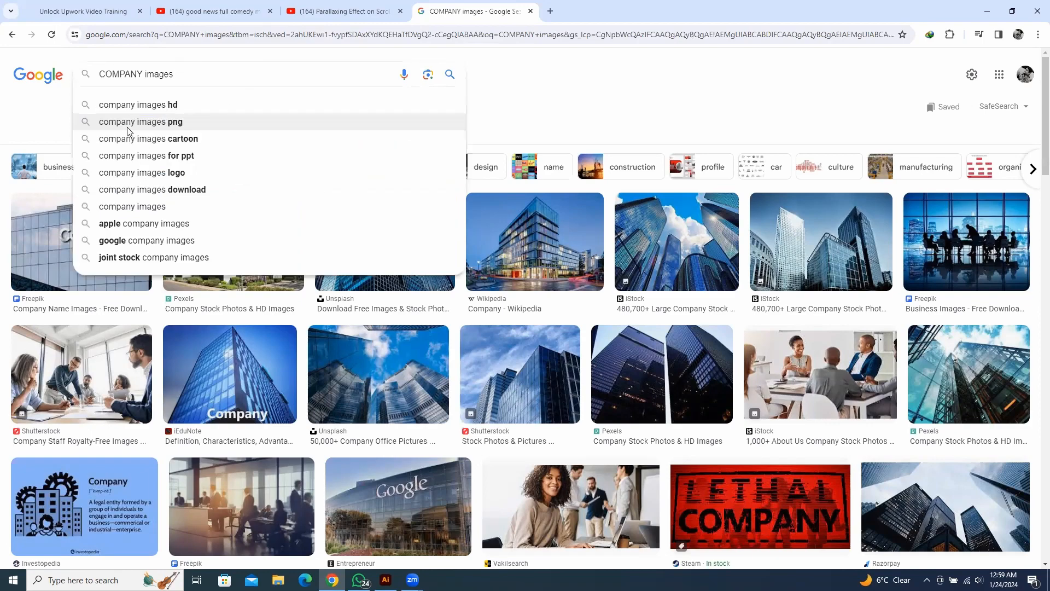
Search Google Images for "COMPANY images VERTICAL" and look through the results for a portrait-format business photo
type("TICA")
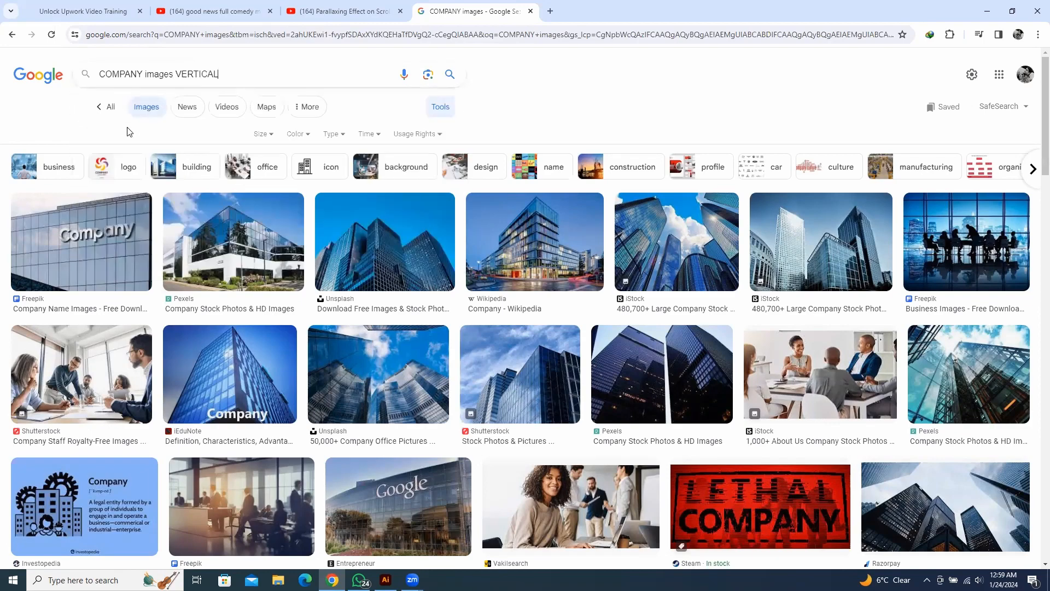
type("L")
key("Return")
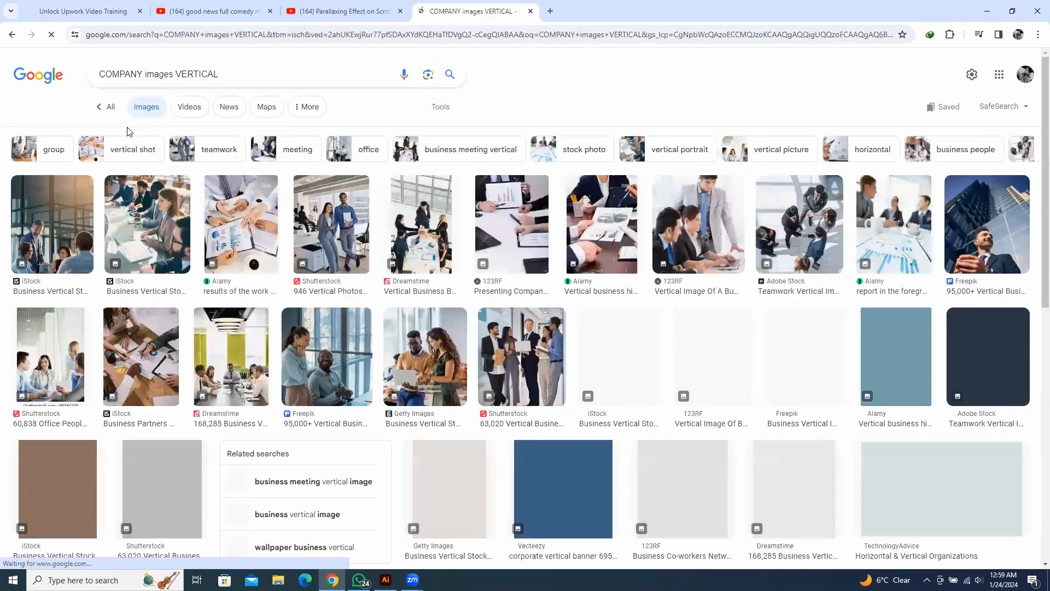
scroll(735, 279, "down", 1)
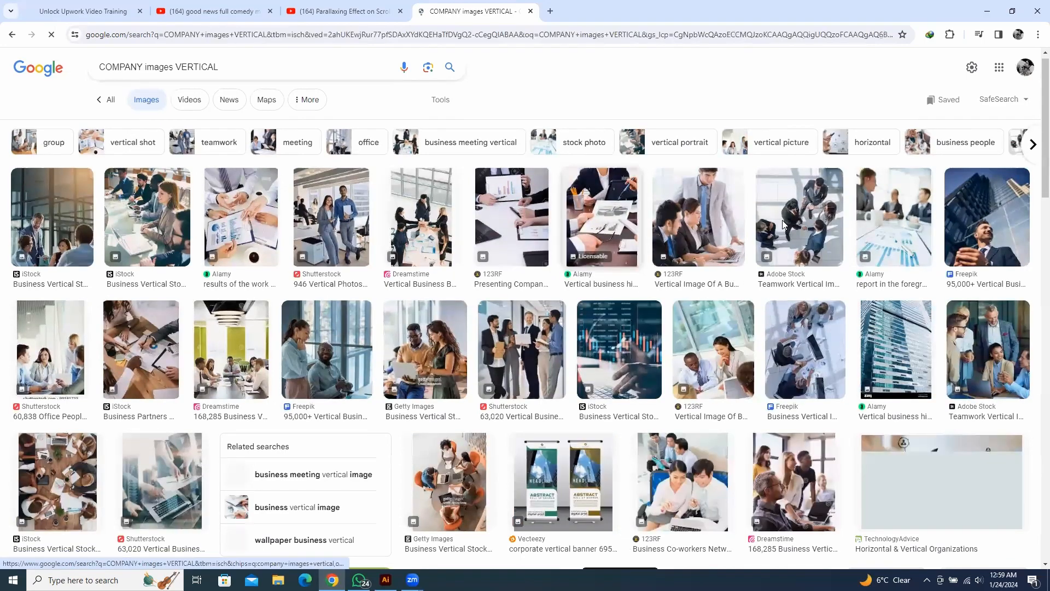
scroll(995, 175, "down", 2)
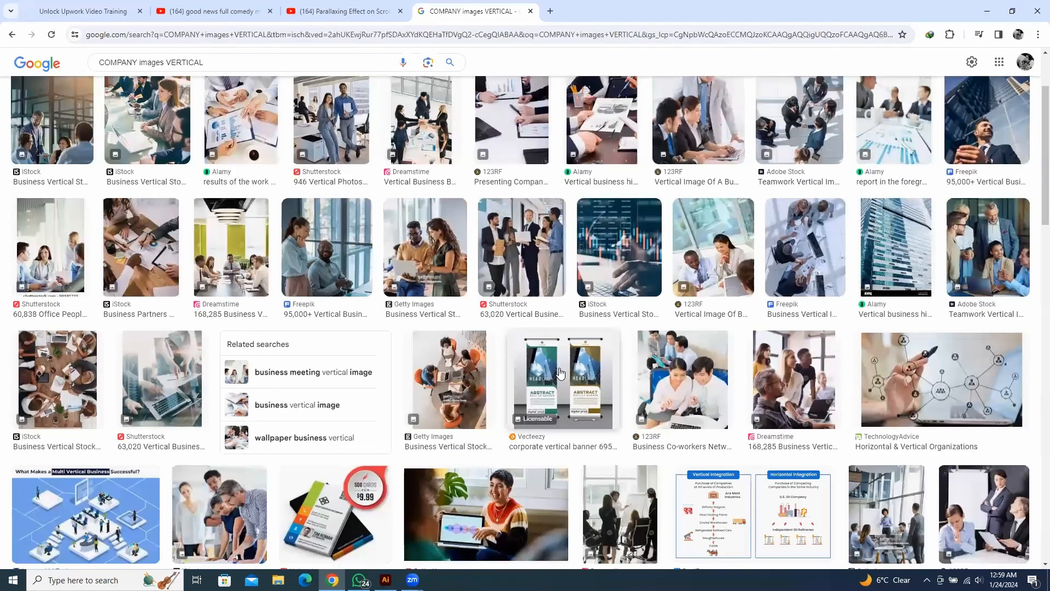
scroll(560, 372, "up", 2)
scroll(235, 306, "down", 4)
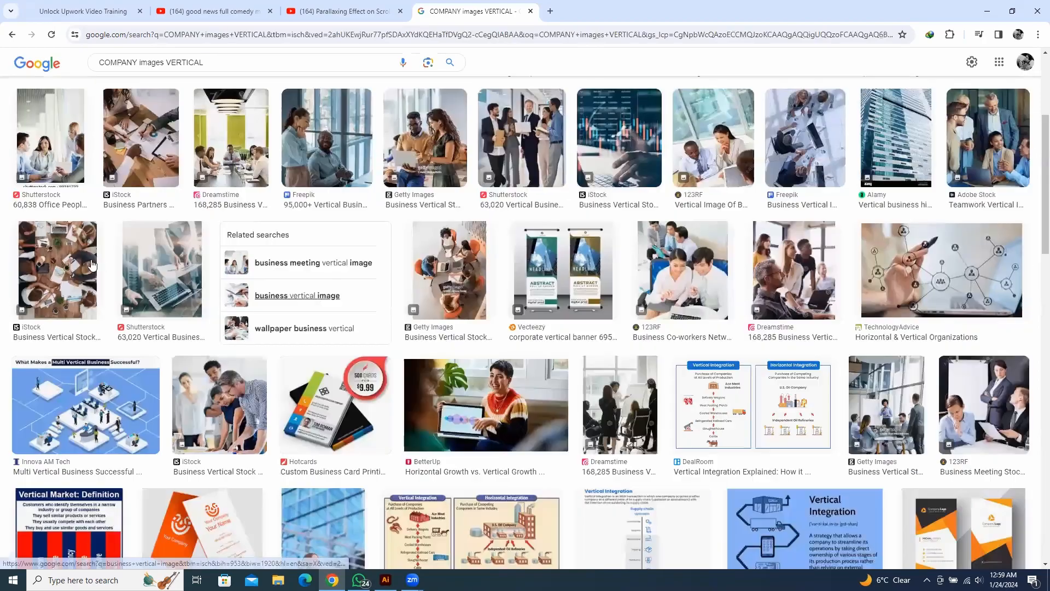
scroll(118, 268, "down", 1)
scroll(262, 271, "down", 3)
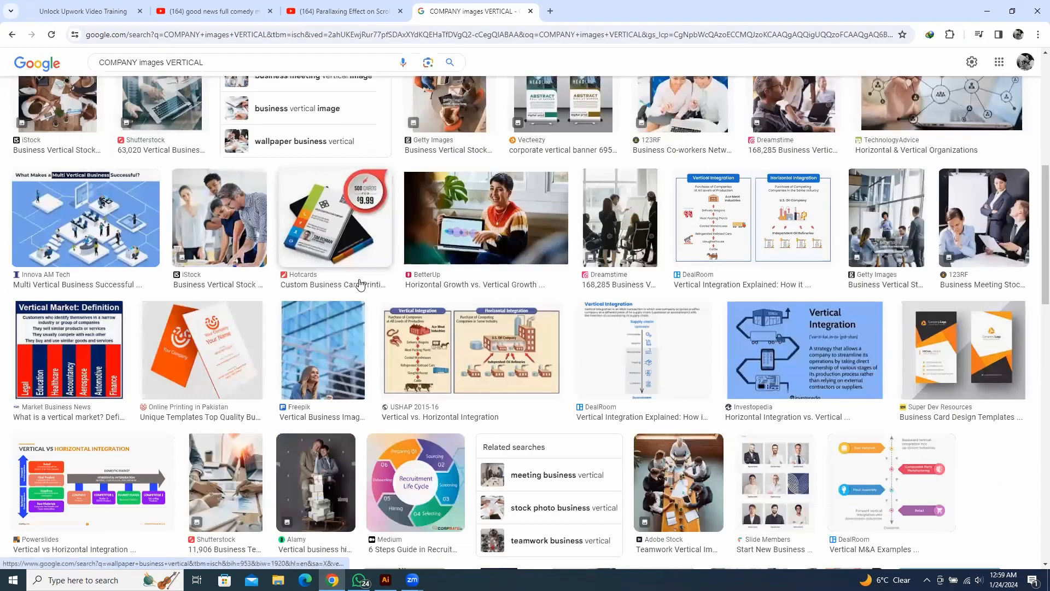
scroll(406, 263, "down", 3)
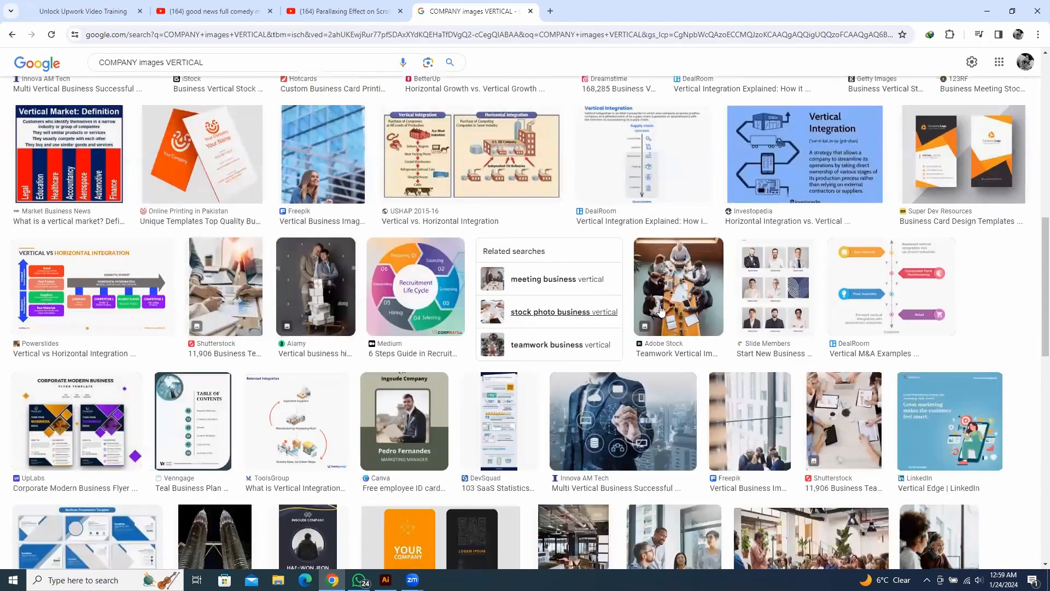
scroll(722, 318, "down", 2)
scroll(722, 318, "down", 4)
scroll(924, 325, "up", 1)
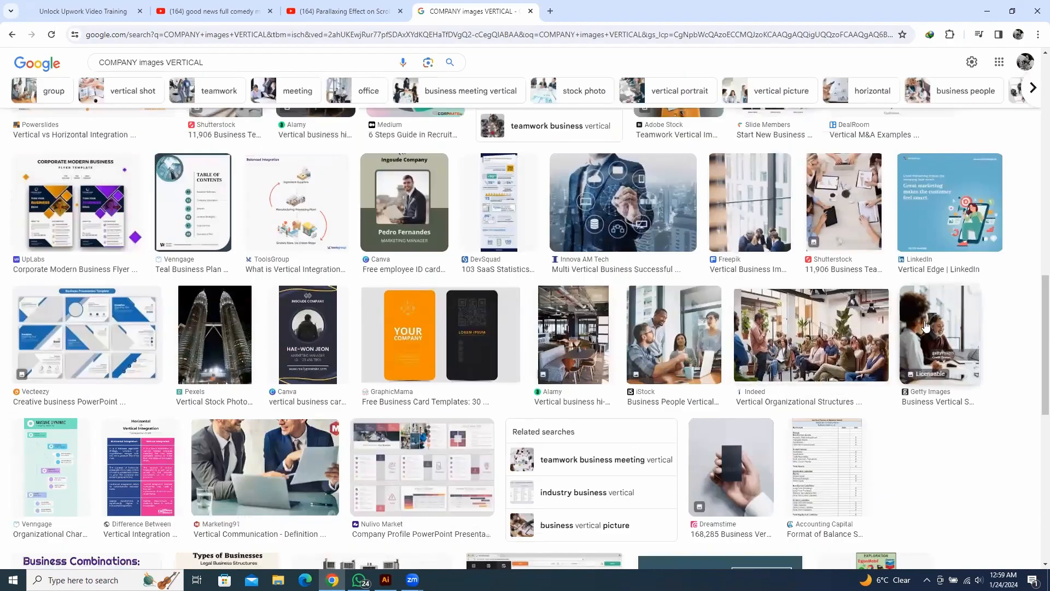
scroll(932, 301, "up", 6)
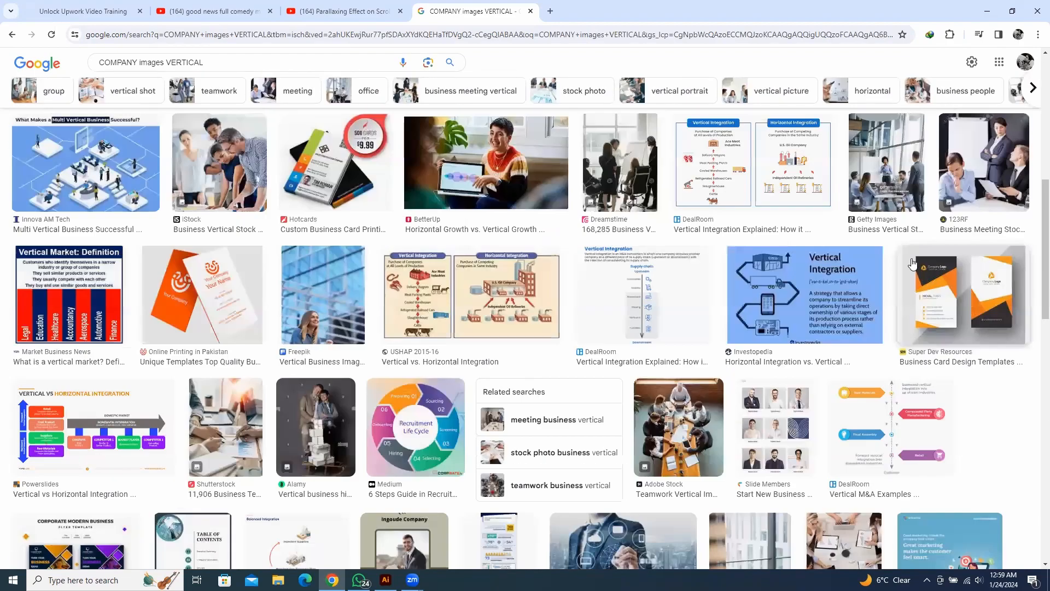
scroll(536, 326, "up", 8)
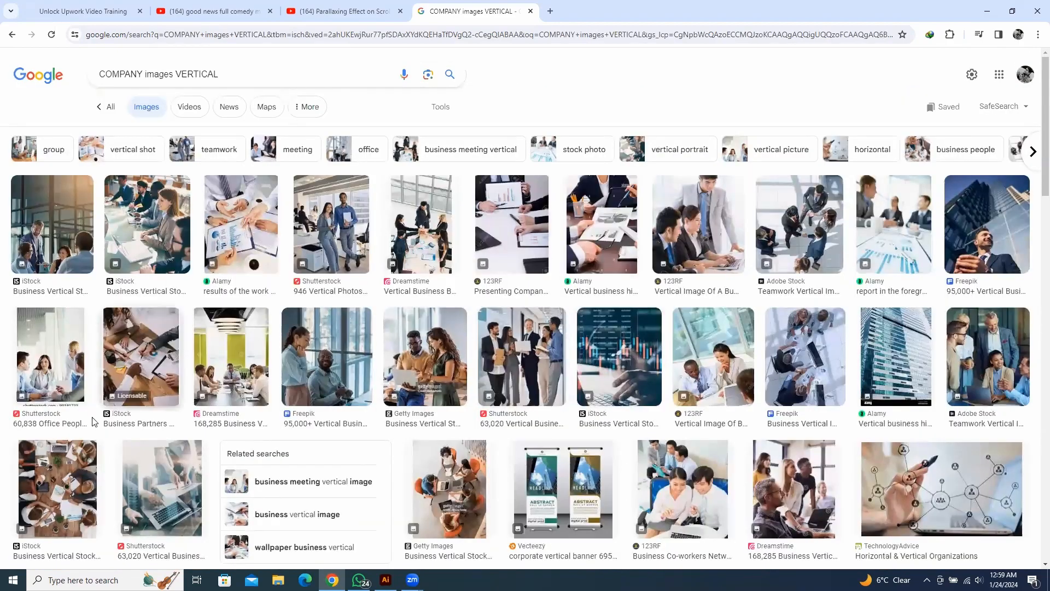
scroll(711, 323, "down", 1)
scroll(891, 282, "up", 1)
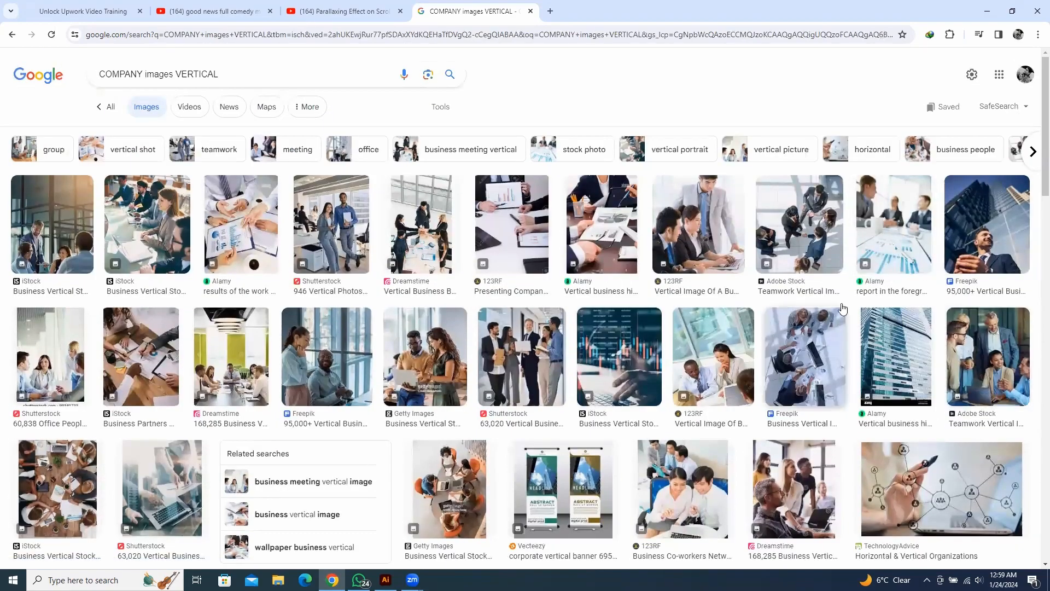
Open the Freepik result showing a smiling businessman below a skyscraper, visit its vertical business page and look through the photos
left_click(1011, 209)
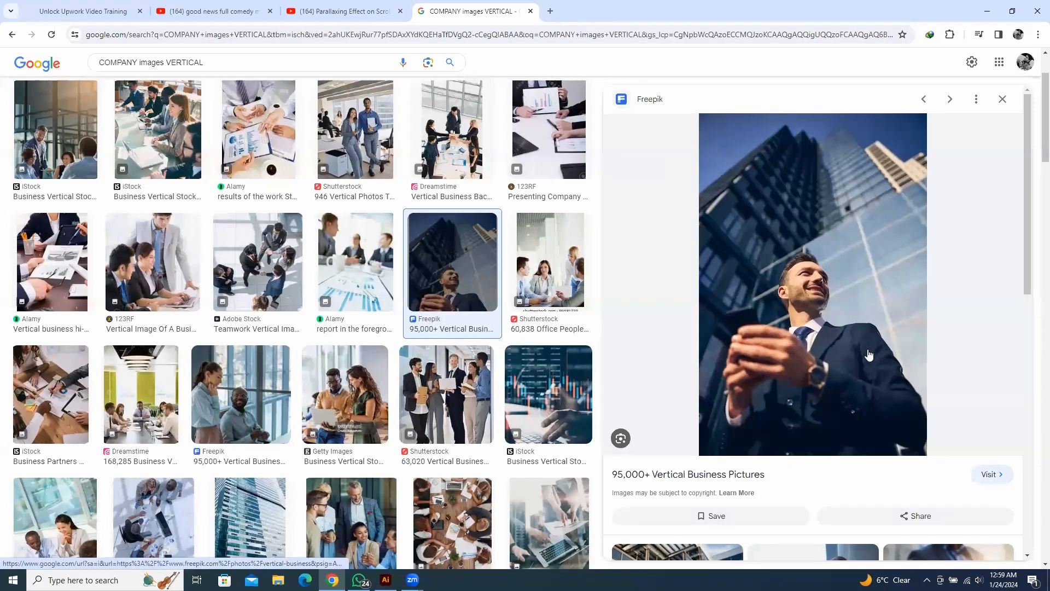
left_click(746, 479)
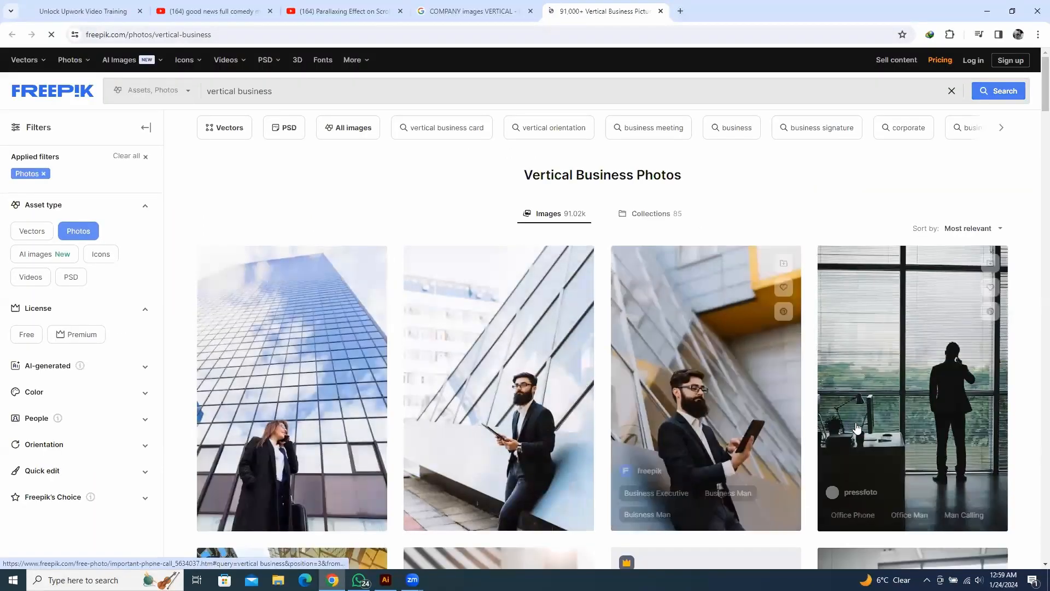
scroll(855, 441, "down", 3)
scroll(475, 449, "down", 2)
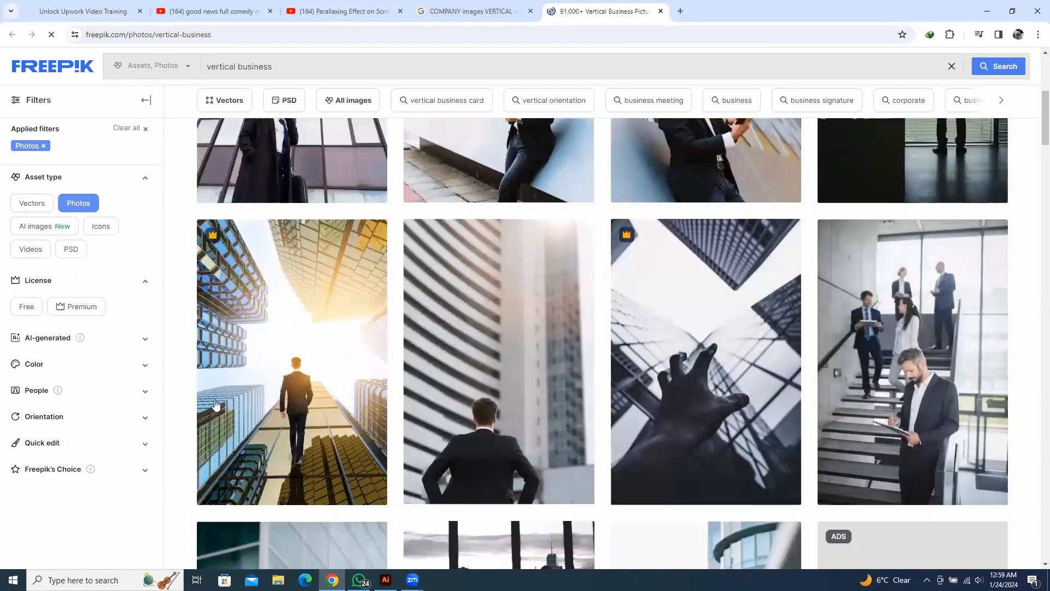
scroll(217, 404, "down", 1)
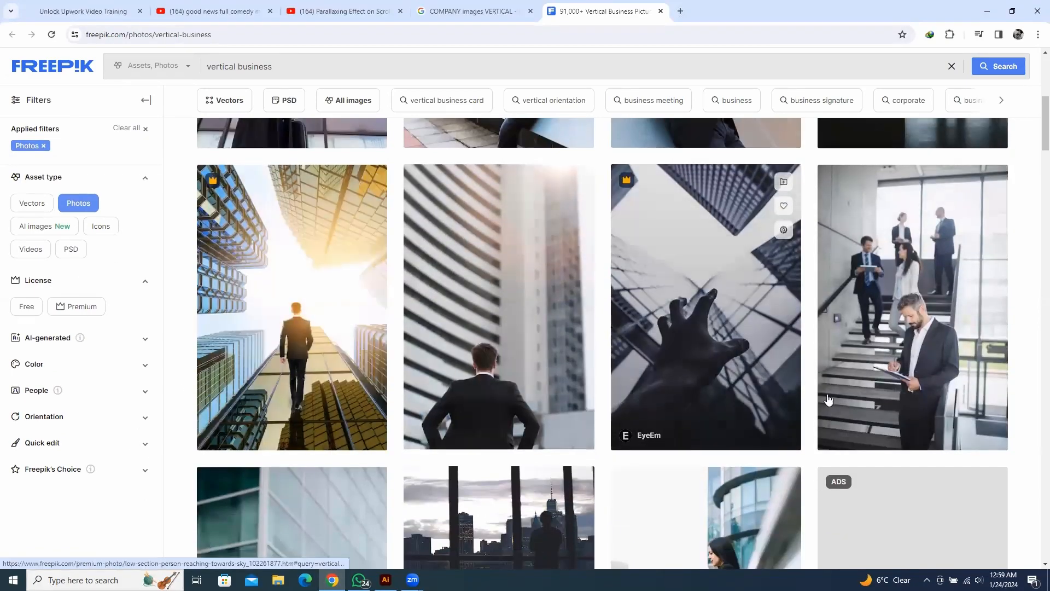
scroll(741, 399, "down", 4)
scroll(268, 418, "down", 6)
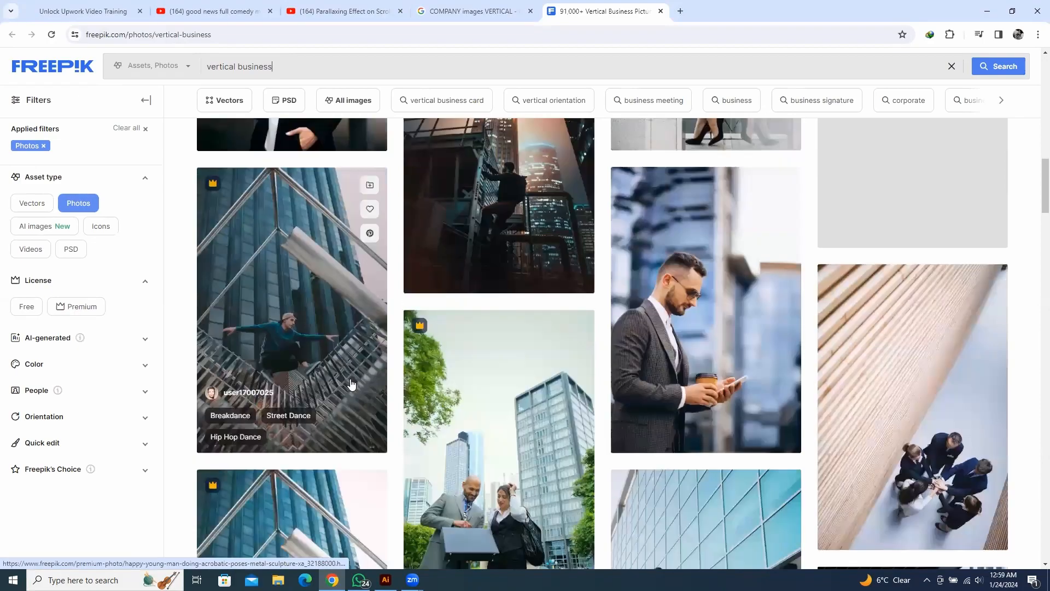
scroll(351, 386, "up", 2)
scroll(363, 375, "down", 3)
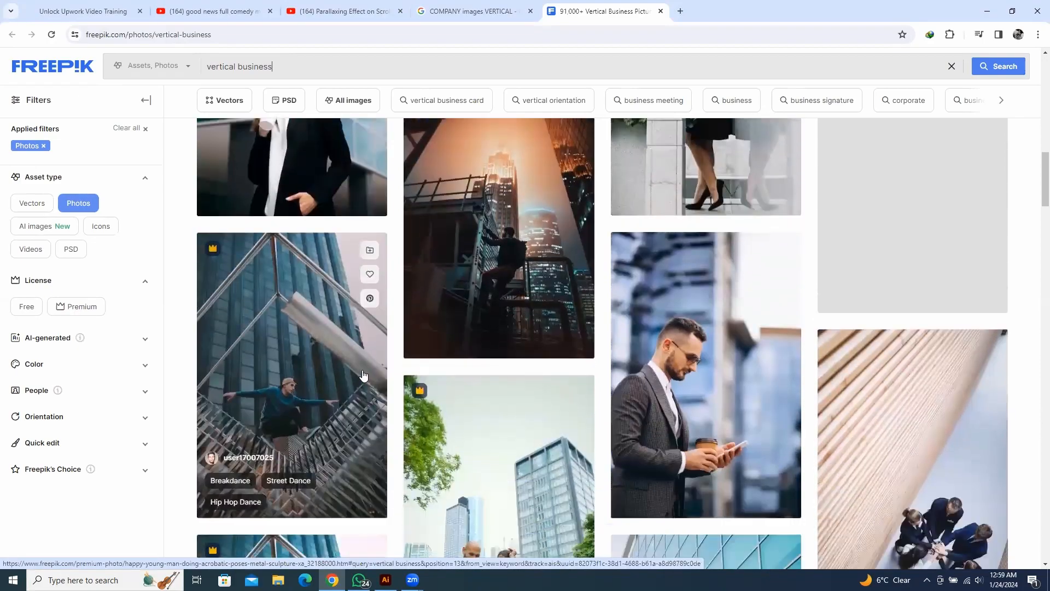
scroll(438, 428, "down", 5)
scroll(525, 375, "down", 8)
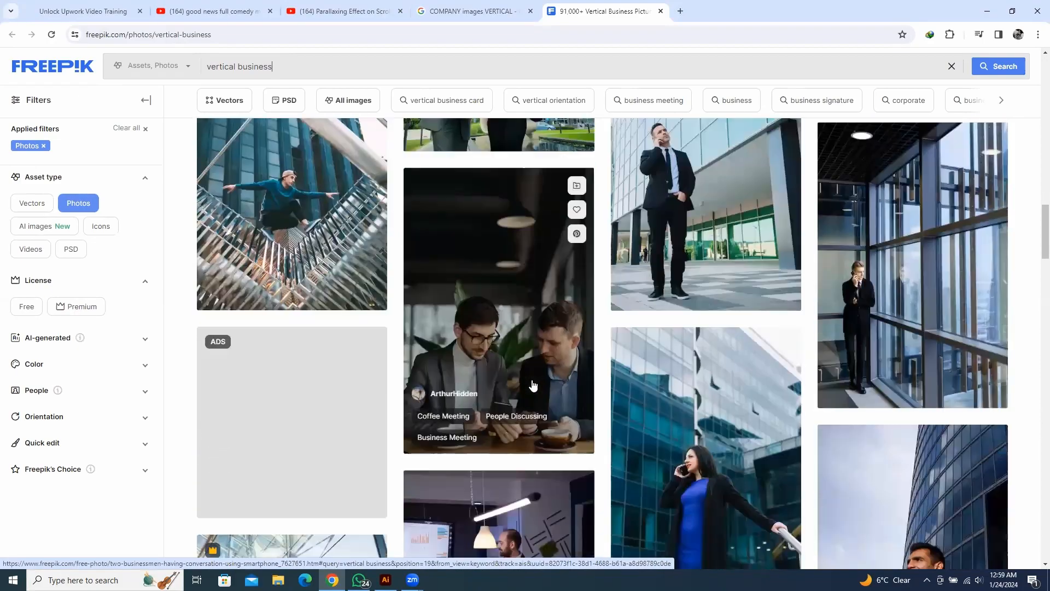
scroll(535, 380, "down", 10)
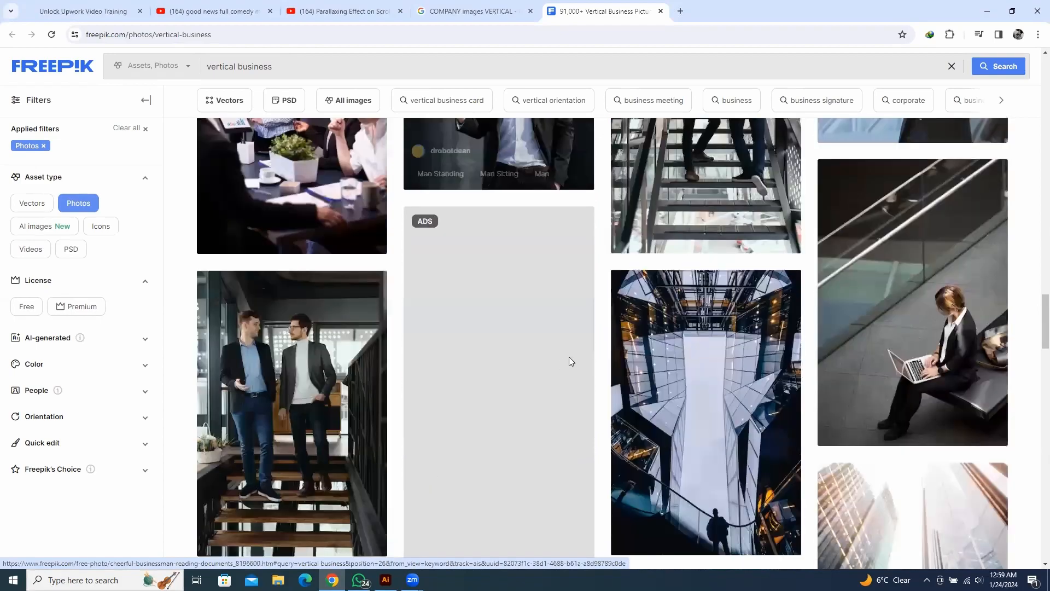
scroll(567, 362, "up", 1)
scroll(588, 375, "down", 3)
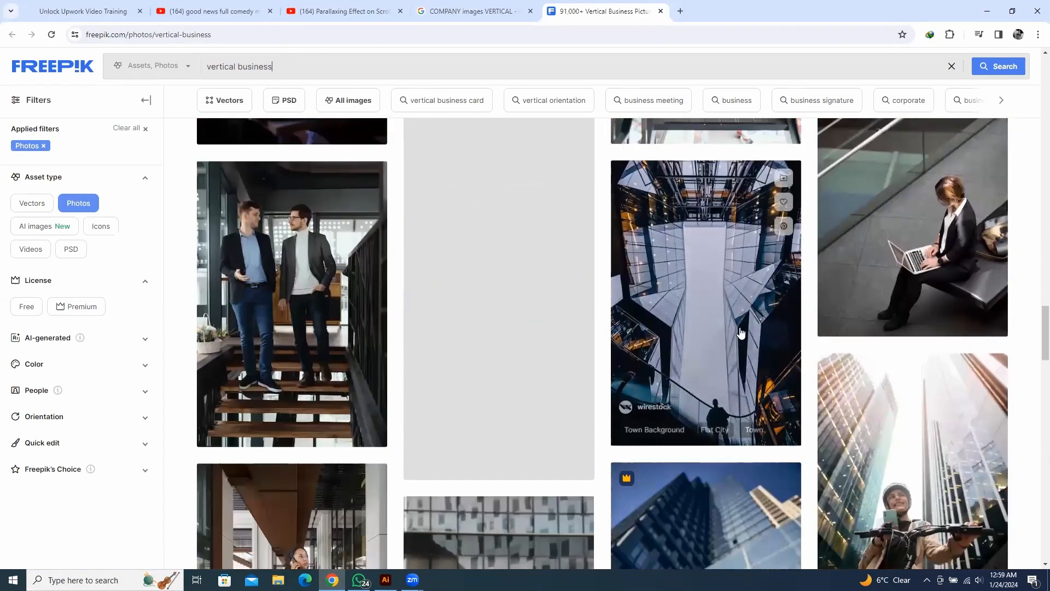
Try to download the free Freepik photo of a person standing between the skyscrapers without an account
left_click(732, 276)
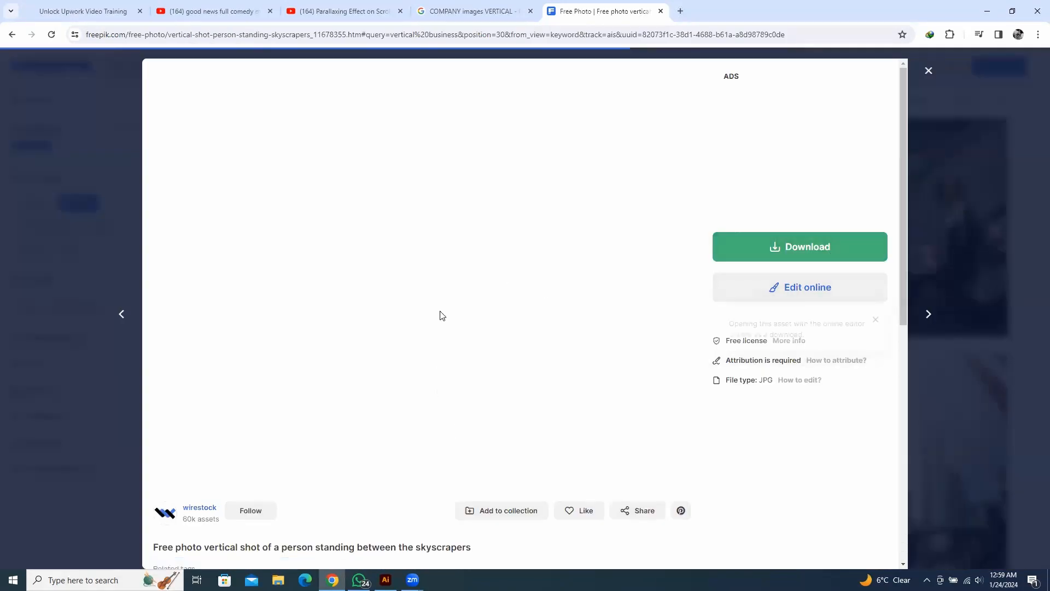
left_click(795, 251)
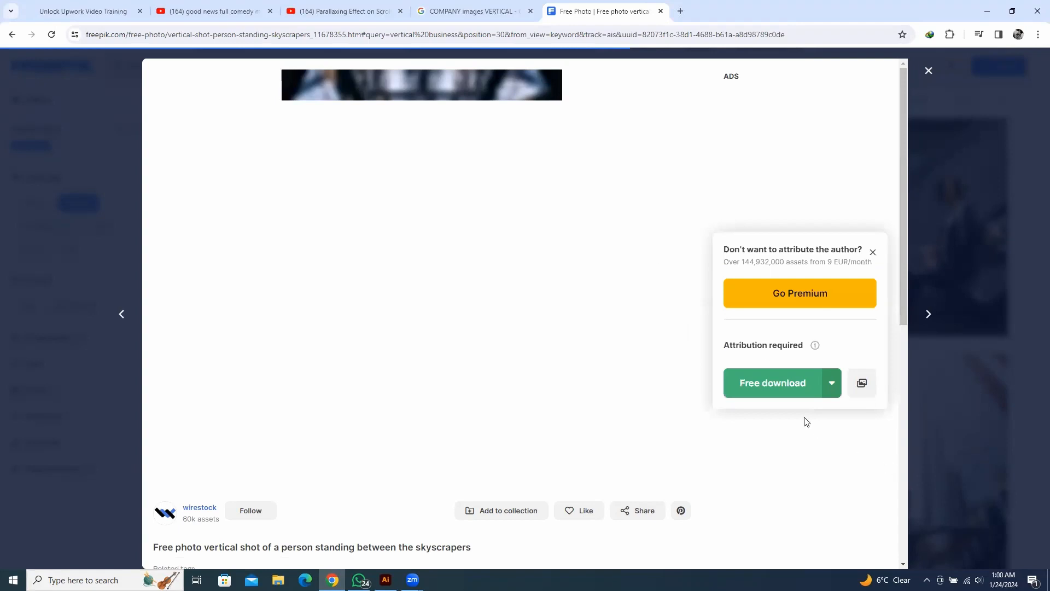
left_click(764, 379)
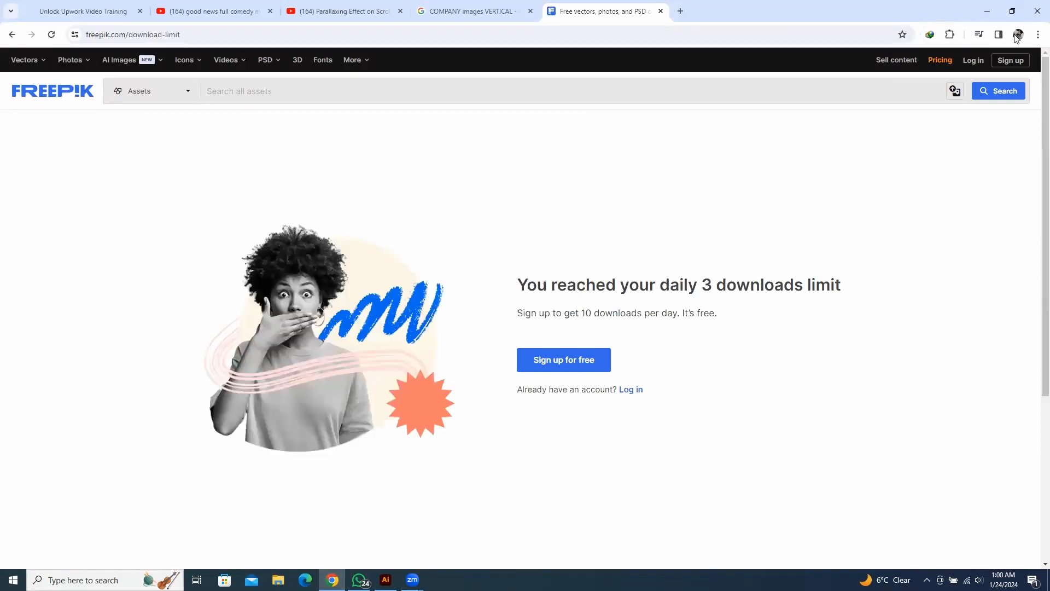
Log in to Freepik with the existing account
left_click(973, 62)
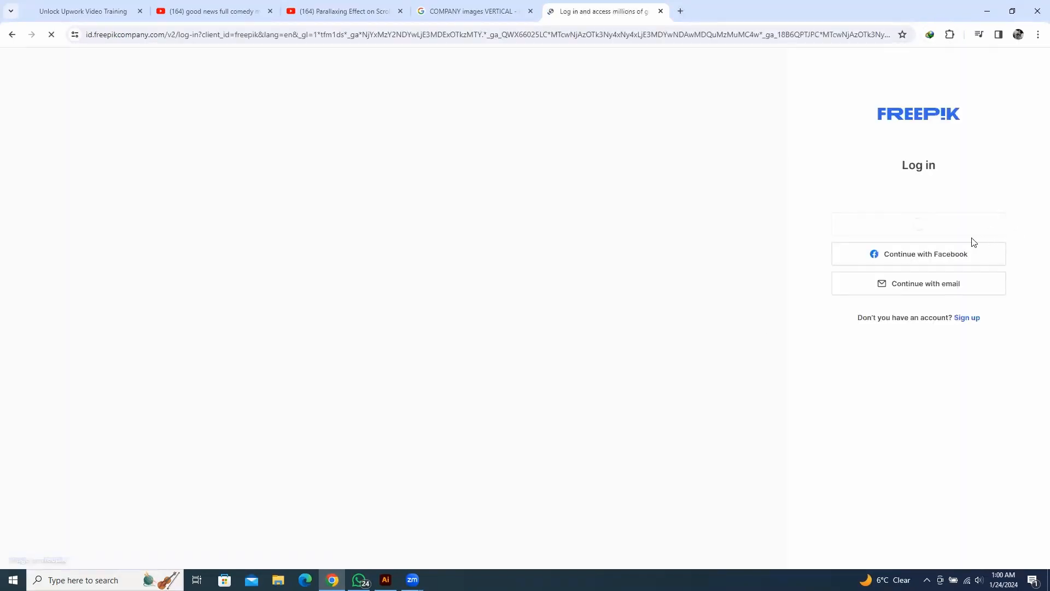
left_click(924, 114)
left_click(526, 189)
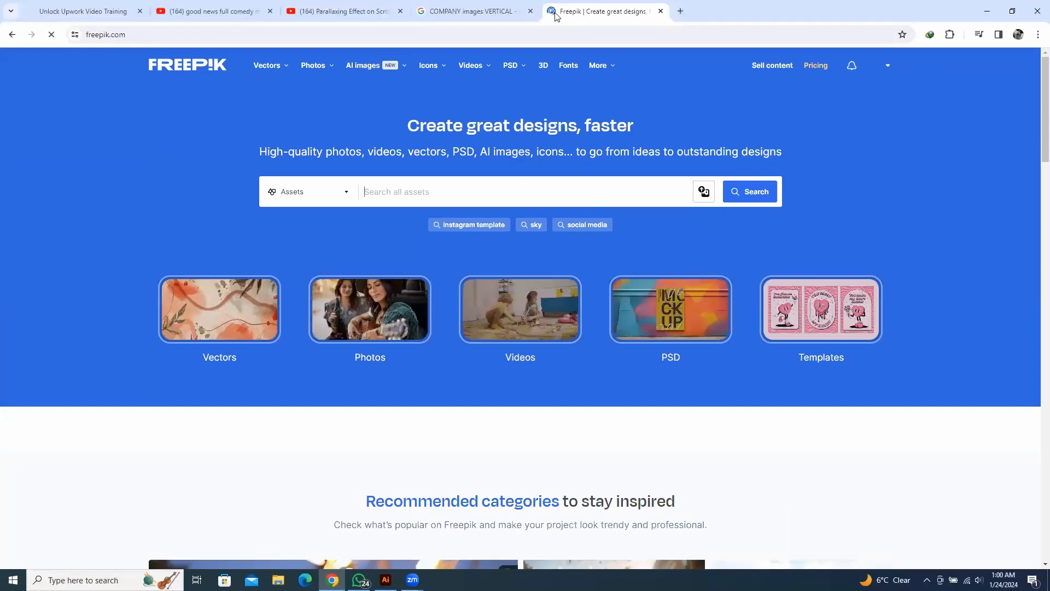
Reopen Freepik's vertical business photos page from the Google Images result and close the Freepik home page
left_click(457, 12)
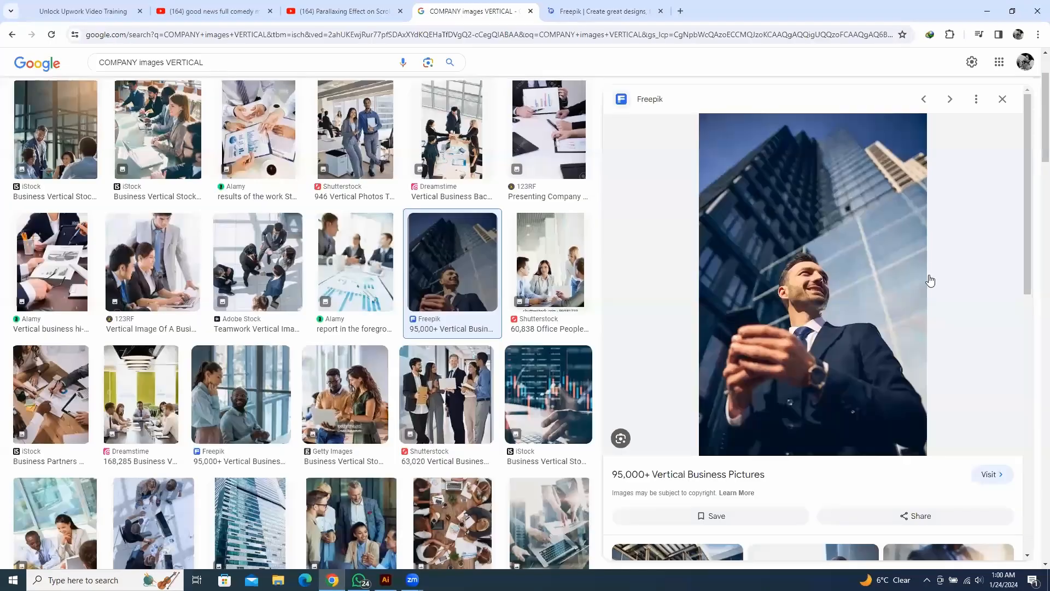
left_click(731, 483)
left_click(766, 11)
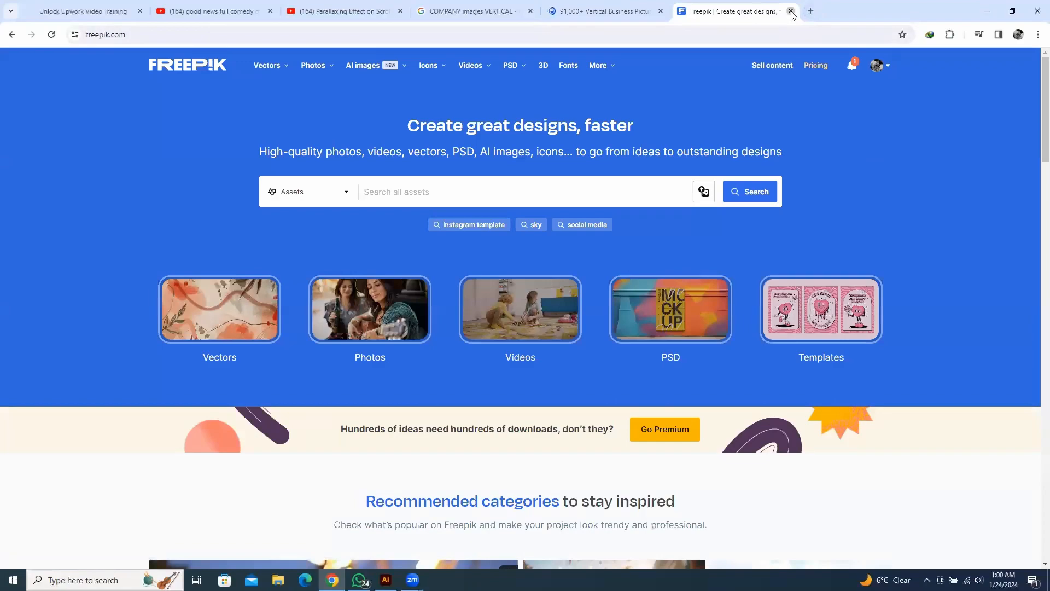
left_click(790, 11)
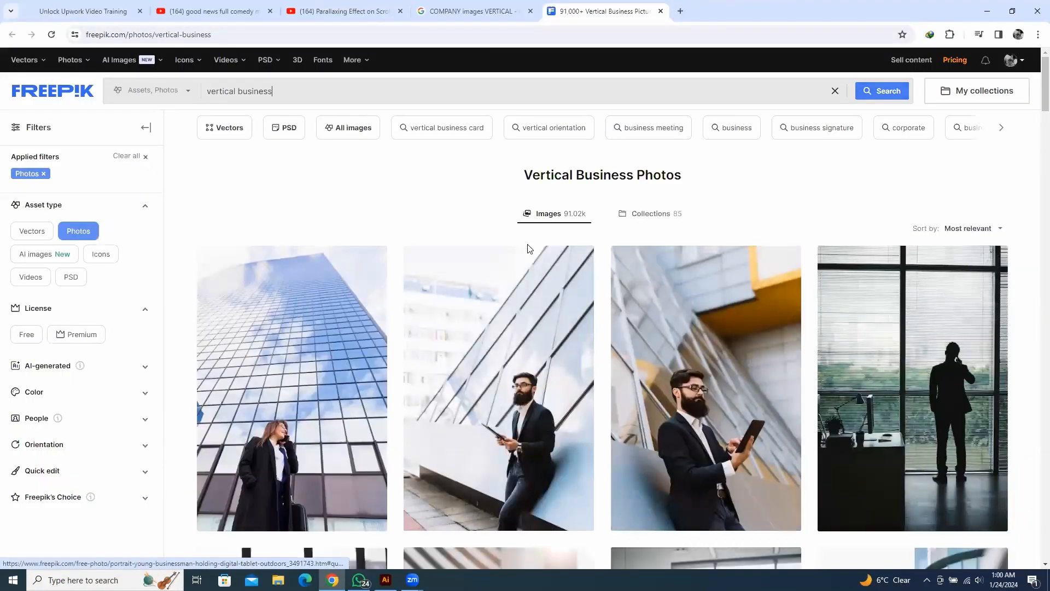
Find the free vertical shot of a person standing between the skyscrapers in the Freepik results and download it
scroll(529, 249, "down", 8)
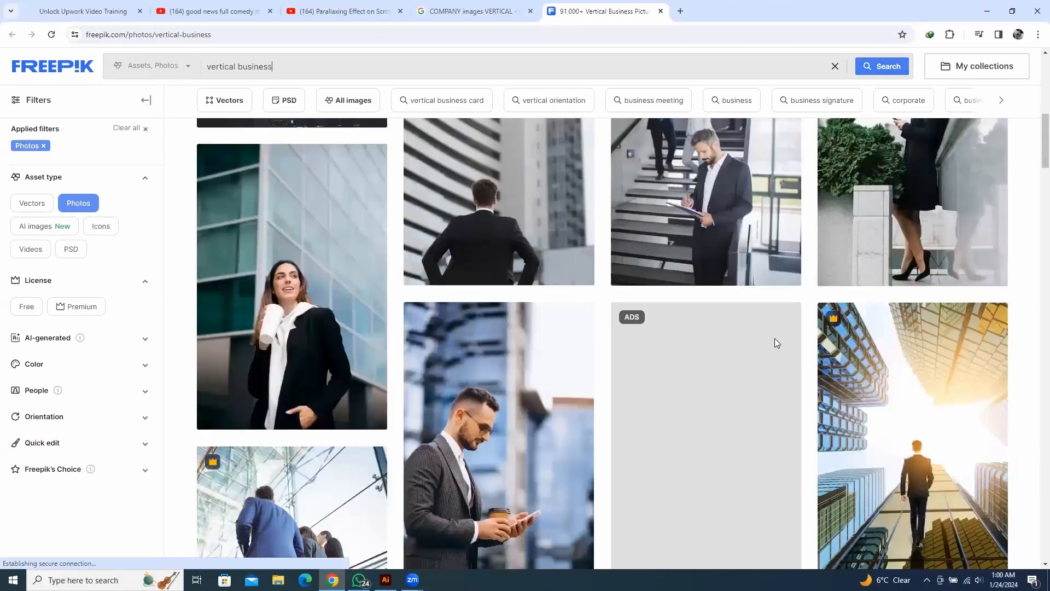
scroll(774, 343, "down", 9)
scroll(703, 305, "up", 3)
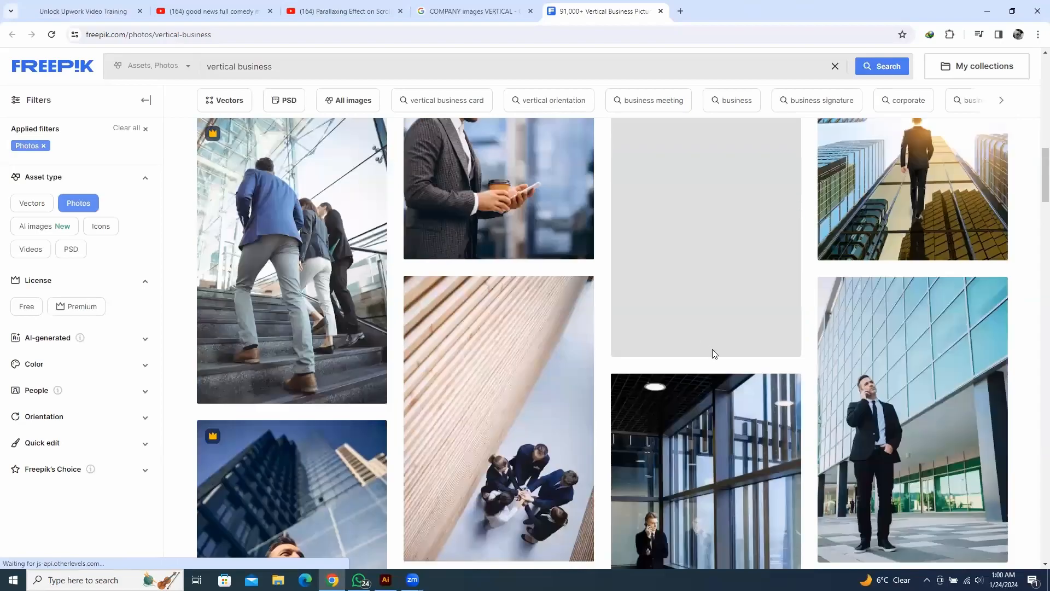
scroll(712, 349, "down", 6)
scroll(453, 342, "down", 8)
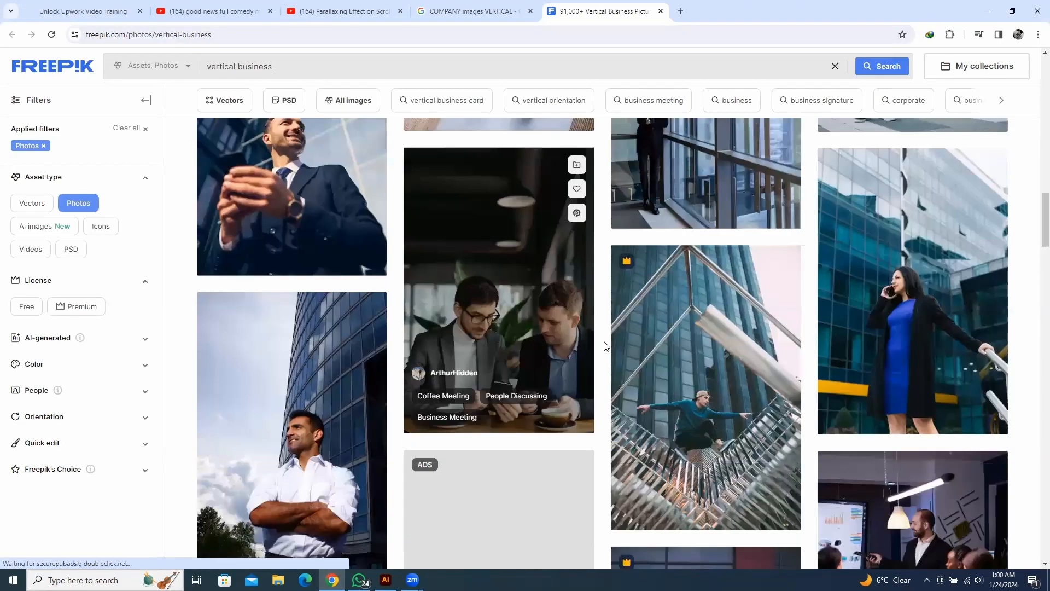
scroll(705, 331, "down", 10)
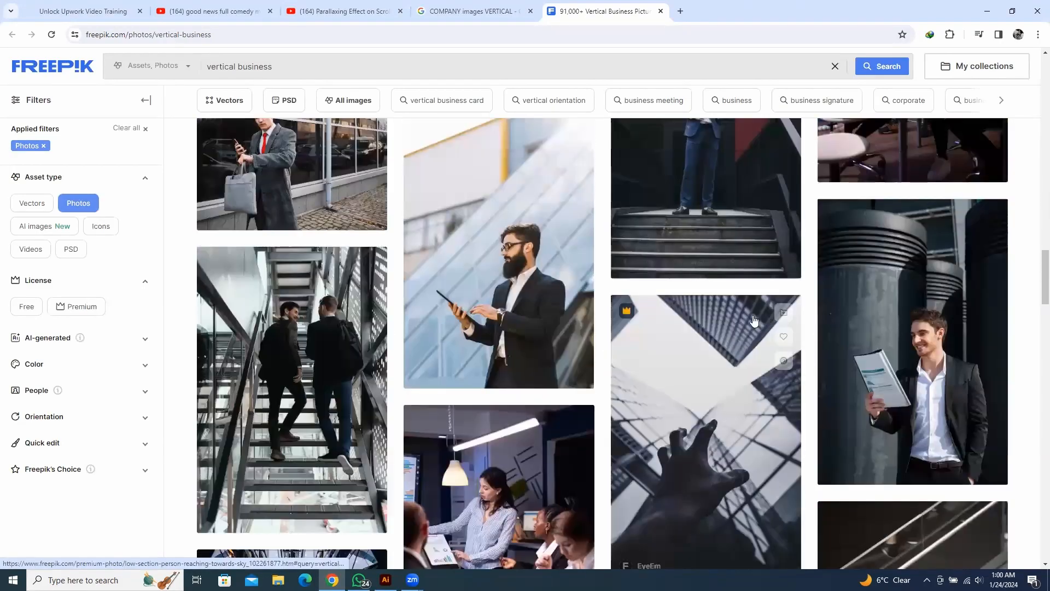
scroll(324, 304, "down", 2)
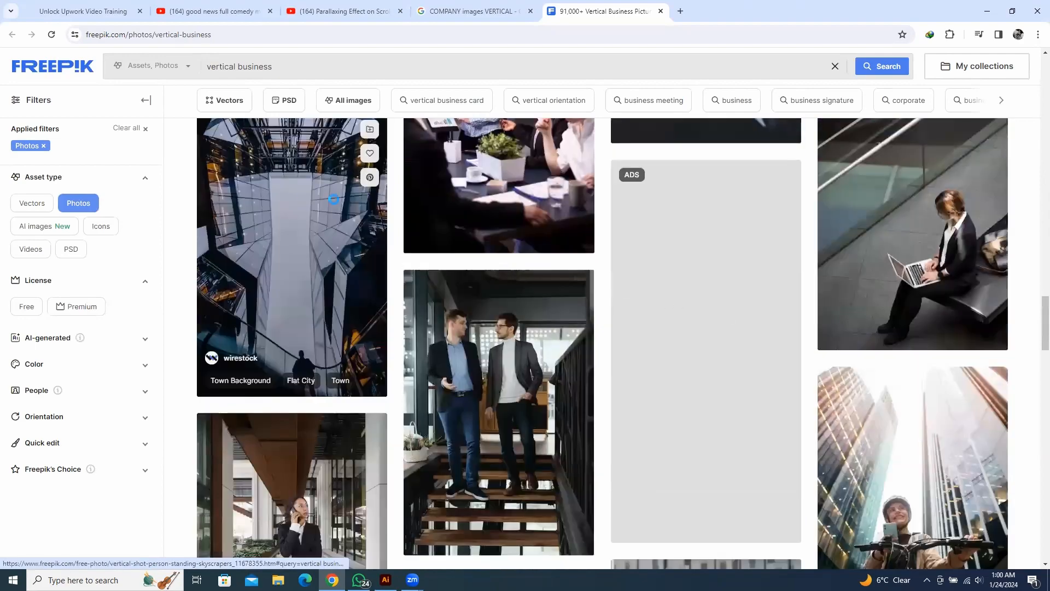
left_click(324, 304)
left_click(787, 247)
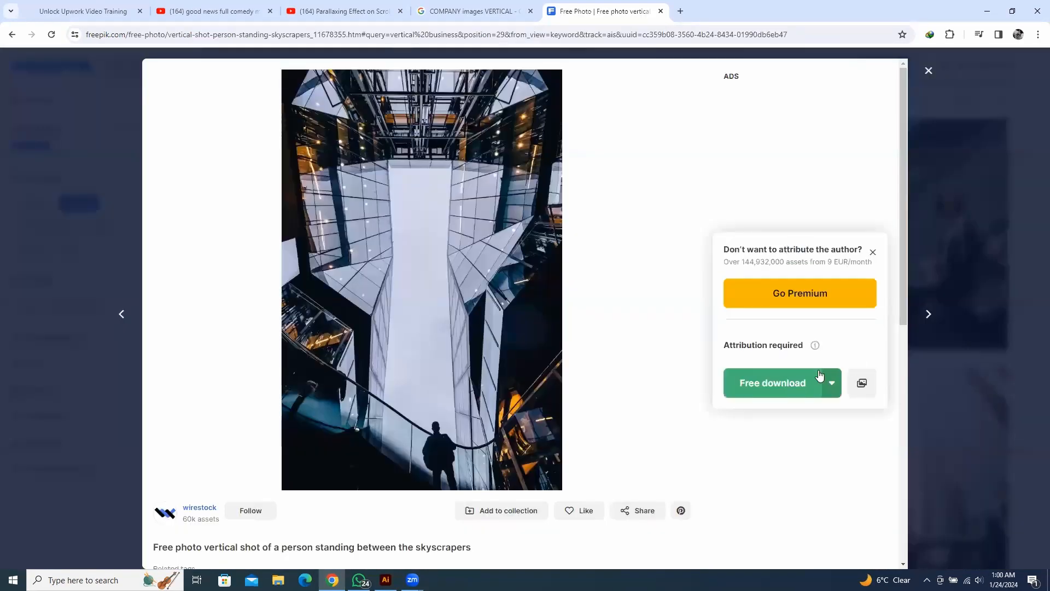
left_click(761, 389)
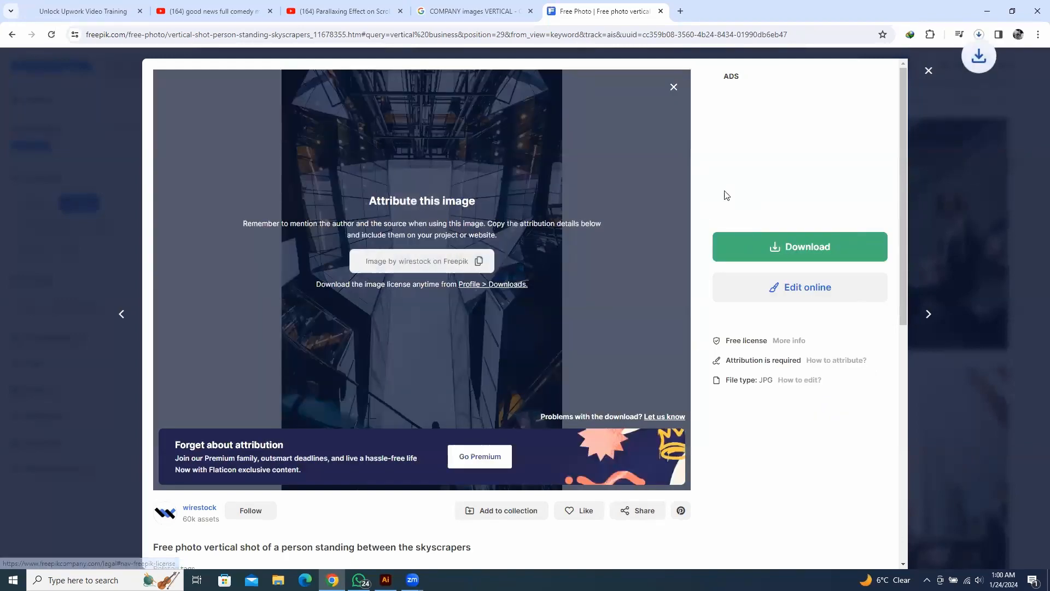
Place the downloaded skyscraper photo in the Illustrator document and scale it to cover the red gradient panel beside the text
left_click(978, 35)
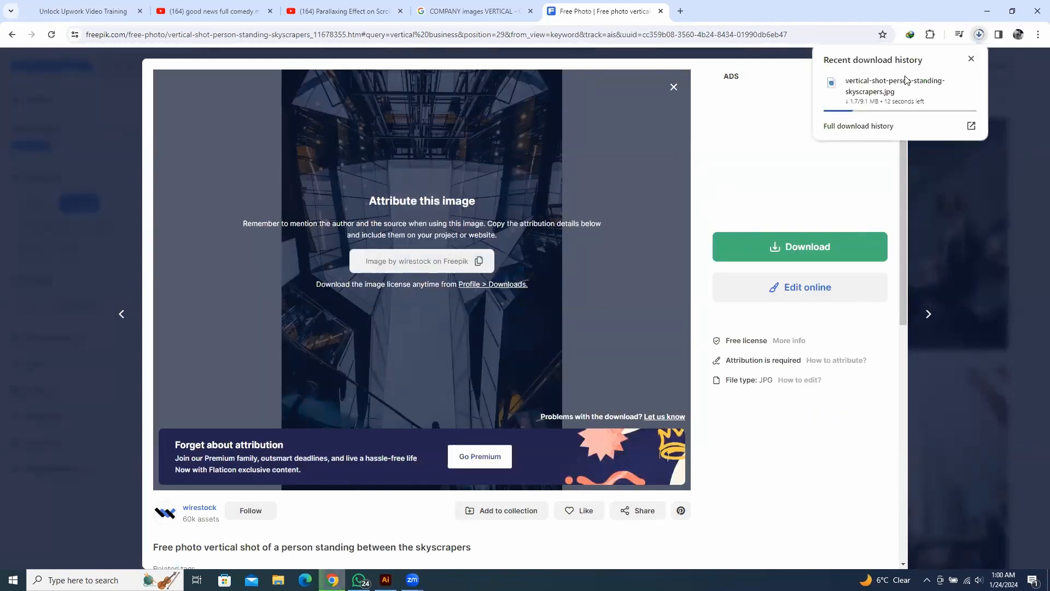
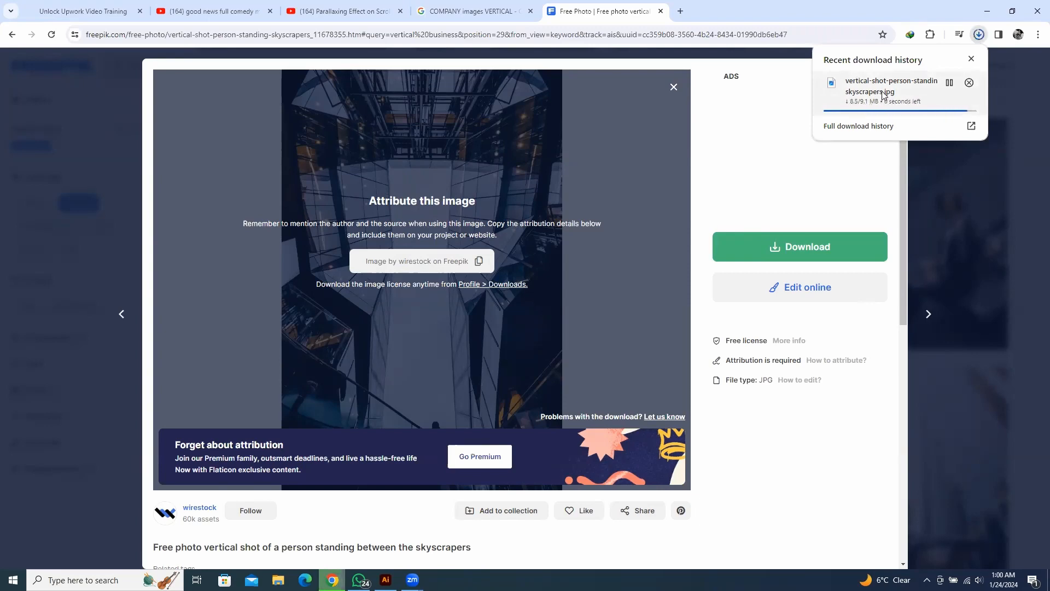
left_click_drag(861, 91, 607, 381)
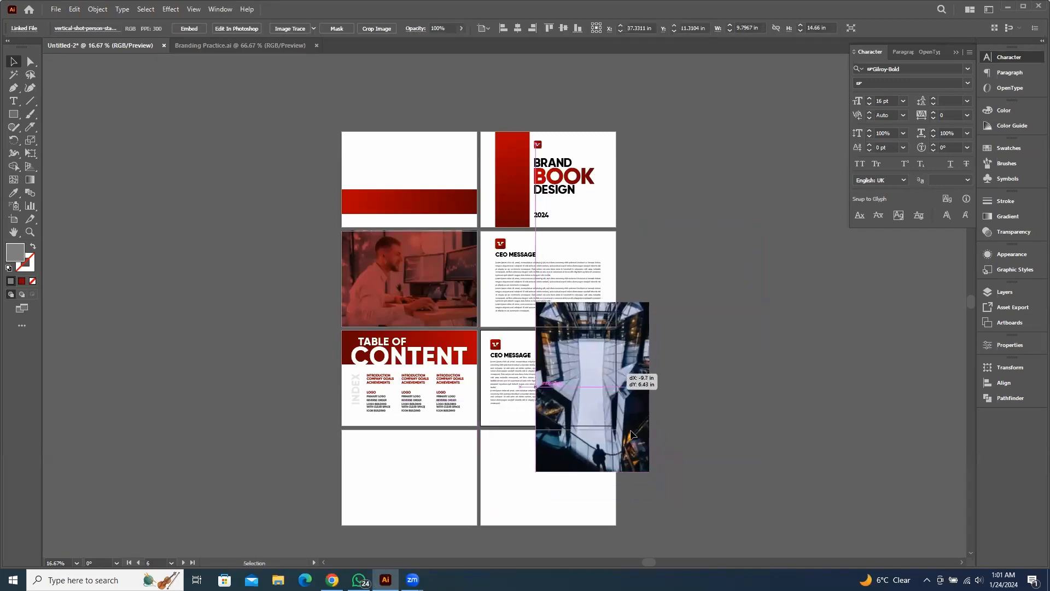
left_click_drag(649, 471, 581, 370)
scroll(609, 386, "up", 2)
left_click_drag(514, 283, 545, 333)
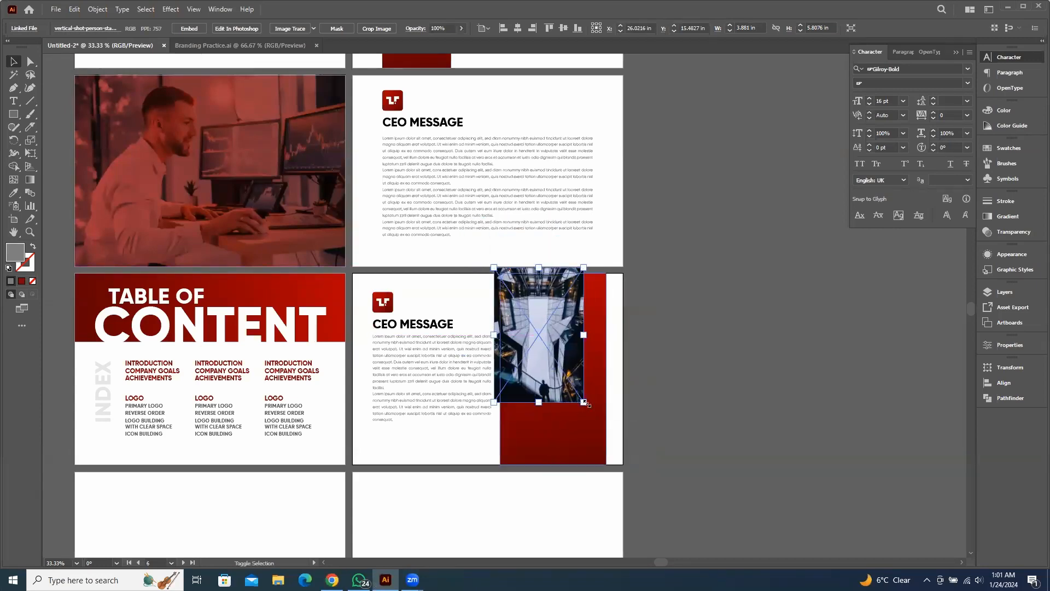
left_click_drag(573, 403, 639, 508)
scroll(605, 351, "up", 1)
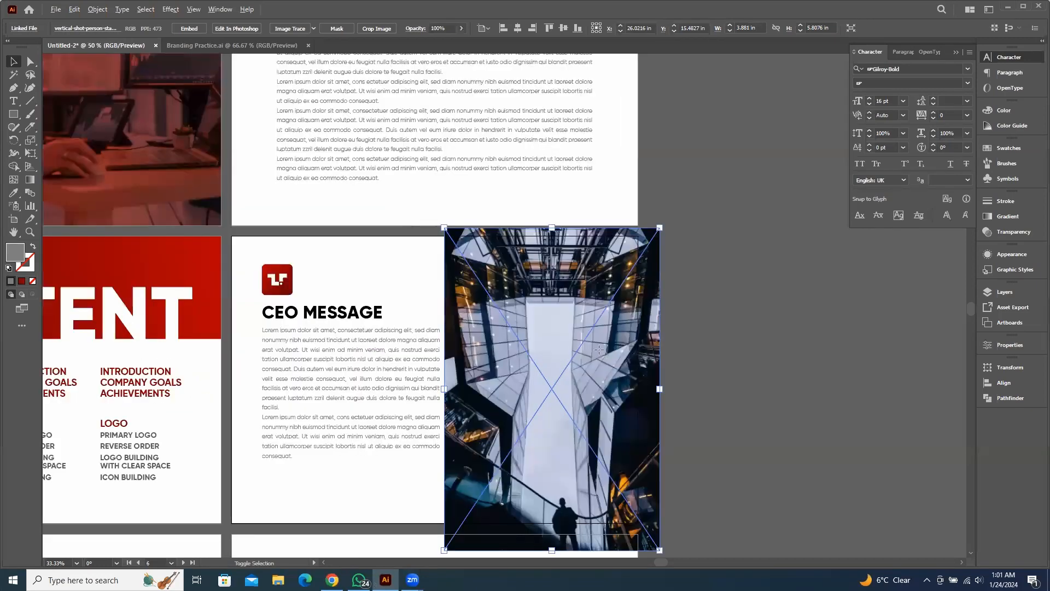
left_click_drag(597, 350, 586, 349)
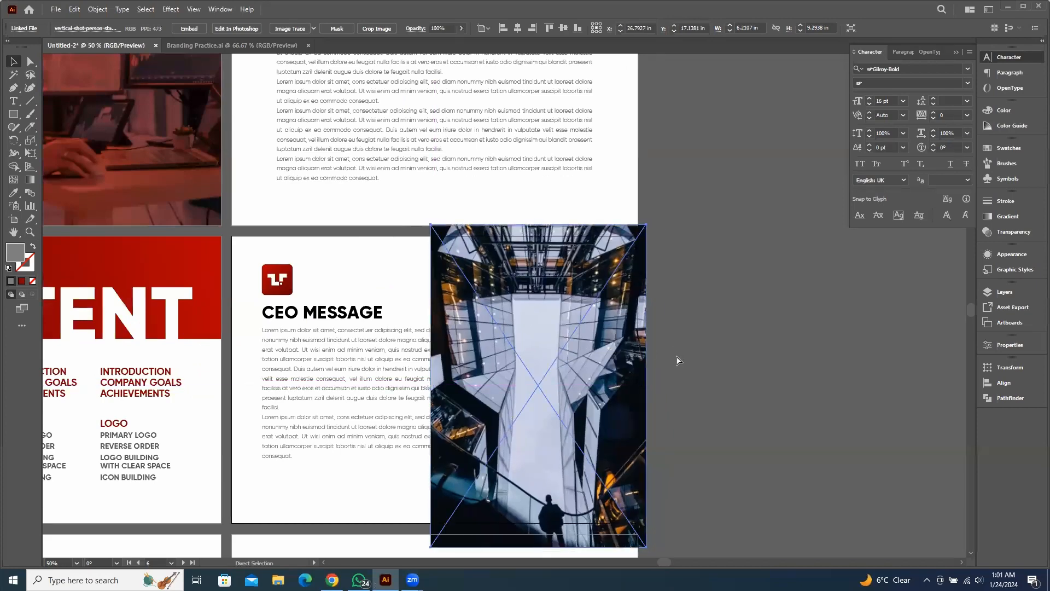
Send the skyscraper photo behind the red panel and duplicate the panel beside the page
key("ctrl+shift+bracketleft")
left_click(537, 345)
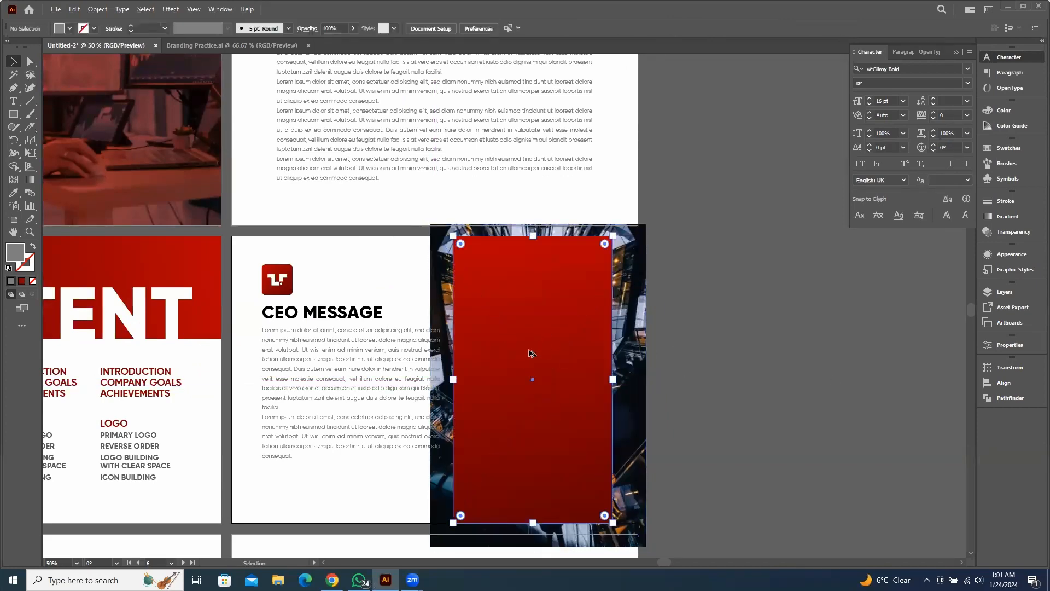
left_click_drag(539, 340, 774, 340)
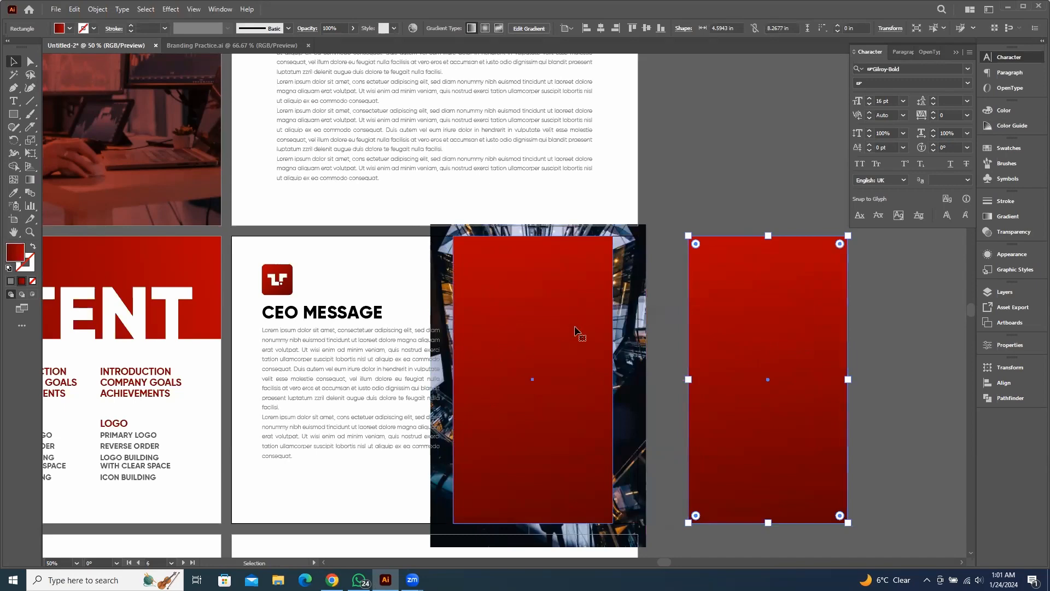
Scale the skyscraper photo down to about 5.62 by 8.41 in and centre it behind the original red panel
left_click(599, 340)
left_click(637, 395)
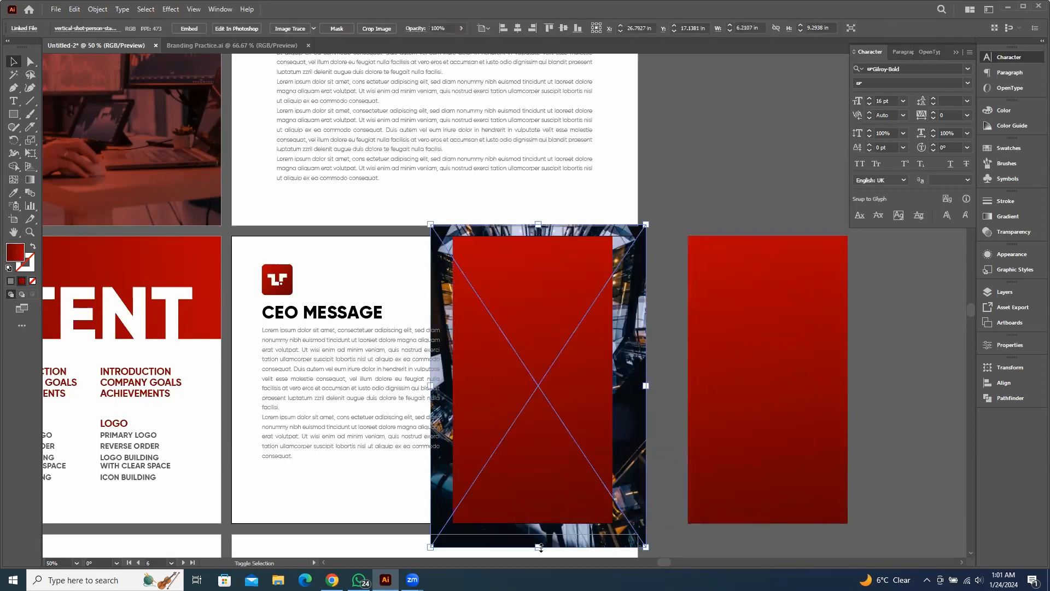
left_click_drag(540, 547, 527, 448)
left_click_drag(539, 224, 540, 234)
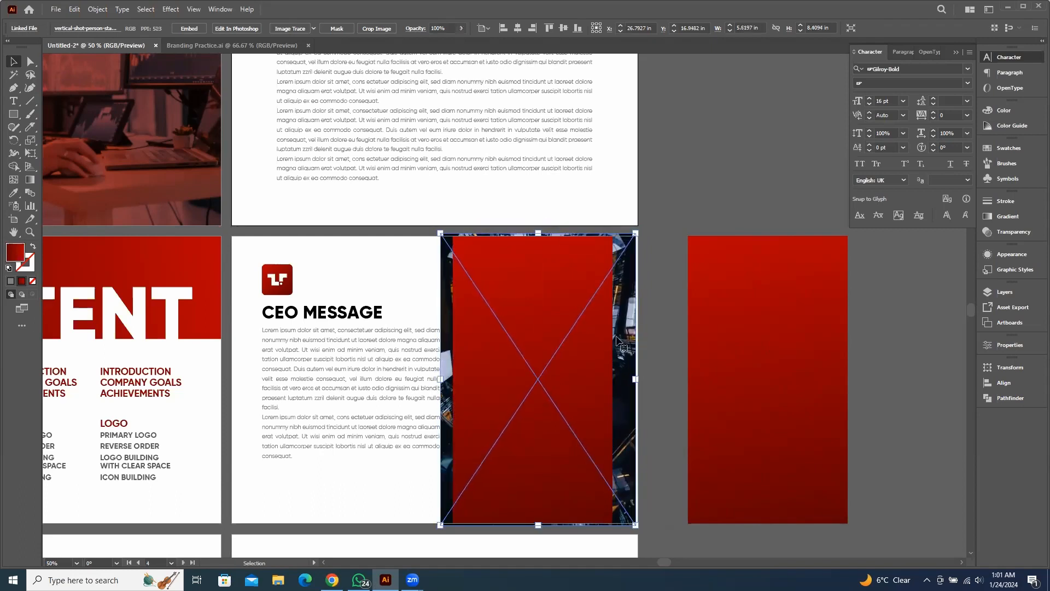
left_click_drag(623, 303, 617, 309)
Make a clipping mask that crops the skyscraper photo to the red rectangle's shape
key("a")
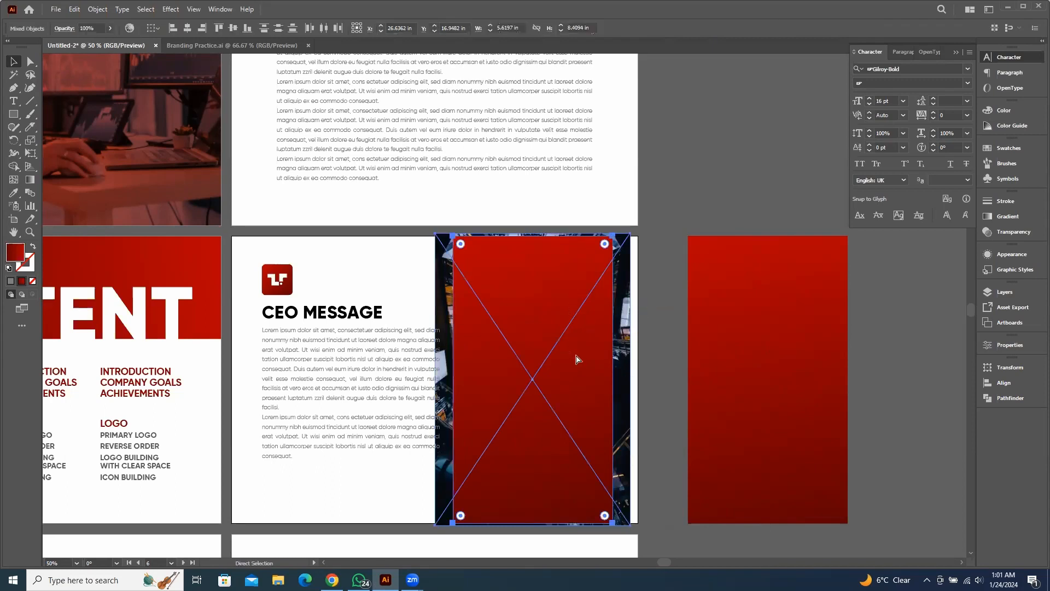
key("ctrl+7")
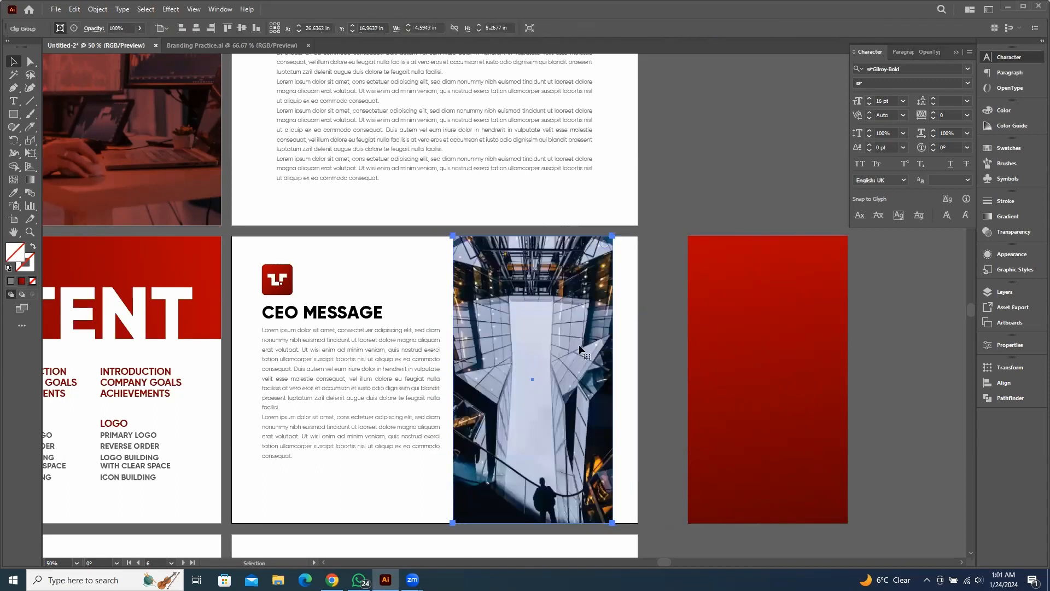
key("v")
left_click(669, 336)
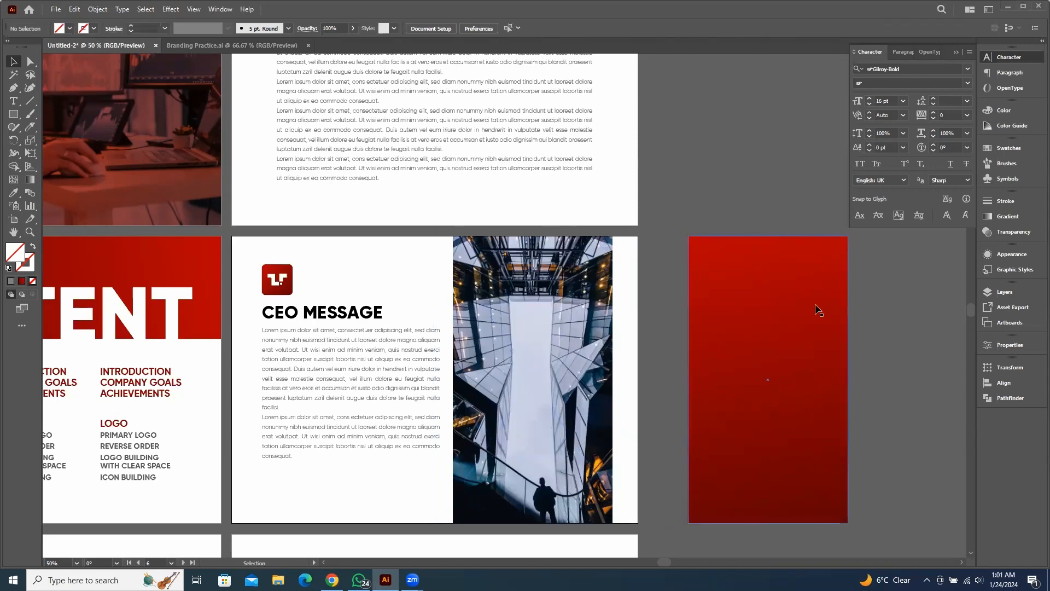
Move the duplicate red panel exactly over the masked photo and set its opacity to 75%
left_click_drag(779, 308, 567, 310)
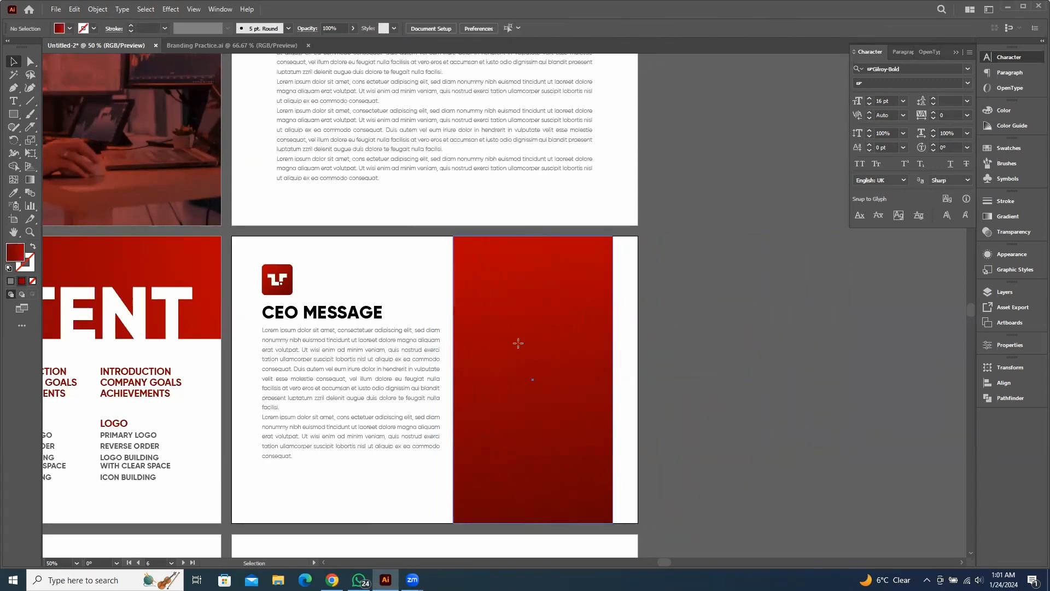
left_click_drag(680, 314, 778, 383)
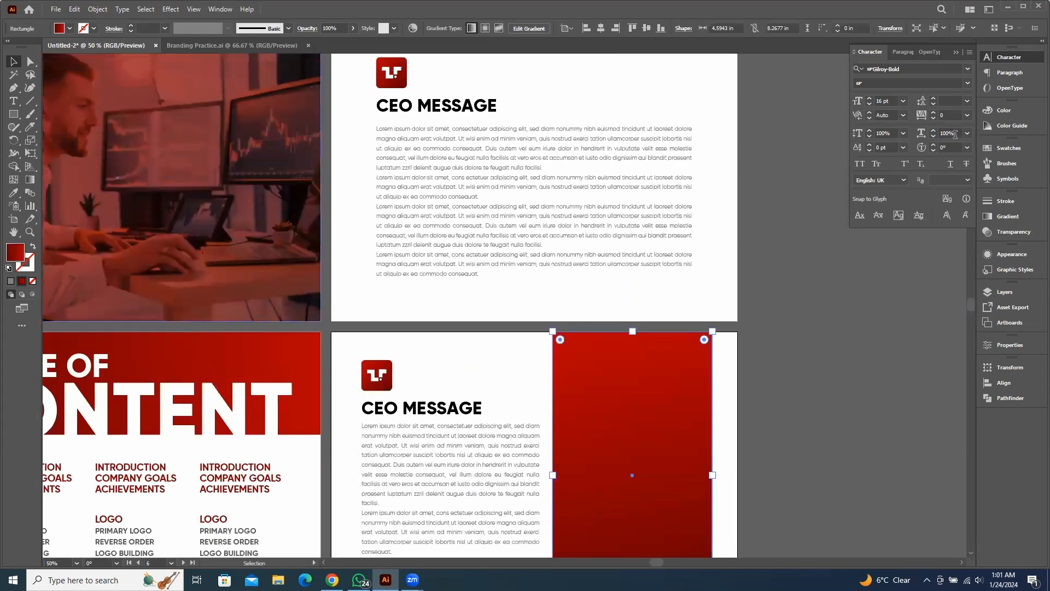
left_click(989, 235)
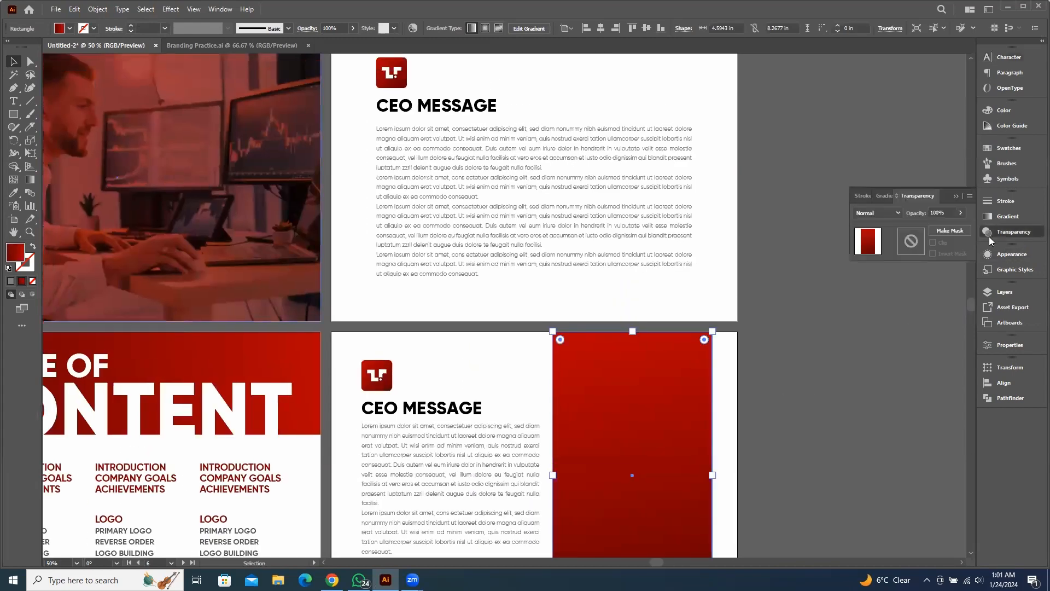
left_click(940, 212)
type("75")
key("Return")
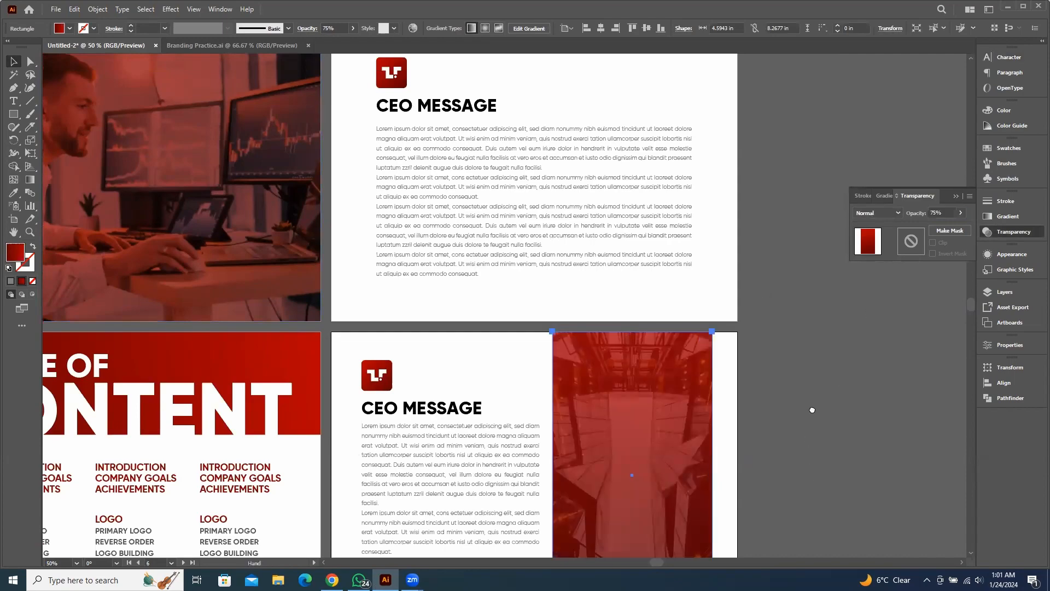
Change the blend mode of the red overlay on the skyscraper photo to Multiply
scroll(811, 410, "down", 4)
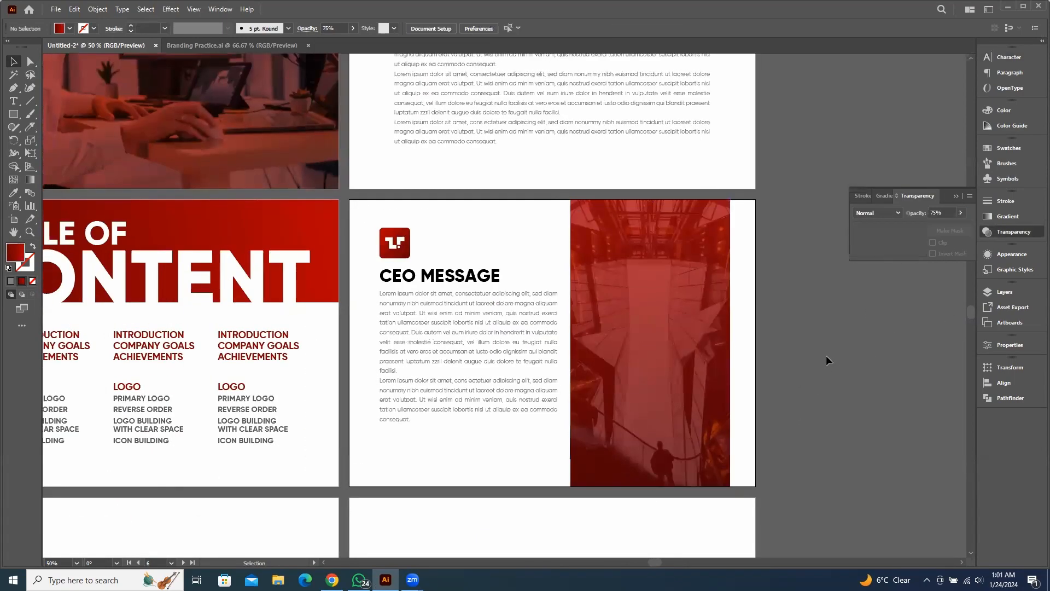
scroll(831, 357, "down", 2)
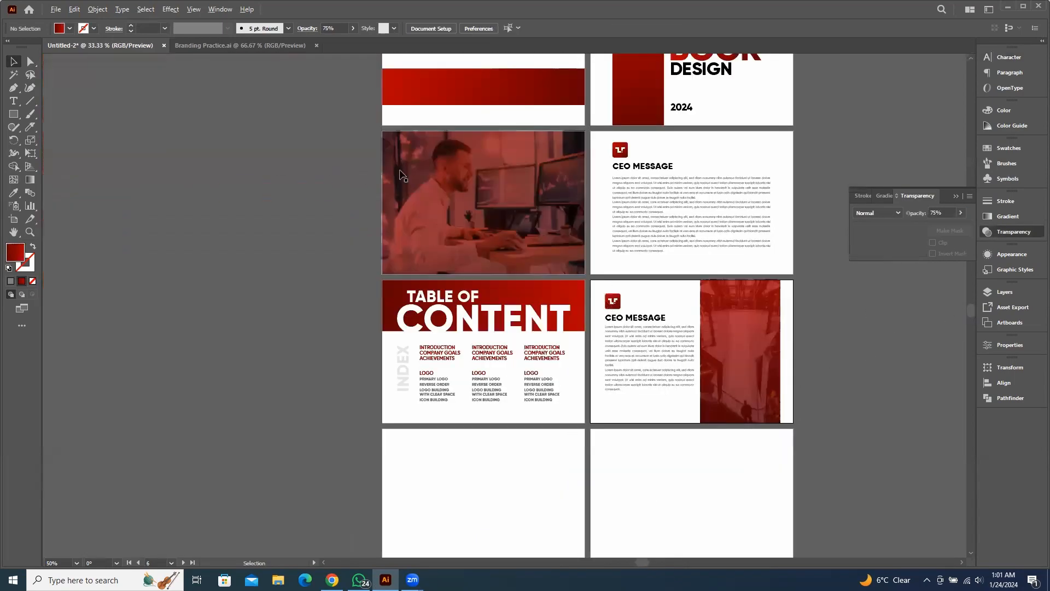
left_click(749, 330)
left_click(877, 213)
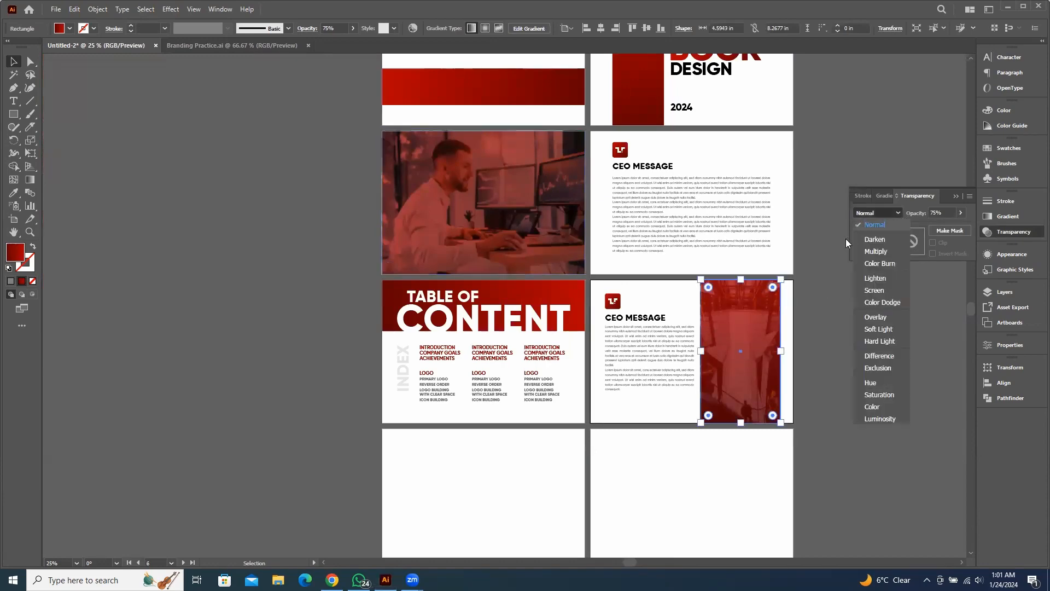
left_click(875, 251)
left_click(890, 389)
Examine the tinted skyscraper photo against the other brand book pages
scroll(876, 414, "up", 2)
scroll(877, 414, "right", 3)
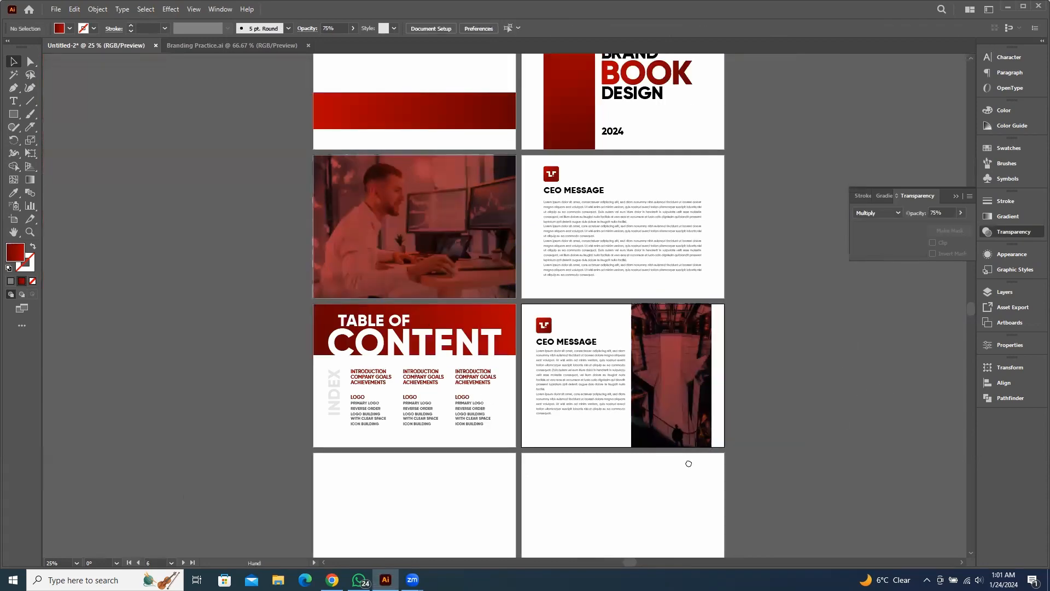
left_click(581, 432)
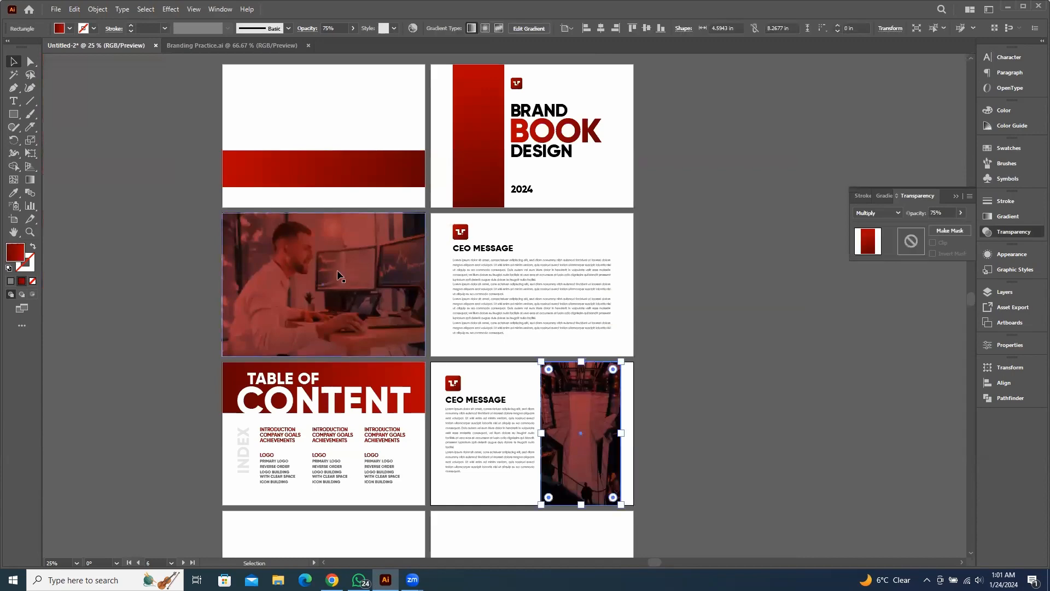
left_click(726, 429)
key("ctrl+minus")
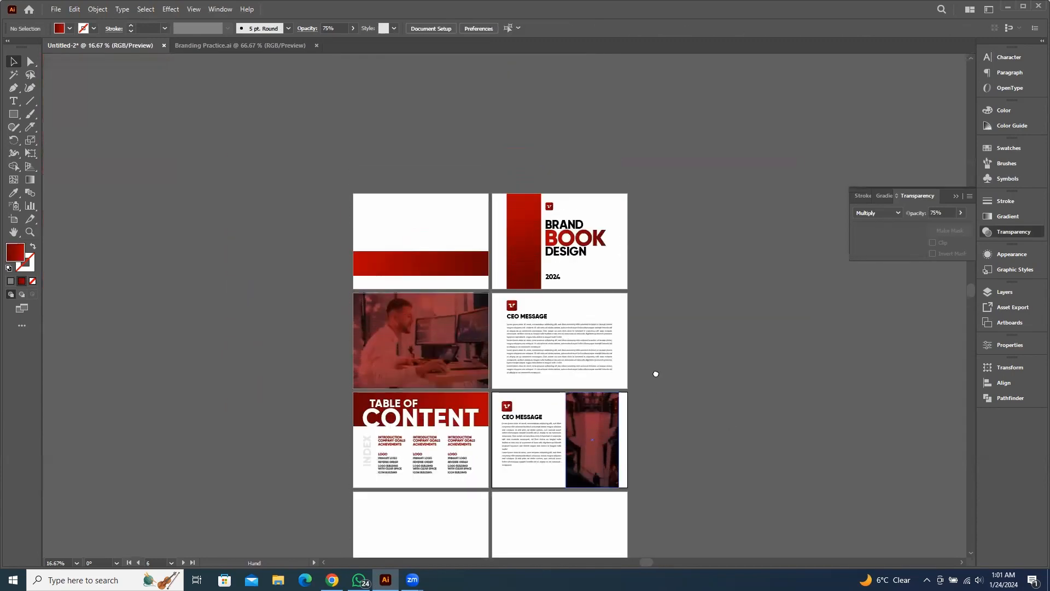
scroll(554, 433, "up", 1)
left_click_drag(473, 453, 494, 326)
scroll(506, 326, "up", 1)
scroll(506, 327, "up", 1)
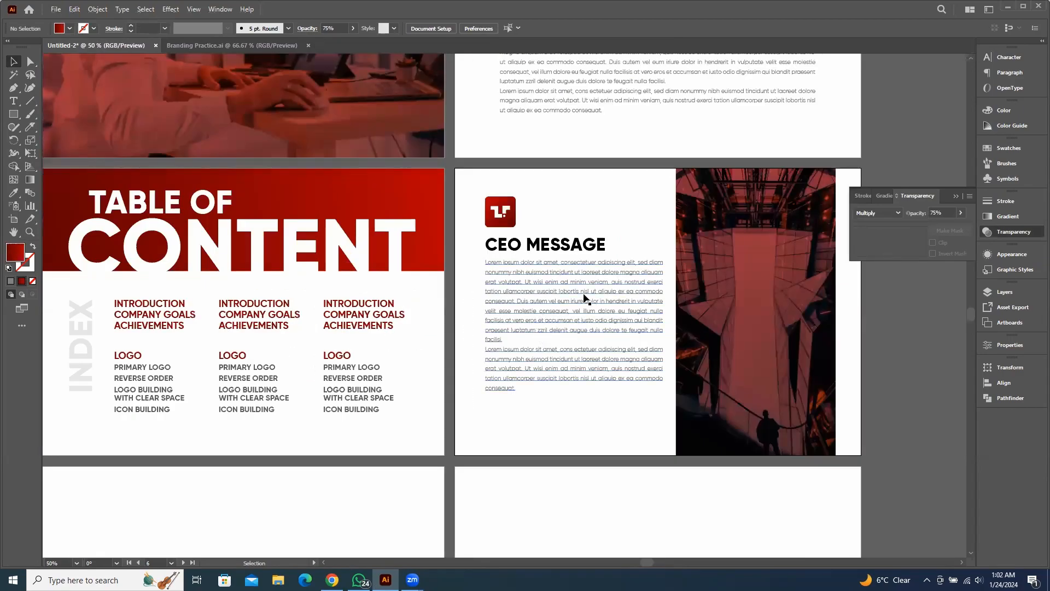
scroll(586, 299, "down", 3)
scroll(525, 391, "down", 1)
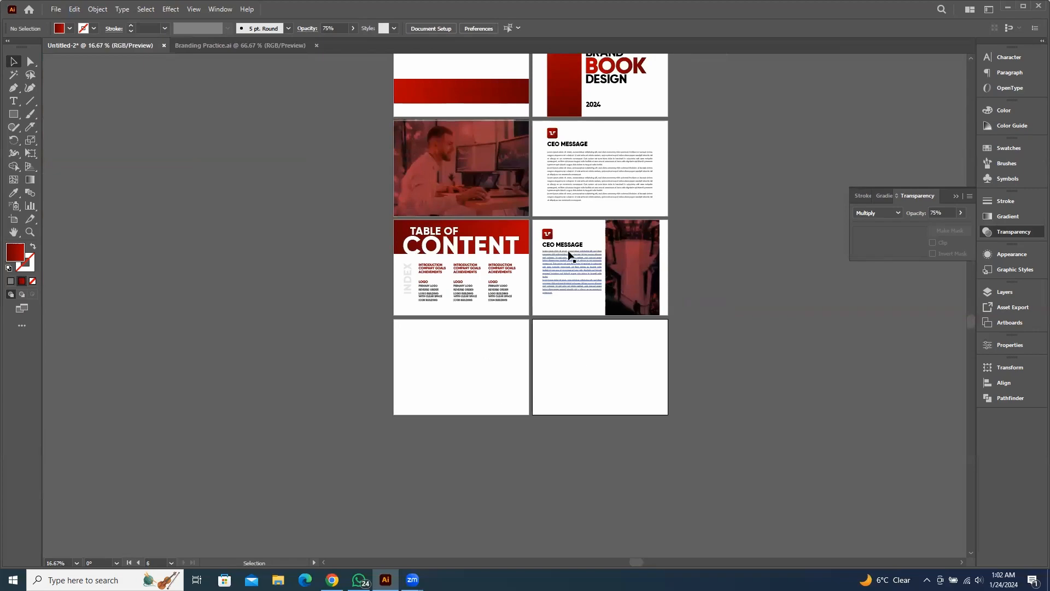
Replace the CEO MESSAGE heading beside the skyscraper photo with UNIVERSAL TRADERS
scroll(557, 255, "up", 4)
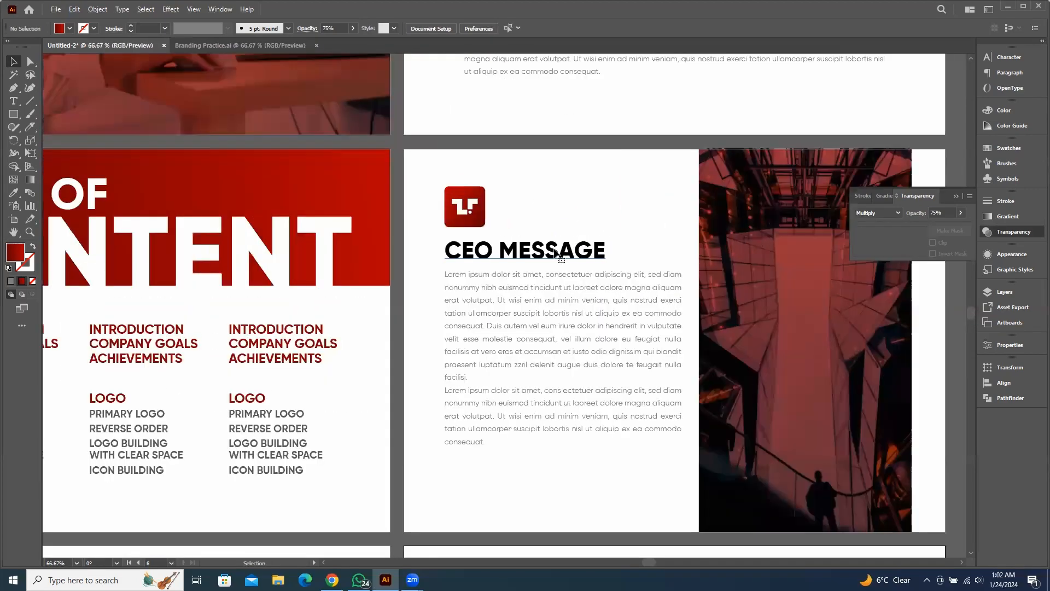
double_click(557, 252)
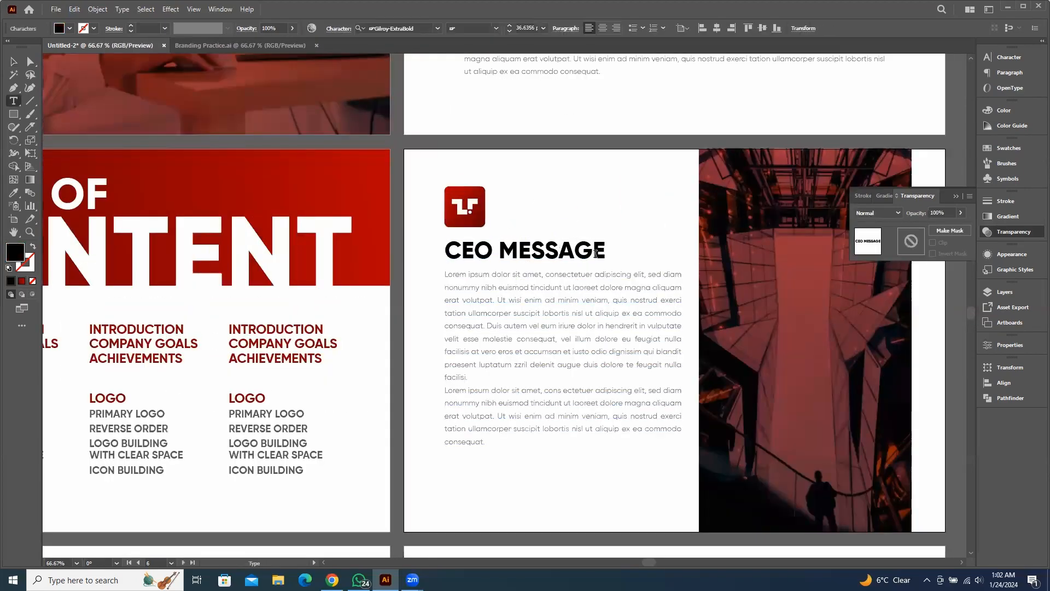
key("ctrl+a")
key("Escape")
key("ctrl+a")
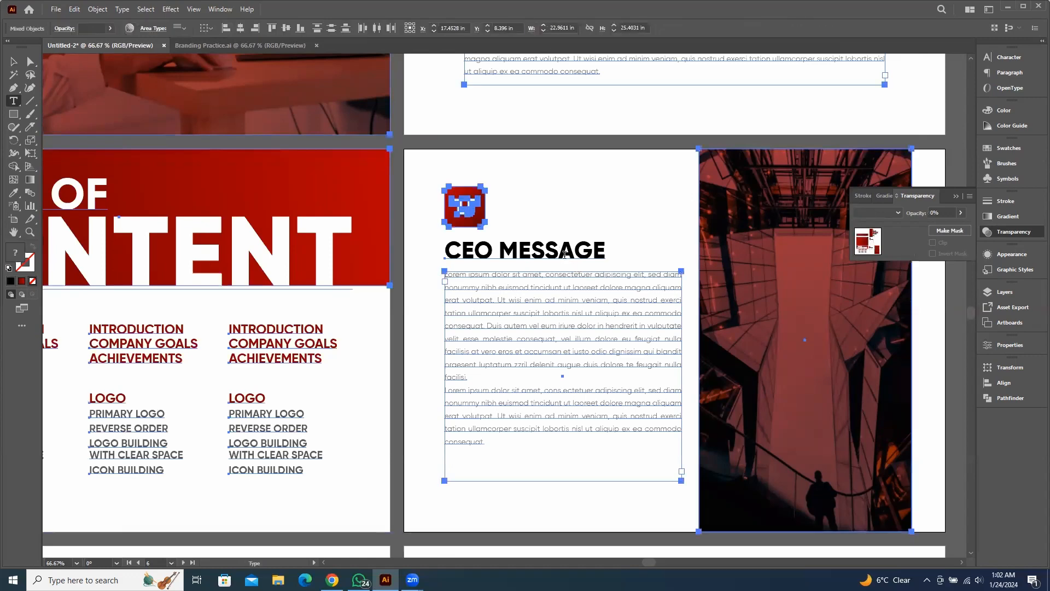
double_click(564, 254)
key("ctrl+a")
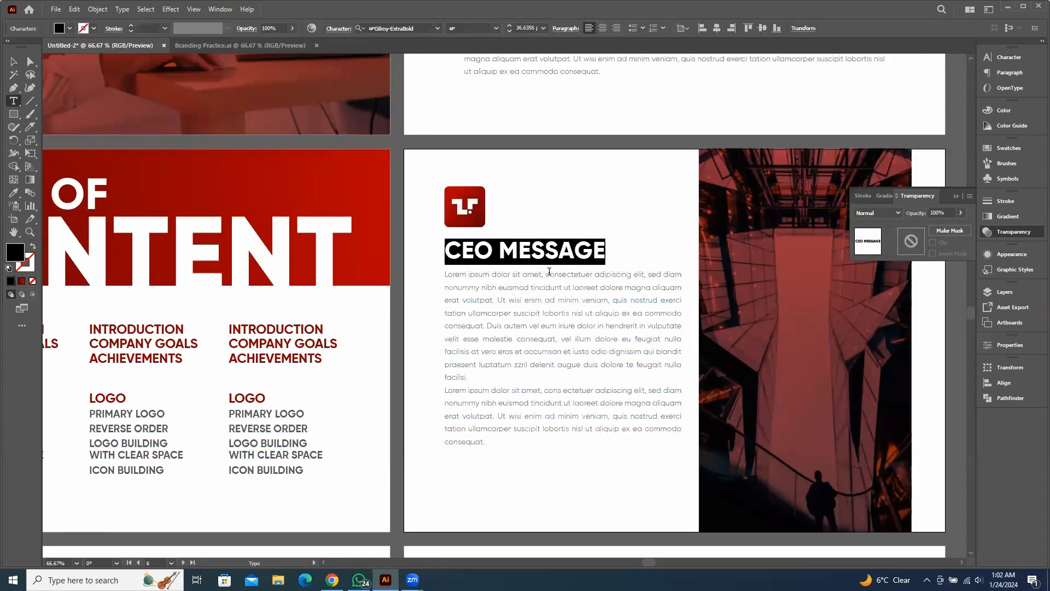
type("UNIVER")
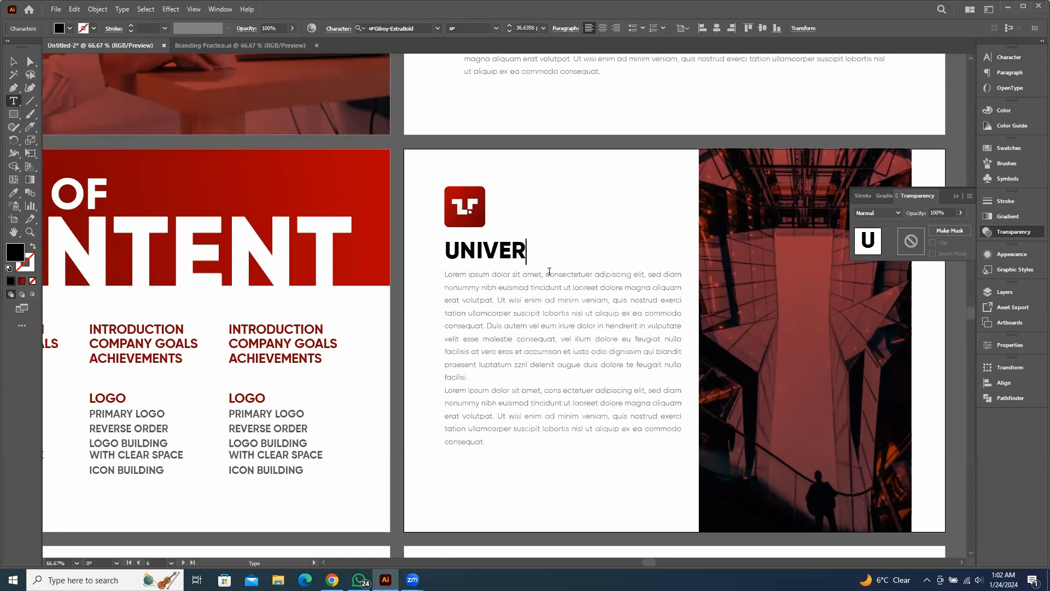
type("SAL TRADERS")
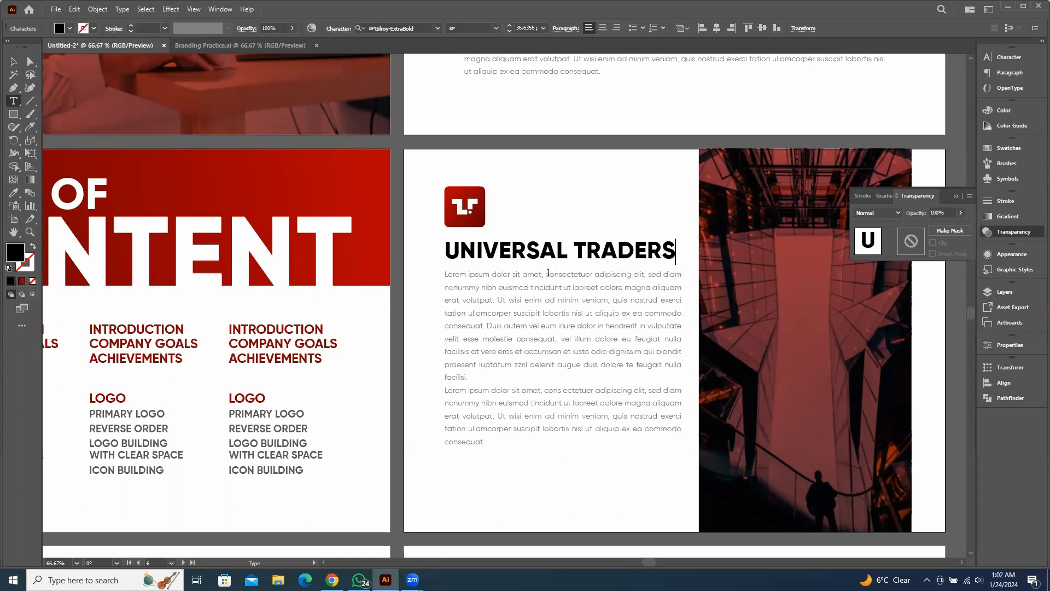
key("Escape")
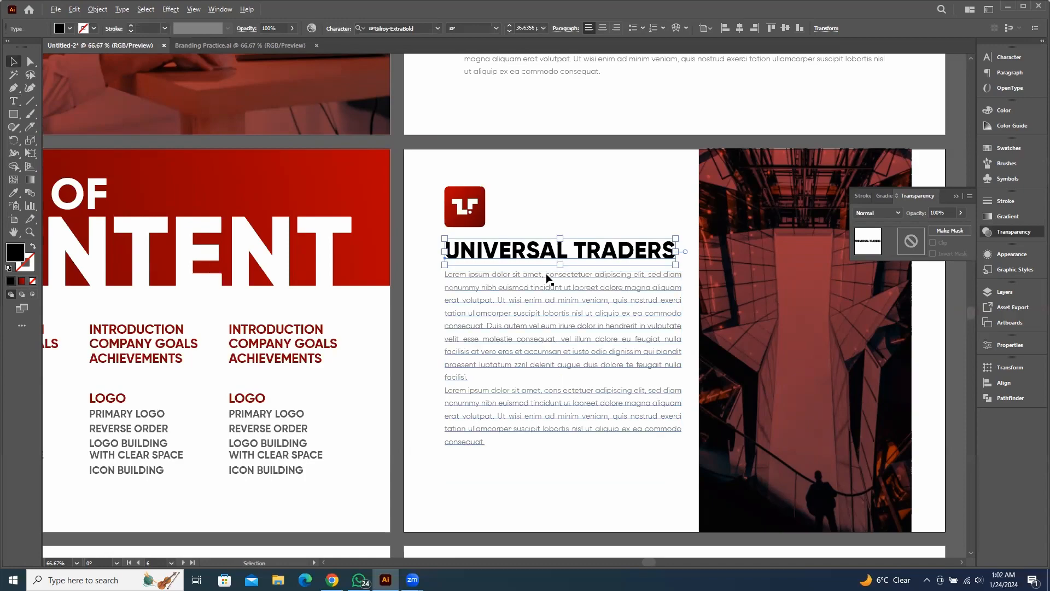
Deselect the heading and collapse the transparency settings
scroll(593, 329, "down", 2)
left_click_drag(893, 461, 820, 392)
left_click(853, 362)
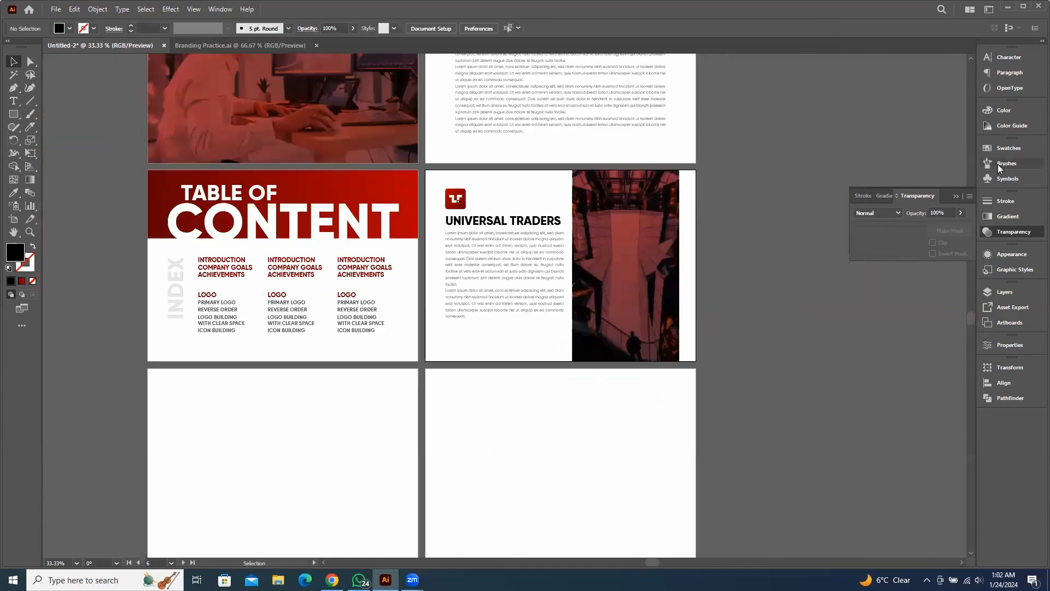
left_click(956, 196)
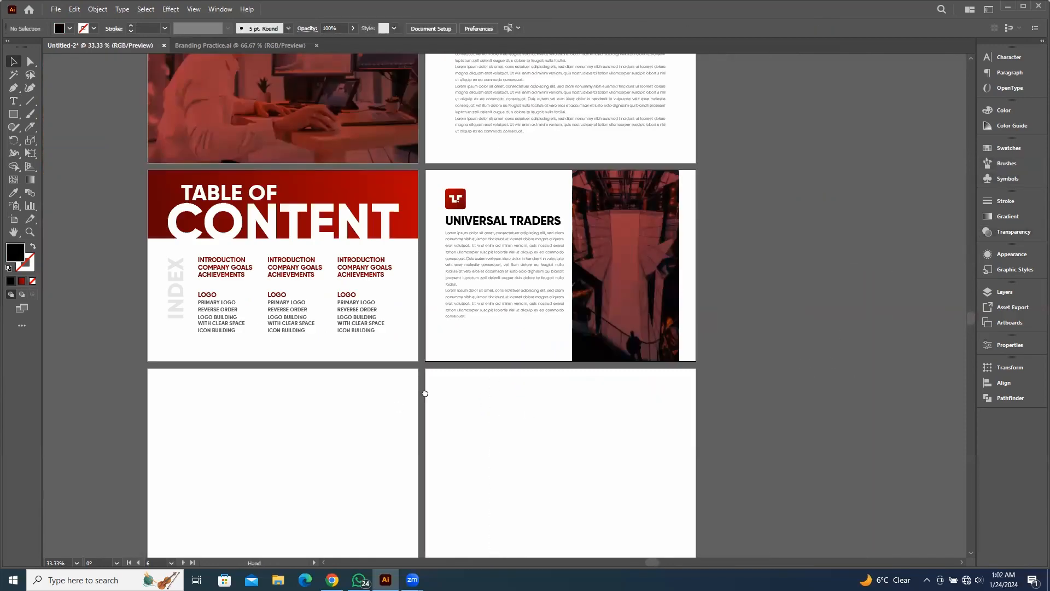
left_click_drag(373, 410, 604, 350)
left_click_drag(563, 391, 405, 381)
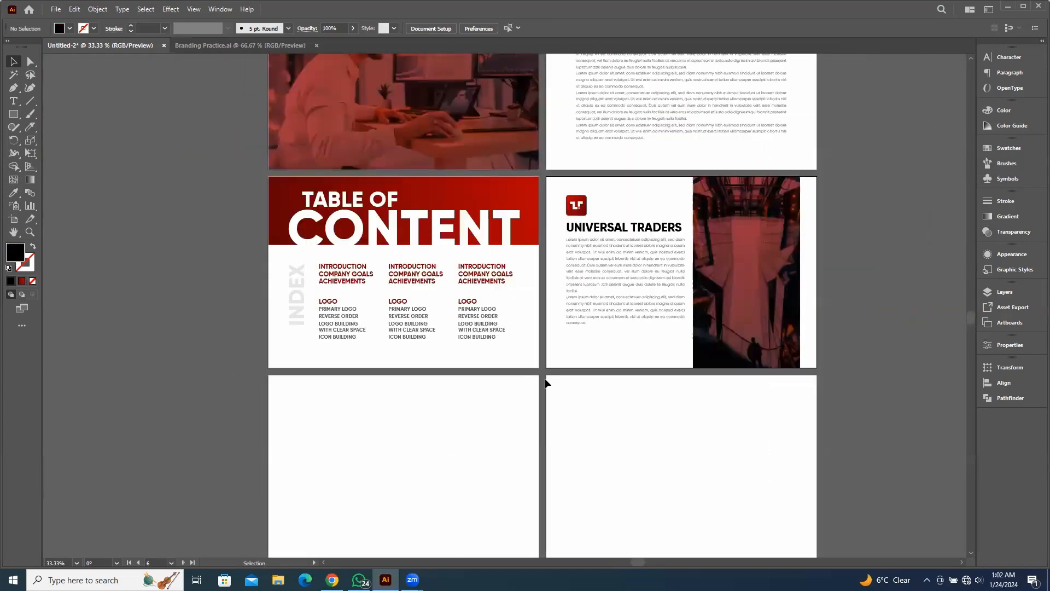
Review the brand book pages from the cover to the Universal Traders page and the two empty pages beneath
scroll(546, 380, "down", 2)
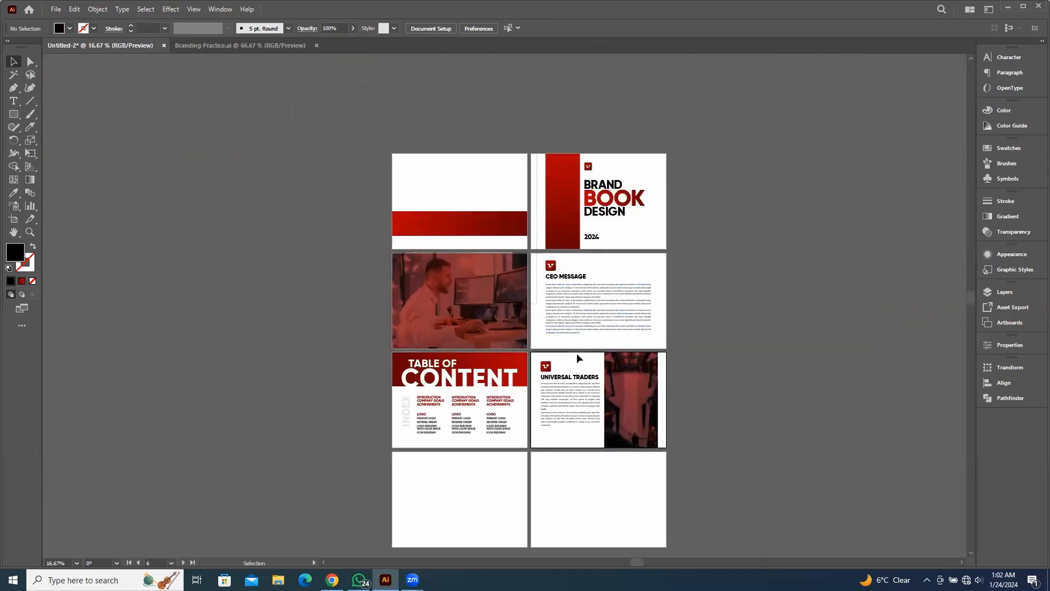
key("ctrl+a")
left_click_drag(747, 478, 704, 347)
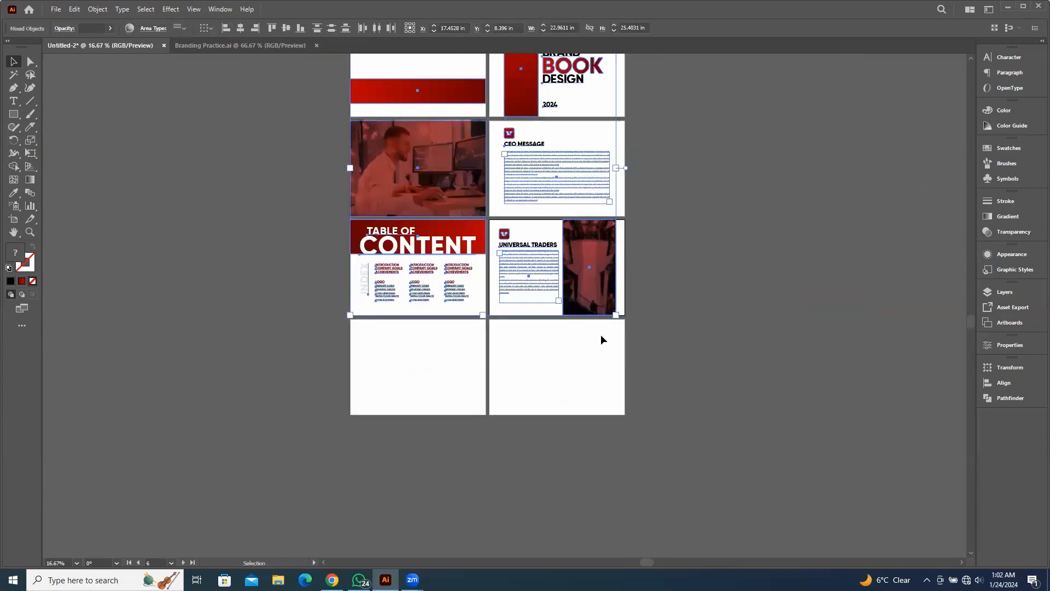
left_click(601, 335)
scroll(402, 268, "up", 5)
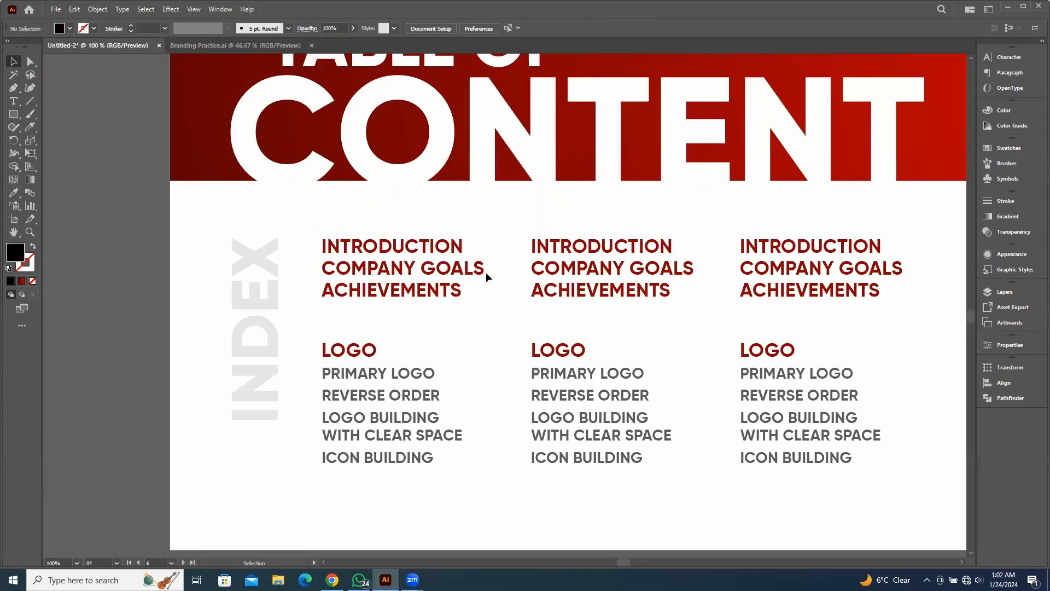
scroll(476, 276, "down", 3)
left_click_drag(564, 441, 558, 329)
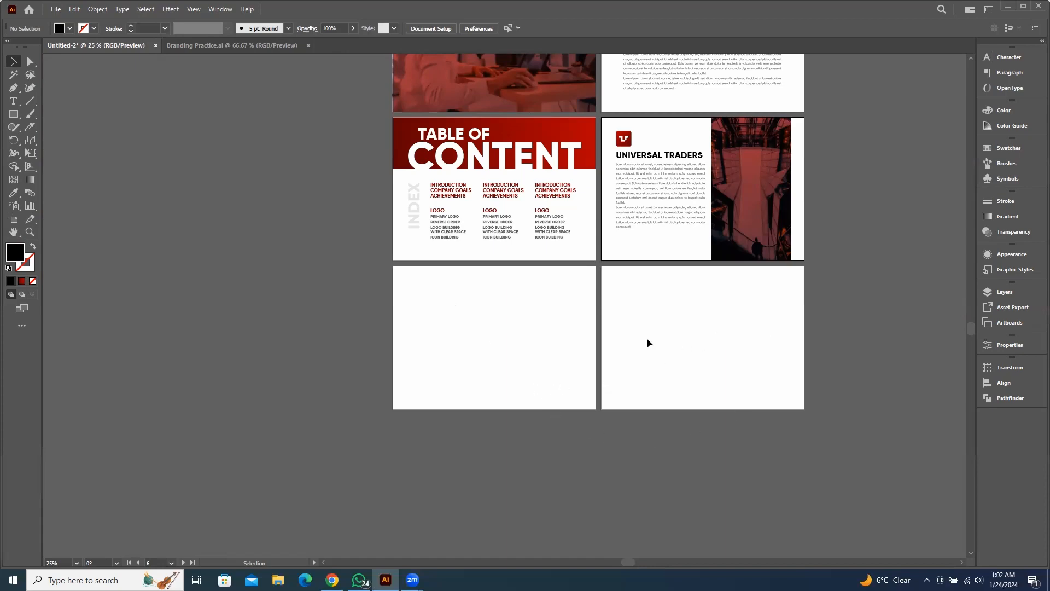
scroll(633, 344, "down", 1)
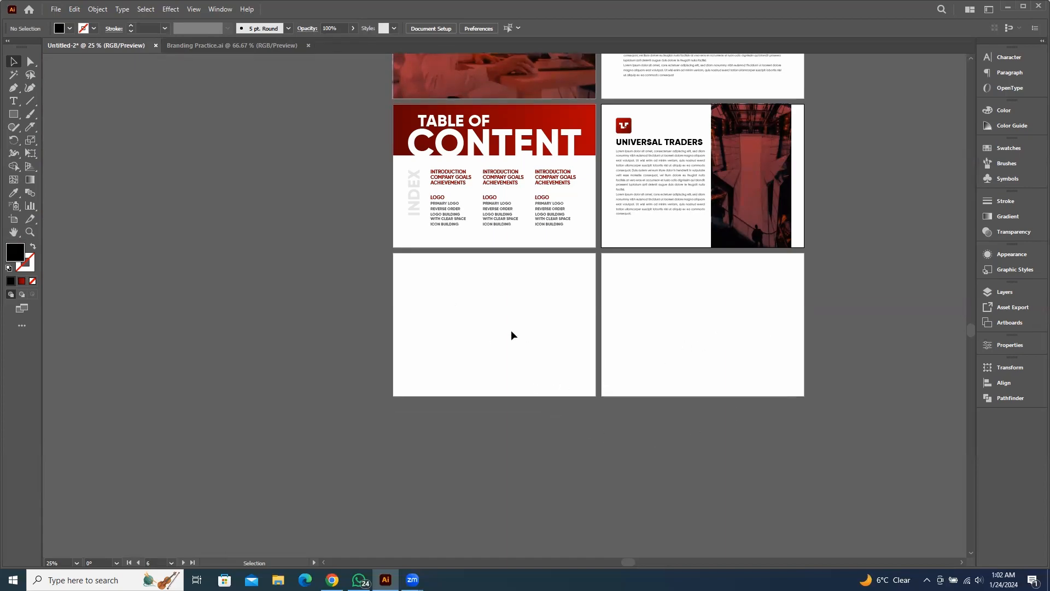
scroll(422, 199, "up", 4)
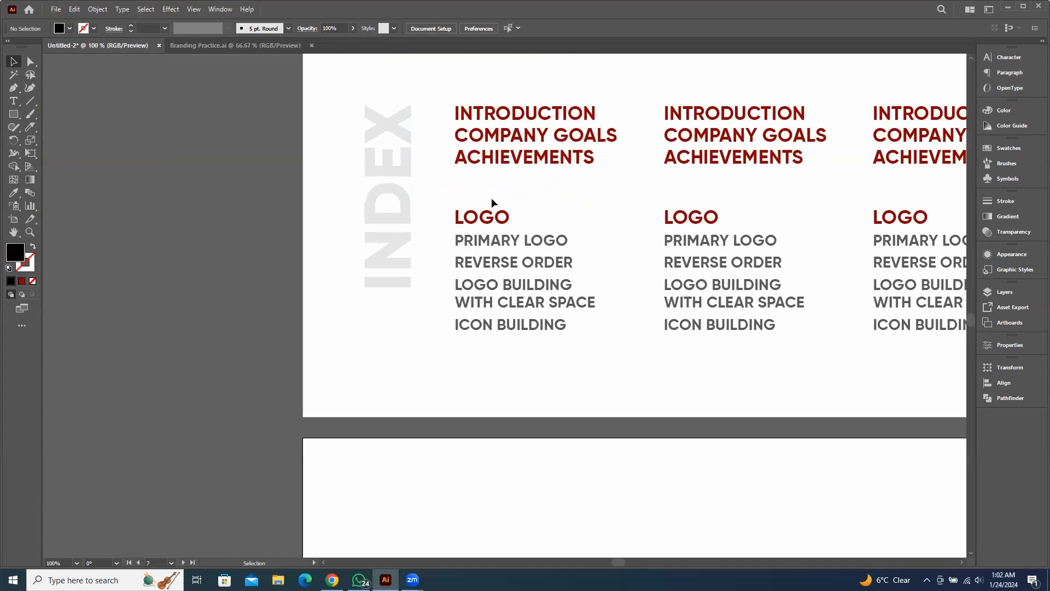
Compare the LOGO entries in the table of contents with the empty pages still to fill
left_click_drag(469, 198, 505, 342)
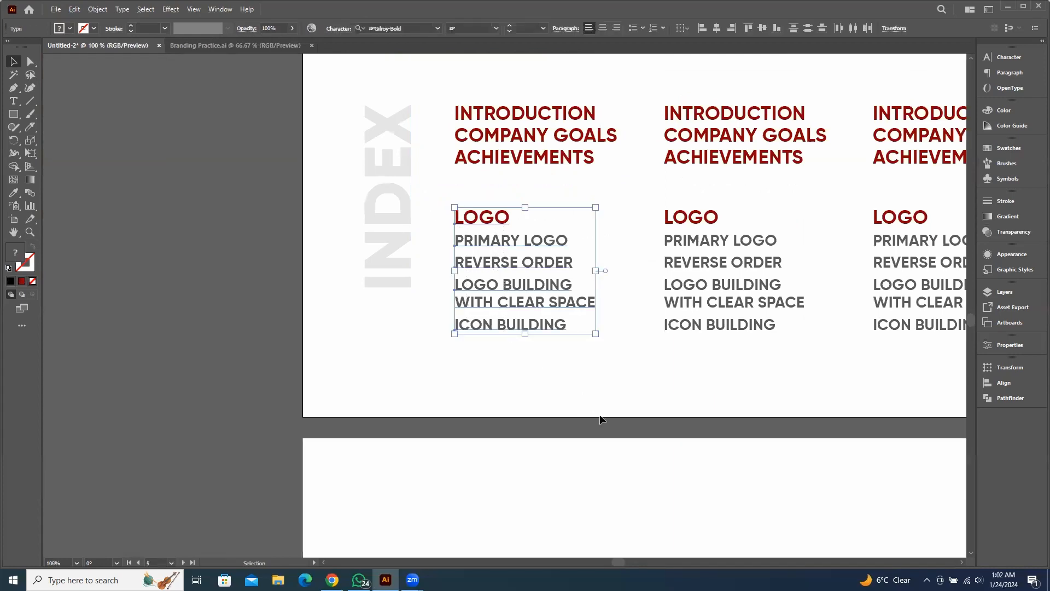
left_click(244, 325)
scroll(433, 330, "down", 3)
left_click_drag(509, 389, 363, 225)
scroll(386, 261, "down", 4)
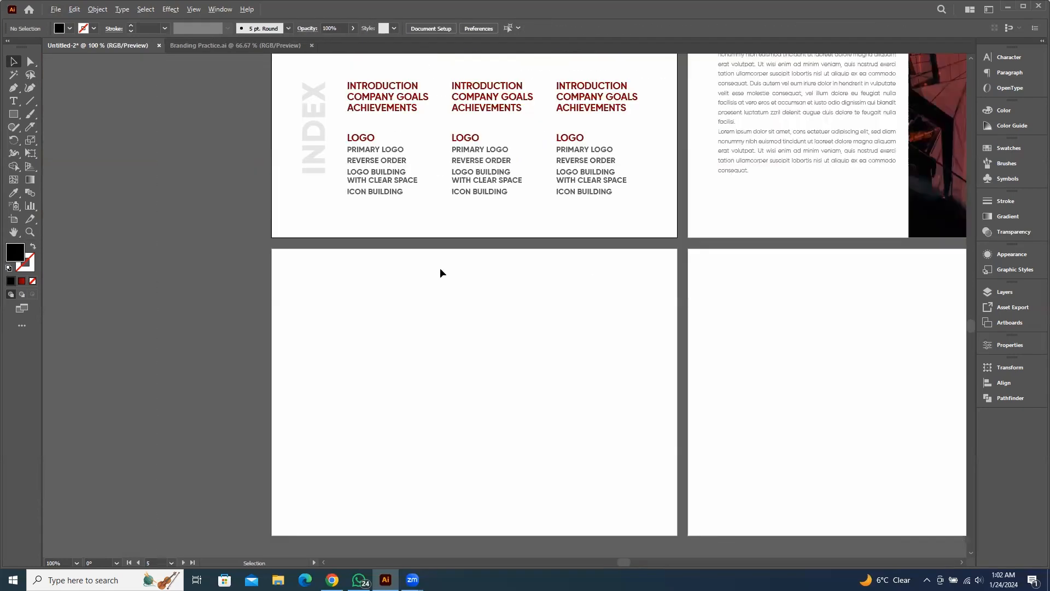
left_click_drag(458, 294, 485, 310)
left_click(521, 357)
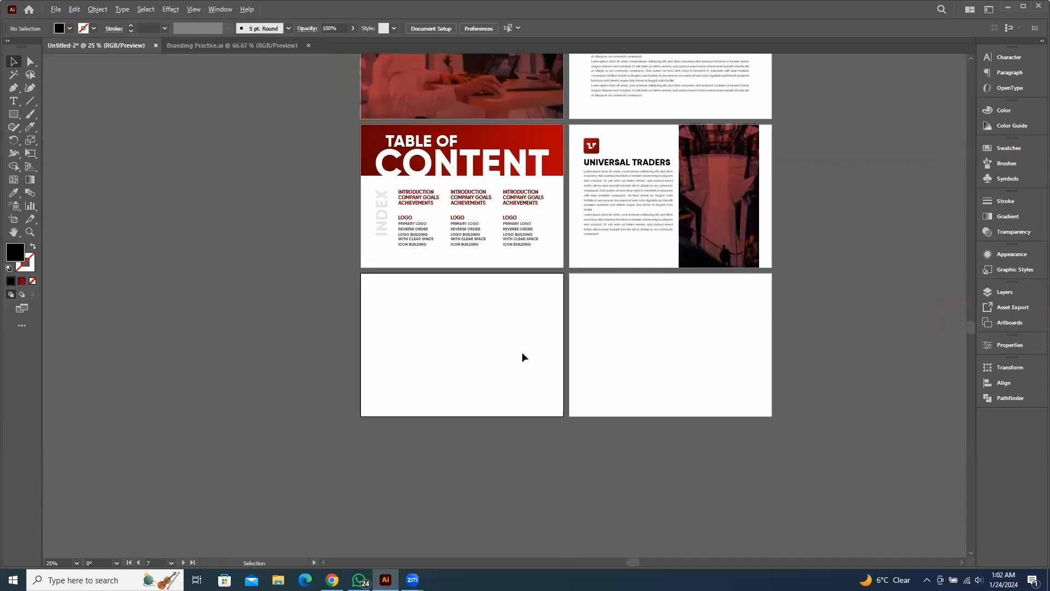
scroll(437, 338, "up", 1)
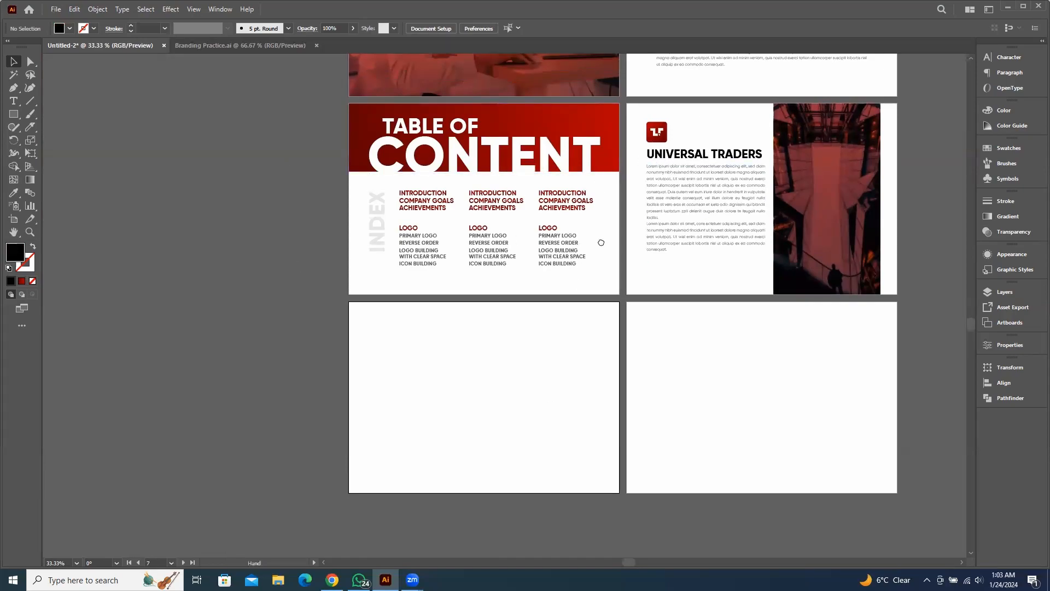
scroll(601, 242, "up", 5)
Switch to Branding Practice.ai and copy the complete Universal Traders logo with its icon and wordmark
left_click(241, 46)
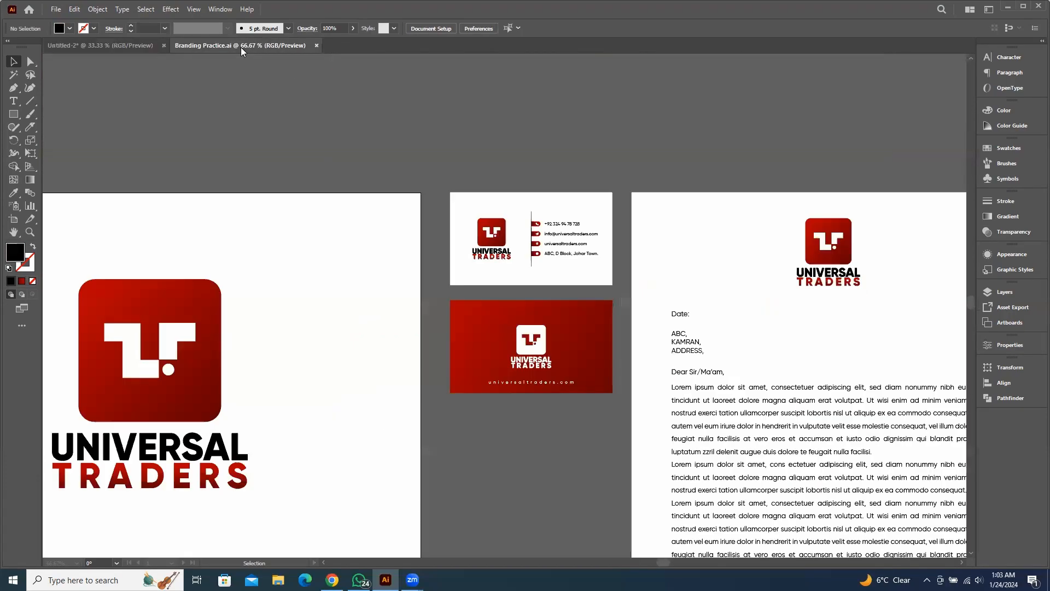
key("a")
left_click_drag(327, 216, 125, 502)
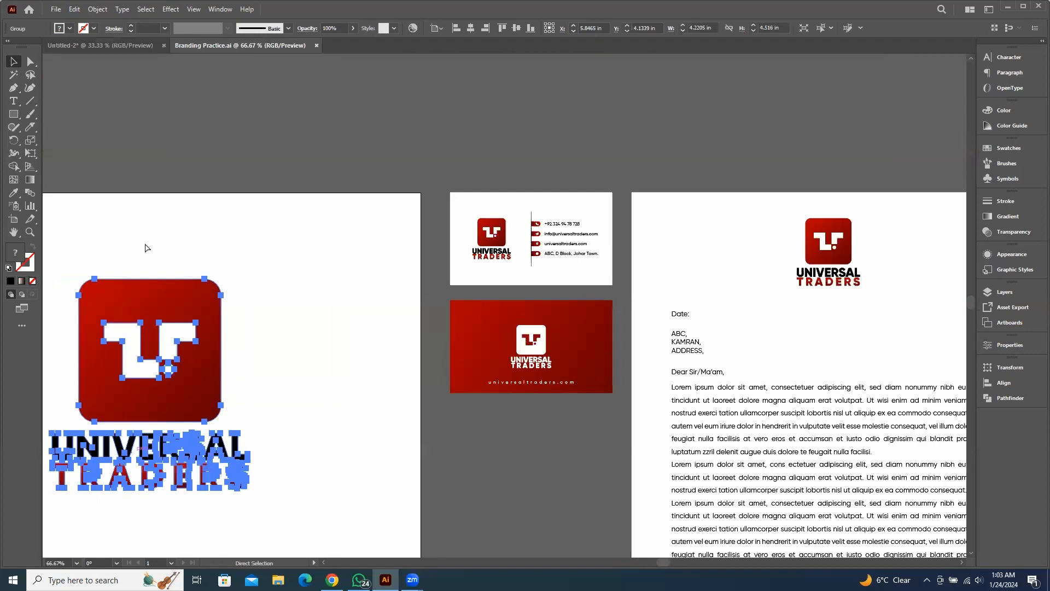
key("v")
key("ctrl+c")
Paste the logo into the brand book and place it on the empty page below the table of contents
left_click(148, 46)
key("ctrl+v")
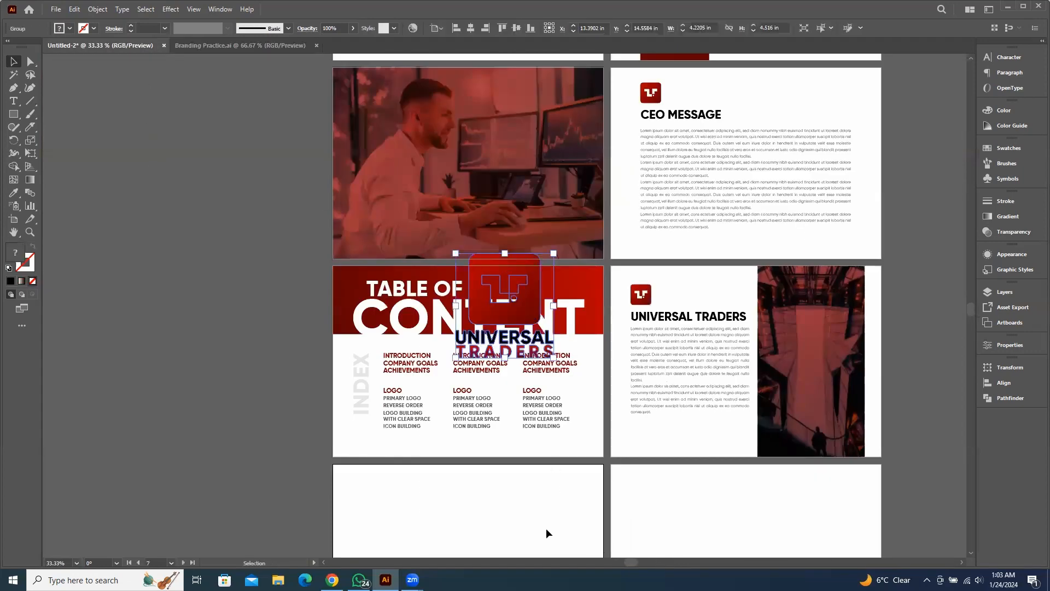
scroll(536, 383, "down", 5)
left_click_drag(511, 129, 471, 333)
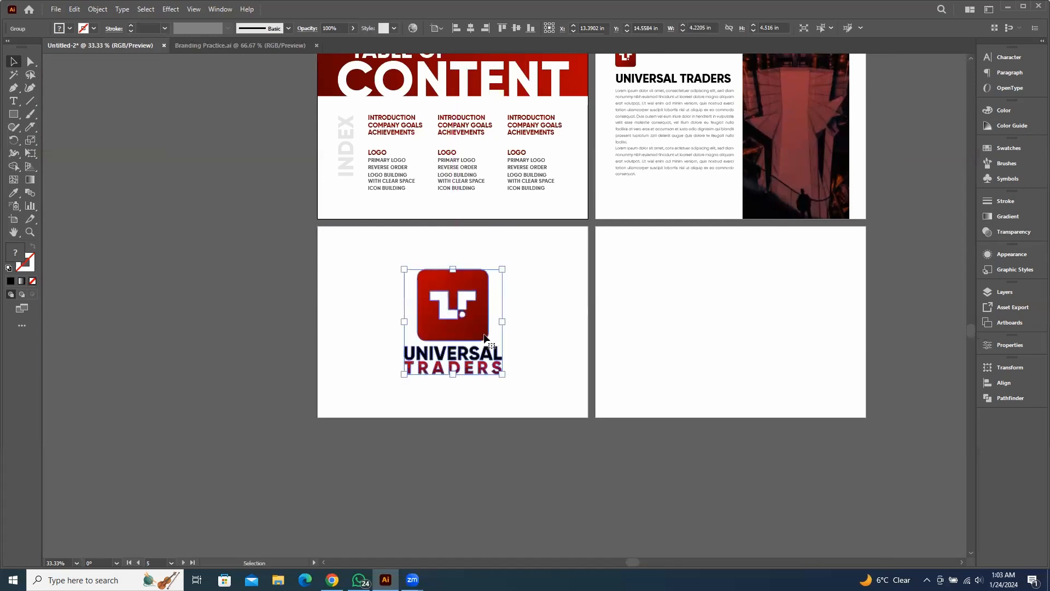
Align the pasted logo horizontally to the center of its page
left_click(560, 289)
left_click(482, 302)
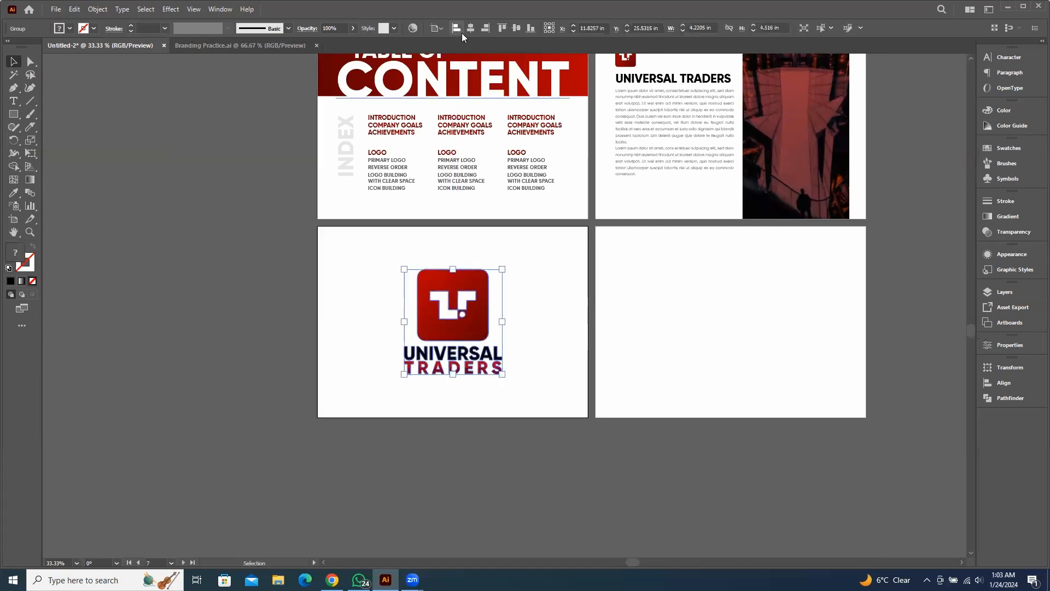
left_click(536, 253)
left_click(441, 284)
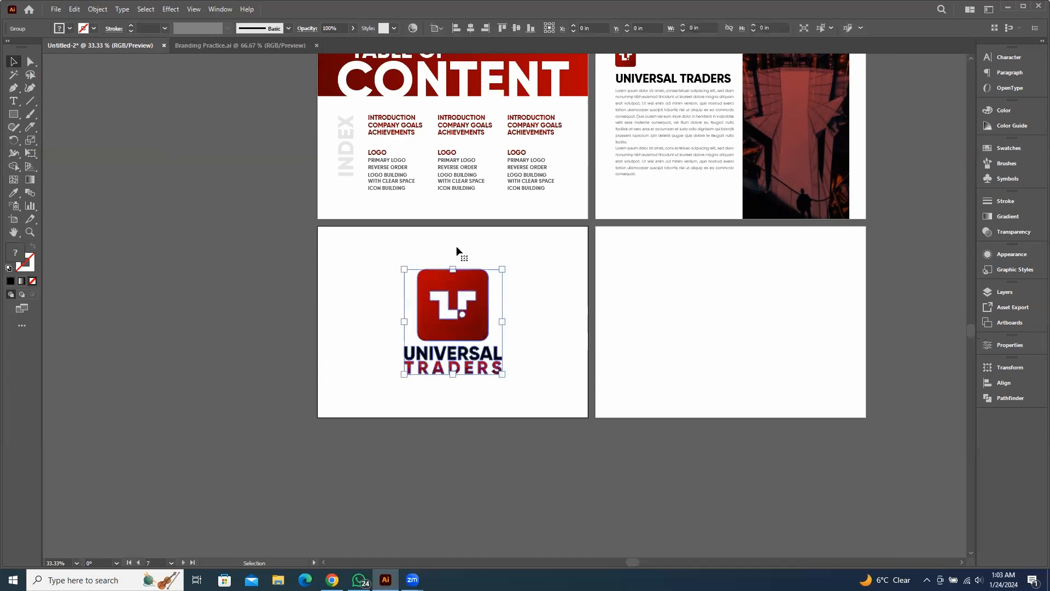
left_click(470, 28)
left_click(540, 289)
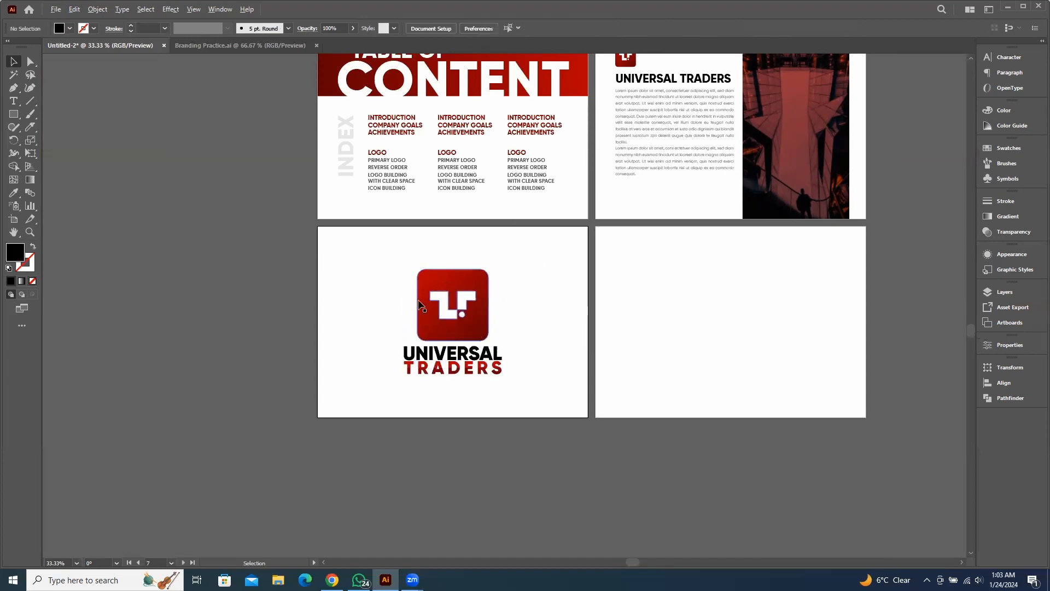
Scale the logo down proportionally around its center to about 80 percent
key("ctrl+plus")
key("ctrl+plus")
left_click_drag(592, 307, 615, 266)
left_click(552, 201)
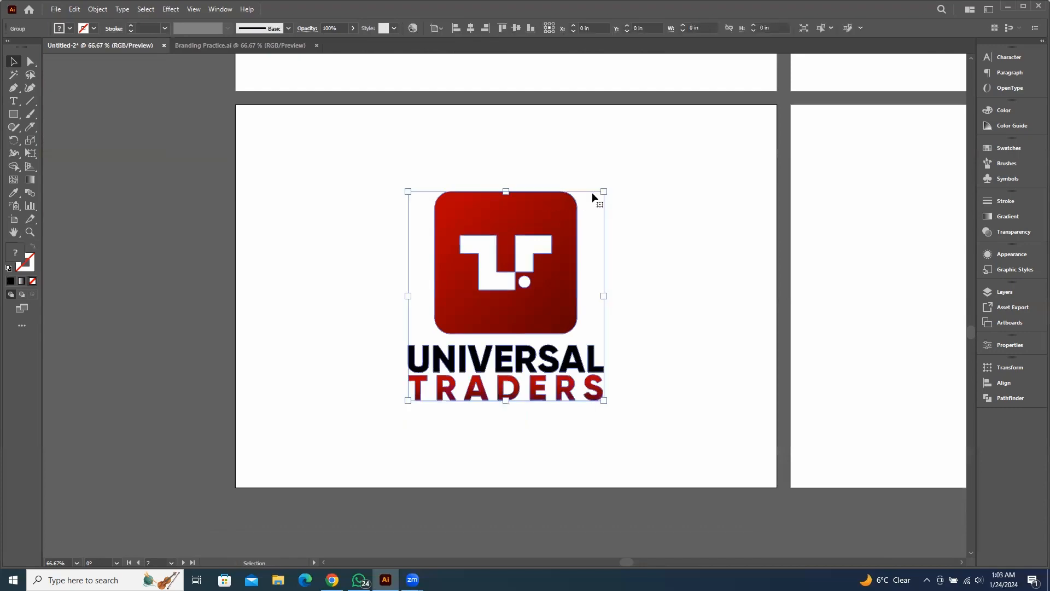
left_click_drag(603, 191, 588, 211)
left_click(654, 179)
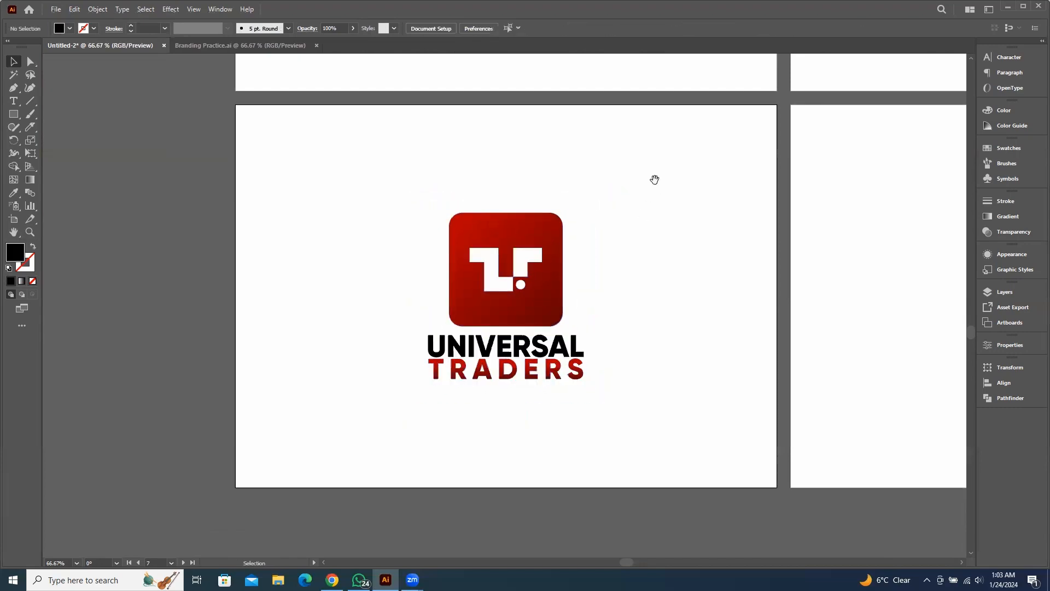
left_click_drag(654, 178, 599, 211)
key("ctrl+minus")
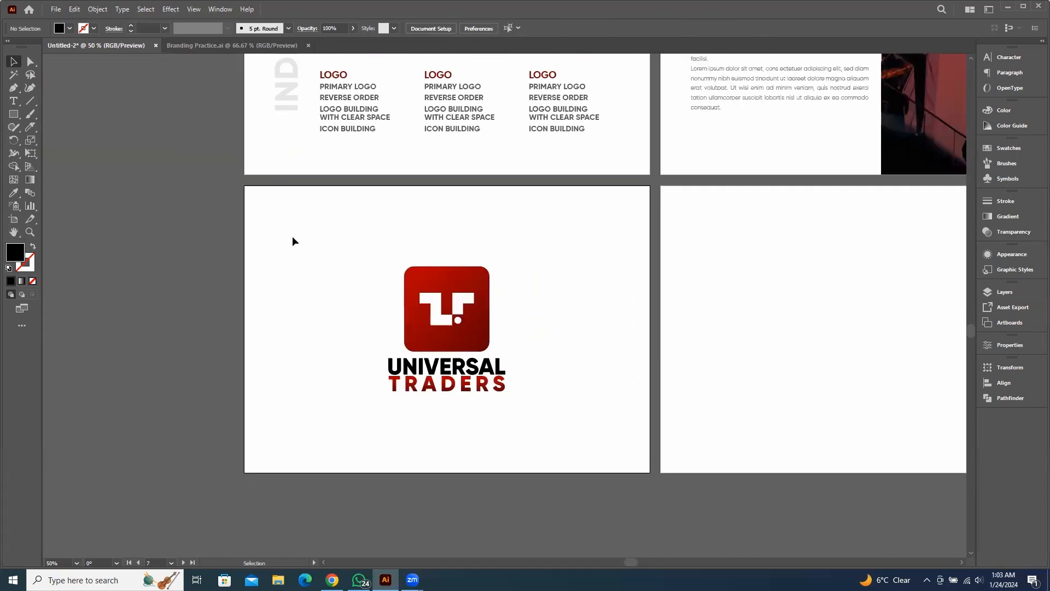
Duplicate the CONTENT heading onto the logo page and replace its text with PRIMARY LOGO
scroll(292, 242, "up", 5)
scroll(292, 241, "left", 2)
left_click_drag(433, 153, 416, 352)
double_click(417, 391)
key("ctrl+a")
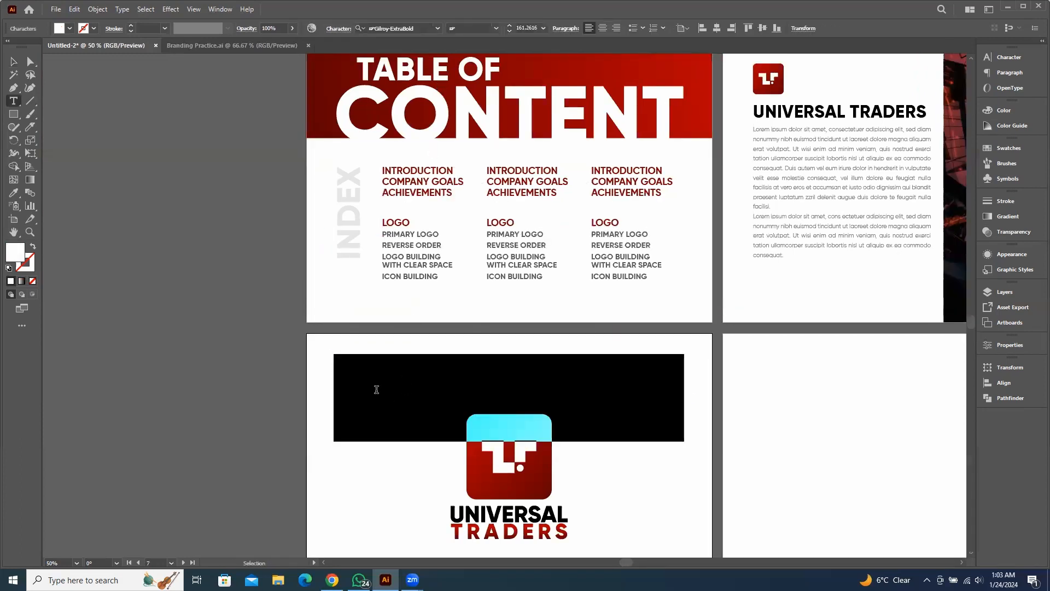
type("PRIMAR")
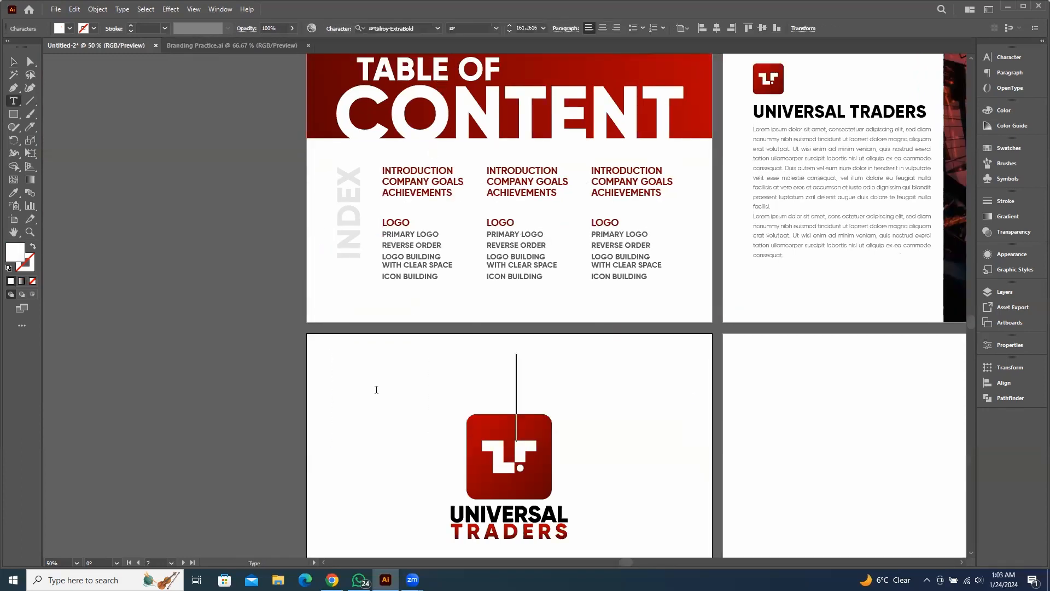
type("Y LOGO")
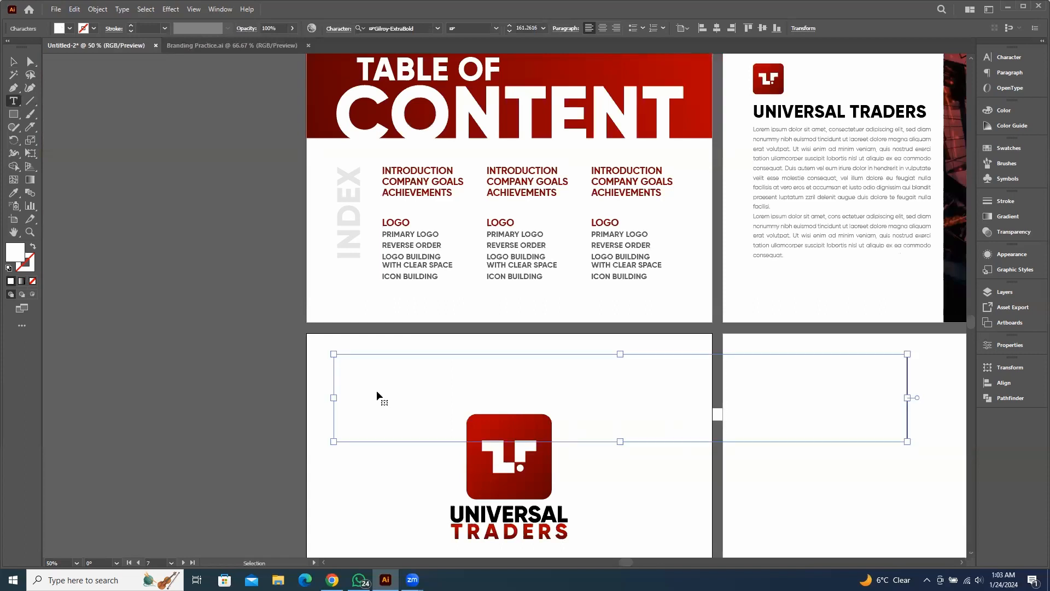
key("Escape")
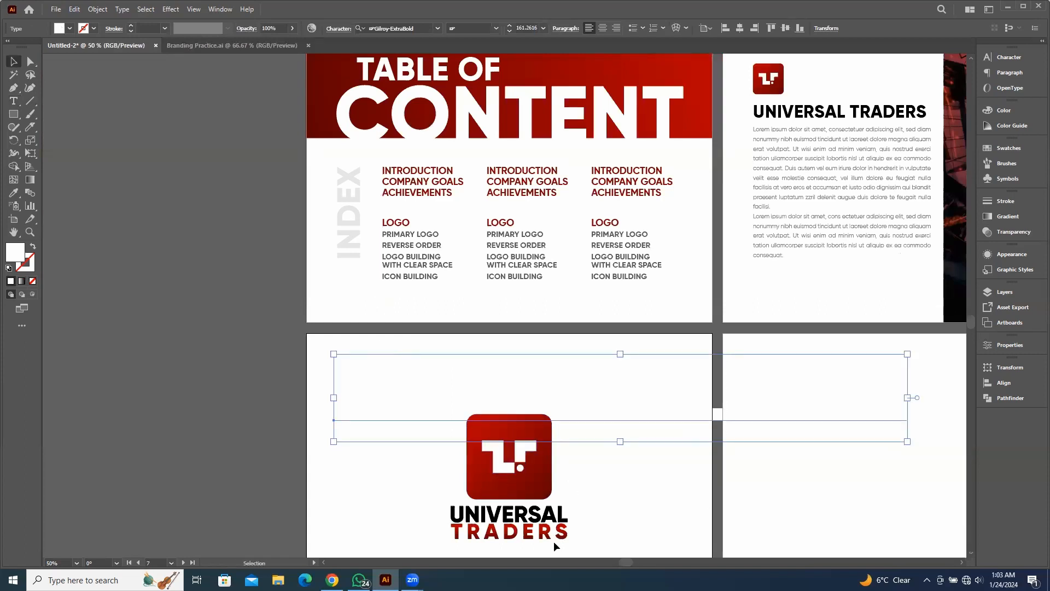
Give the PRIMARY LOGO heading the wordmark's black fill, and shrink it to about 35 pt in the page's upper-left corner
key("i")
left_click(557, 520)
key("v")
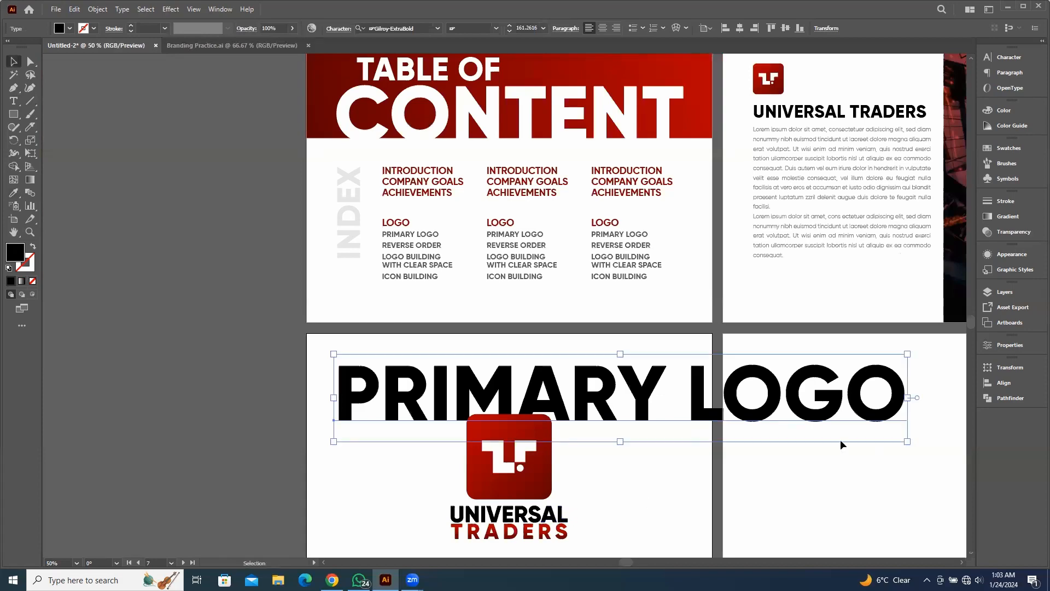
left_click_drag(907, 398, 491, 320)
left_click(584, 400)
scroll(467, 374, "up", 1)
double_click(421, 288)
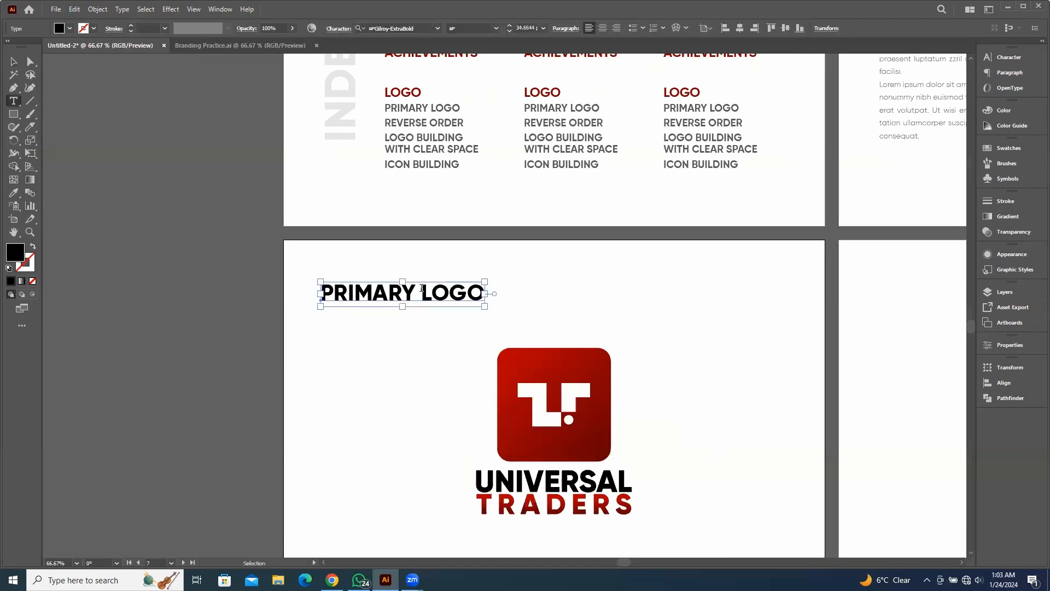
left_click_drag(421, 288, 171, 271)
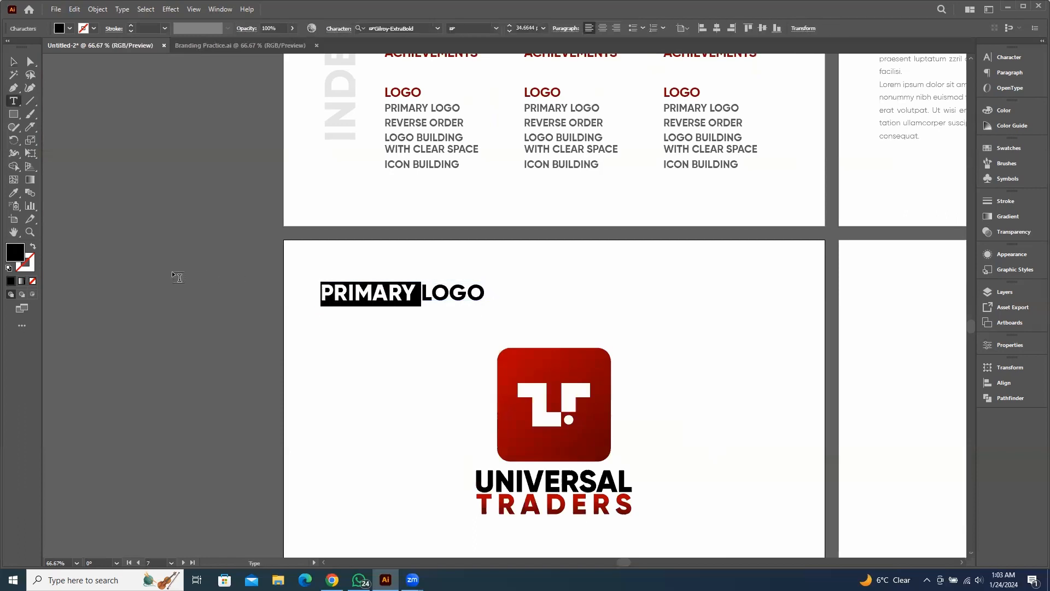
key("Escape")
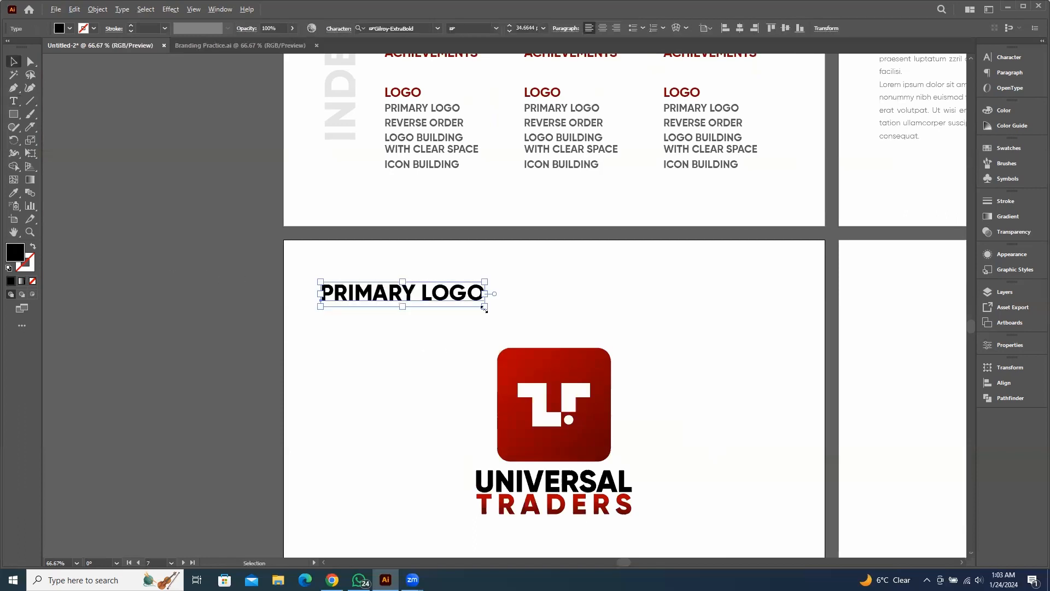
Duplicate the PRIMARY LOGO heading to its right and shorten the original to LOGO
left_click_drag(447, 294, 705, 301)
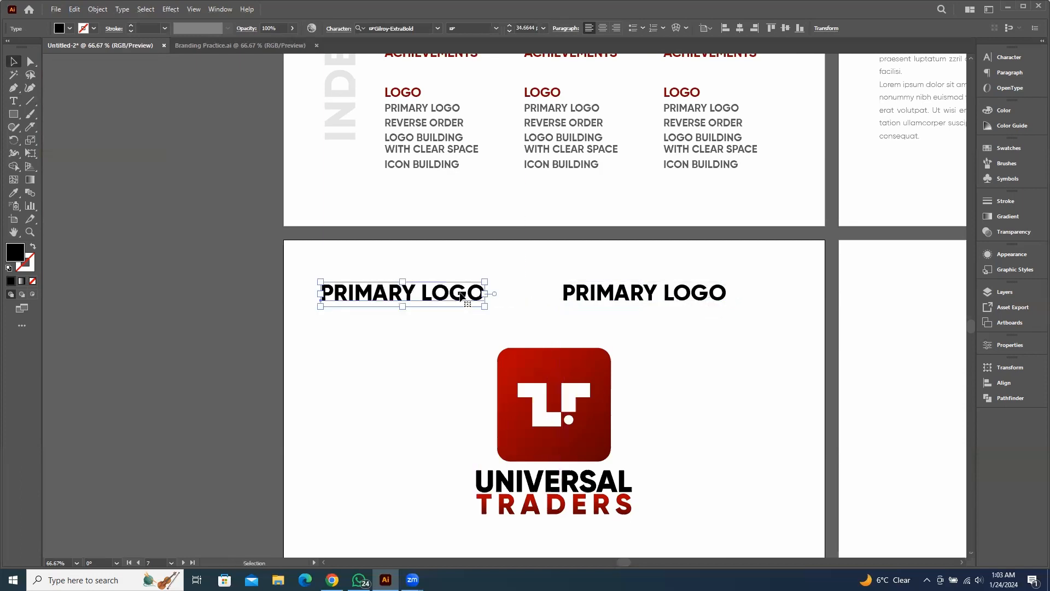
key("t")
left_click_drag(421, 289, 208, 277)
key("BackSpace")
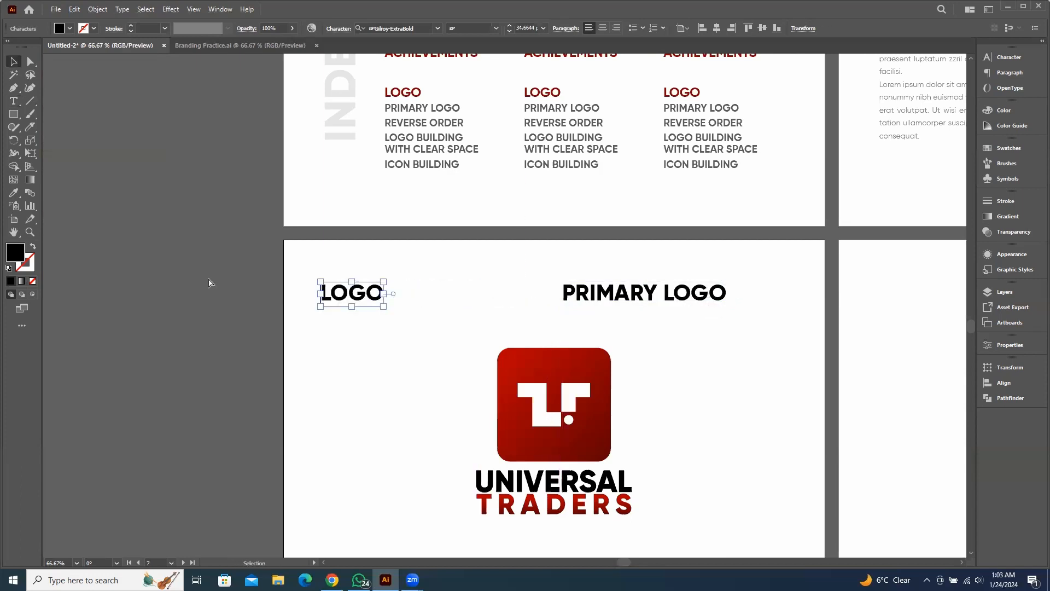
key("Escape")
Nudge the LOGO heading slightly right and move the PRIMARY LOGO heading about 2.49 in left, closer to it
left_click_drag(369, 298, 383, 302)
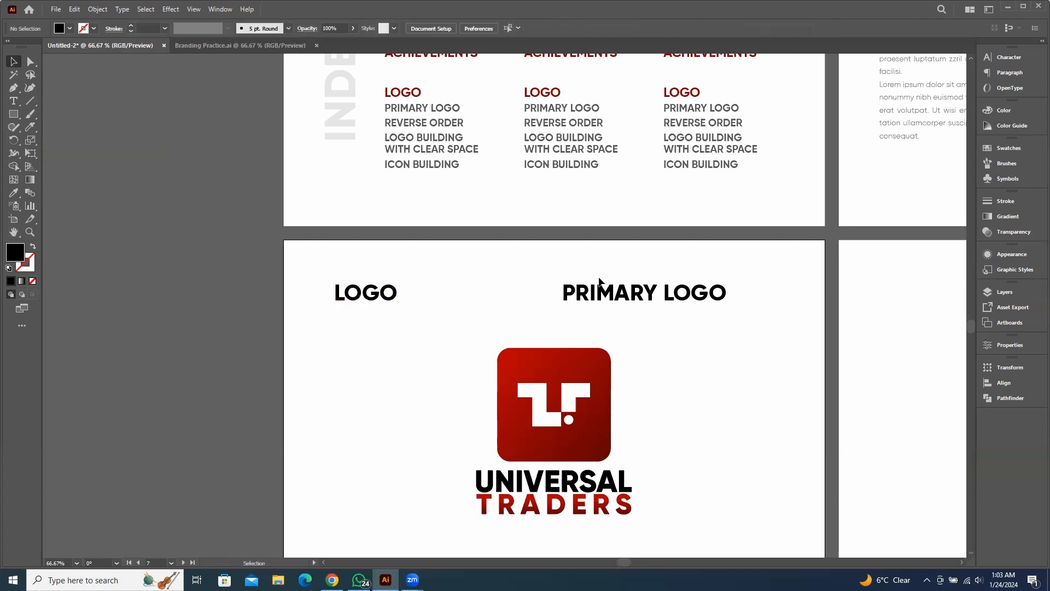
left_click_drag(626, 295, 510, 290)
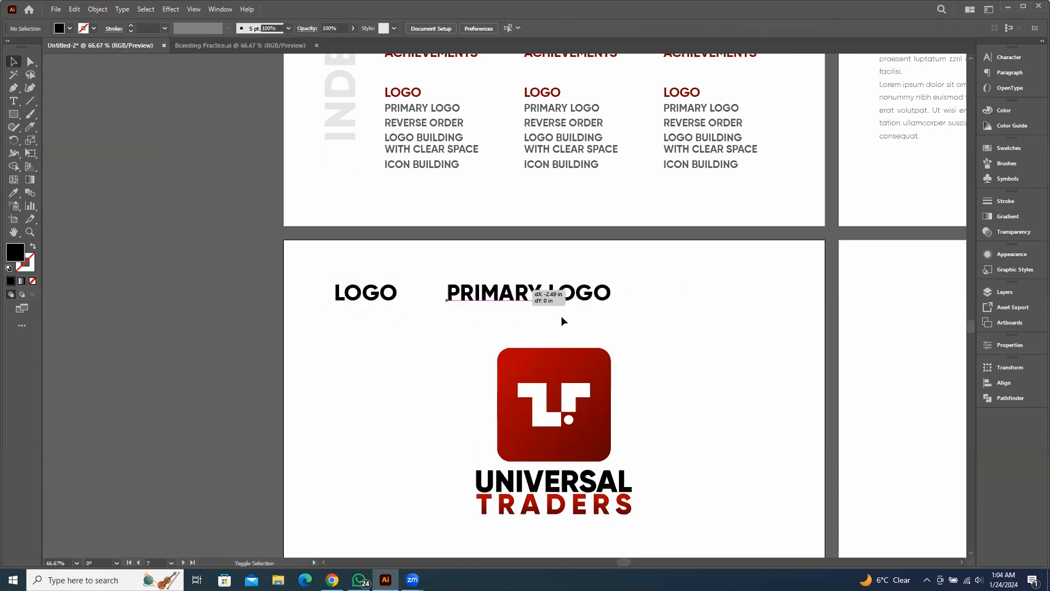
left_click(609, 319)
left_click(590, 298)
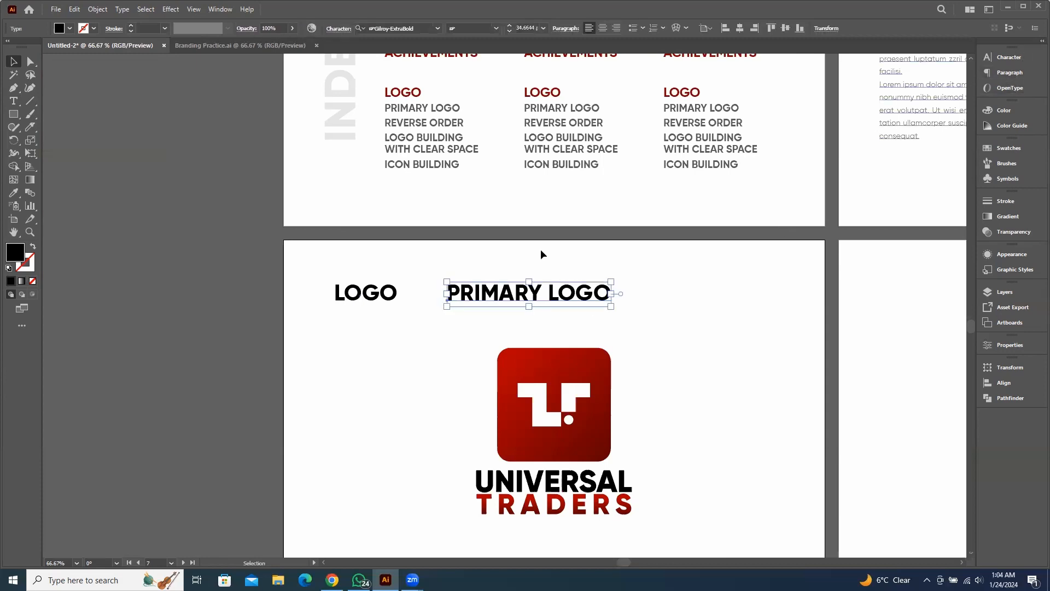
Set the PRIMARY LOGO heading's font to Gilroy-Regular
left_click(362, 295)
left_click(565, 297)
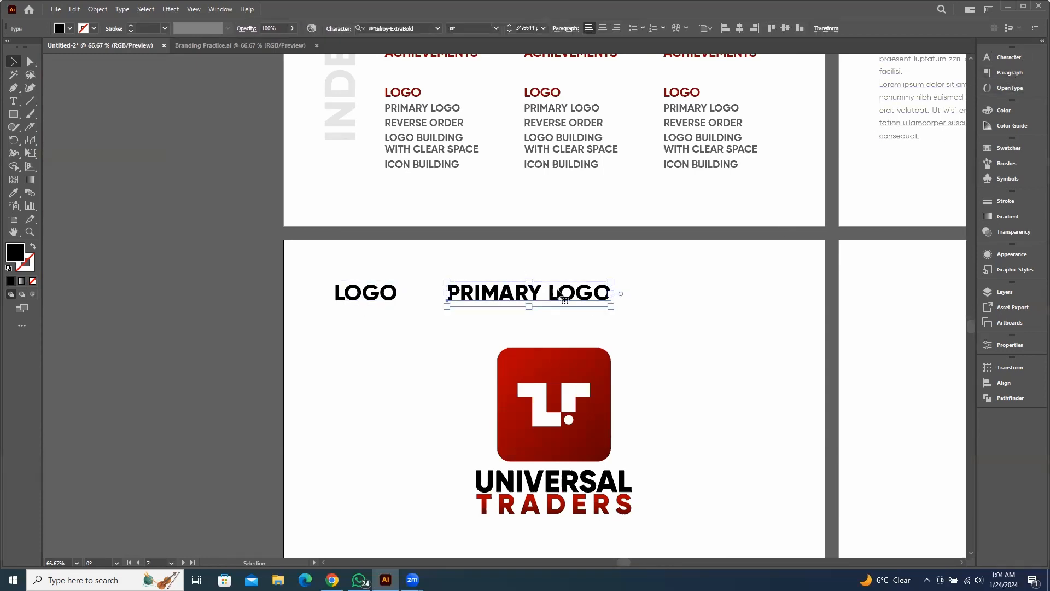
left_click(1011, 58)
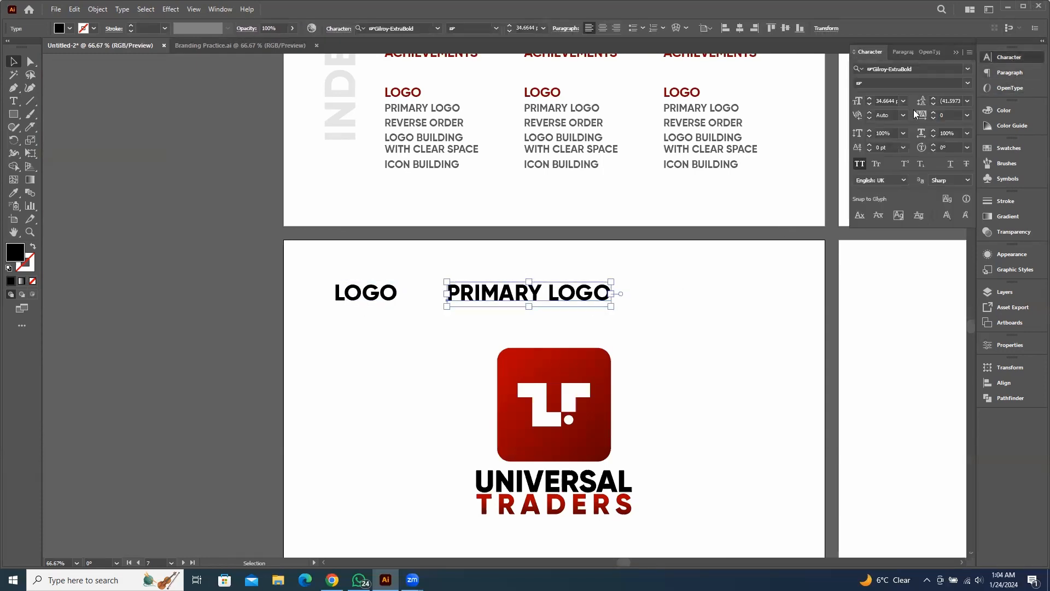
left_click(924, 66)
key("BackSpace")
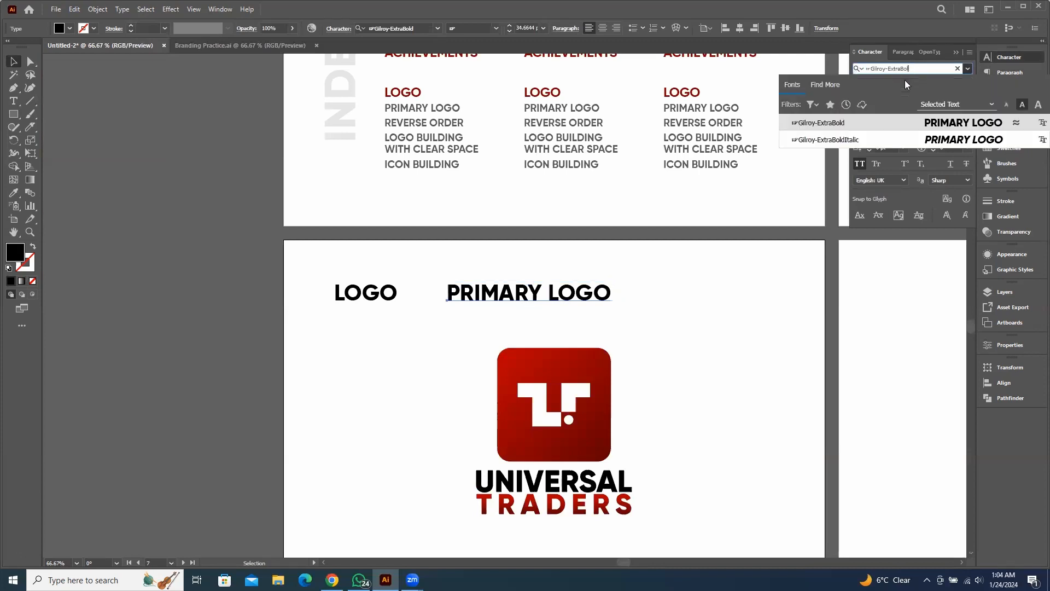
key("BackSpace")
key("BackSpace")
key("BackSpace")
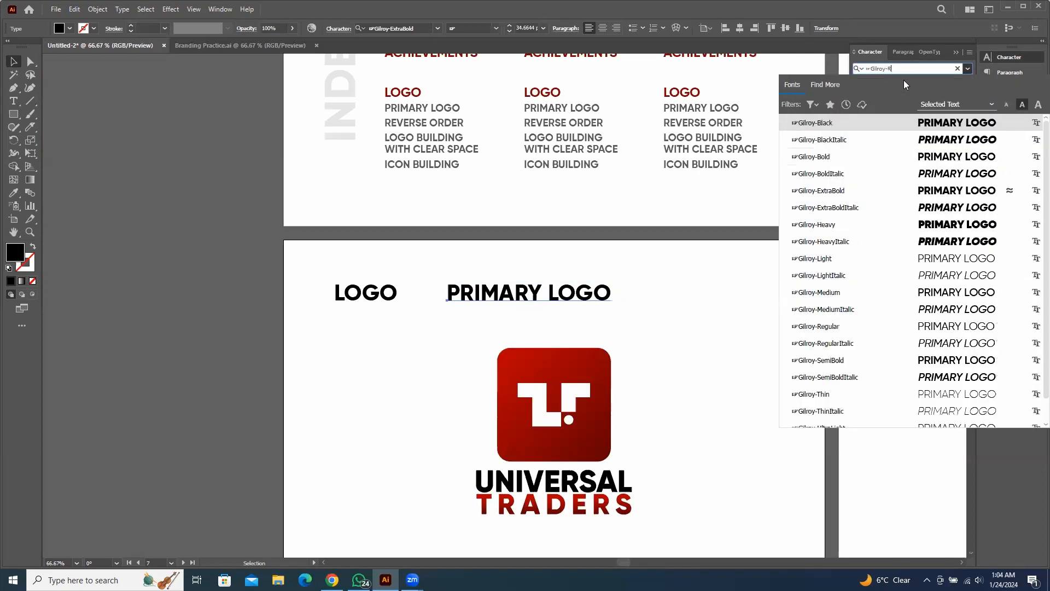
type("RUG")
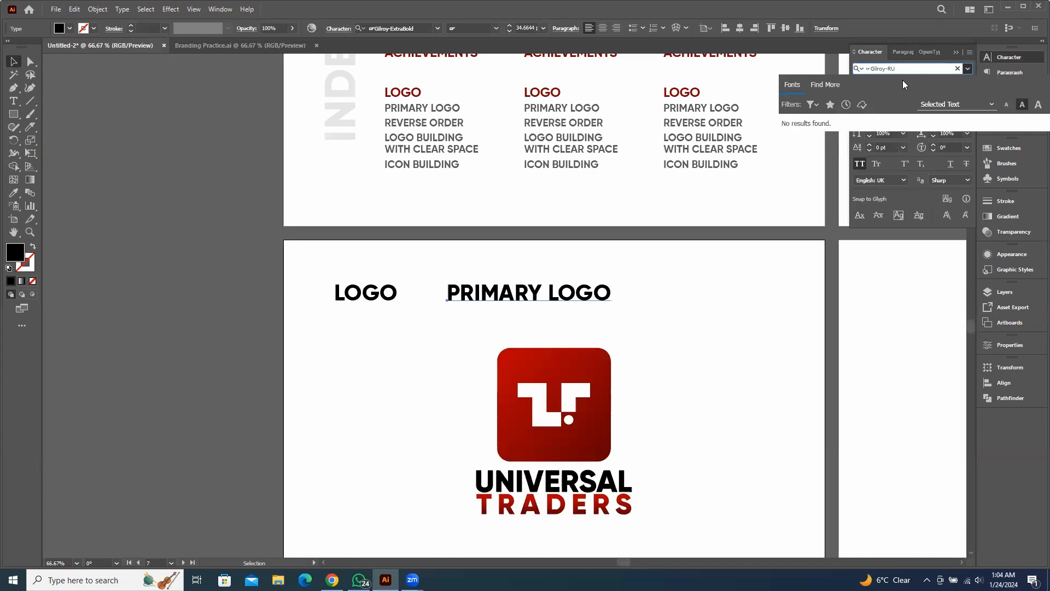
key("BackSpace")
key("BackSpace")
type("reg")
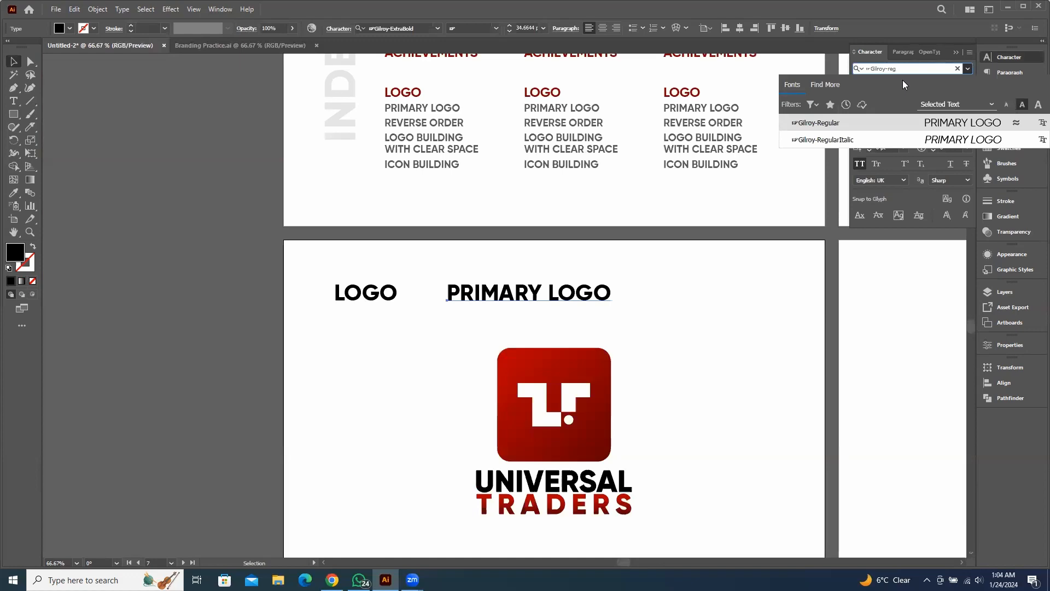
key("Return")
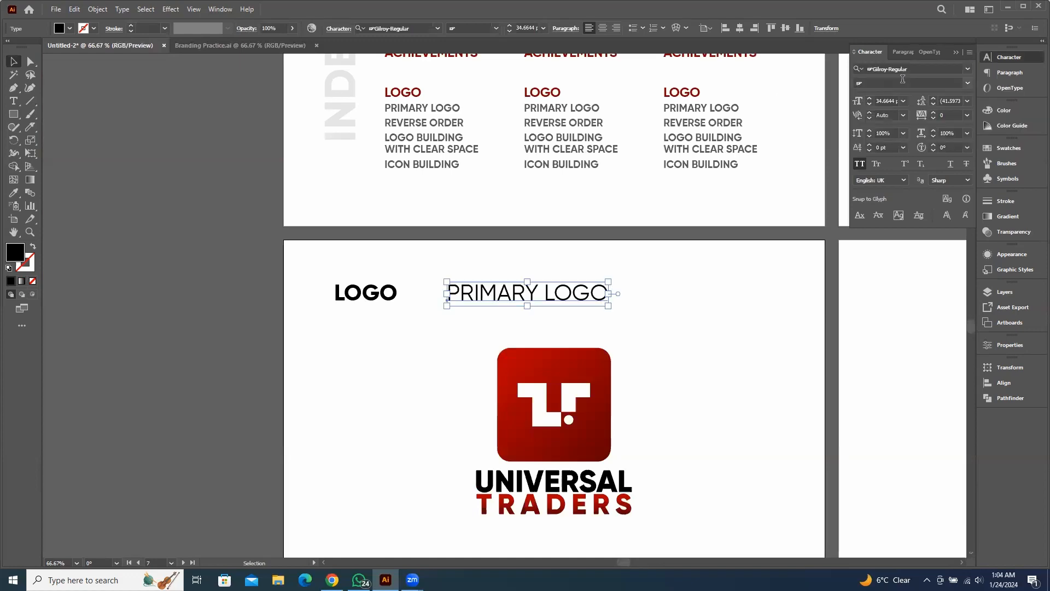
Move the PRIMARY LOGO heading slightly left, closer to the LOGO heading
scroll(448, 286, "up", 2)
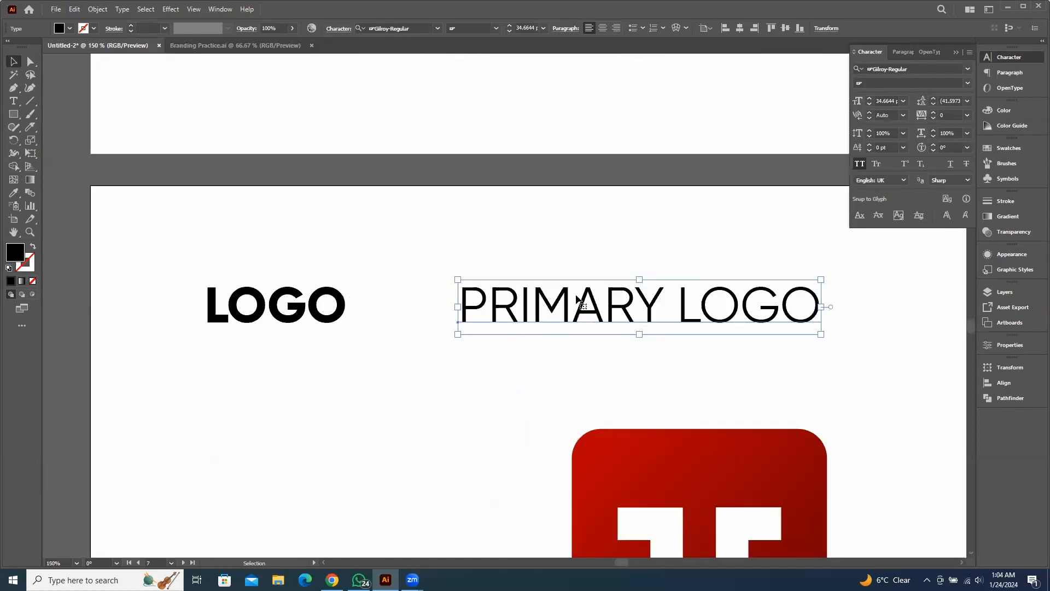
left_click_drag(577, 300, 555, 299)
left_click(410, 356)
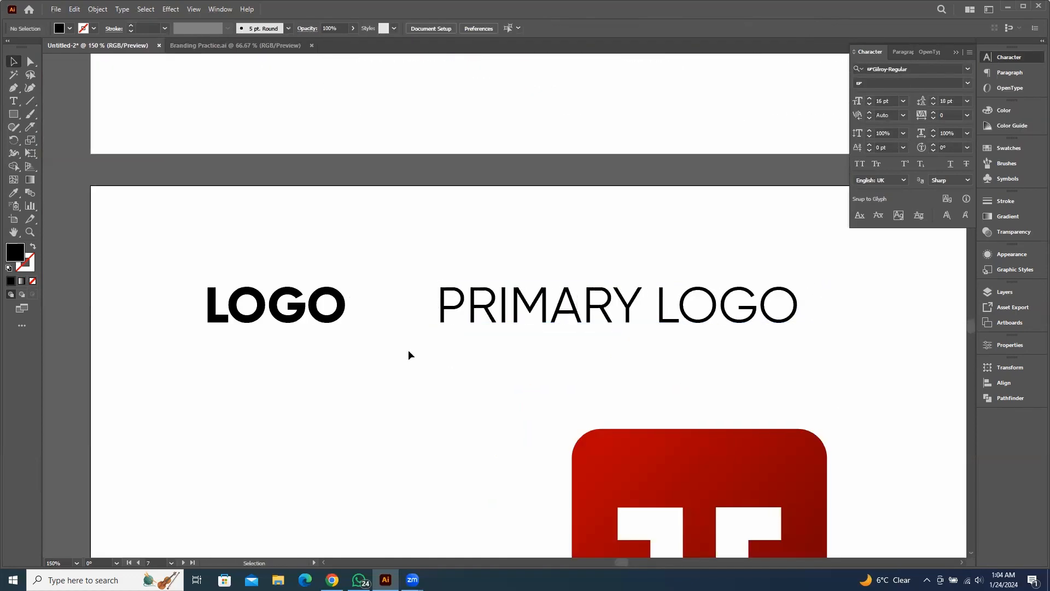
Shrink the LOGO and PRIMARY LOGO headings together to about 24.3 pt, keeping them in the page's upper-left corner
scroll(404, 301, "down", 1)
scroll(609, 311, "down", 2)
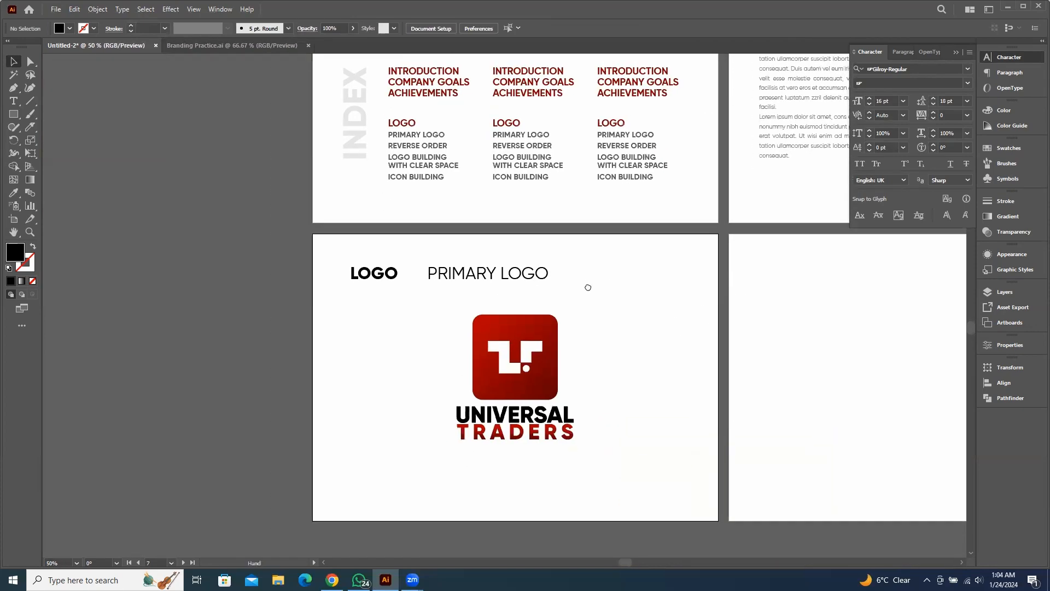
left_click_drag(588, 287, 616, 237)
scroll(504, 222, "up", 2)
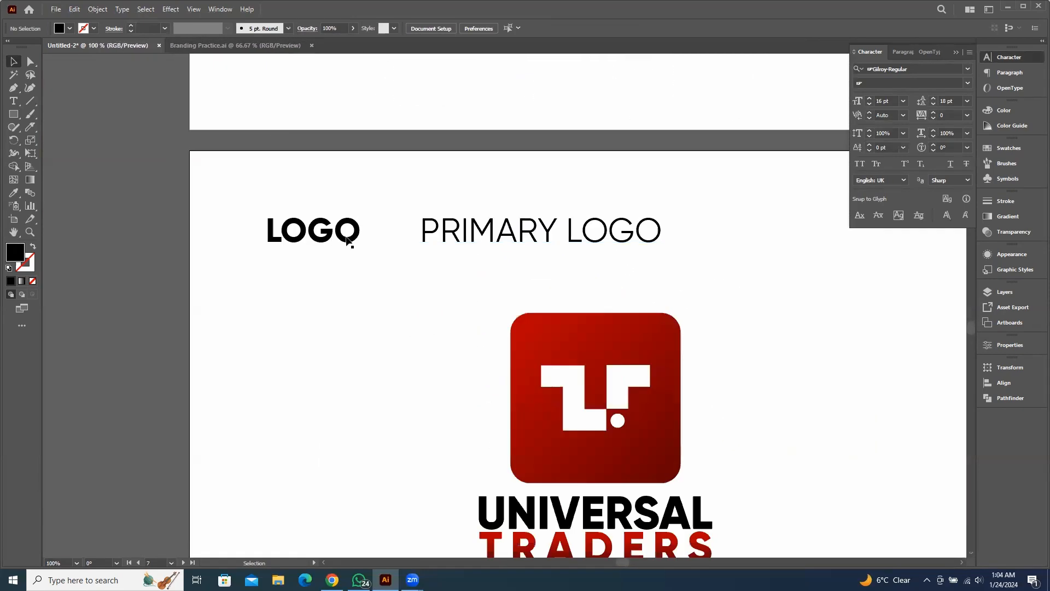
left_click_drag(226, 192, 488, 215)
left_click(653, 260)
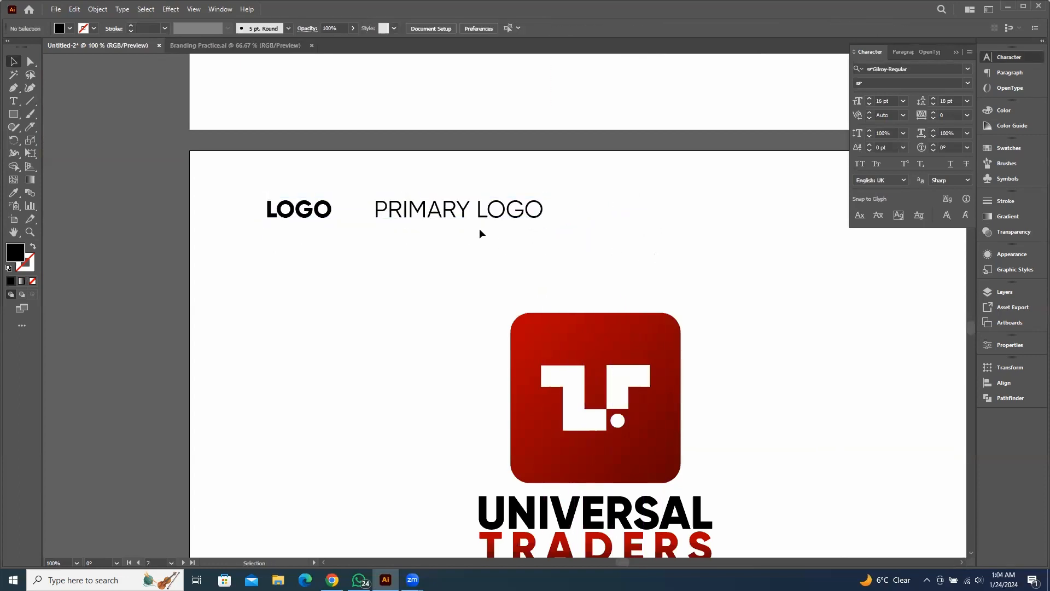
Move the PRIMARY LOGO heading right to widen the gap after the LOGO heading
left_click_drag(449, 312, 447, 324)
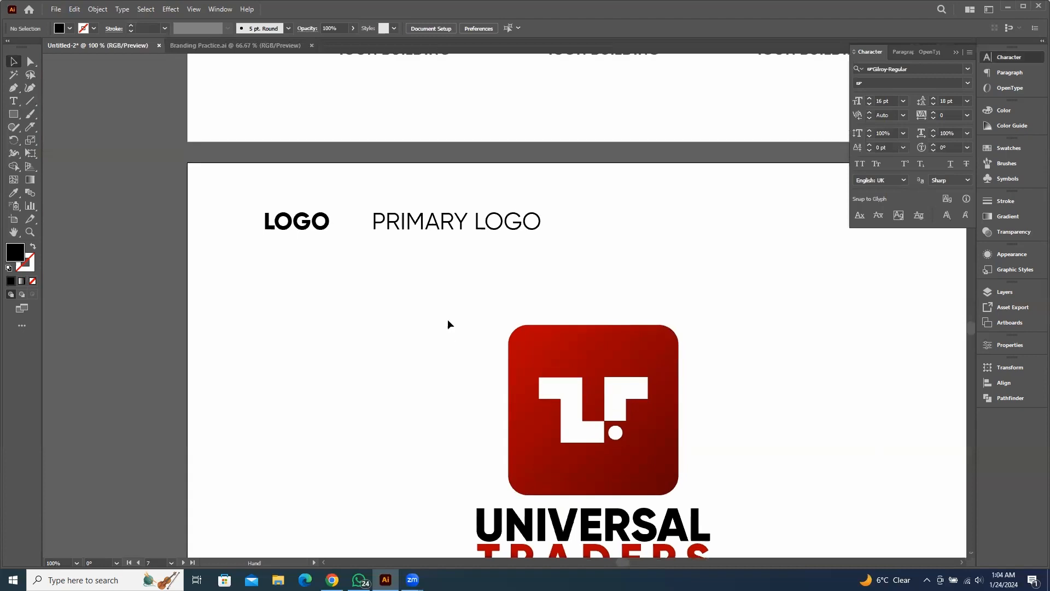
left_click(434, 227)
left_click_drag(441, 225, 484, 226)
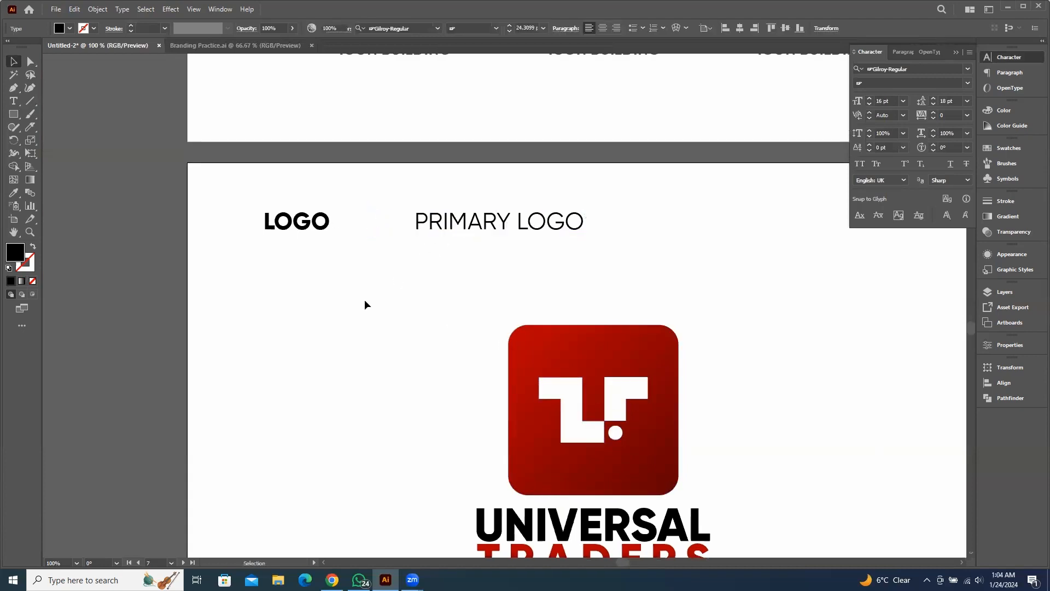
left_click(363, 302)
Draw a horizontal line about 1.04 in long between the LOGO and PRIMARY LOGO headings with a 1 pt black stroke
left_click(30, 101)
scroll(337, 221, "up", 2)
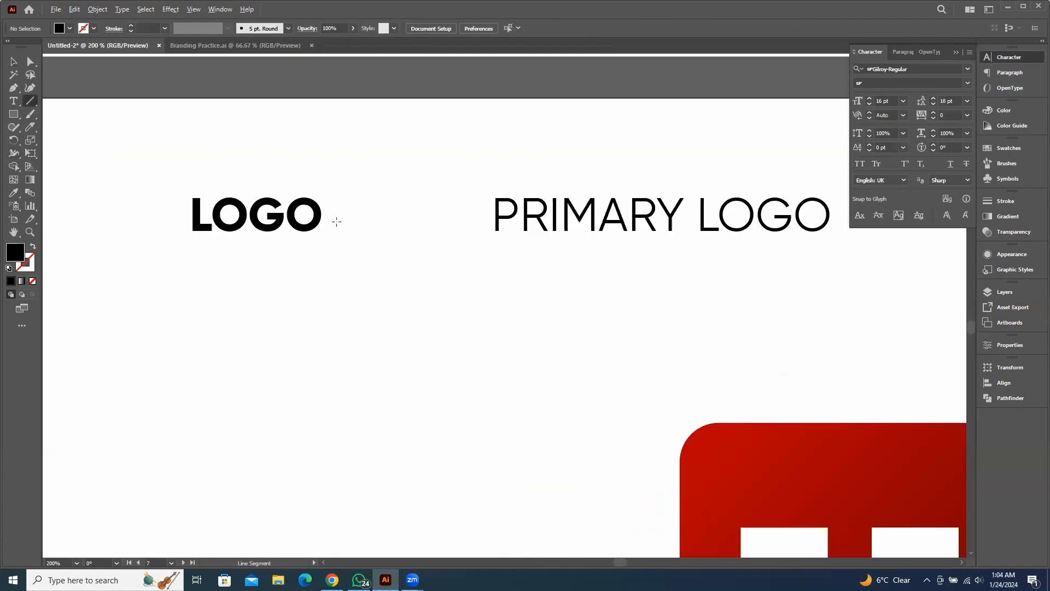
left_click_drag(337, 216, 482, 216)
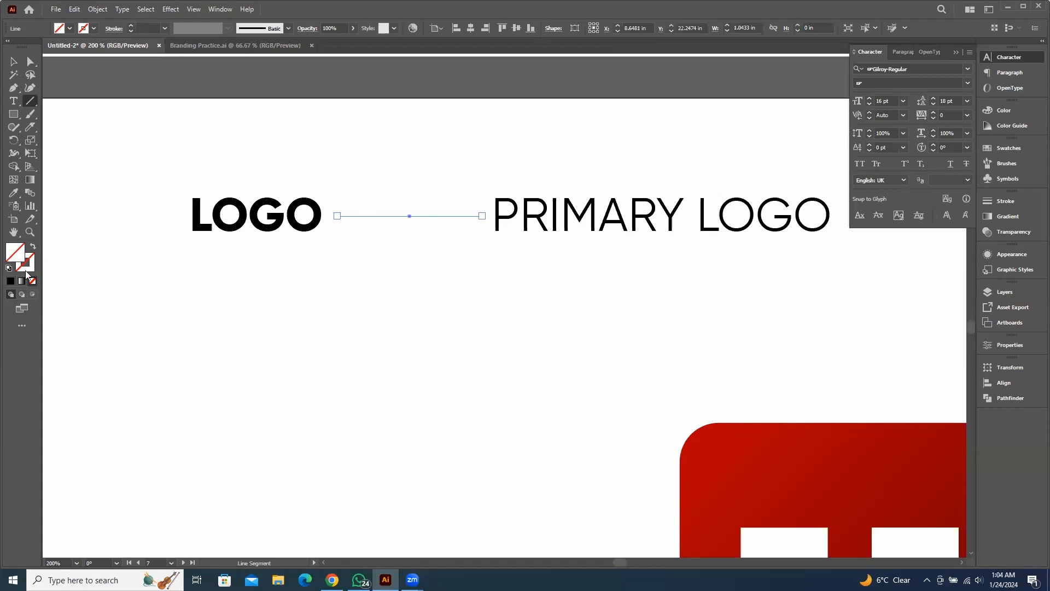
left_click(26, 269)
left_click(10, 280)
left_click(13, 61)
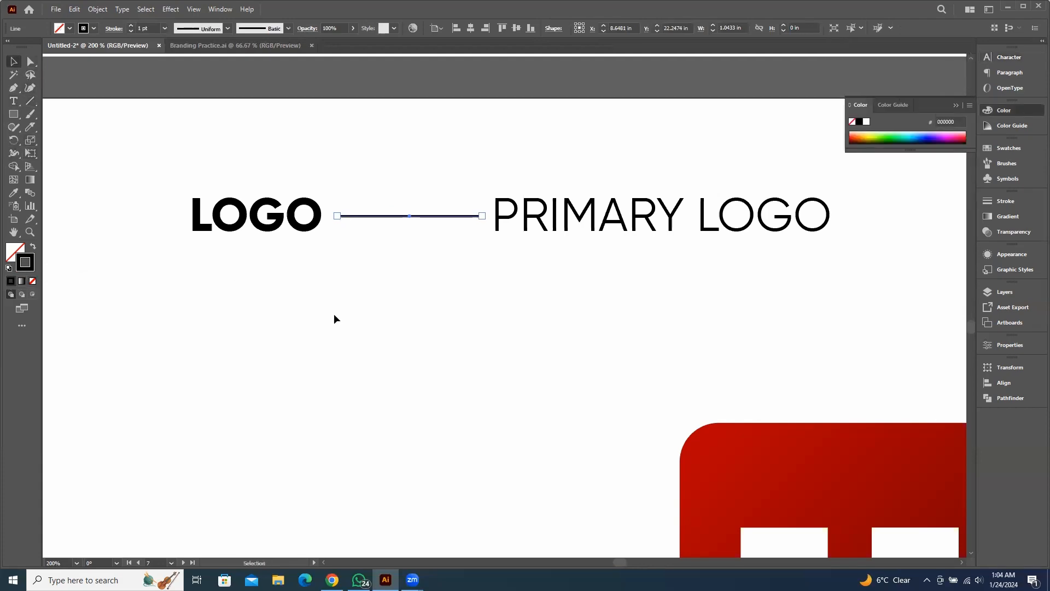
left_click(336, 318)
Shift the connecting line and the PRIMARY LOGO heading slightly right so the gaps on both sides of the line are even
scroll(389, 266, "down", 5)
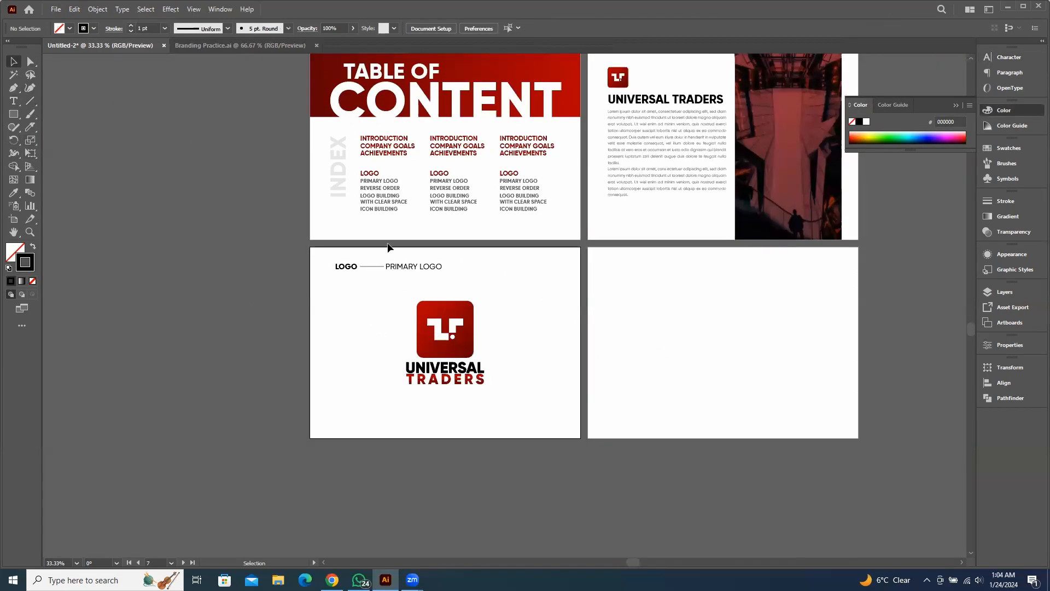
scroll(389, 247, "up", 7)
left_click_drag(434, 189, 540, 280)
left_click_drag(528, 237, 590, 238)
left_click(532, 292)
key("ctrl+minus")
key("ctrl+minus")
key("ctrl+minus")
key("ctrl+minus")
key("ctrl+minus")
key("ctrl+minus")
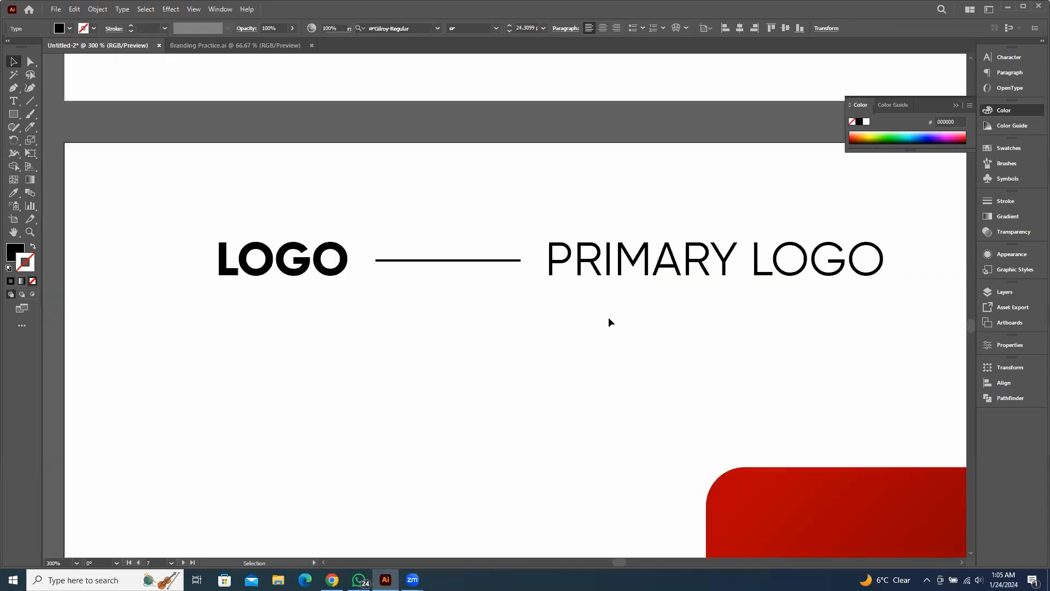
Fill the PRIMARY LOGO heading with the gray #707070
left_click_drag(715, 317, 562, 298)
scroll(418, 271, "up", 2)
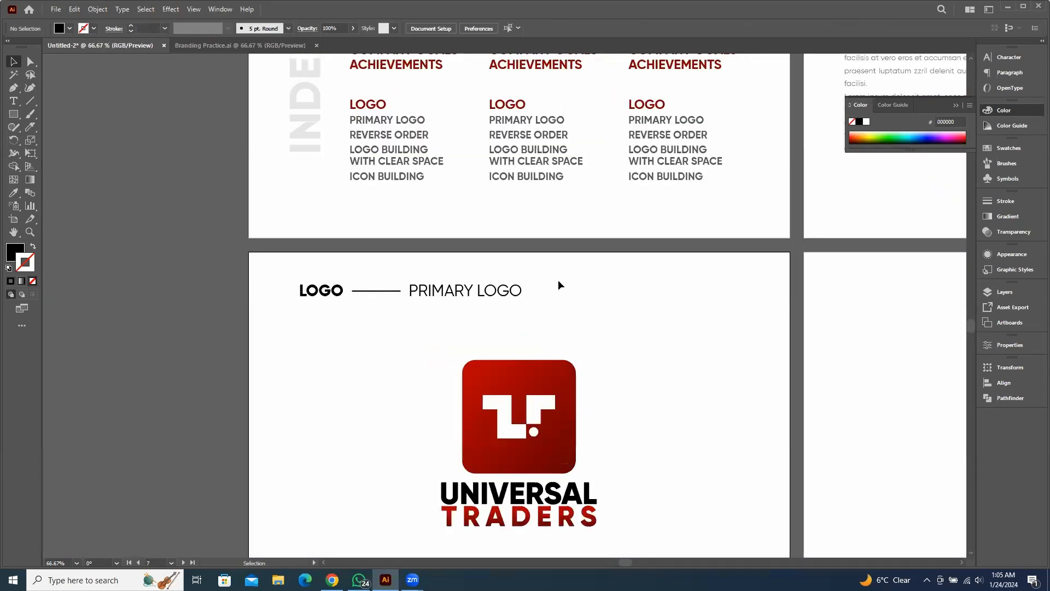
left_click(465, 290)
double_click(21, 254)
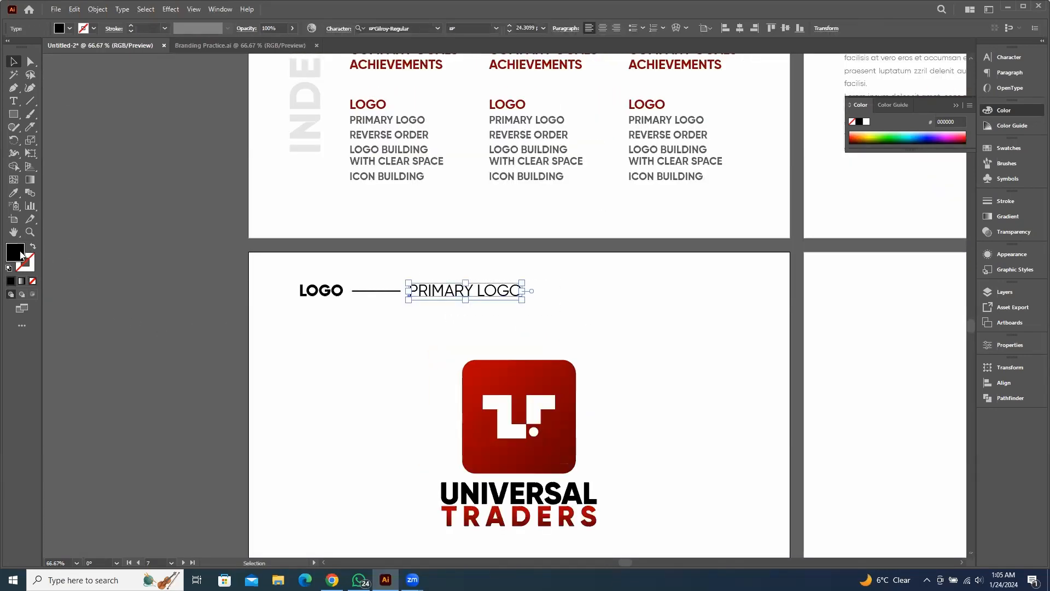
left_click_drag(629, 245, 596, 239)
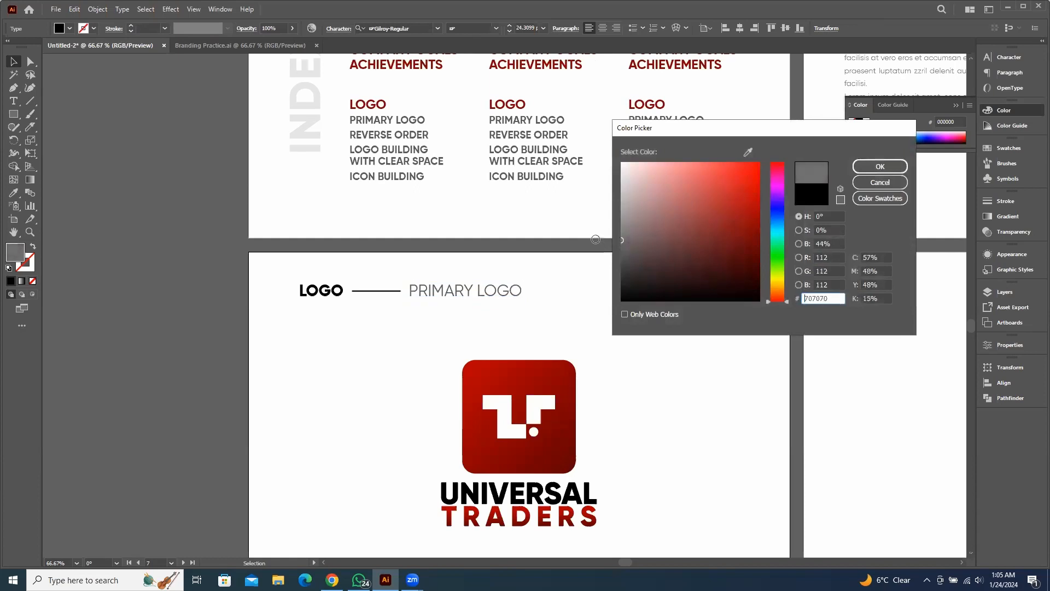
left_click(871, 166)
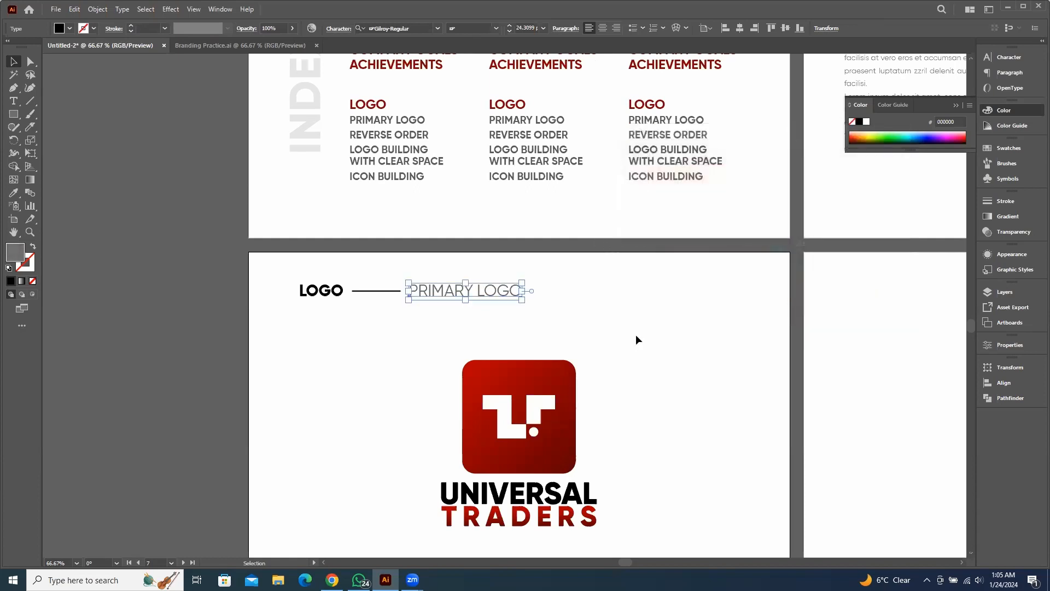
left_click(599, 323)
scroll(599, 323, "down", 2)
left_click_drag(595, 315, 590, 307)
scroll(476, 340, "up", 1)
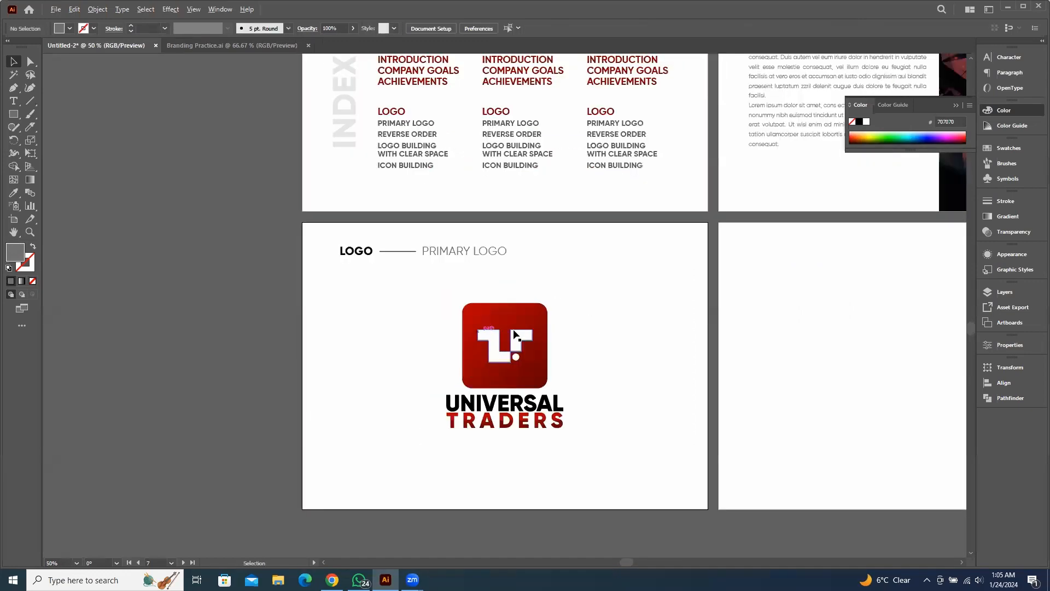
left_click_drag(641, 431, 609, 321)
left_click(470, 261)
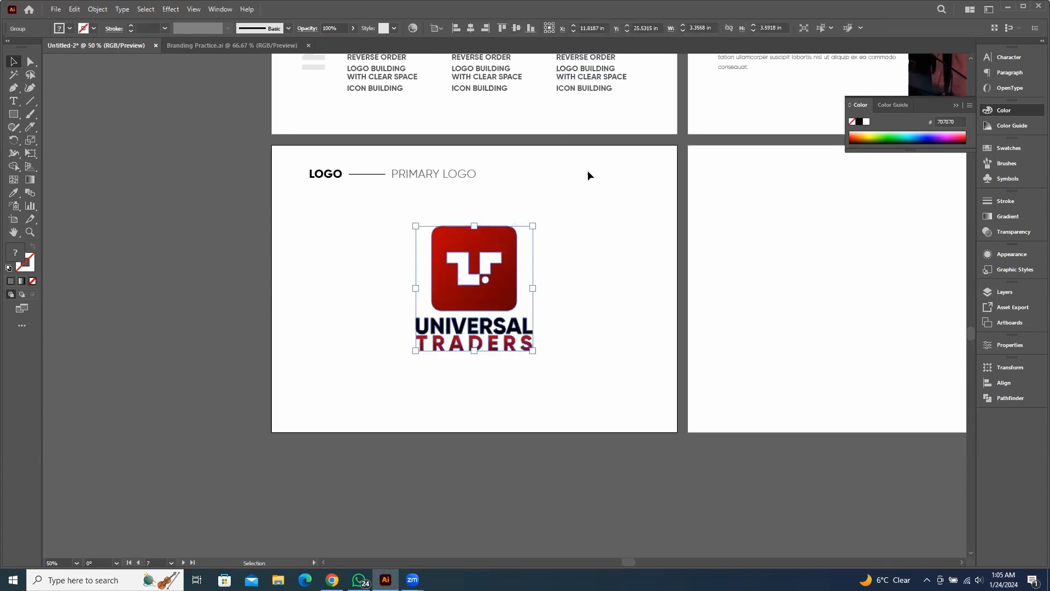
left_click(599, 335)
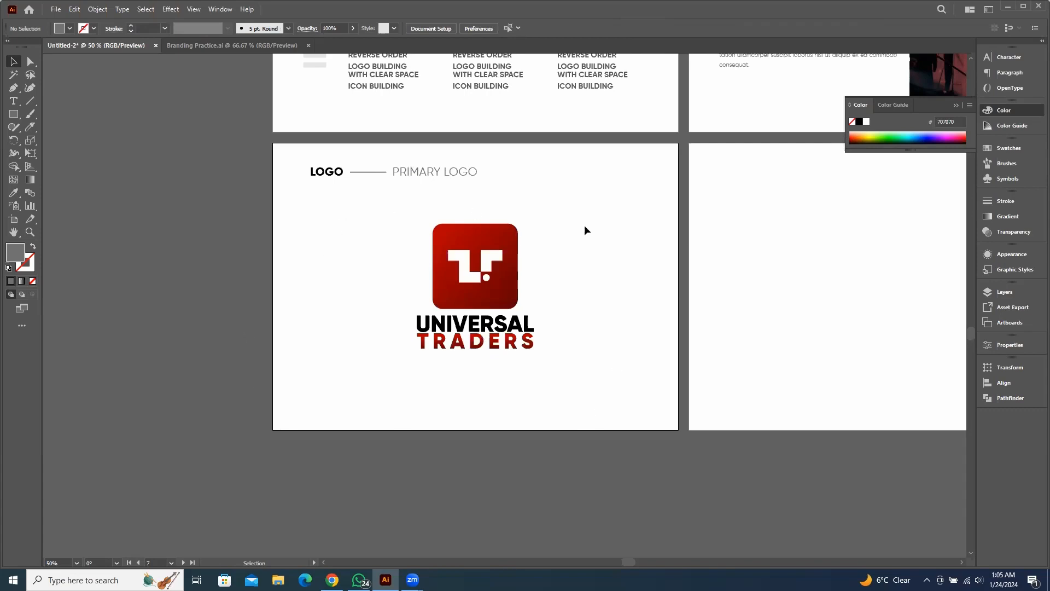
scroll(589, 366, "up", 1)
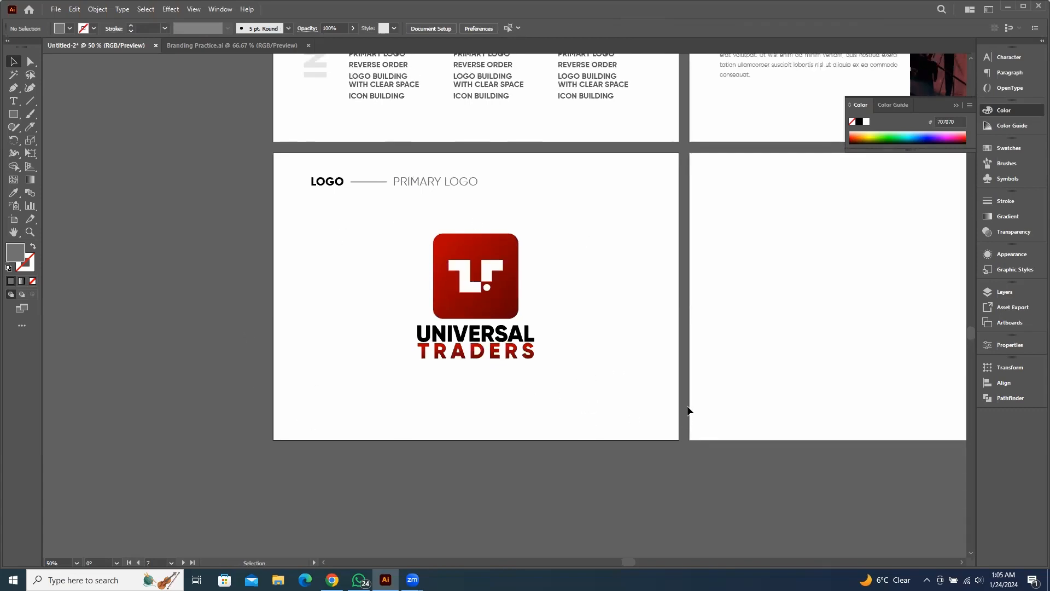
Duplicate the LOGO heading to the page's lower-left corner and replace its text with #BRANDGUIDLINE
left_click_drag(331, 189, 327, 418)
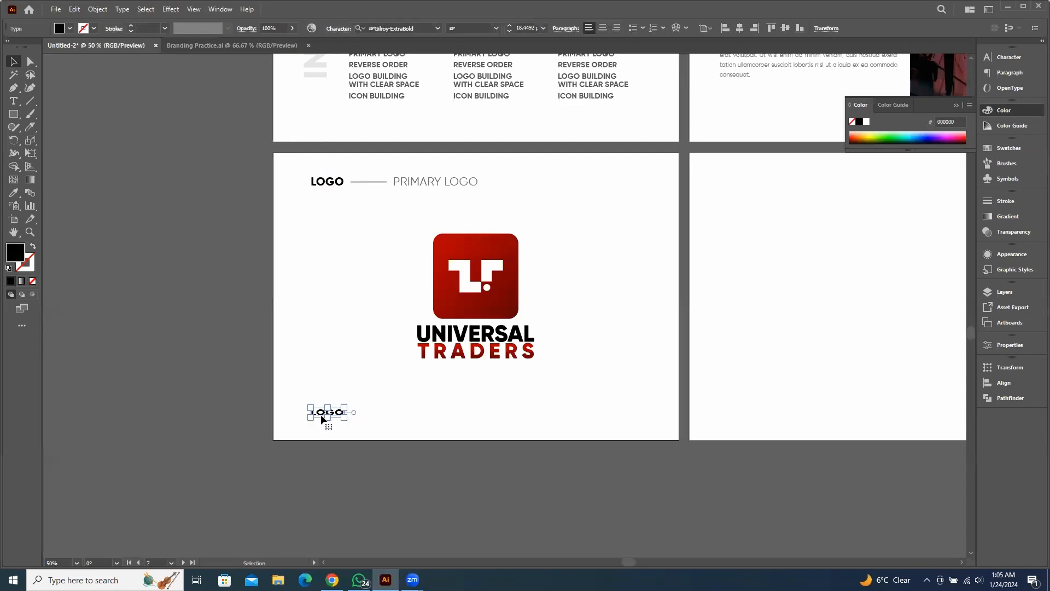
key("ctrl+equal")
key("ctrl+equal")
key("ctrl+equal")
key("ctrl+equal")
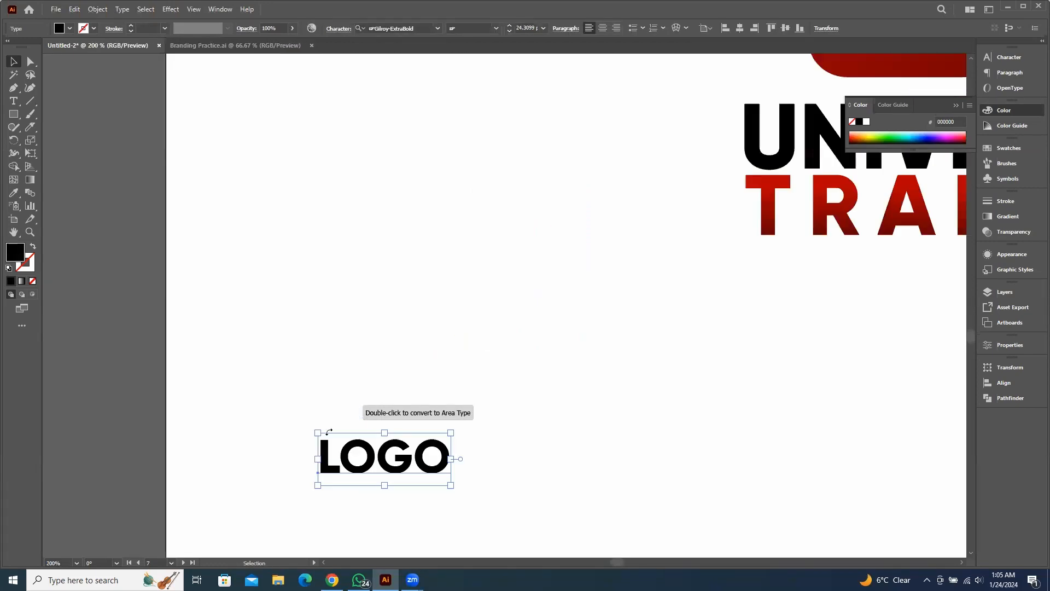
double_click(340, 469)
type("#")
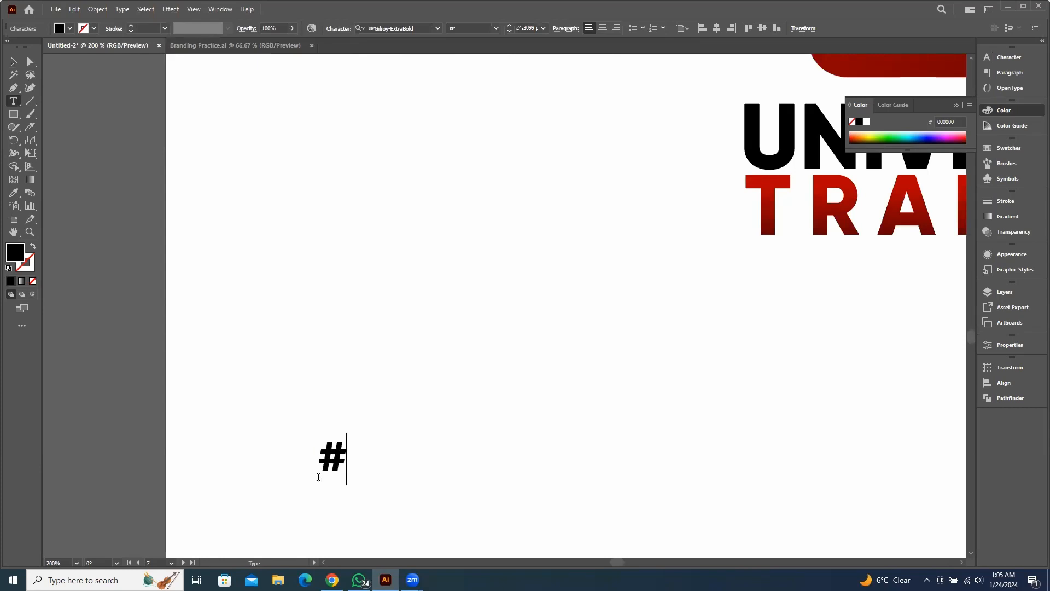
type("BRAND")
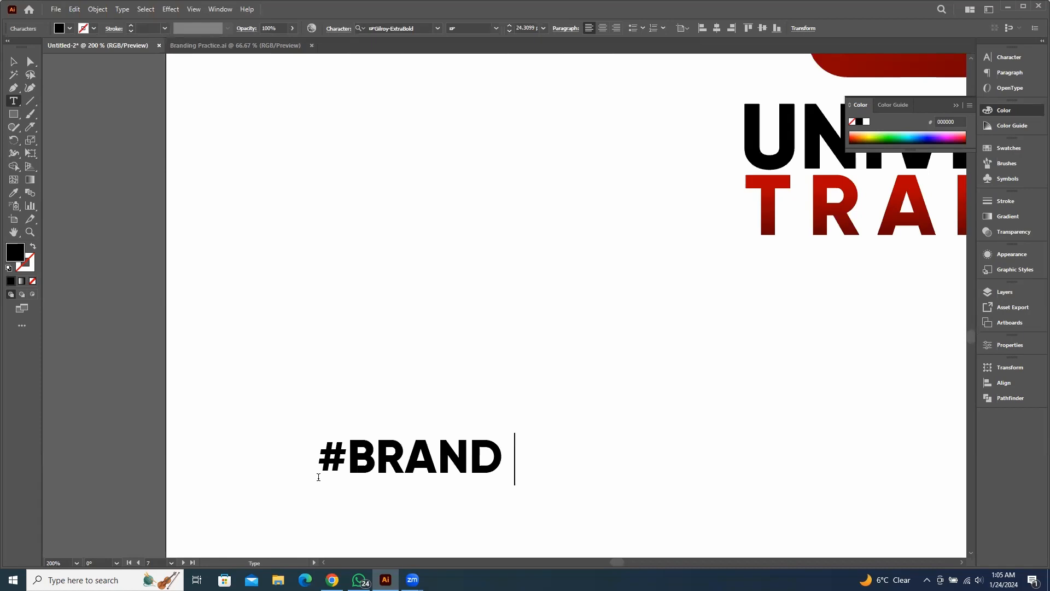
key("BackSpace")
type("G")
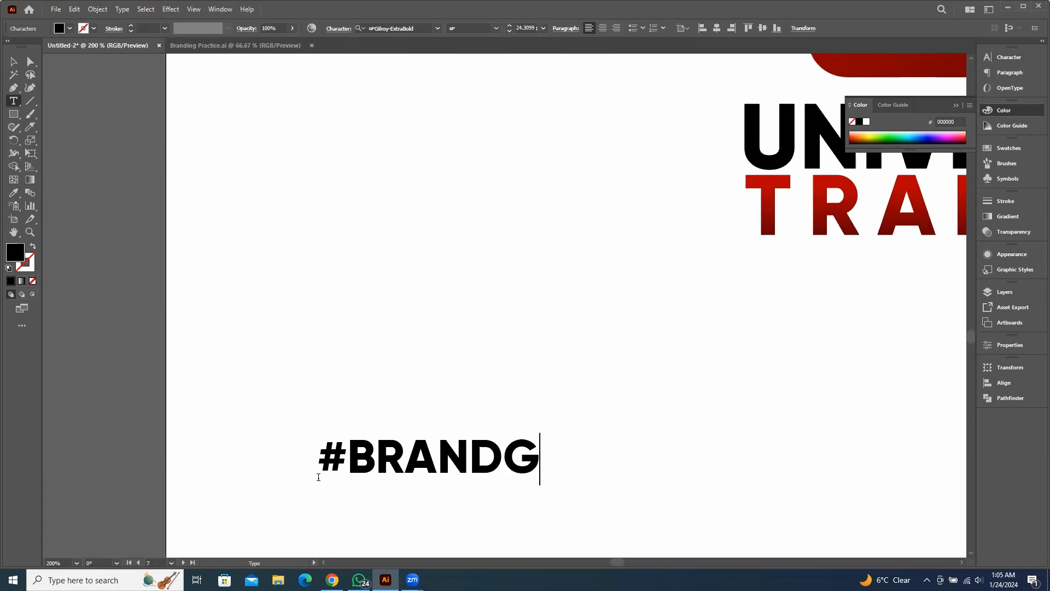
type("UIDLINE")
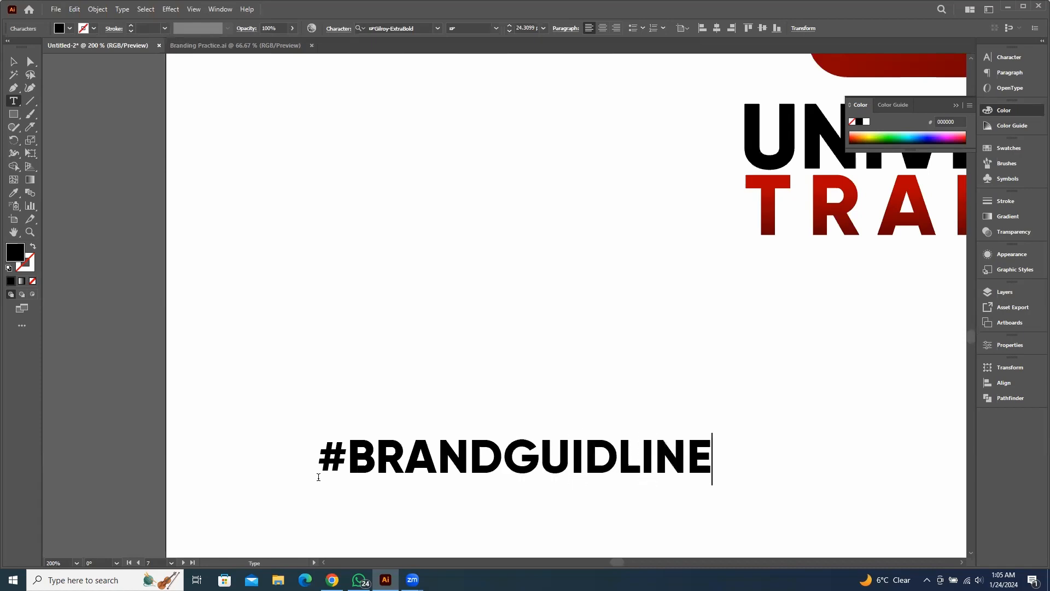
key("Escape")
Change the font of the GUIDLINE part of the #BRANDGUIDLINE footer text to Gilroy-Light
key("t")
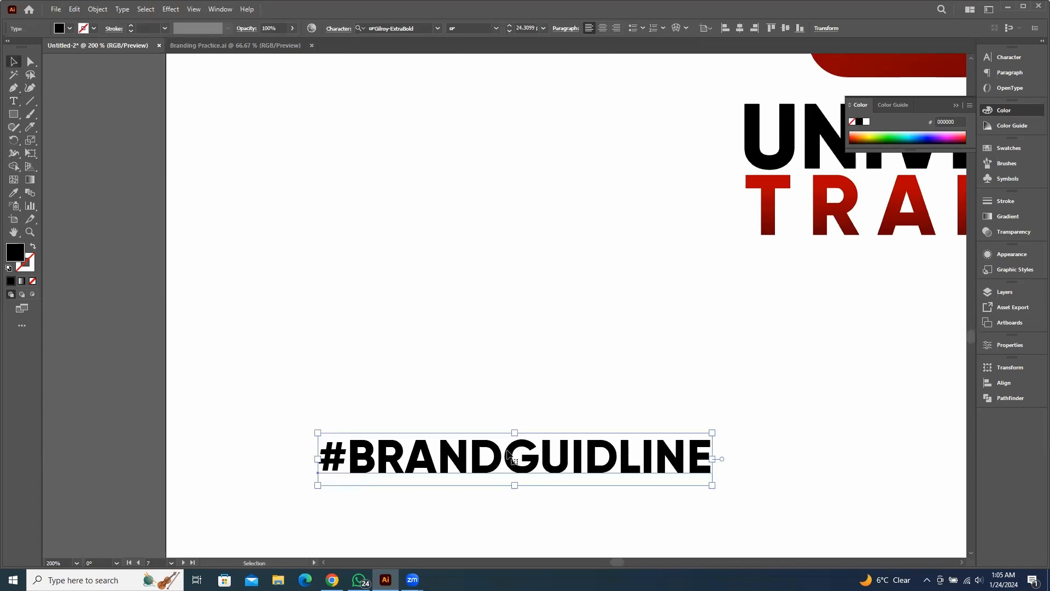
left_click(506, 454)
key("shift+End")
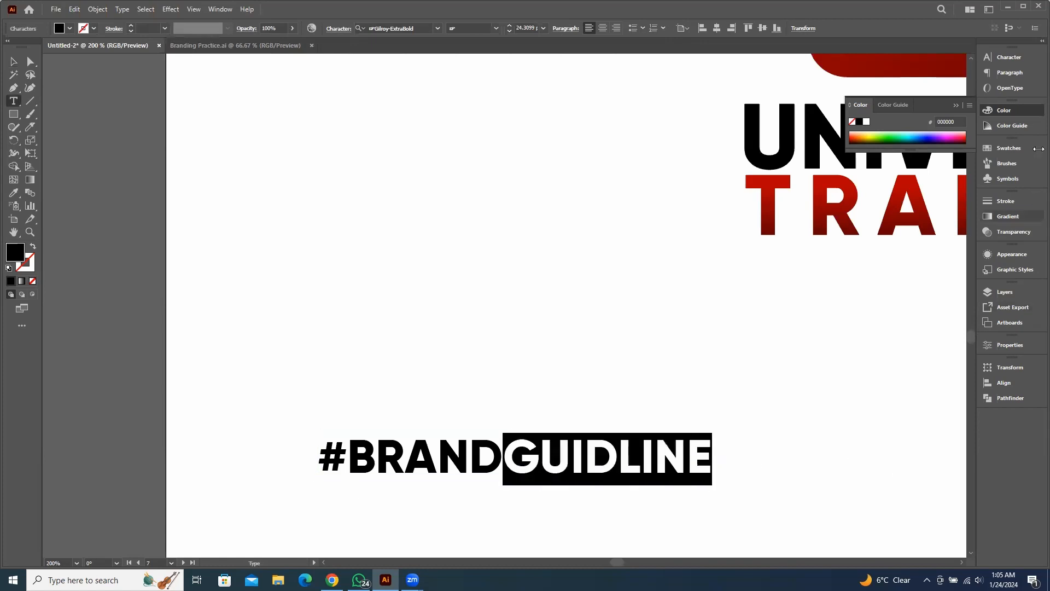
left_click(1011, 61)
left_click(926, 67)
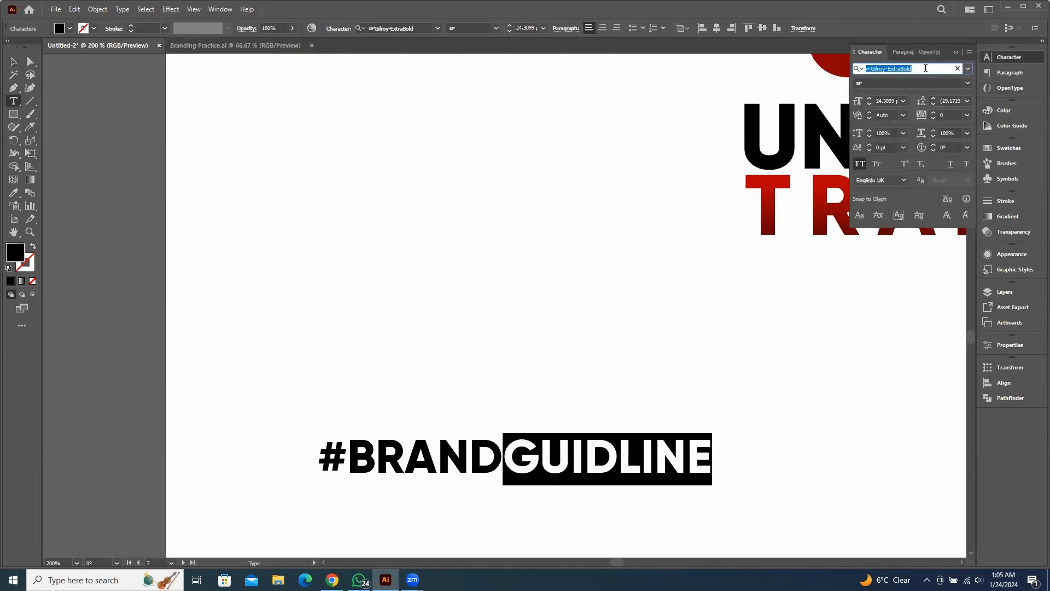
left_click(926, 66)
key("BackSpace")
key("BackSpace")
key("BackSpace")
key("BackSpace")
key("BackSpace")
key("BackSpace")
key("BackSpace")
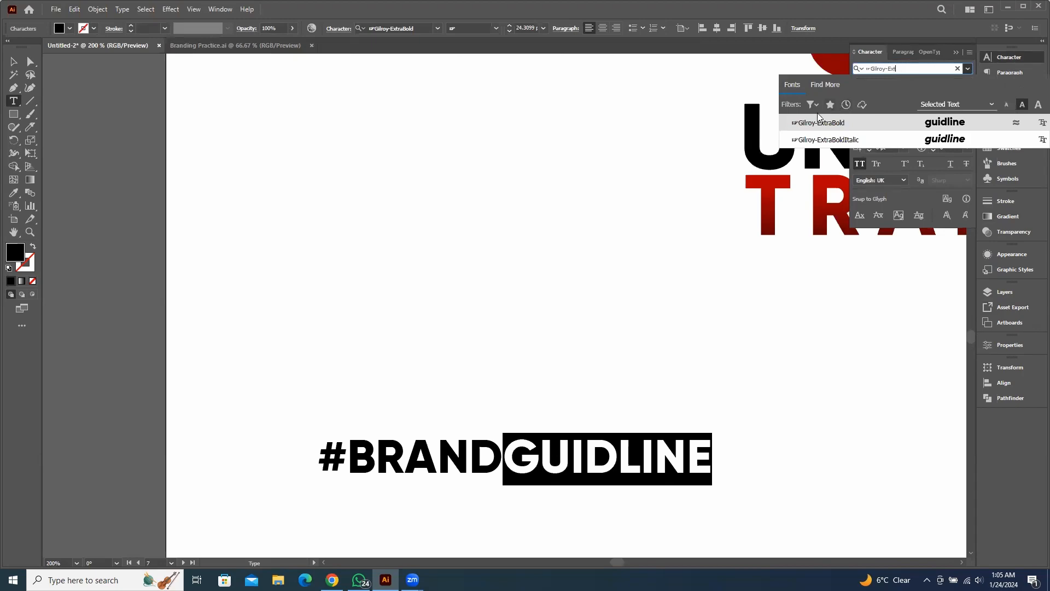
type("li")
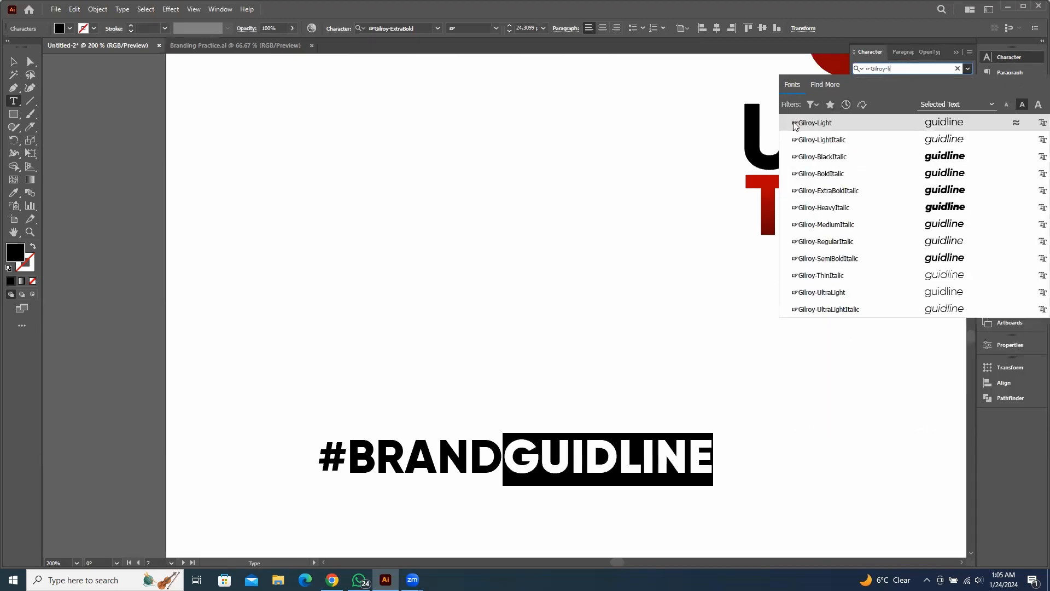
left_click(815, 123)
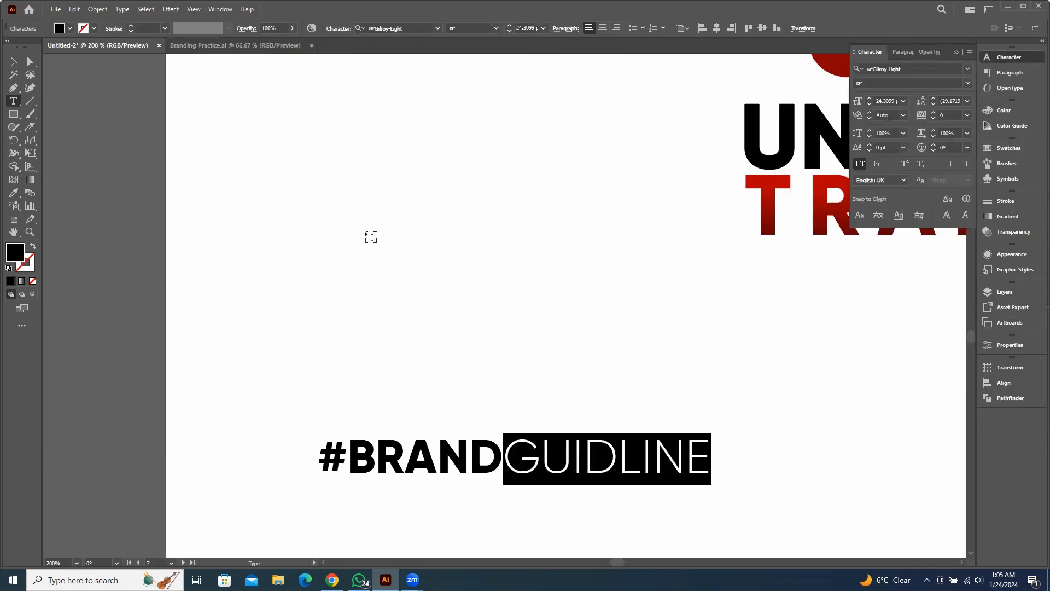
left_click(16, 62)
left_click(159, 230)
Shrink the #BRANDGUIDLINE footer text and set its font size to 12 pt
scroll(574, 393, "down", 3)
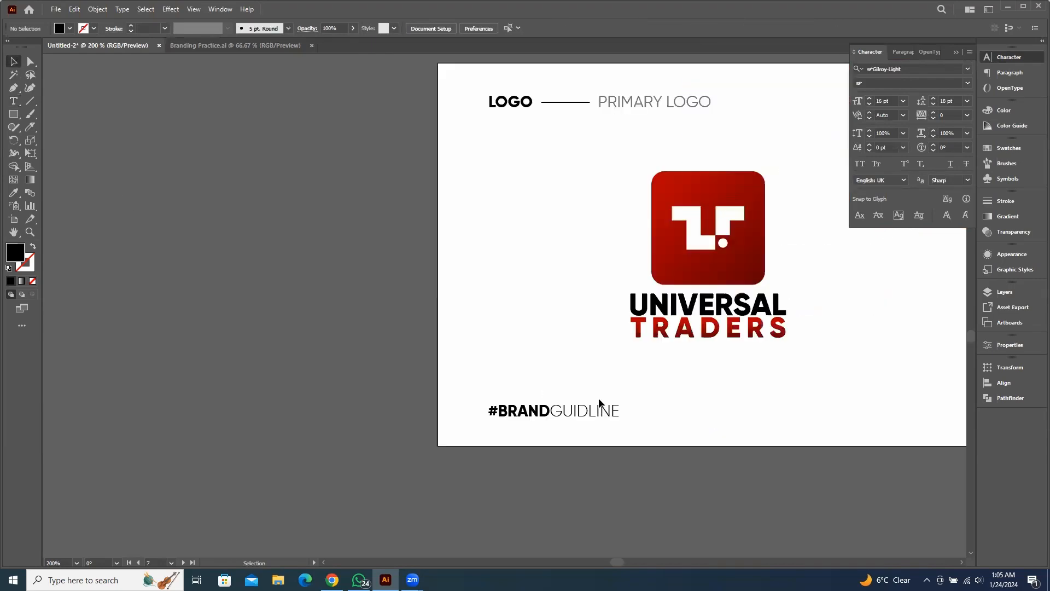
left_click_drag(640, 390, 358, 485)
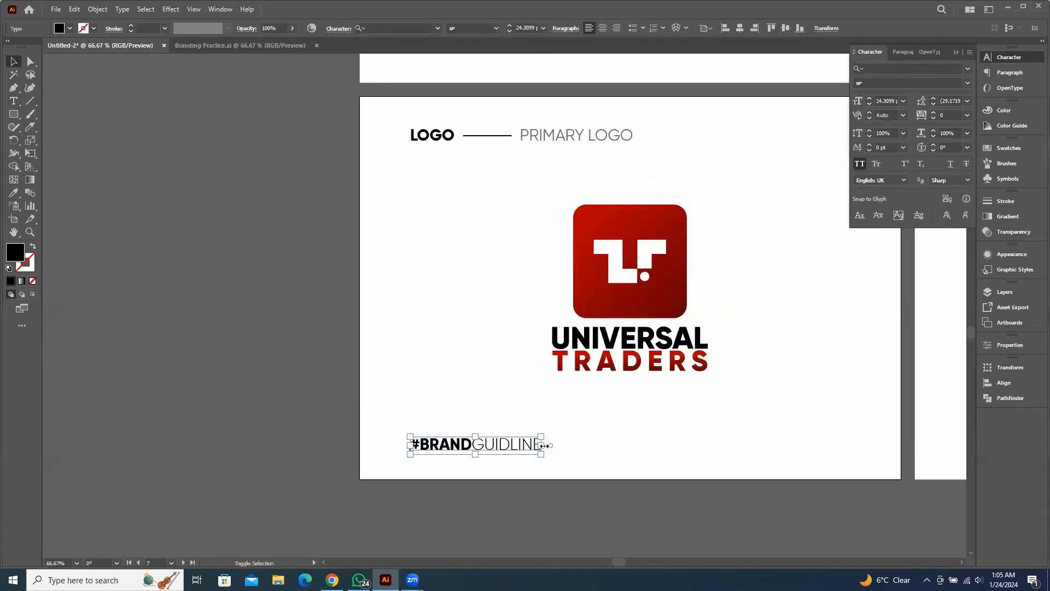
left_click_drag(542, 446, 480, 446)
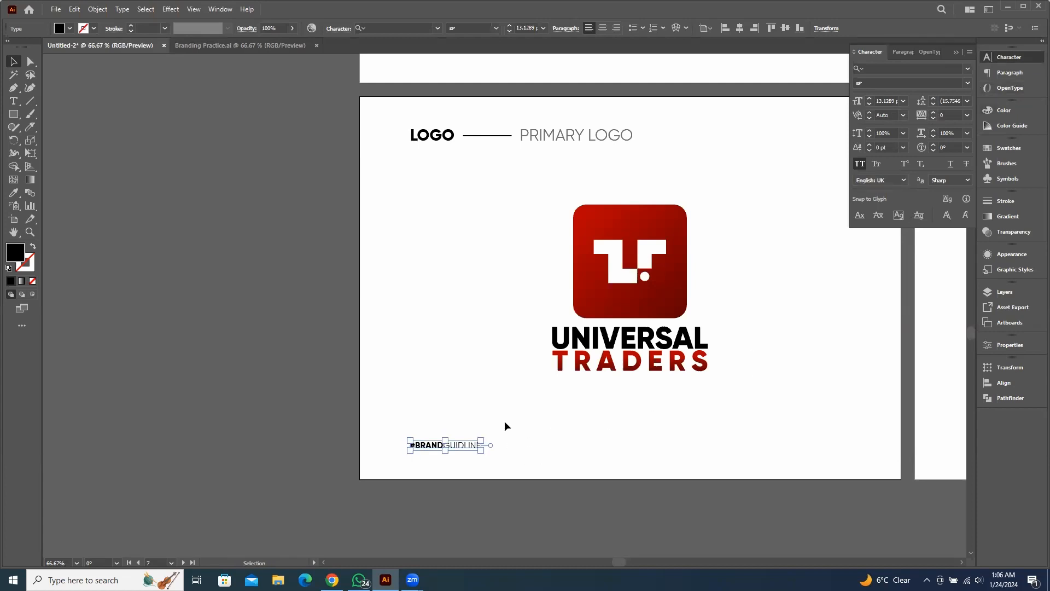
left_click(904, 100)
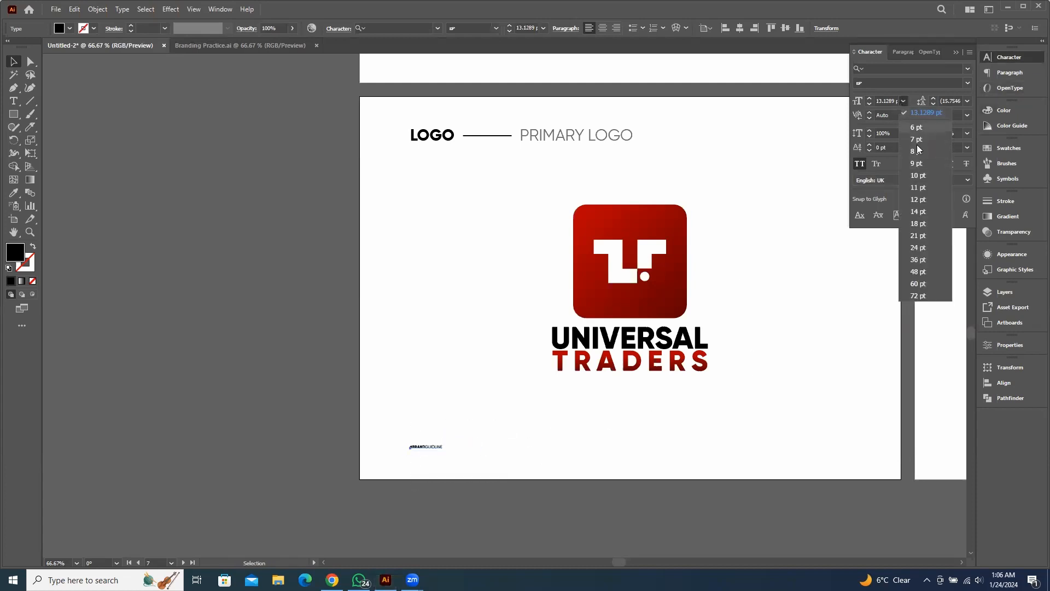
left_click(919, 199)
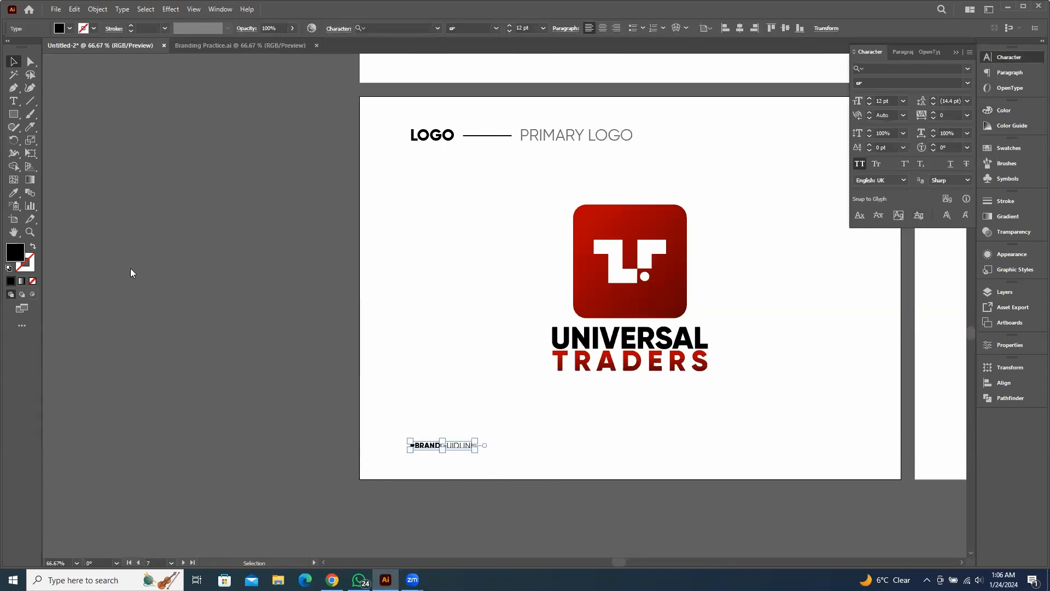
Fill the #BRANDGUIDLINE footer text with the gray #707070
double_click(16, 252)
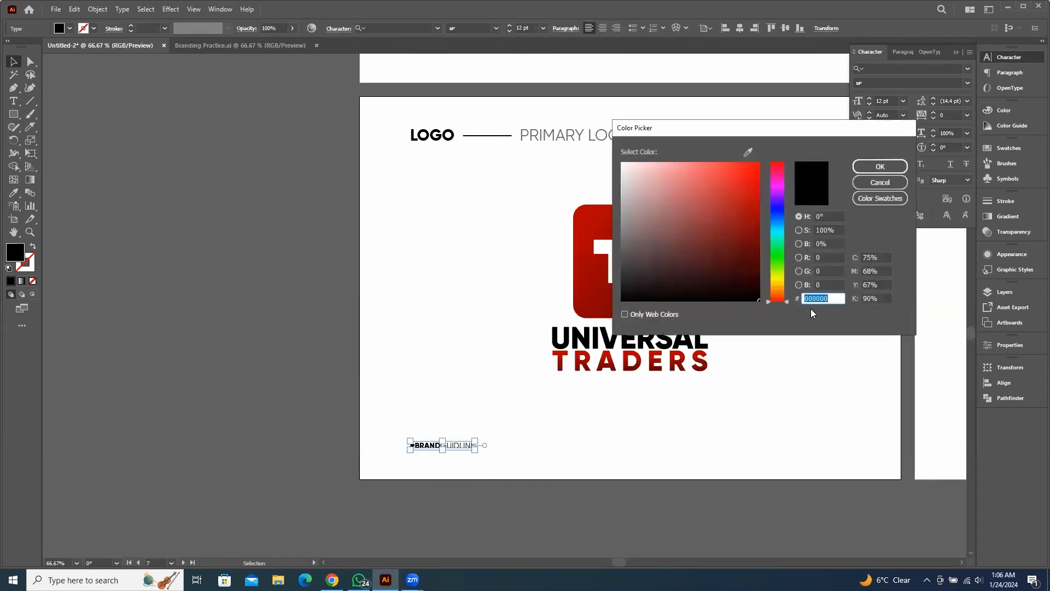
type("70707")
key("Return")
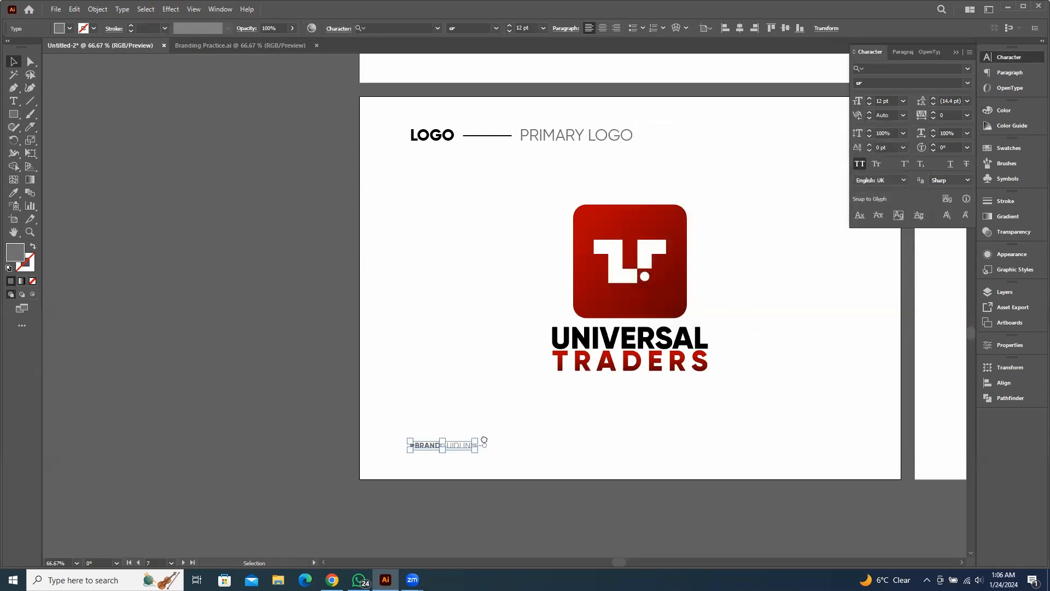
left_click(408, 423)
Duplicate the header's connecting line beside the #BRANDGUIDLINE footer text and extend it horizontally to the page's right margin
scroll(418, 415, "down", 1)
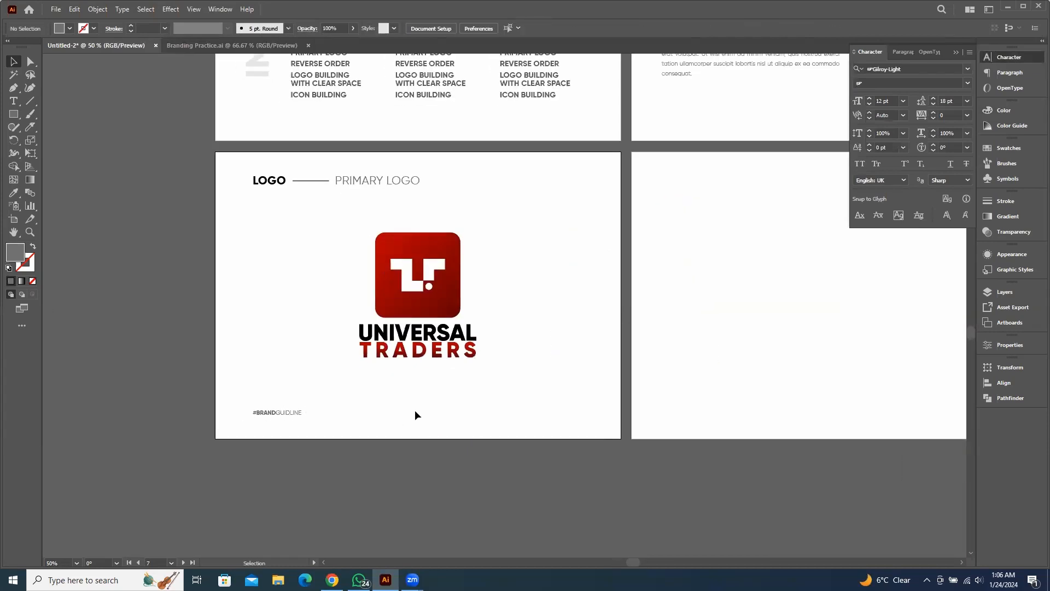
left_click_drag(317, 183, 585, 415)
key("a")
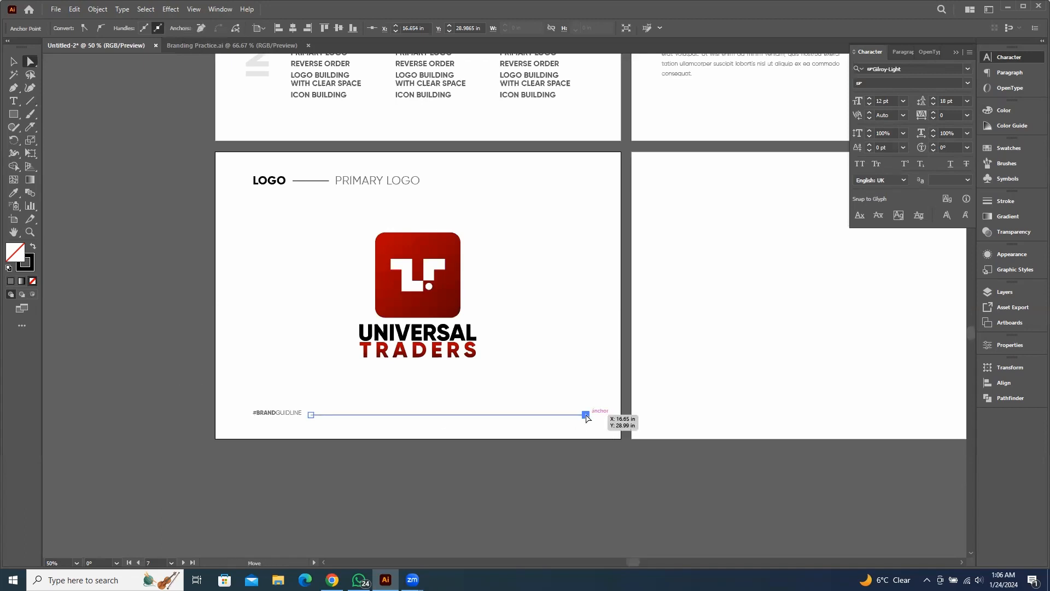
left_click_drag(585, 415, 581, 414)
left_click(615, 492)
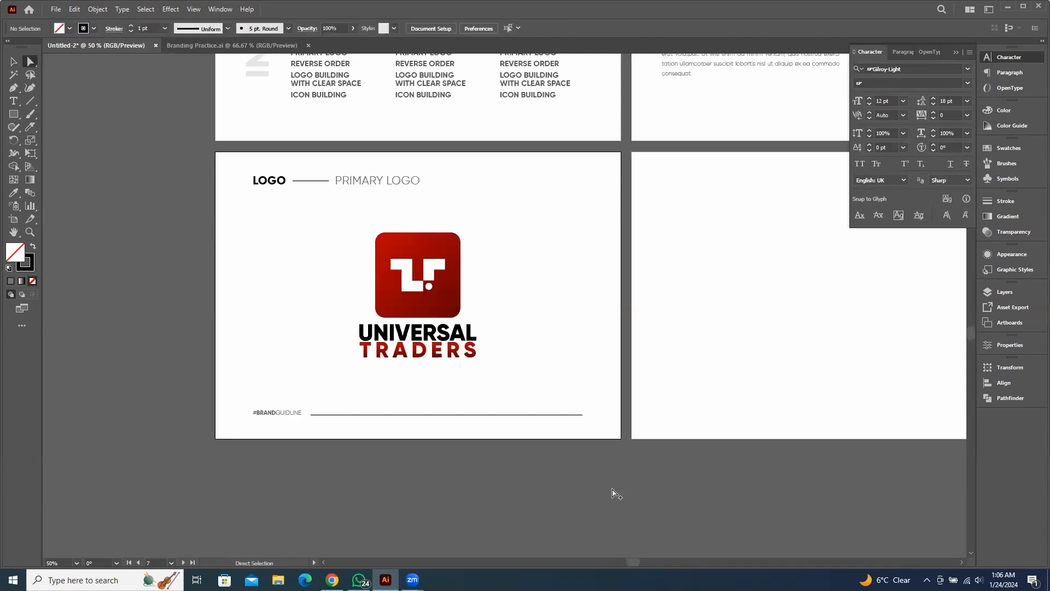
Set the stroke weight of both the header's connecting line and the footer line to 0.5 pt
left_click(14, 61)
scroll(327, 362, "up", 1)
left_click_drag(304, 79, 353, 255)
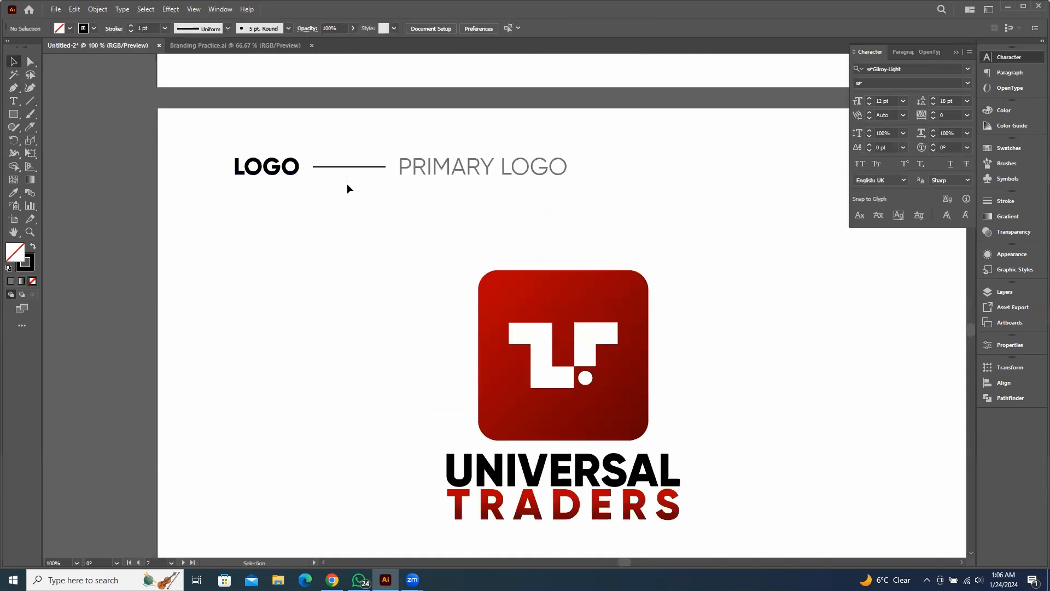
left_click(353, 166)
left_click_drag(382, 438, 375, 171)
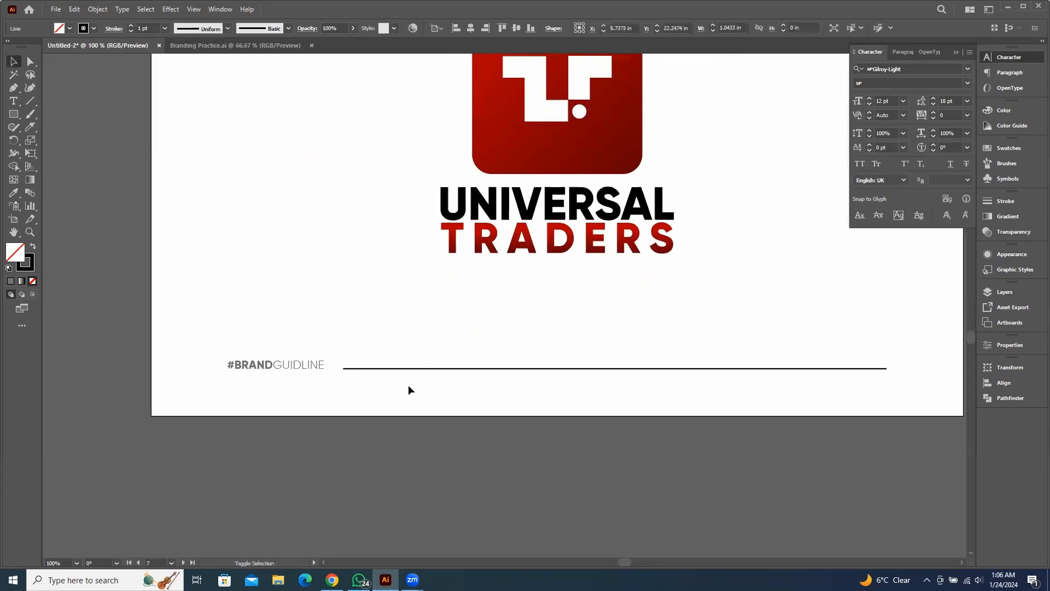
left_click(404, 368, "shift")
left_click(130, 31)
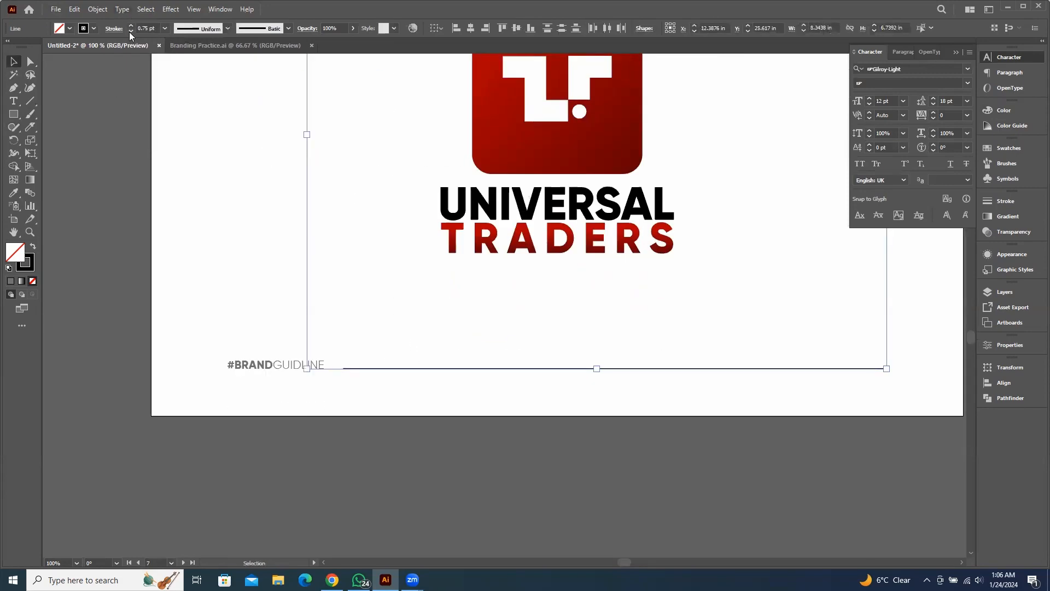
left_click(187, 223)
scroll(218, 254, "down", 3)
left_click_drag(499, 245, 520, 301)
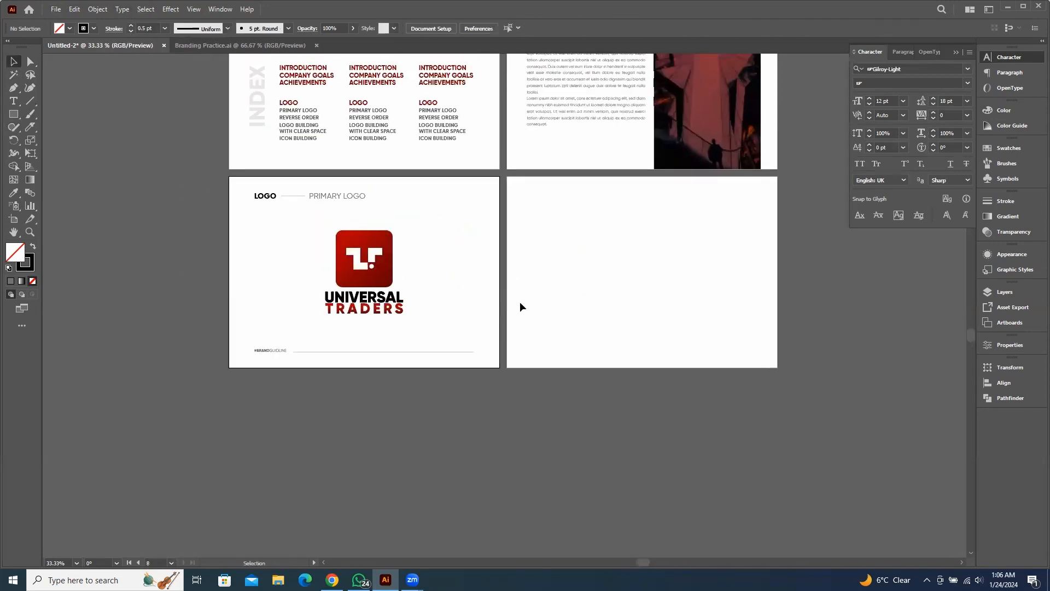
left_click(523, 297)
scroll(566, 343, "up", 1)
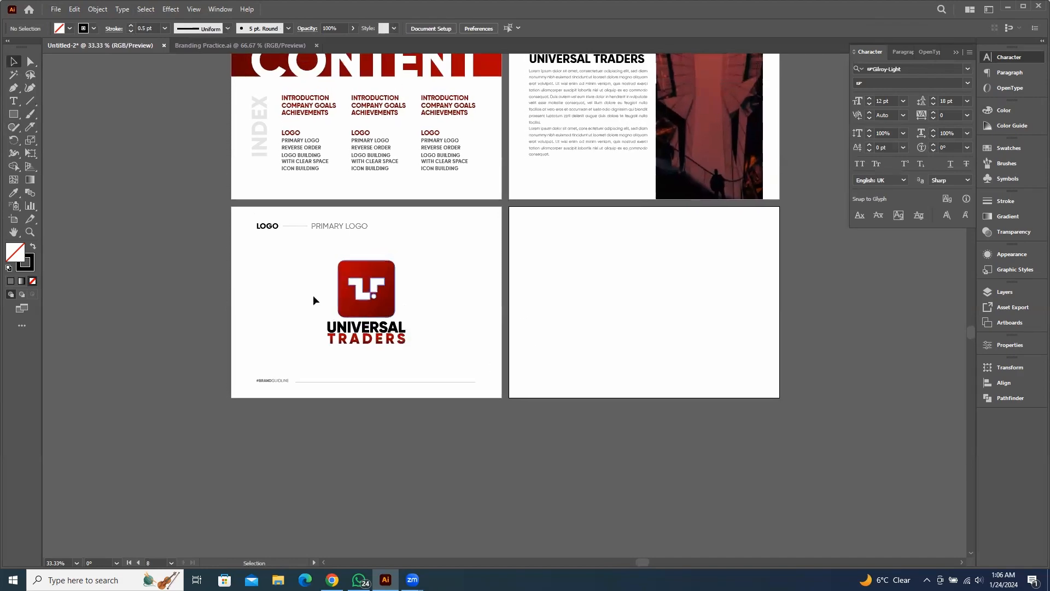
left_click(384, 330)
left_click(478, 340)
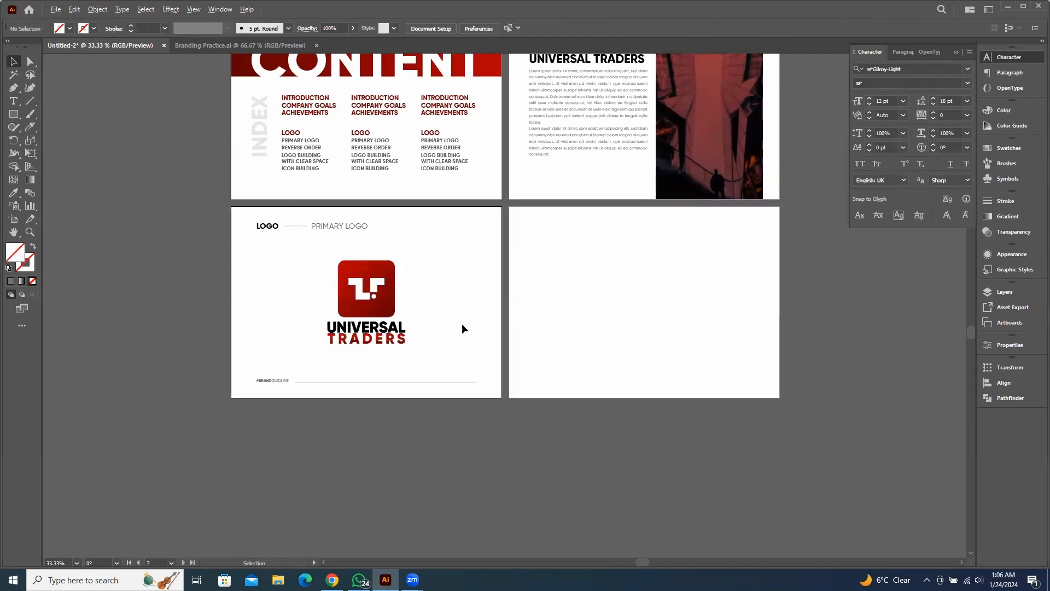
scroll(462, 323, "down", 1)
left_click_drag(386, 378, 365, 387)
Duplicate the red gradient banner from the Table of Content page onto the blank page beside the primary logo and stretch it to fill that page
left_click(472, 384)
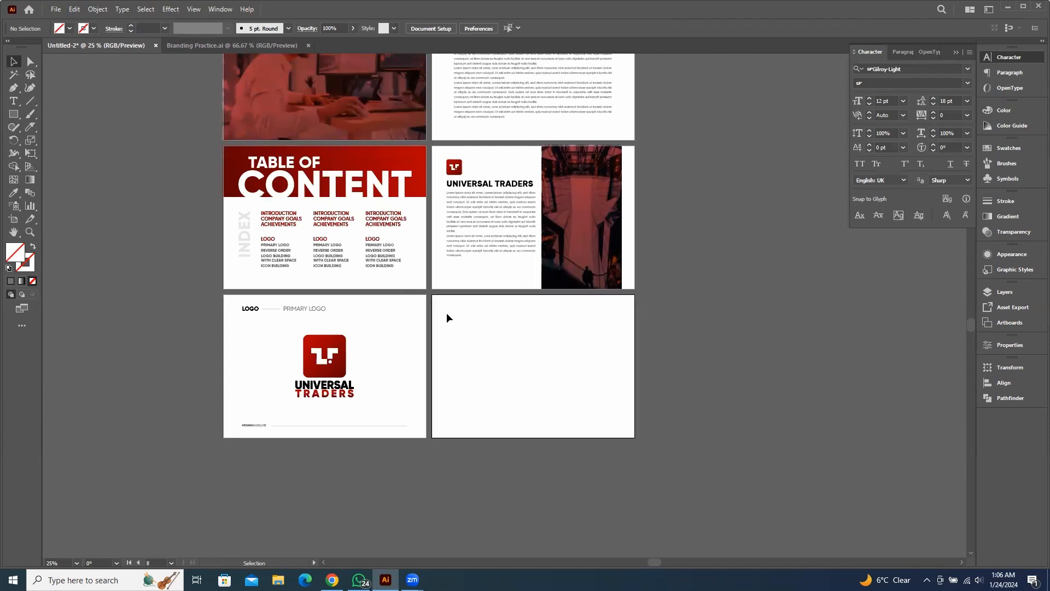
left_click_drag(426, 163, 634, 312)
left_click_drag(533, 345, 539, 438)
left_click(634, 465)
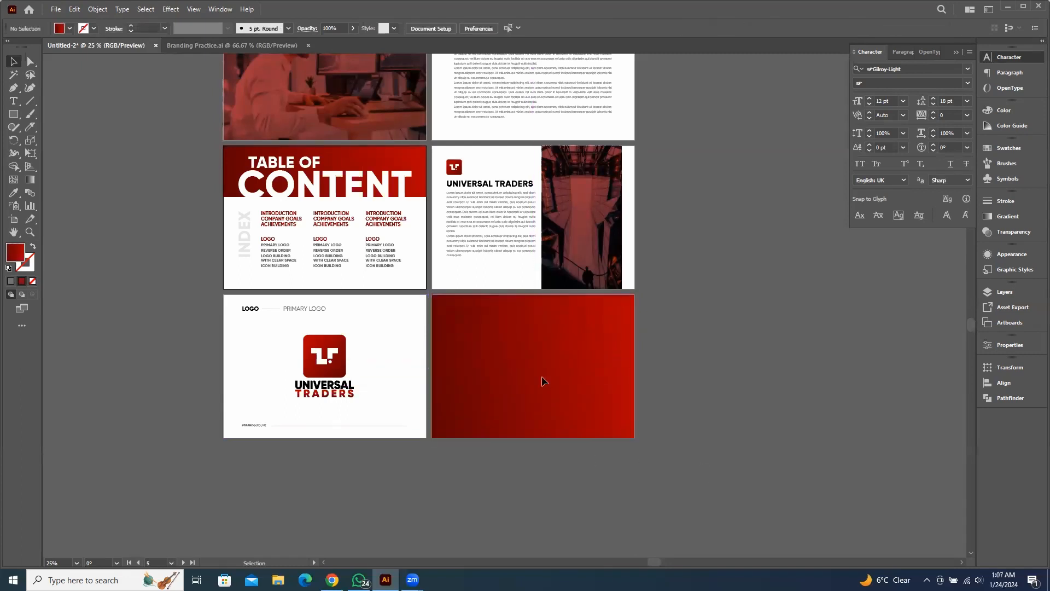
Redirect the full-page red rectangle's gradient diagonally, with bright red at the upper-left corner and dark red at the lower-right
left_click(543, 379)
key("g")
left_click_drag(646, 448, 428, 296)
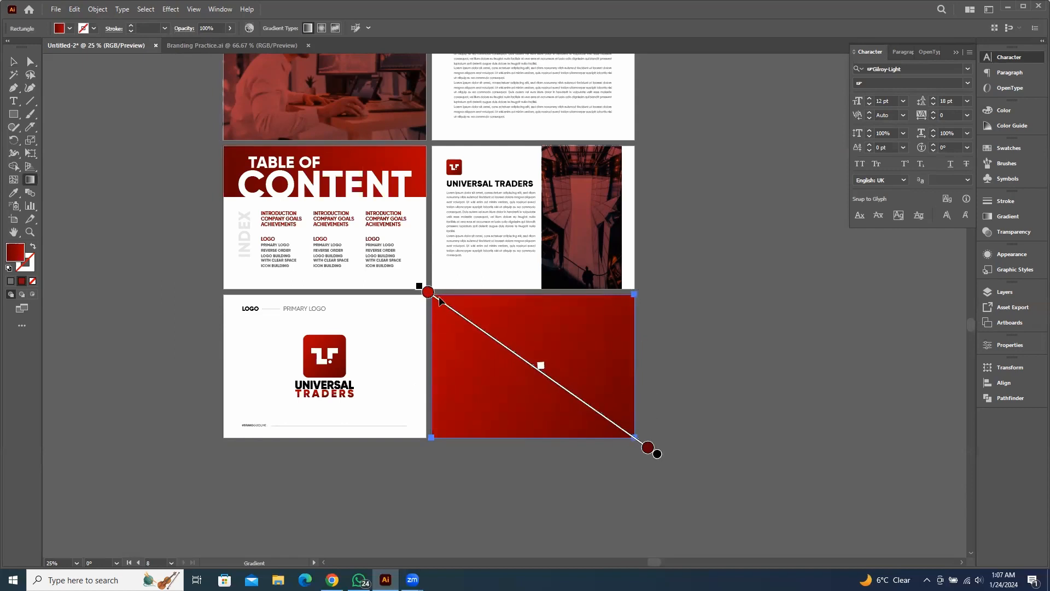
key("v")
Angle the Table of Content banner's gradient diagonally, from bright red at its upper left to dark red at its lower right
left_click(426, 147)
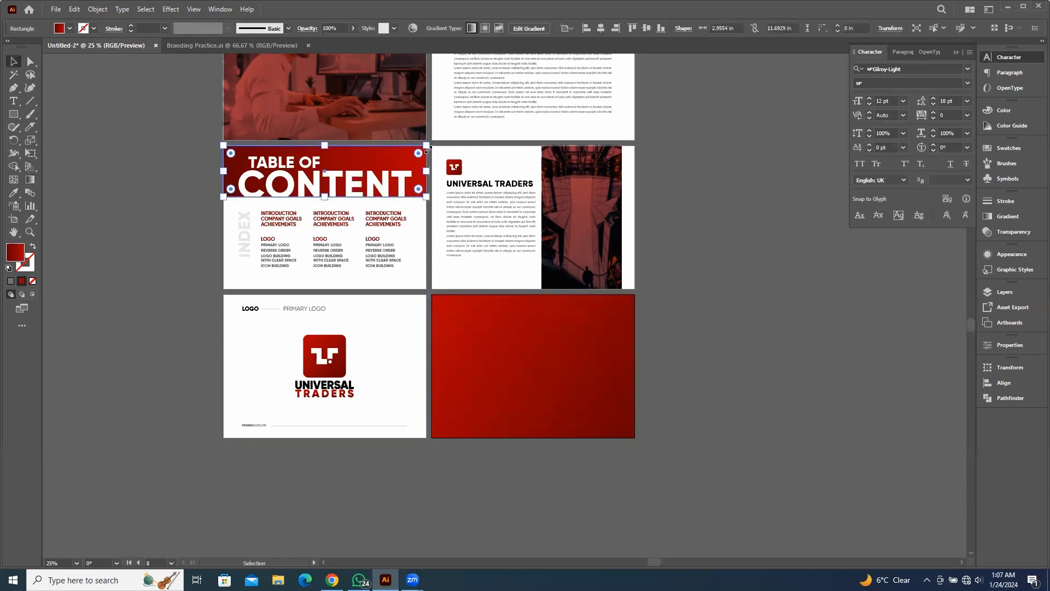
key("g")
left_click_drag(324, 172, 229, 138)
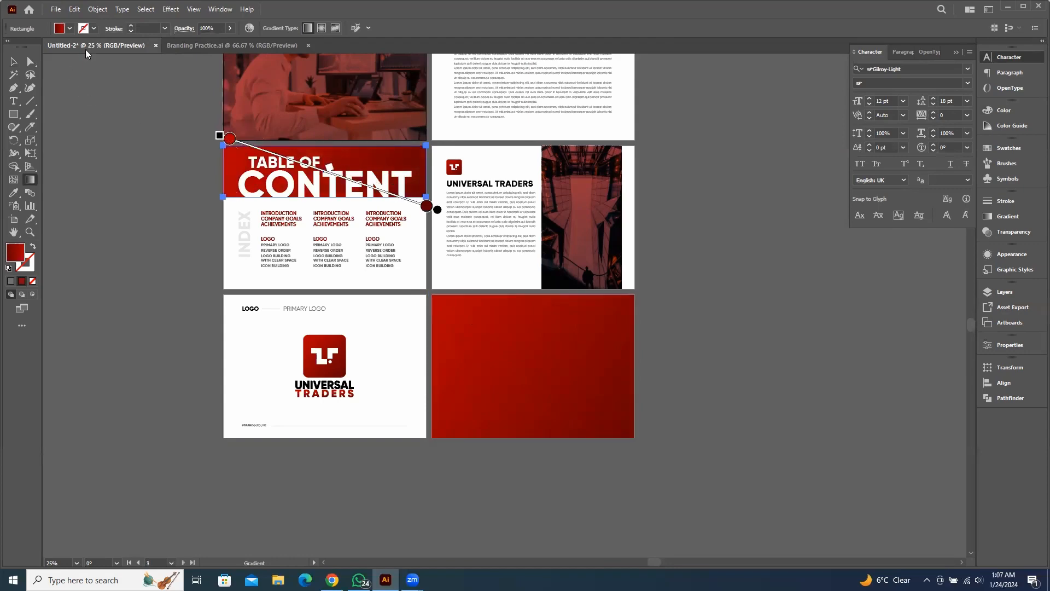
left_click(13, 61)
left_click(492, 227)
Copy the header and footer from the primary logo page to the same position on the red gradient page
scroll(650, 330, "down", 2)
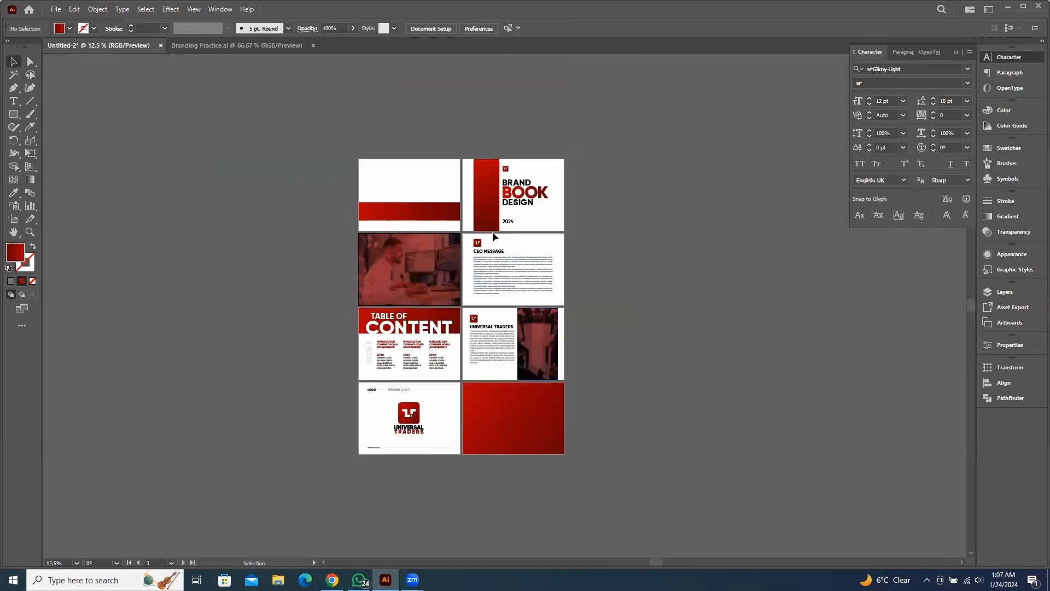
scroll(582, 362, "up", 2)
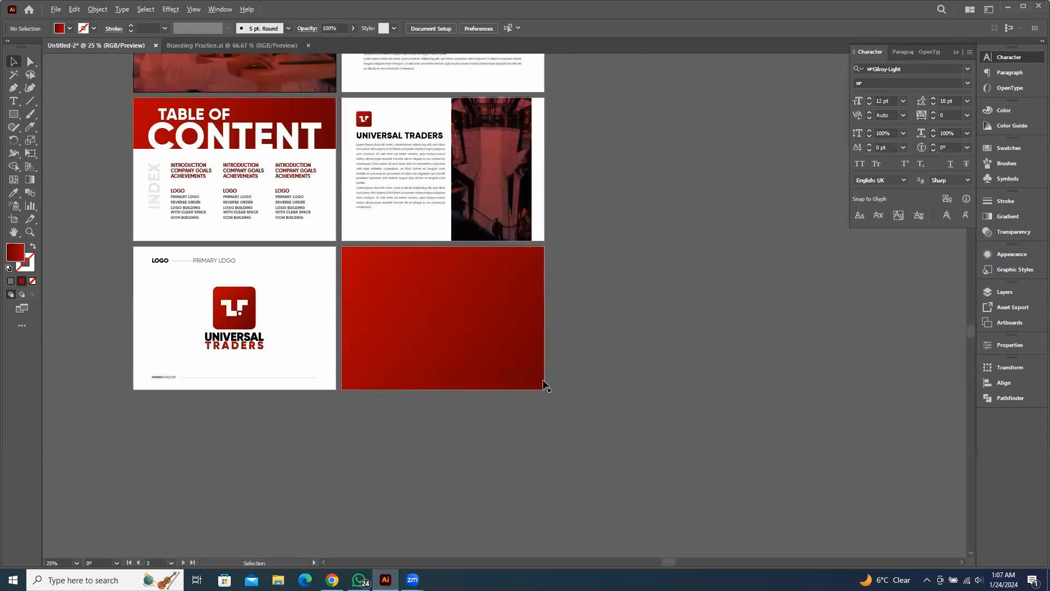
scroll(392, 352, "up", 1)
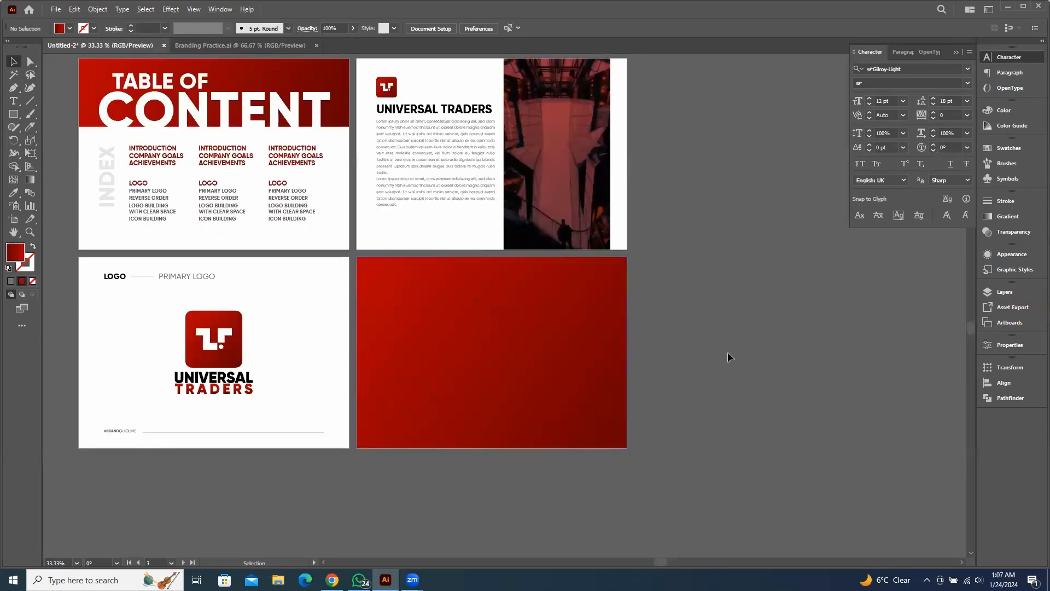
left_click_drag(90, 265, 217, 284)
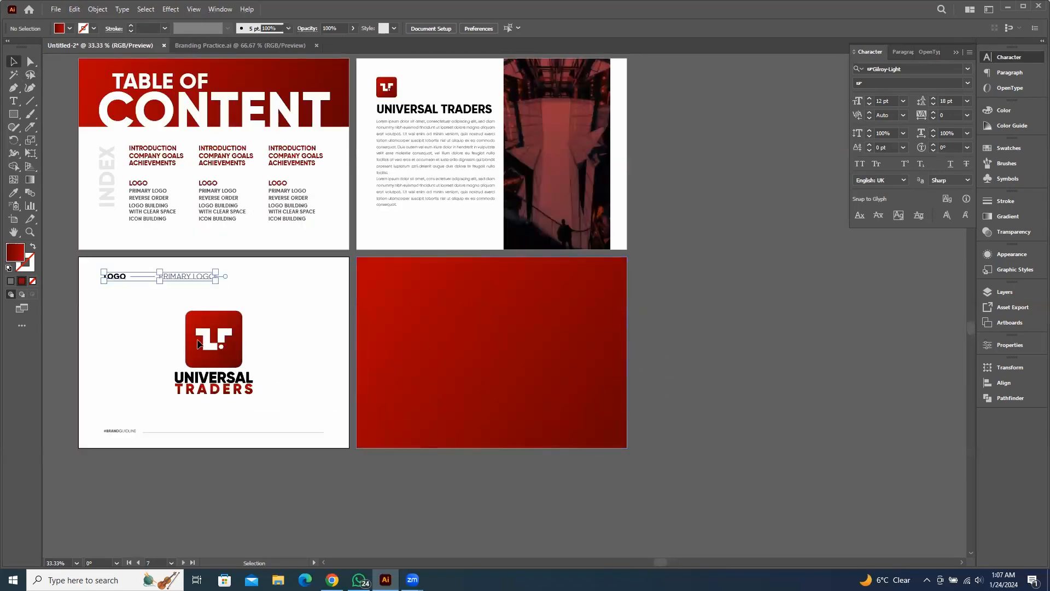
left_click_drag(85, 412, 157, 458)
key("a")
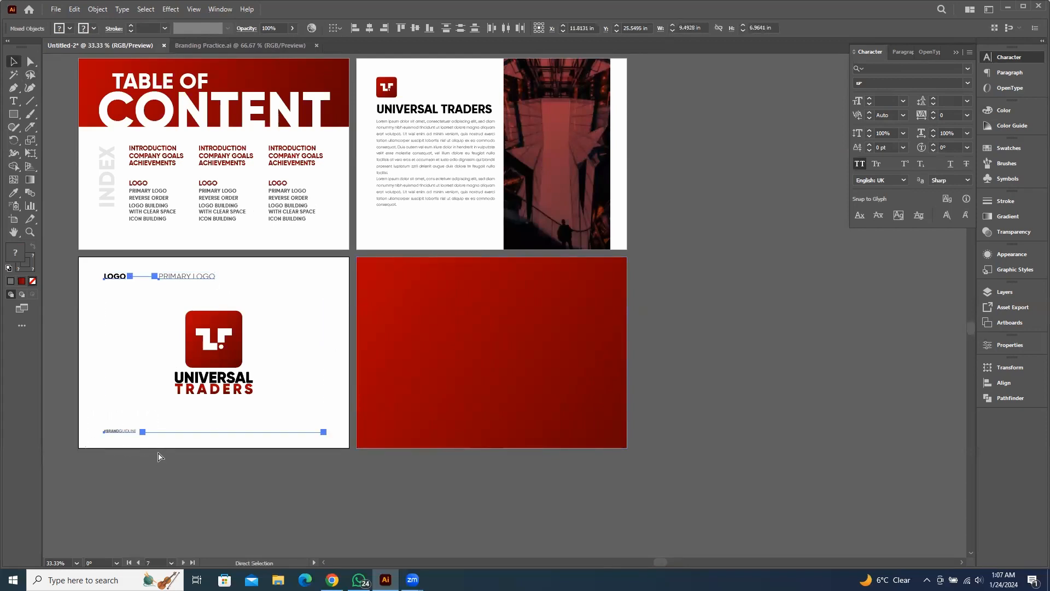
key("v")
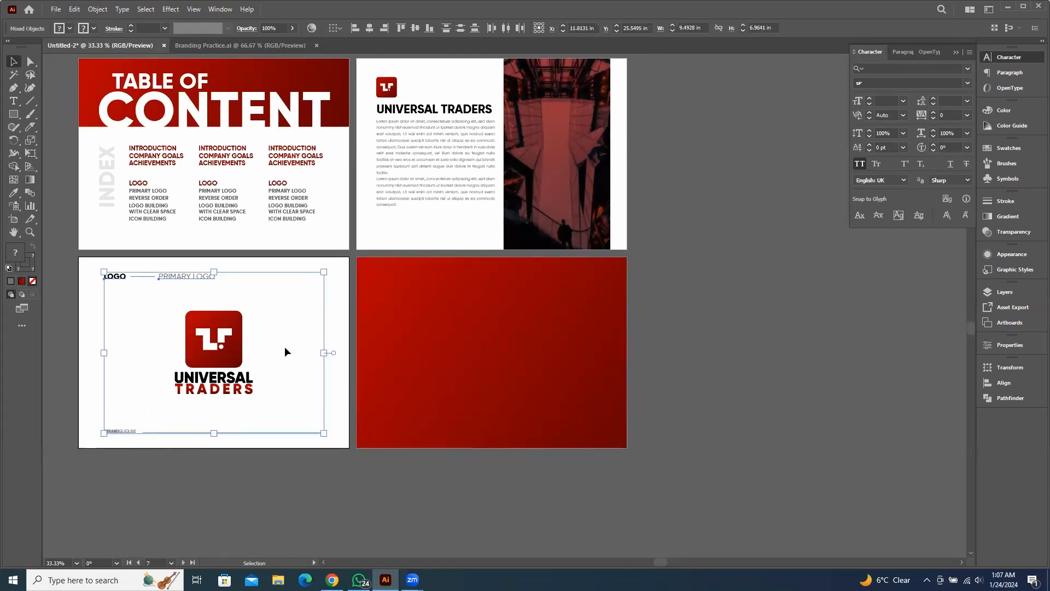
left_click(346, 274)
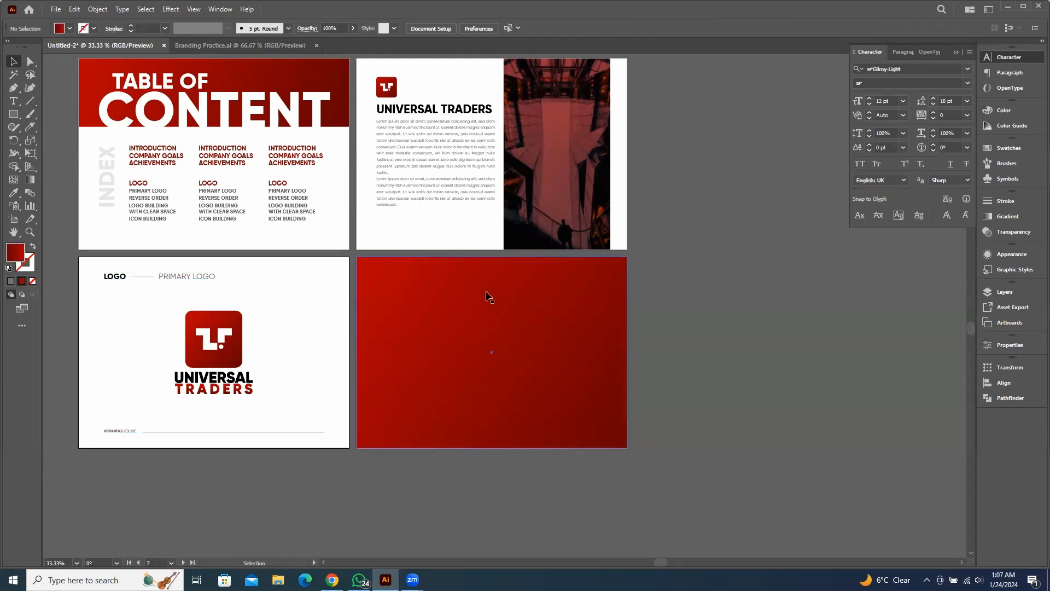
left_click(488, 297)
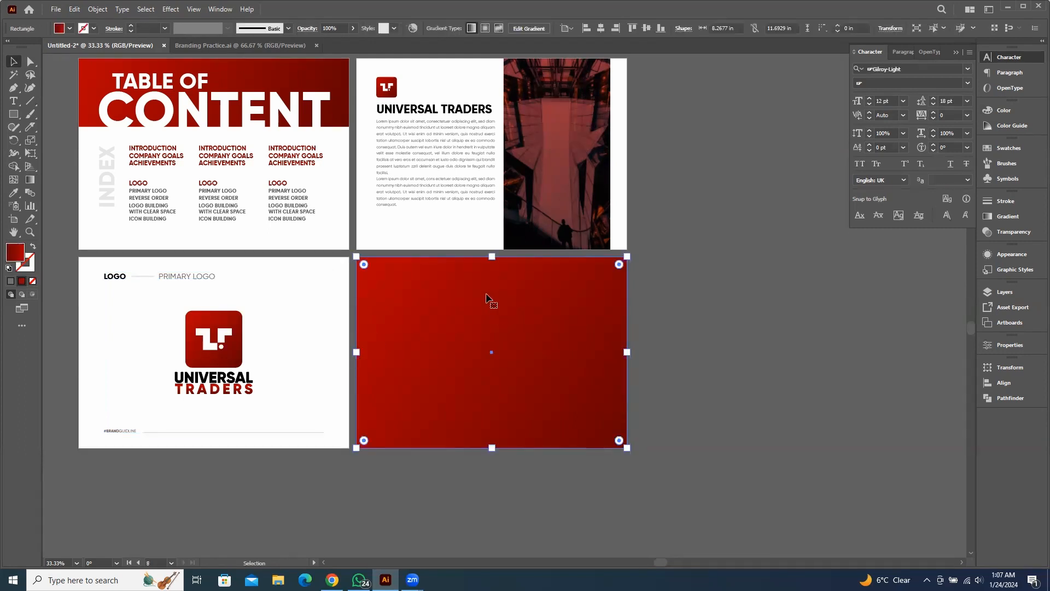
key("ctrl")
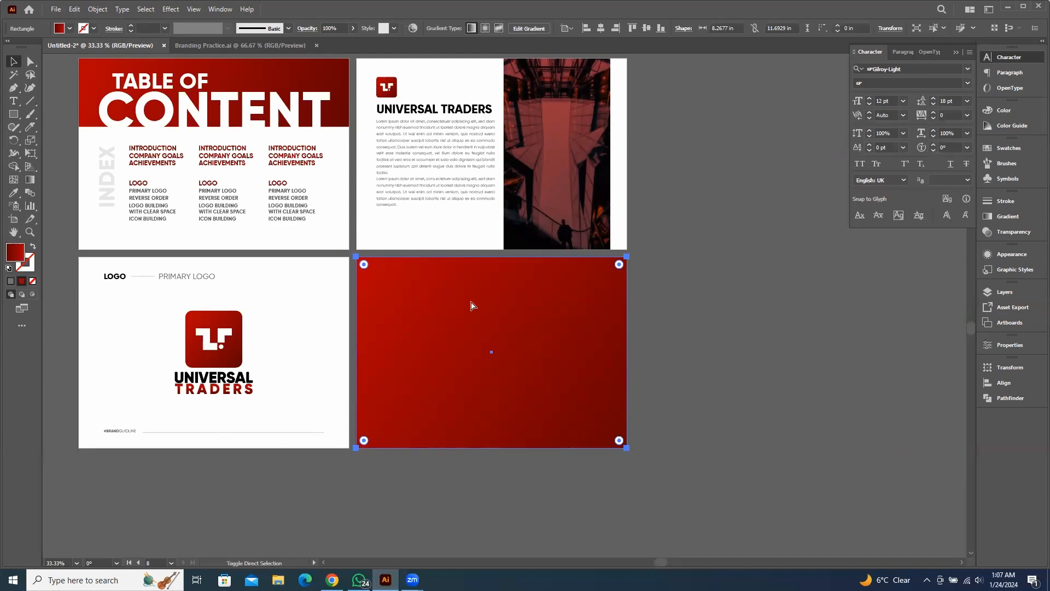
key("ctrl+shift+v")
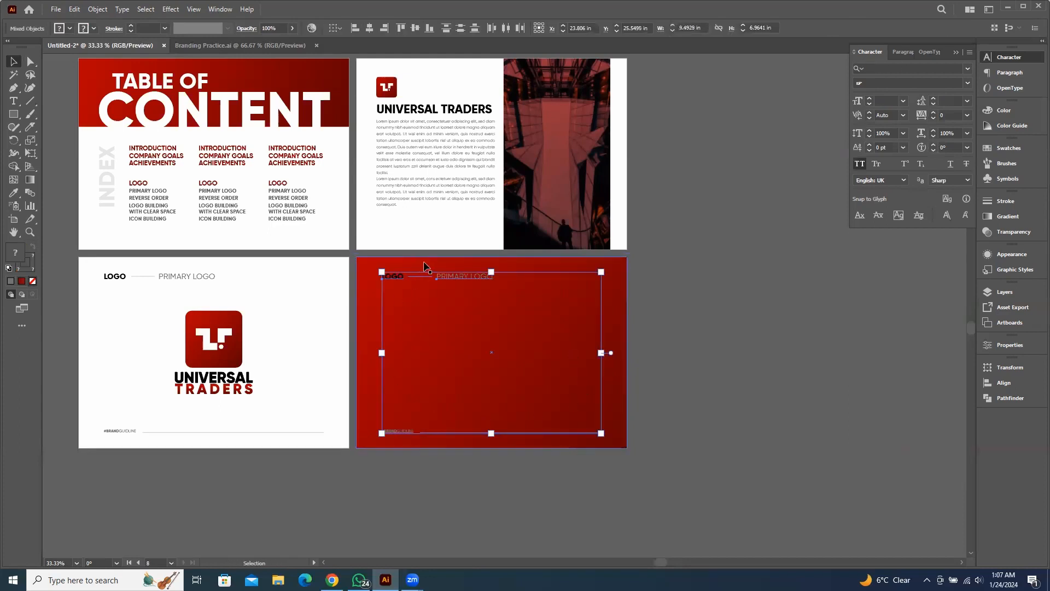
left_click(724, 356)
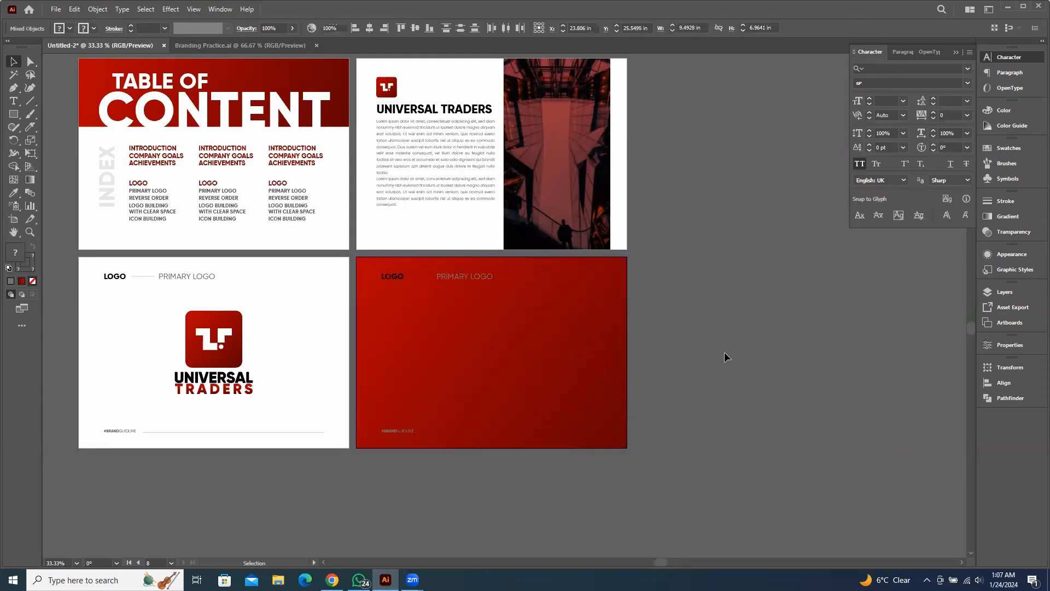
Change the header text beside LOGO on the red page to REVERSE ORDER
left_click(459, 276)
scroll(453, 273, "up", 2)
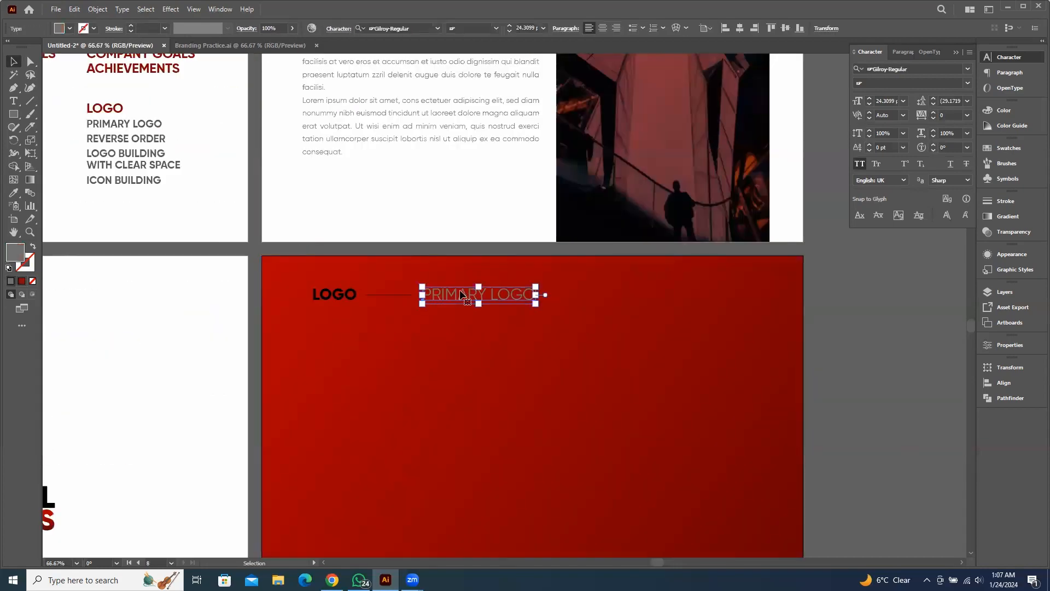
double_click(459, 296)
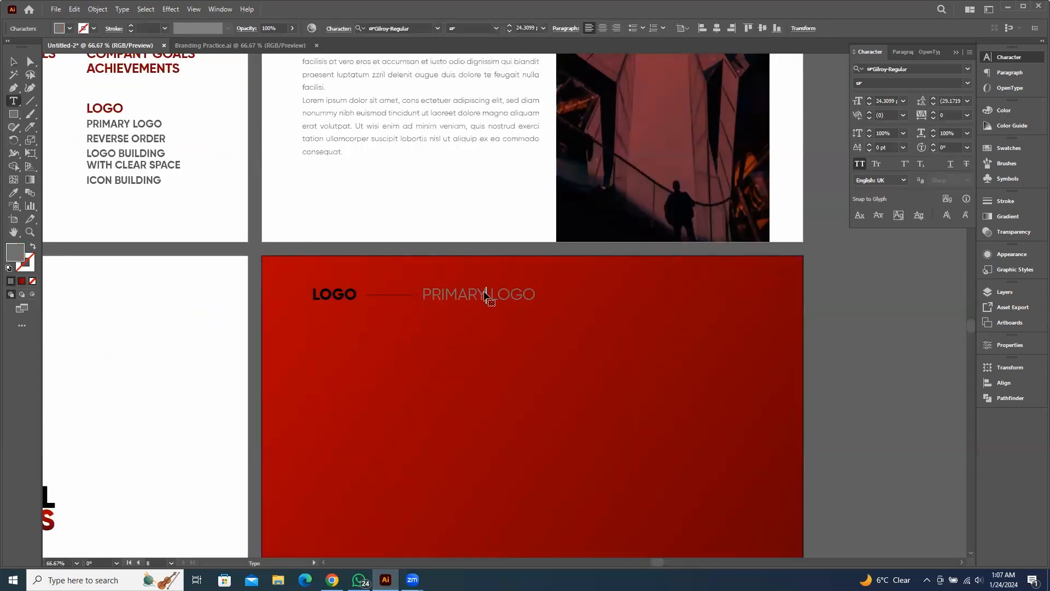
triple_click(470, 299)
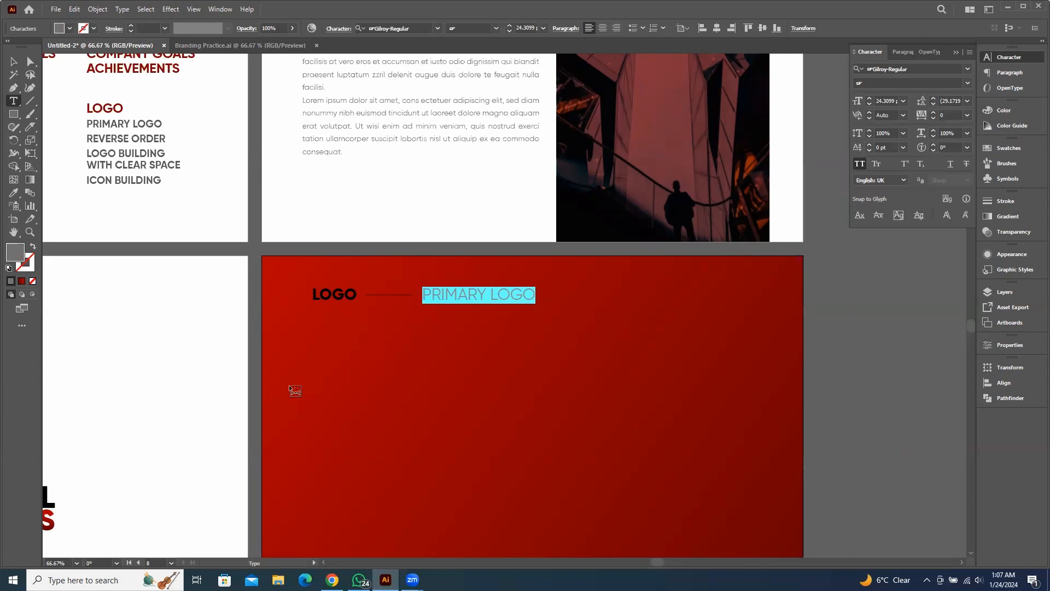
type("REVER")
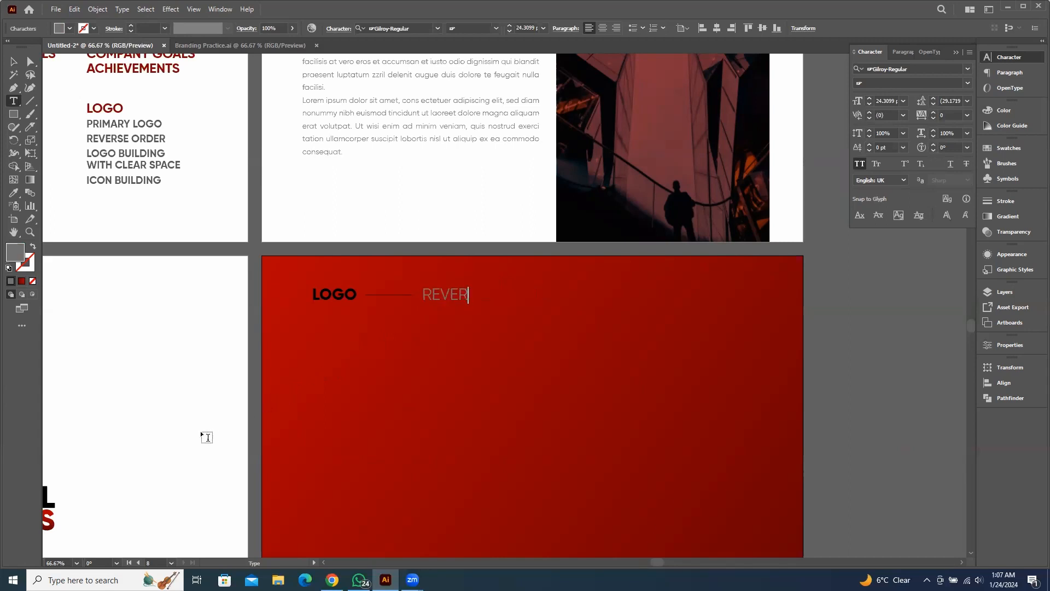
type("SE ORDER")
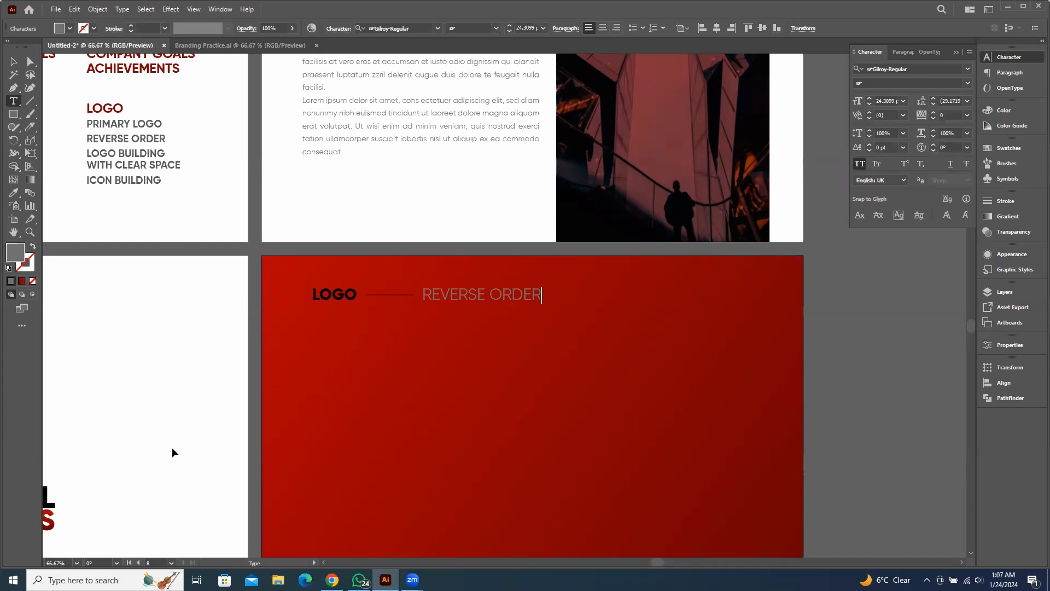
key("Escape")
Recolor the REVERSE ORDER and LOGO header texts white by sampling the neighbouring white page
key("i")
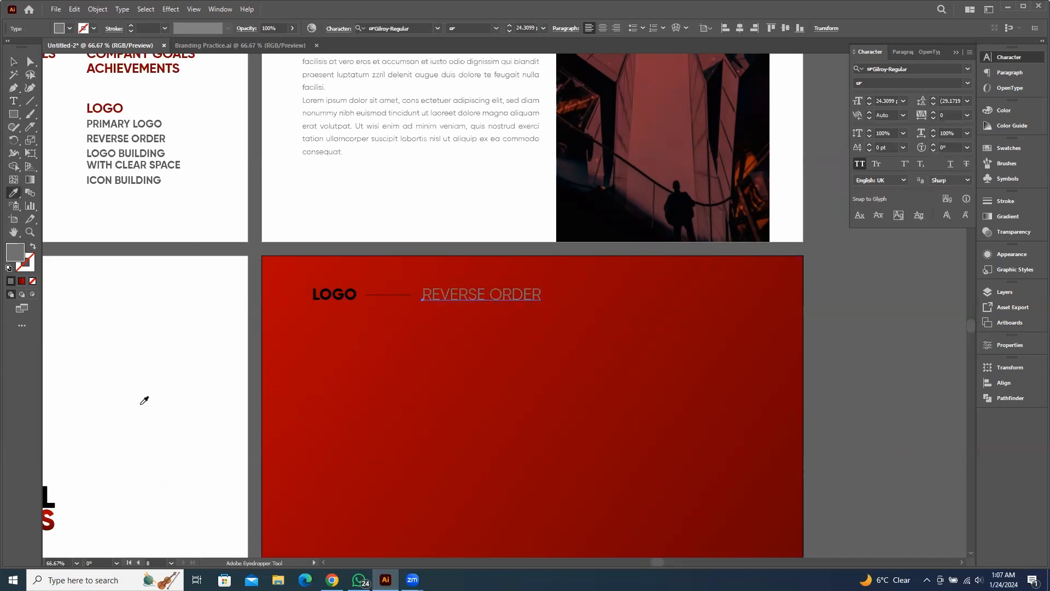
left_click(169, 378)
key("v")
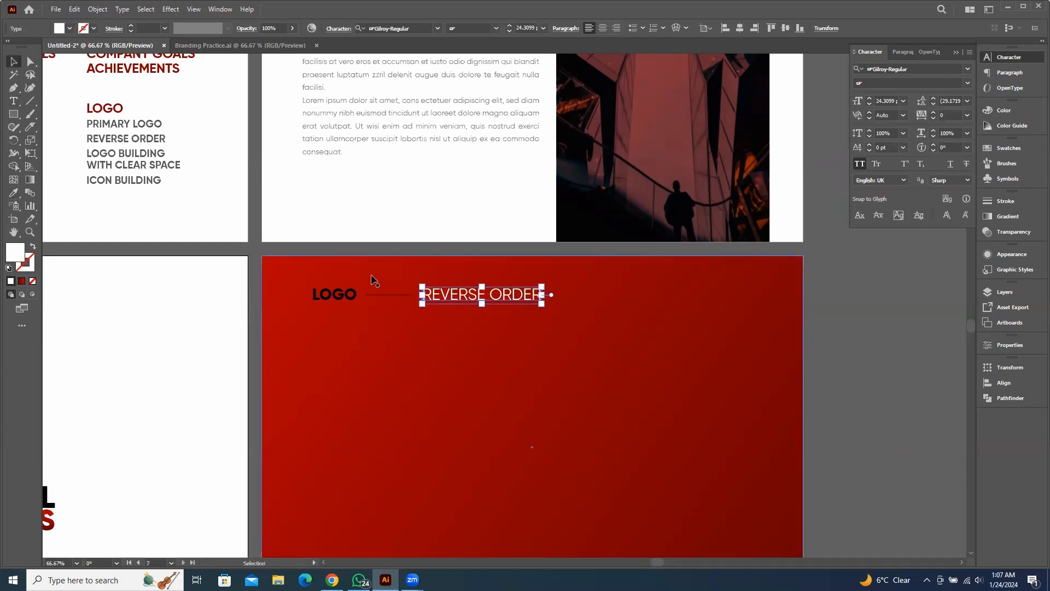
left_click(334, 294)
key("i")
left_click(162, 304)
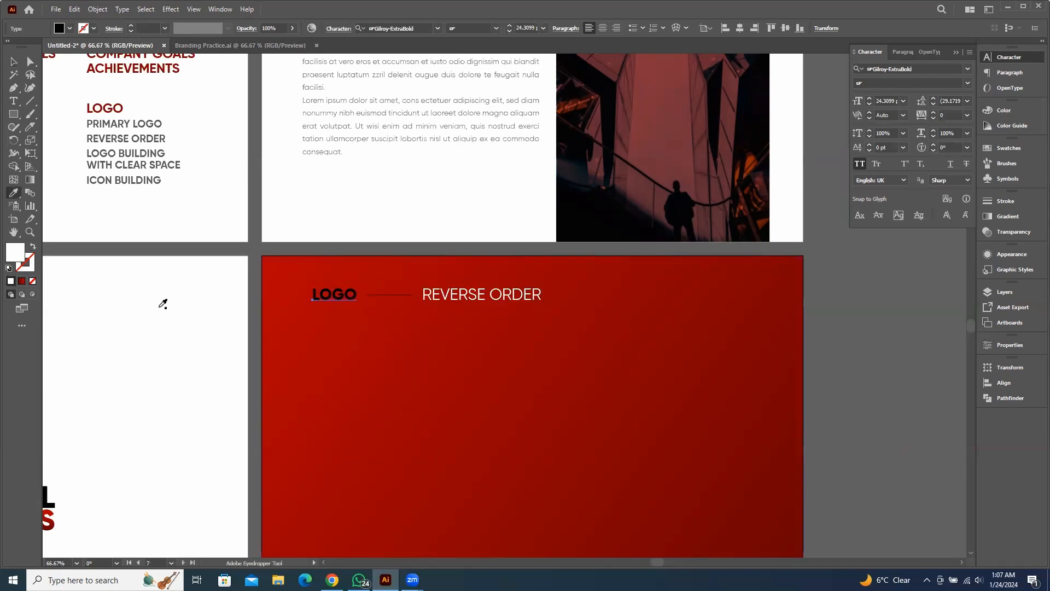
key("v")
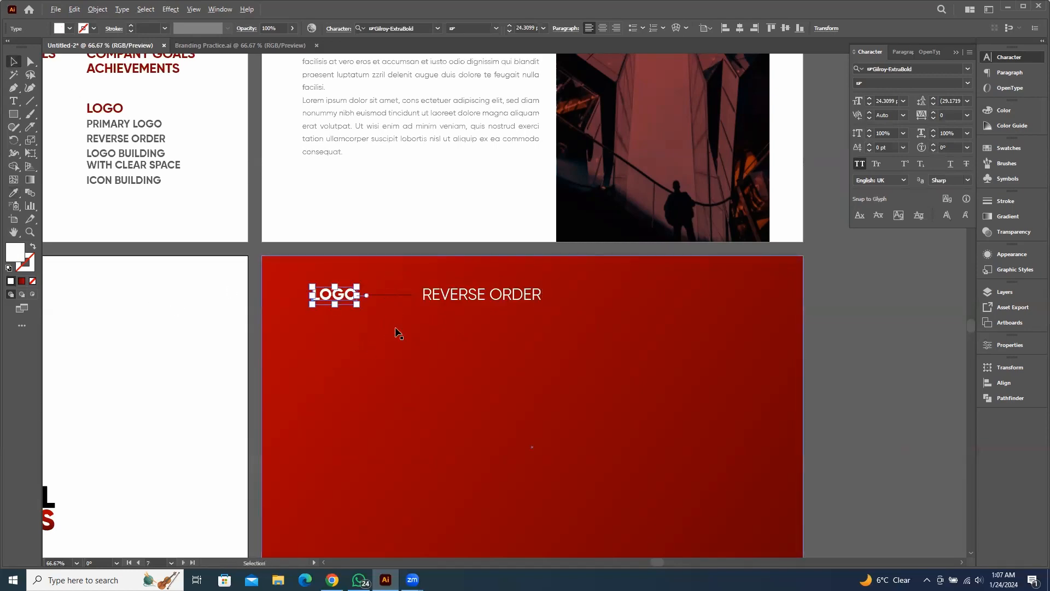
Recolor the red page's brand guideline footer text white, sampled from the primary logo page
scroll(396, 330, "down", 1)
left_click(729, 423)
left_click_drag(729, 424, 715, 304)
left_click(328, 416)
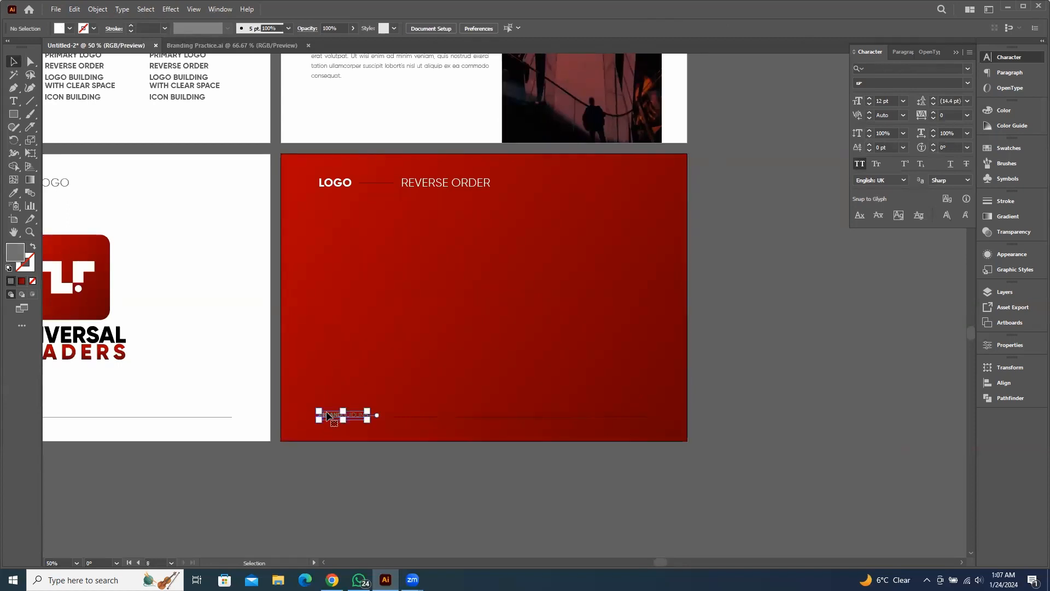
key("i")
left_click(246, 304)
key("v")
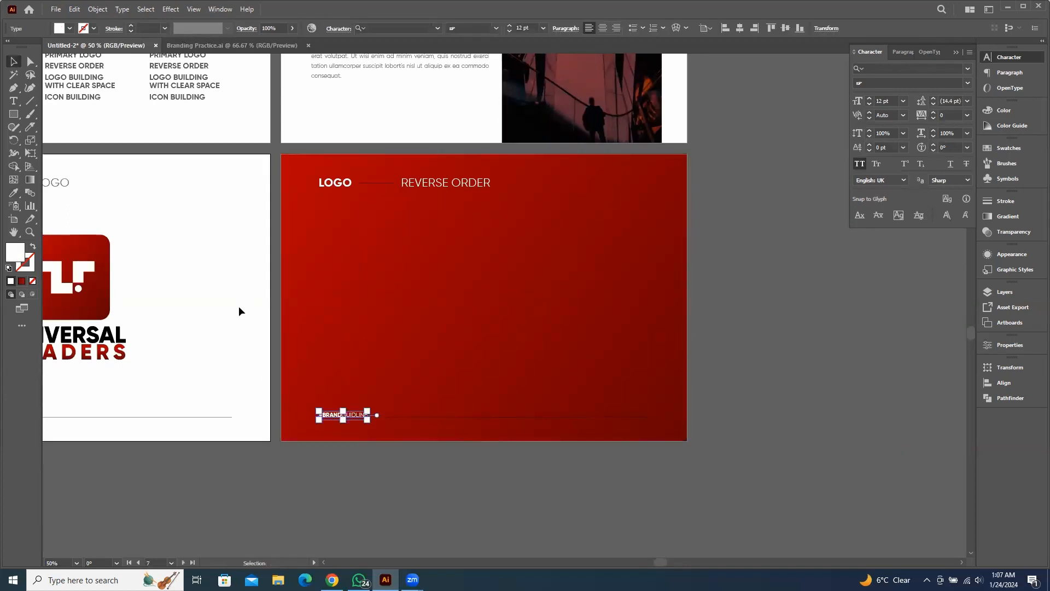
Set the stroke color of the red page's header and footer lines to white (FFFFFF)
left_click(494, 417)
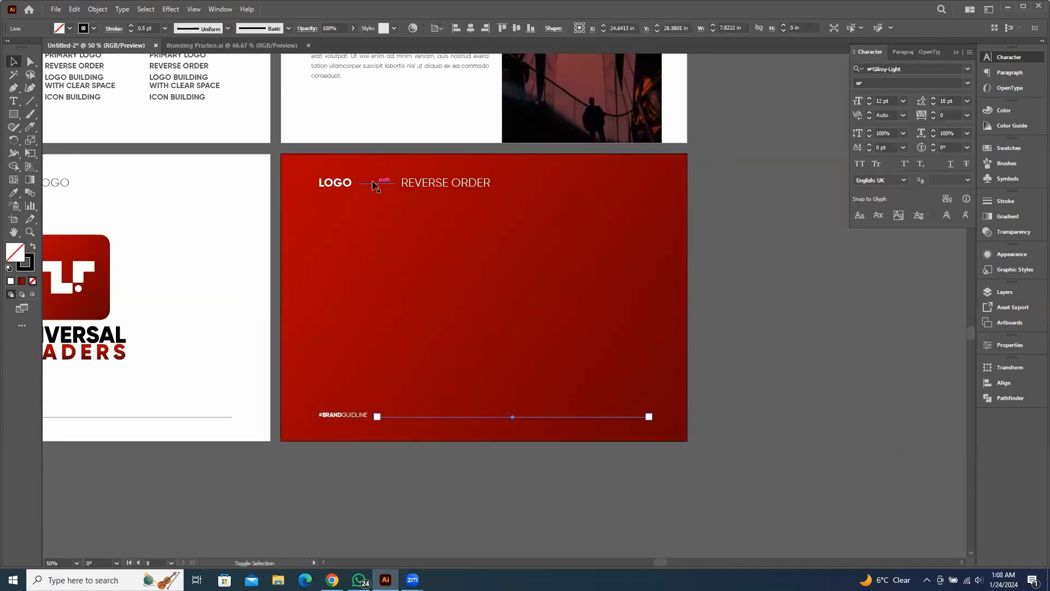
left_click(375, 182, "shift")
left_click(29, 269)
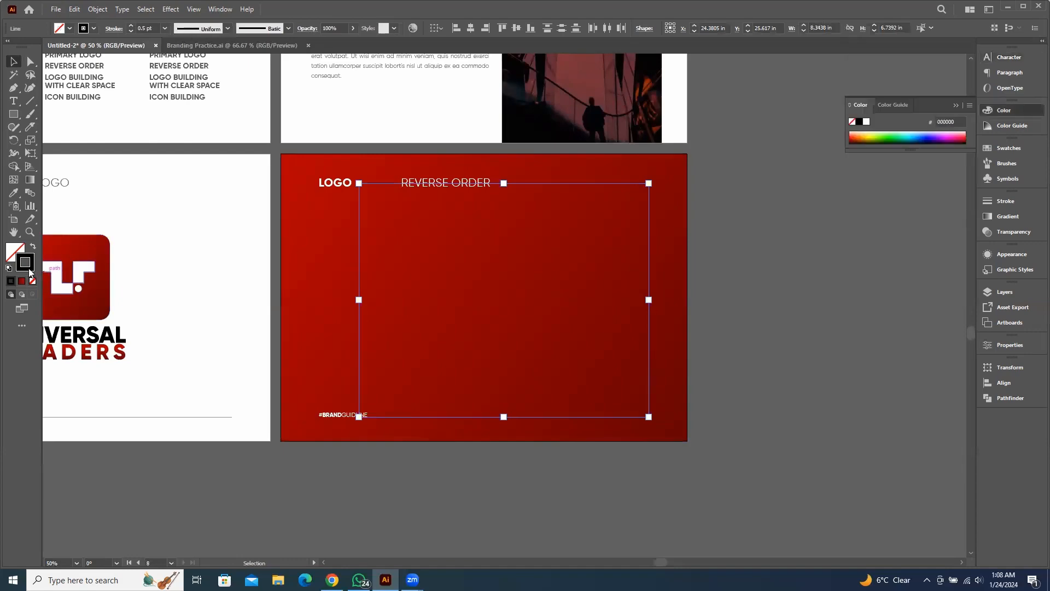
double_click(25, 263)
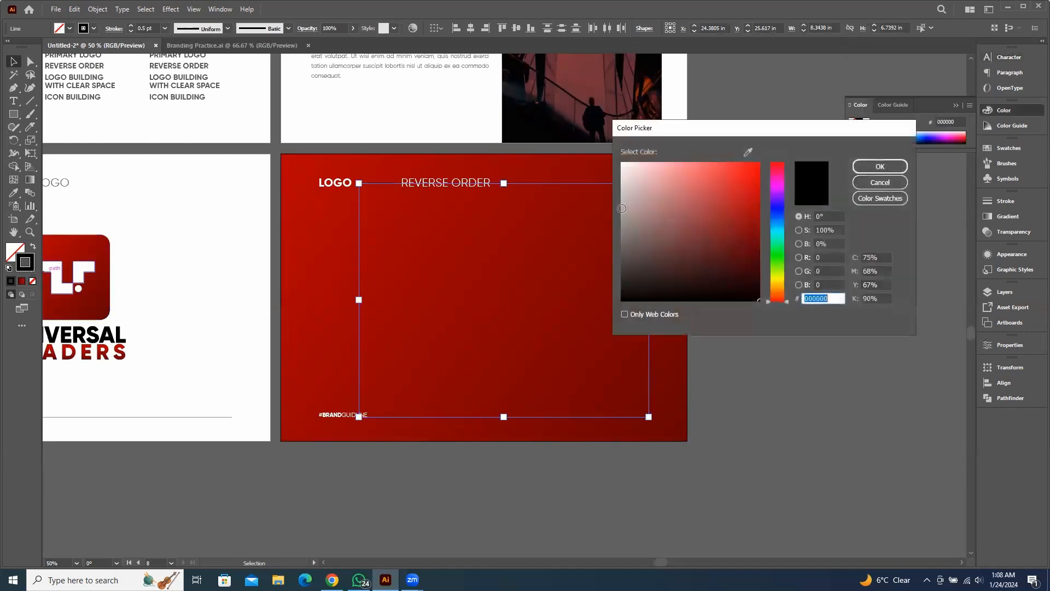
left_click(622, 163)
left_click(861, 364)
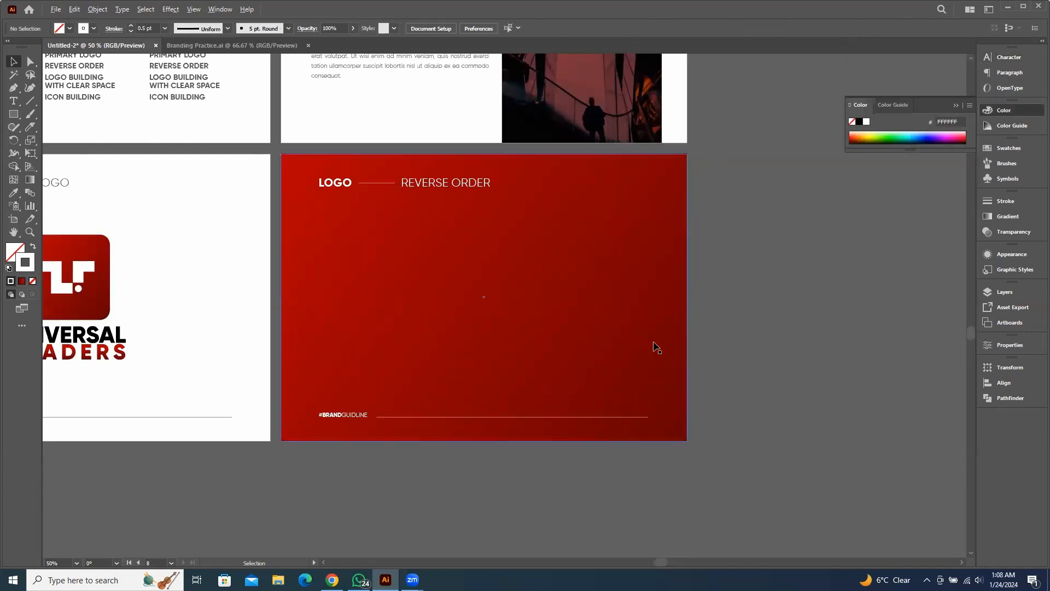
Duplicate the Universal Traders logo from the primary logo page onto the middle of the red page
scroll(654, 347, "down", 3)
left_click_drag(476, 343, 401, 352)
scroll(412, 353, "up", 1)
scroll(412, 353, "up", 1)
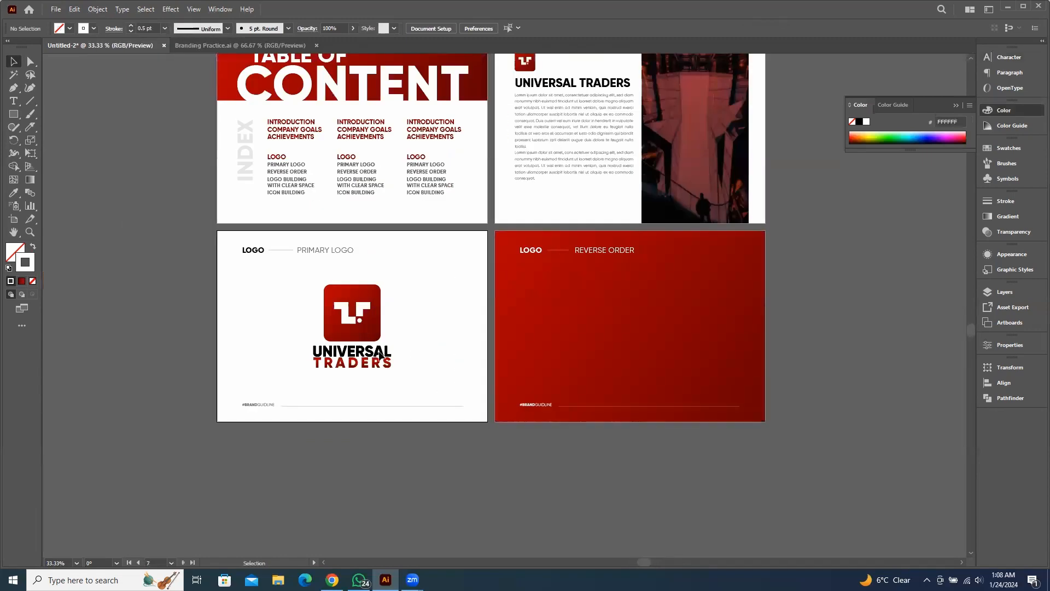
left_click(417, 298)
left_click_drag(417, 298, 651, 301)
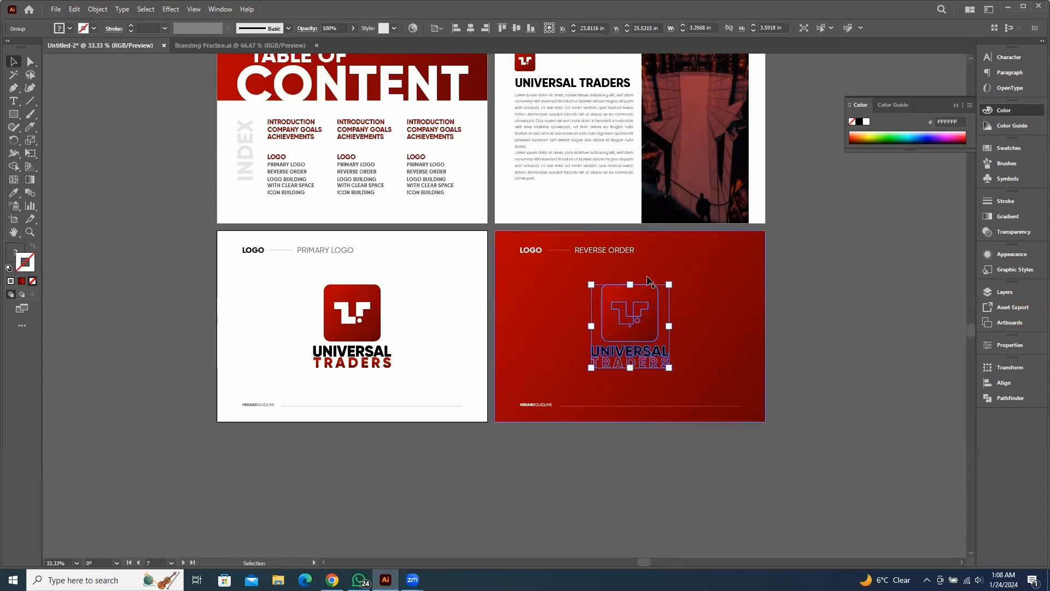
Recolor the entire logo copy on the red page white, sampled from the primary logo page's background
key("i")
left_click(432, 275)
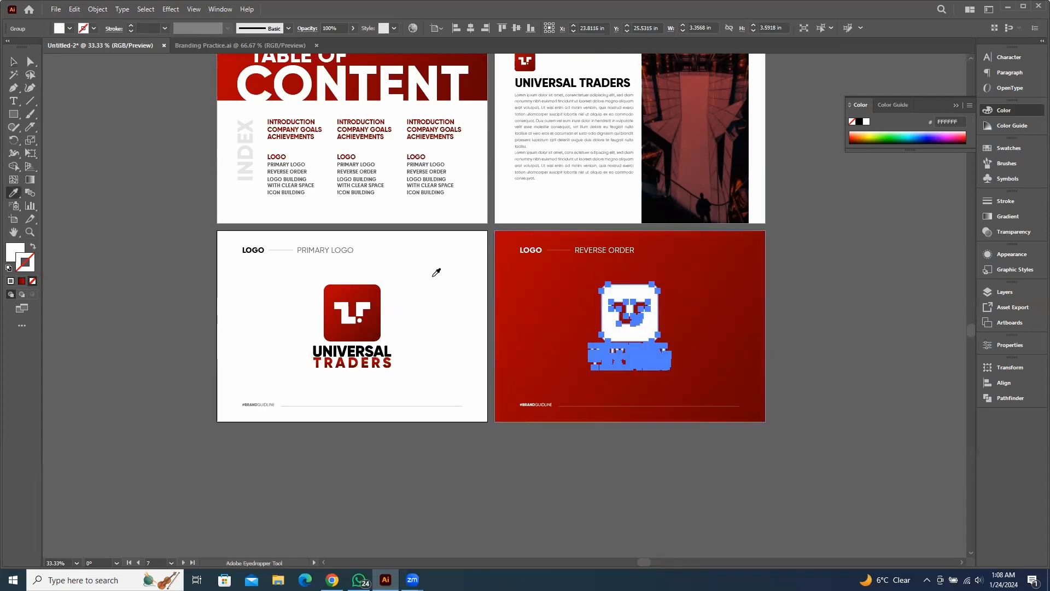
key("v")
left_click(932, 370)
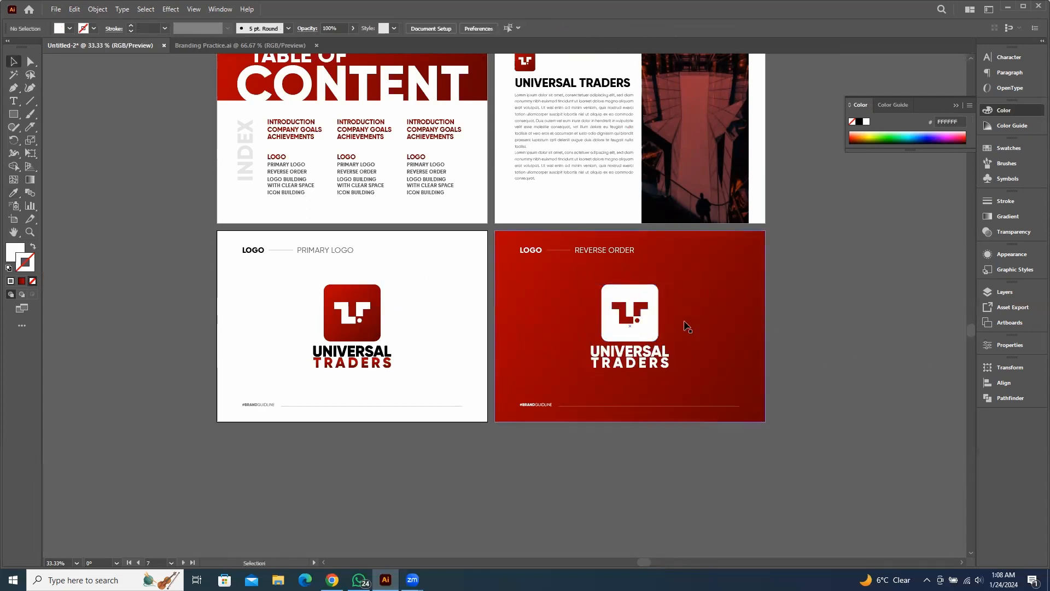
Center the white logo within the red page's background rectangle
left_click(652, 295)
left_click(727, 279, "shift")
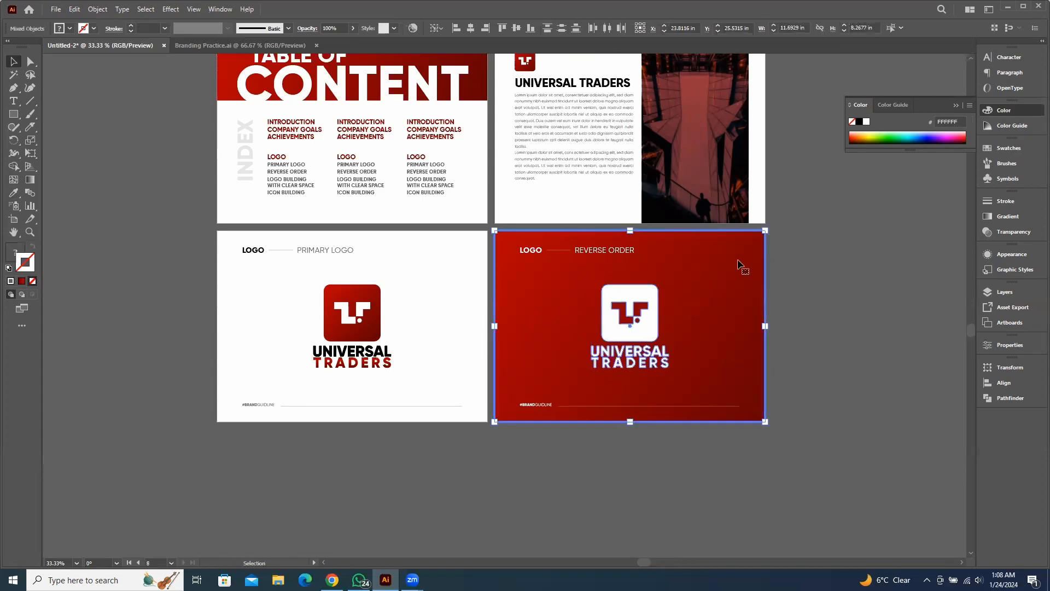
scroll(794, 379, "down", 2)
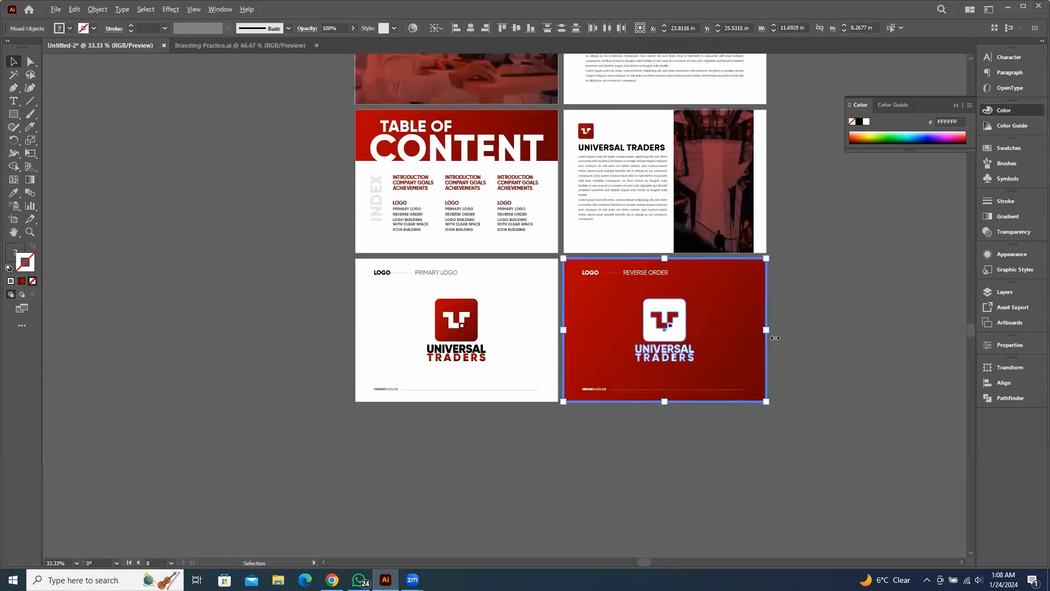
left_click_drag(700, 343, 595, 343)
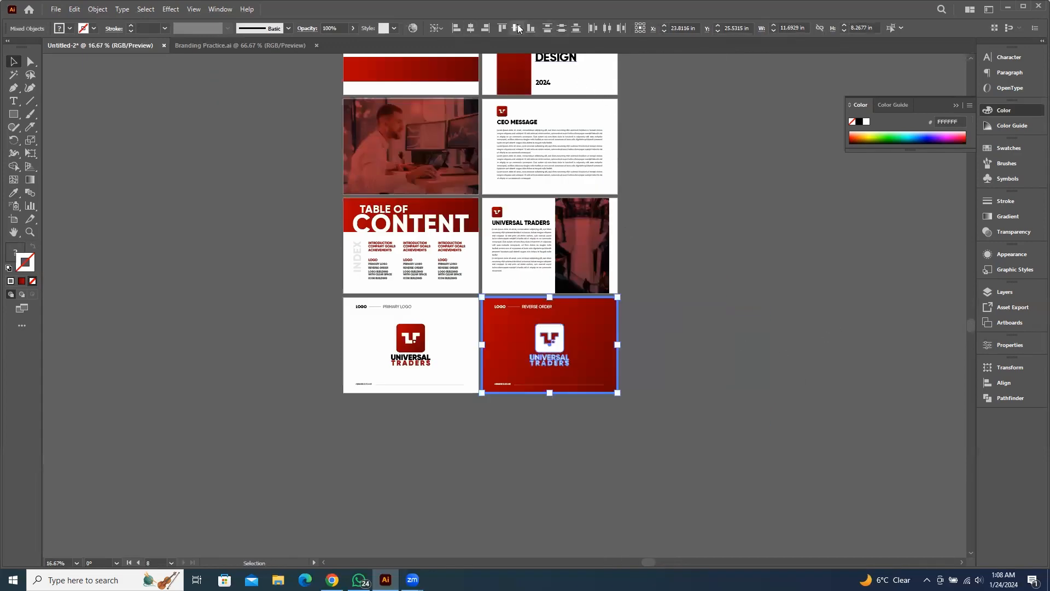
left_click(716, 314)
scroll(716, 323, "down", 1)
left_click_drag(715, 342, 678, 411)
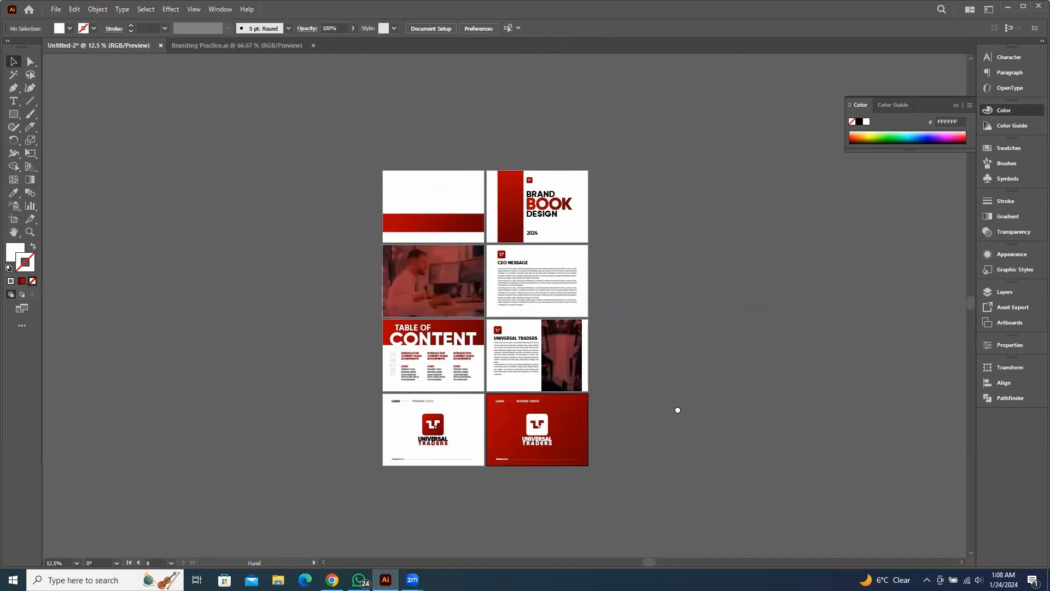
scroll(608, 414, "up", 2)
scroll(684, 363, "down", 1)
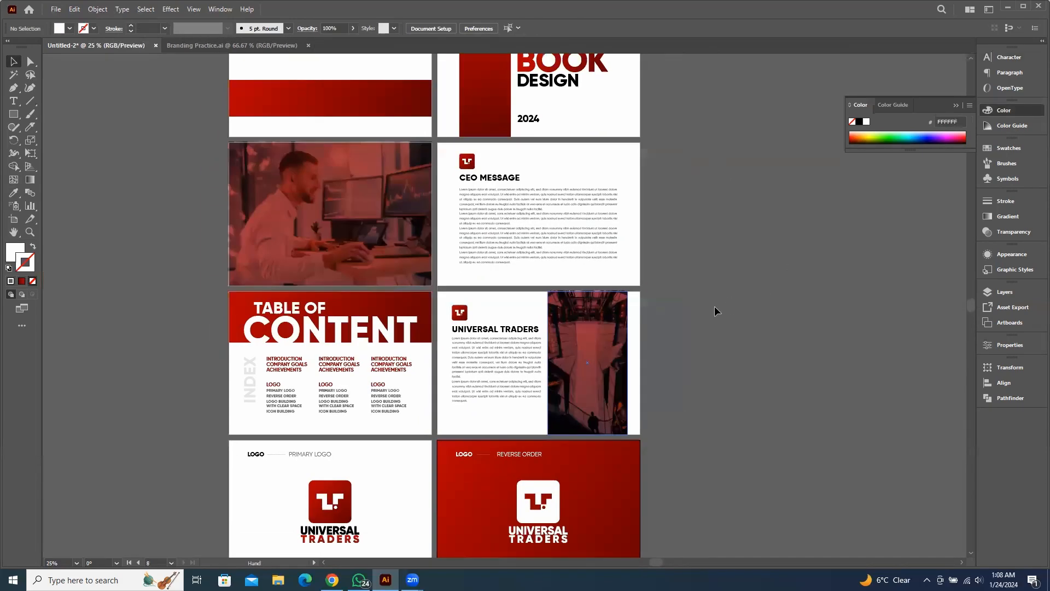
Hide the floating color settings and look over the artwork across all brand book pages
scroll(705, 289, "up", 1)
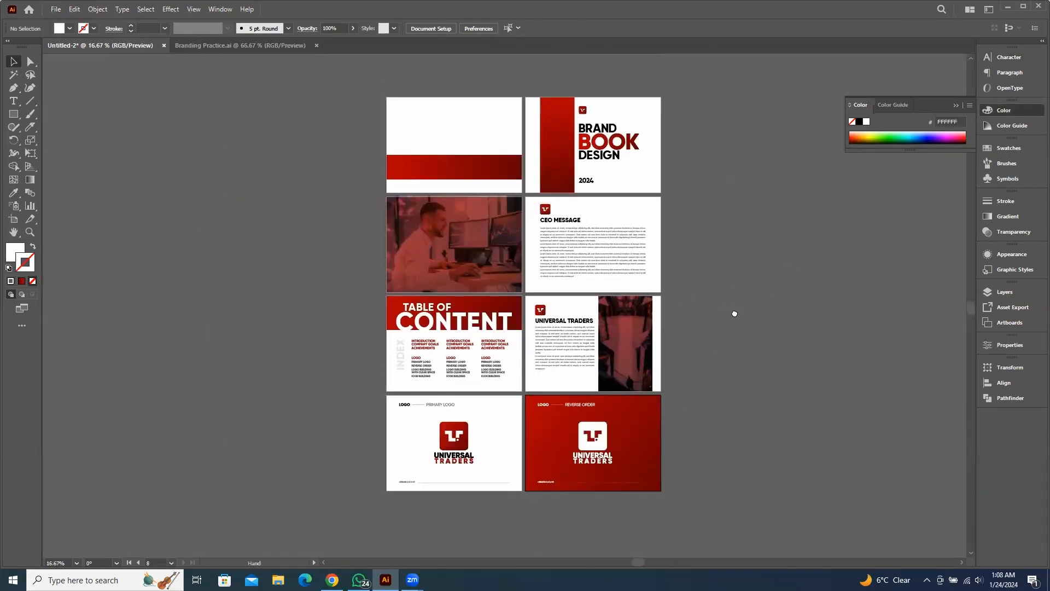
left_click(957, 106)
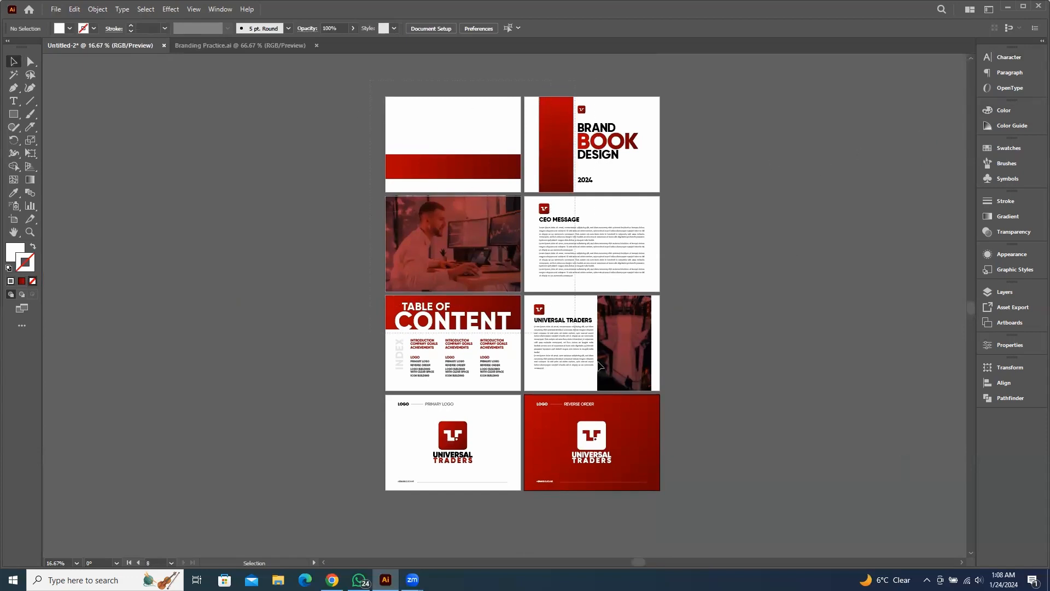
key("ctrl+a")
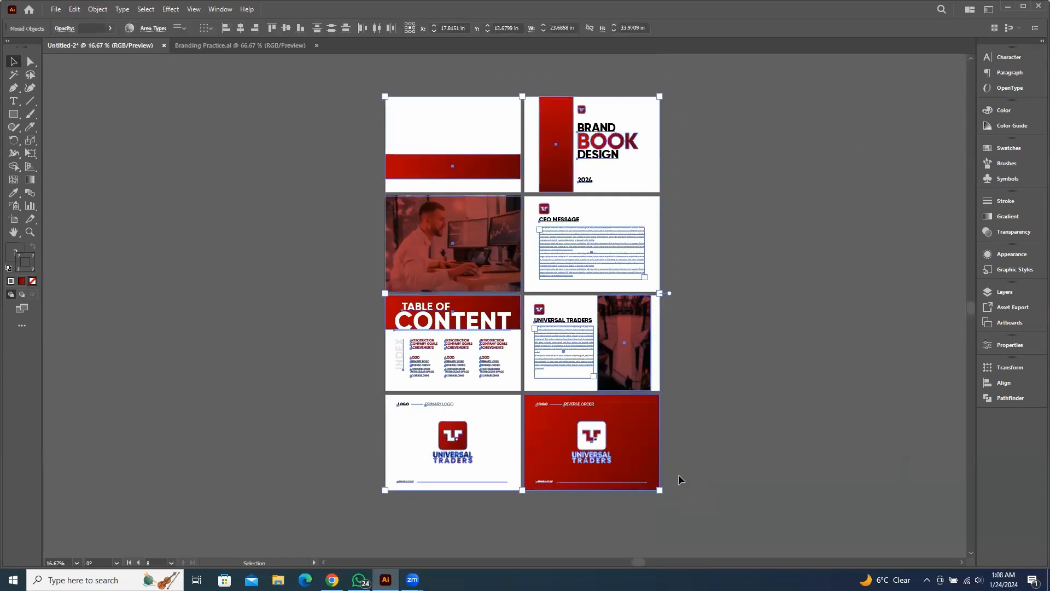
left_click(731, 364)
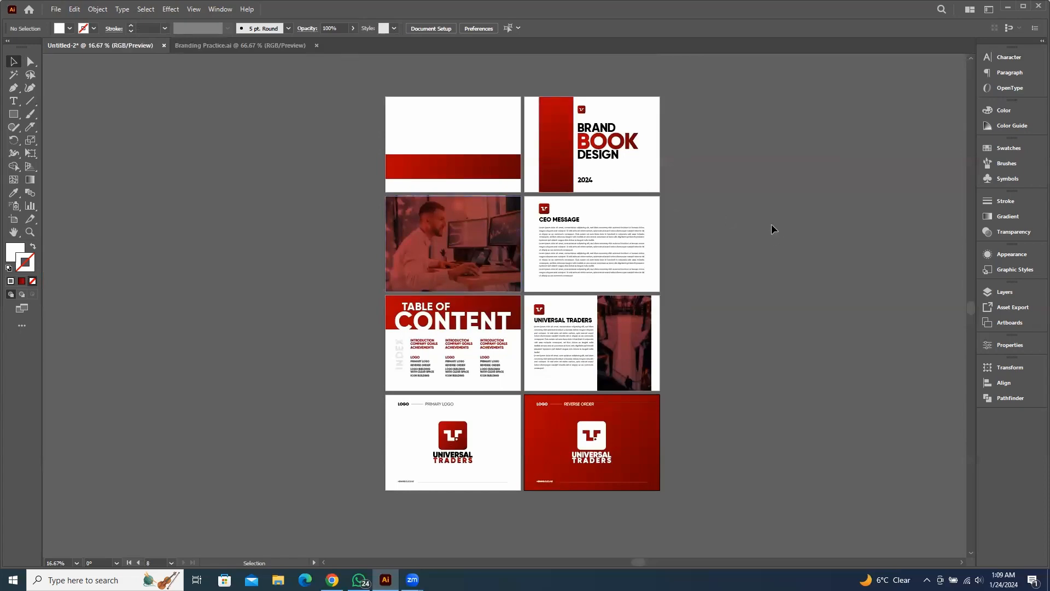
Move the BRAND BOOK DESIGN title slightly down on the cover page, closer to the 2024 text
scroll(668, 126, "up", 2)
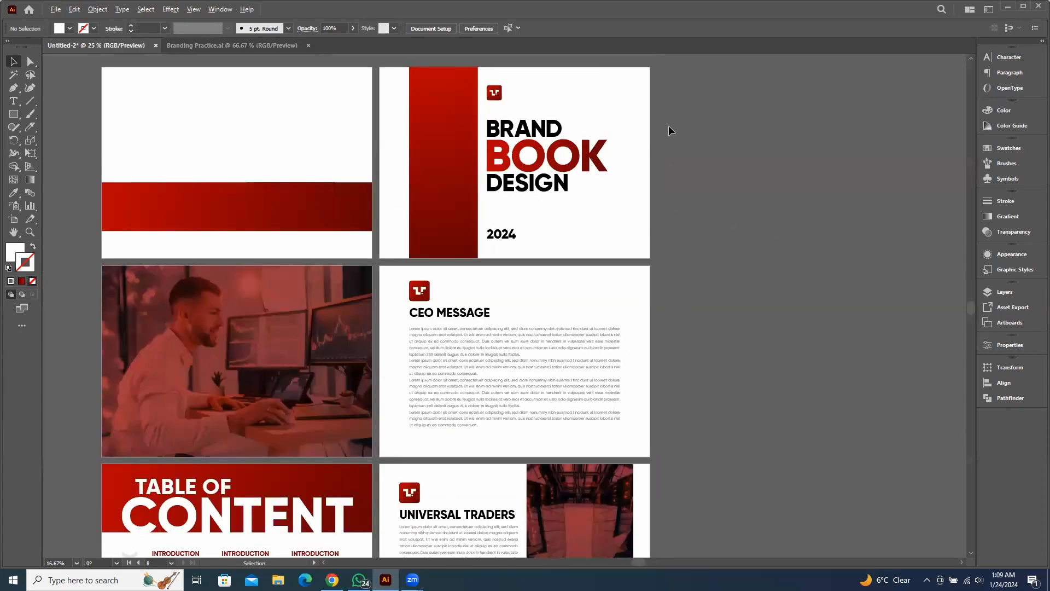
scroll(726, 144, "up", 2)
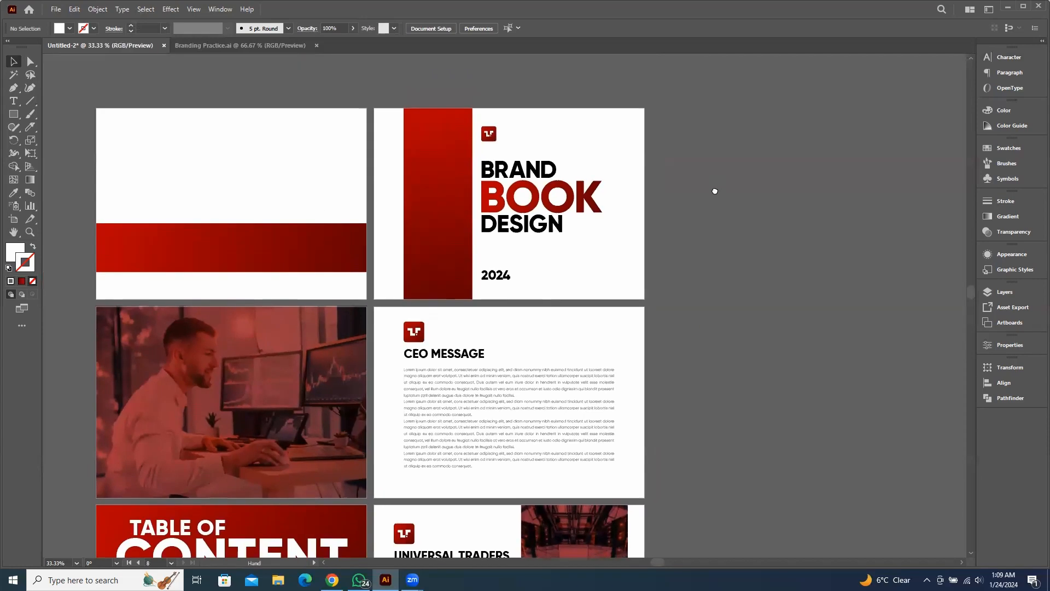
left_click_drag(677, 167, 538, 246)
left_click_drag(512, 200, 512, 208)
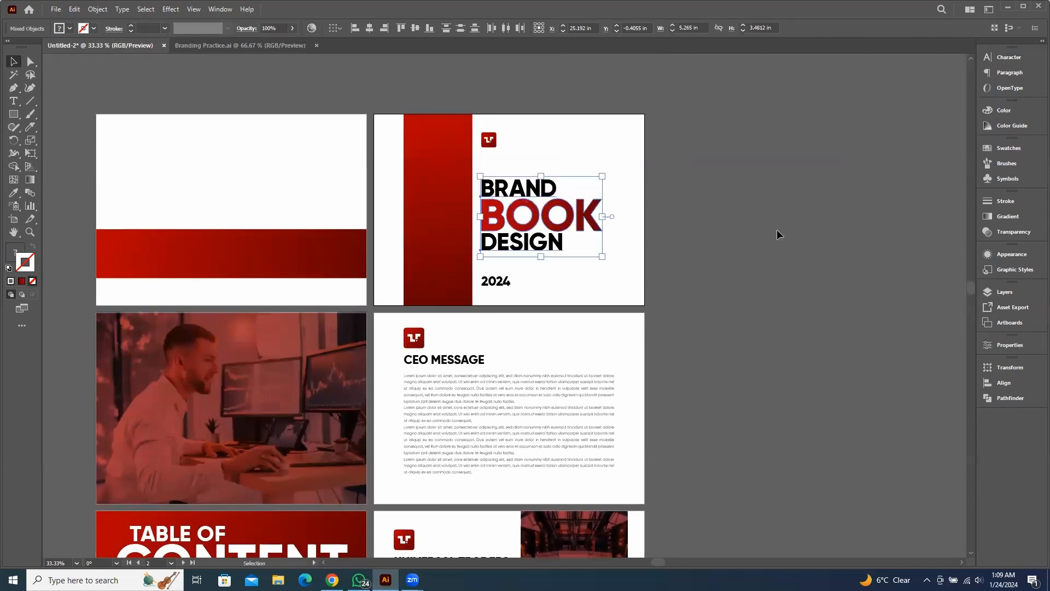
left_click(699, 224)
Review the whole brand book layout, examining the CEO message, table of contents, Universal Traders and logo pages
scroll(698, 221, "down", 1)
scroll(698, 221, "down", 1)
left_click_drag(751, 312, 705, 240)
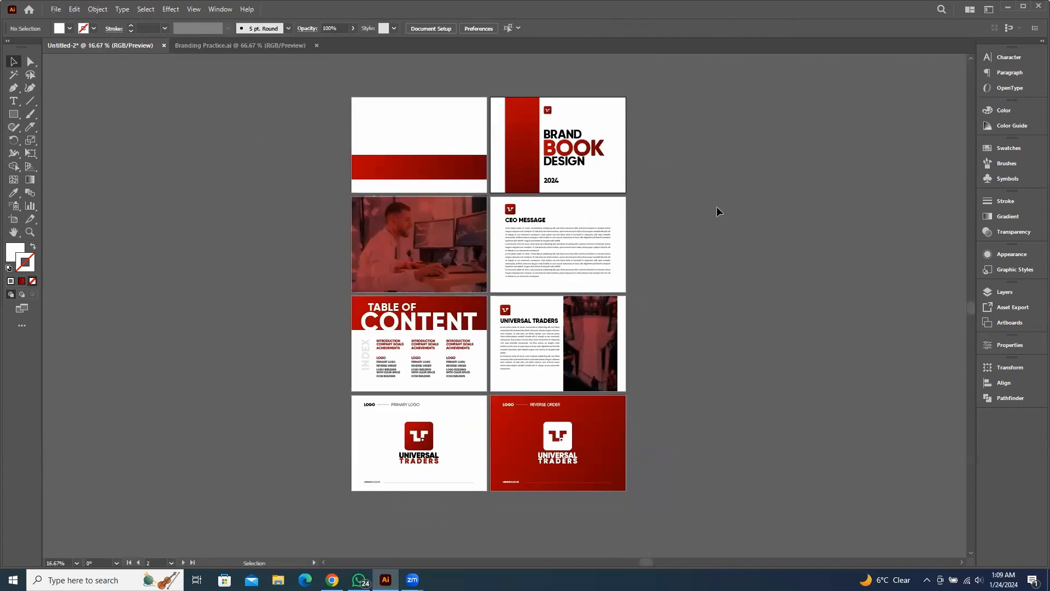
left_click_drag(714, 351, 712, 333)
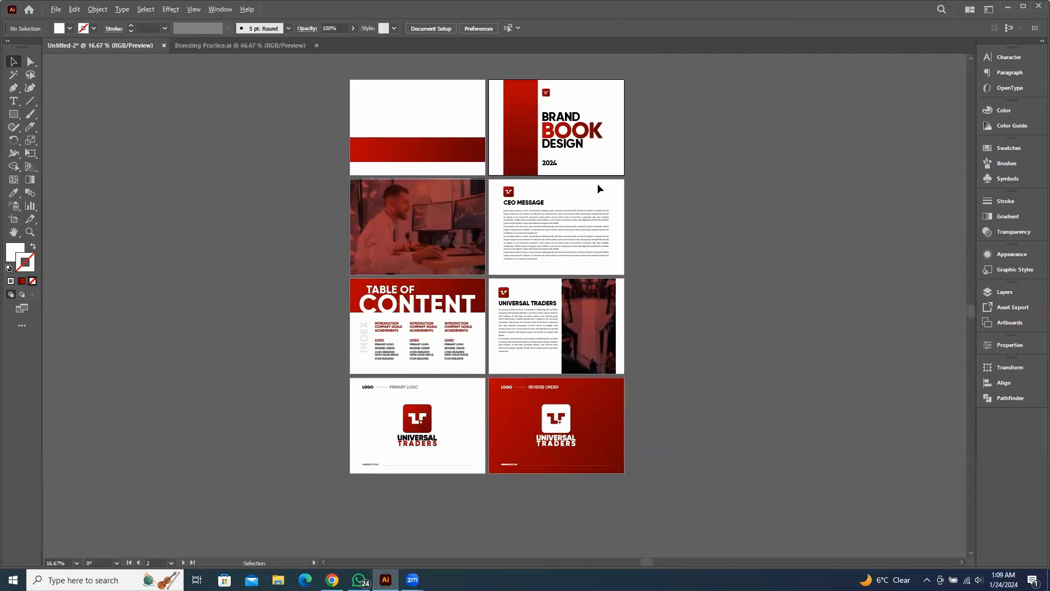
scroll(597, 182, "up", 2)
scroll(736, 291, "down", 3)
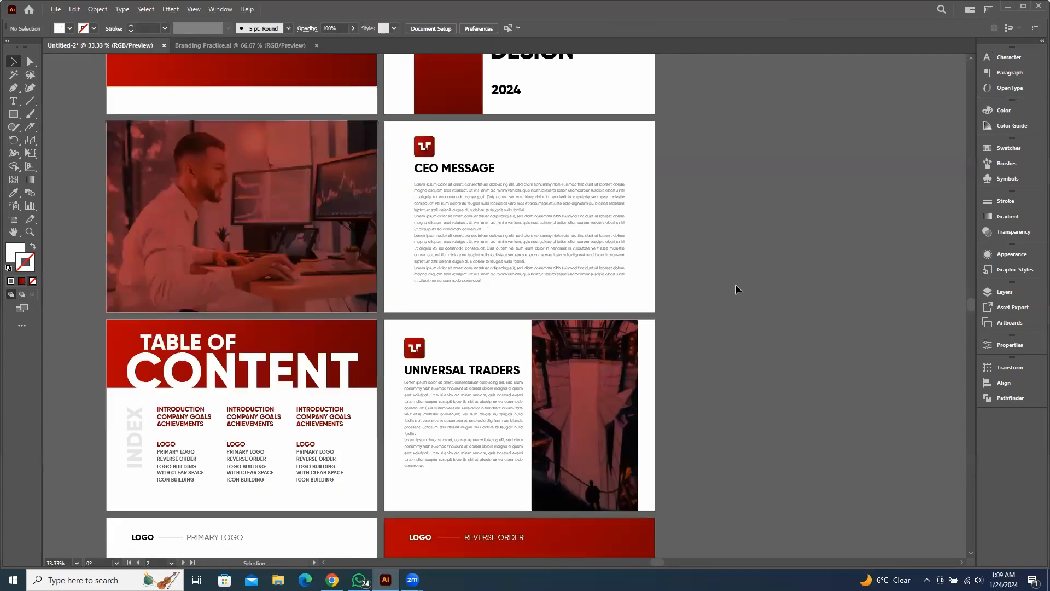
scroll(740, 283, "down", 2)
left_click_drag(741, 284, 706, 291)
left_click_drag(763, 306, 773, 372)
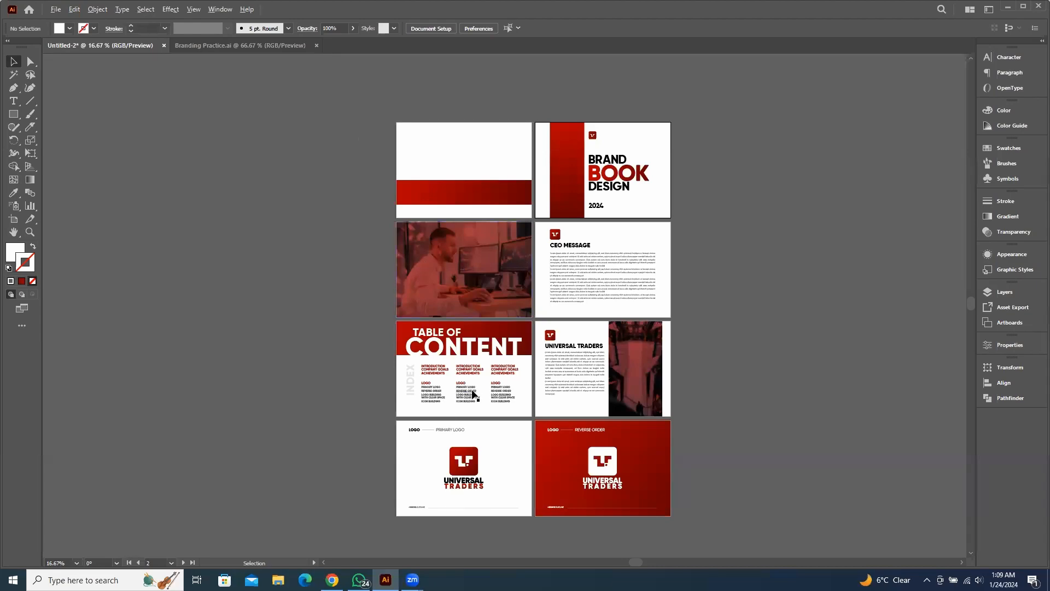
scroll(472, 391, "up", 3)
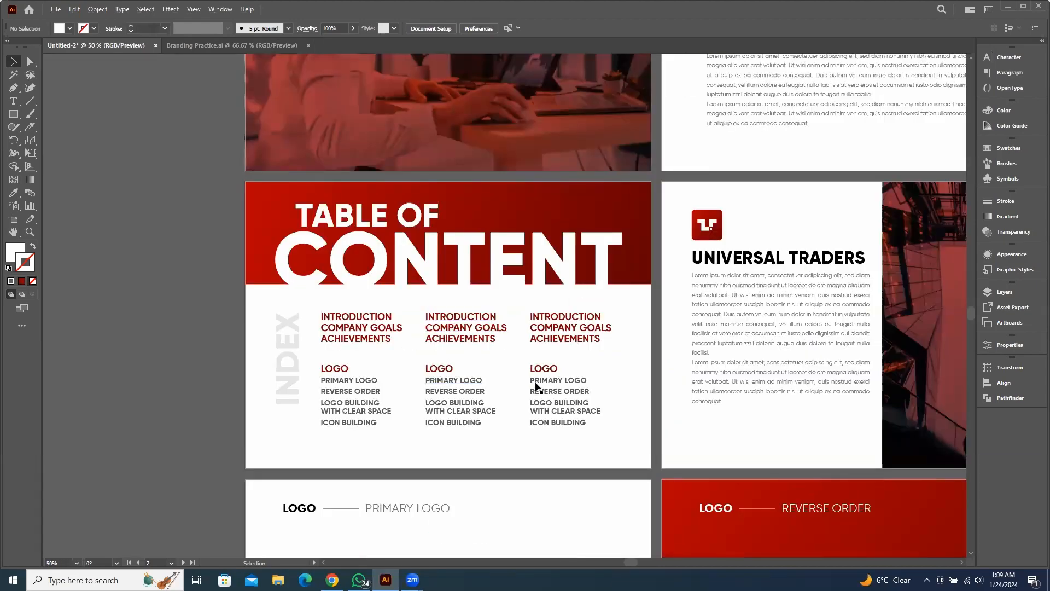
scroll(447, 390, "down", 1)
scroll(447, 390, "down", 2)
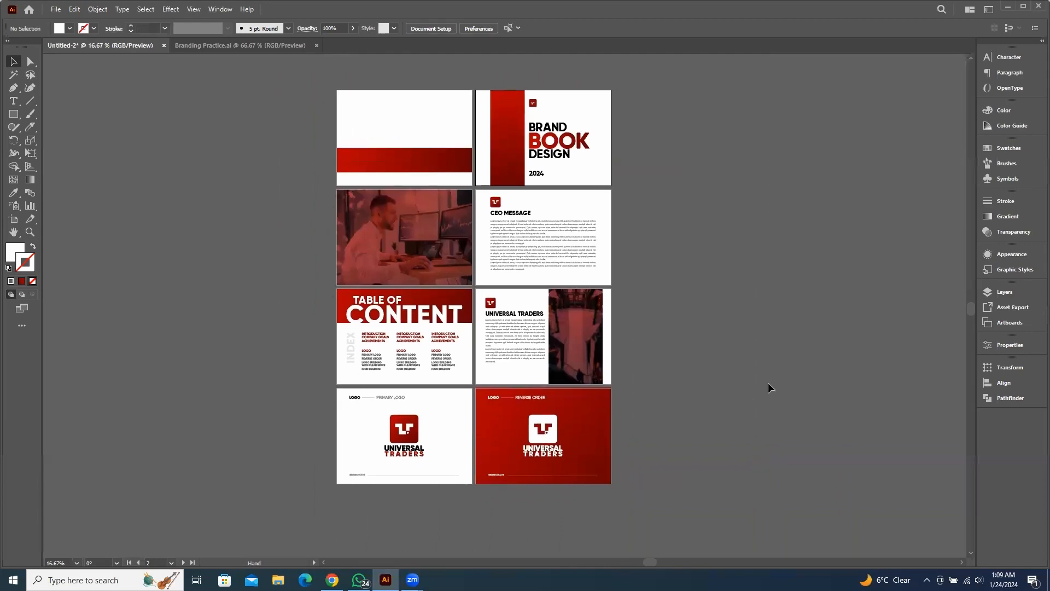